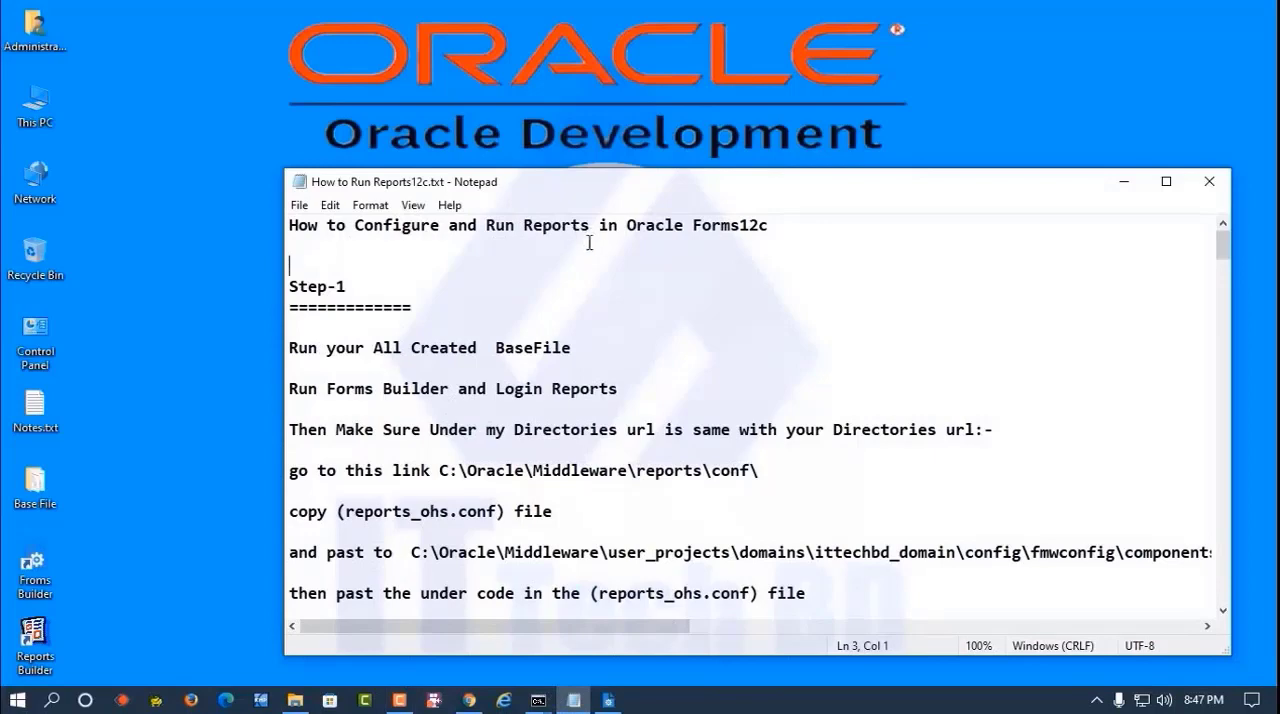
- Switch from the notes to Oracle Form Builder and open the PL/SQL code of the Print button in PRO_PRODUCT_LEDGER
click(781, 227)
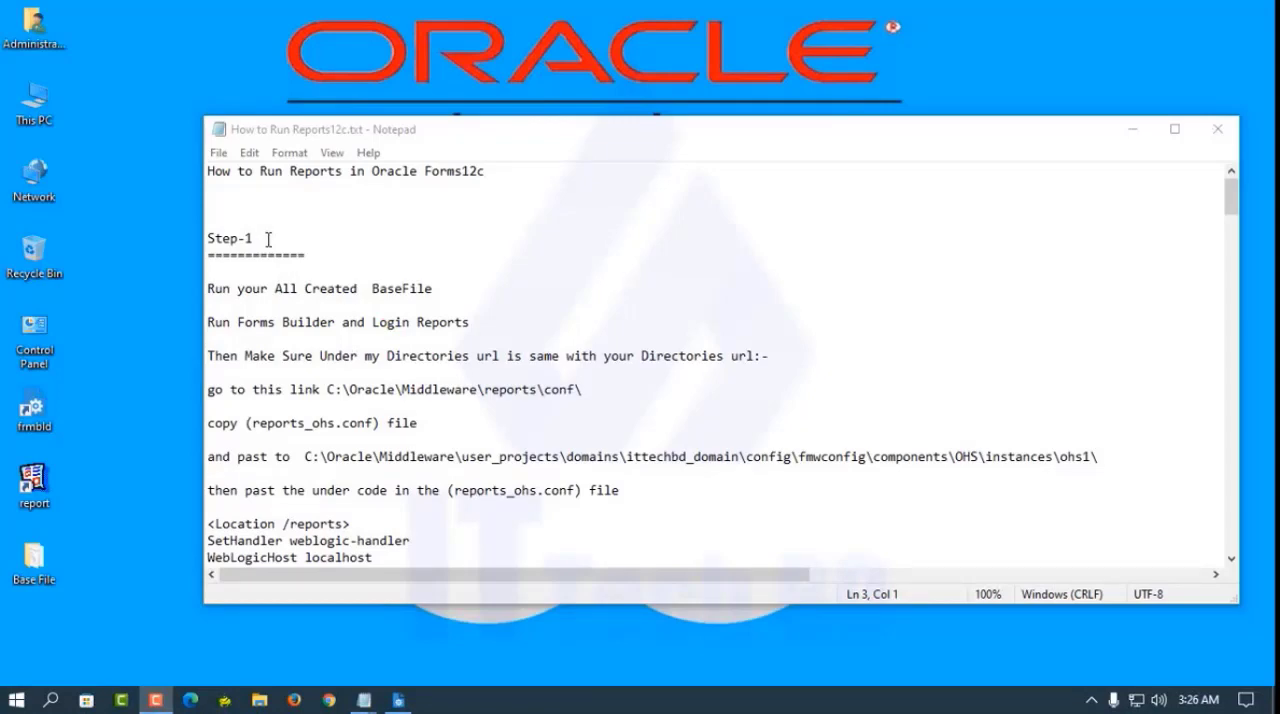
click(1132, 129)
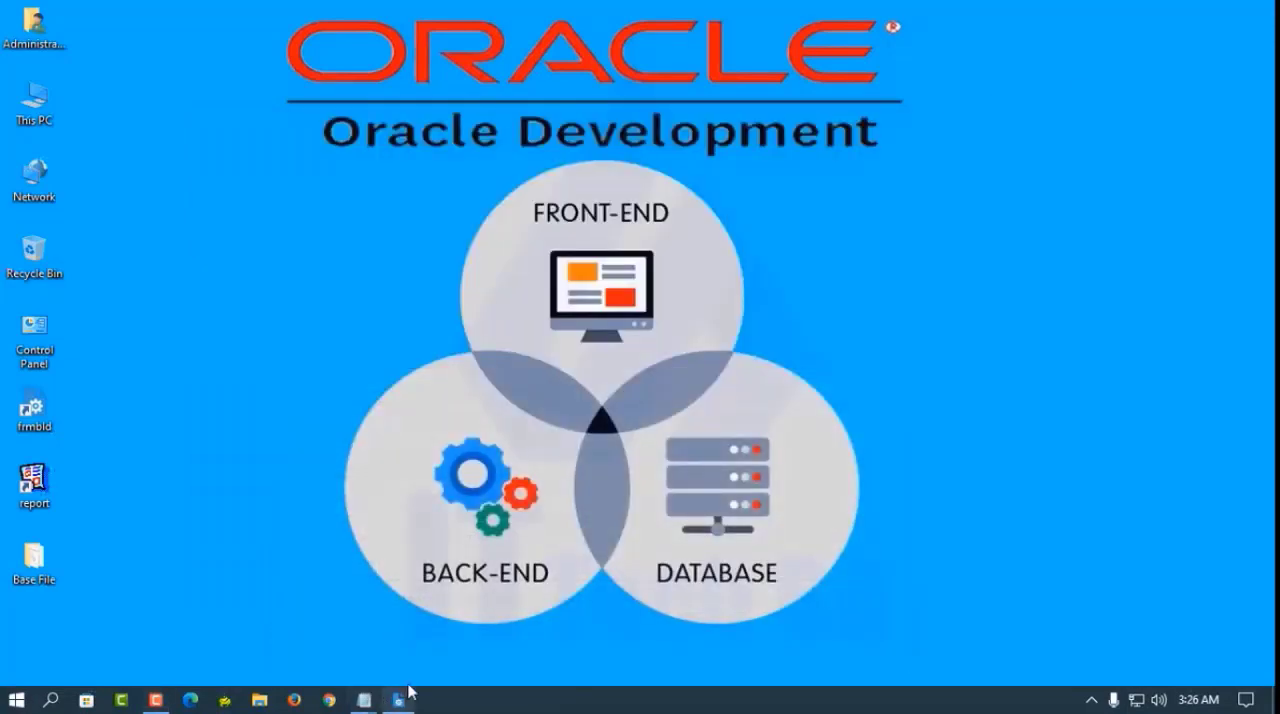
click(398, 703)
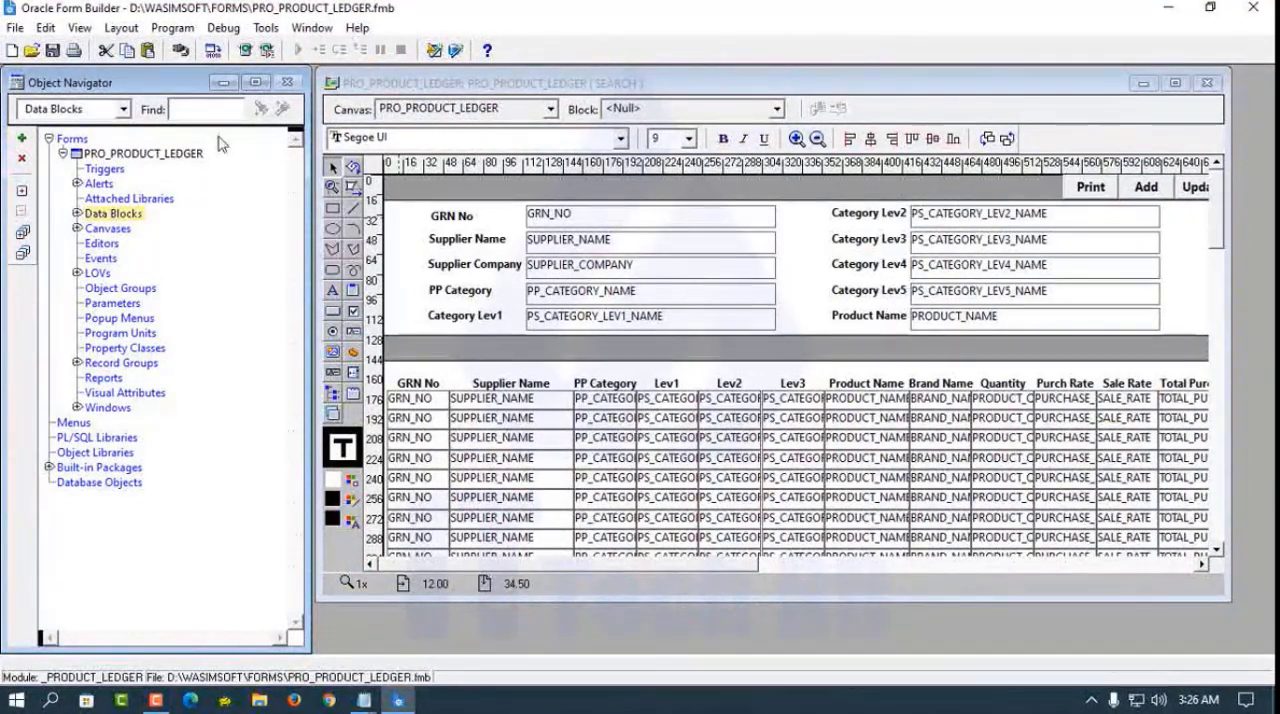
click(156, 157)
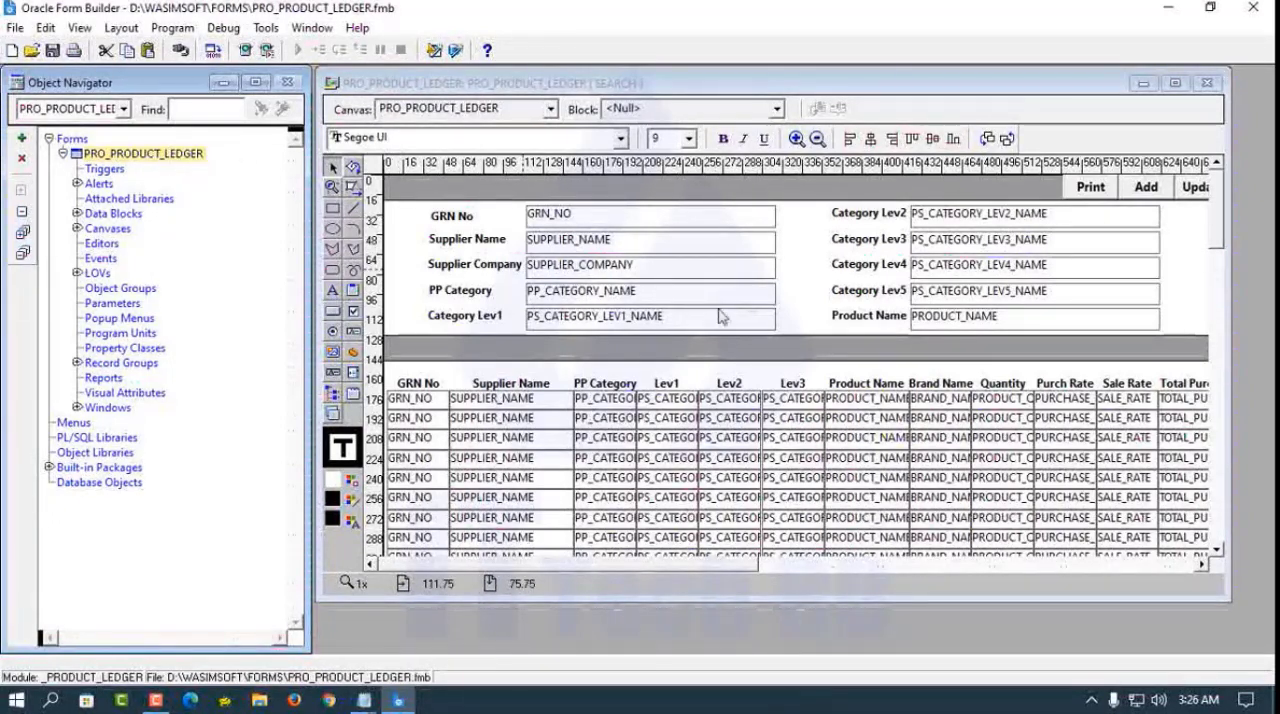
right_click(1092, 189)
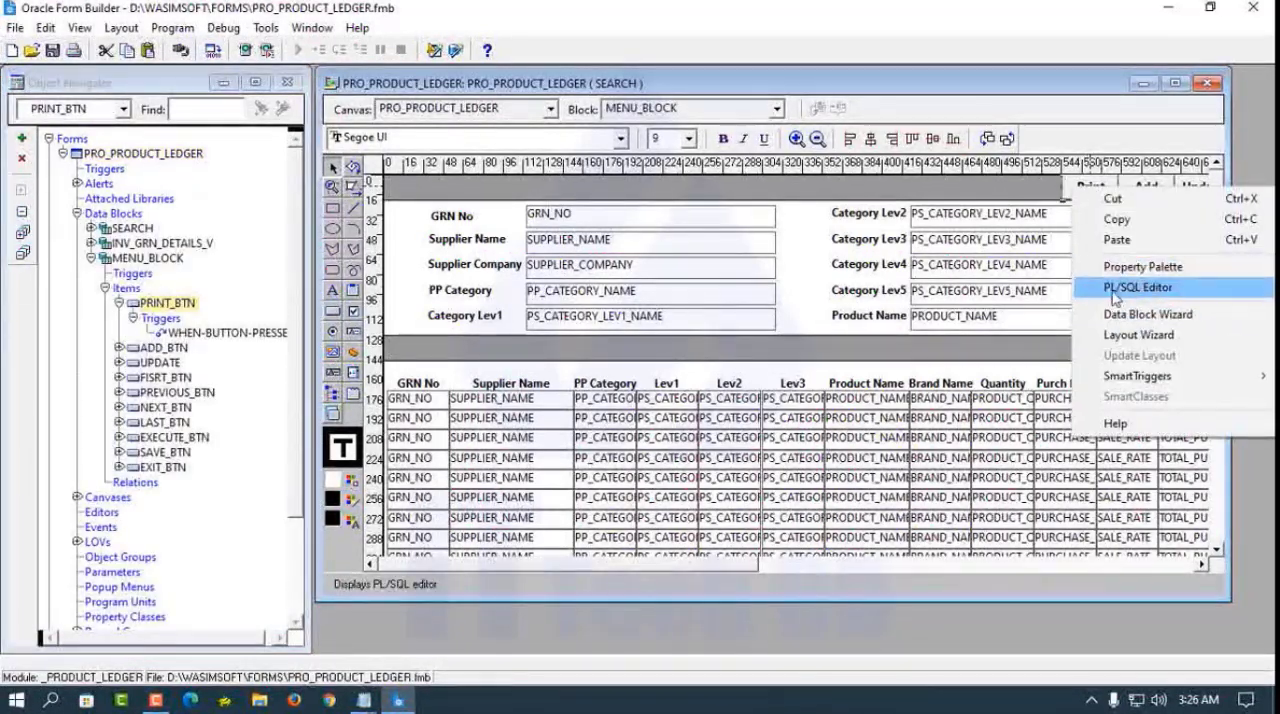
click(1136, 288)
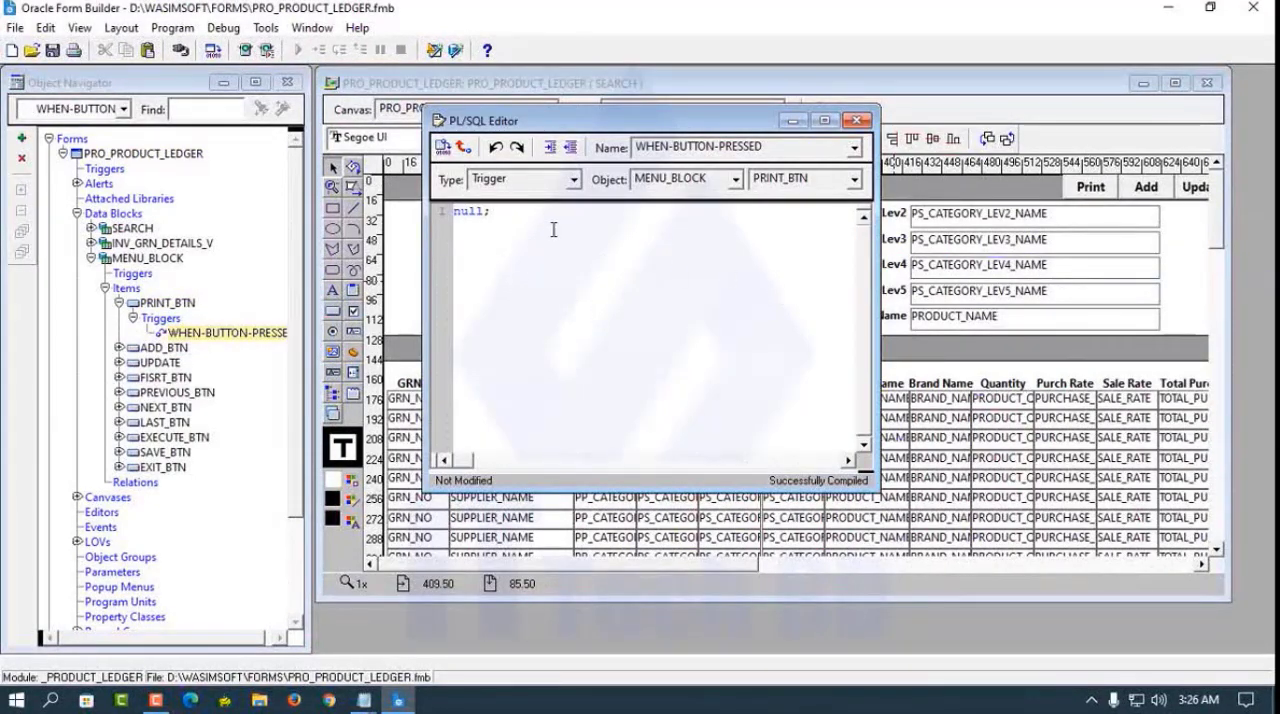
- Replace the Print button trigger's null; statement with the full DECLARE to END; block copied from Set Code In Forms.txt
drag(497, 213, 442, 220)
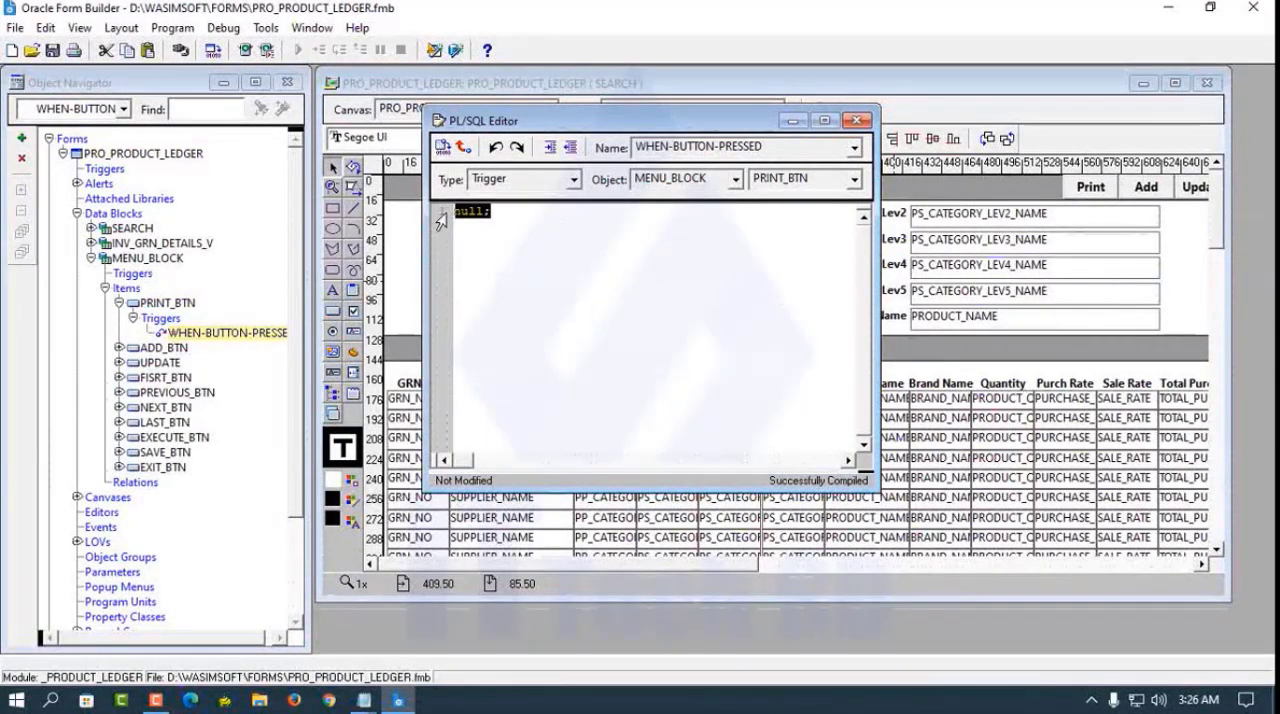
key(Delete)
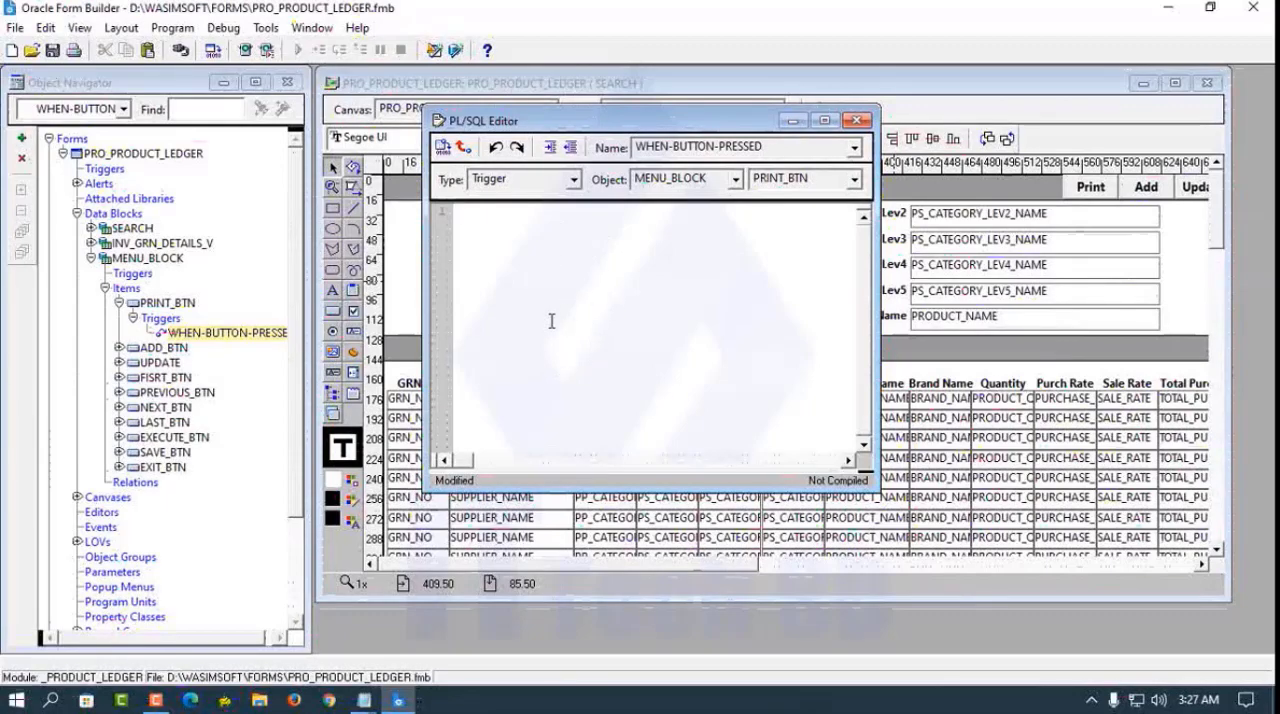
click(364, 699)
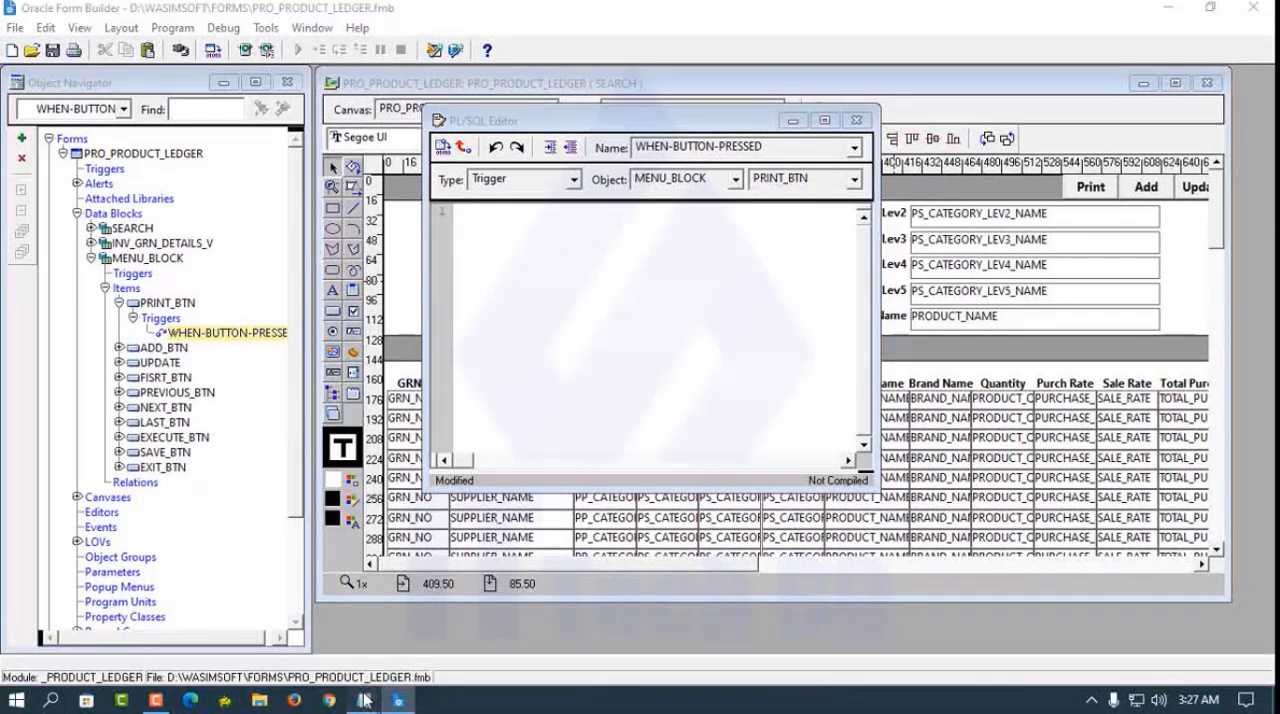
click(276, 643)
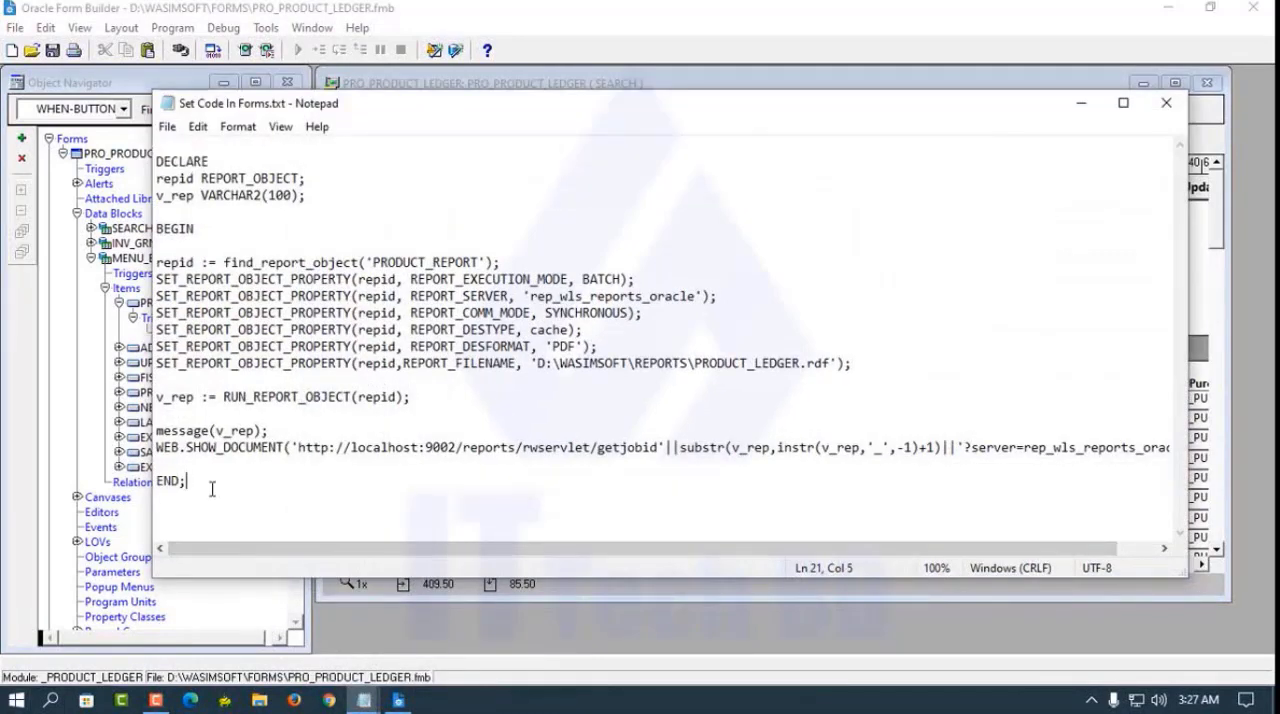
drag(211, 483, 155, 158)
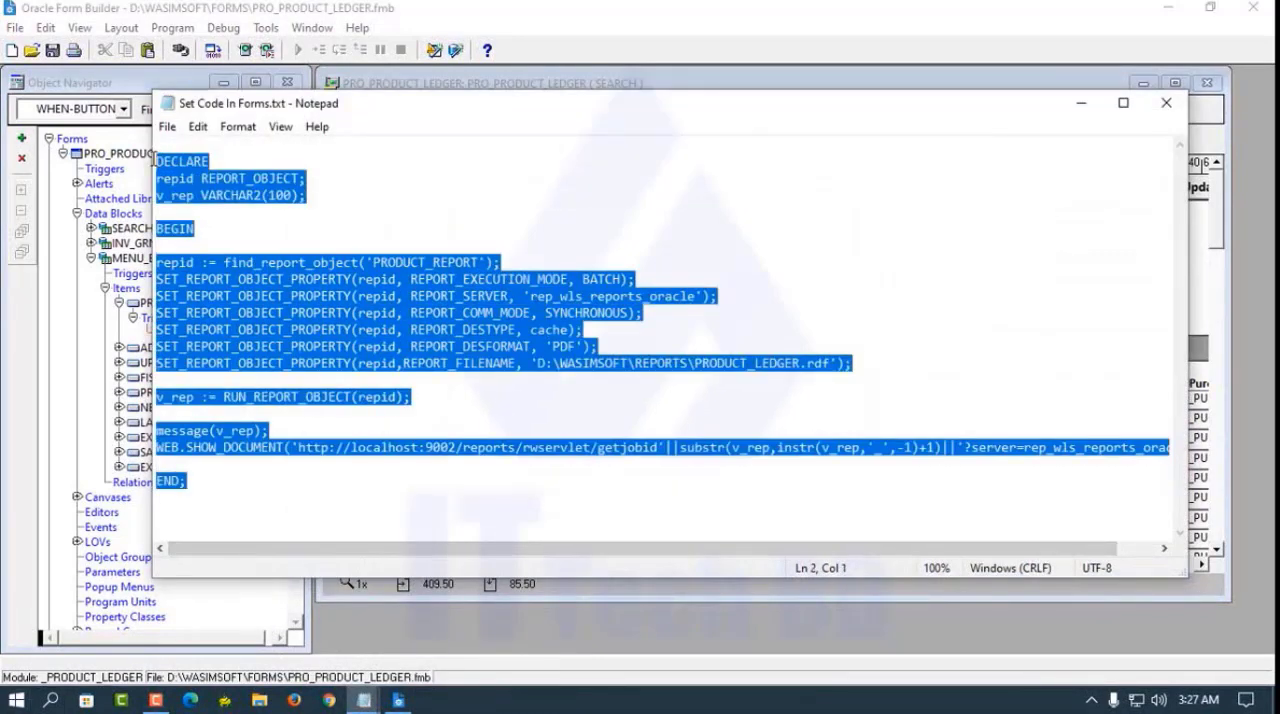
right_click(181, 158)
click(230, 220)
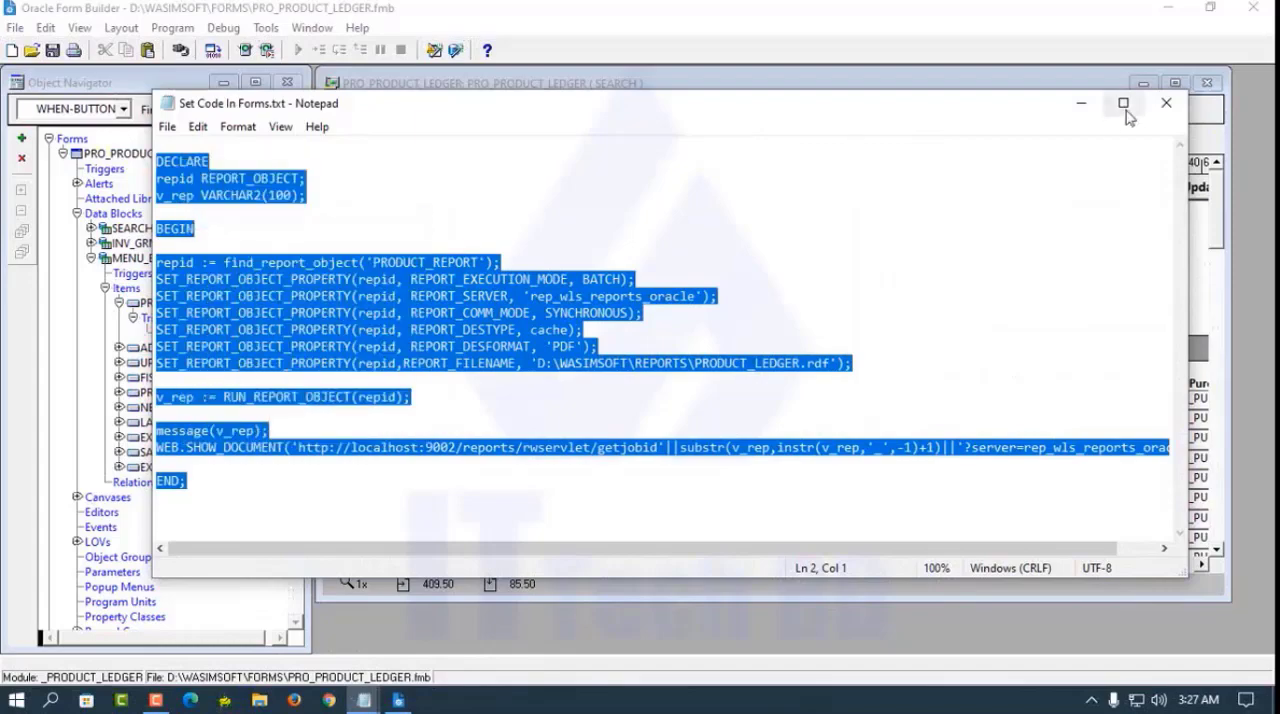
click(1080, 110)
right_click(492, 228)
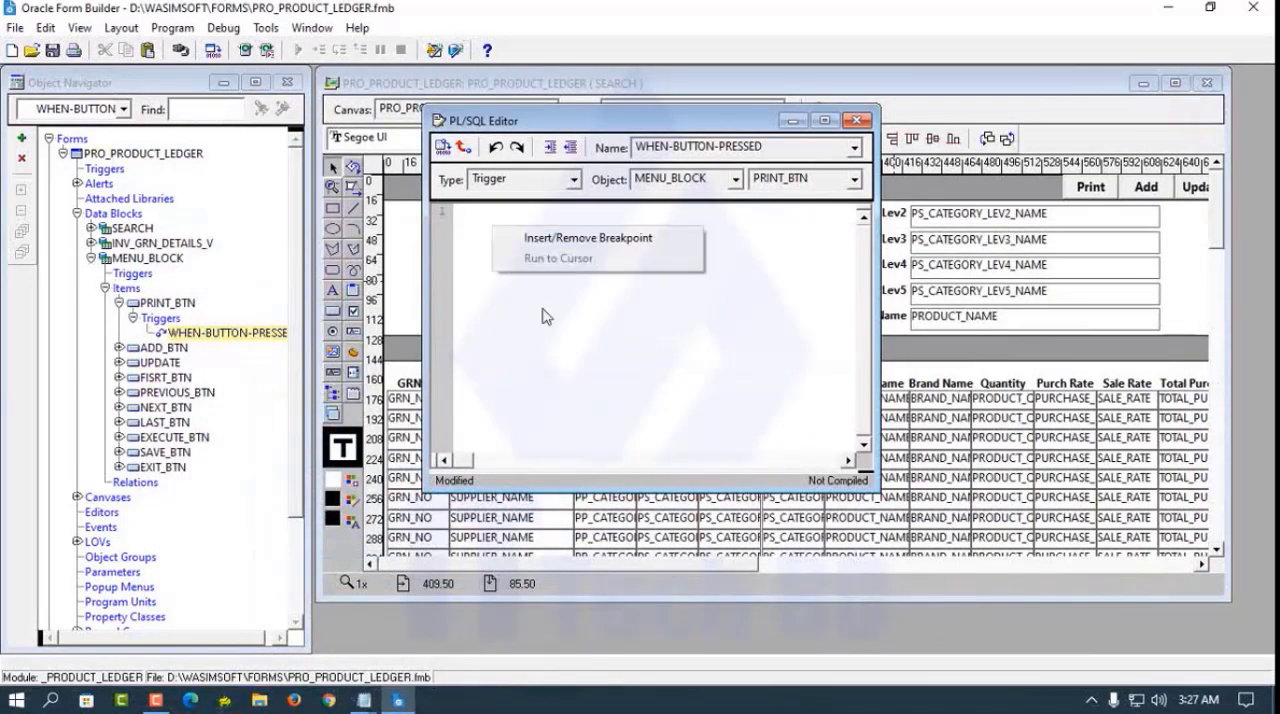
click(474, 218)
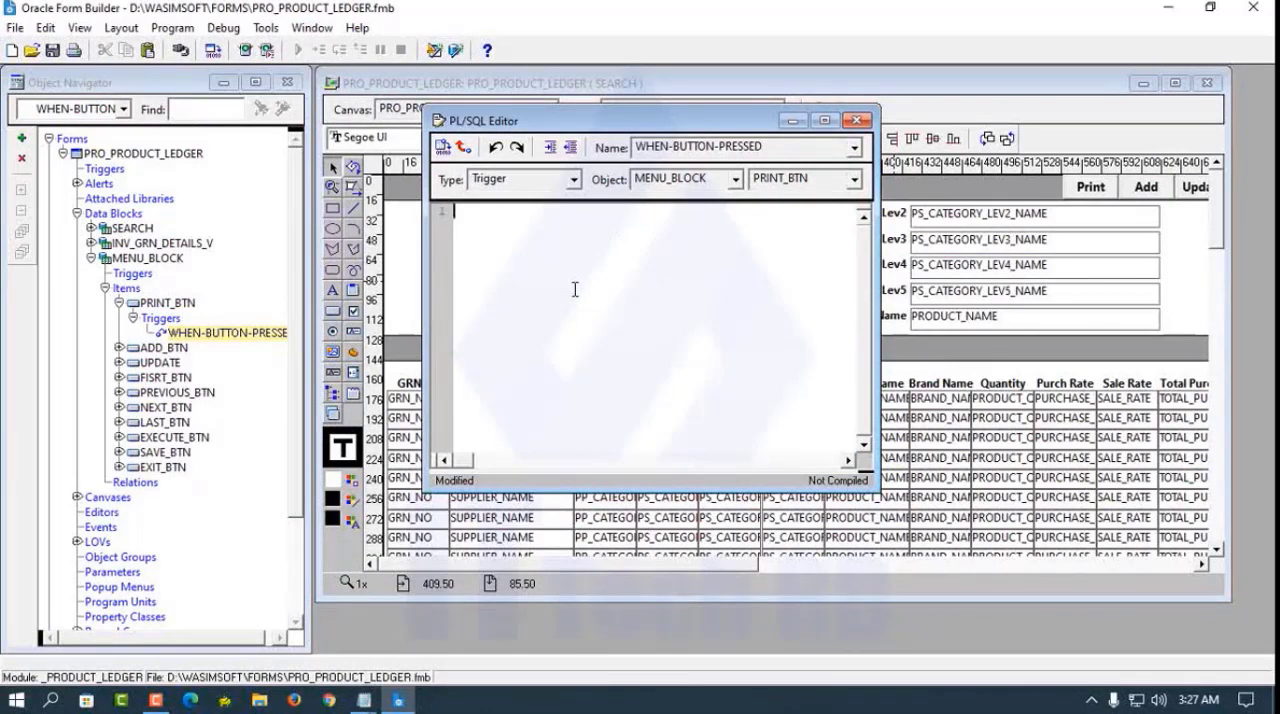
key(ctrl+v)
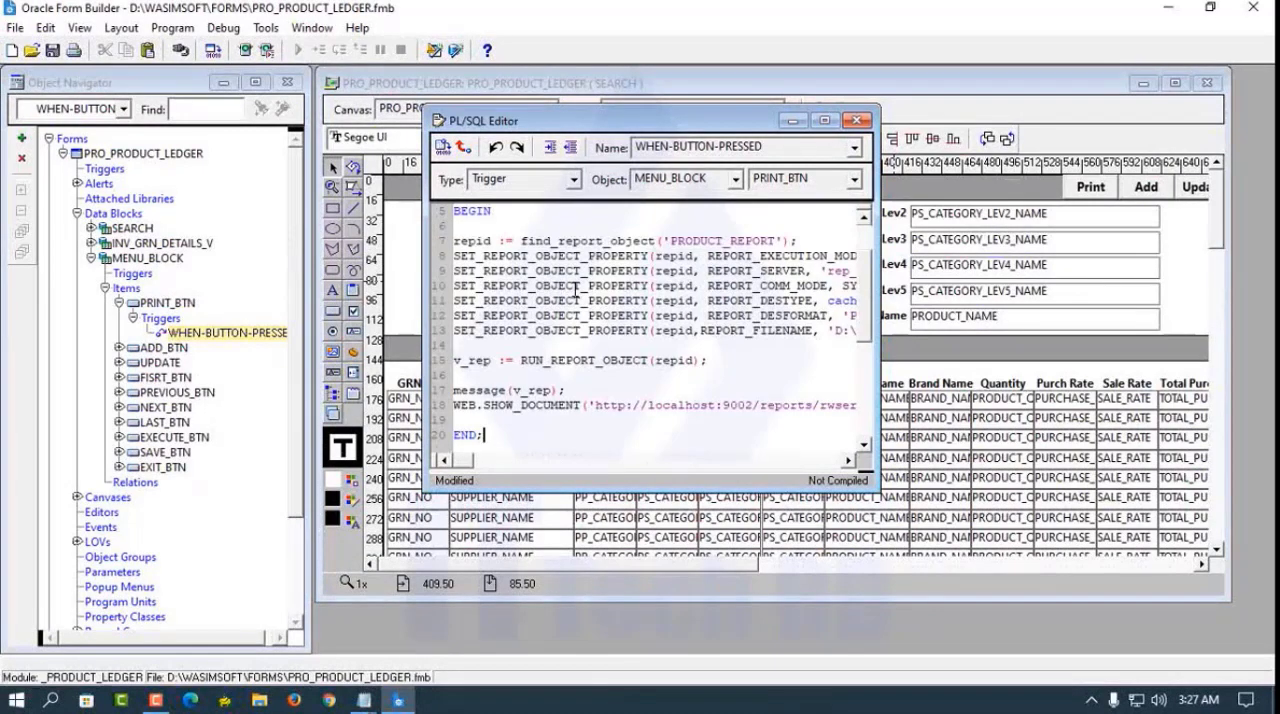
- Check the REPORT_FILENAME path in the enlarged trigger code, compile the trigger and restore the editor's size
click(824, 120)
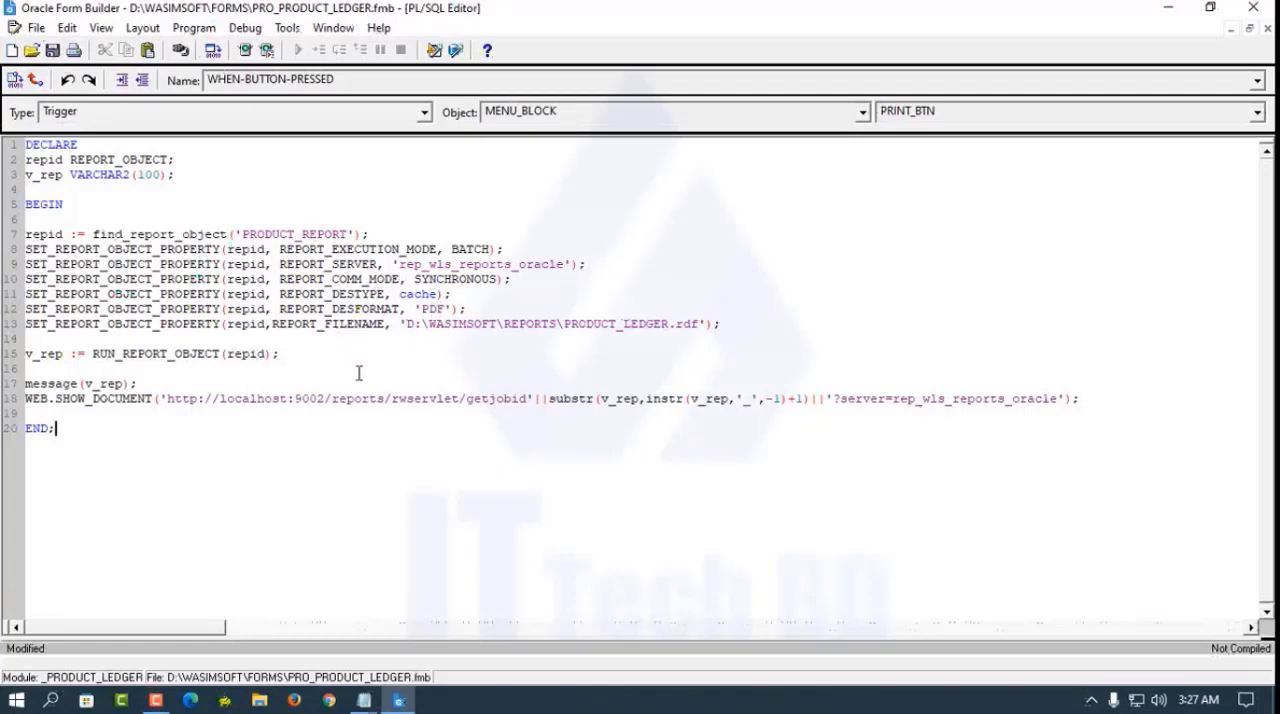
drag(407, 325, 710, 325)
click(654, 337)
click(414, 324)
click(526, 324)
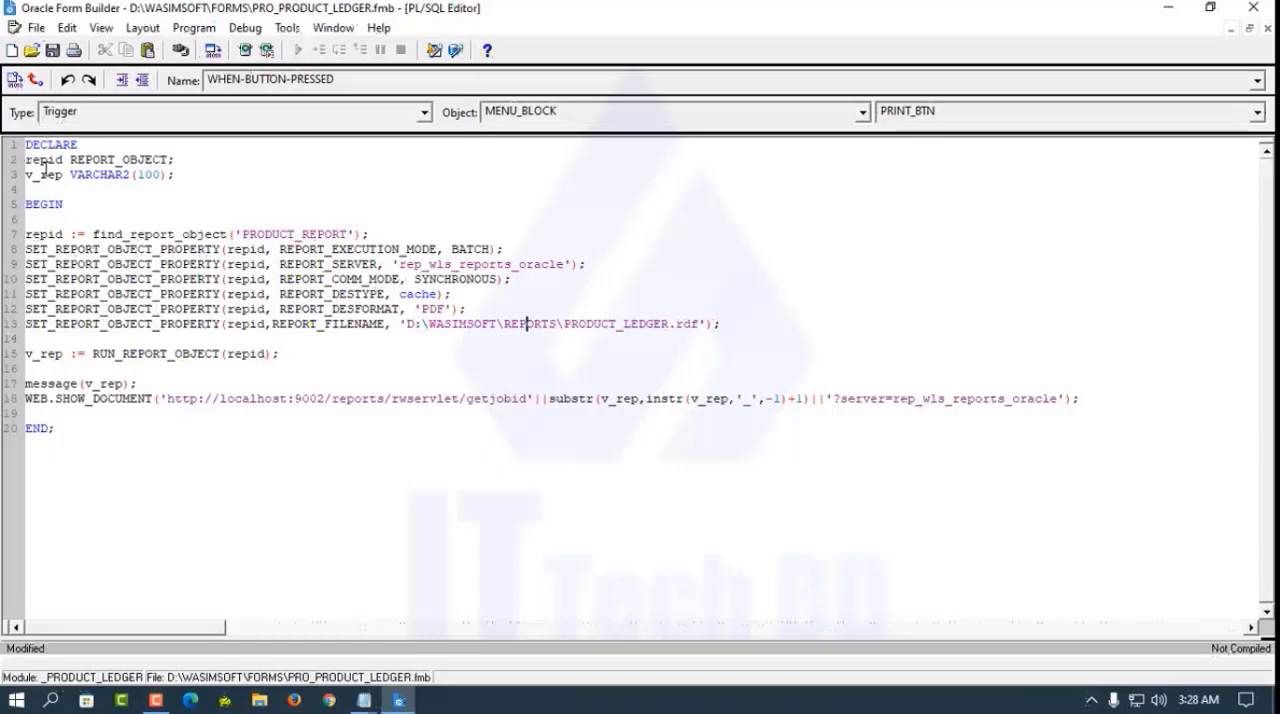
click(14, 80)
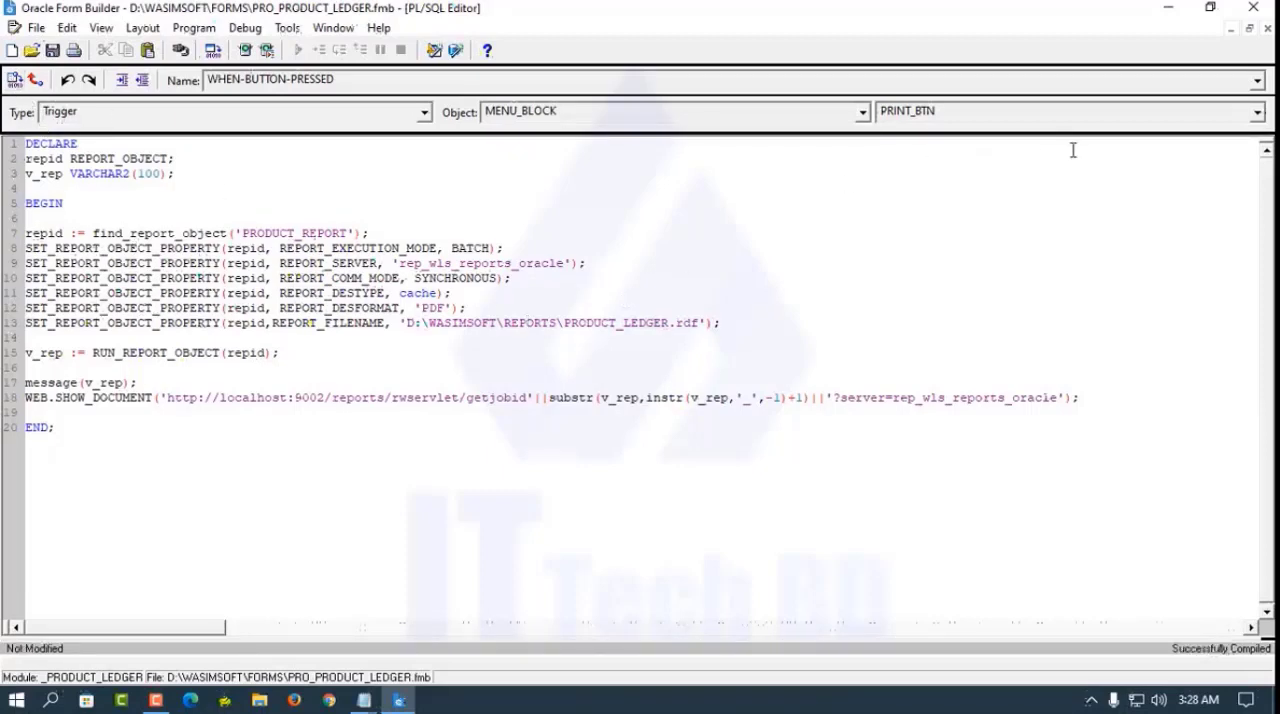
click(1249, 28)
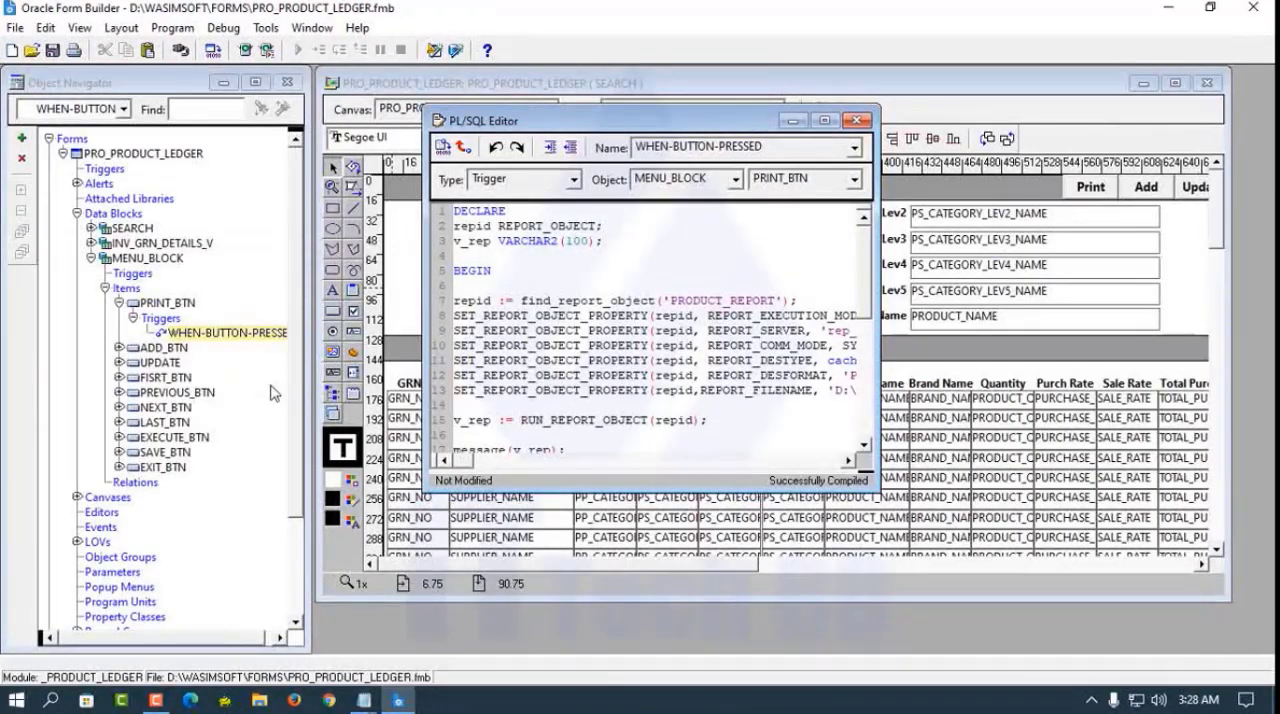
- Create a new report object in the form and name it PRODUCT_REPORT, copied from the find_report_object call
drag(669, 300, 778, 300)
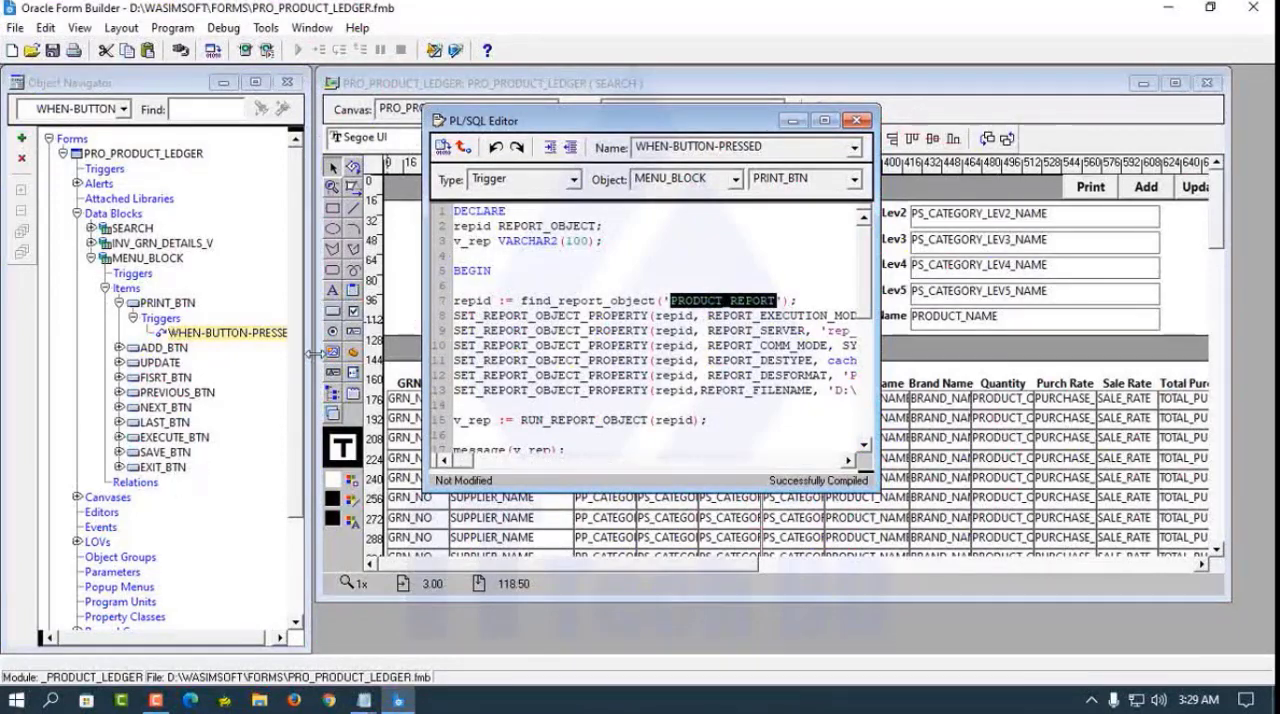
scroll(297, 418, down, 1)
scroll(297, 461, down, 1)
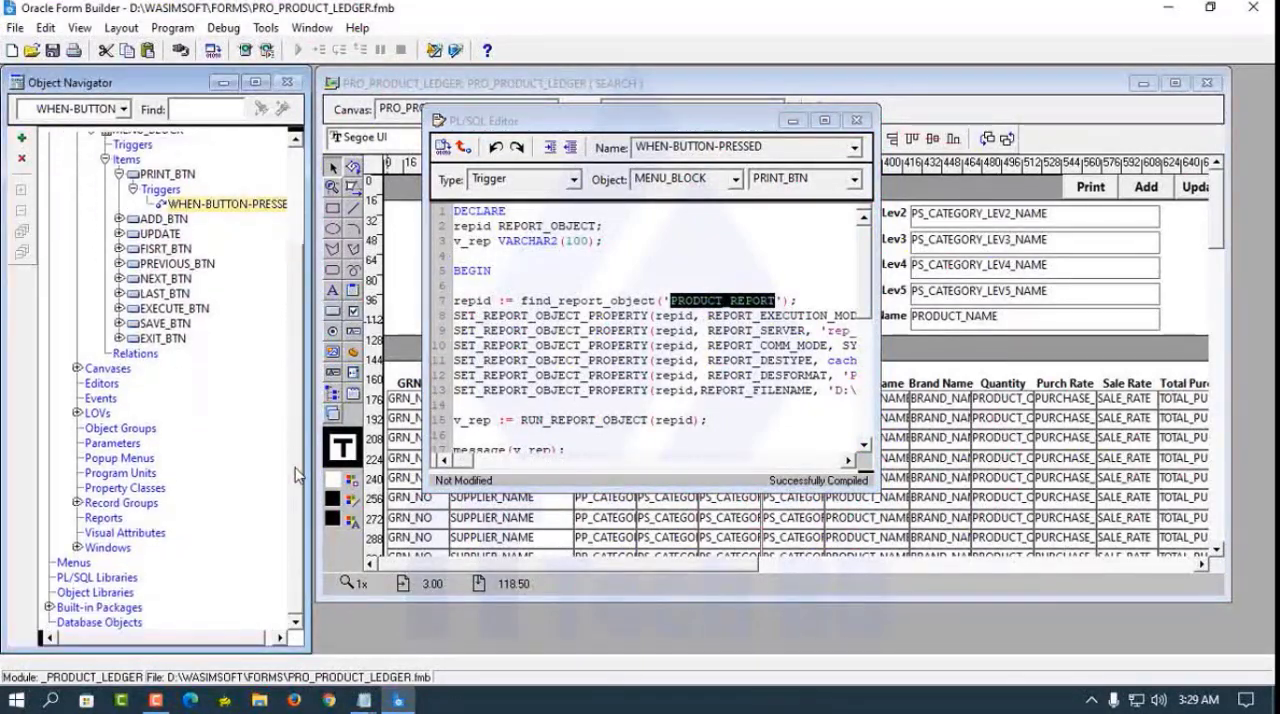
click(104, 518)
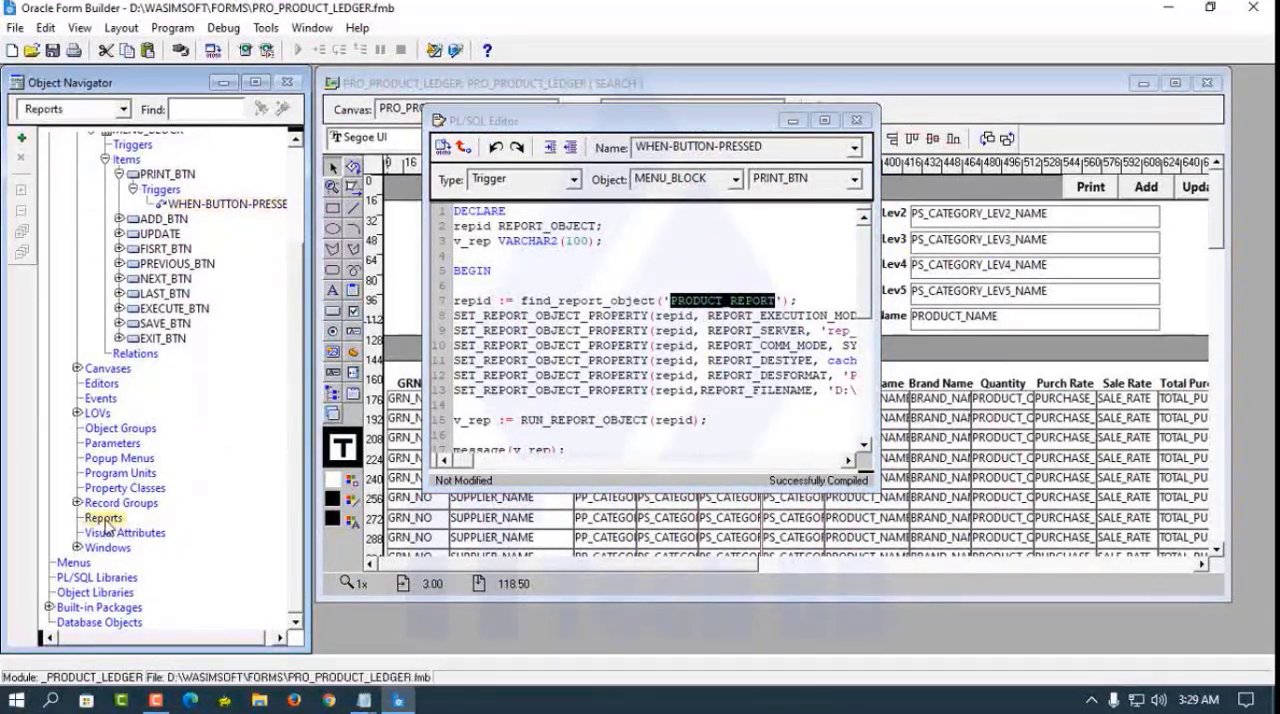
click(21, 140)
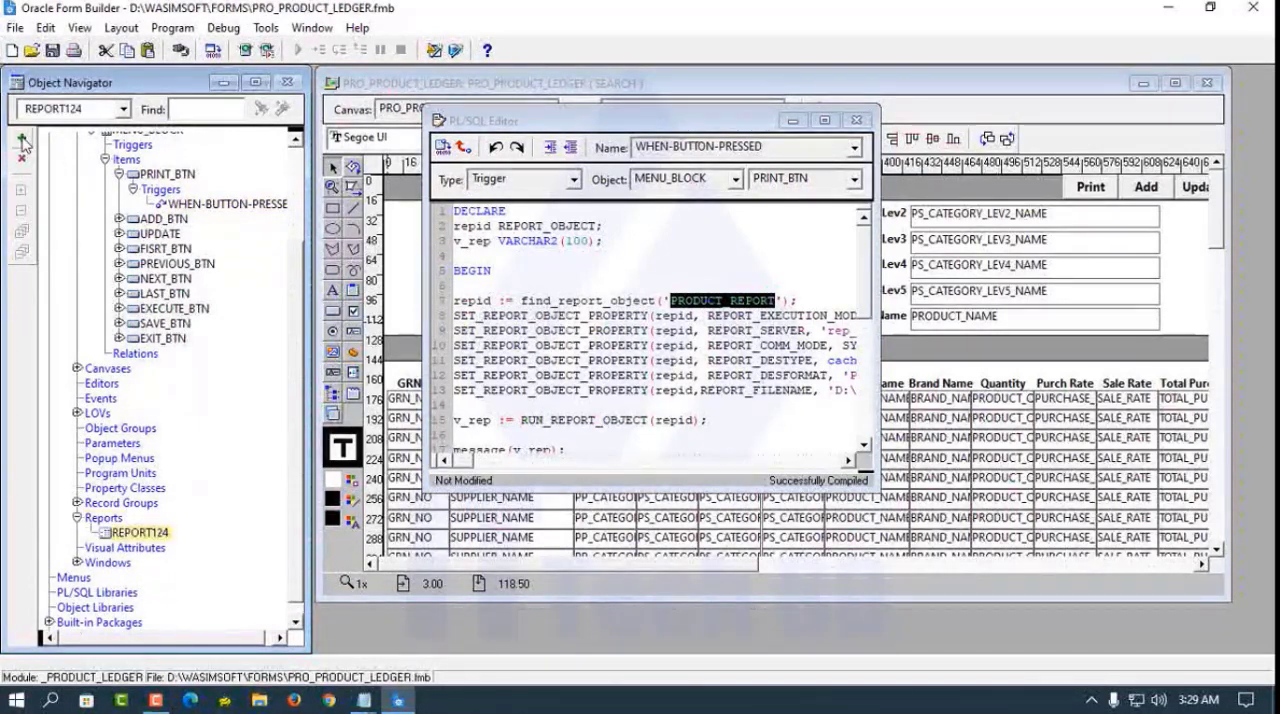
click(155, 533)
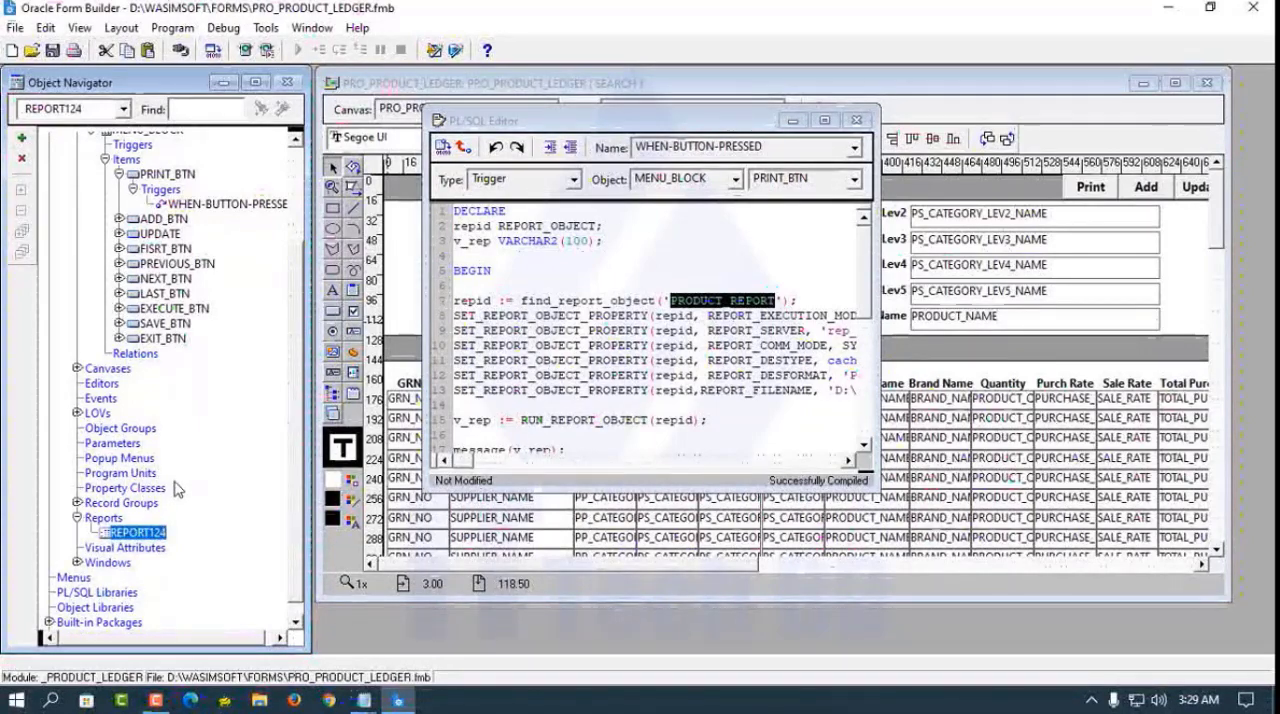
key(ctrl+v)
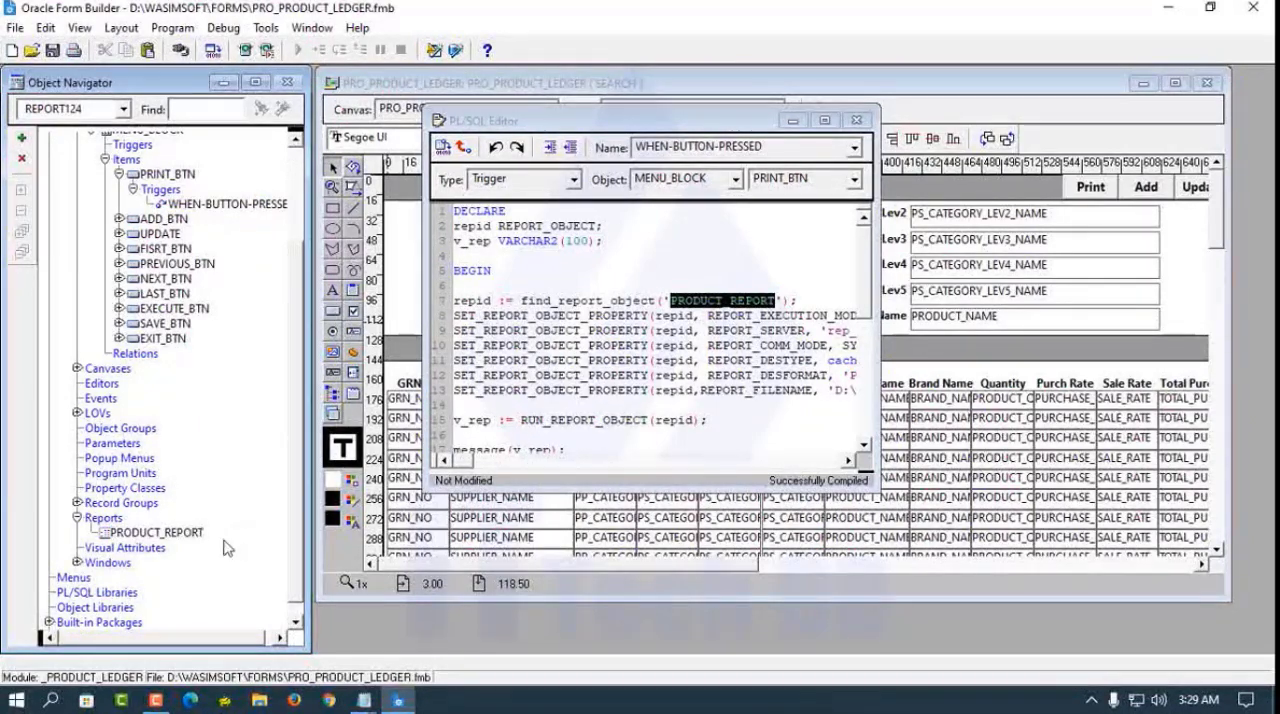
- Open the properties of the PRODUCT_REPORT object and set its Report Destination Type to Cache
click(716, 314)
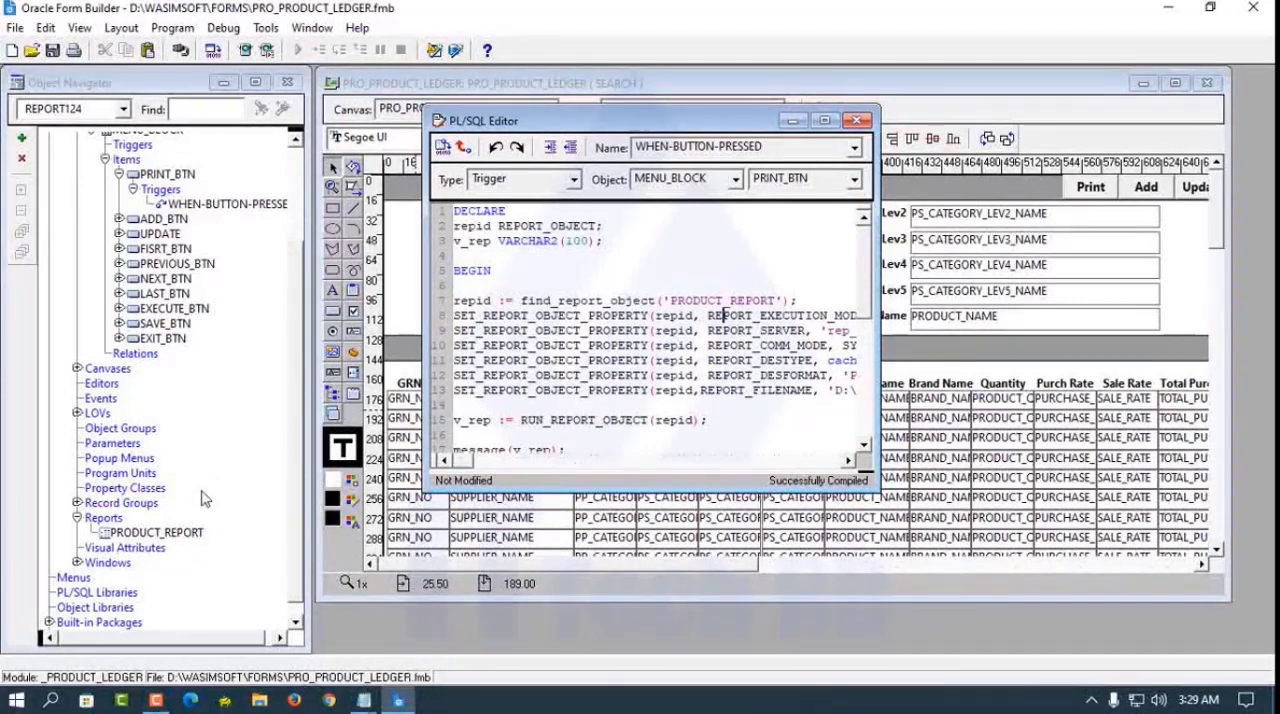
click(150, 532)
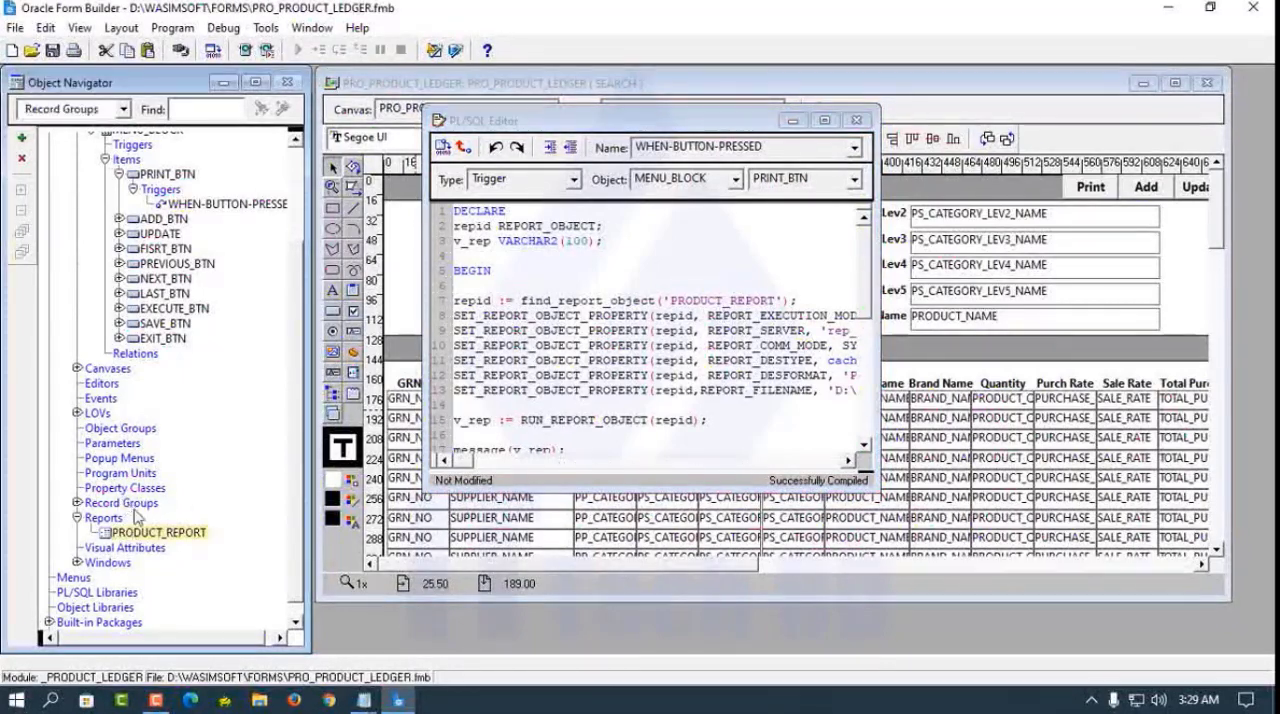
right_click(172, 538)
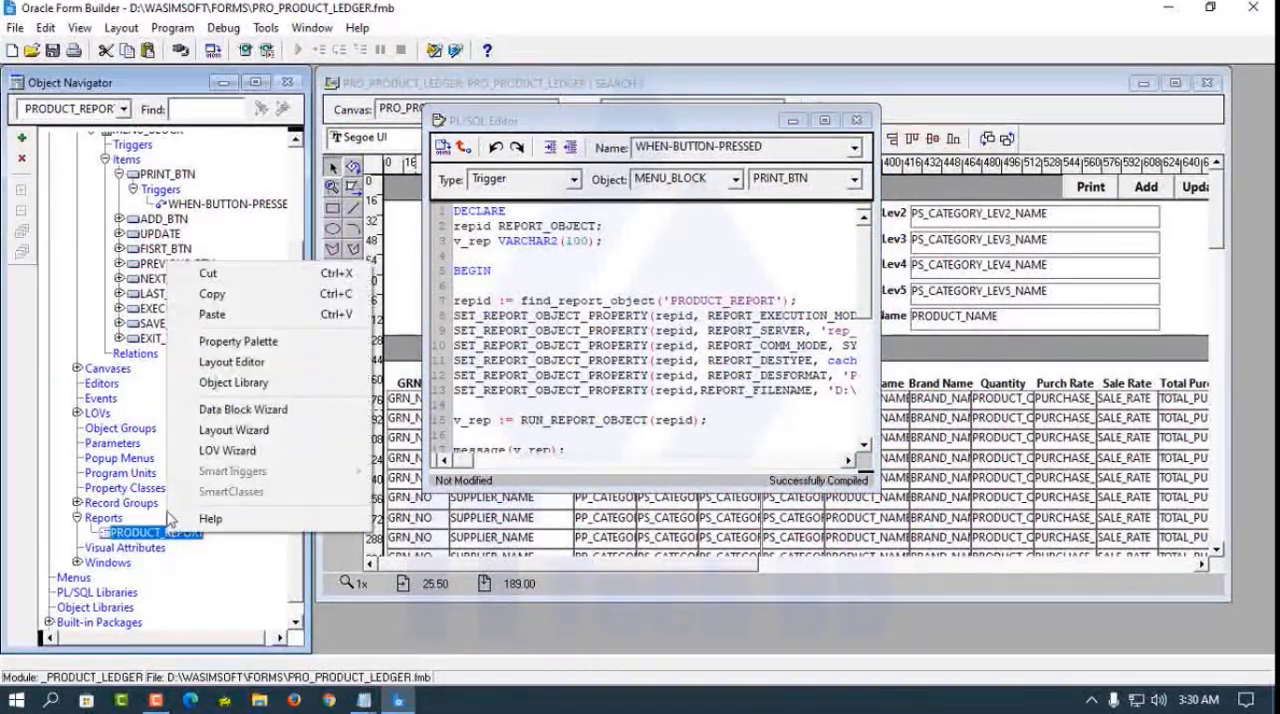
click(252, 341)
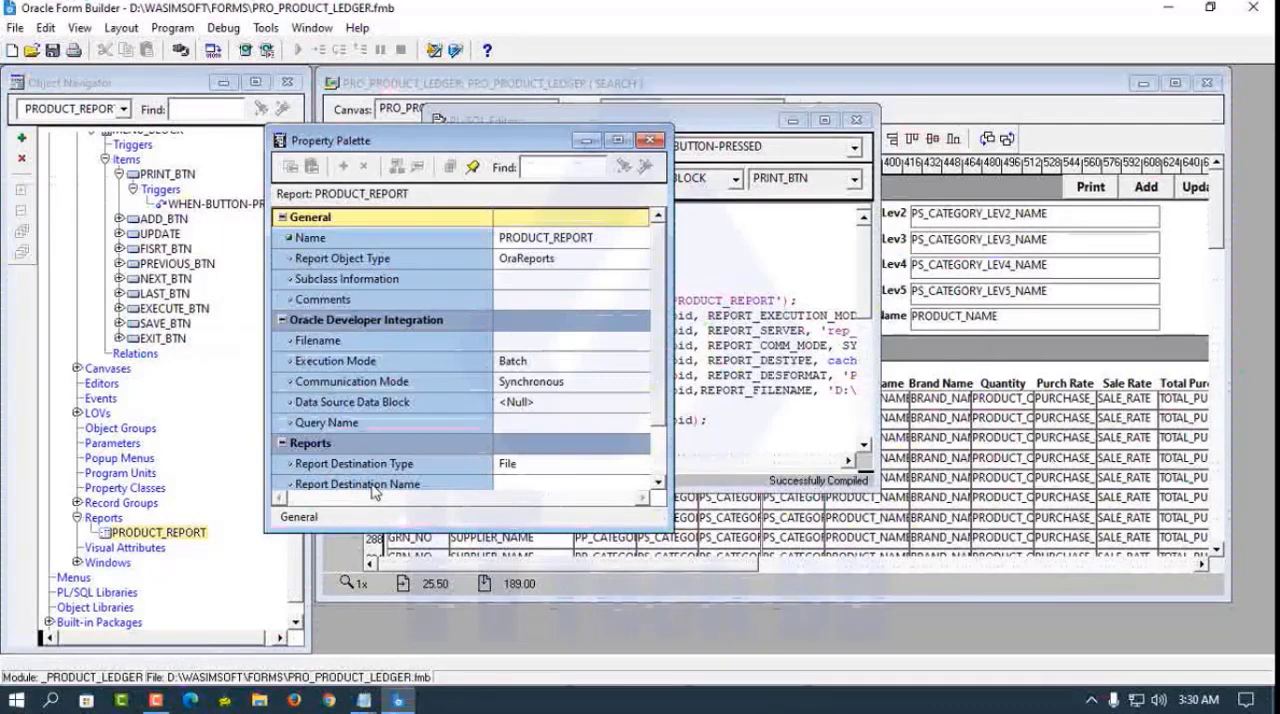
click(534, 468)
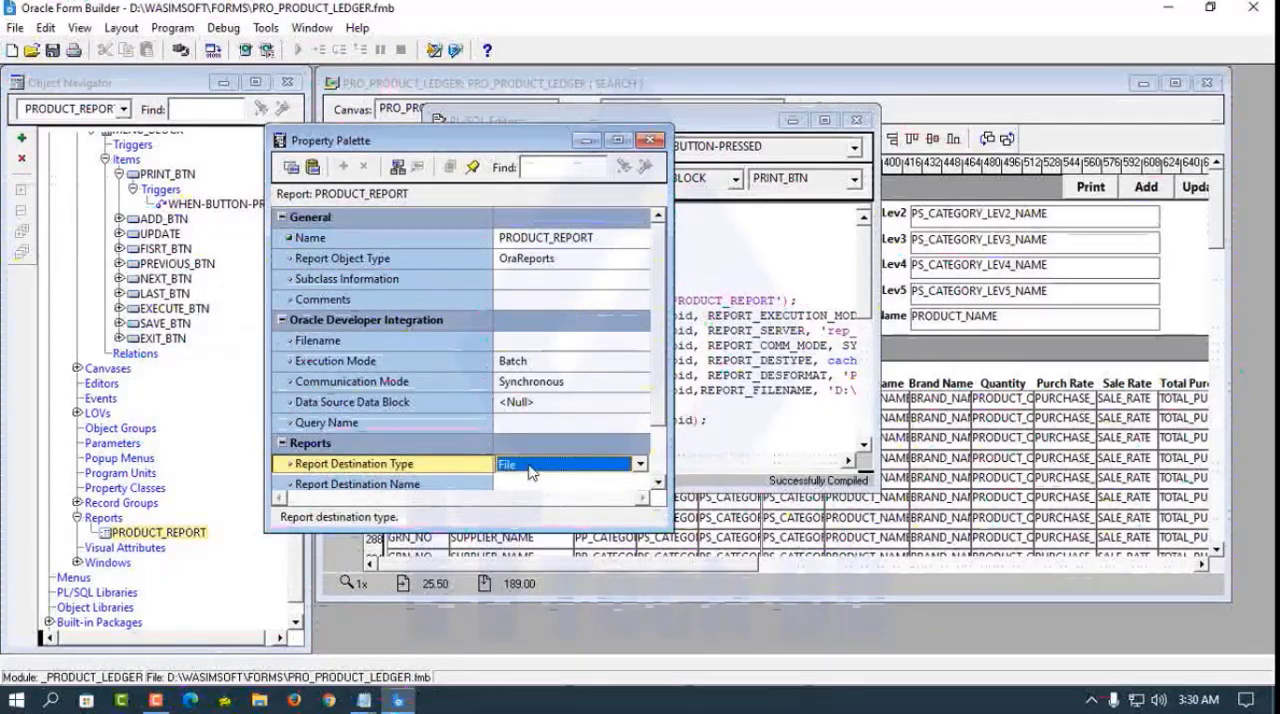
click(536, 468)
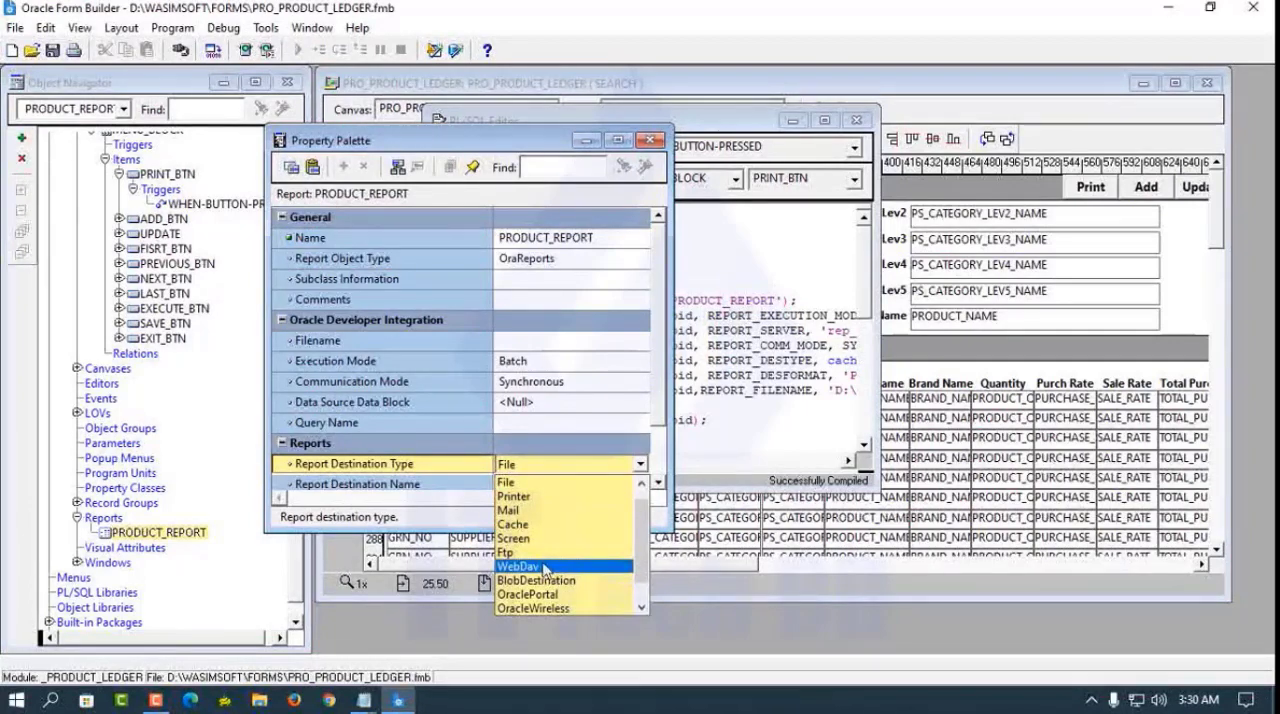
click(514, 525)
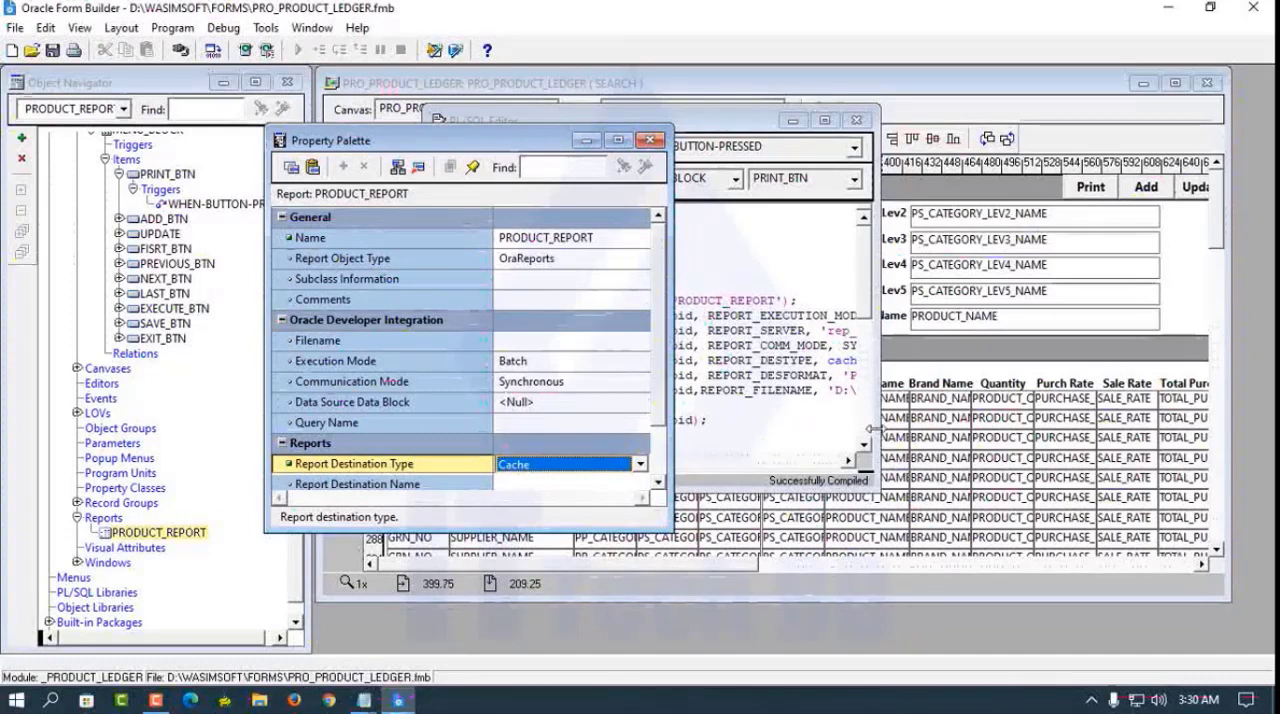
- Set the PRODUCT_REPORT object's Execution Mode to Runtime, close its properties and save the form
drag(878, 430, 941, 425)
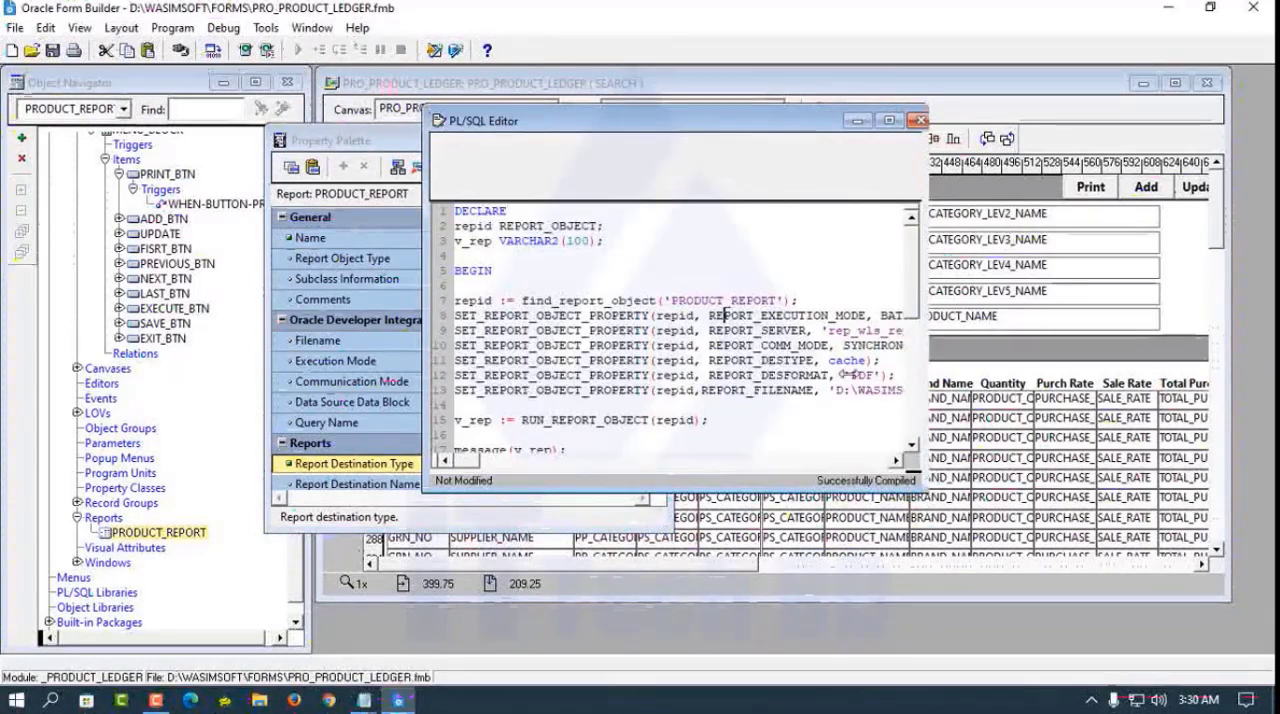
click(358, 144)
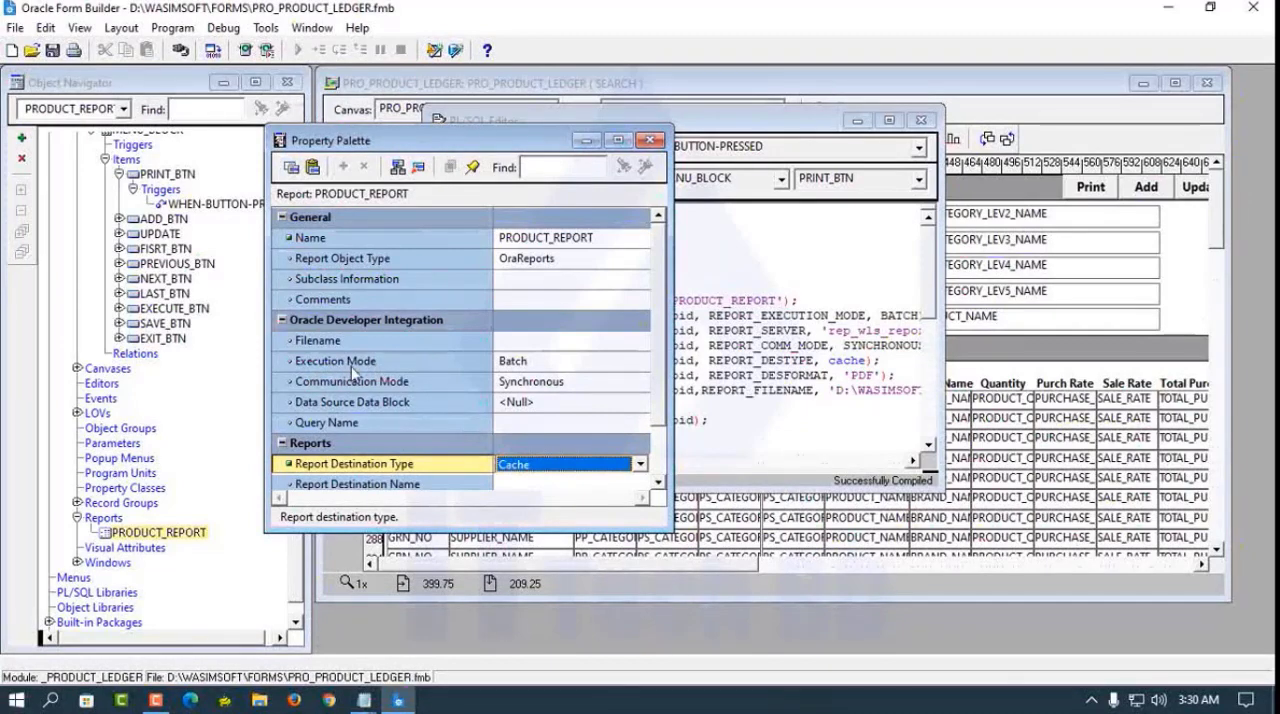
click(545, 364)
click(545, 366)
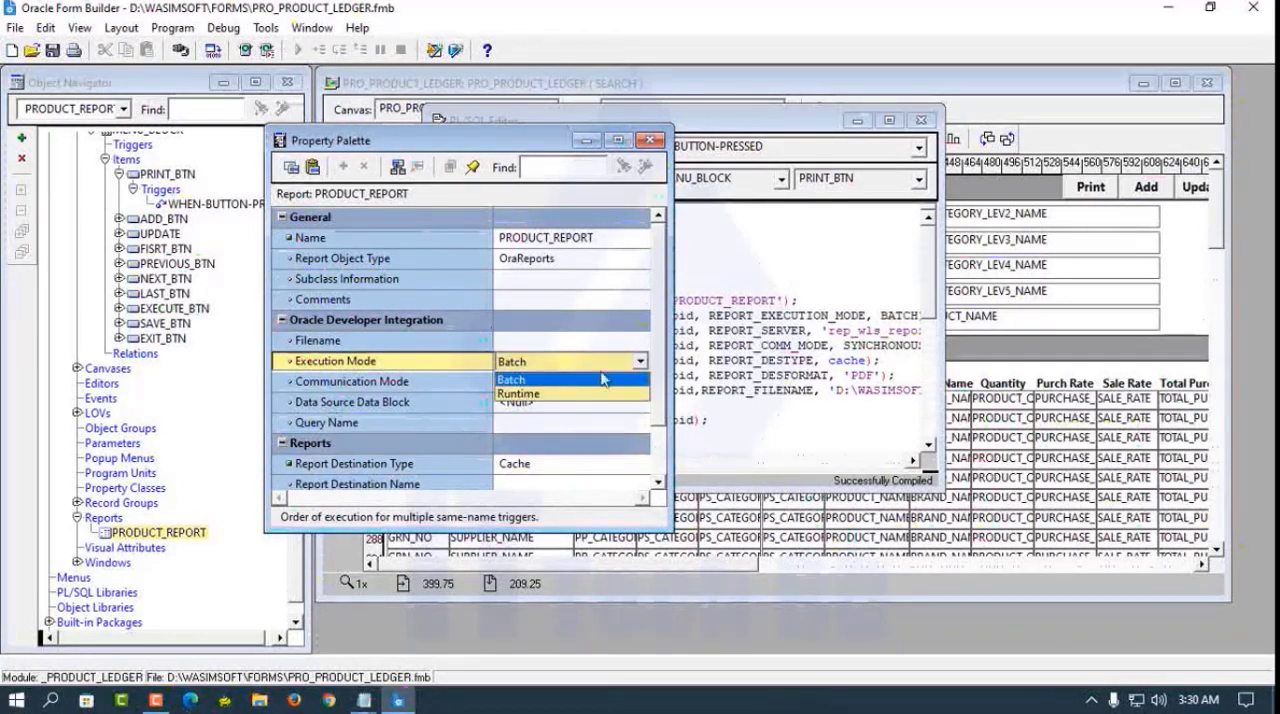
click(531, 395)
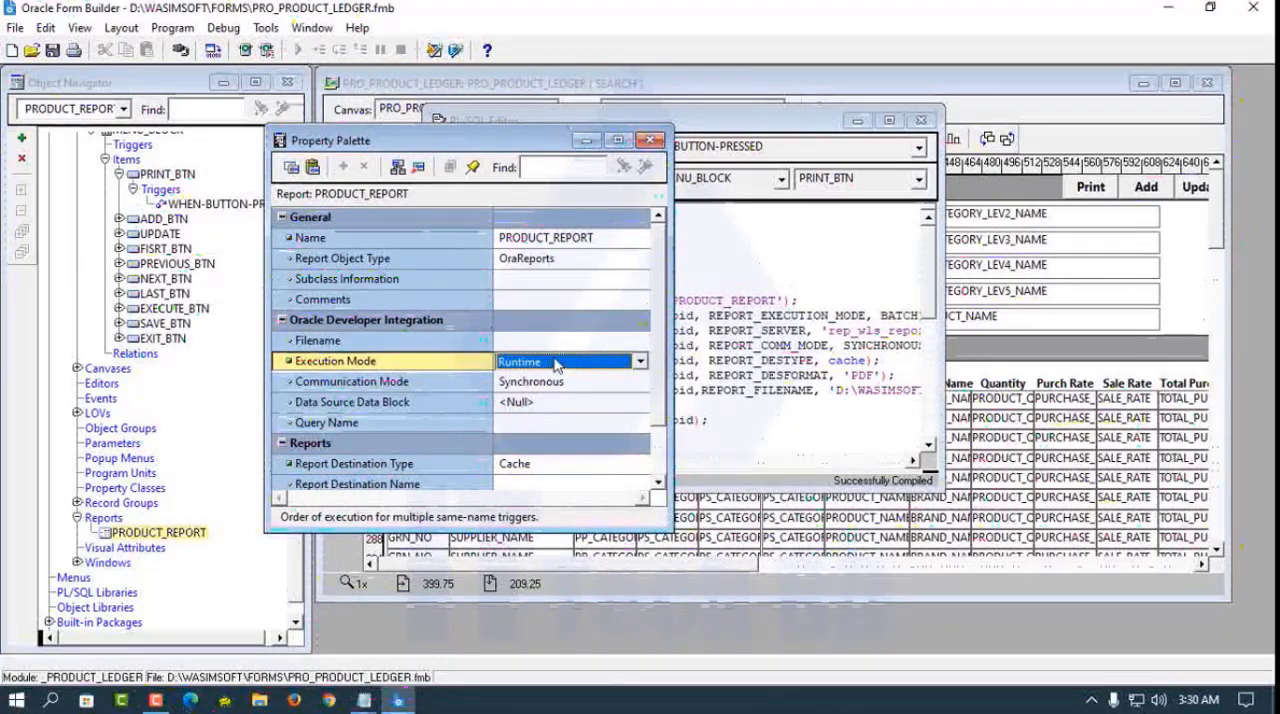
click(509, 282)
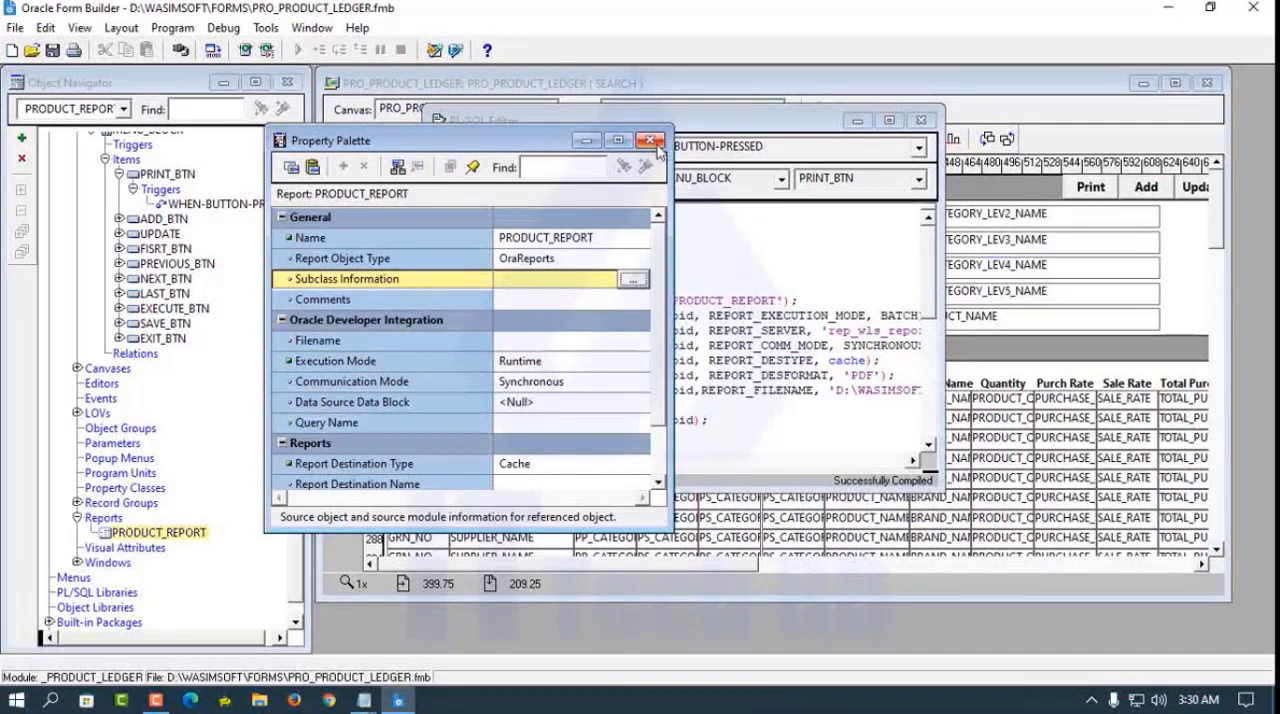
click(650, 140)
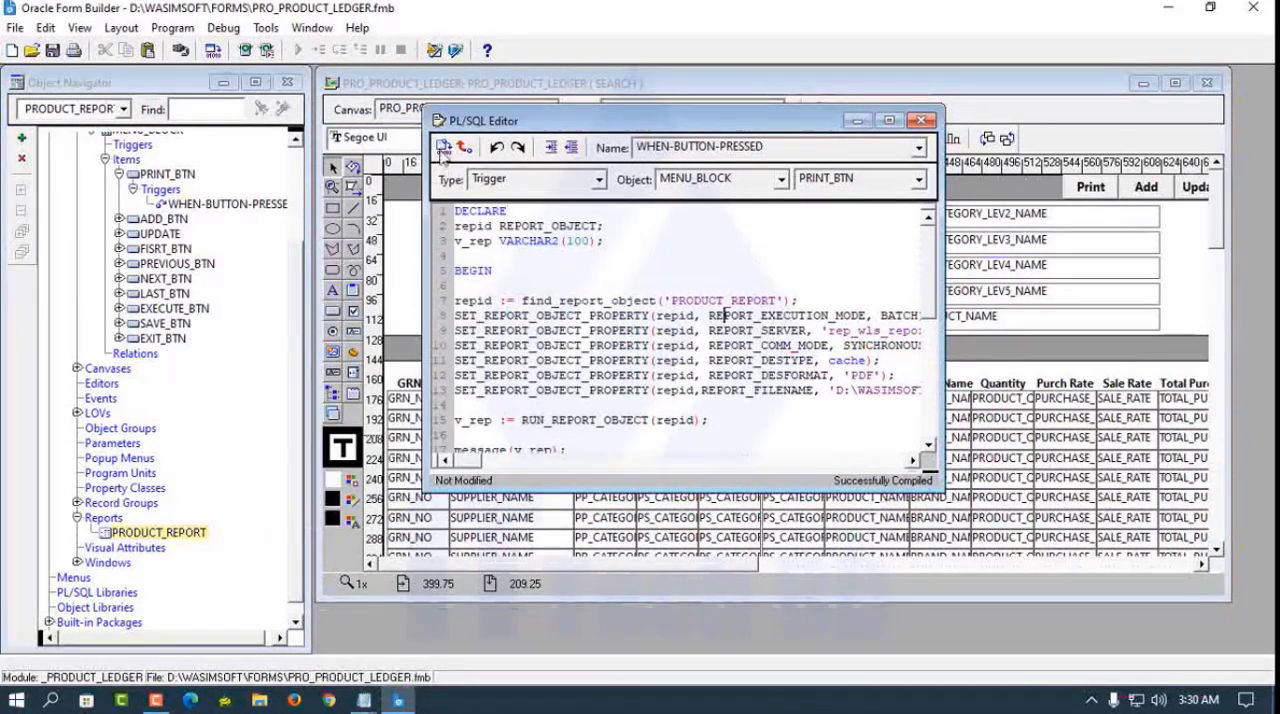
click(52, 51)
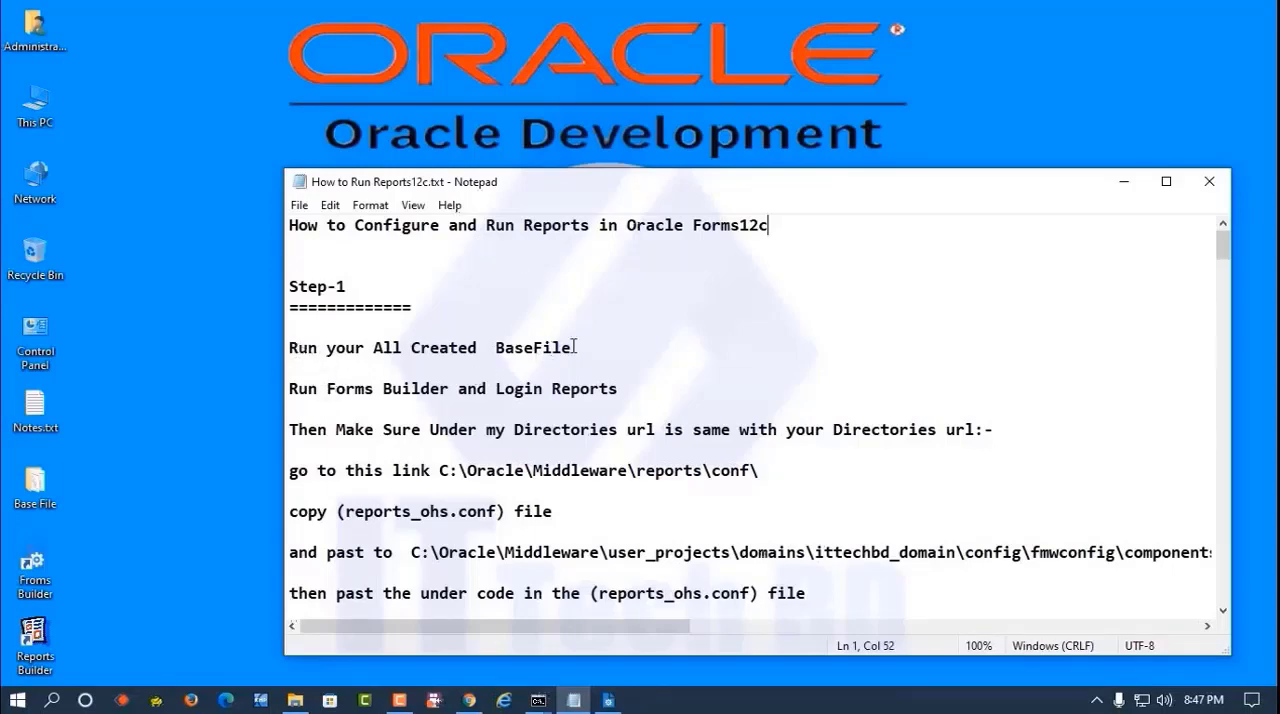
- Read the Step-1 instruction about running all created base files in How to Run Reports12c.txt
drag(575, 347, 321, 347)
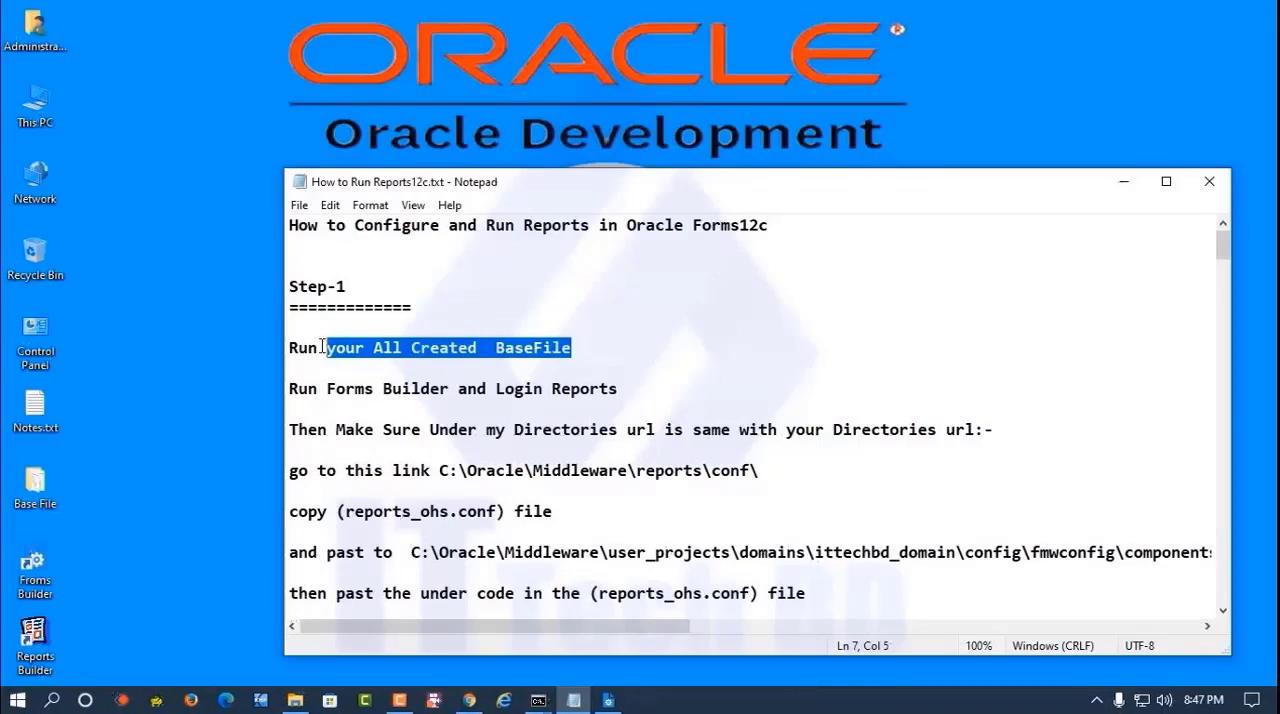
drag(322, 346, 297, 352)
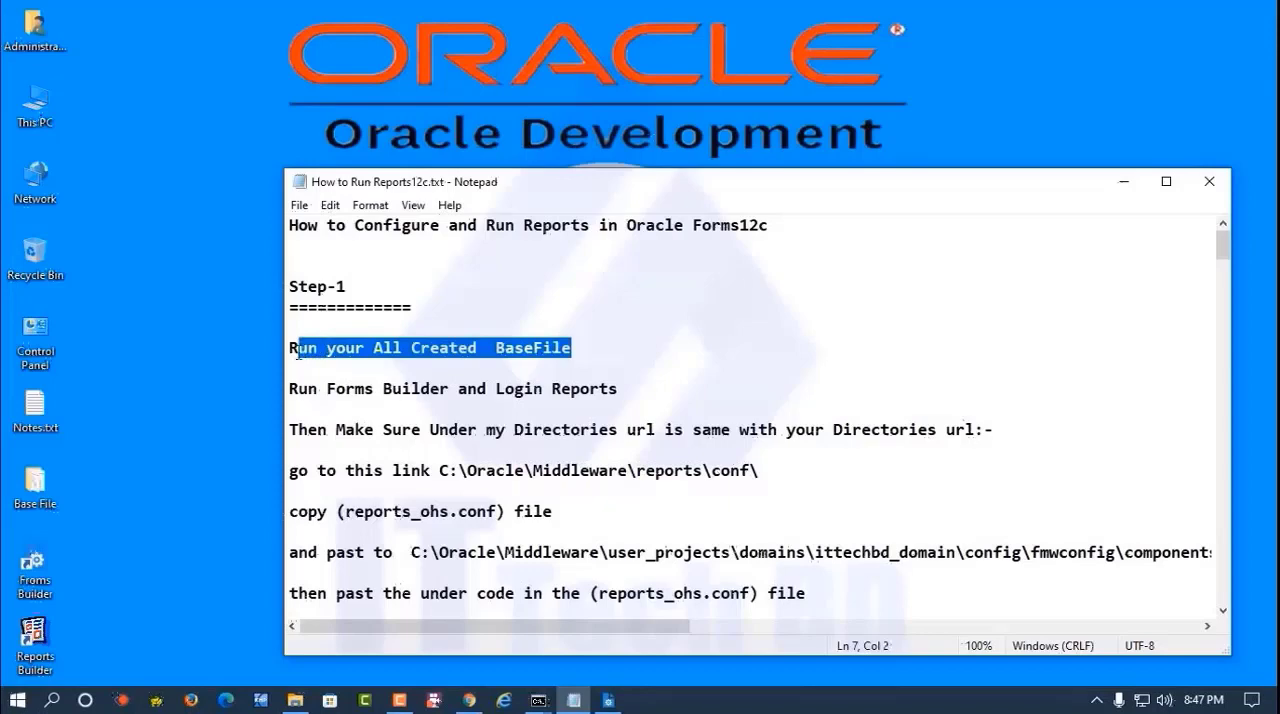
click(364, 360)
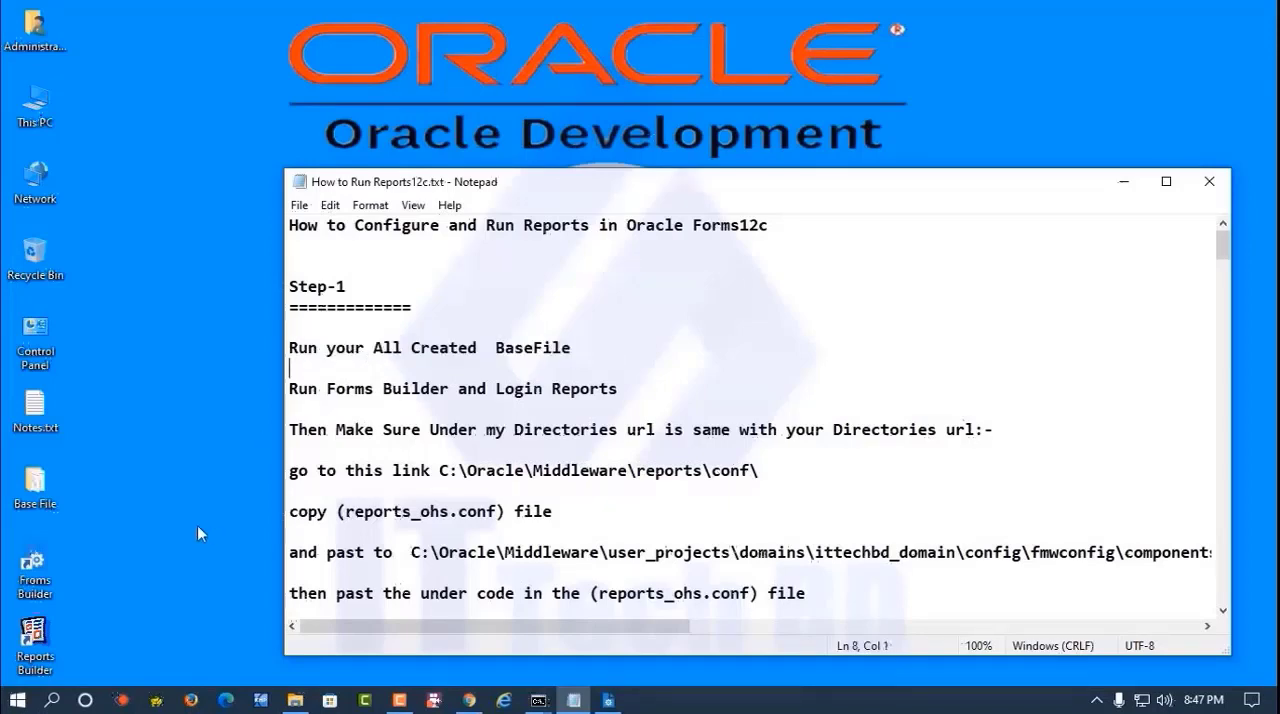
- Open the Base File folder and look at the run options for StartNodeMGR.bat
mouse_move(295, 700)
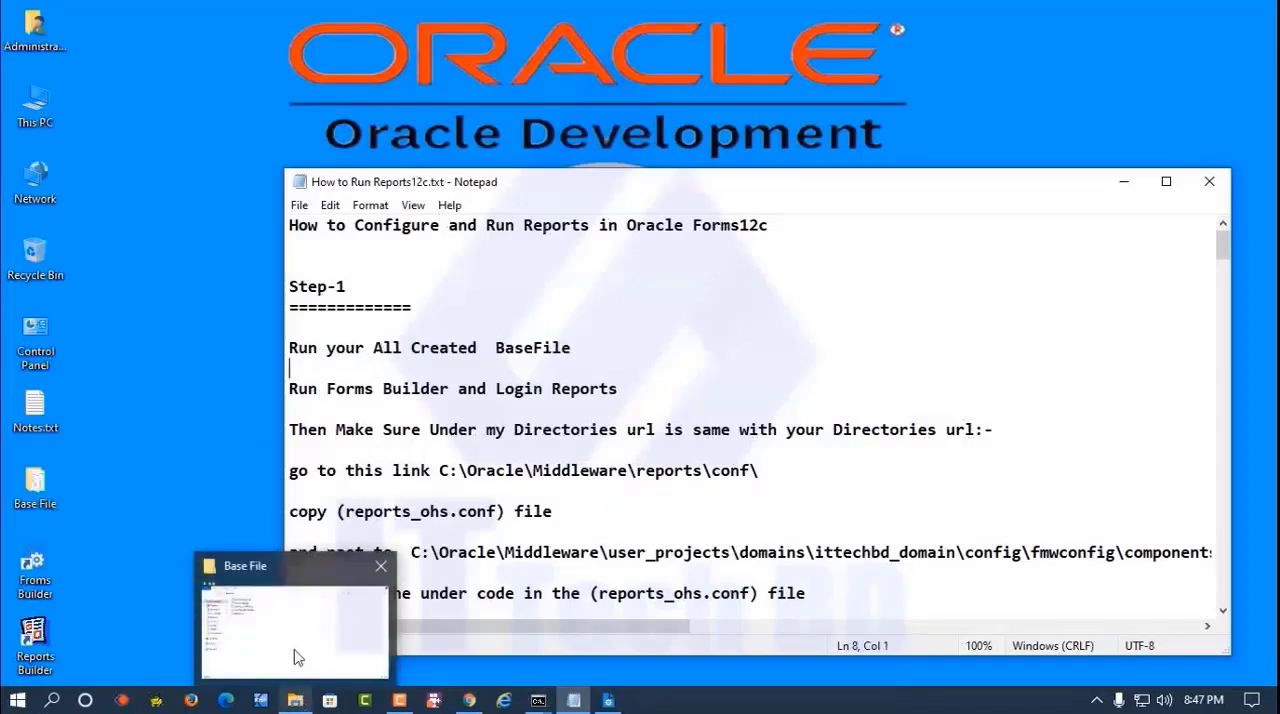
click(291, 652)
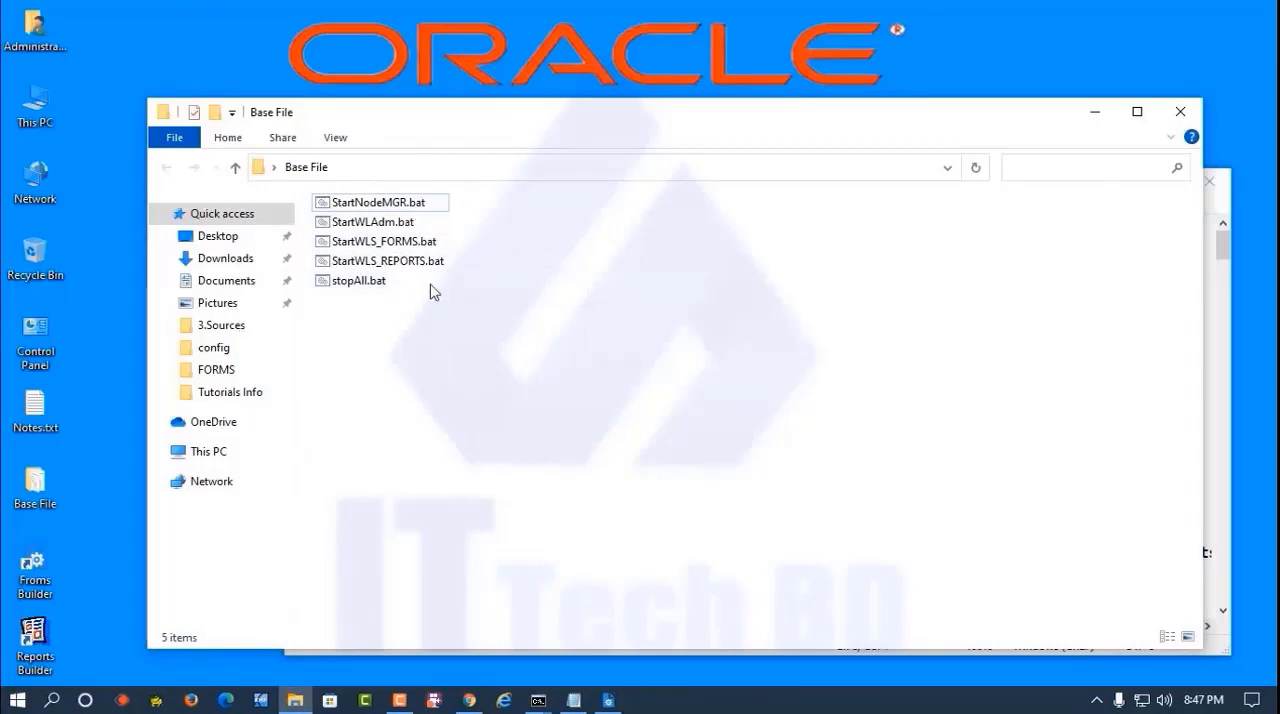
click(358, 203)
right_click(359, 203)
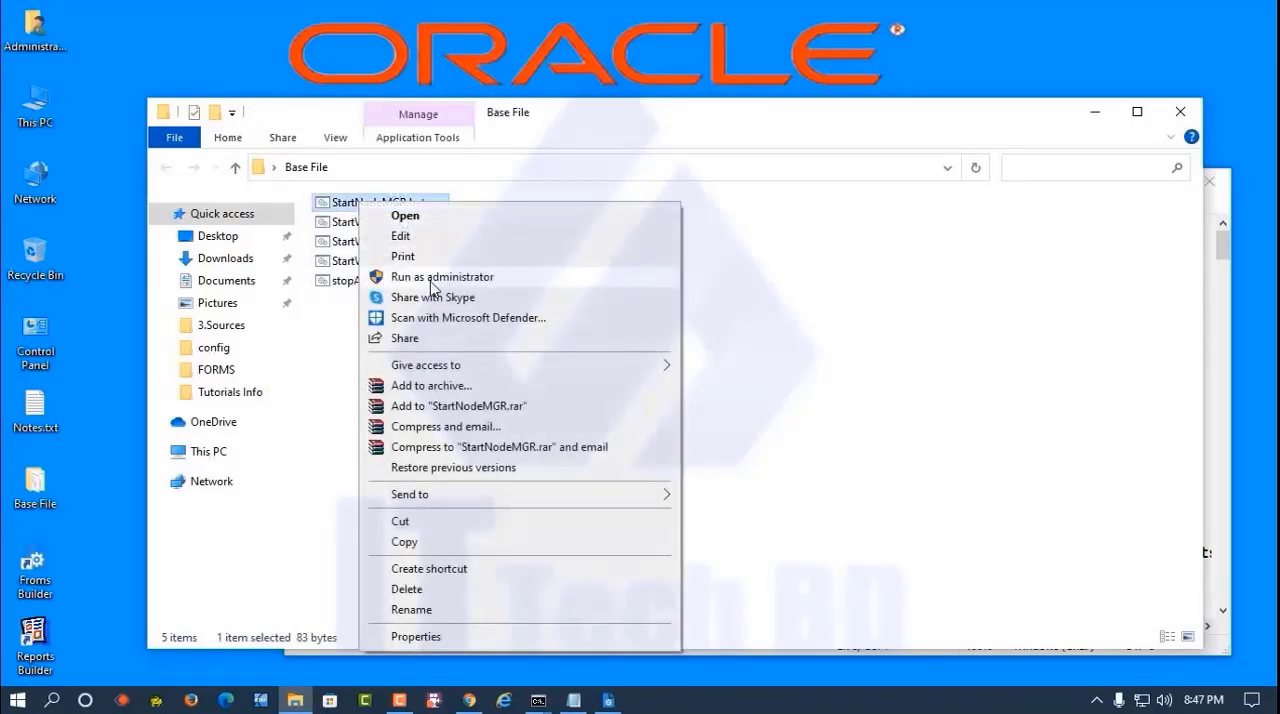
click(735, 252)
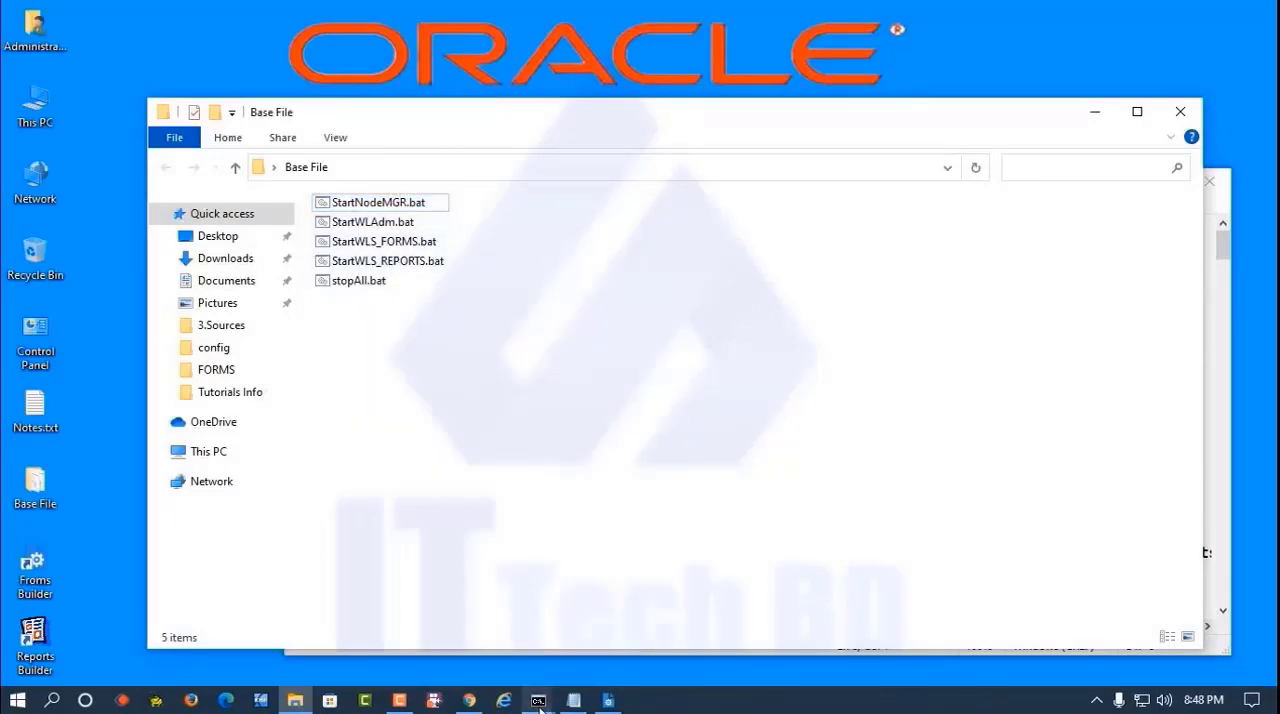
- Check the WLS_REPORTS server's console output, minimize it and close the Base File folder
mouse_move(540, 709)
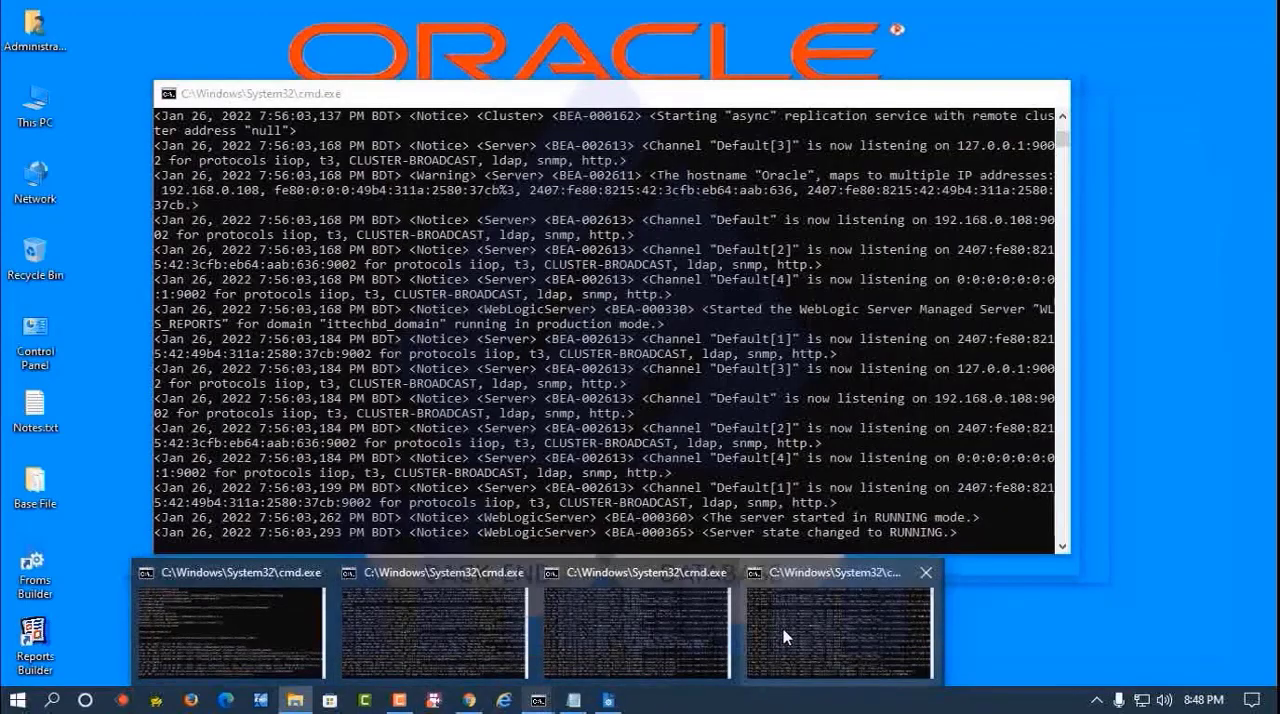
click(784, 636)
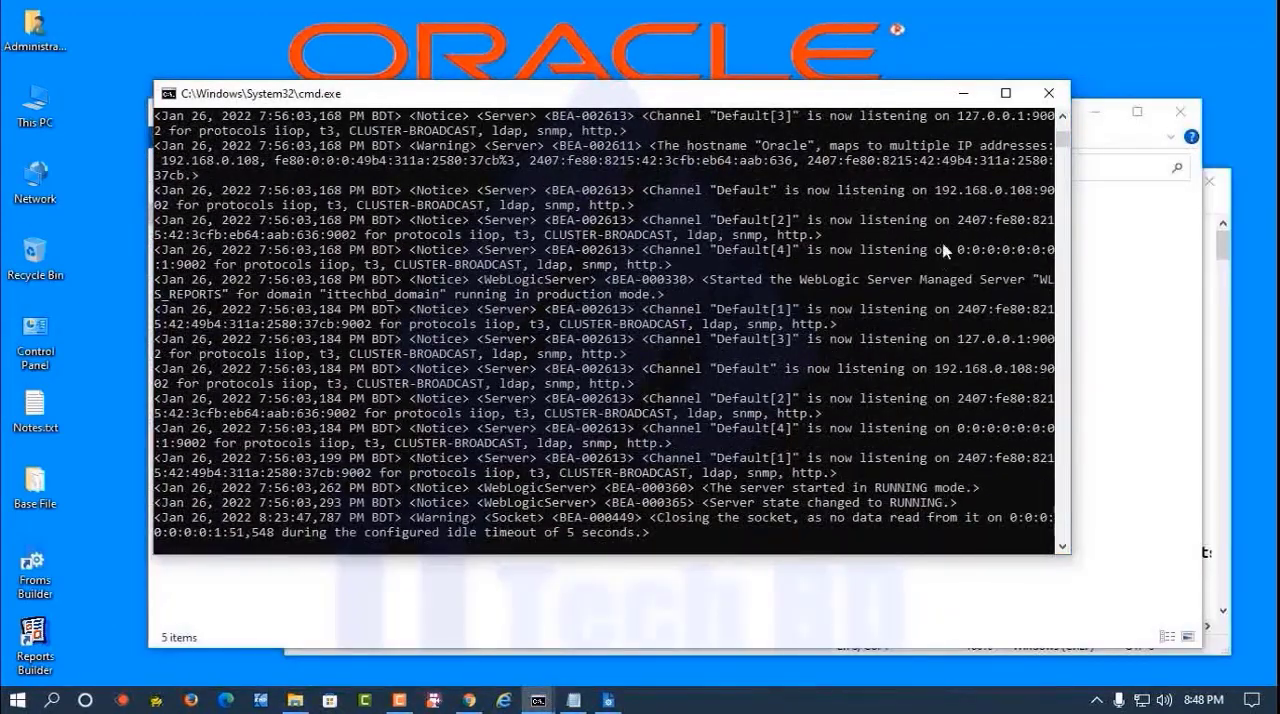
click(963, 93)
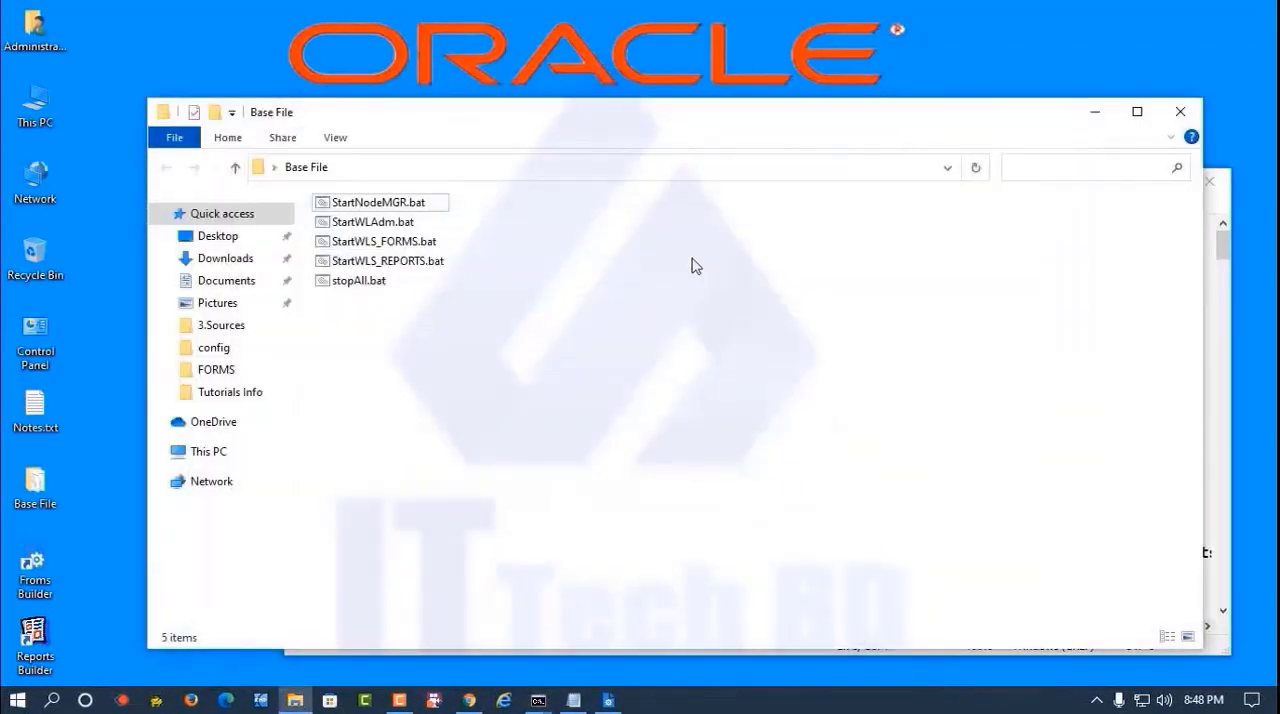
click(1180, 113)
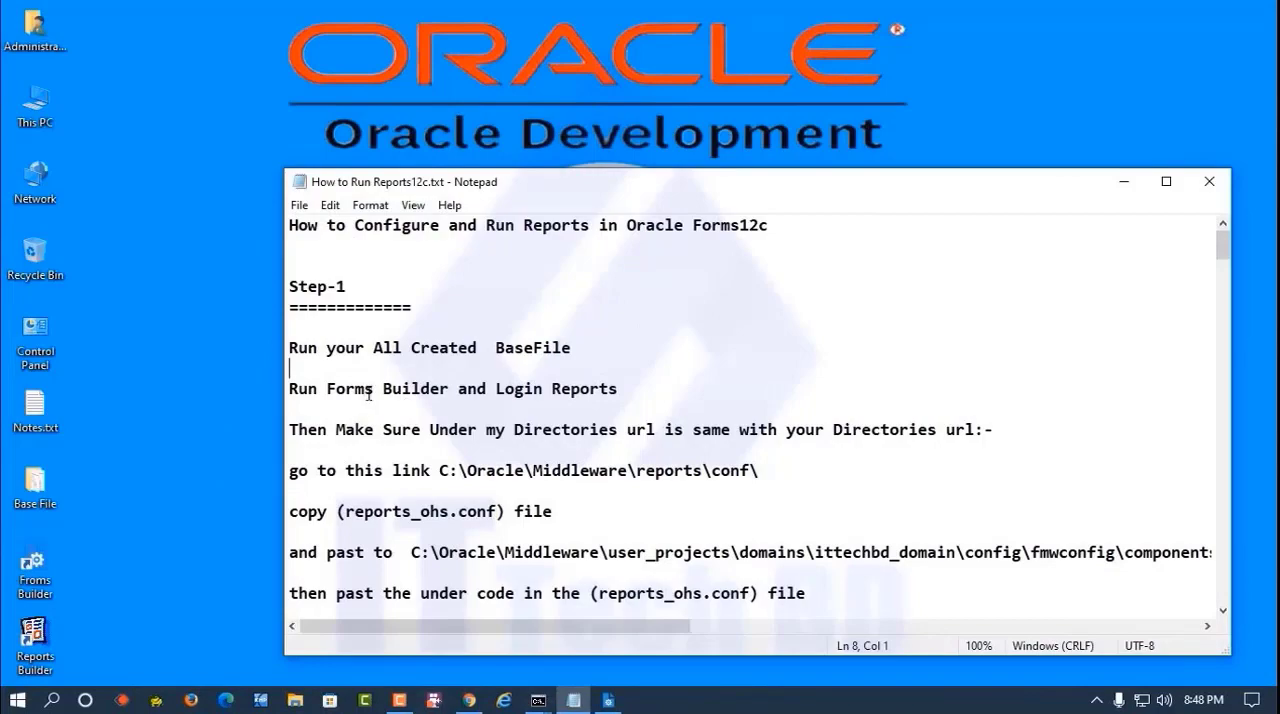
- Switch to Form Builder, run the USER_LOGIN form, display it in the browser through IE Tab and log in
click(624, 397)
click(608, 700)
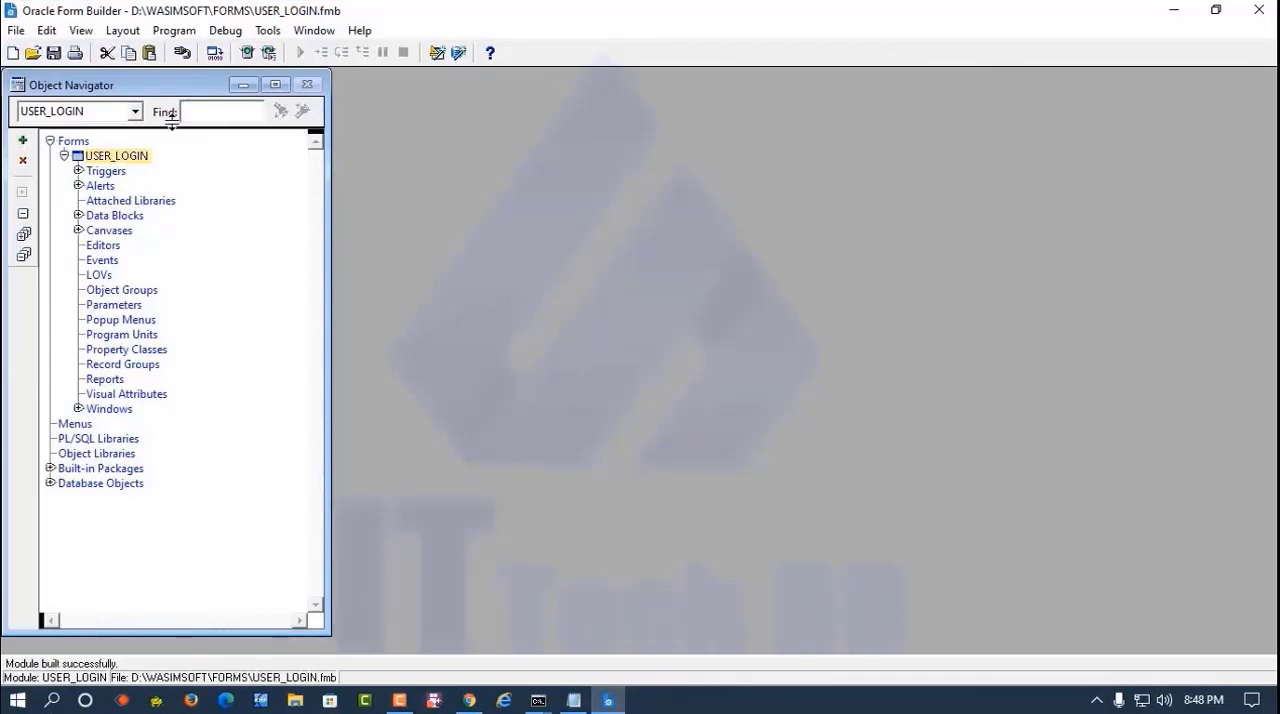
click(247, 52)
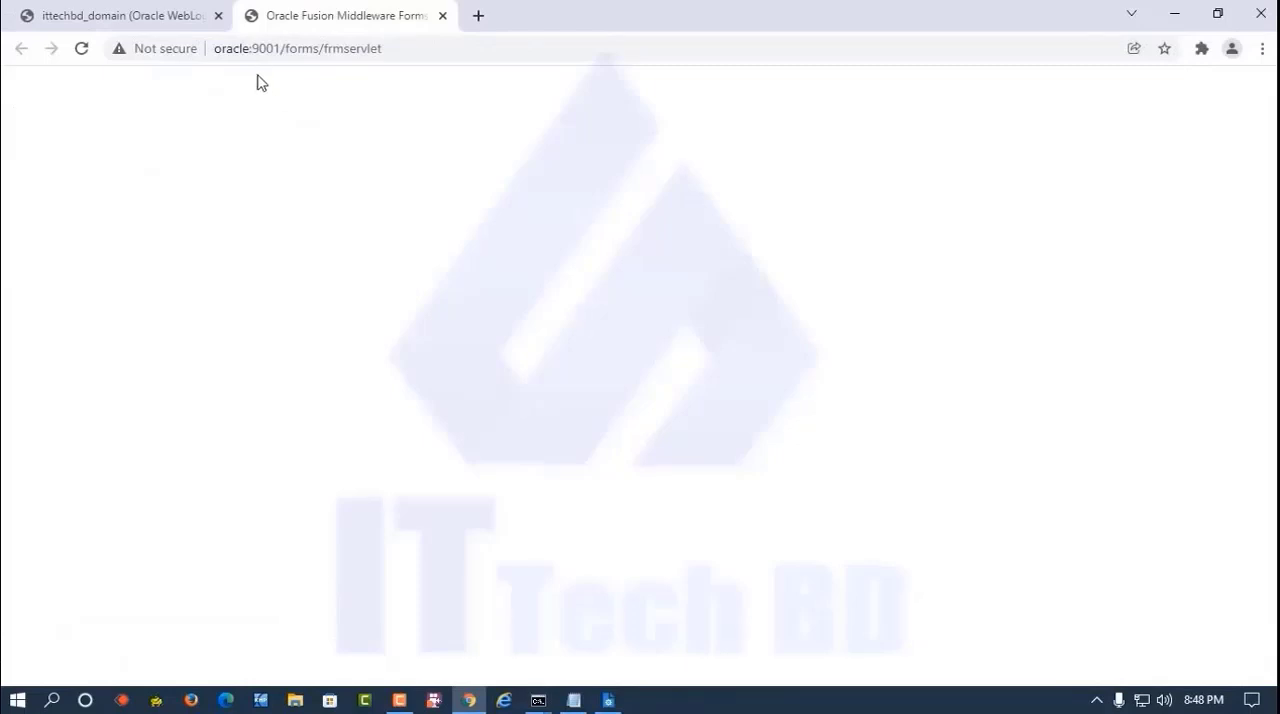
click(1202, 48)
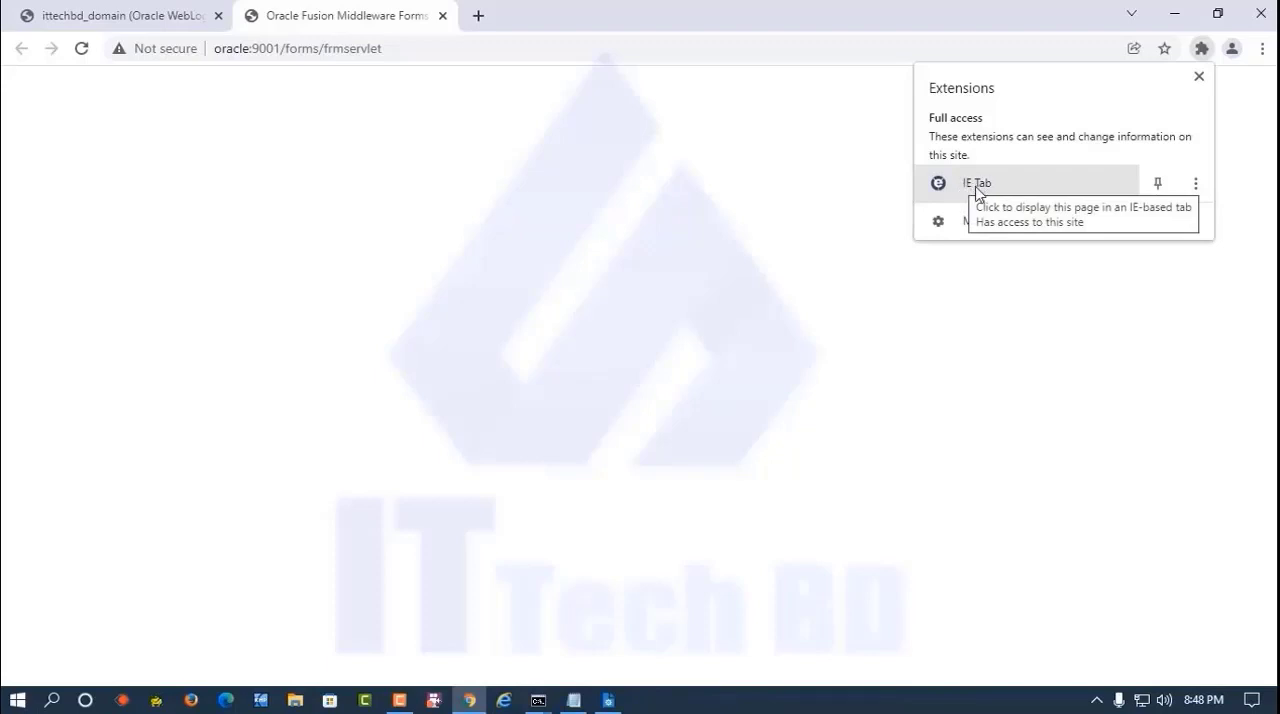
click(978, 186)
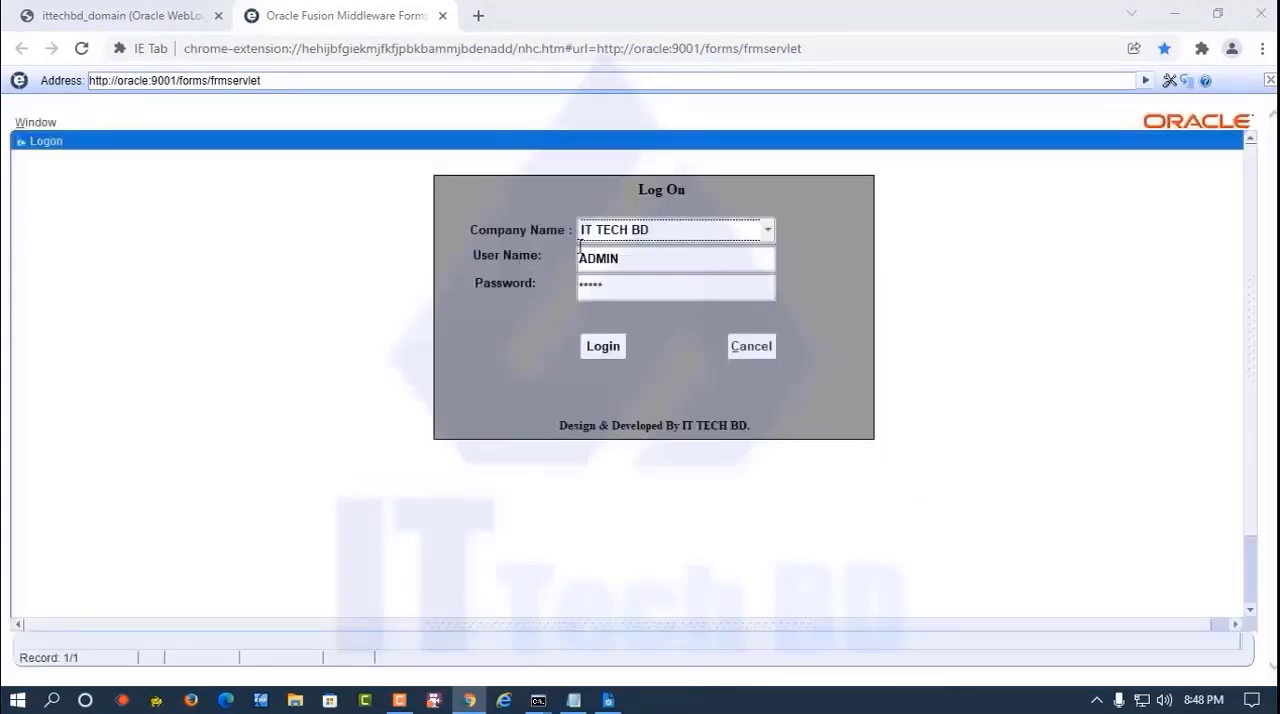
click(603, 346)
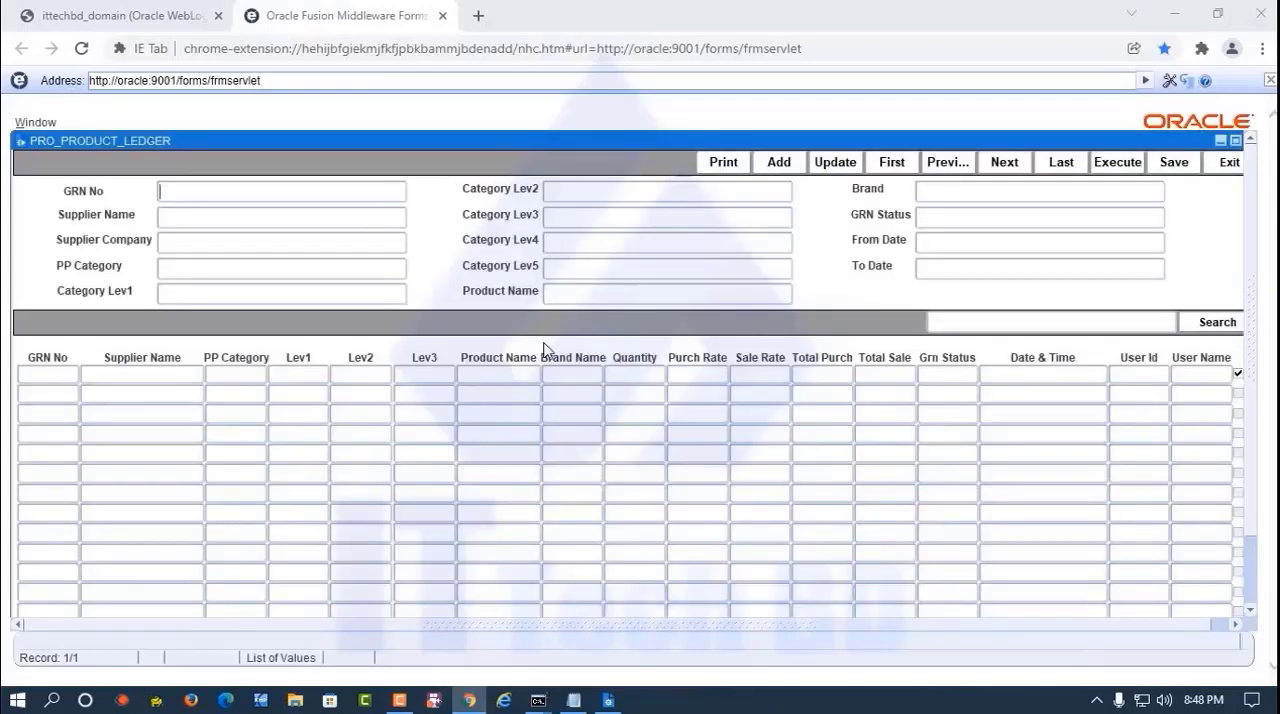
- Execute the product ledger query, try to print its report, and close the report window and form tab
click(1131, 166)
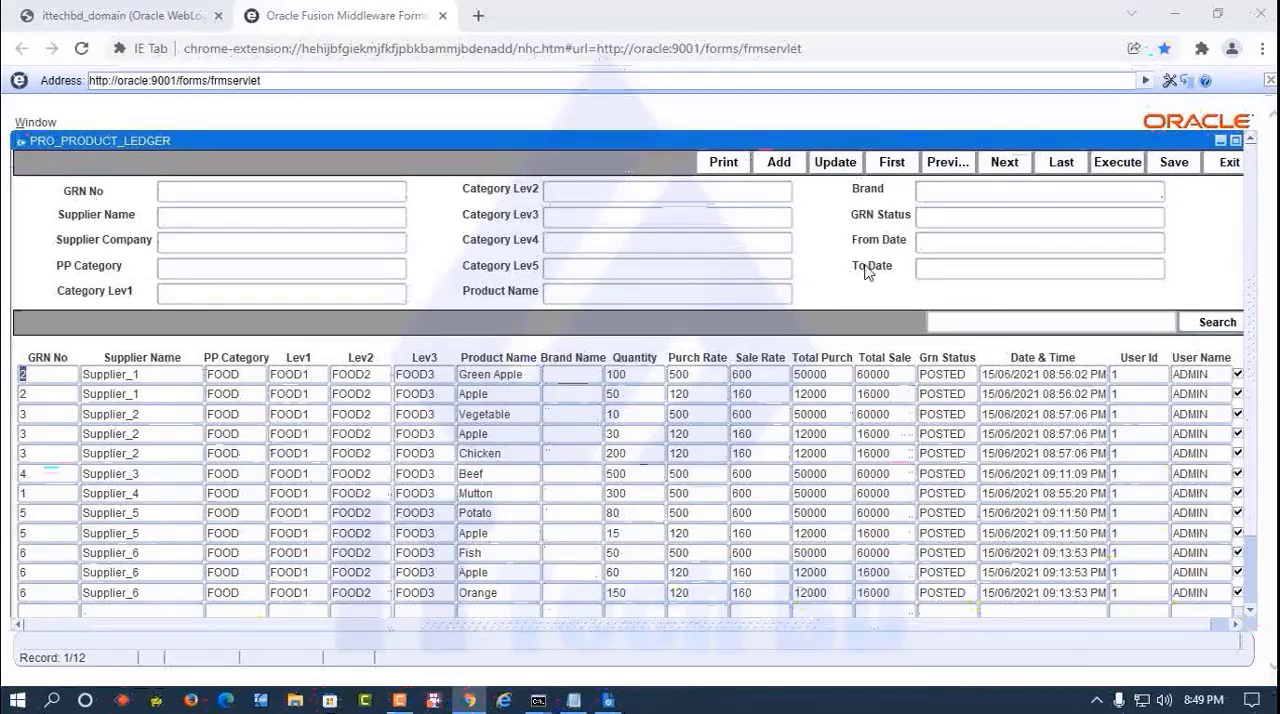
click(723, 164)
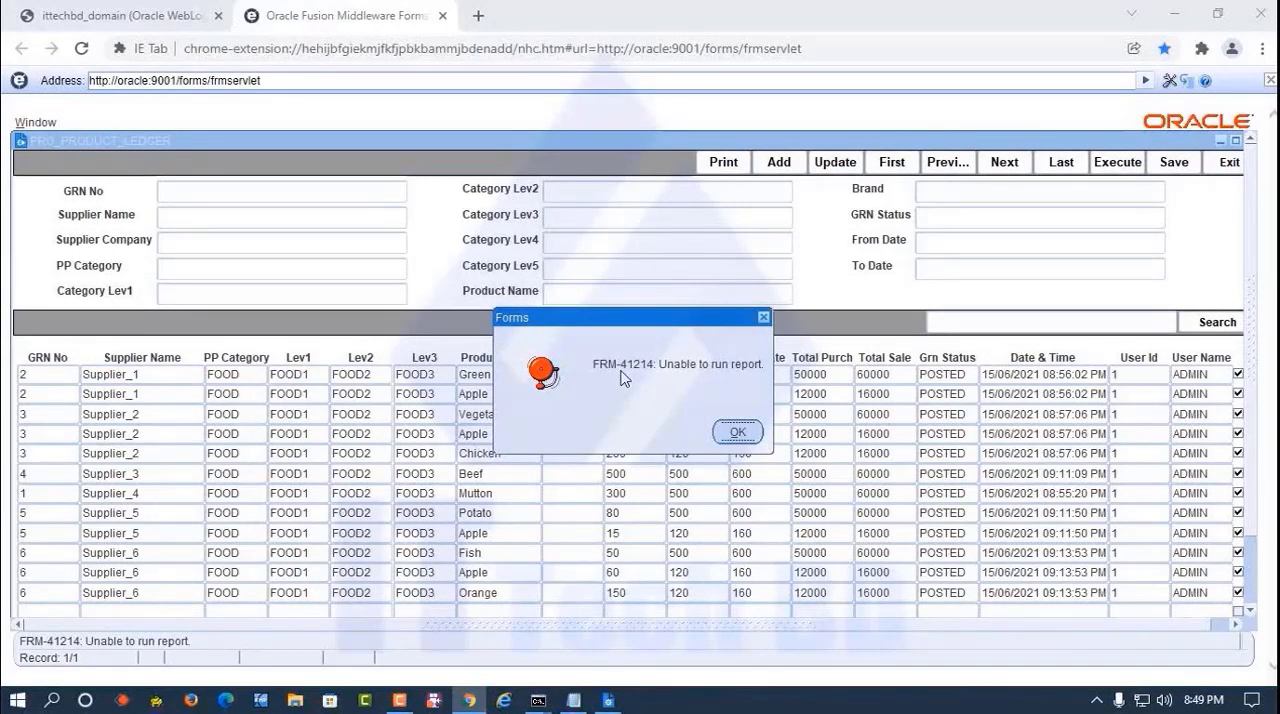
click(736, 433)
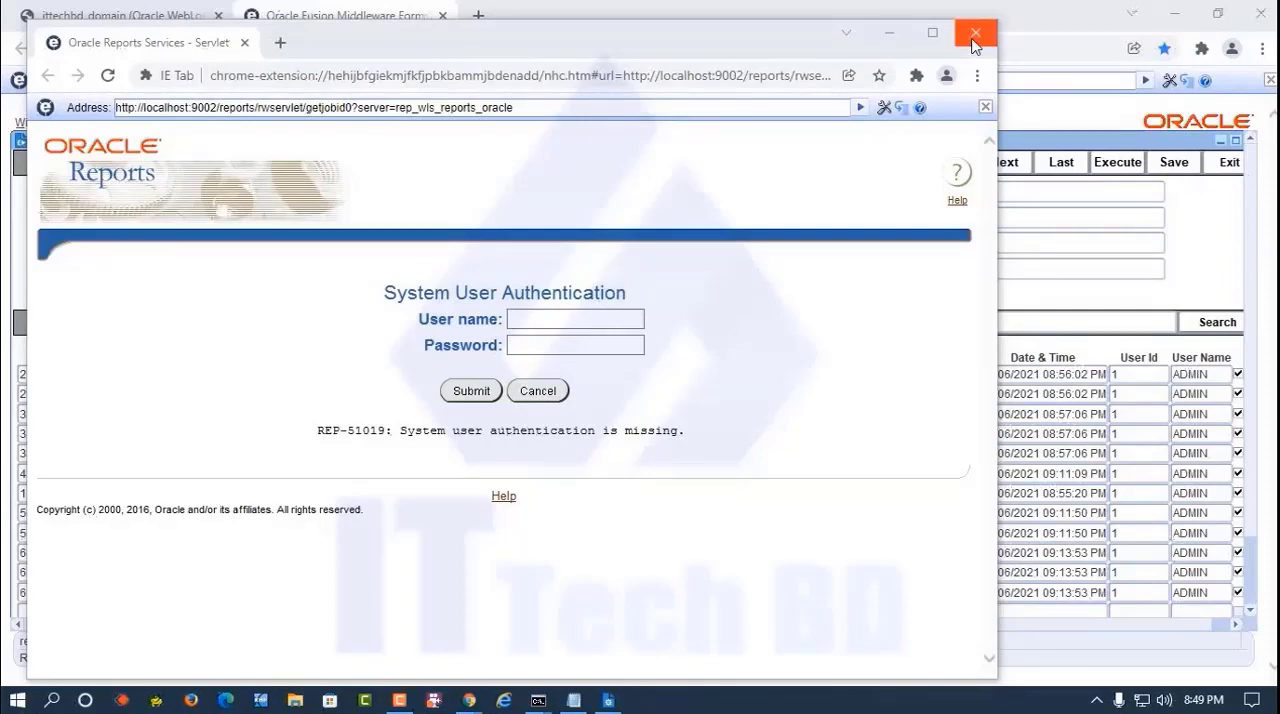
click(973, 38)
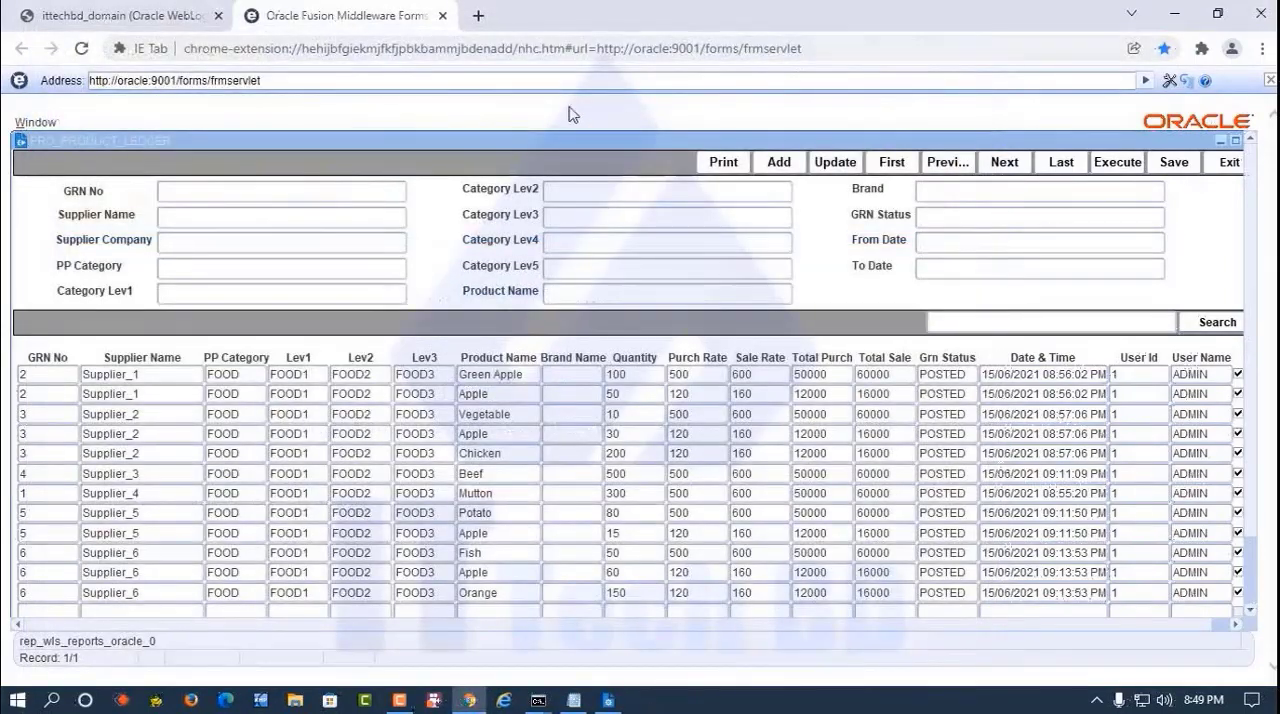
click(443, 16)
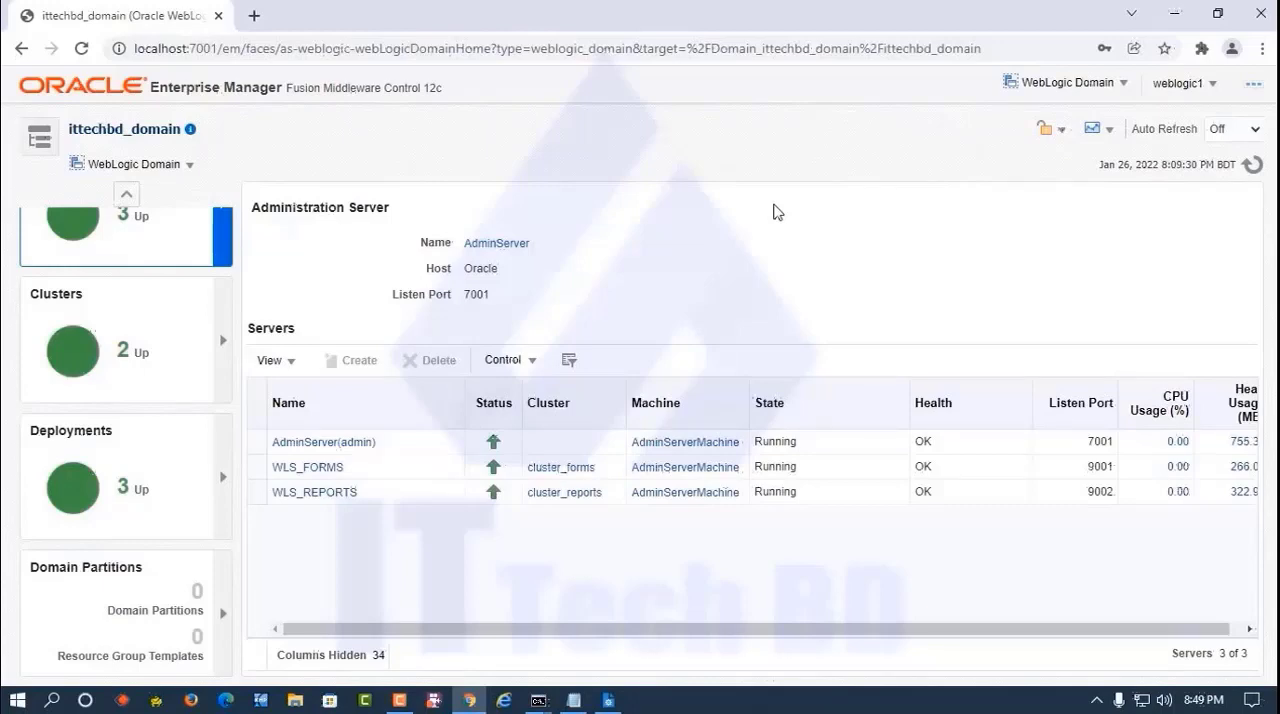
click(1174, 14)
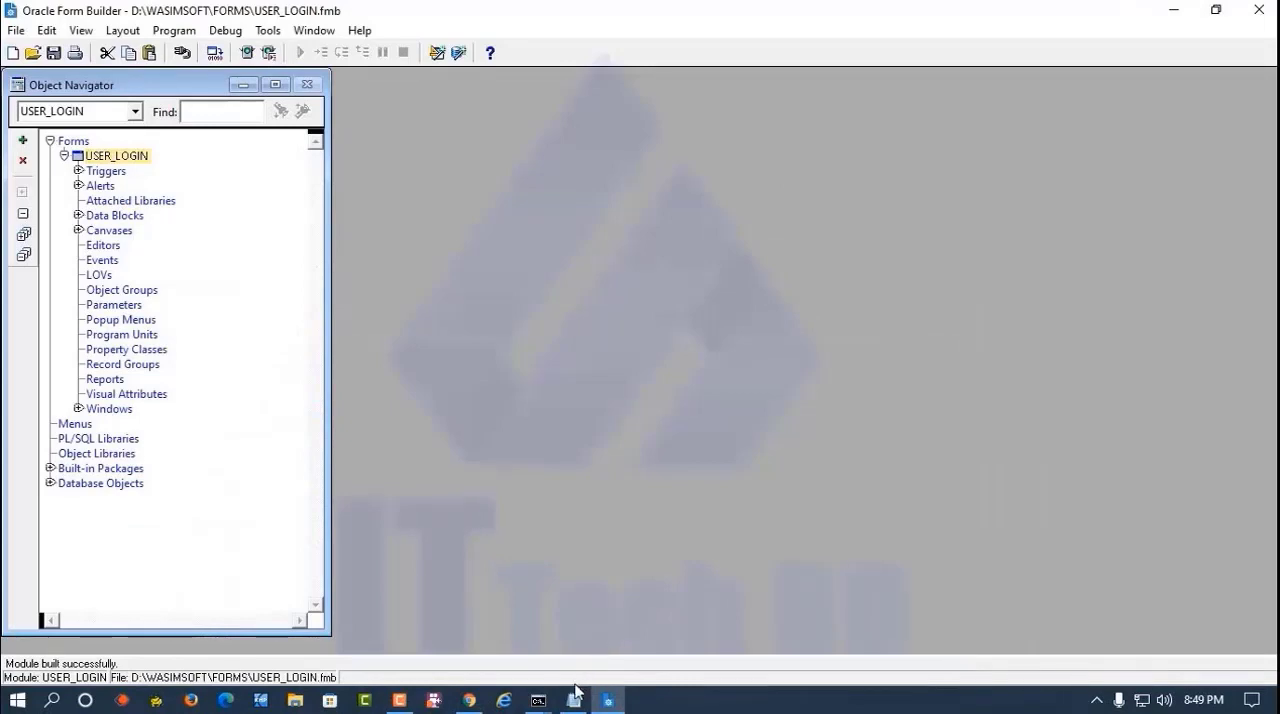
- Return to How to Run Reports12c.txt and read the instruction about matching the directory URLs
click(576, 705)
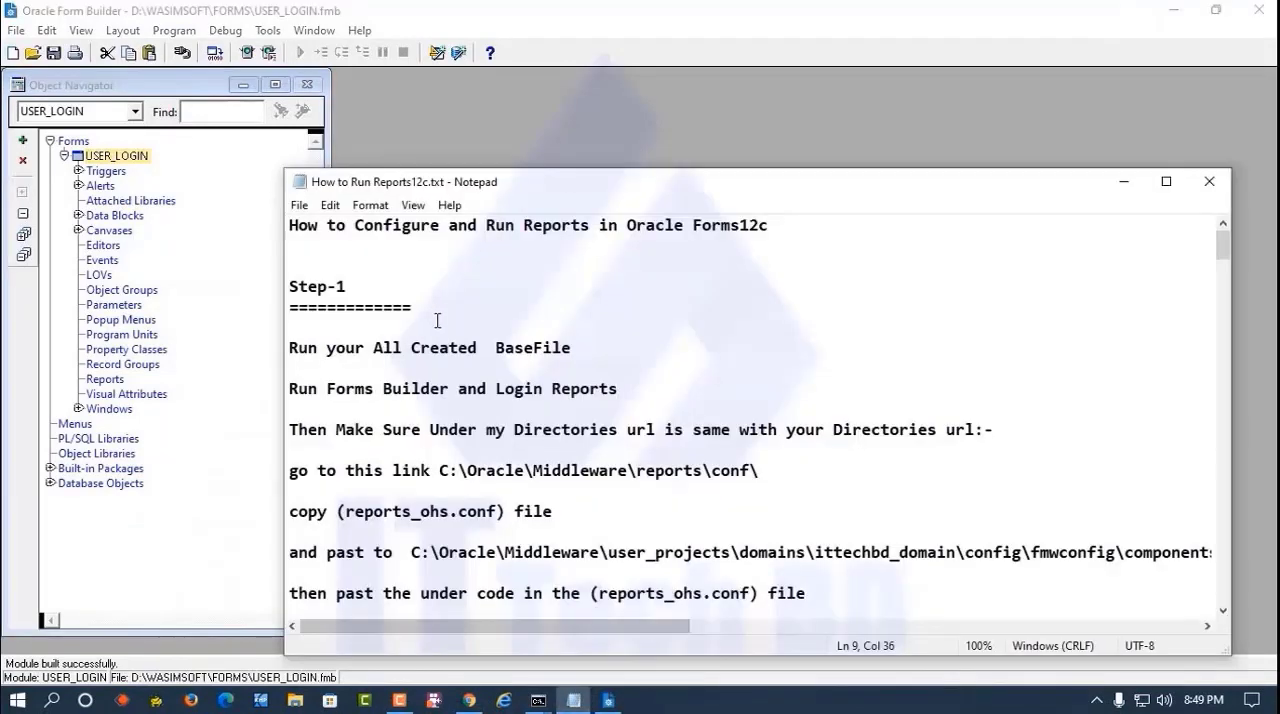
drag(555, 190, 542, 91)
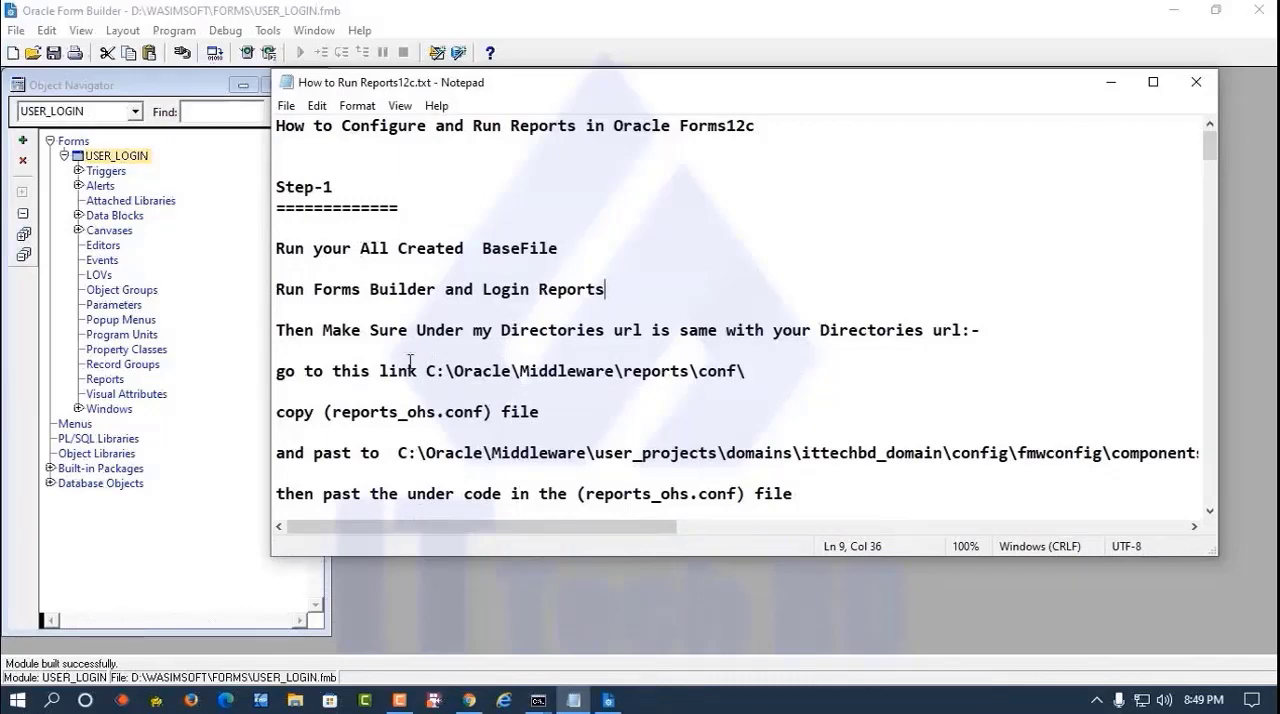
click(492, 362)
click(316, 331)
drag(316, 331, 982, 328)
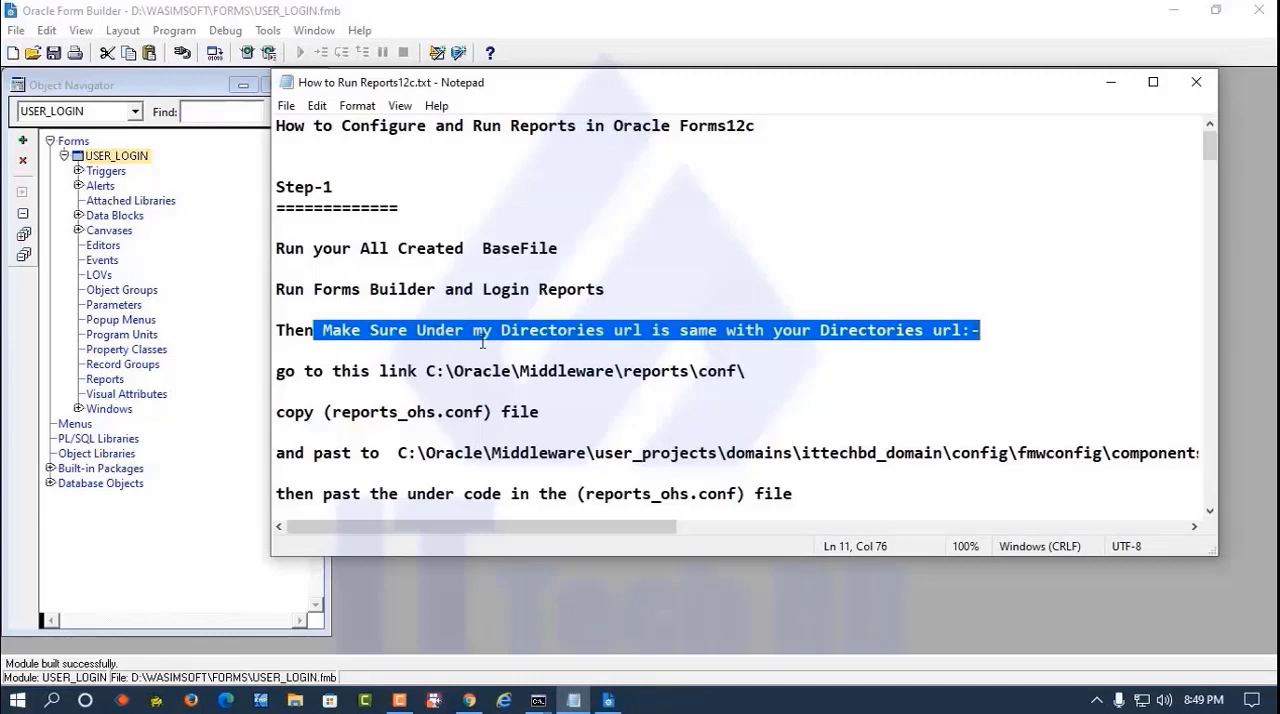
drag(886, 334, 878, 336)
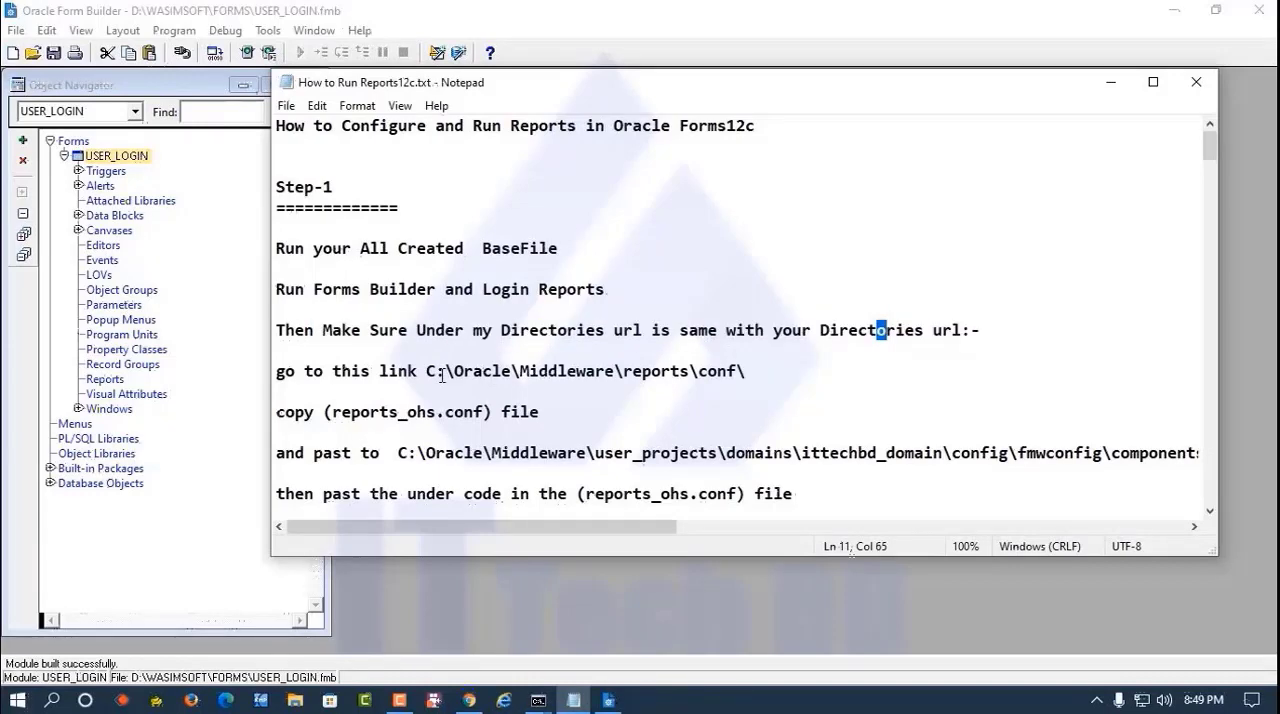
- Examine the C:\Oracle\Middleware\reports\conf\ path and the following instructions on copying and editing reports_ohs.conf
click(437, 373)
click(484, 376)
click(566, 372)
click(665, 377)
click(736, 373)
scroll(540, 362, down, 1)
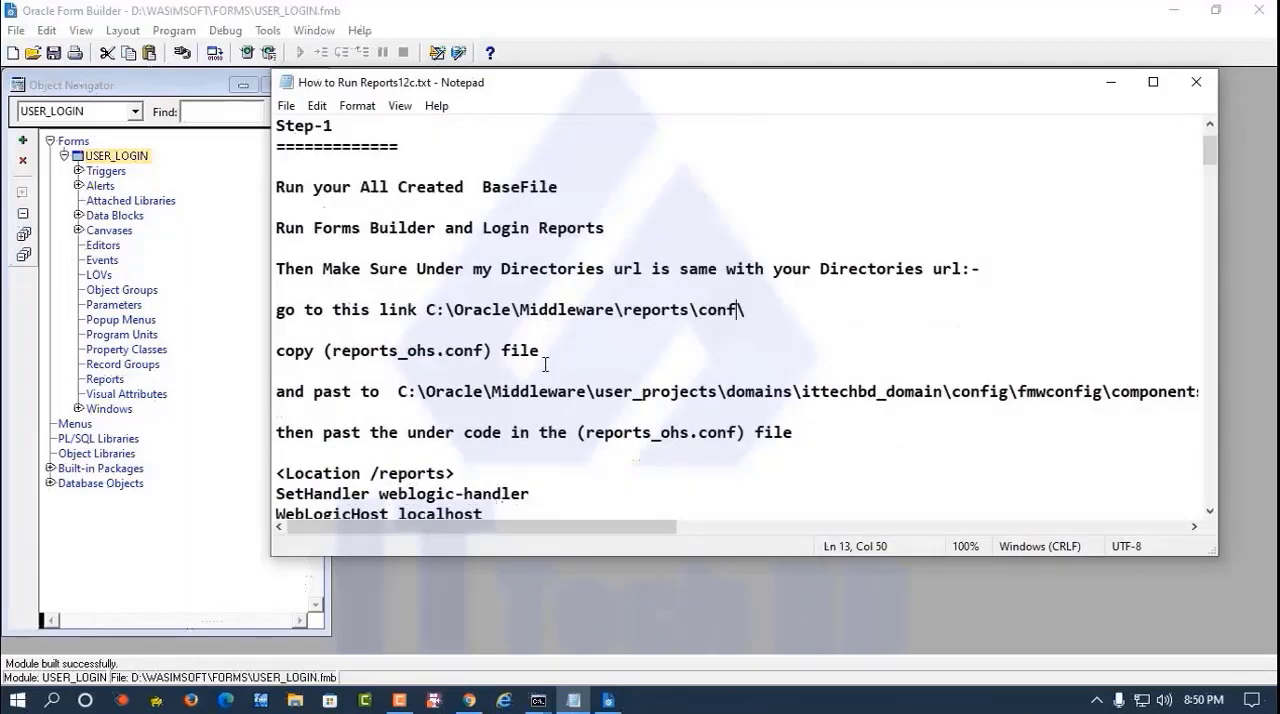
- Copy the path C:\Oracle\Middleware\reports\conf\ from the instructions
drag(425, 310, 766, 307)
right_click(652, 315)
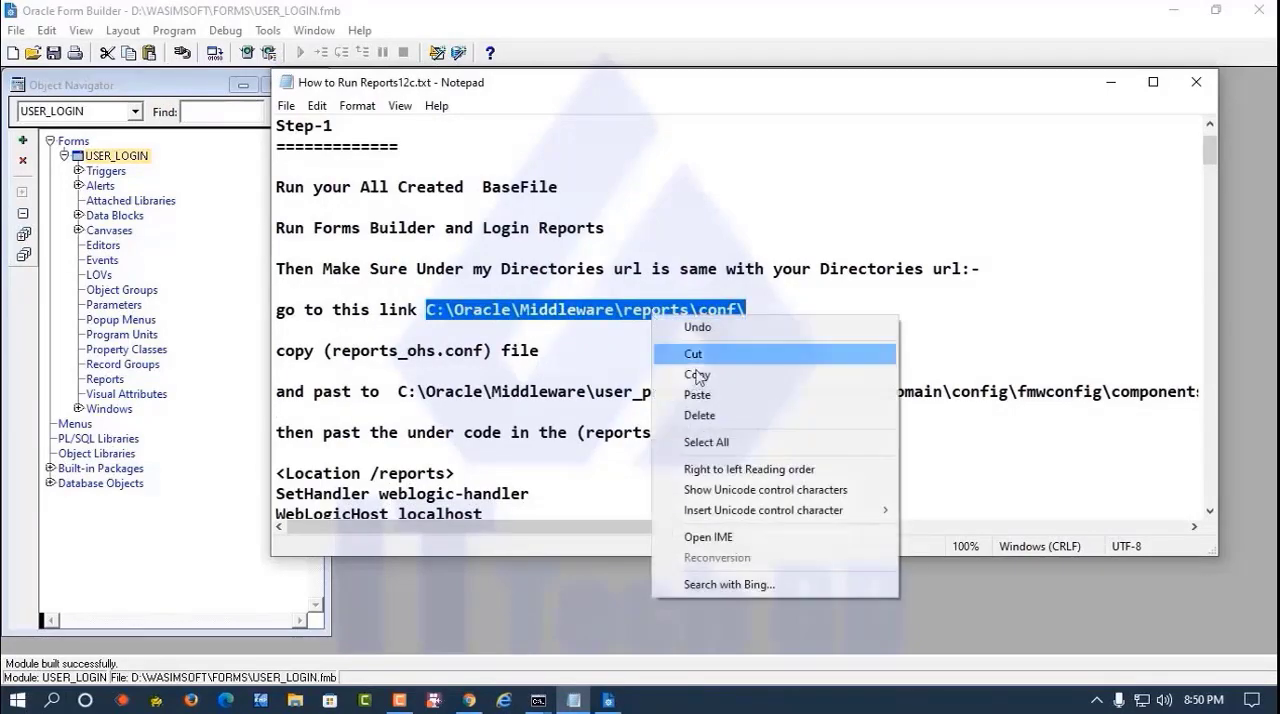
click(697, 375)
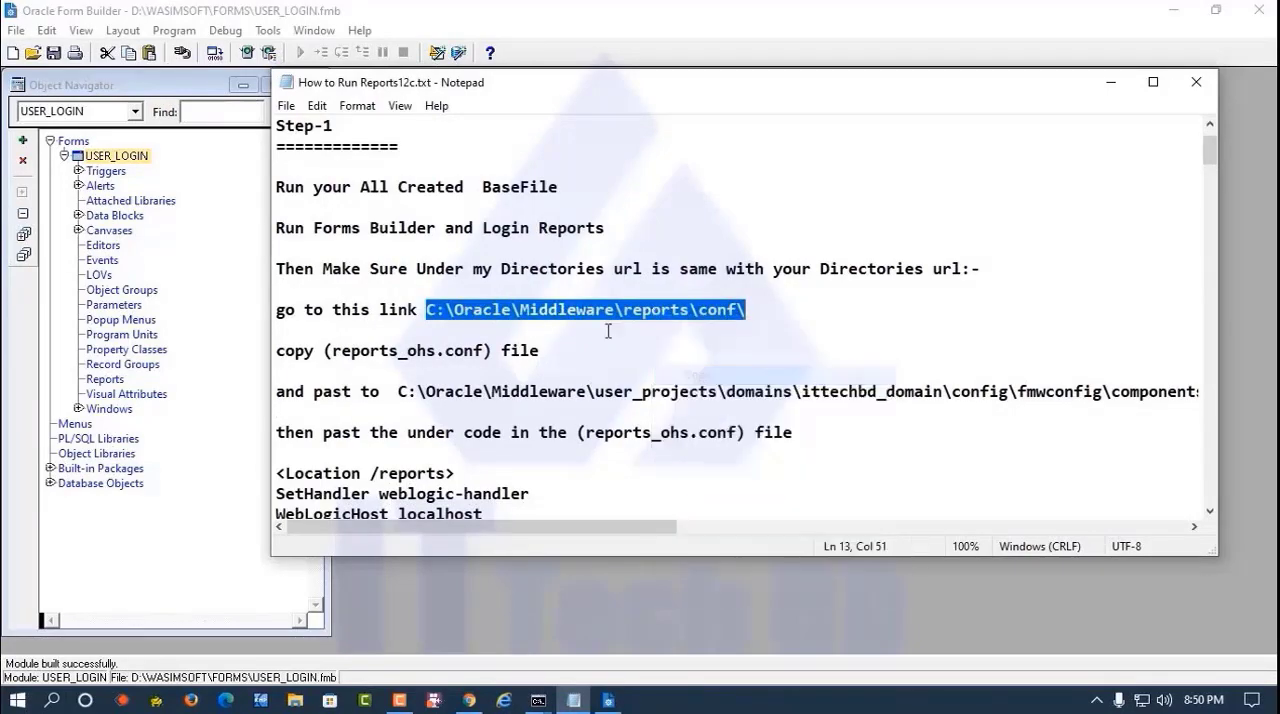
- Clear the open windows out of the way and open the copied C:\Oracle\Middleware\reports\conf\ folder in a maximized File Explorer window
click(1110, 82)
click(1172, 10)
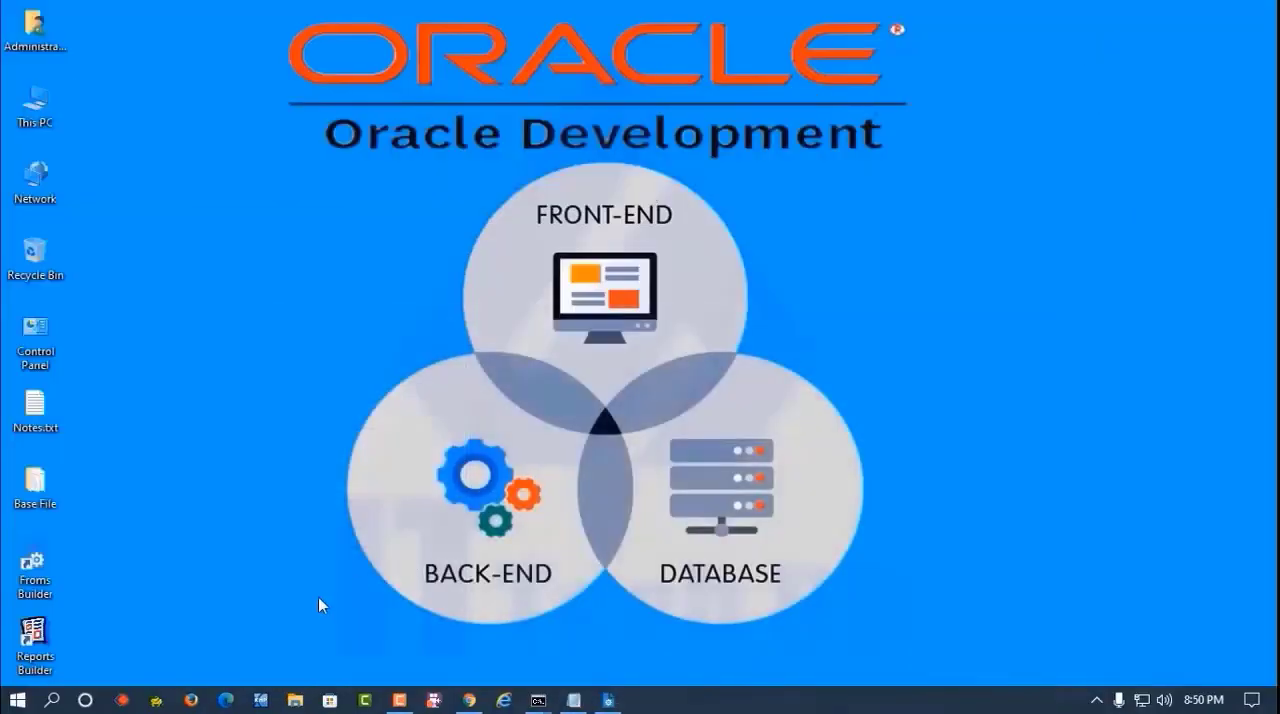
double_click(40, 96)
double_click(460, 408)
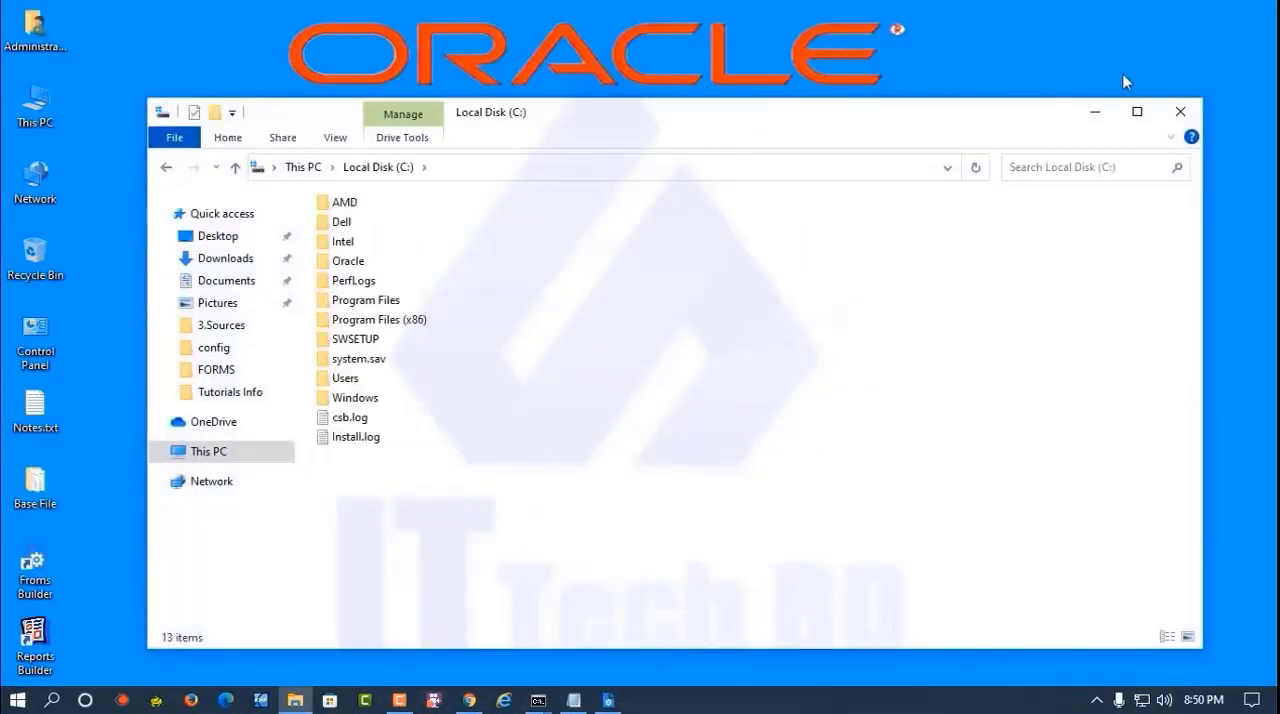
click(1137, 111)
click(165, 60)
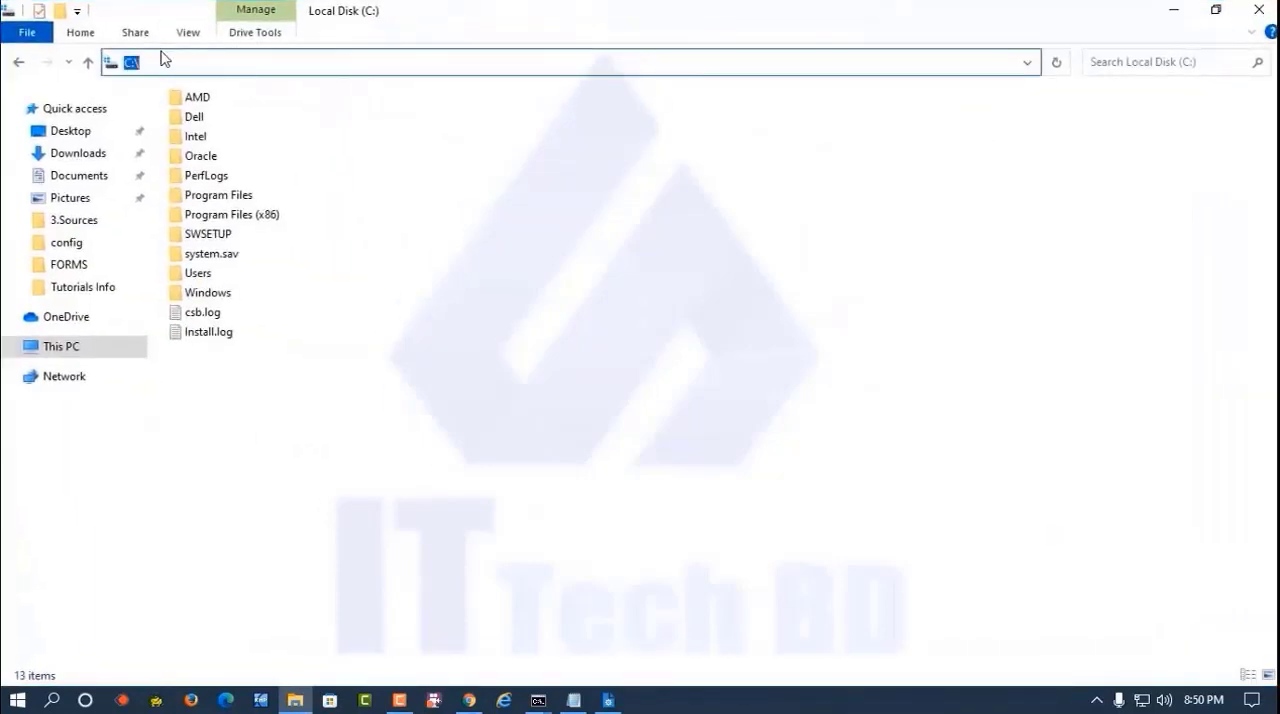
right_click(134, 64)
click(214, 143)
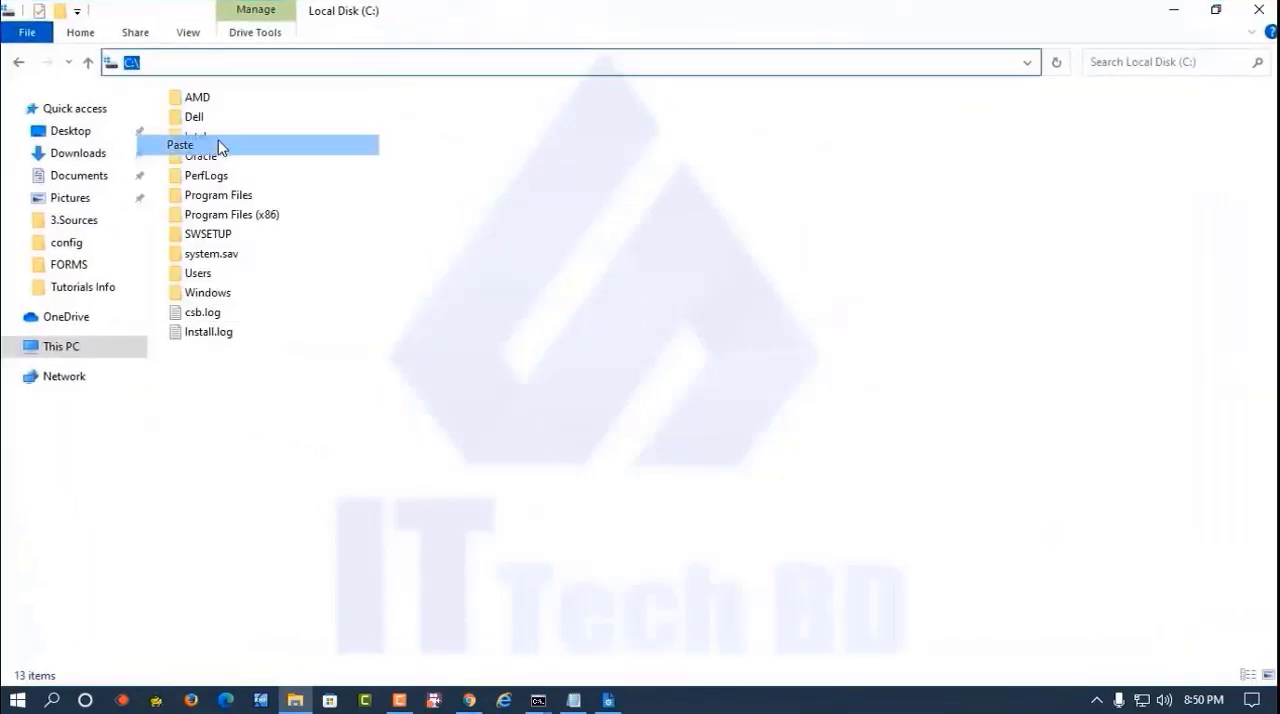
key(Return)
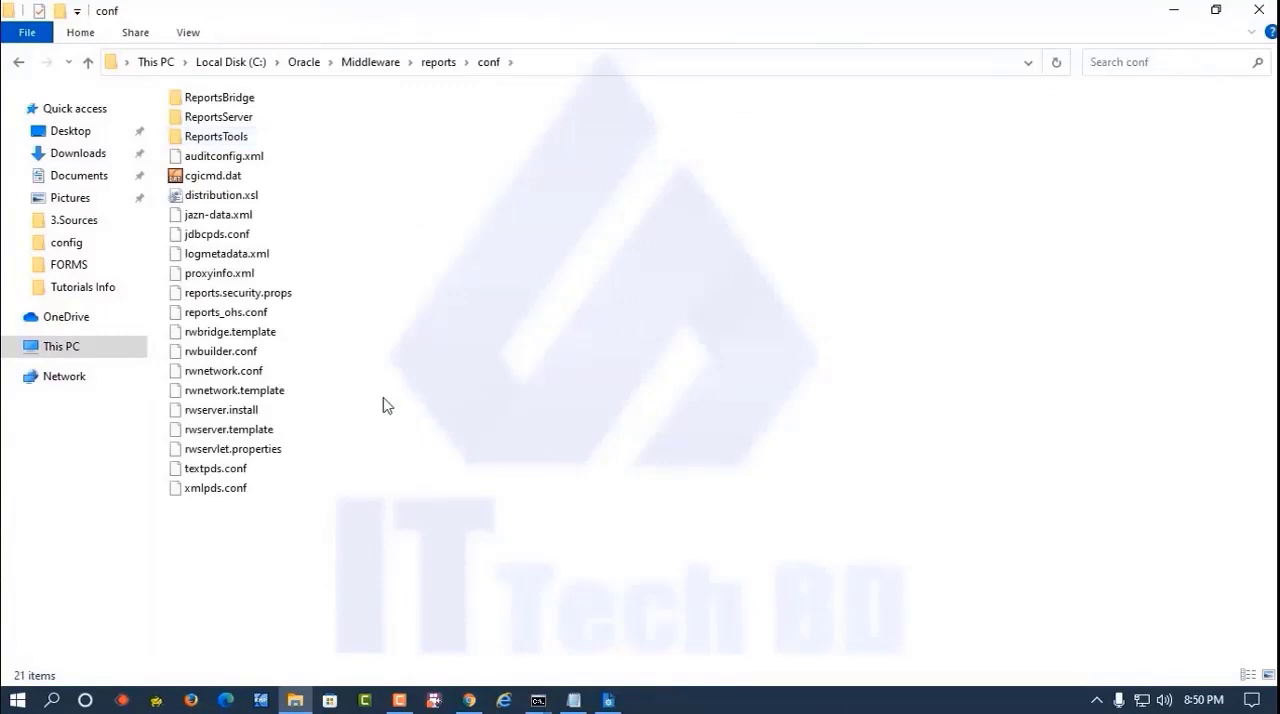
- Check the file name in How to Run Reports12c.txt and copy reports_ohs.conf from the conf folder to the desktop
mouse_move(574, 700)
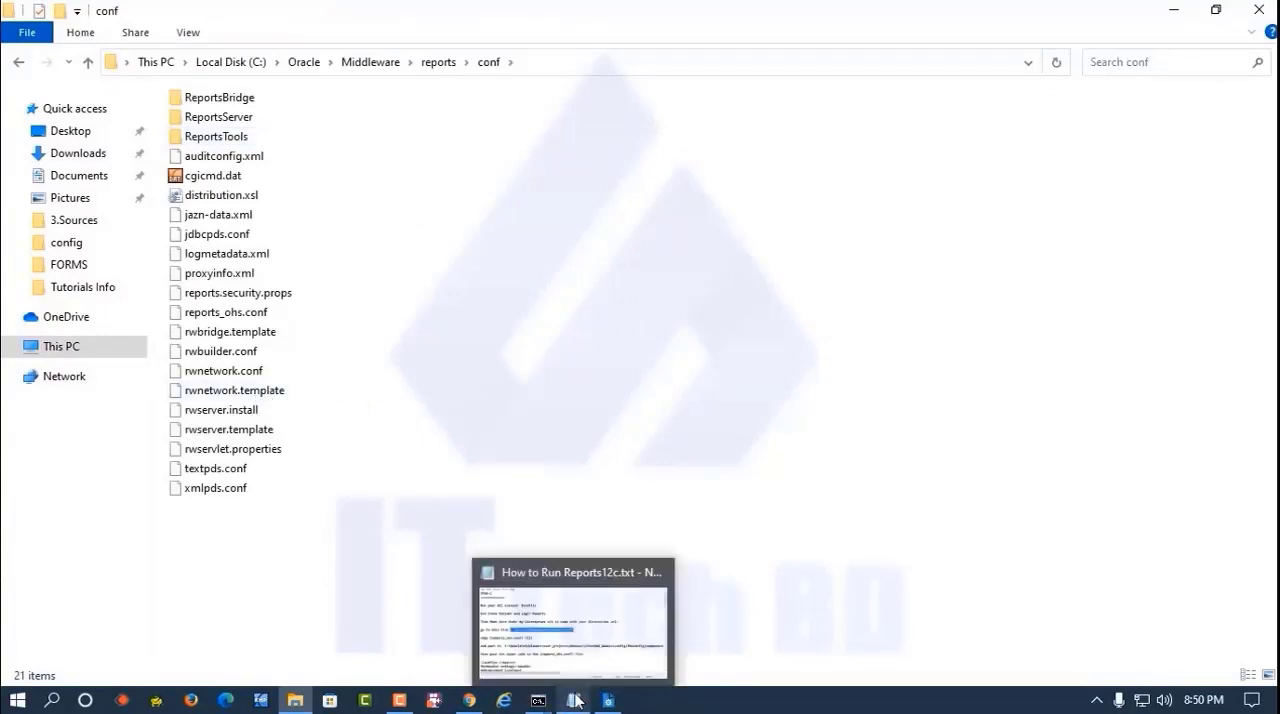
click(565, 626)
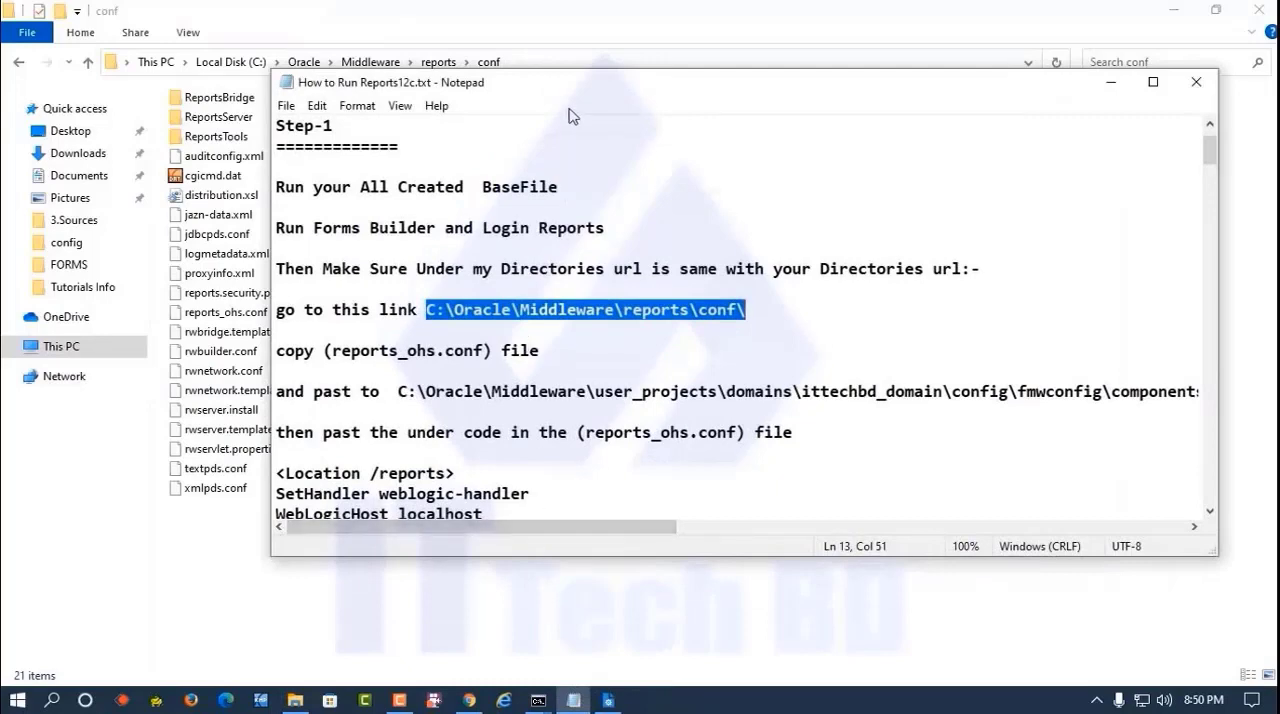
drag(574, 90, 657, 84)
click(434, 347)
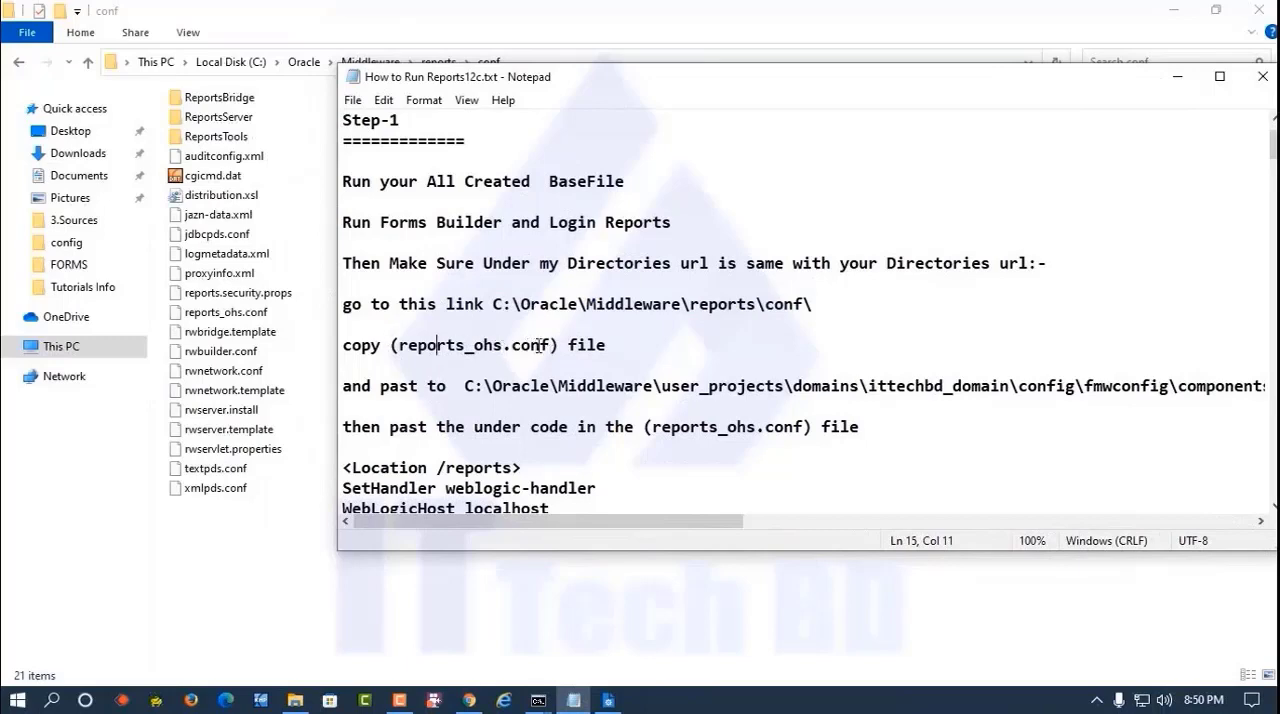
drag(551, 345, 408, 341)
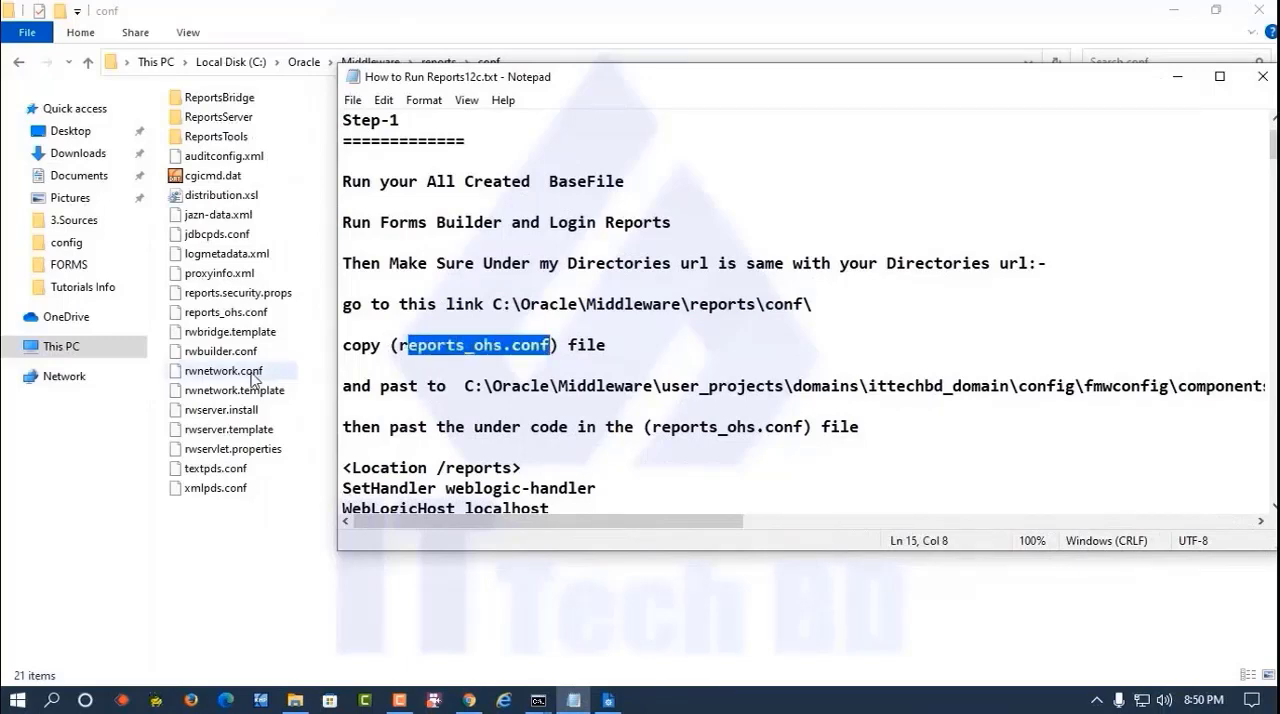
click(229, 316)
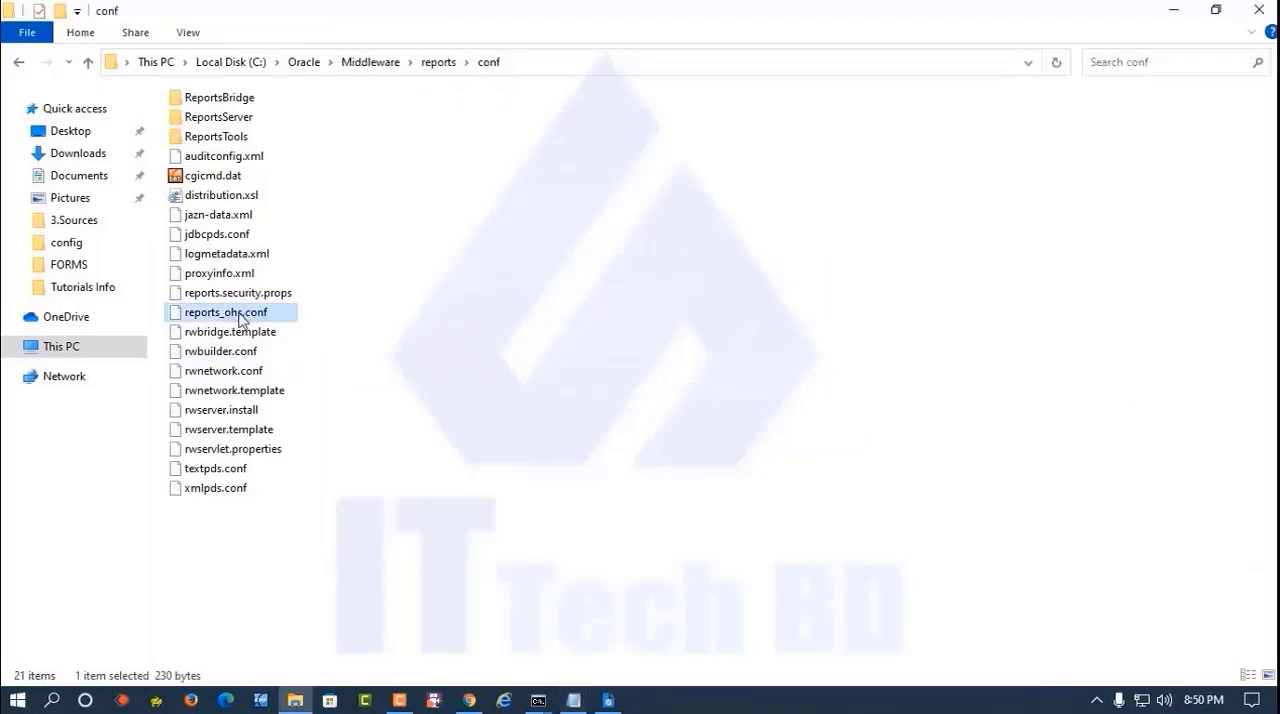
right_click(238, 318)
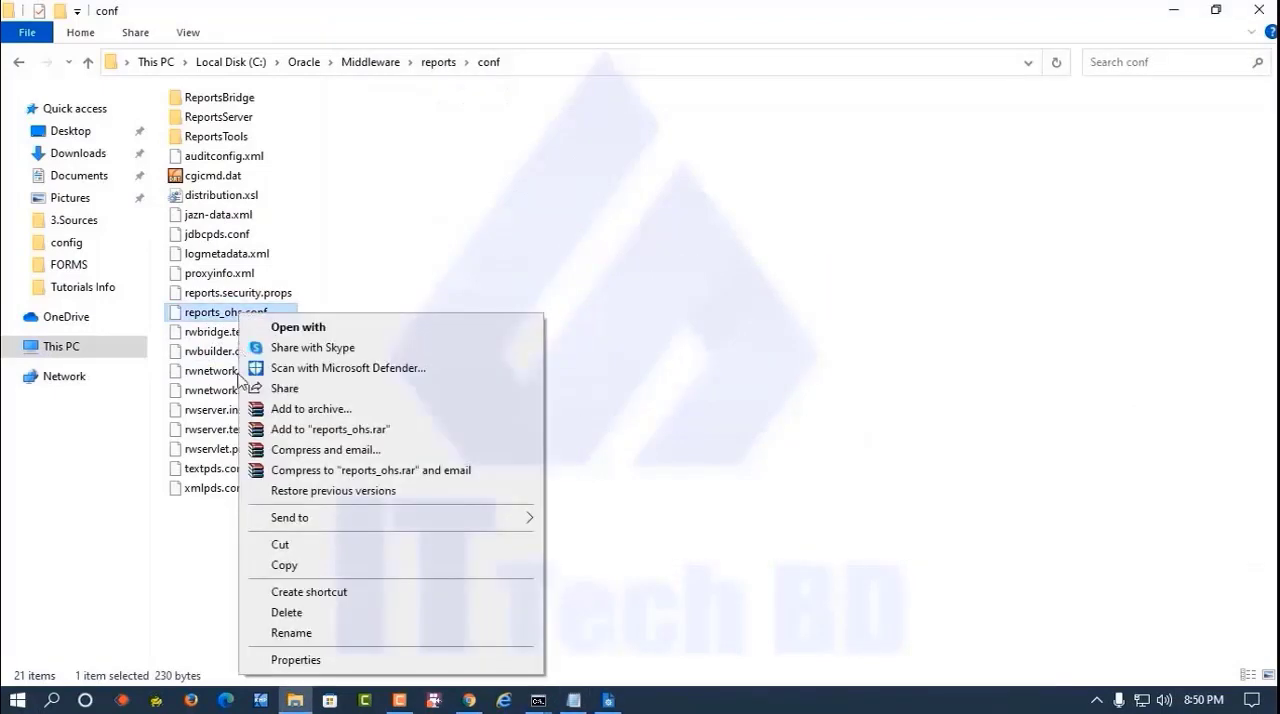
click(290, 566)
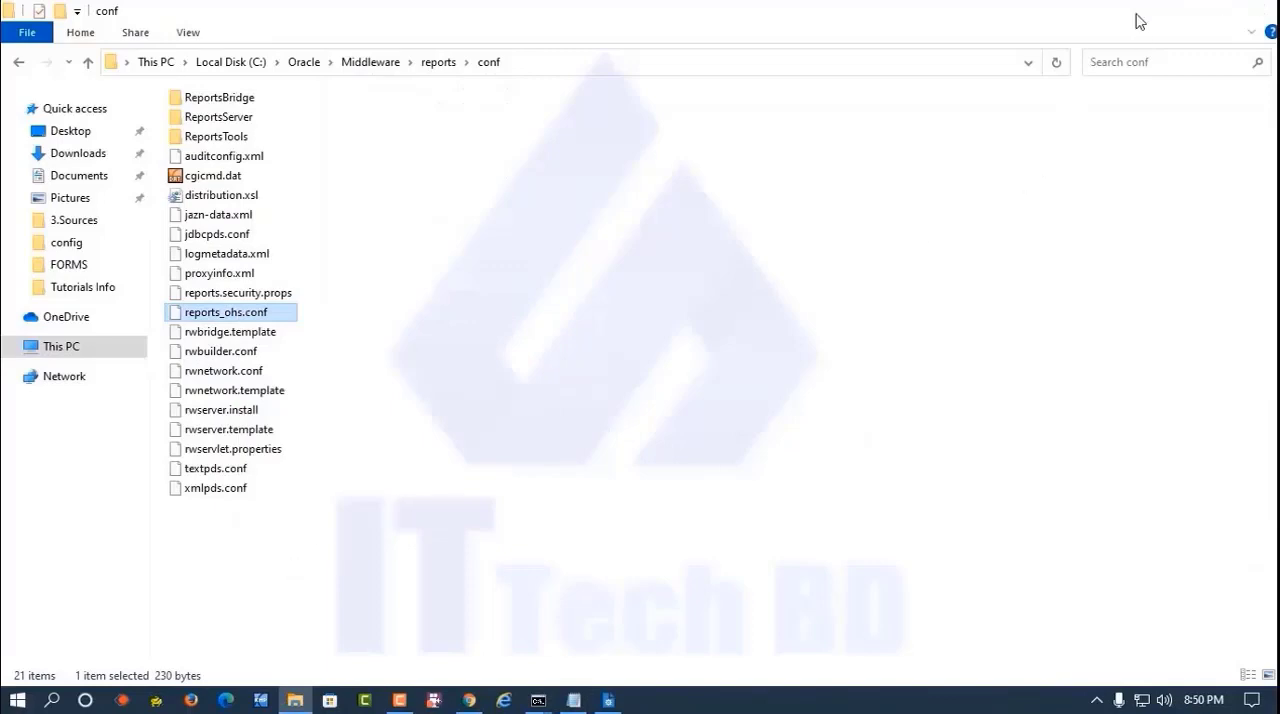
click(1174, 10)
right_click(191, 281)
click(237, 393)
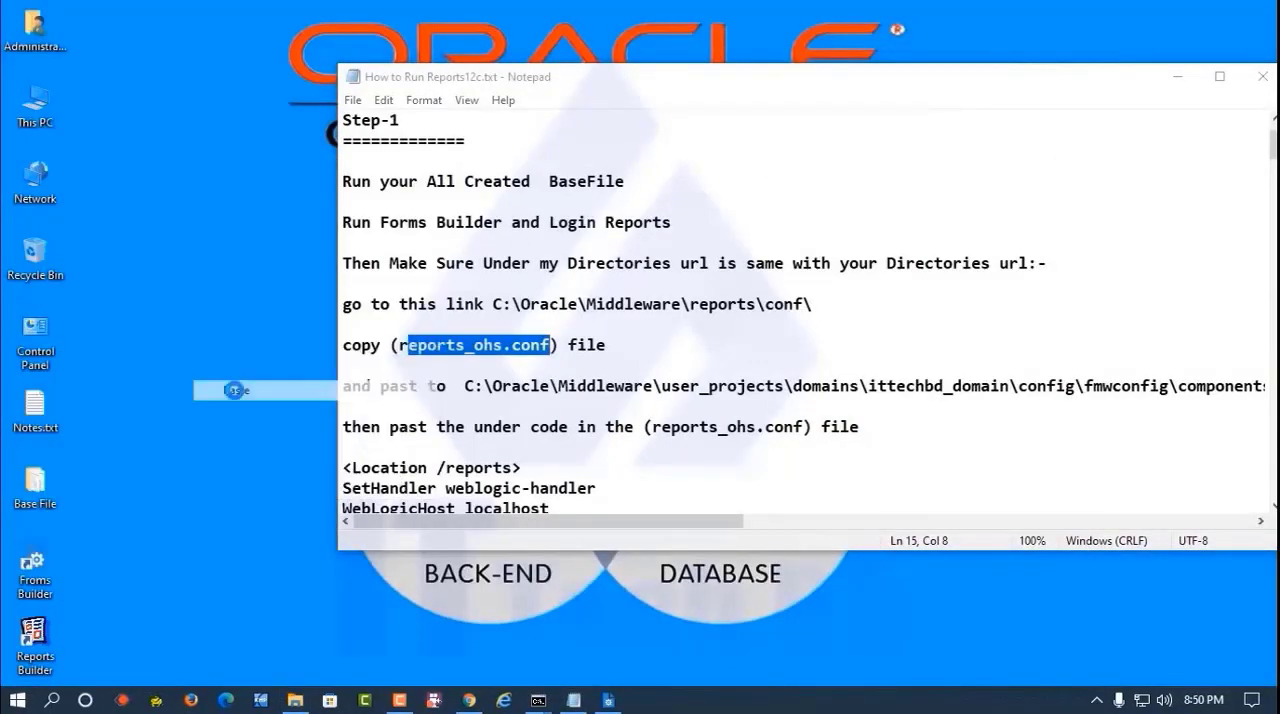
- In the Notepad instructions, copy the full destination path for reports_ohs.conf, from C:\Oracle\Middleware\user_projects through OHS\instances\ohs1\
scroll(578, 362, down, 1)
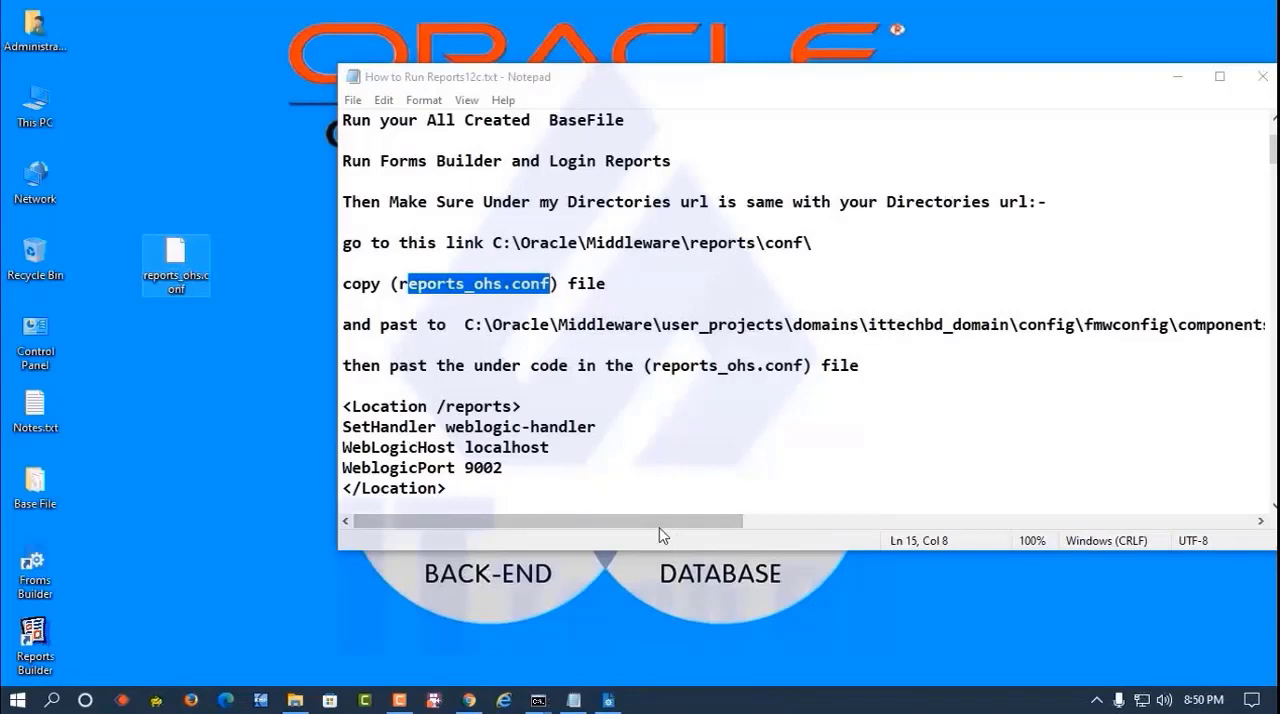
drag(660, 522, 754, 525)
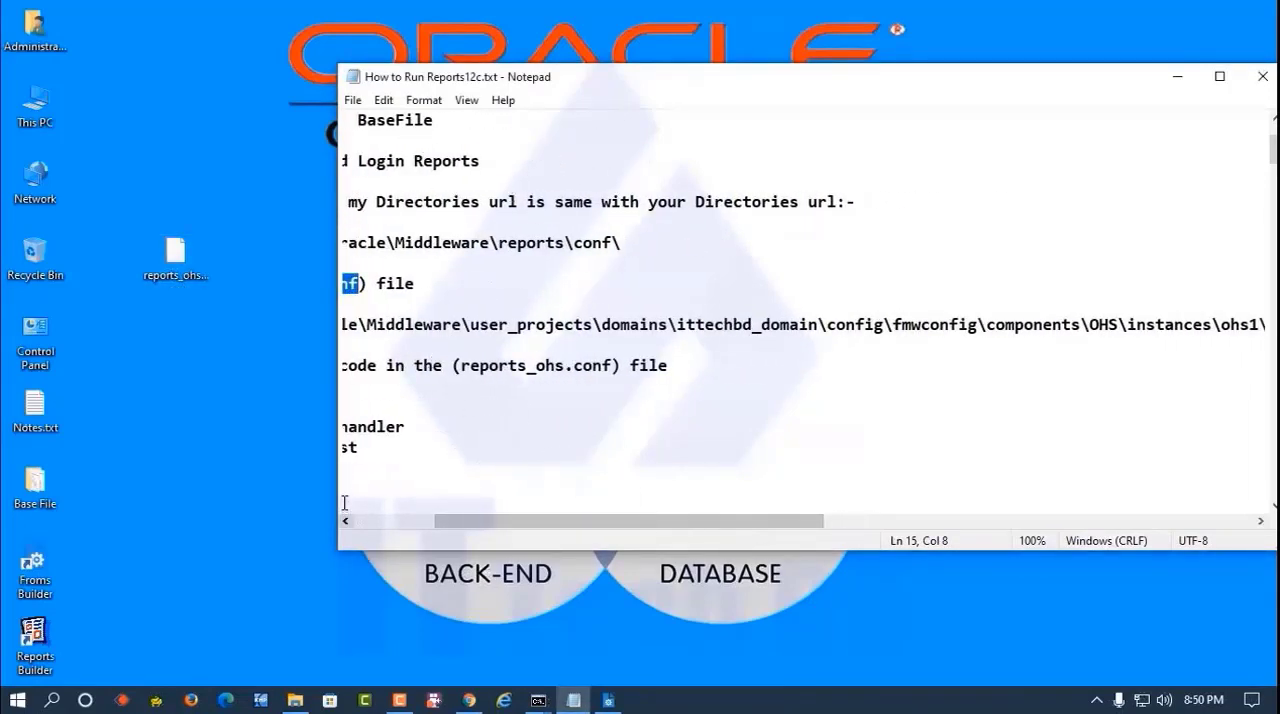
drag(337, 495, 209, 505)
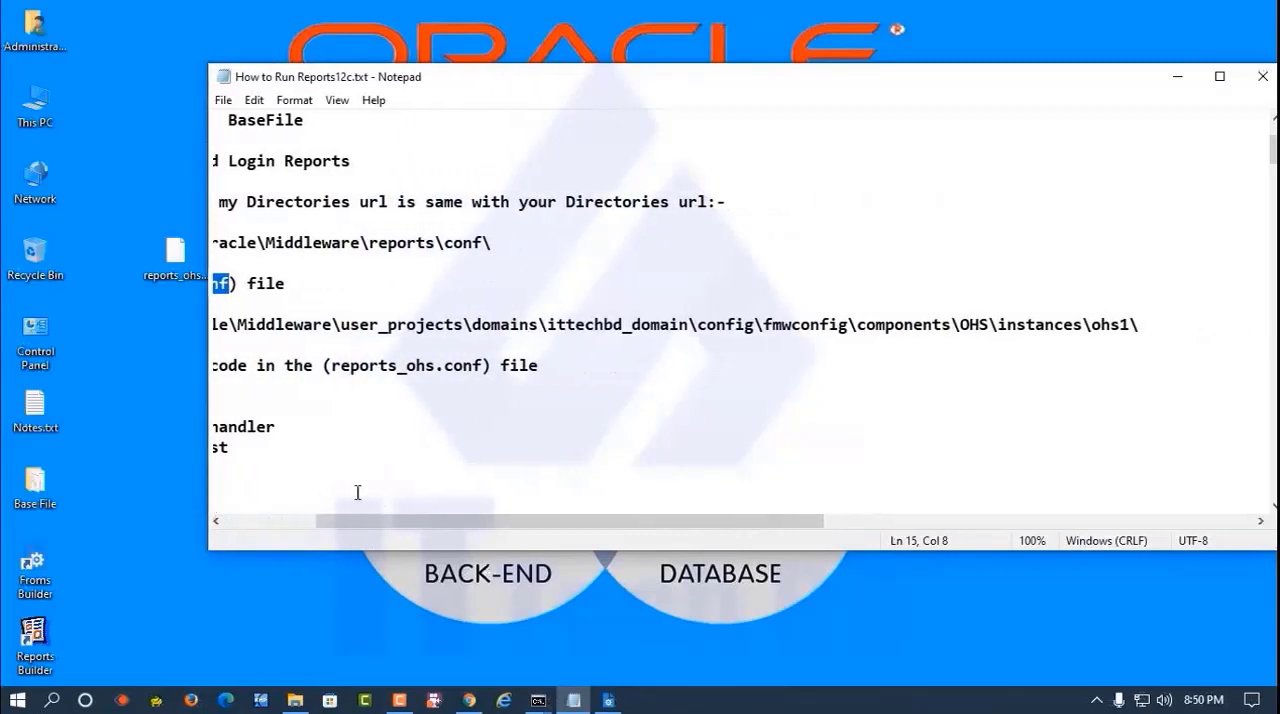
drag(397, 530, 323, 538)
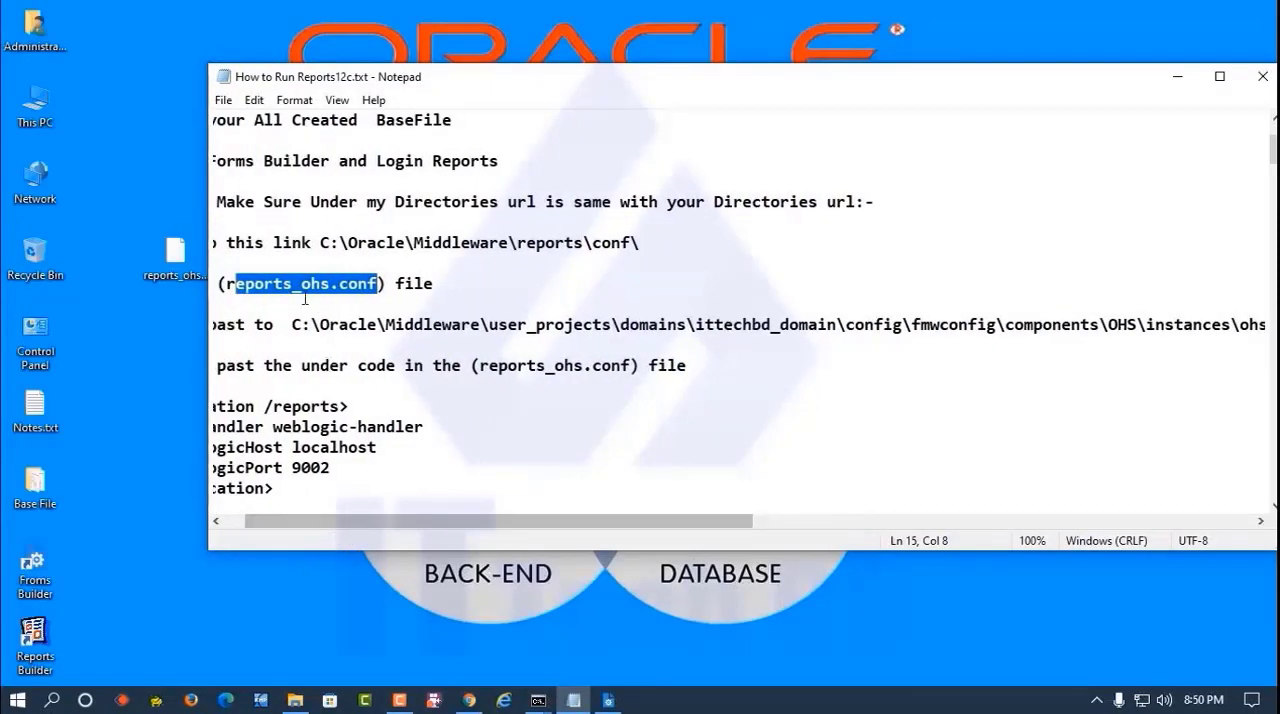
click(292, 324)
drag(292, 324, 1160, 330)
drag(1257, 335, 1266, 330)
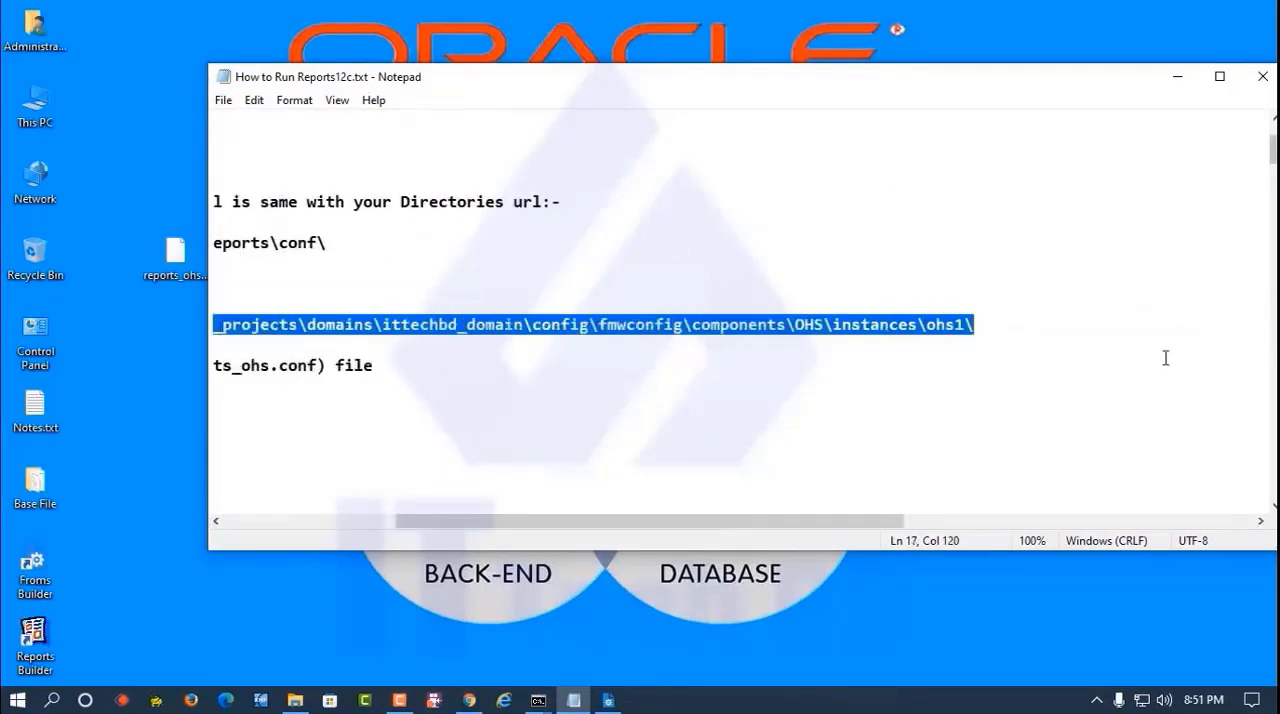
right_click(501, 325)
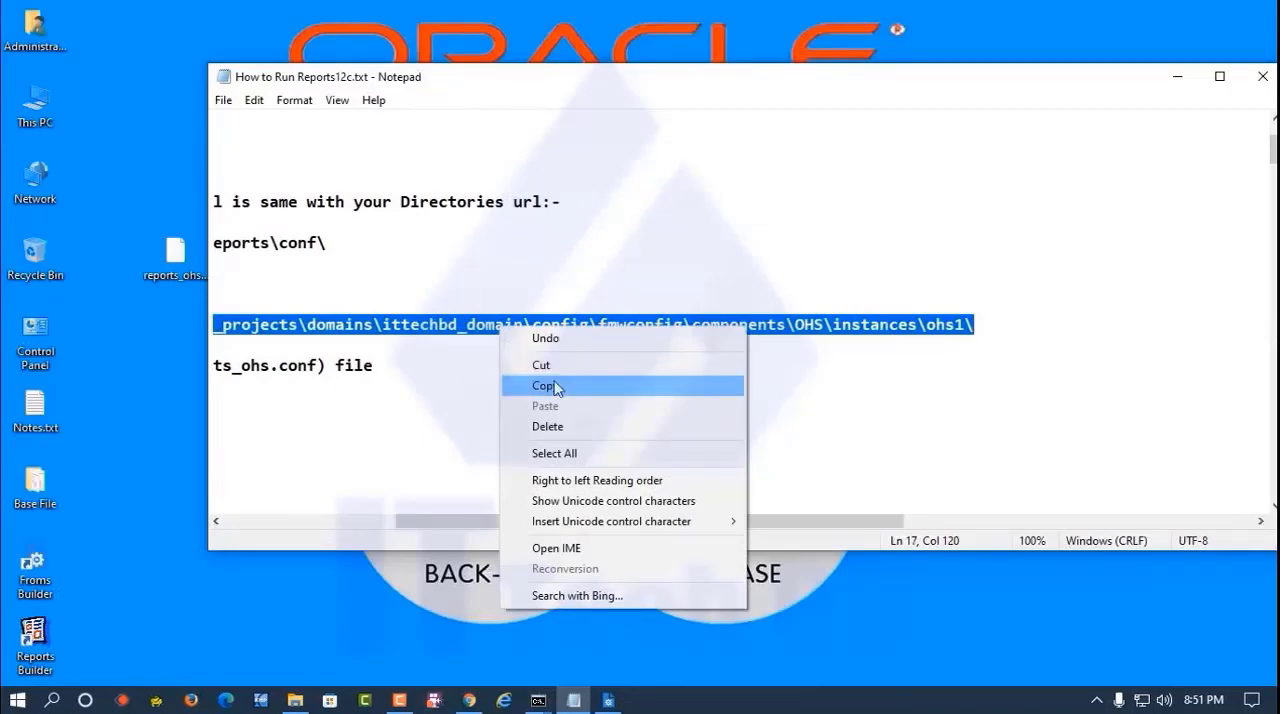
click(555, 388)
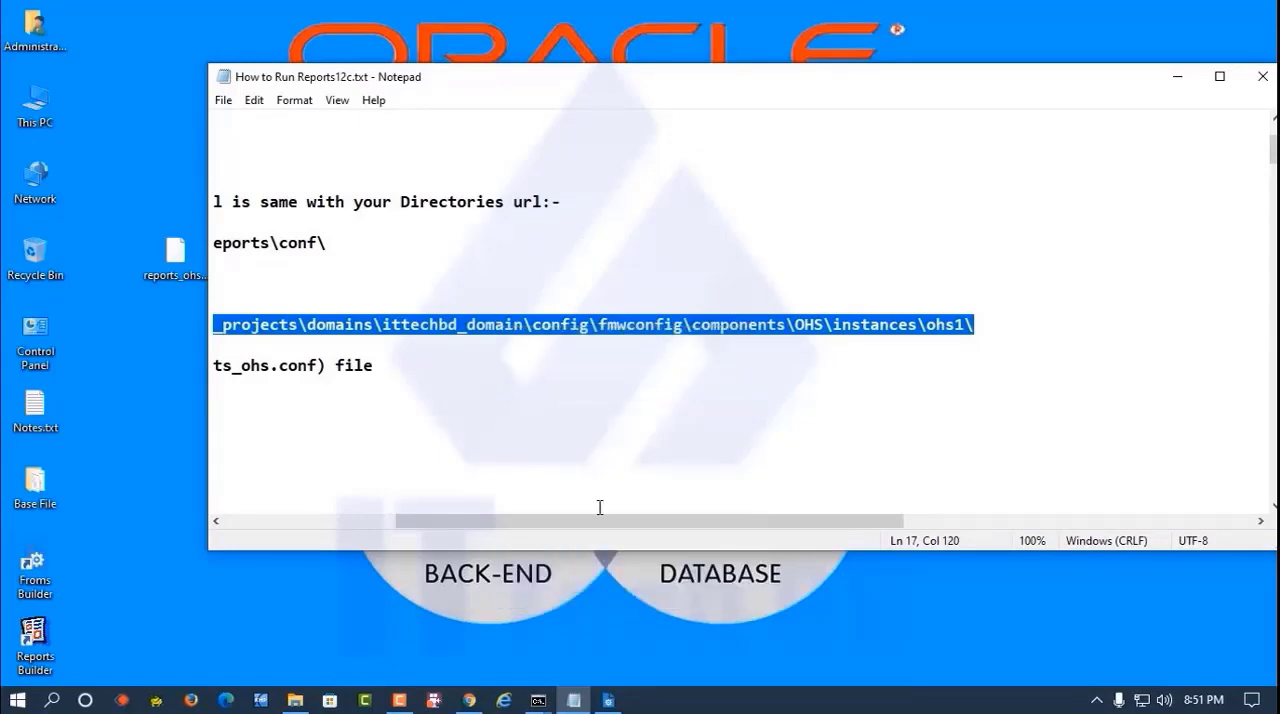
drag(586, 521, 337, 518)
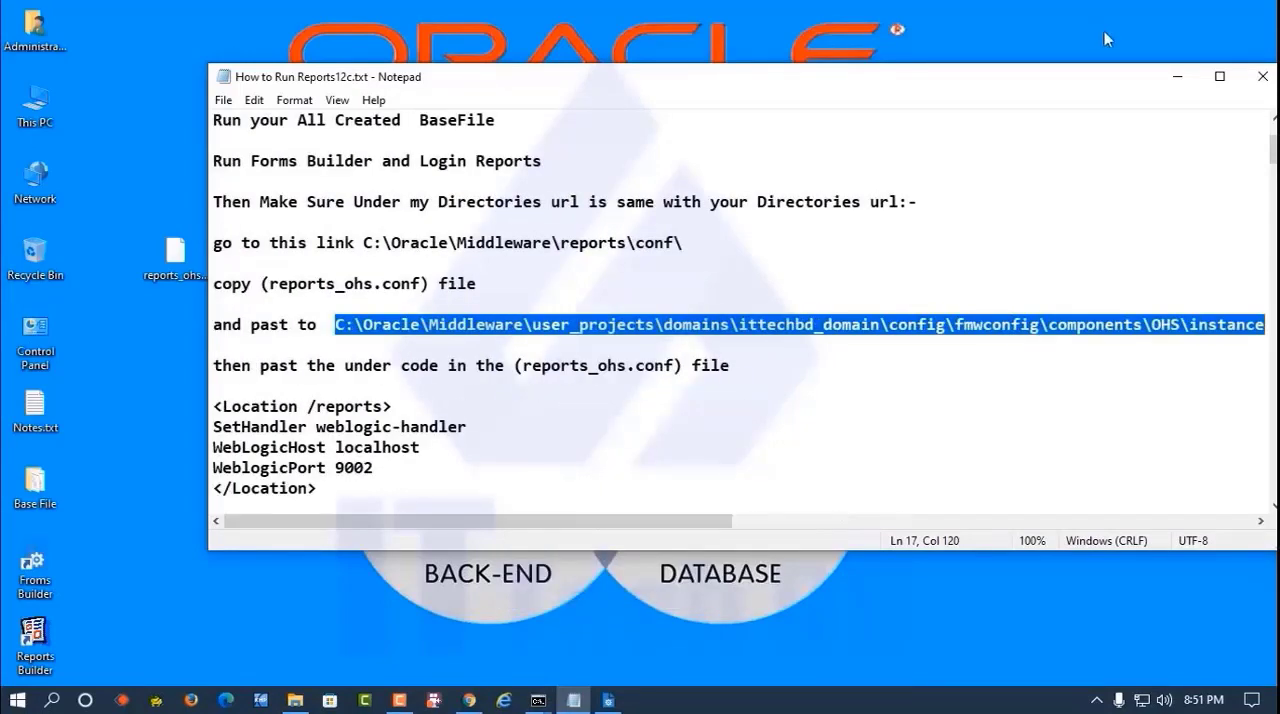
- Switch to File Explorer, open the copied ittechbd_domain OHS\instances\ohs1 path, and compare it with the path in the instructions
click(1177, 76)
click(303, 704)
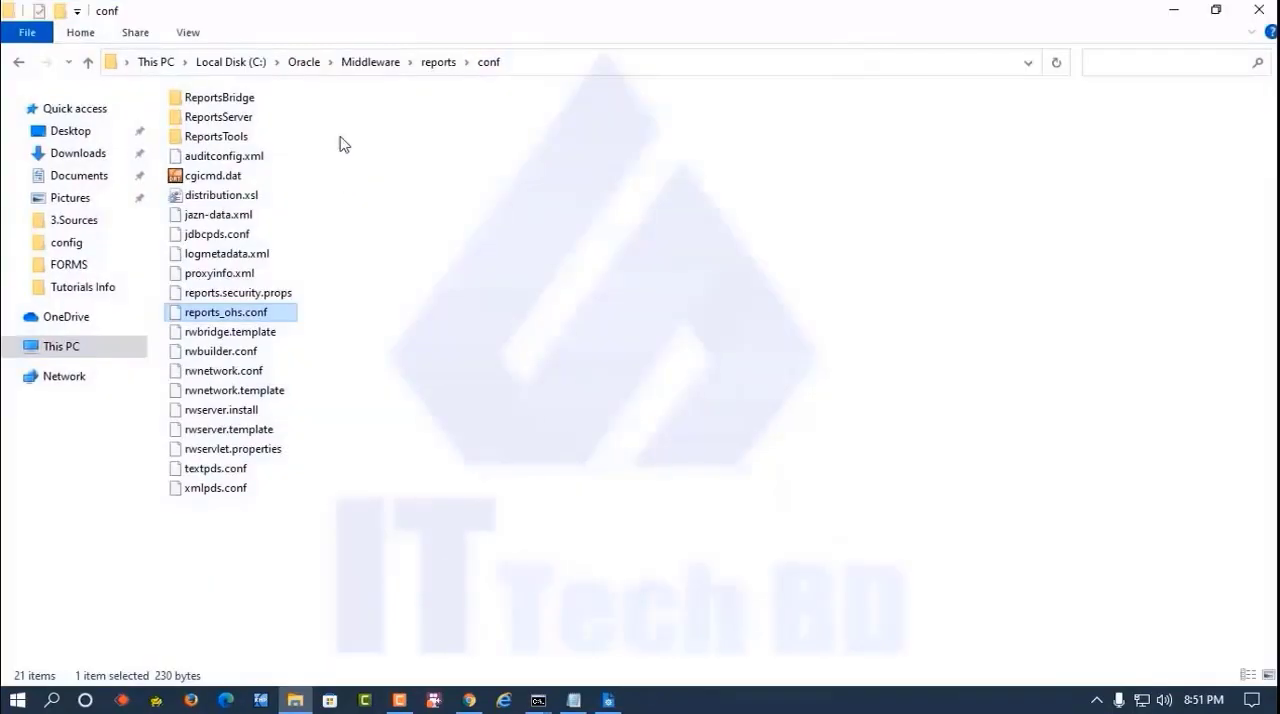
click(540, 66)
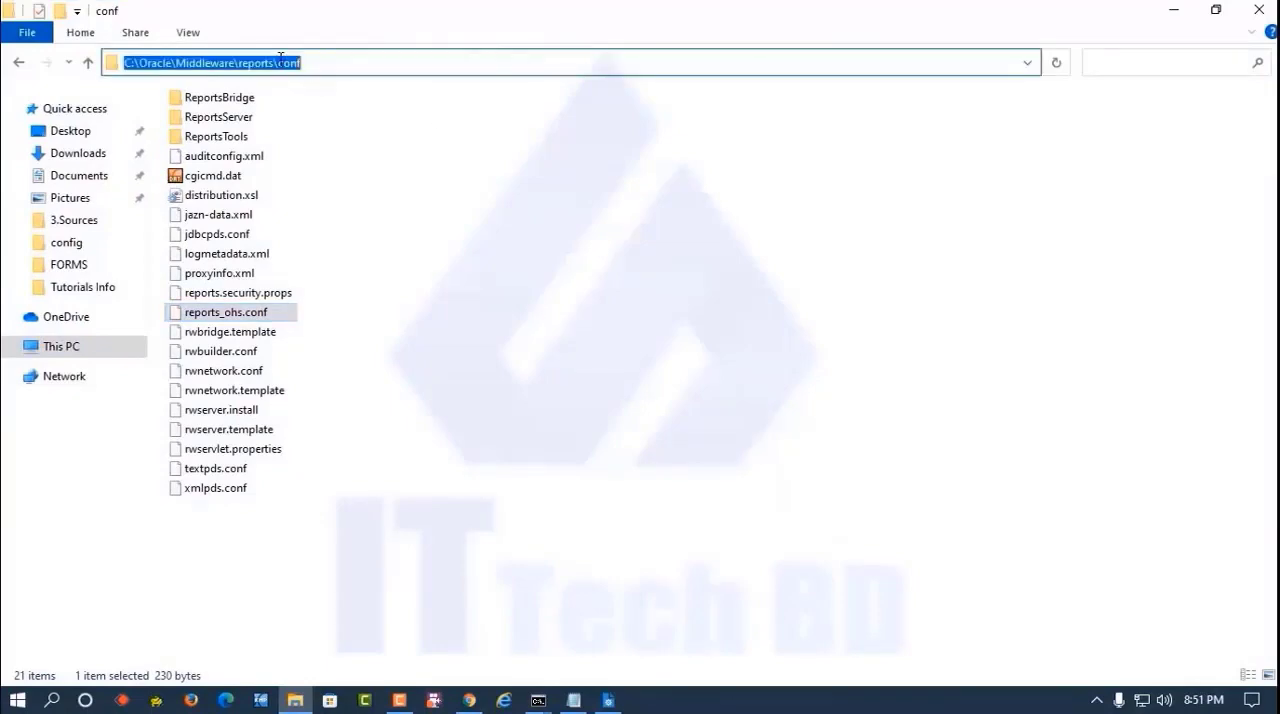
right_click(283, 63)
click(324, 140)
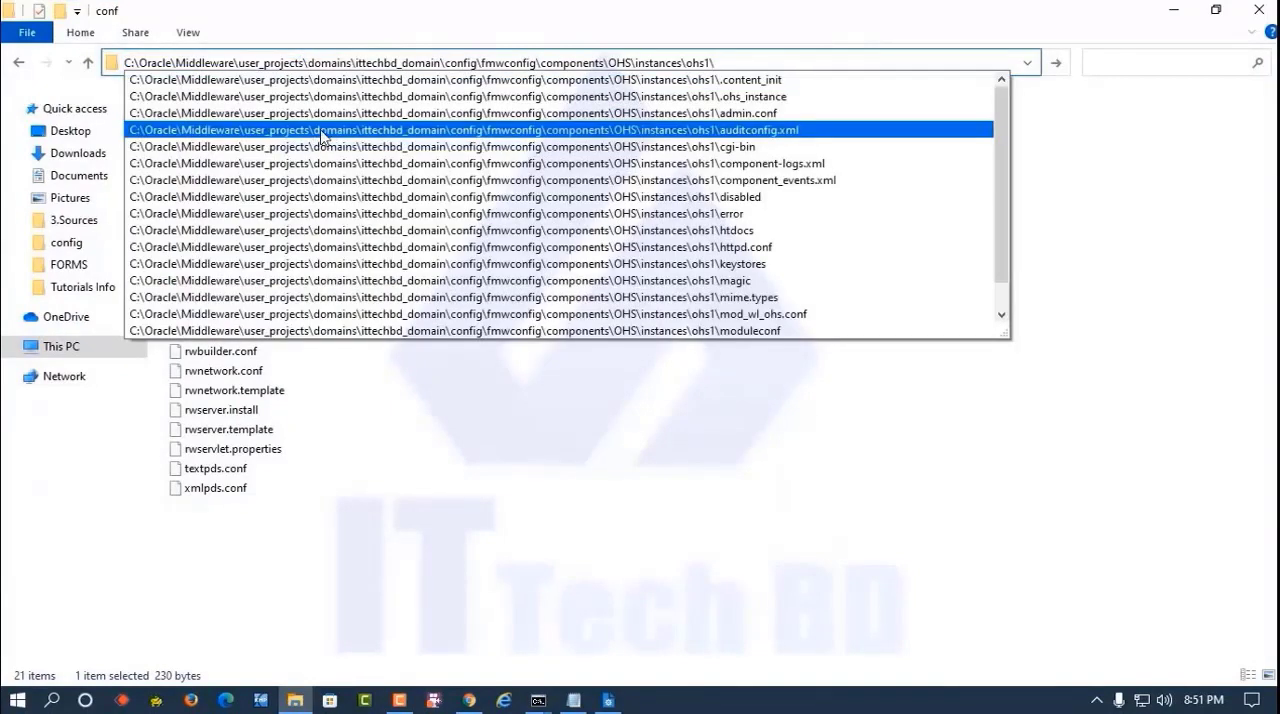
key(Return)
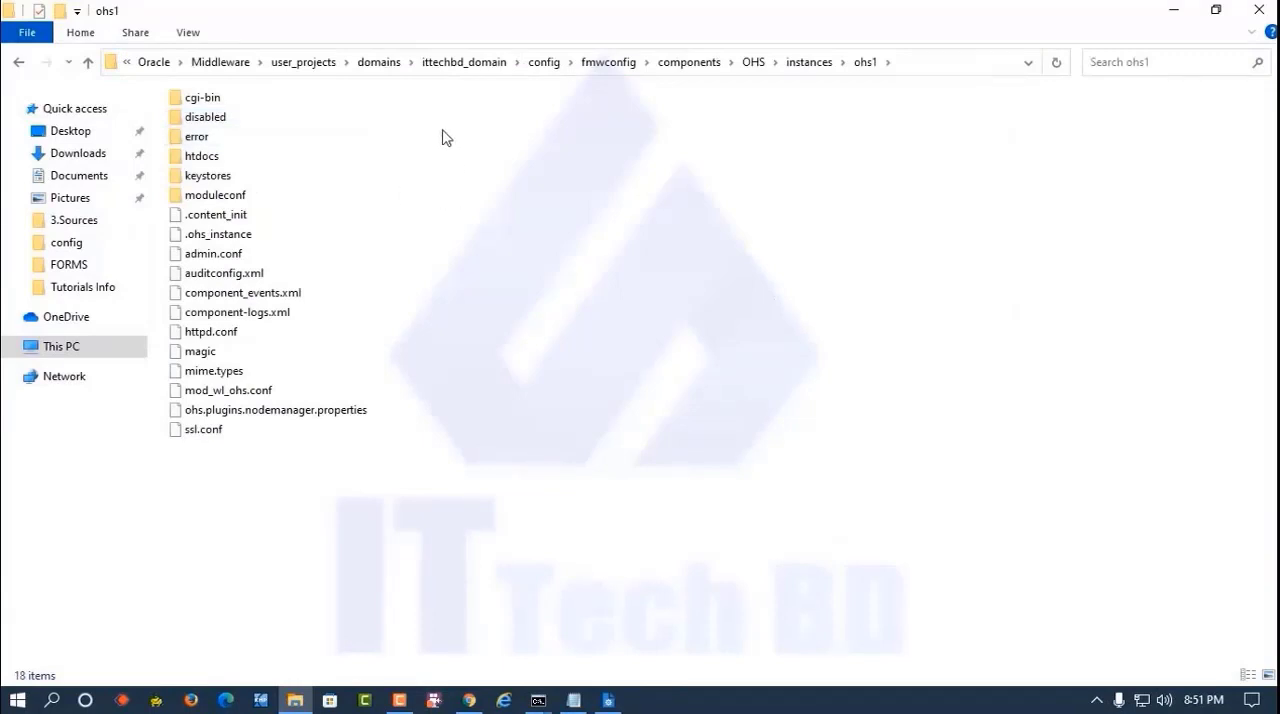
click(934, 71)
click(818, 60)
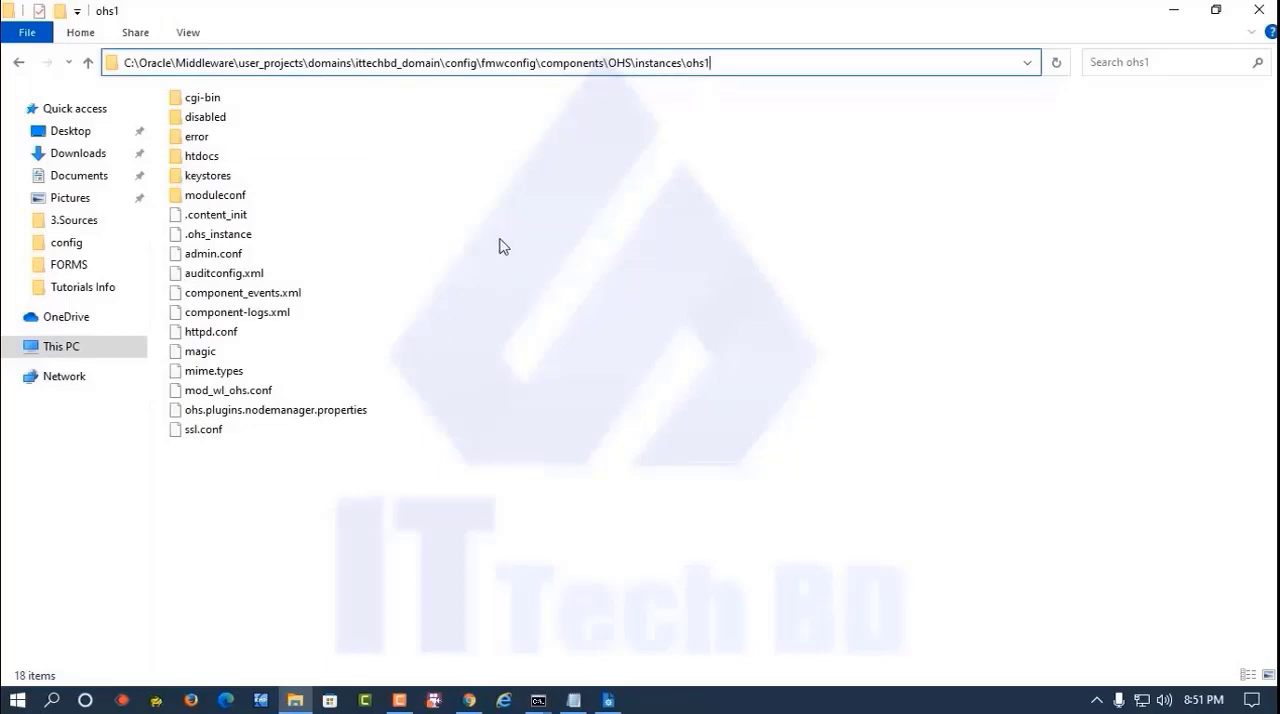
click(574, 700)
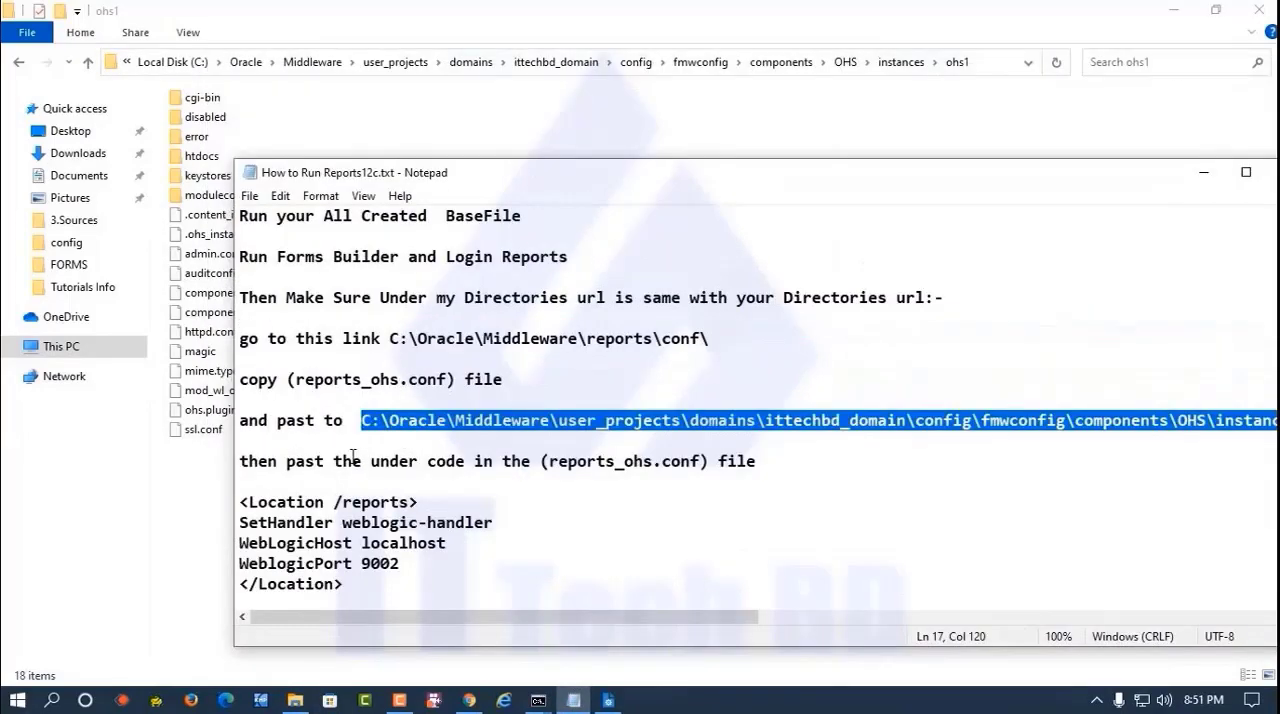
click(576, 366)
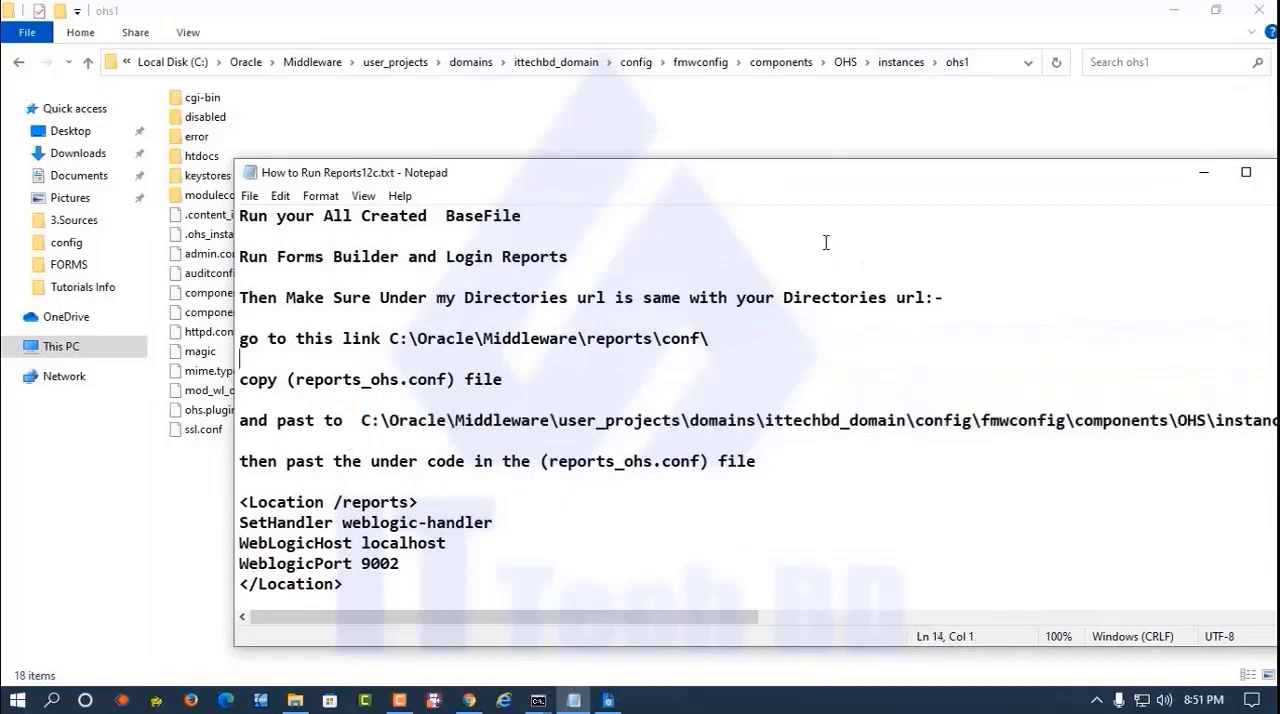
- Move reports_ohs.conf from the desktop into the ohs1 folder
click(1203, 172)
click(1176, 12)
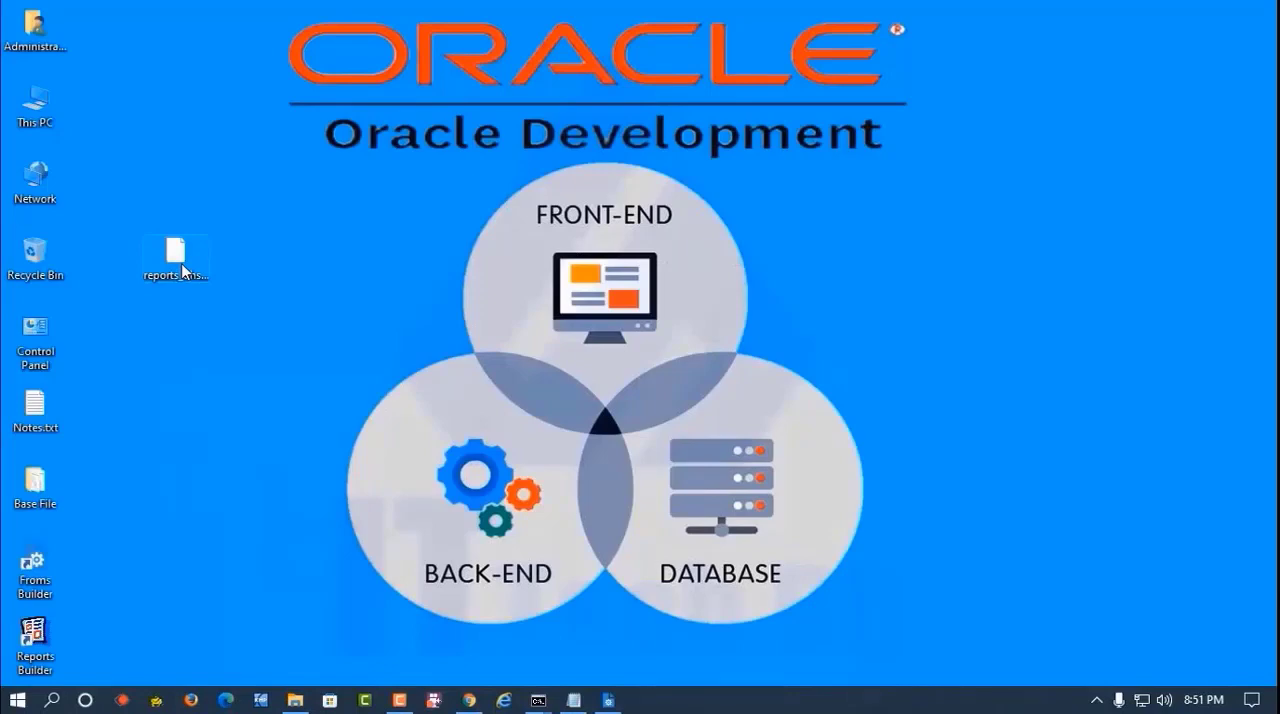
right_click(183, 270)
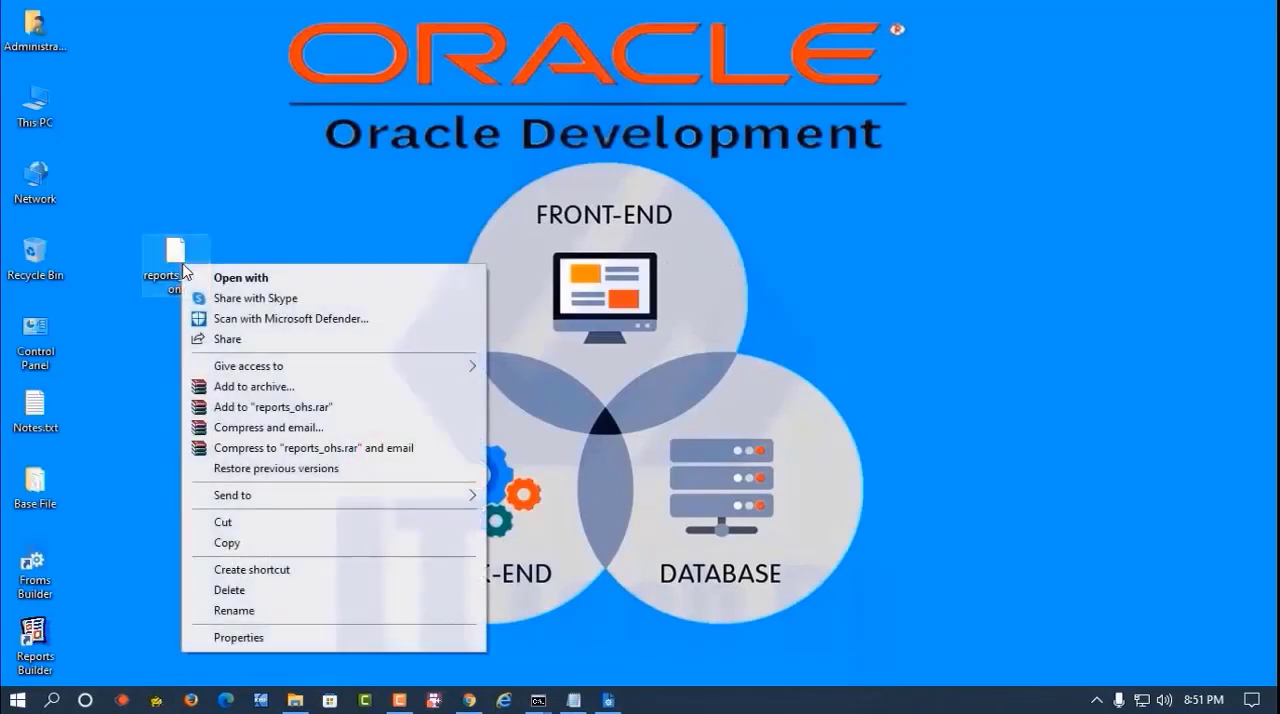
click(229, 522)
mouse_move(295, 700)
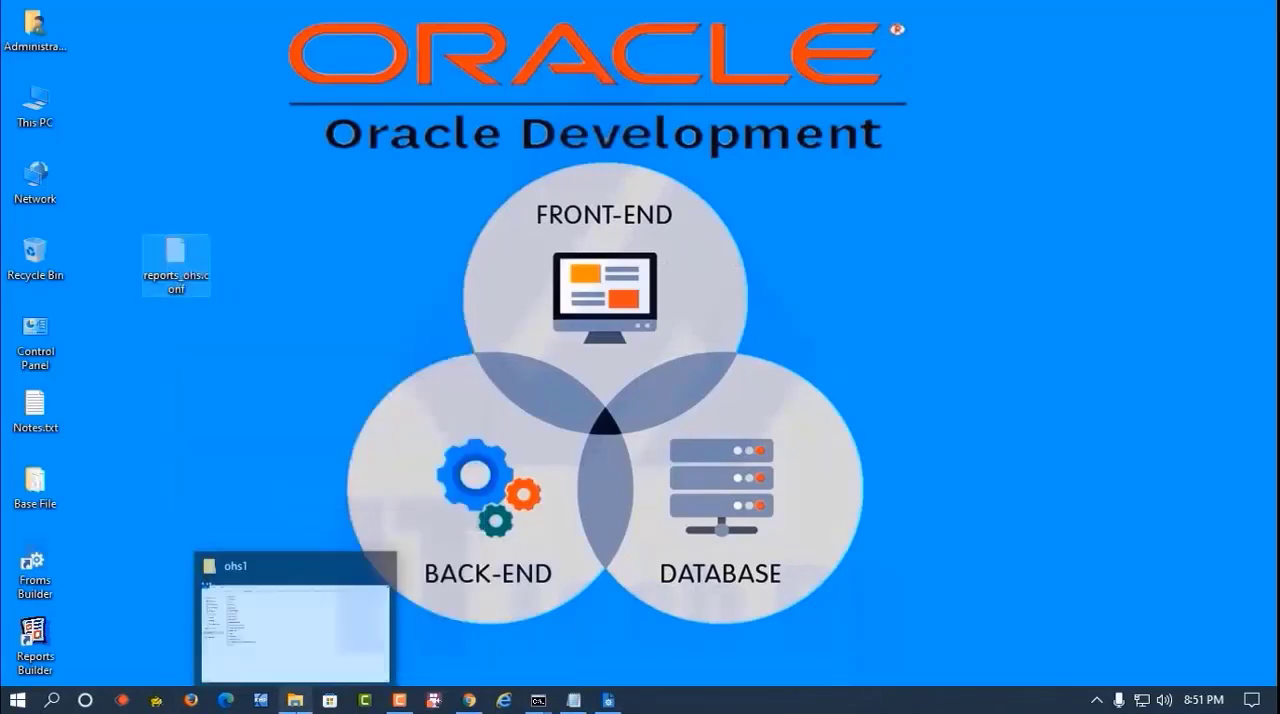
click(257, 628)
right_click(708, 341)
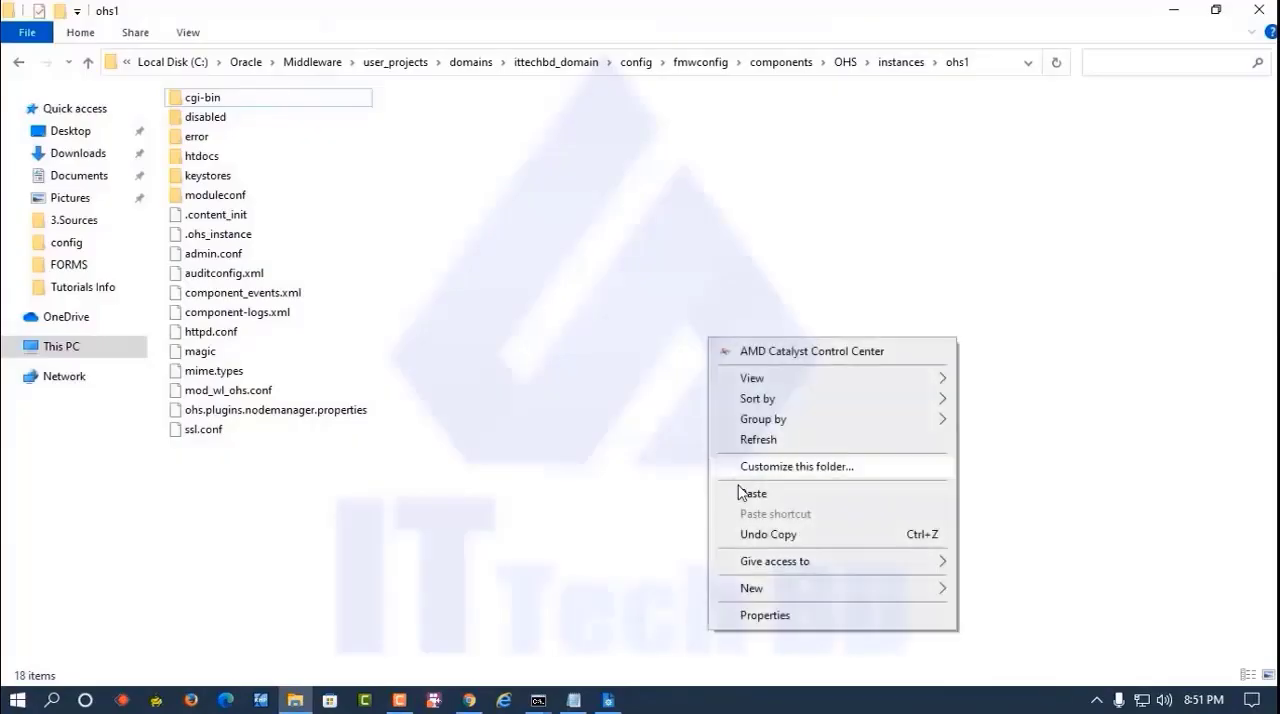
click(754, 494)
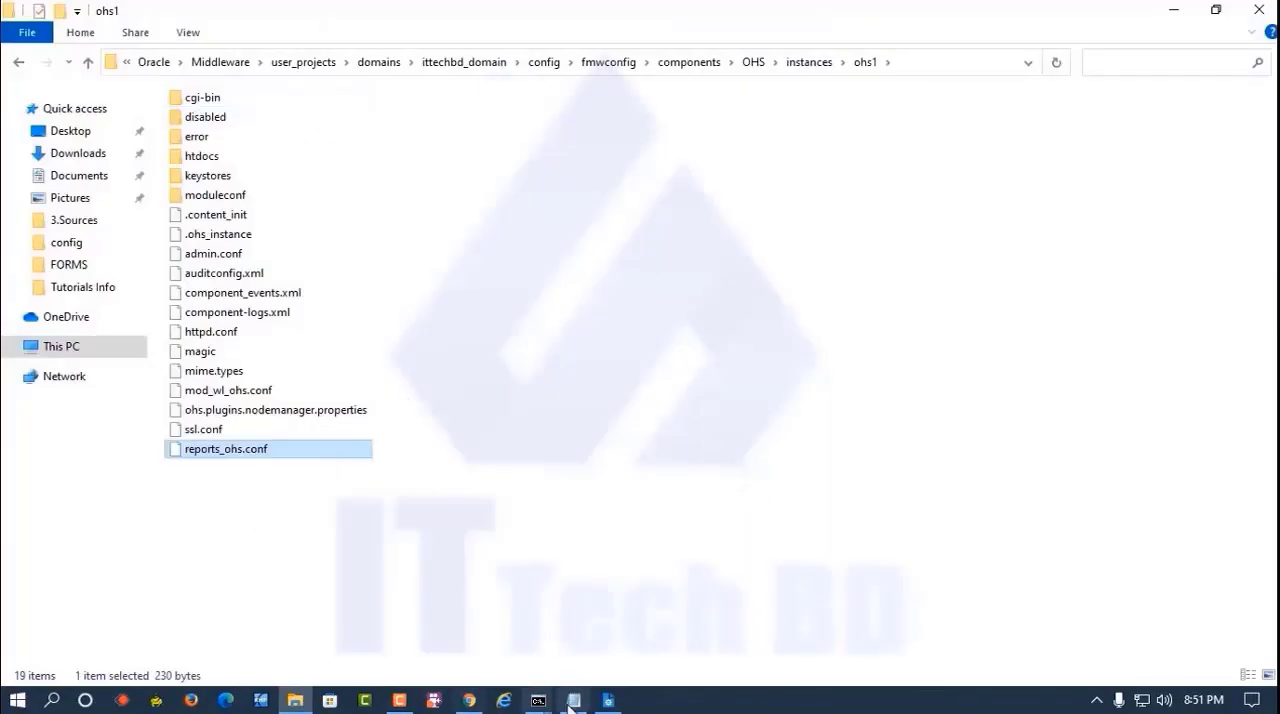
- Switch to the Notepad instructions and copy the <Location /reports> block with WebLogicHost localhost and WeblogicPort 9002
mouse_move(574, 700)
click(590, 630)
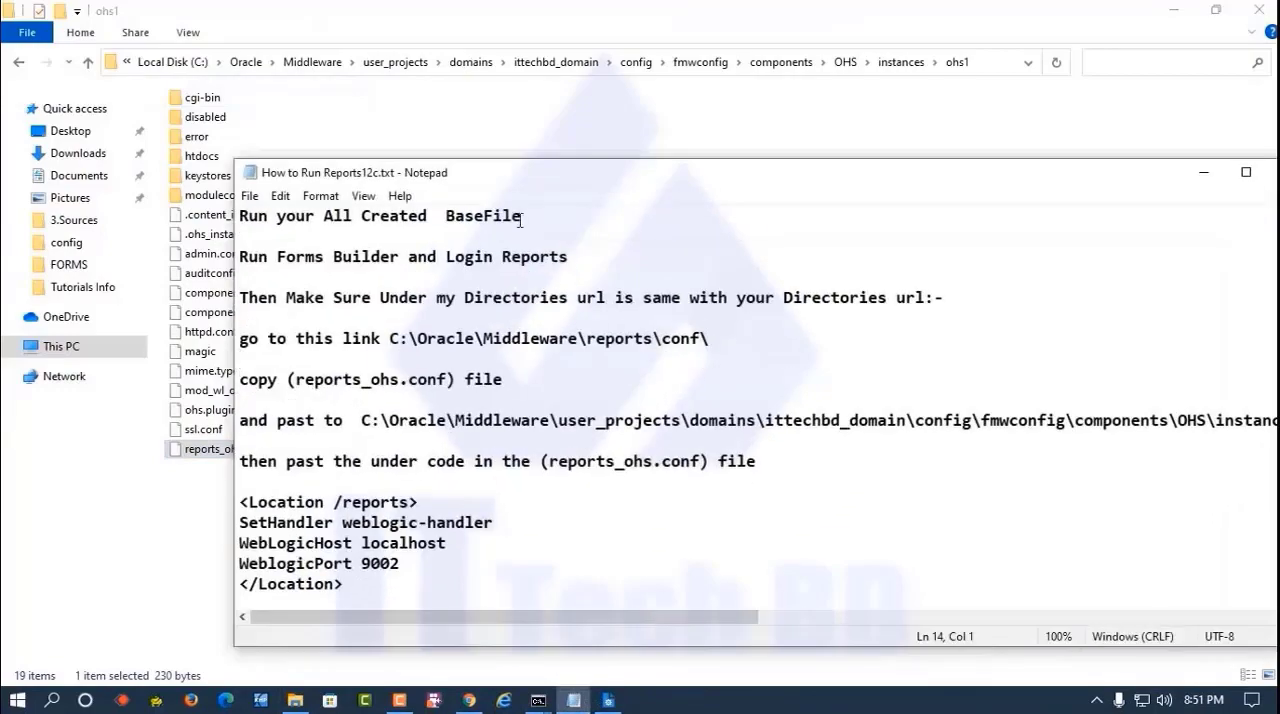
drag(512, 92, 670, 92)
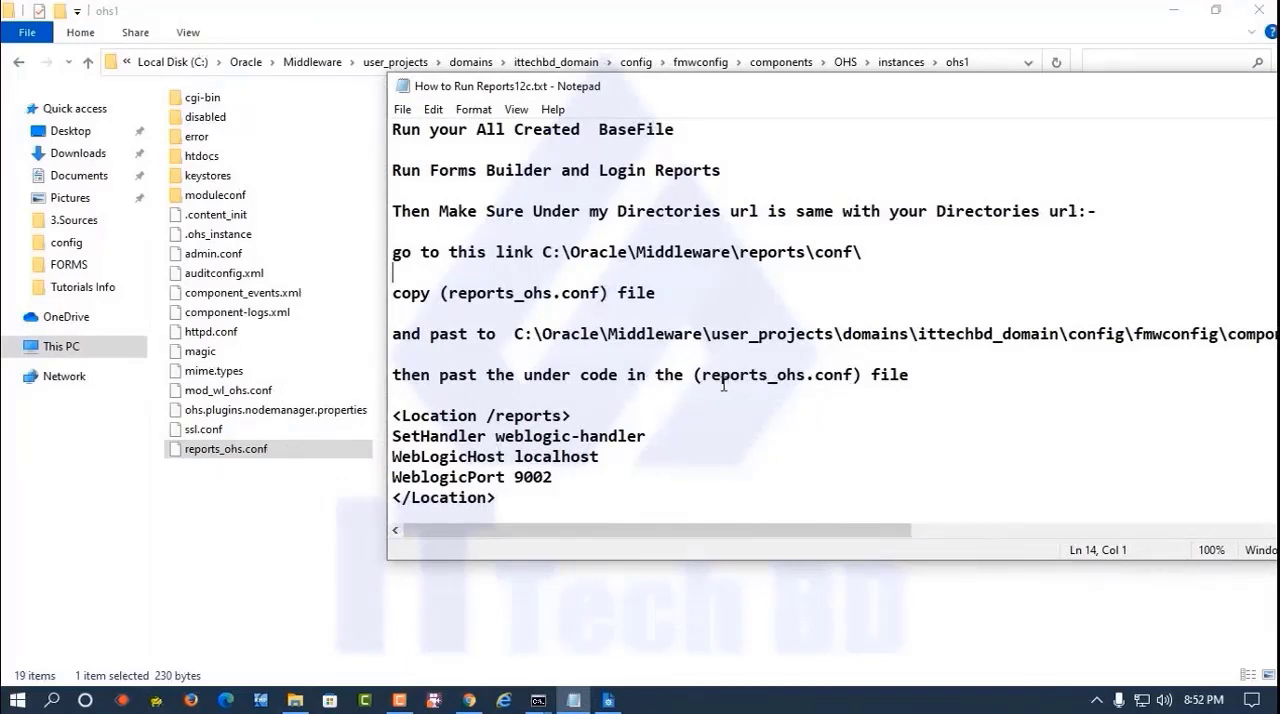
drag(703, 377, 852, 386)
drag(500, 498, 393, 414)
right_click(462, 427)
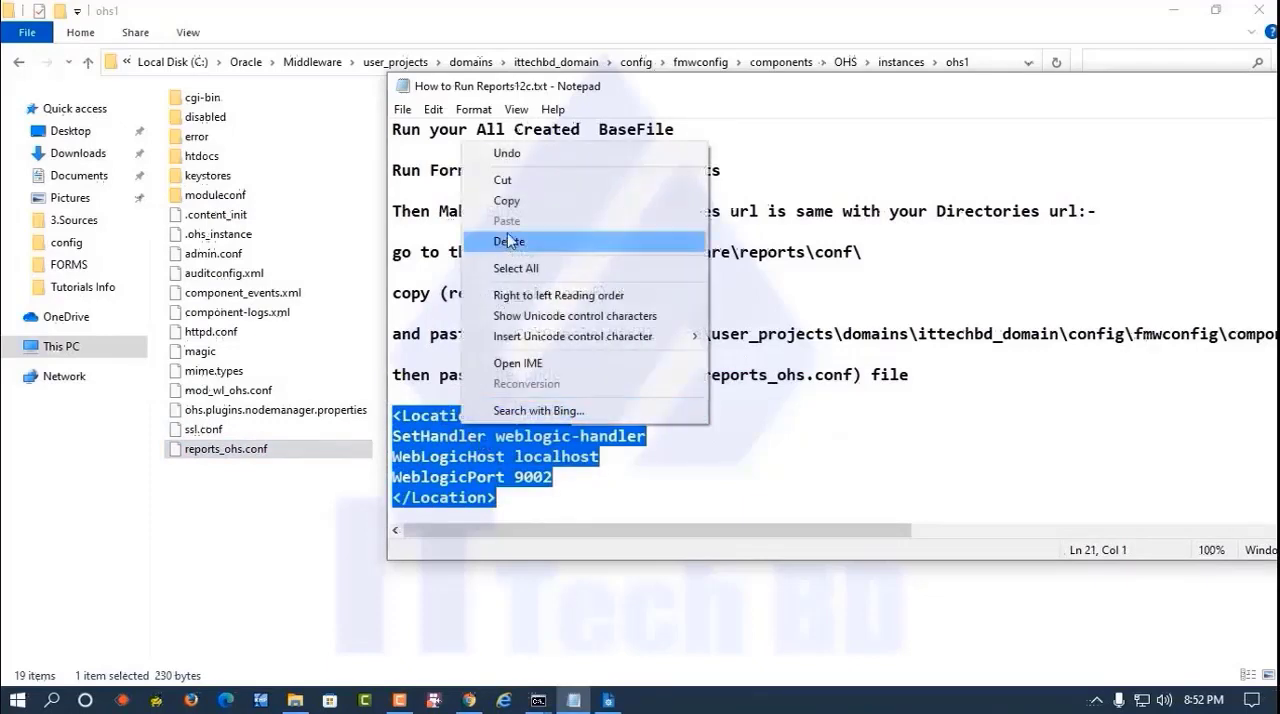
click(507, 201)
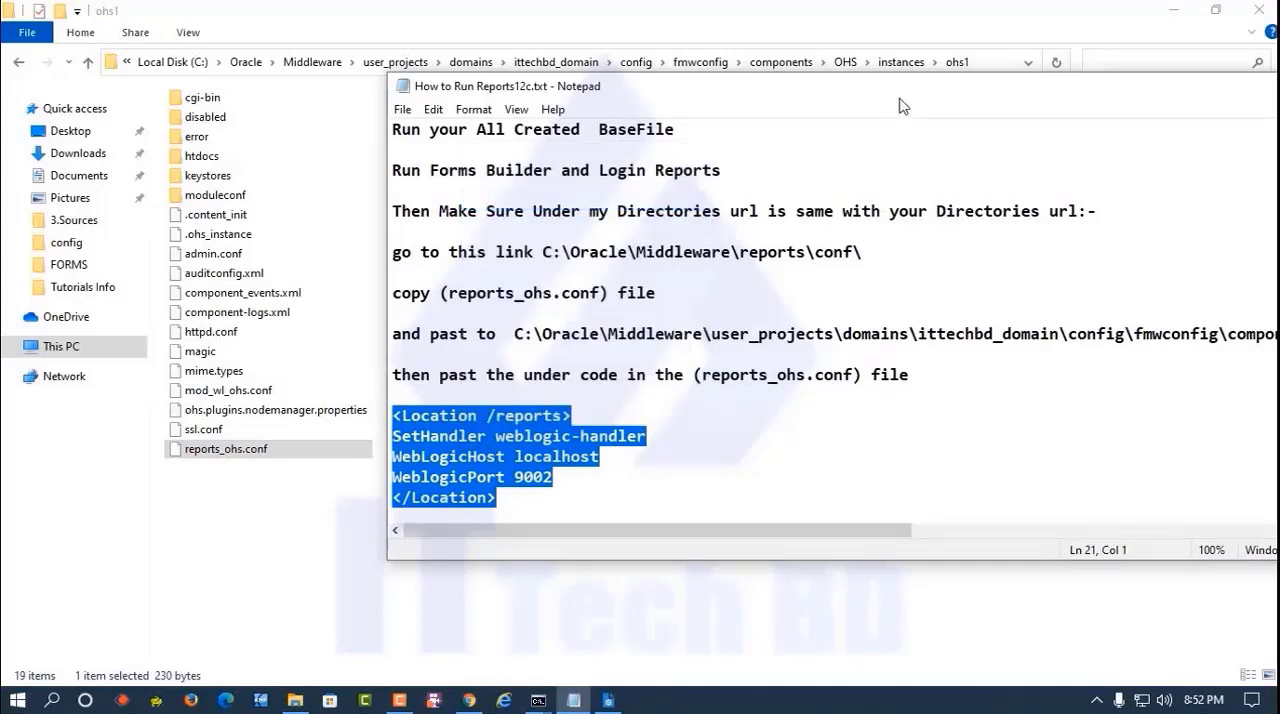
drag(900, 98, 792, 140)
click(1229, 116)
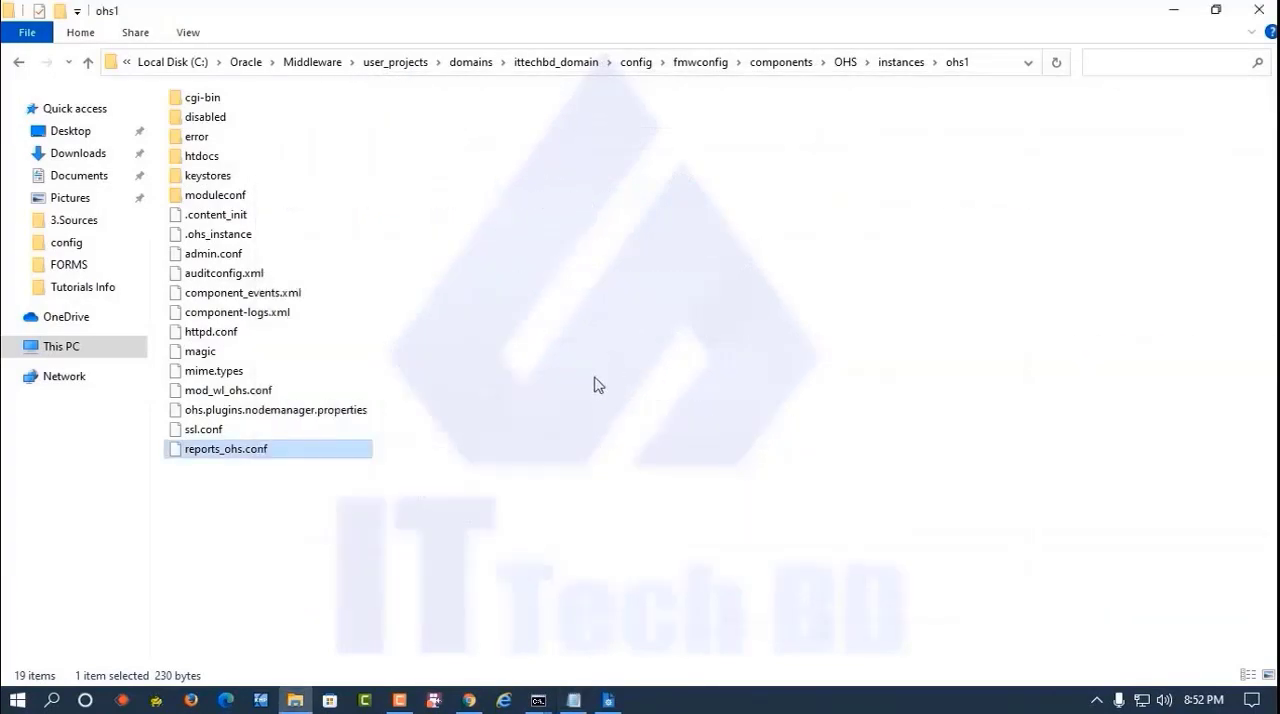
- Open reports_ohs.conf from the ohs1 folder with Notepad
right_click(241, 457)
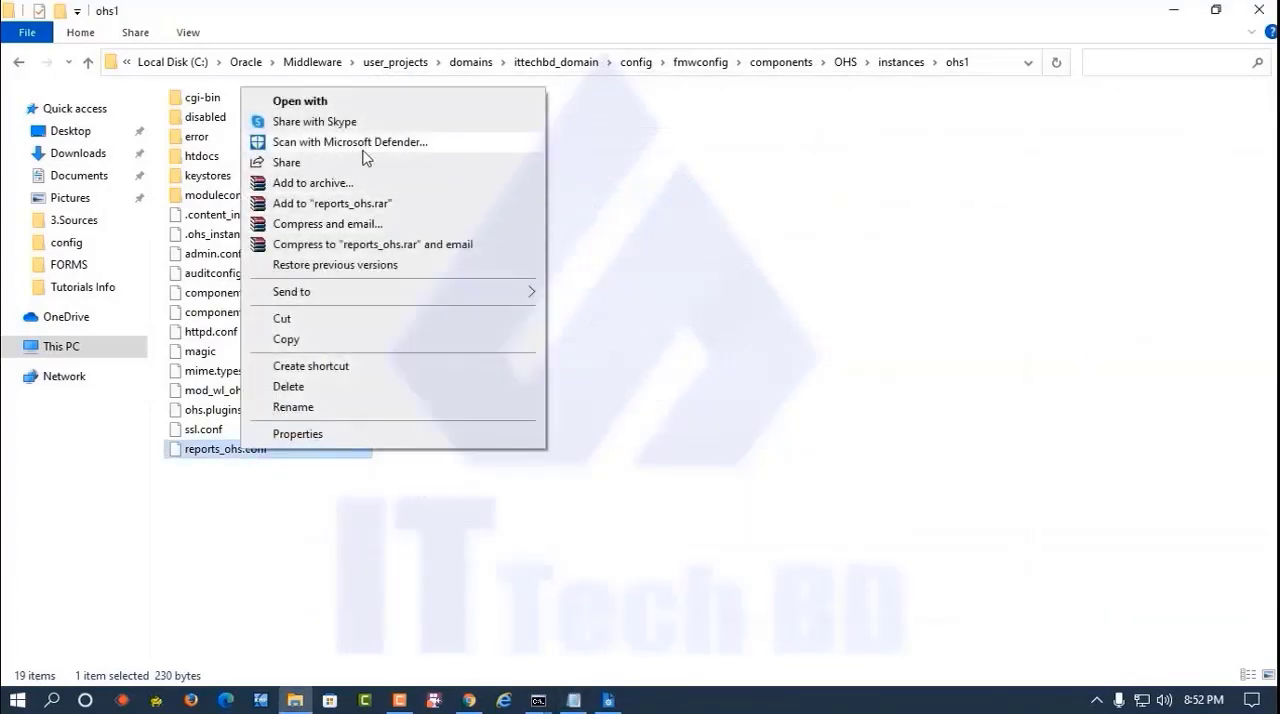
click(300, 101)
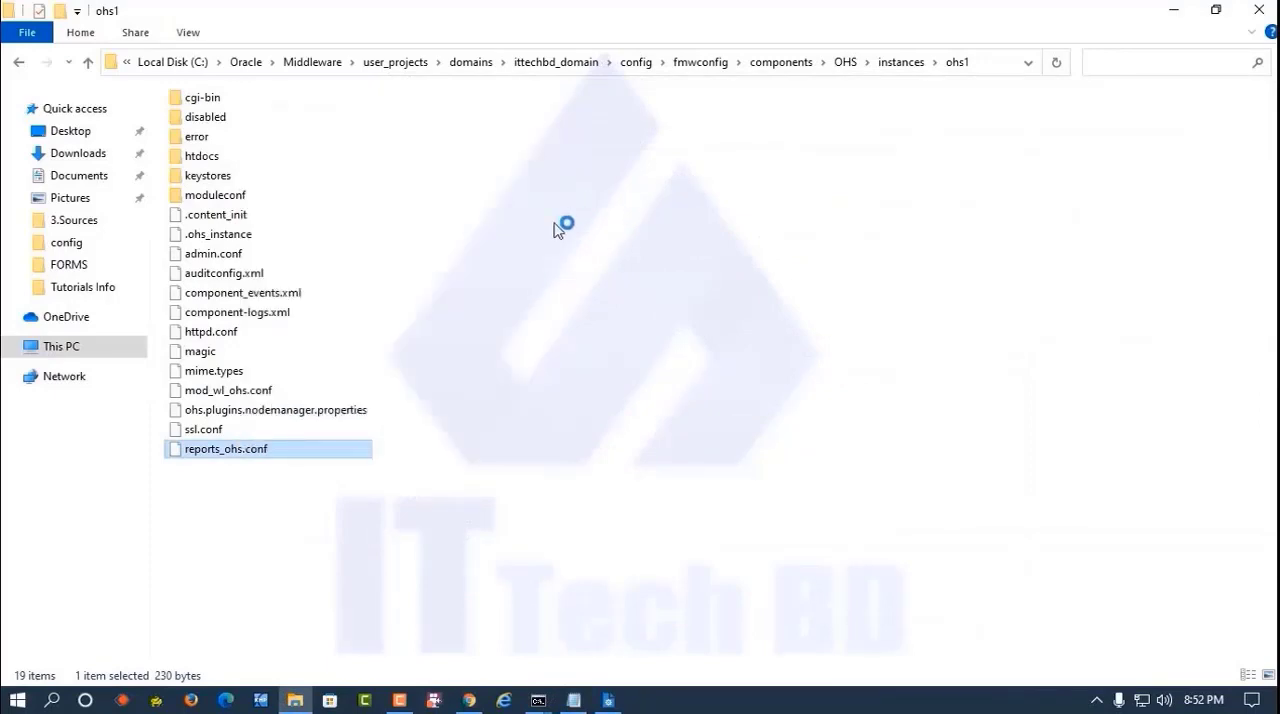
click(562, 258)
click(489, 394)
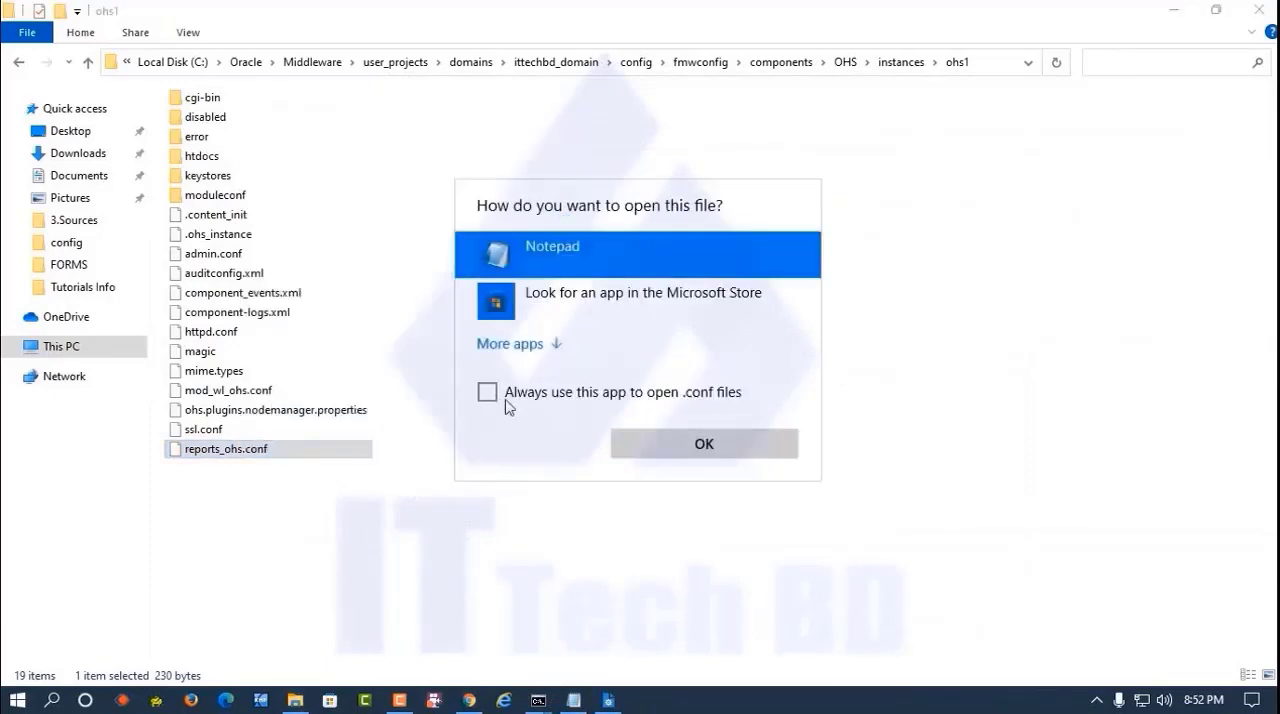
click(659, 463)
- Append the copied <Location /reports> block below #</IfModule> in reports_ohs.conf, leaving a gap of two blank lines, then save and close the file
click(383, 320)
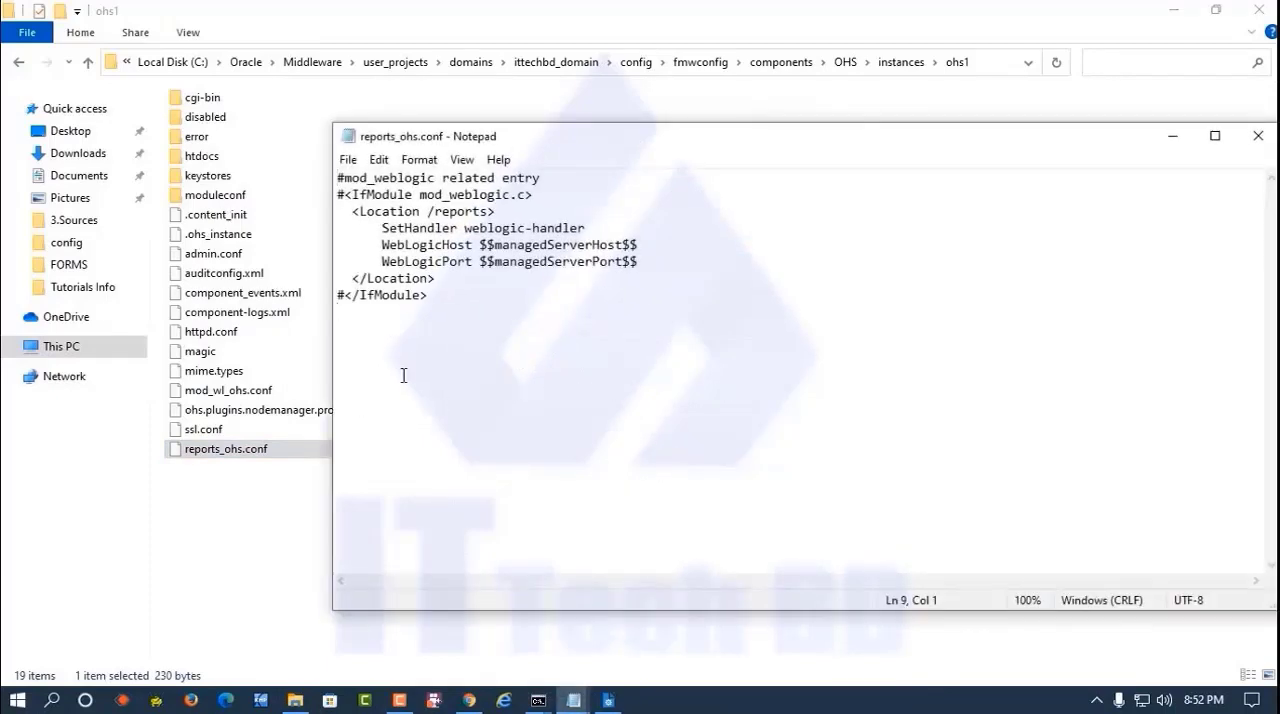
key(Return)
key(Return)
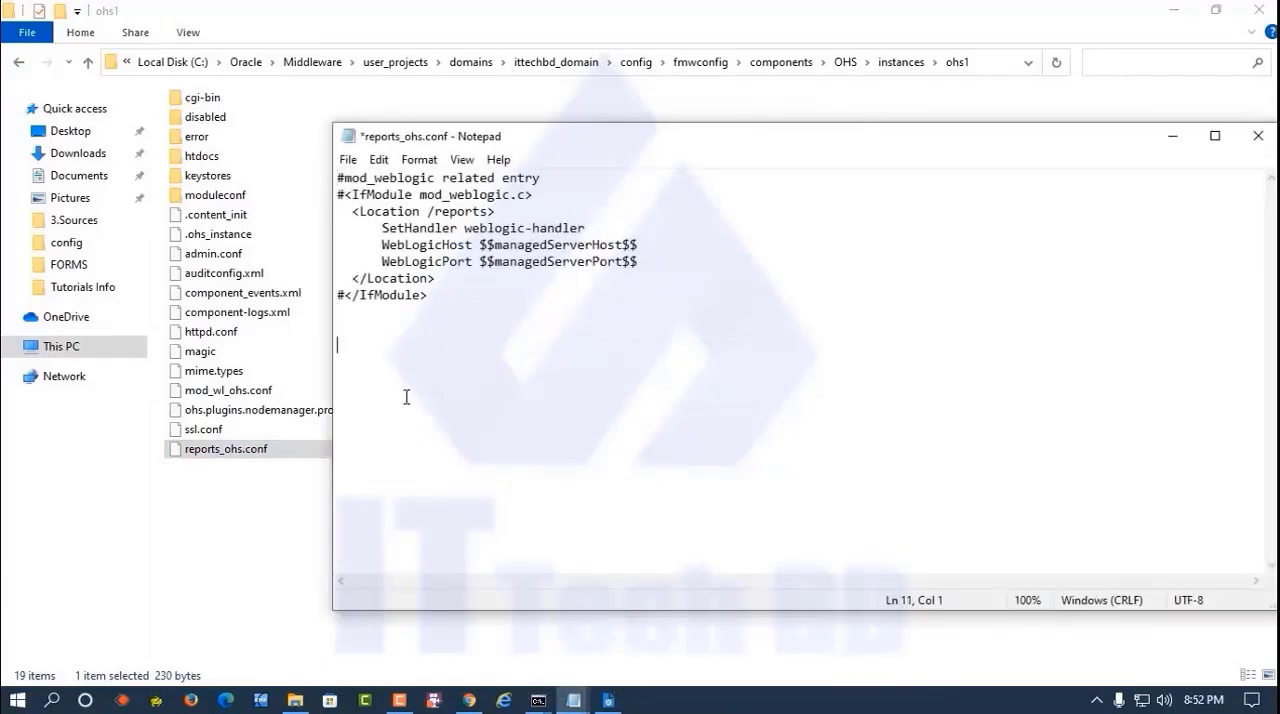
key(ctrl+v)
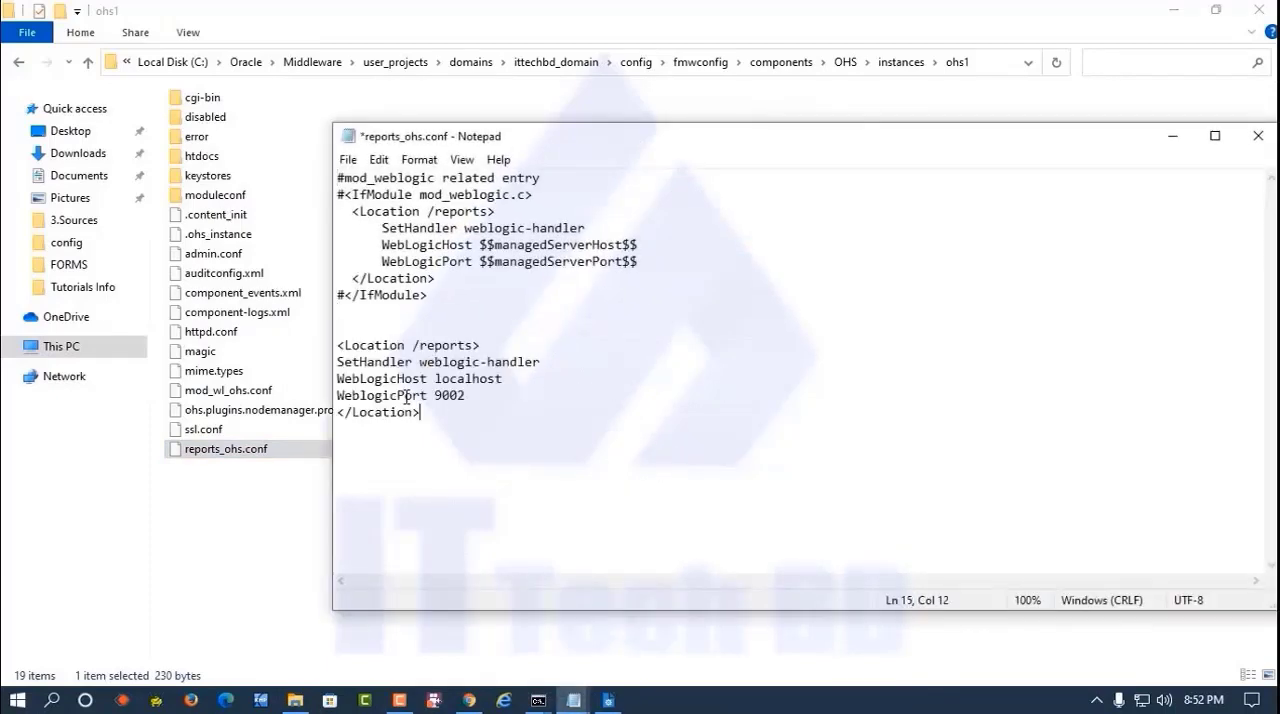
click(349, 159)
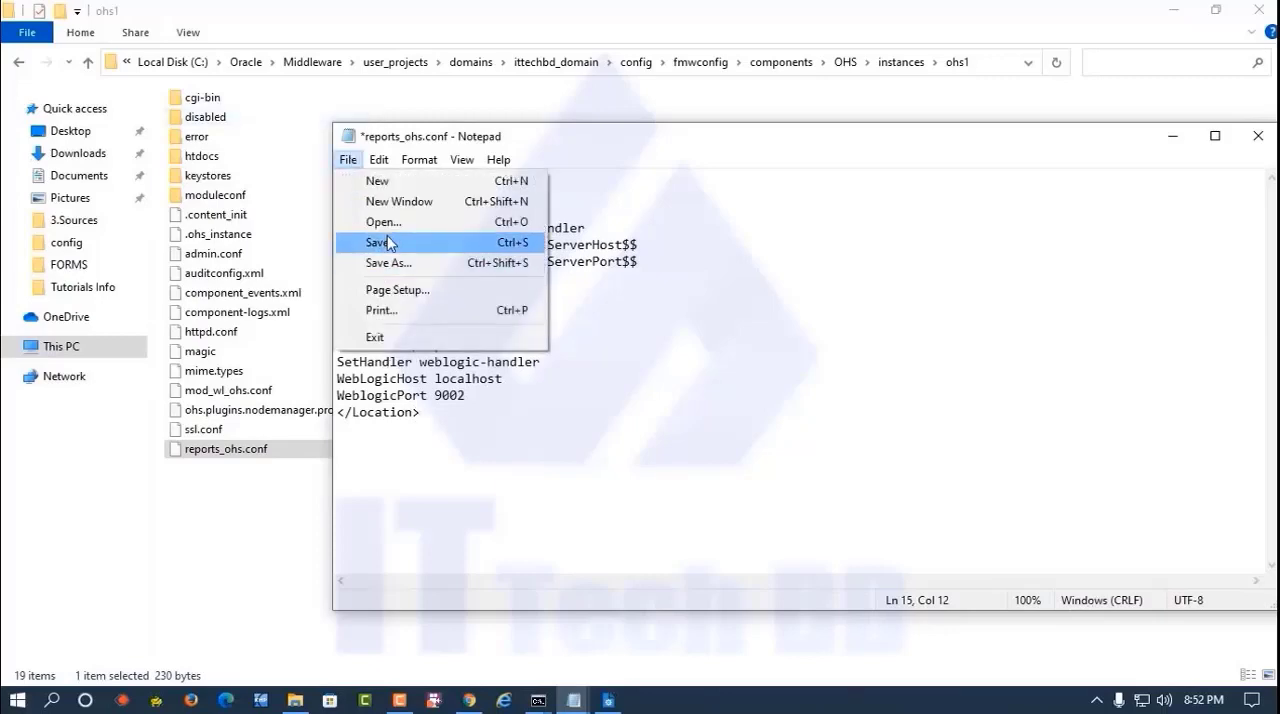
click(388, 243)
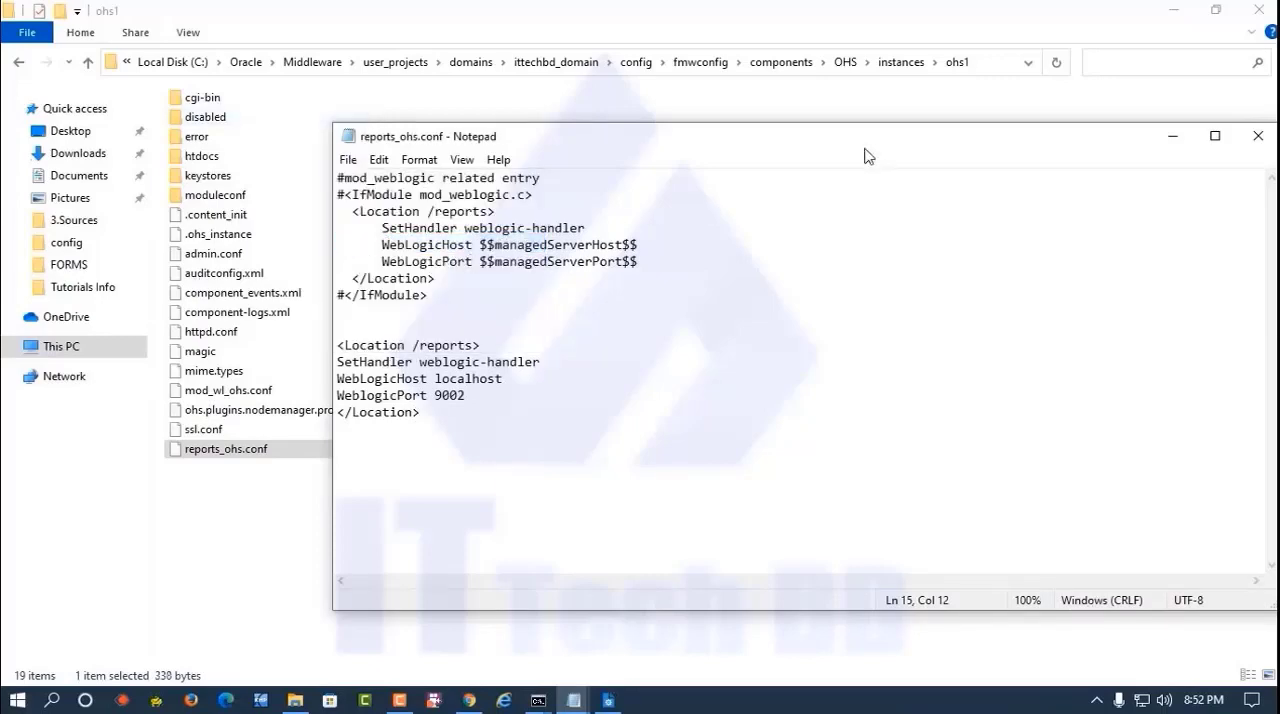
drag(866, 146, 757, 145)
click(1148, 135)
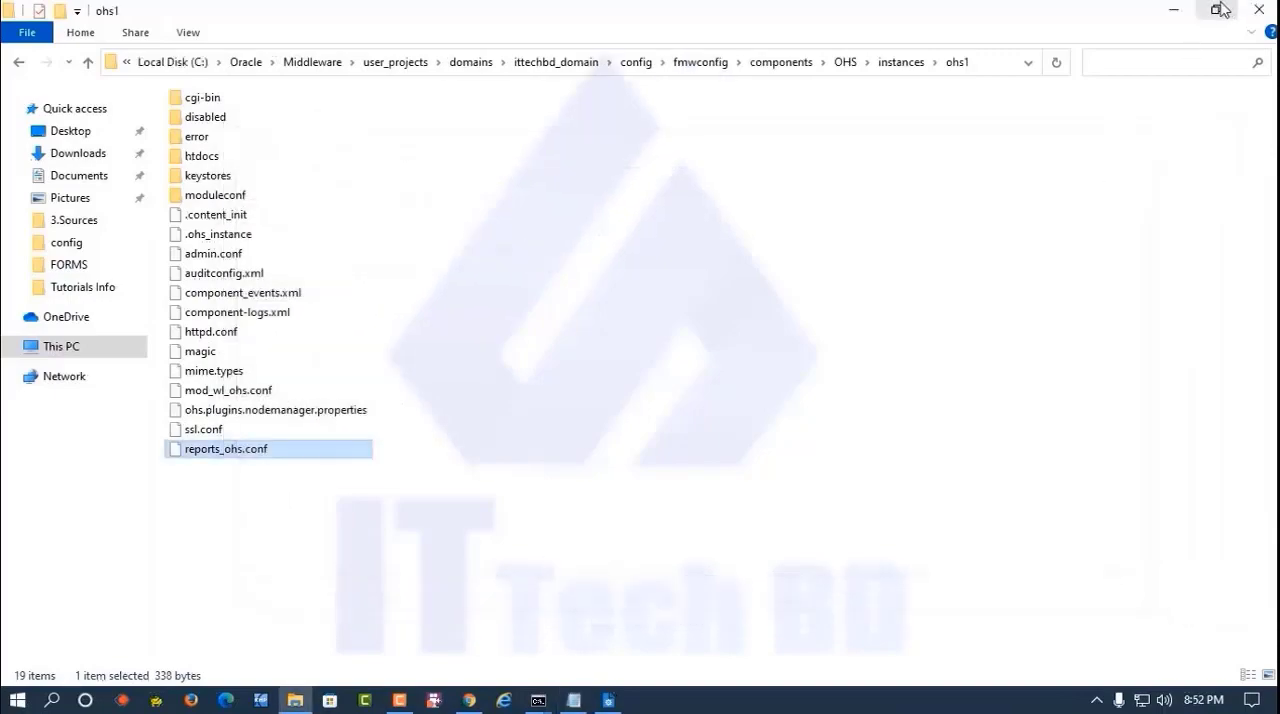
click(1165, 12)
- Review Step-2 in How to Run Reports12c.txt and copy its folder path C:\Oracle\Middleware\oracle_common\common\bin\
click(573, 700)
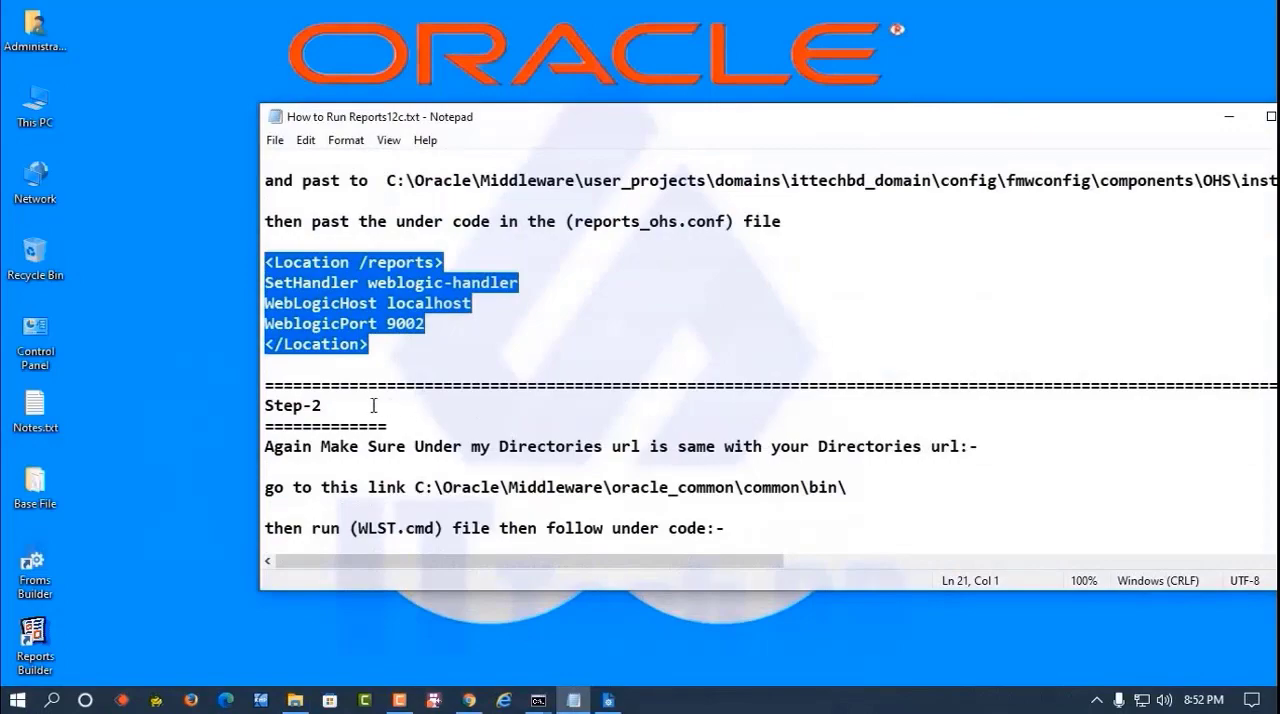
click(374, 405)
scroll(476, 402, down, 1)
scroll(473, 397, down, 1)
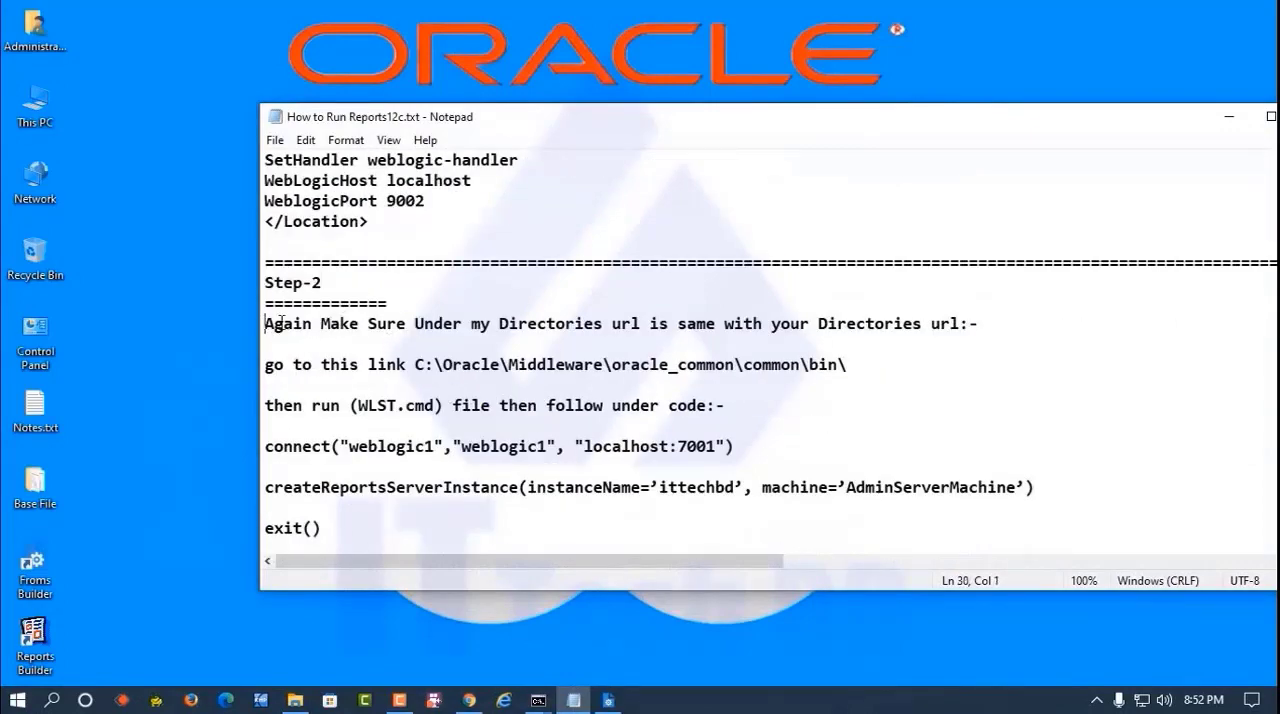
drag(266, 326, 931, 324)
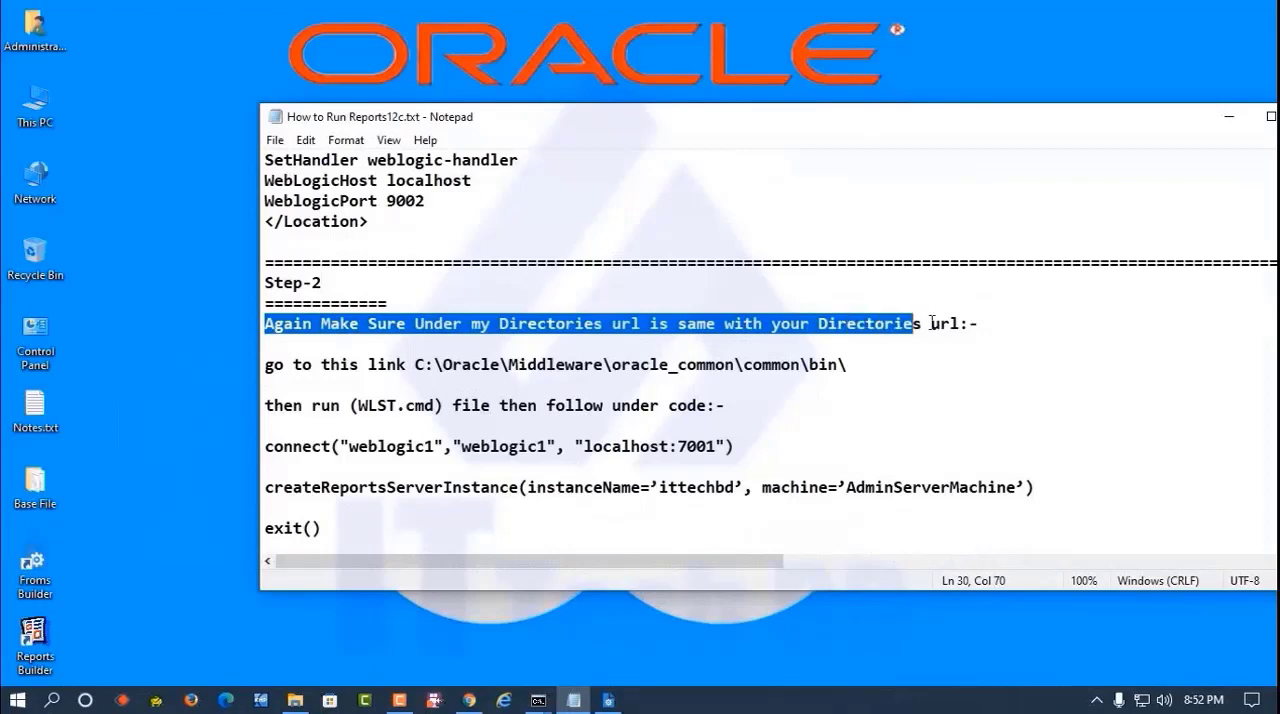
drag(931, 324, 970, 324)
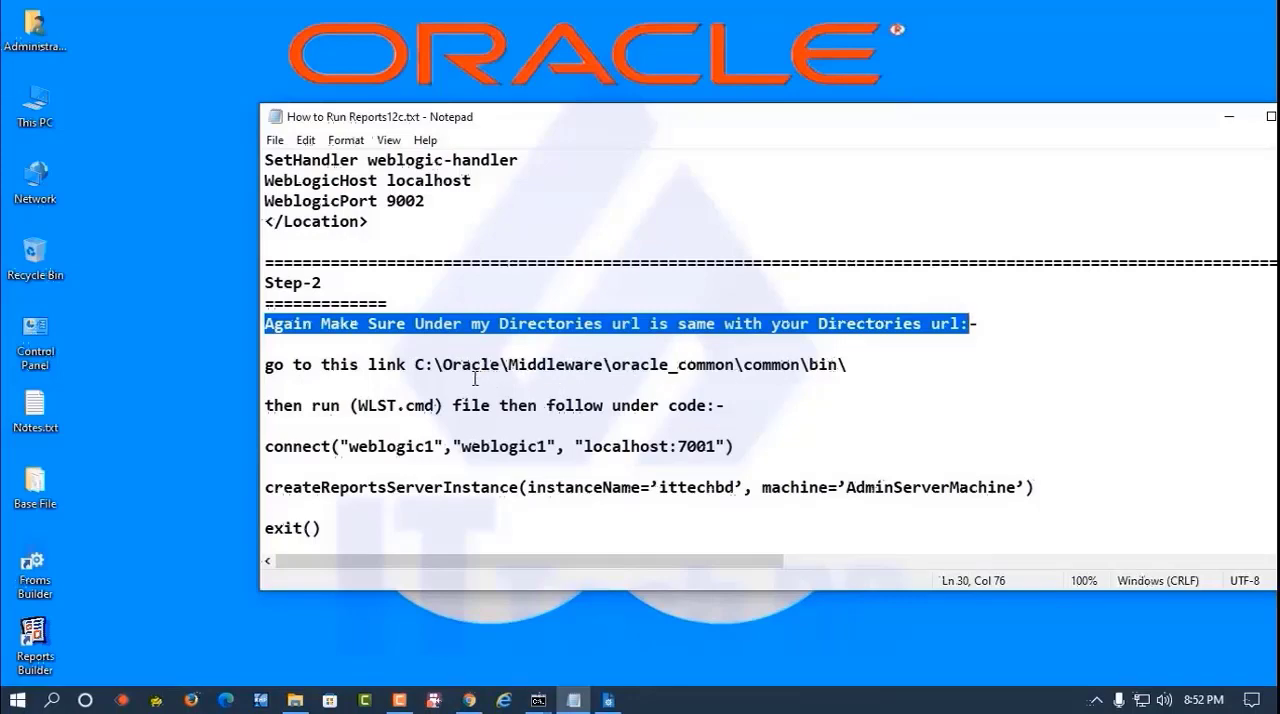
click(472, 366)
click(539, 365)
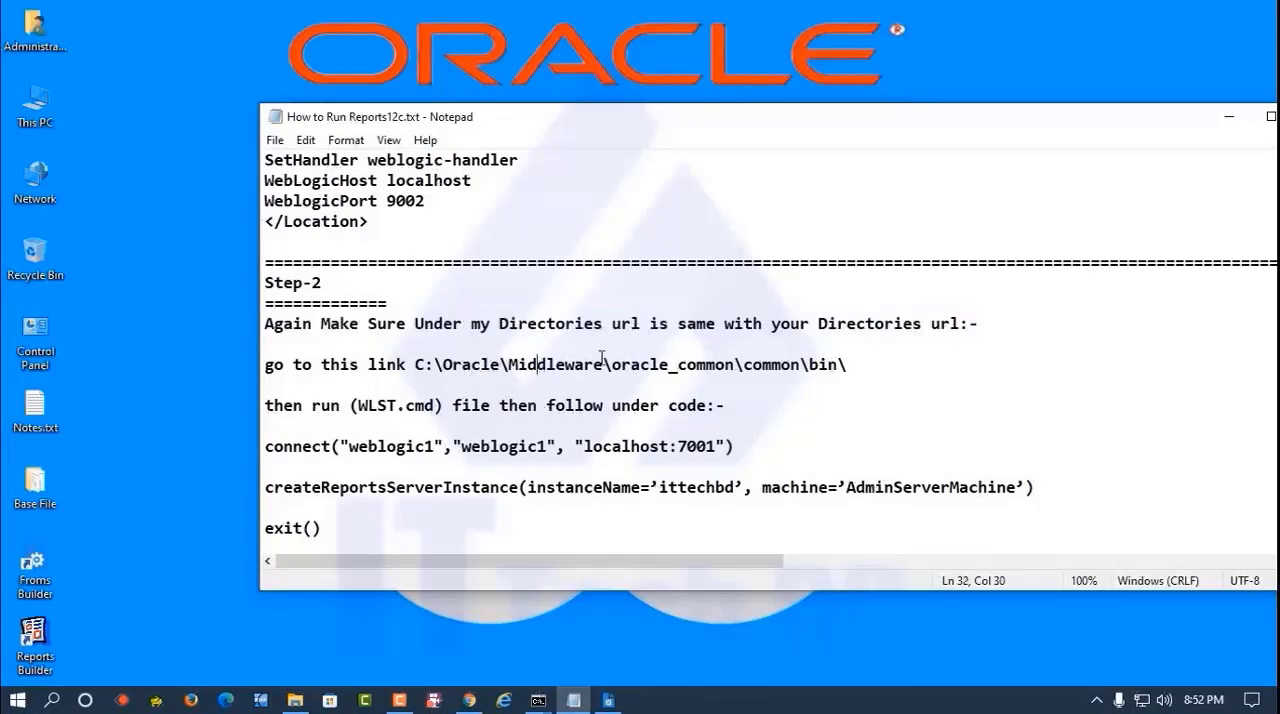
click(653, 368)
drag(415, 366, 881, 377)
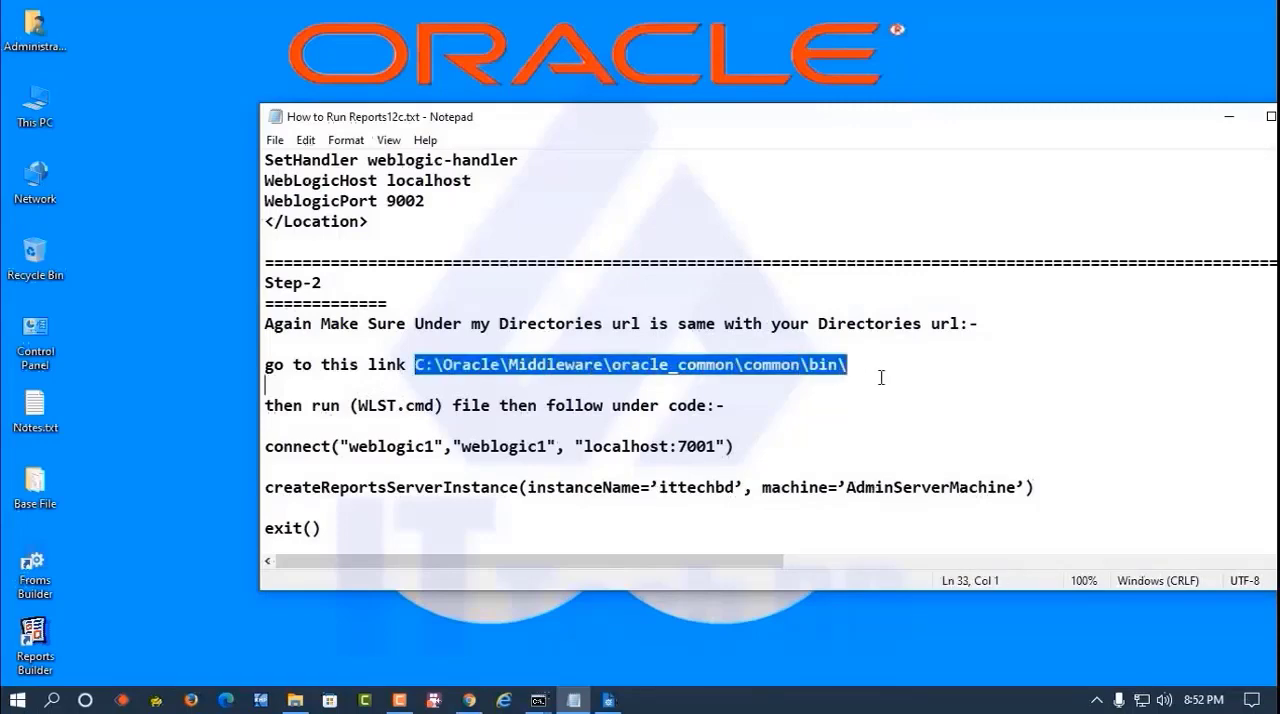
right_click(780, 370)
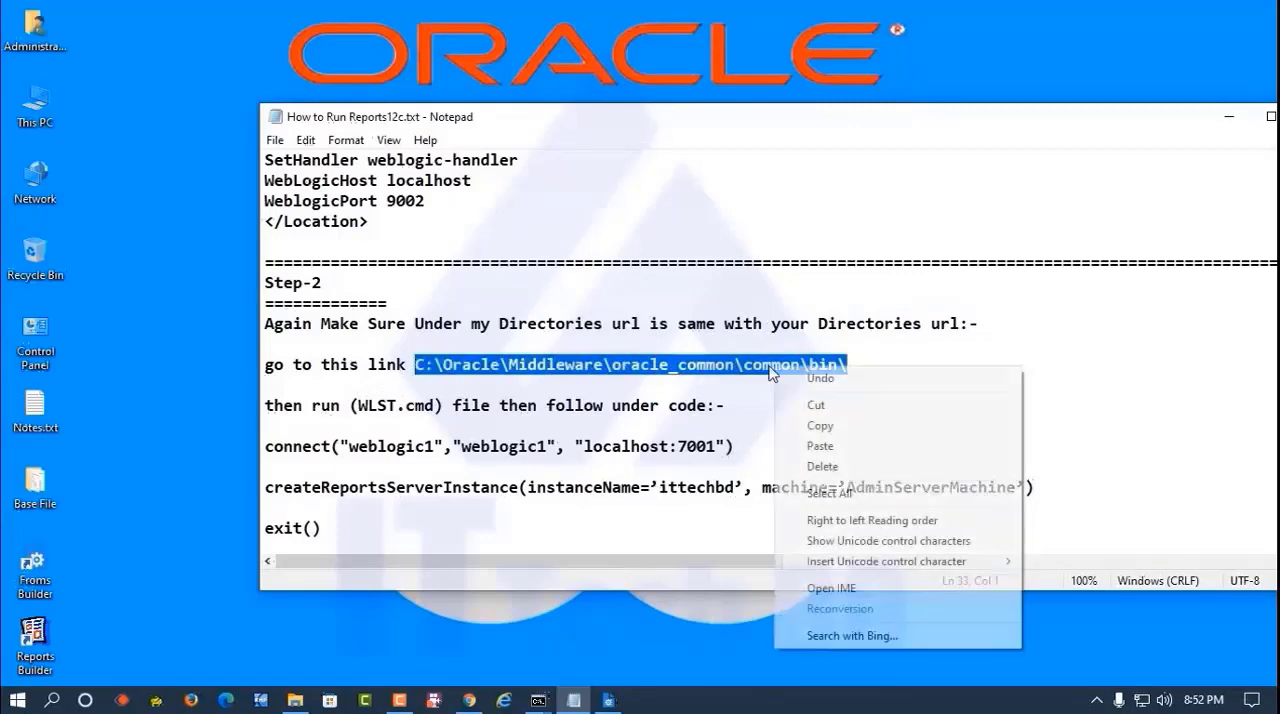
click(826, 428)
drag(888, 120, 733, 130)
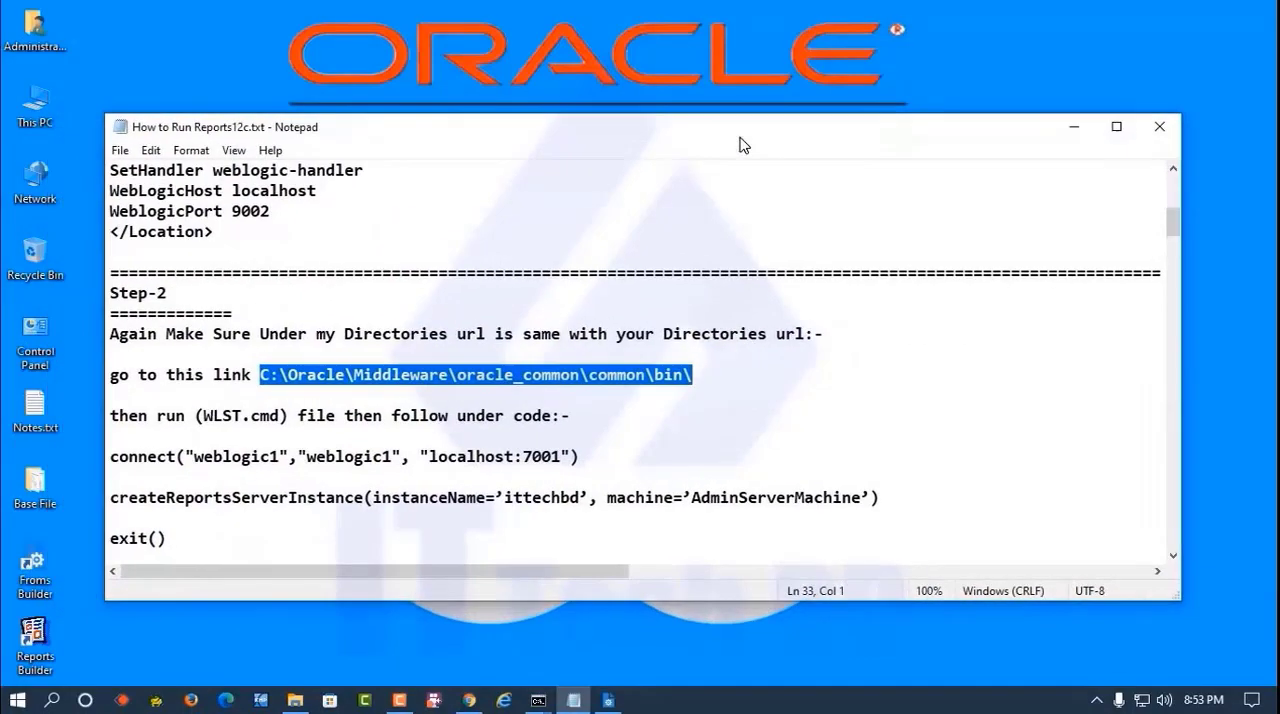
click(1074, 126)
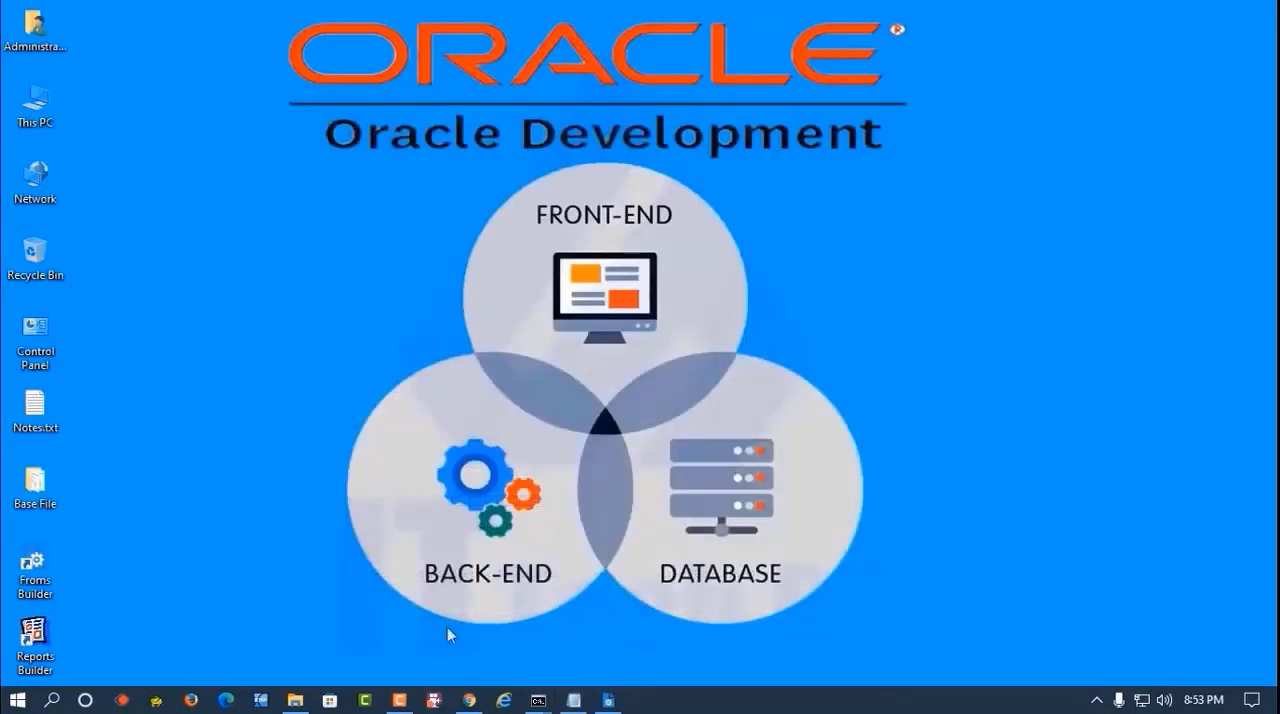
- Switch to File Explorer, open the copied C:\Oracle\Middleware\oracle_common\common\bin\ path, and check the full folder path
click(305, 697)
click(945, 68)
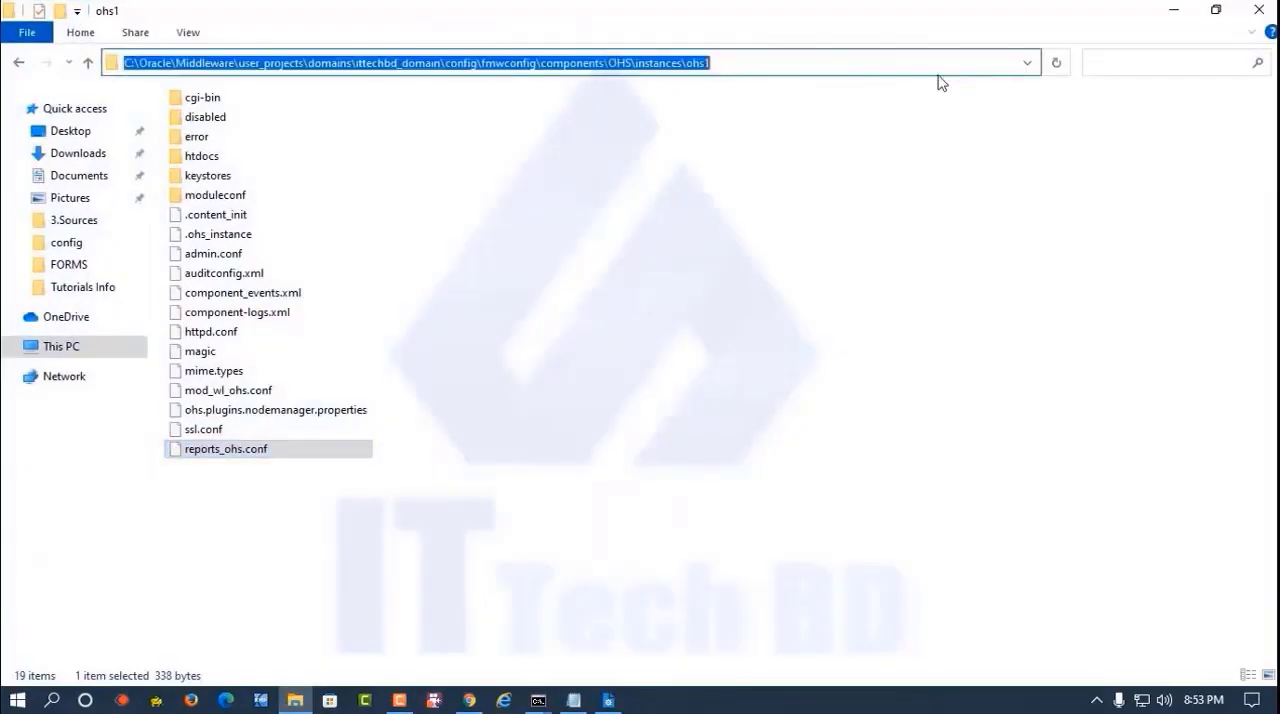
right_click(630, 66)
click(695, 143)
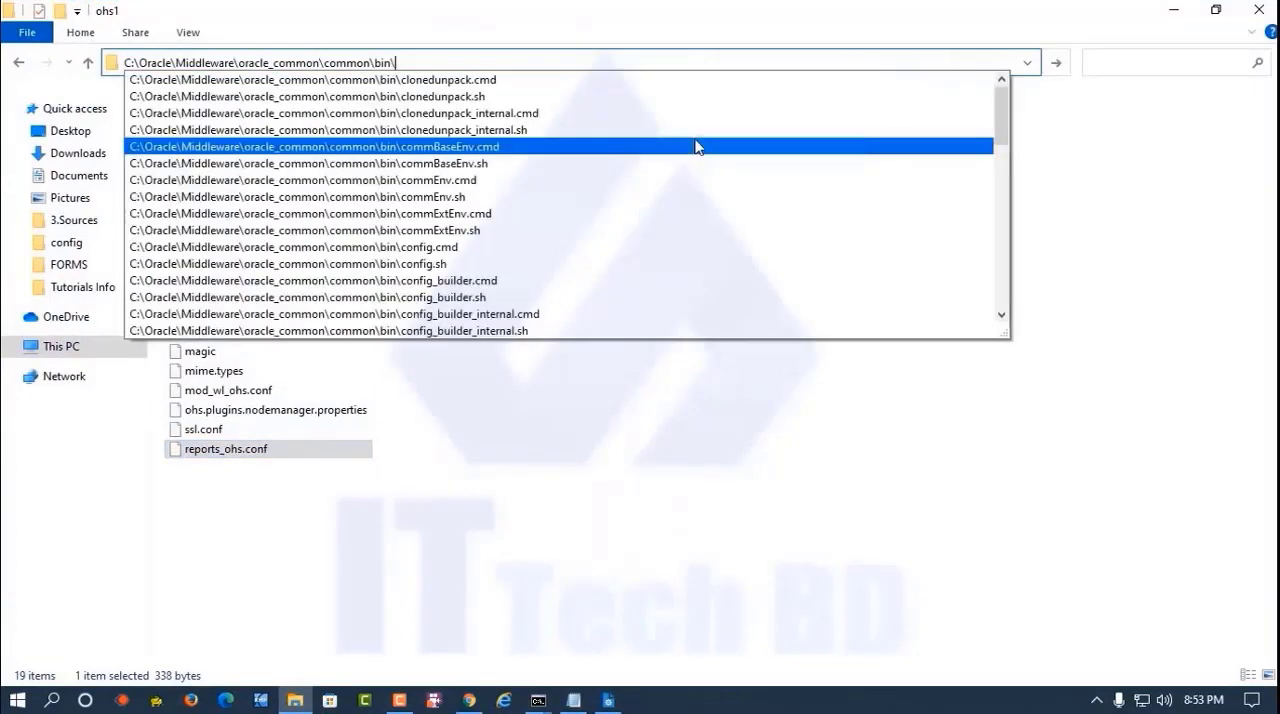
key(Return)
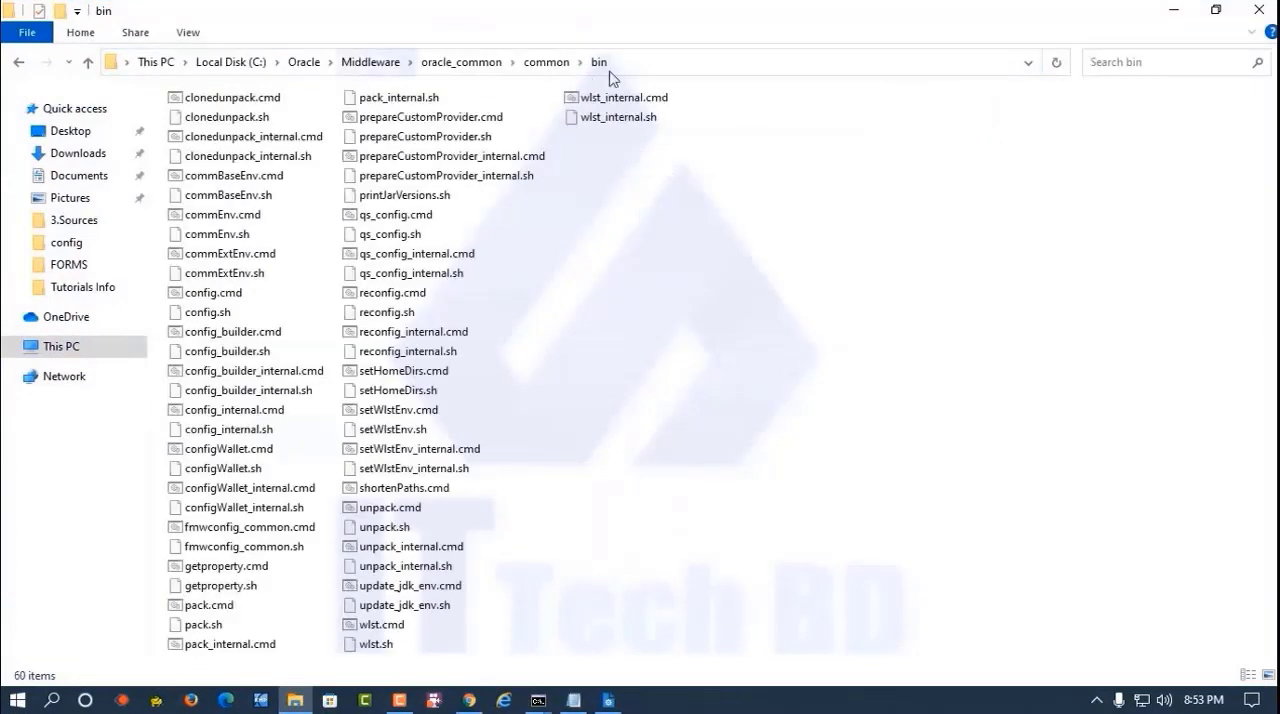
click(664, 68)
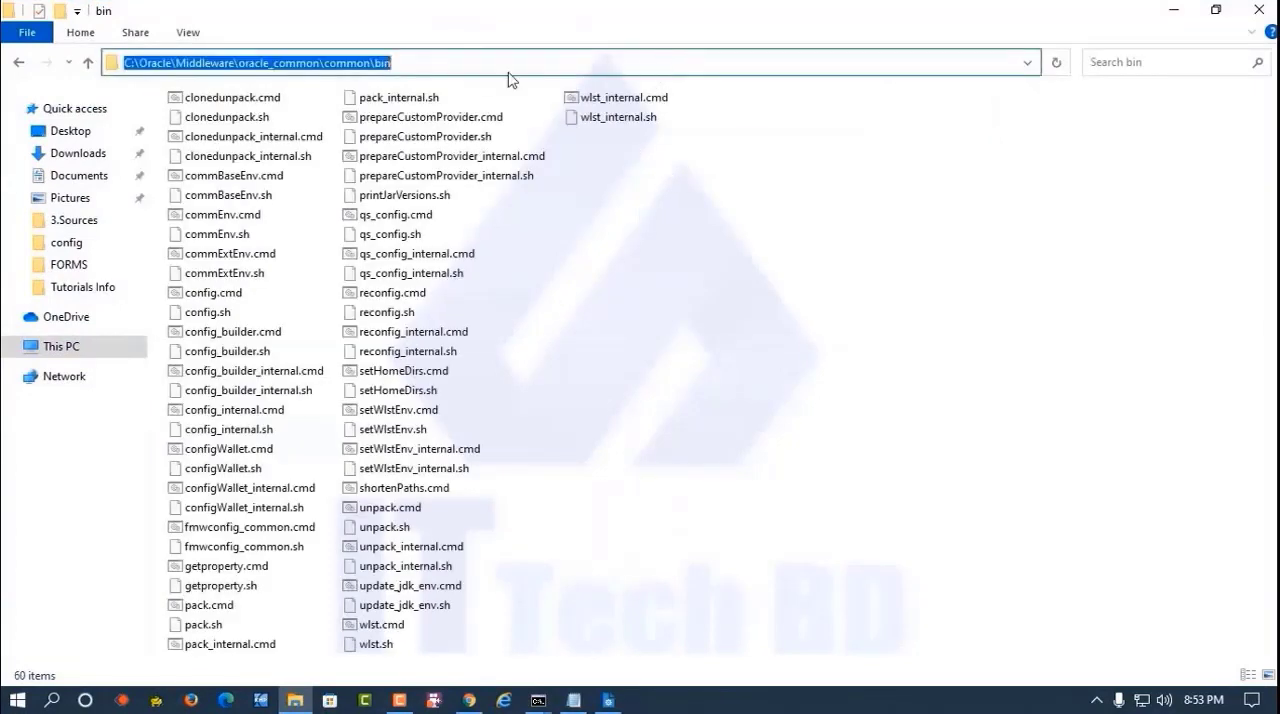
click(441, 64)
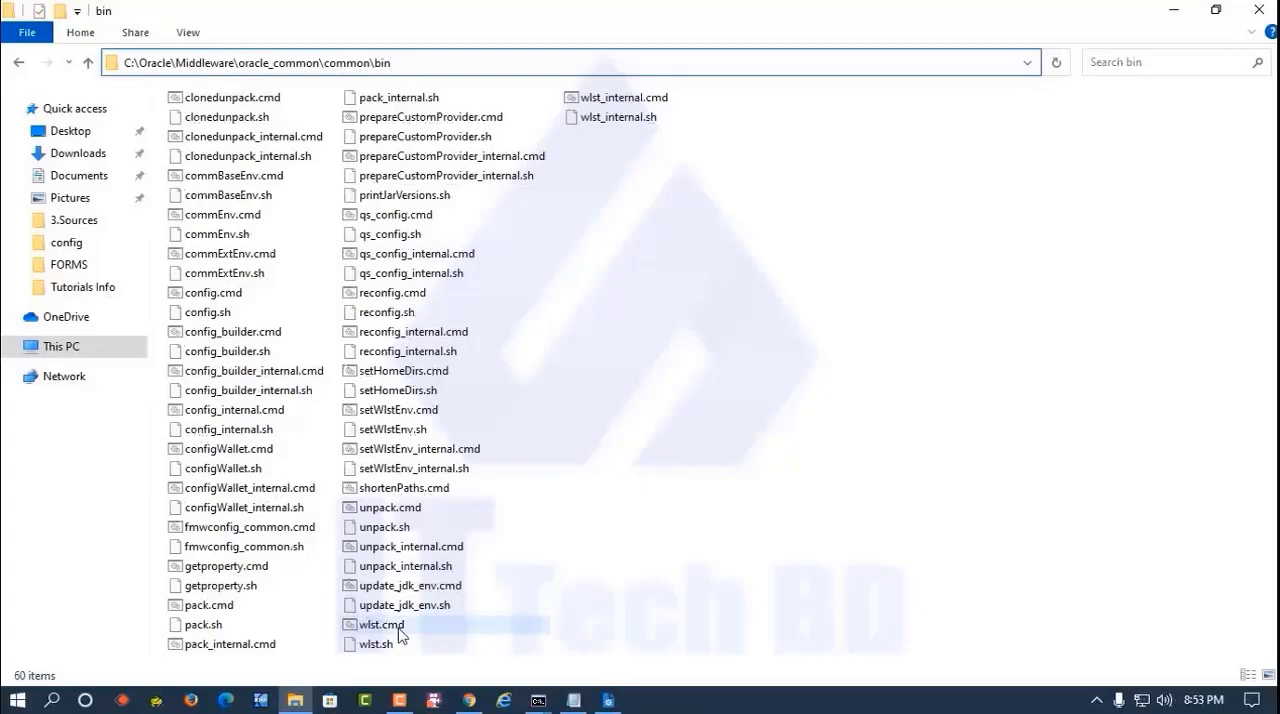
- Check the name of the file to run in the Step-2 instructions and run wlst.cmd from the bin folder as administrator
mouse_move(573, 700)
click(573, 671)
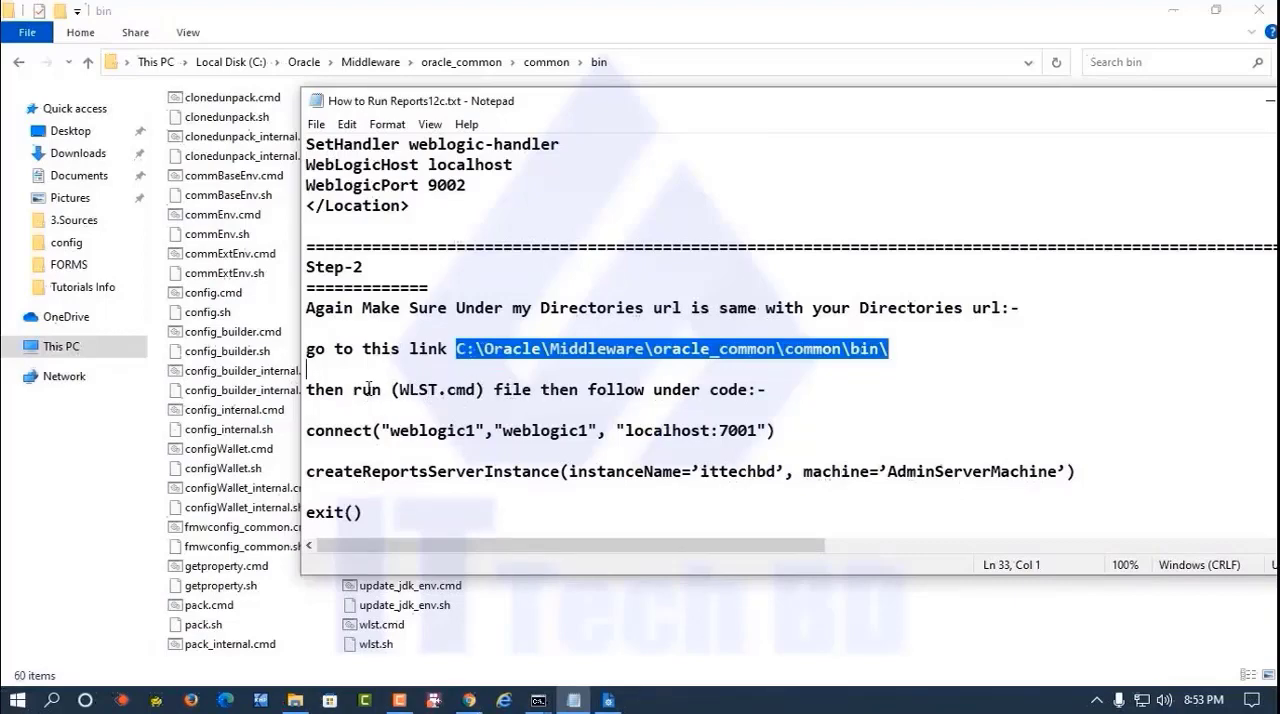
double_click(416, 389)
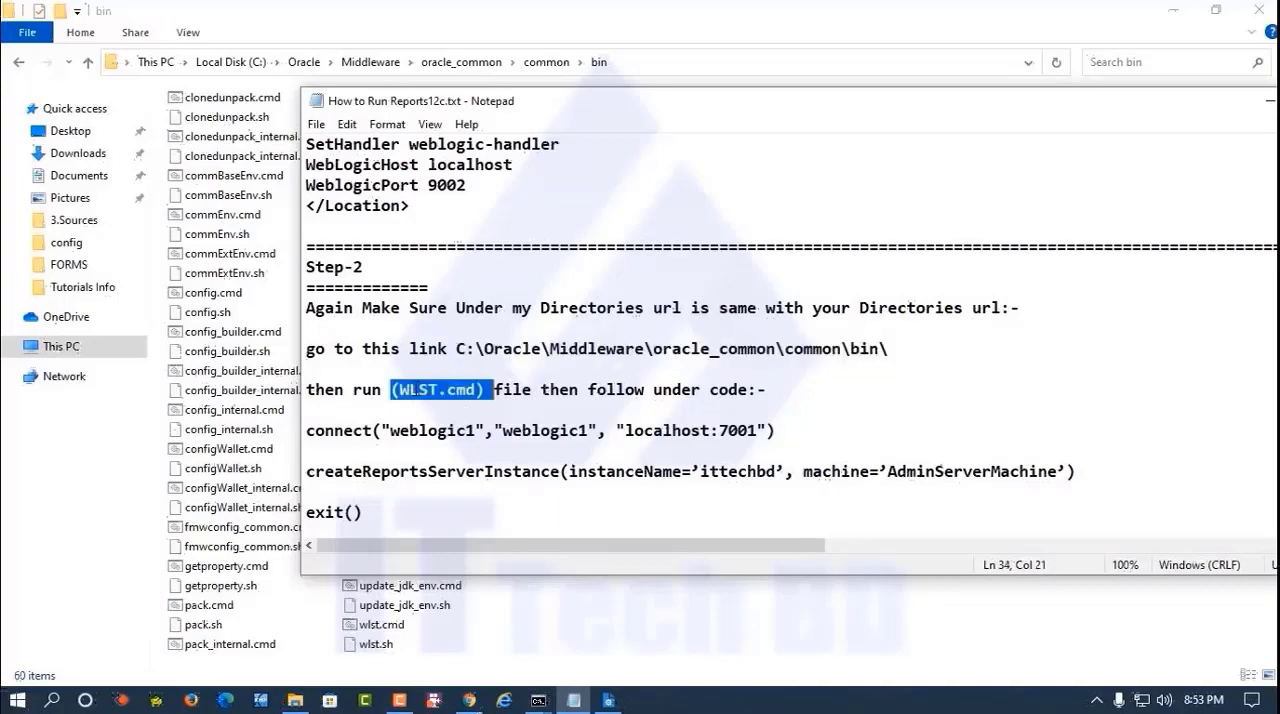
drag(610, 104, 696, 88)
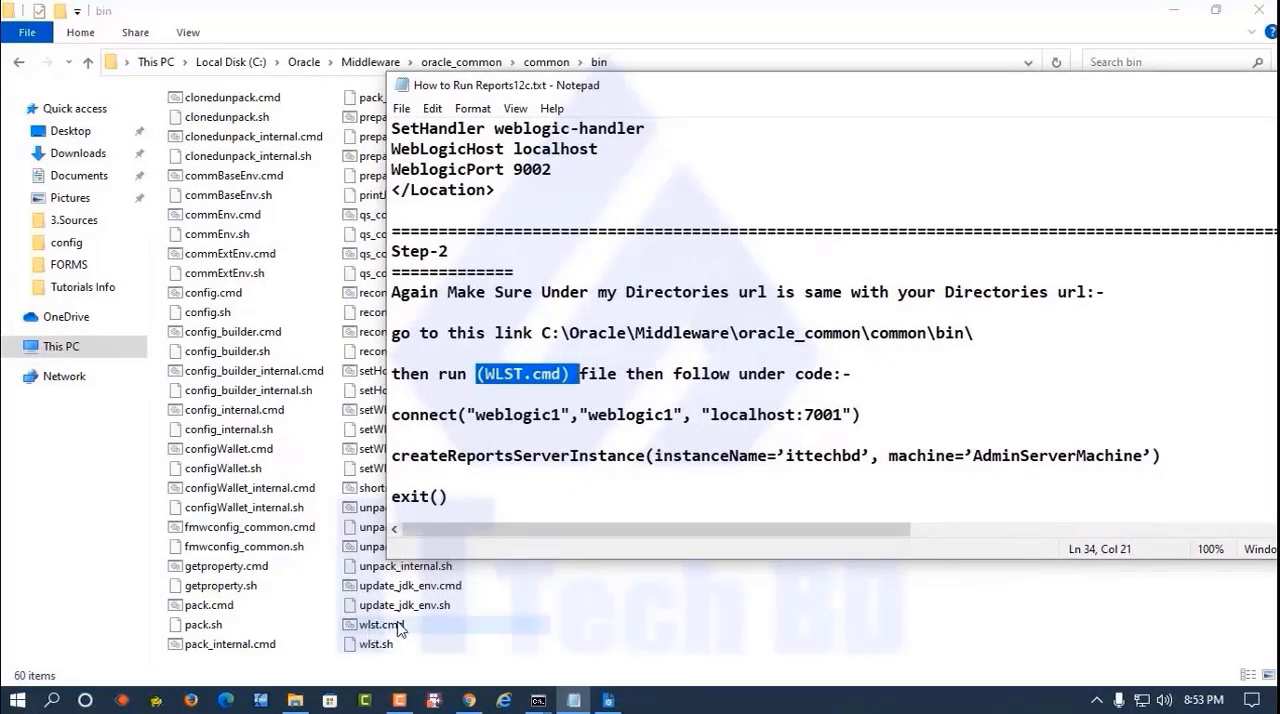
scroll(530, 445, down, 1)
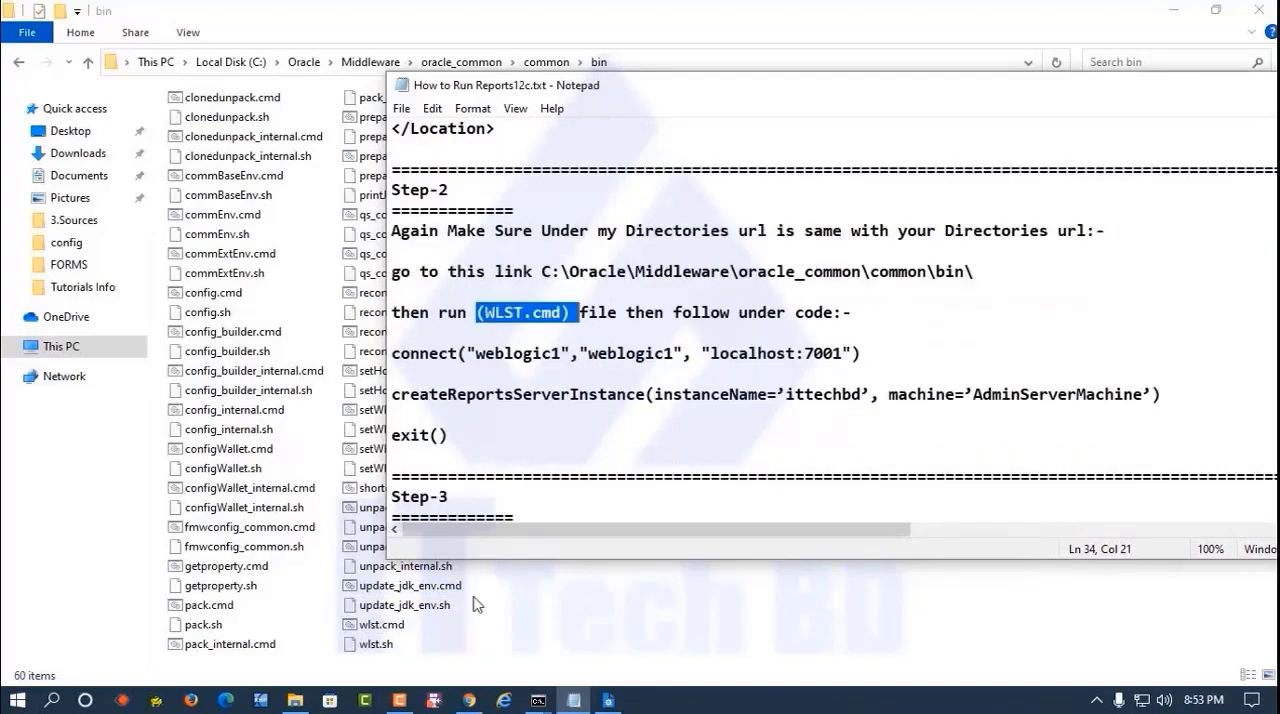
right_click(380, 625)
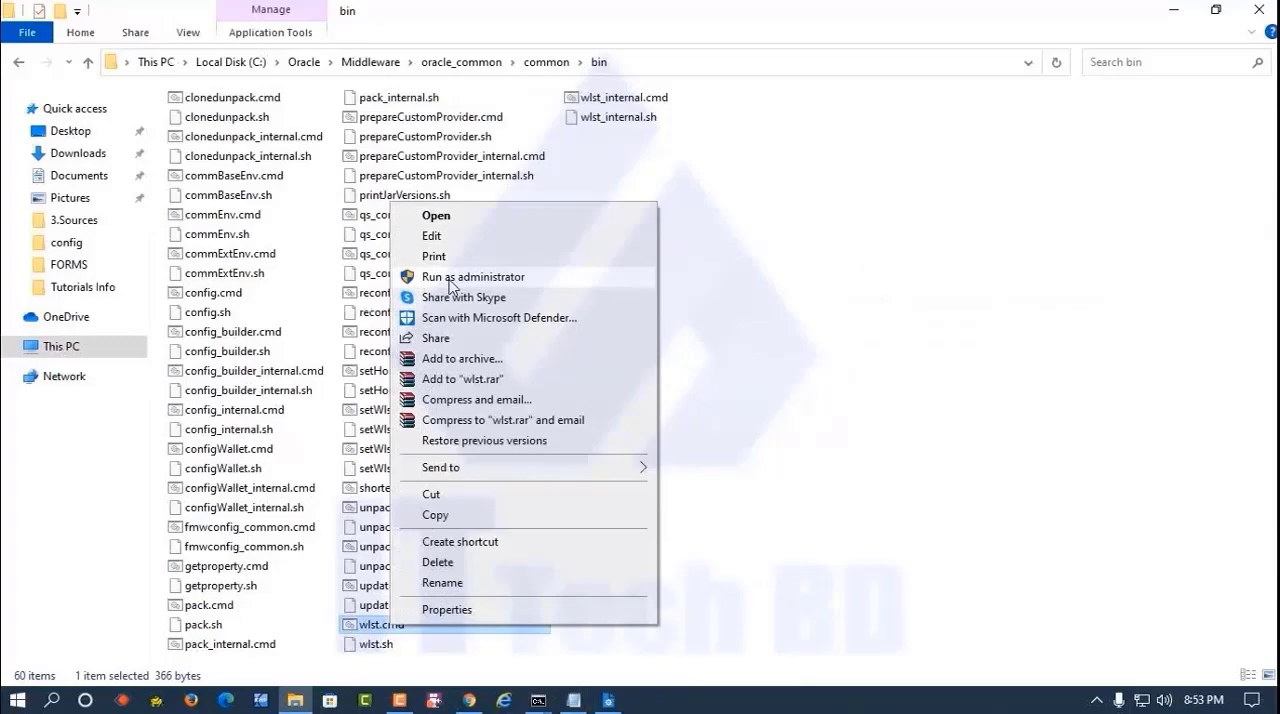
click(451, 277)
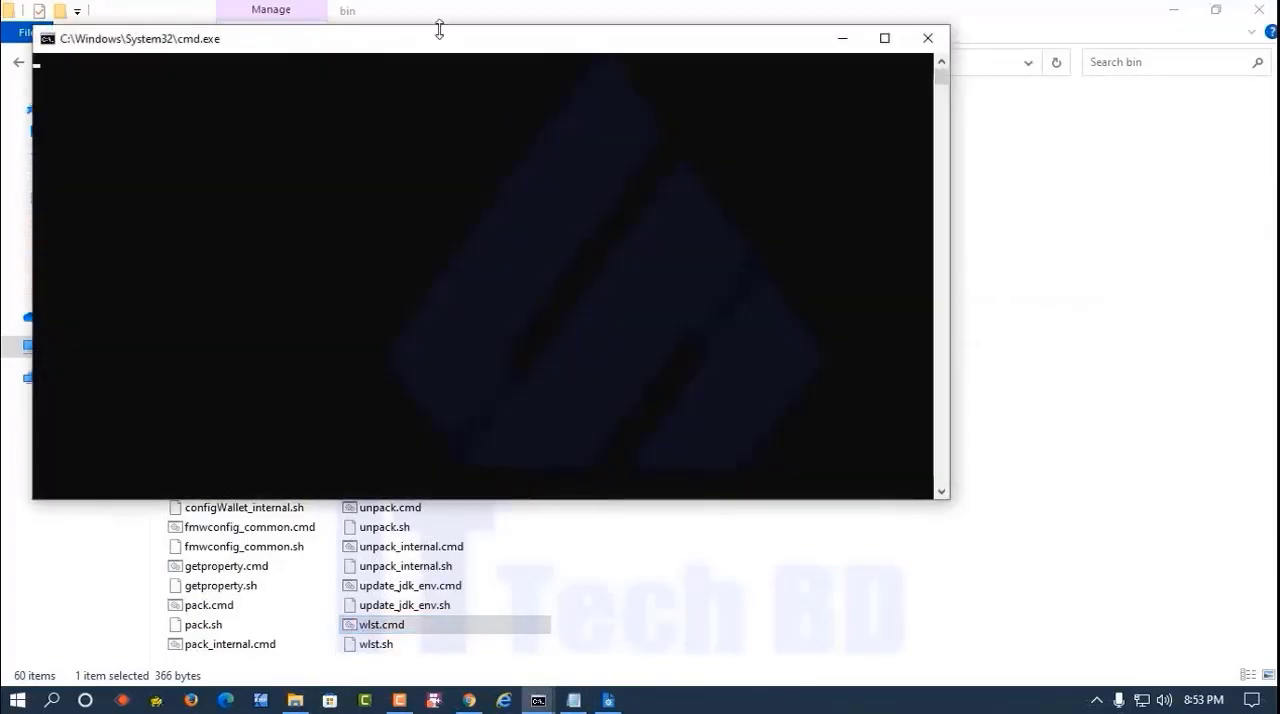
drag(438, 44, 560, 128)
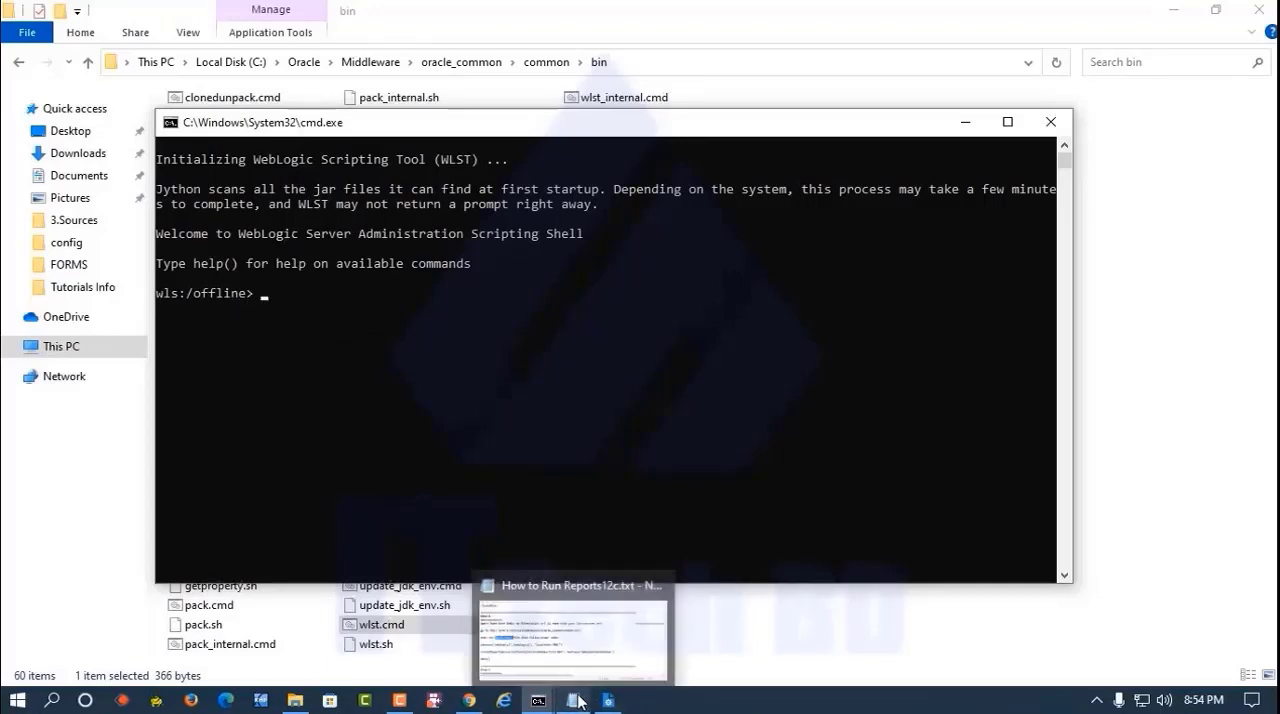
- Switch to How to Run Reports12c.txt and copy the full connect command for localhost:7001 from the Step-2 instructions
click(578, 625)
drag(637, 95, 689, 94)
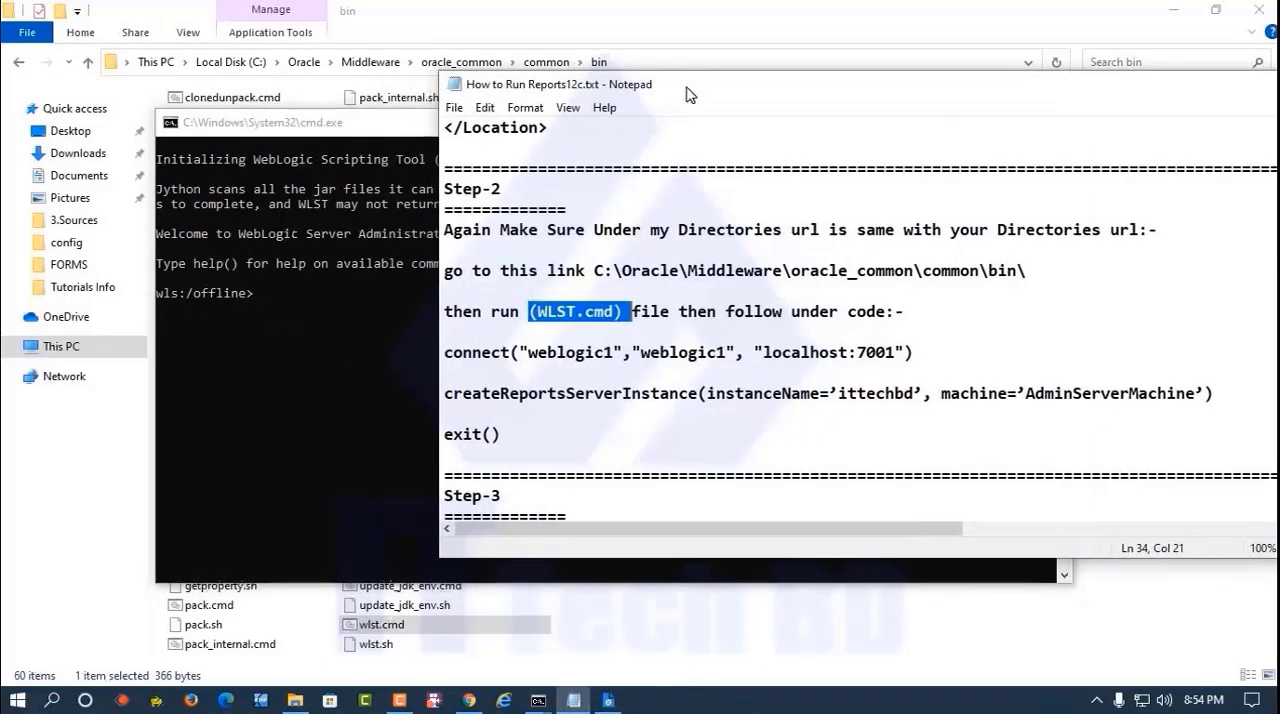
click(443, 352)
drag(443, 352, 924, 368)
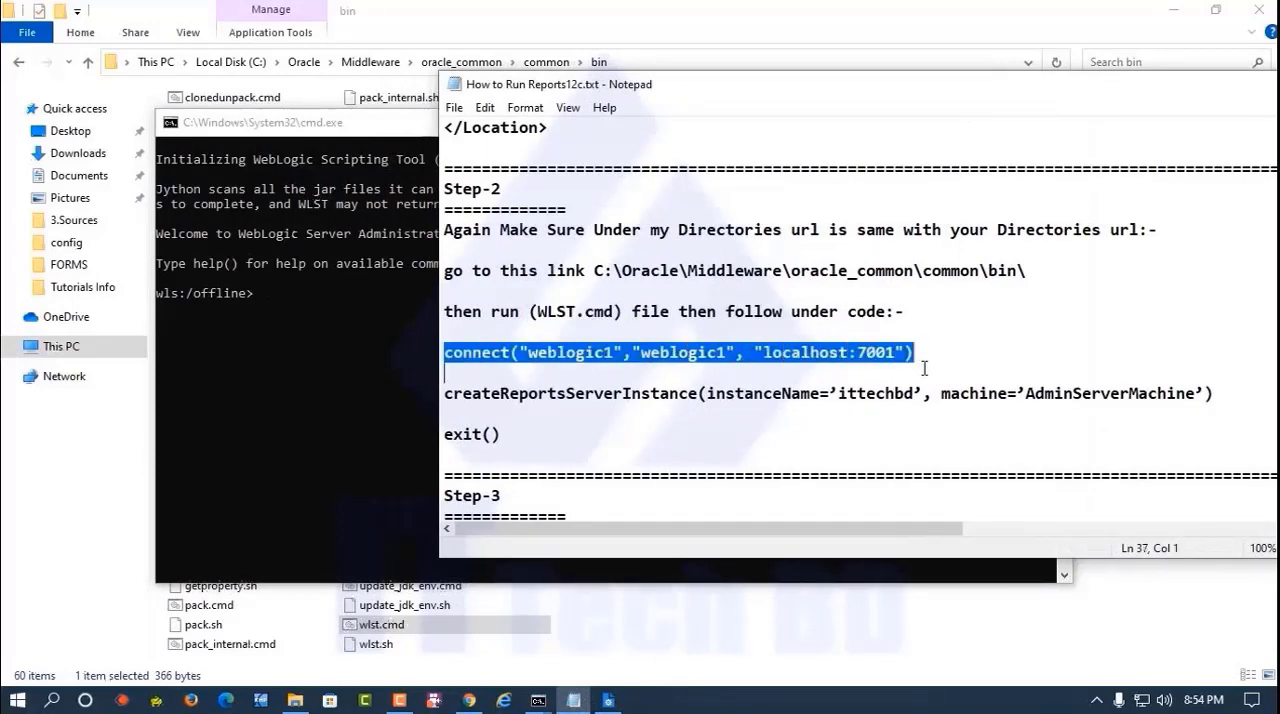
right_click(862, 356)
click(905, 420)
- Run the copied connect command in the WLST console, supplying the WebLogic username and password for localhost:7001
drag(880, 92, 551, 144)
click(1081, 140)
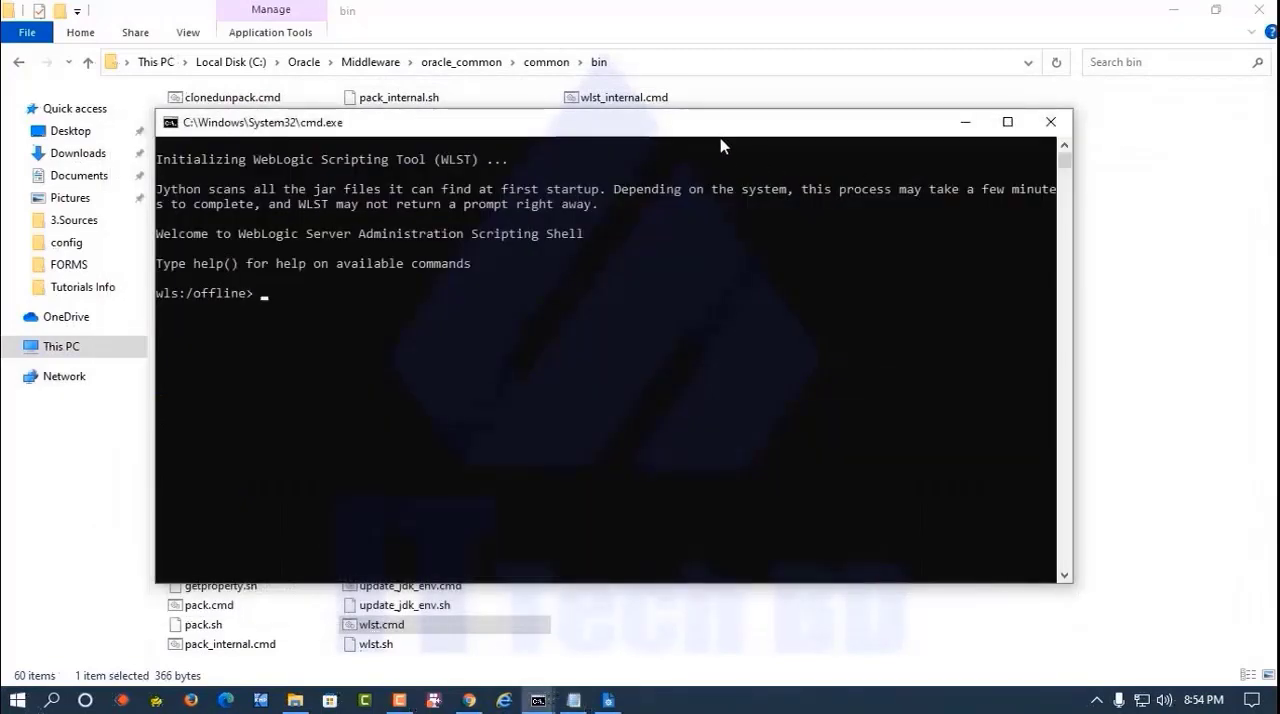
right_click(724, 130)
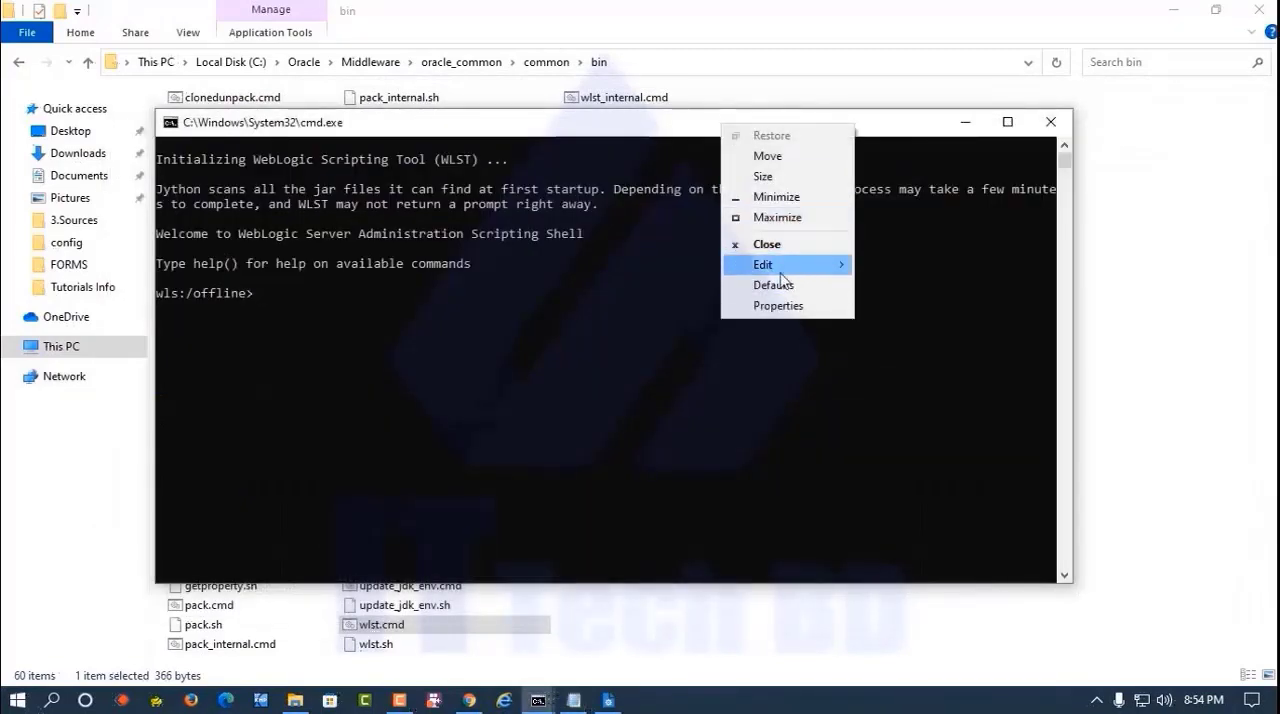
mouse_move(800, 265)
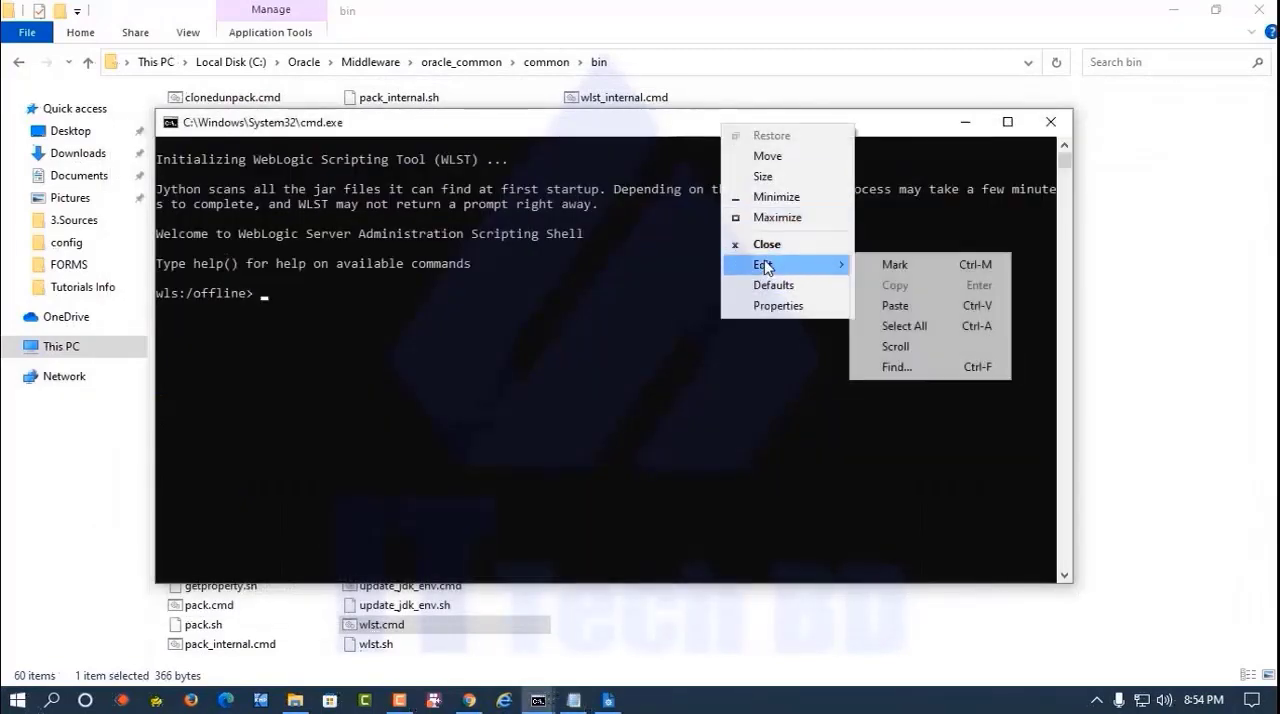
click(893, 308)
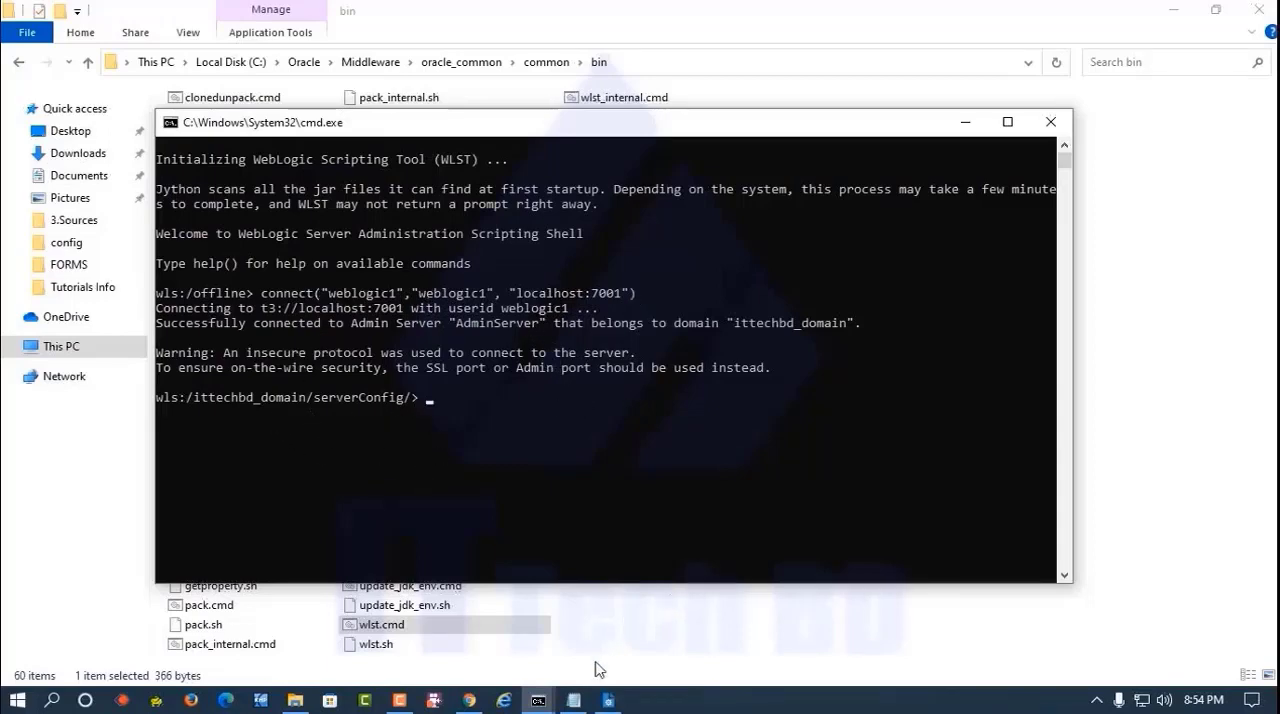
- Copy the createReportsServerInstance command for instance ittechbd on AdminServerMachine from the Step-2 notes, then return to the WLST console
click(573, 700)
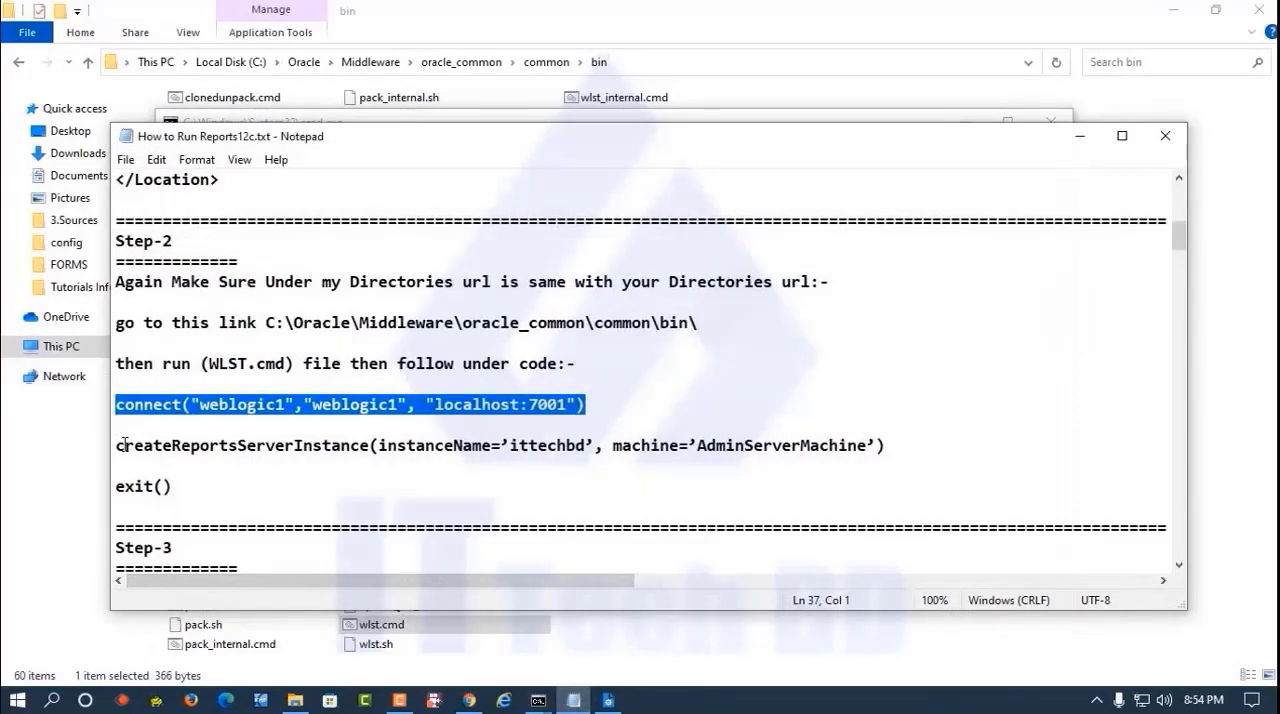
drag(116, 445, 893, 441)
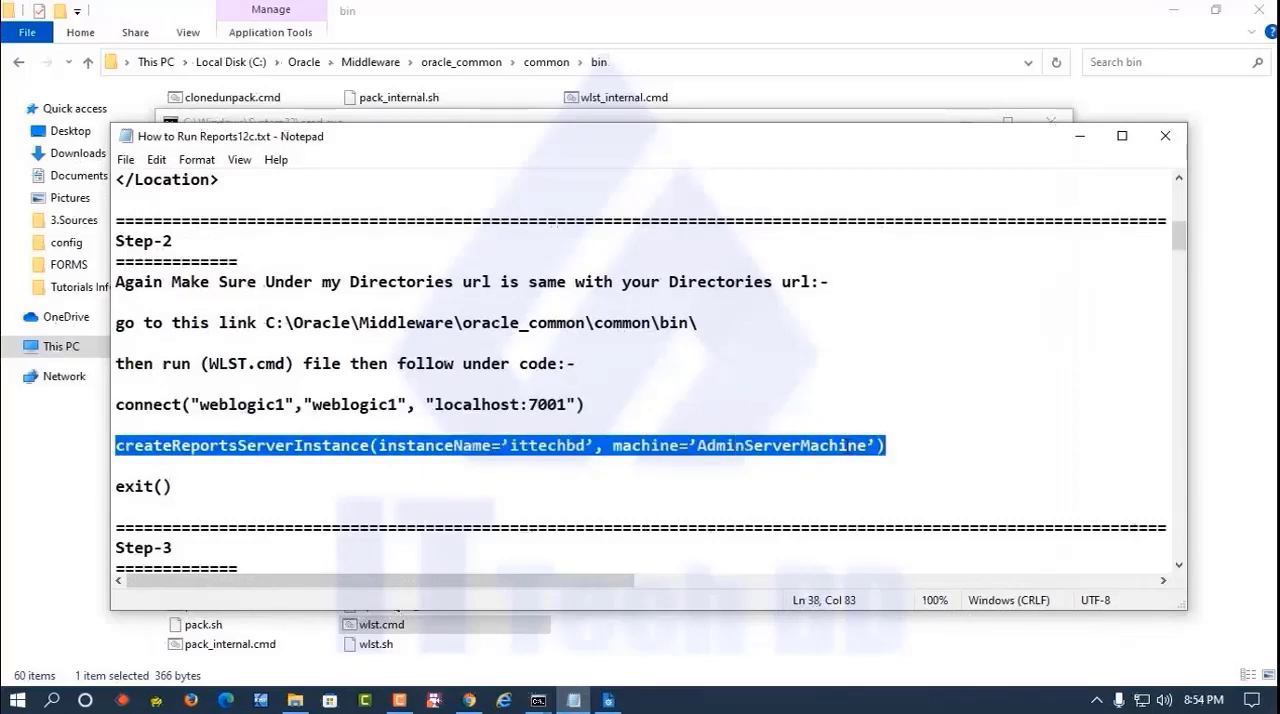
right_click(846, 446)
click(906, 222)
click(1079, 136)
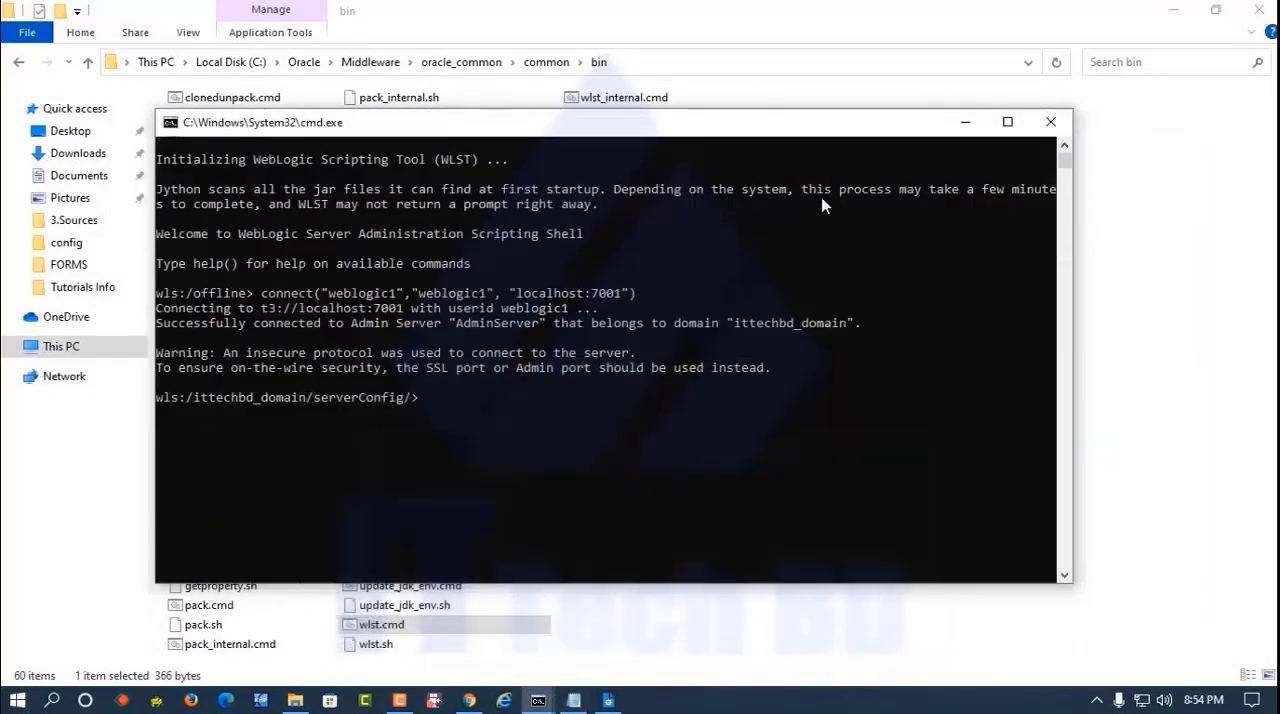
- Paste and run the createReportsServerInstance command in WLST with instanceName ittechbd and machine AdminServerMachine
right_click(736, 128)
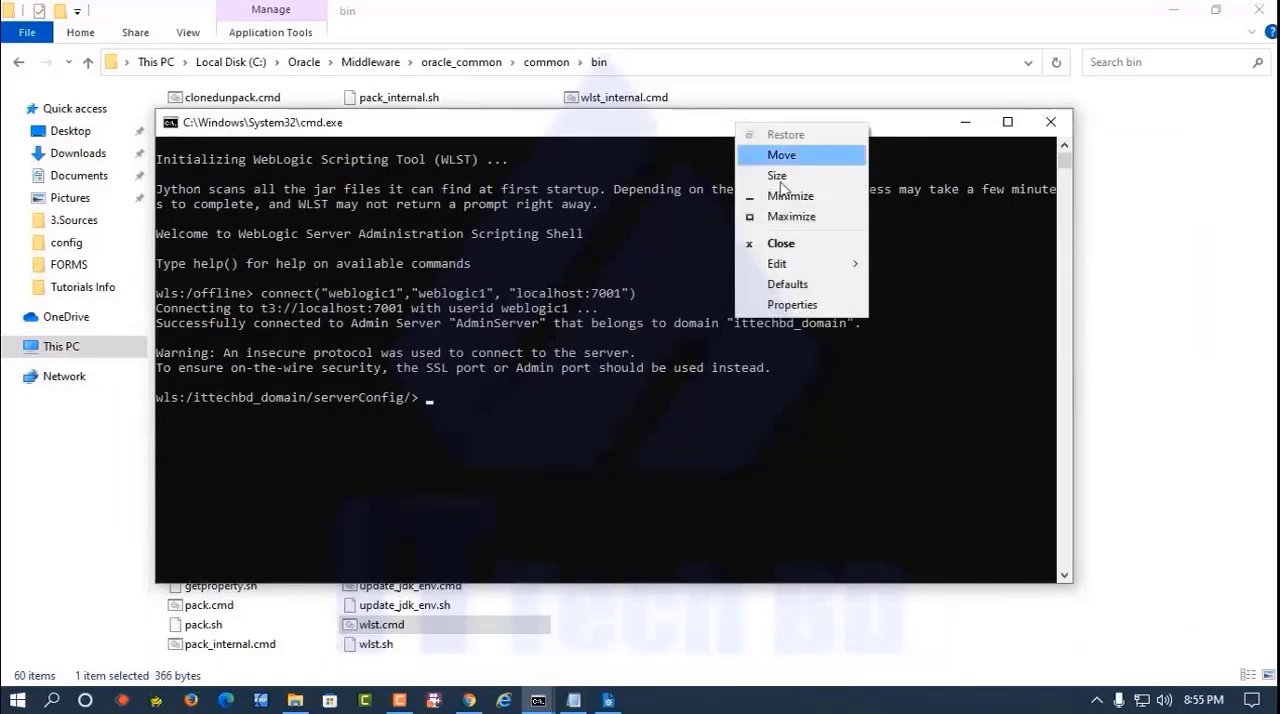
mouse_move(820, 264)
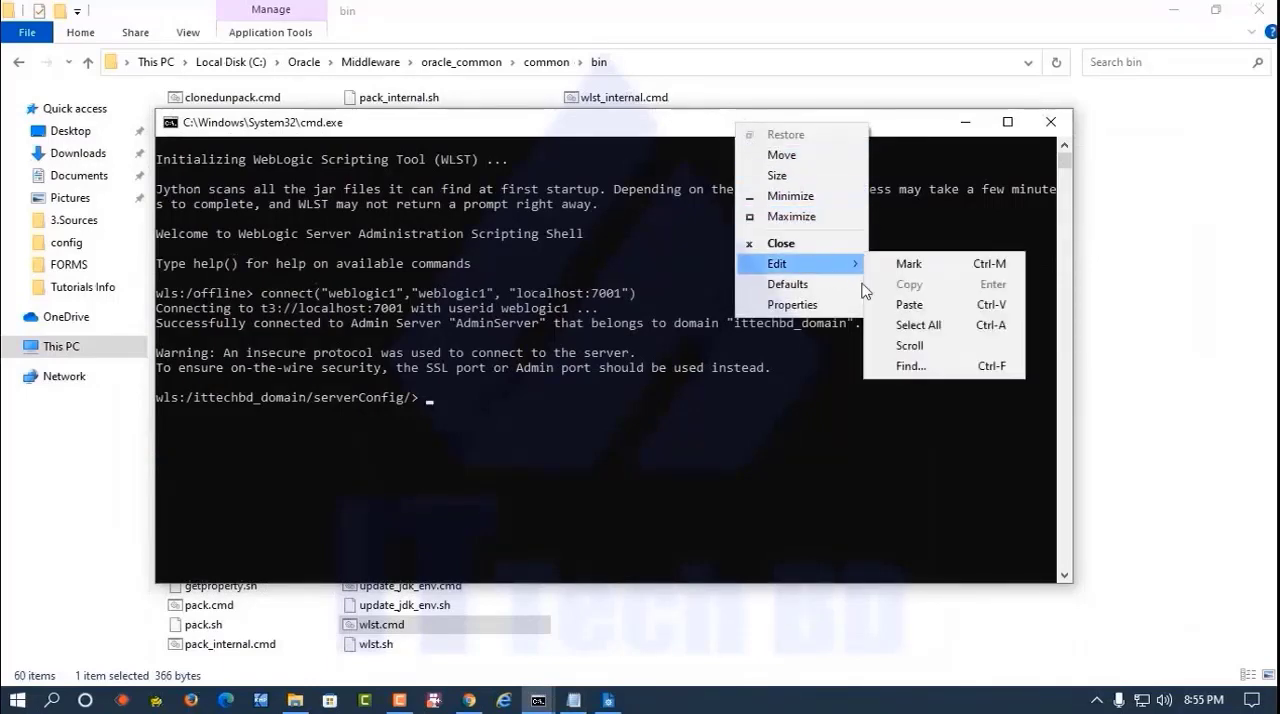
click(927, 308)
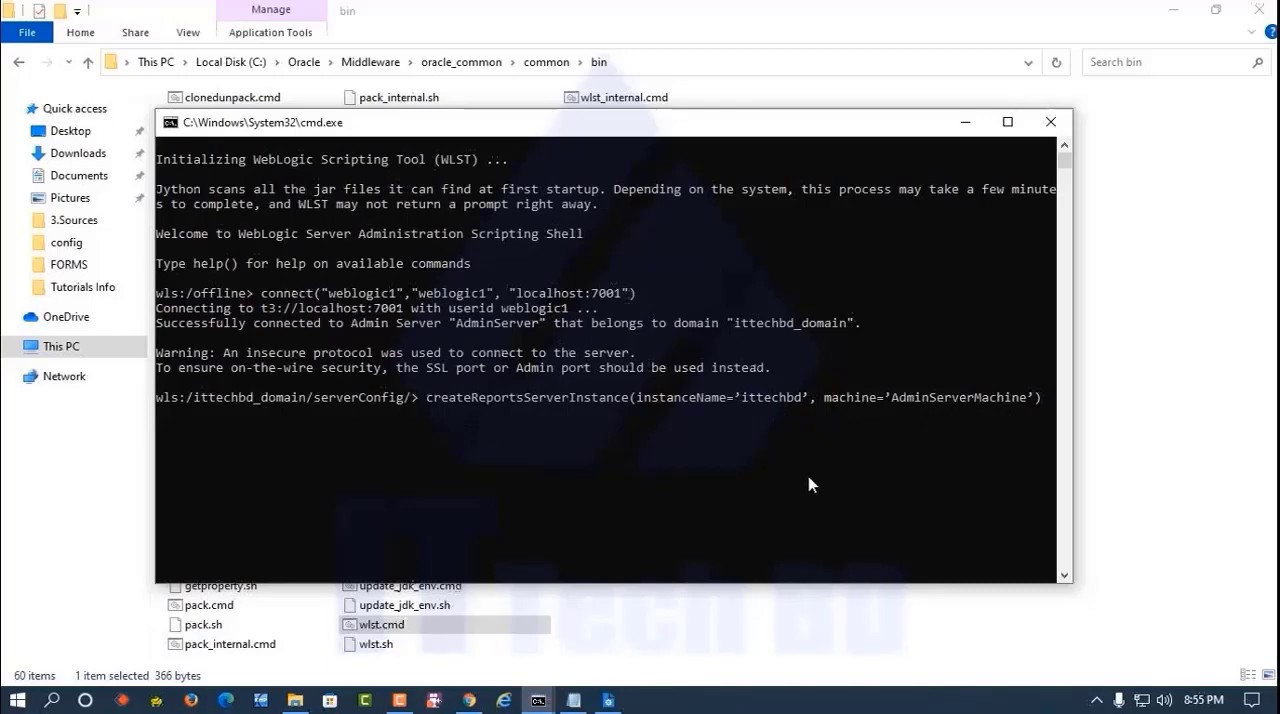
key(Return)
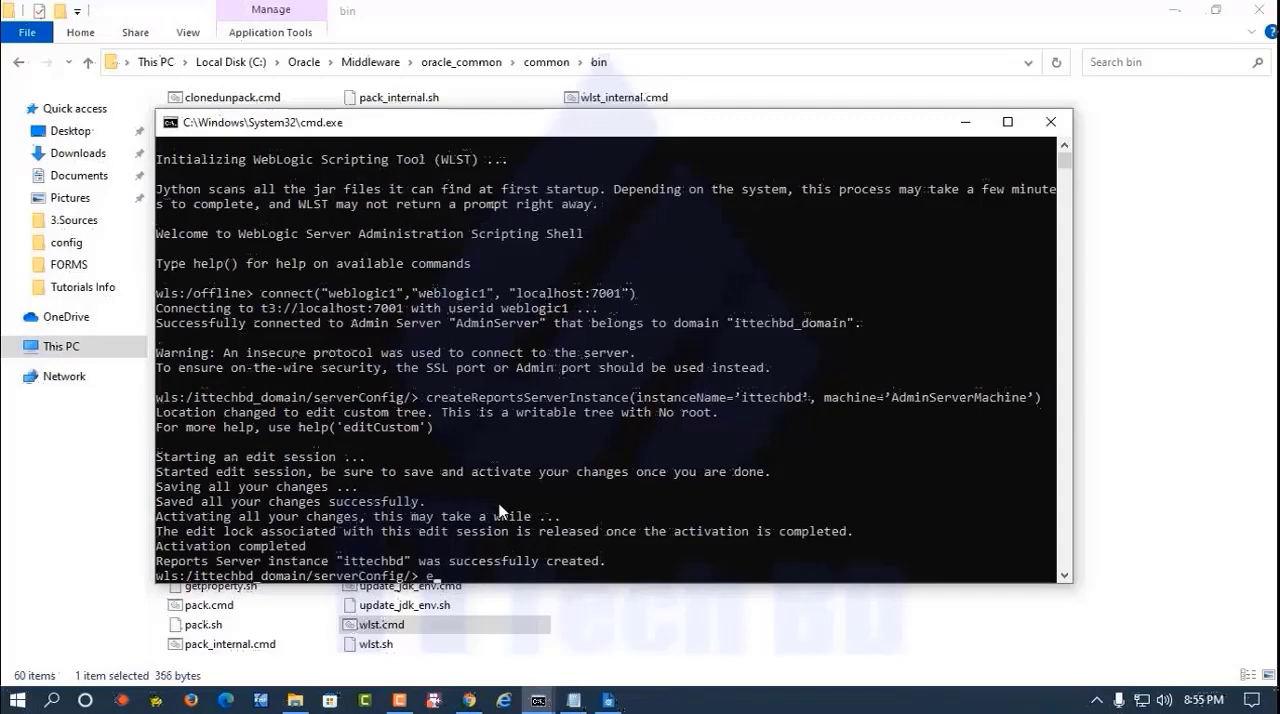
- End the WLST session with exit() and minimize the File Explorer window
text(xit())
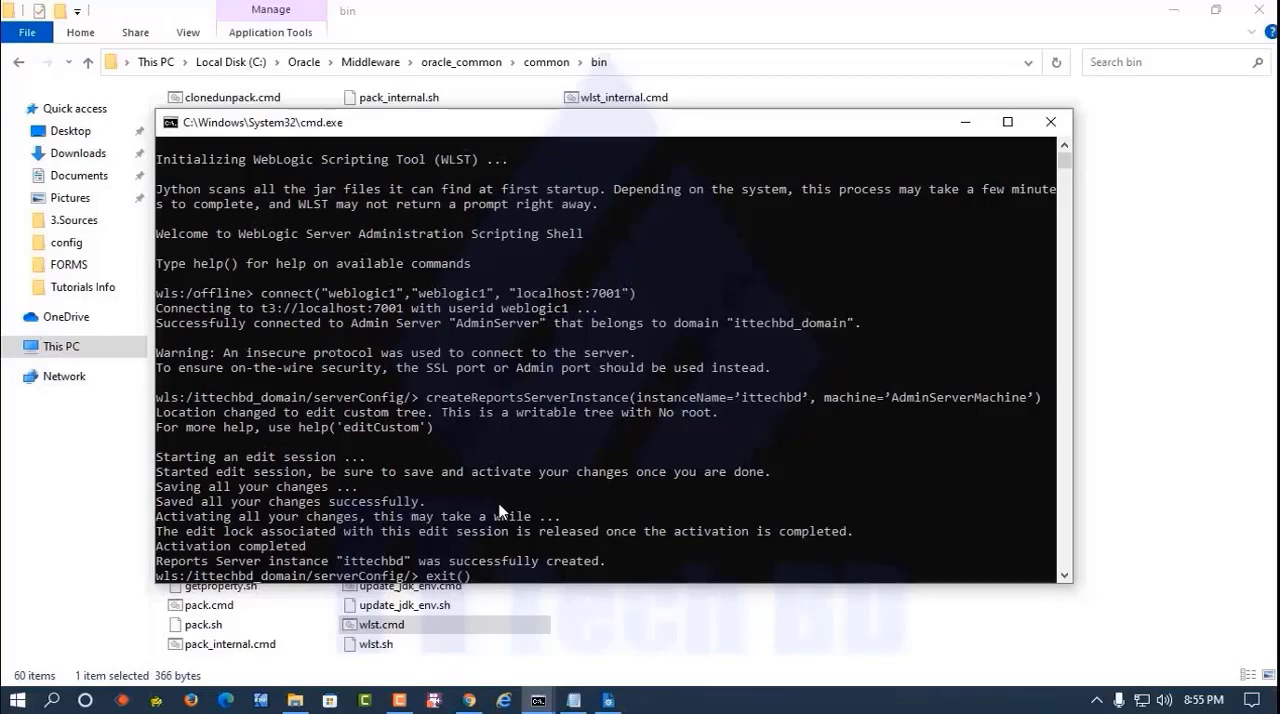
key(Return)
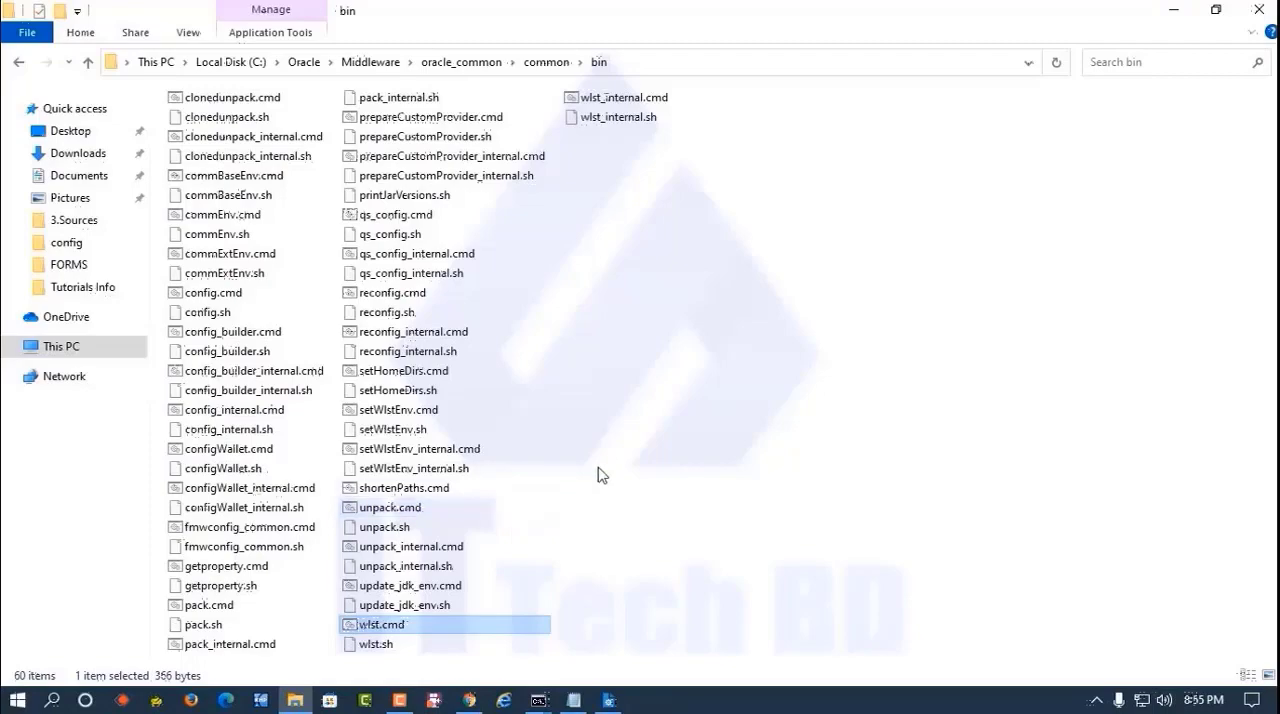
click(1170, 9)
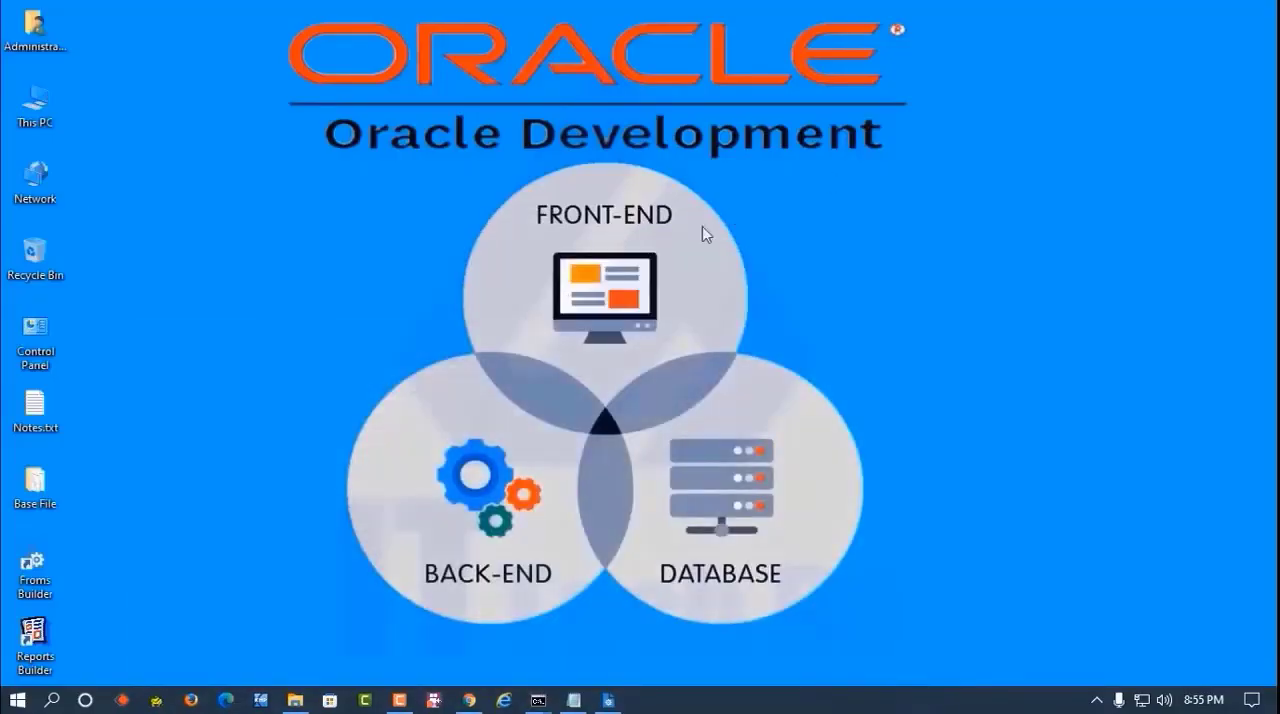
- Read Step-3 in How to Run Reports12c.txt, checking the WebLogic login URL and the navigation path below it
click(573, 700)
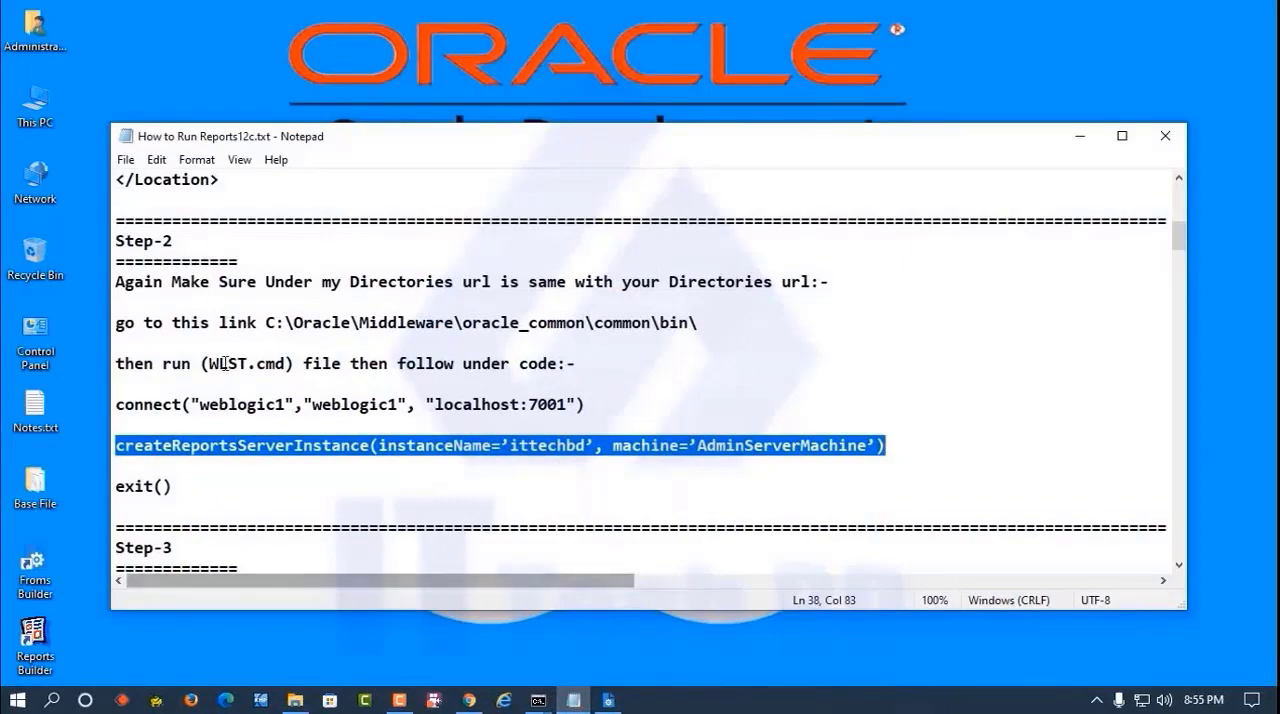
scroll(225, 364, down, 1)
scroll(226, 400, down, 1)
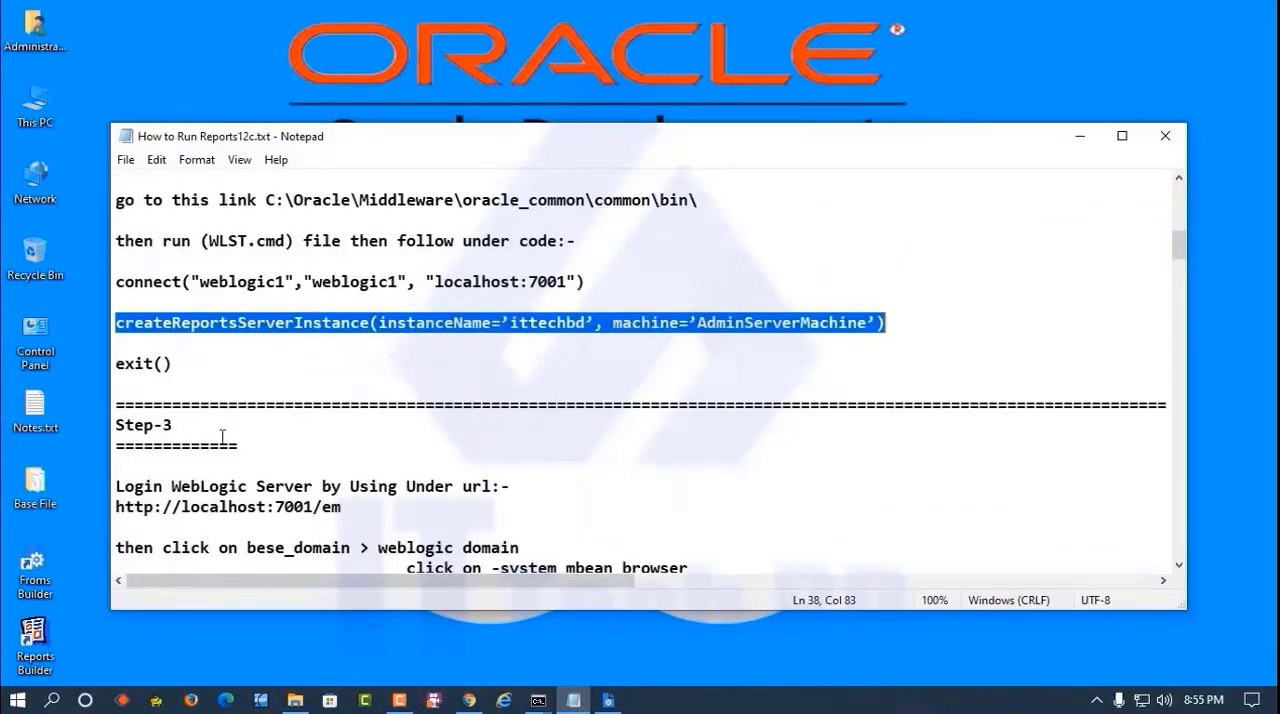
click(206, 428)
scroll(240, 422, down, 2)
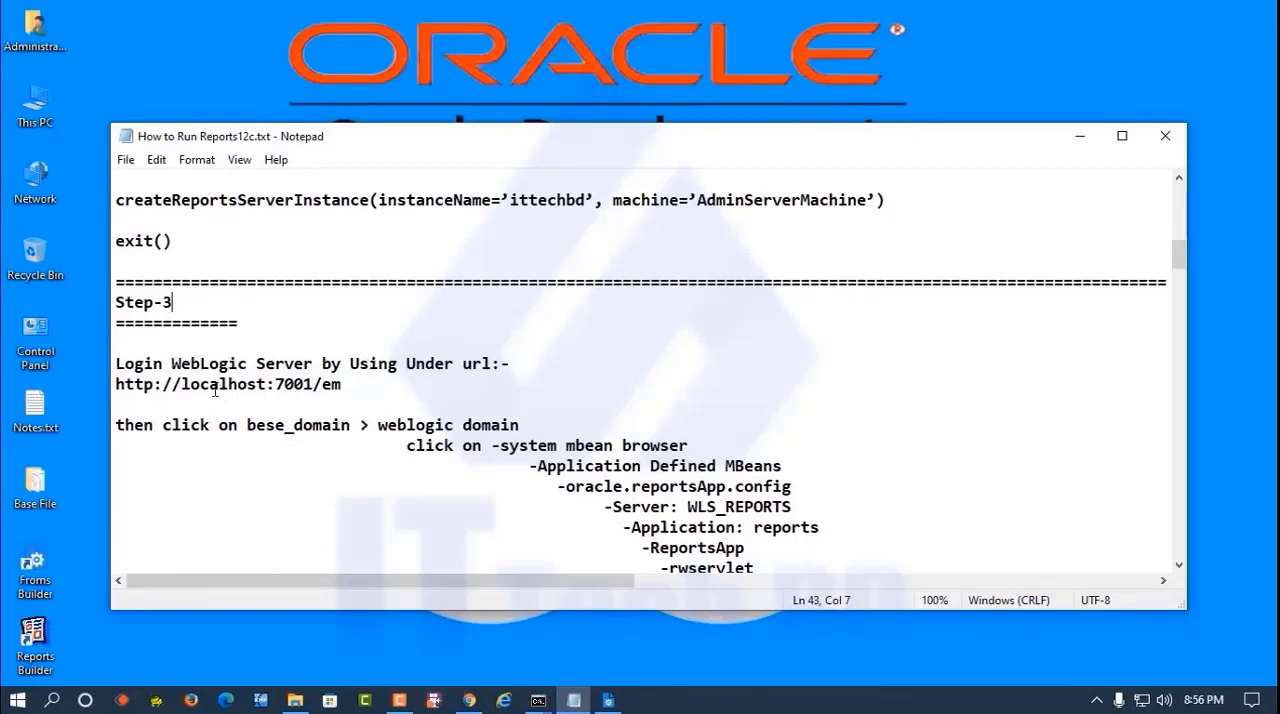
drag(342, 385, 116, 384)
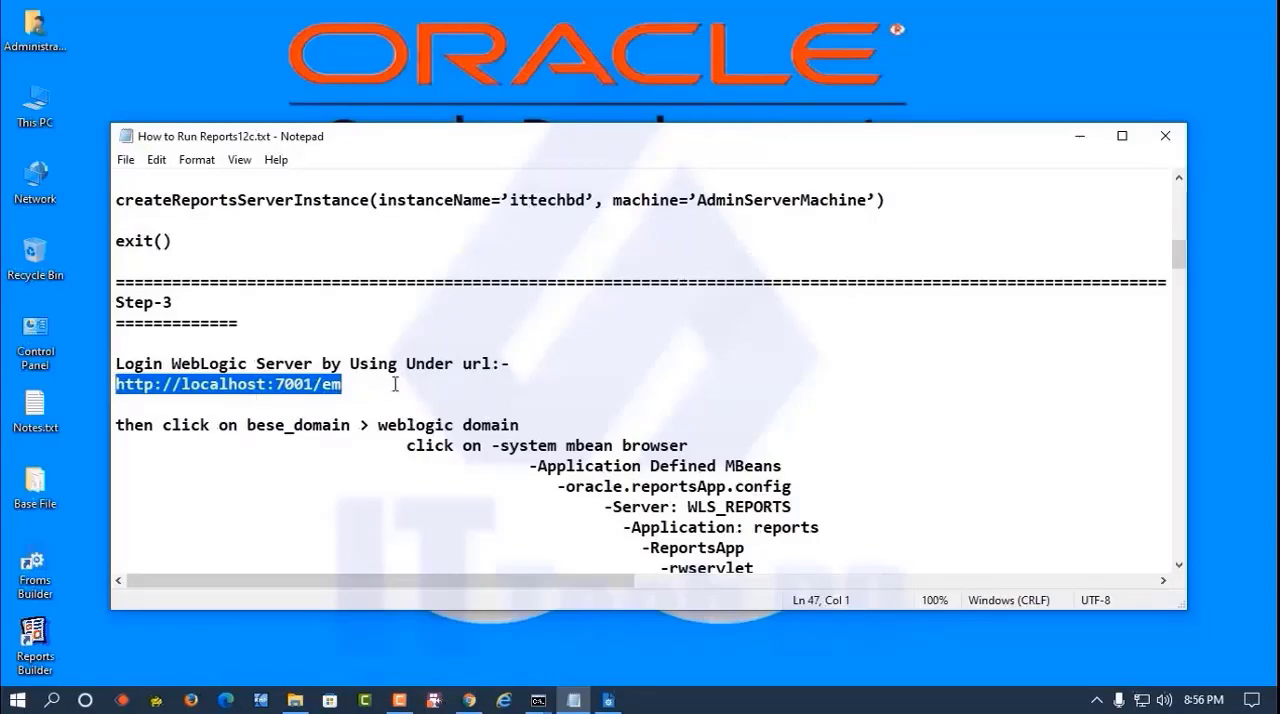
scroll(392, 384, down, 1)
click(1080, 136)
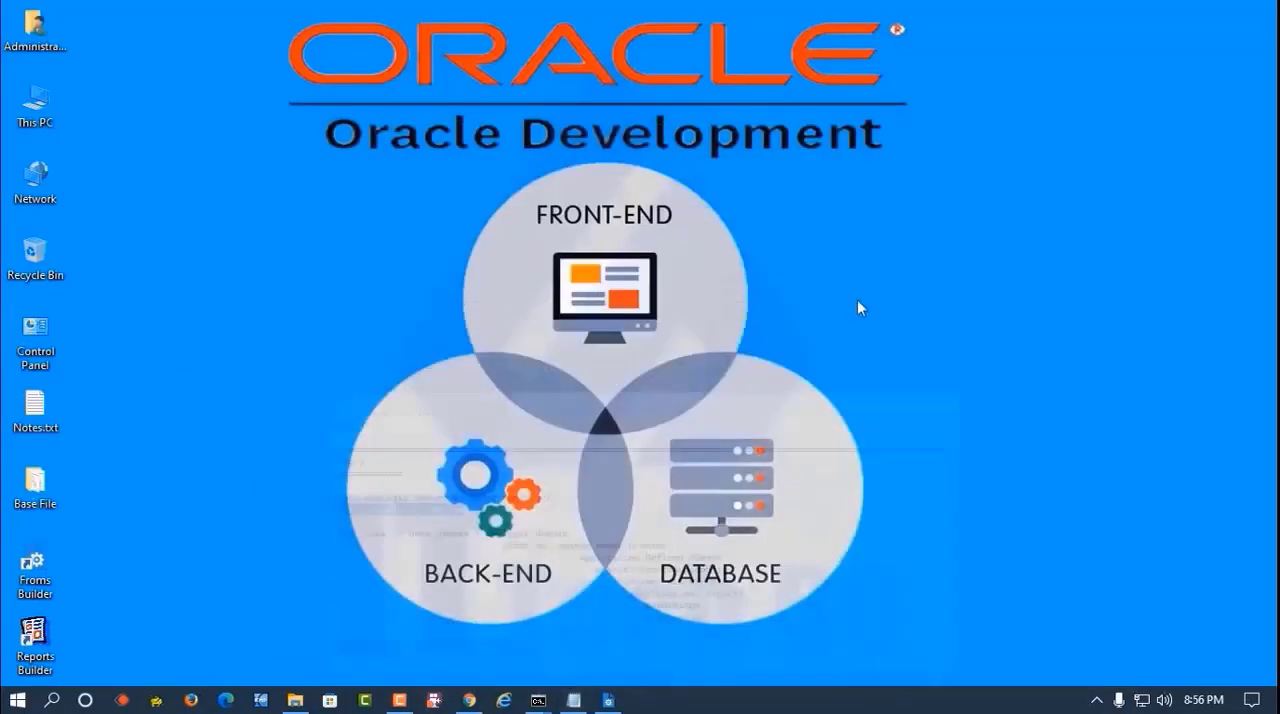
- Switch to Chrome, dismiss the page-expired notice in Enterprise Manager, and check the signed-in account's options
click(469, 700)
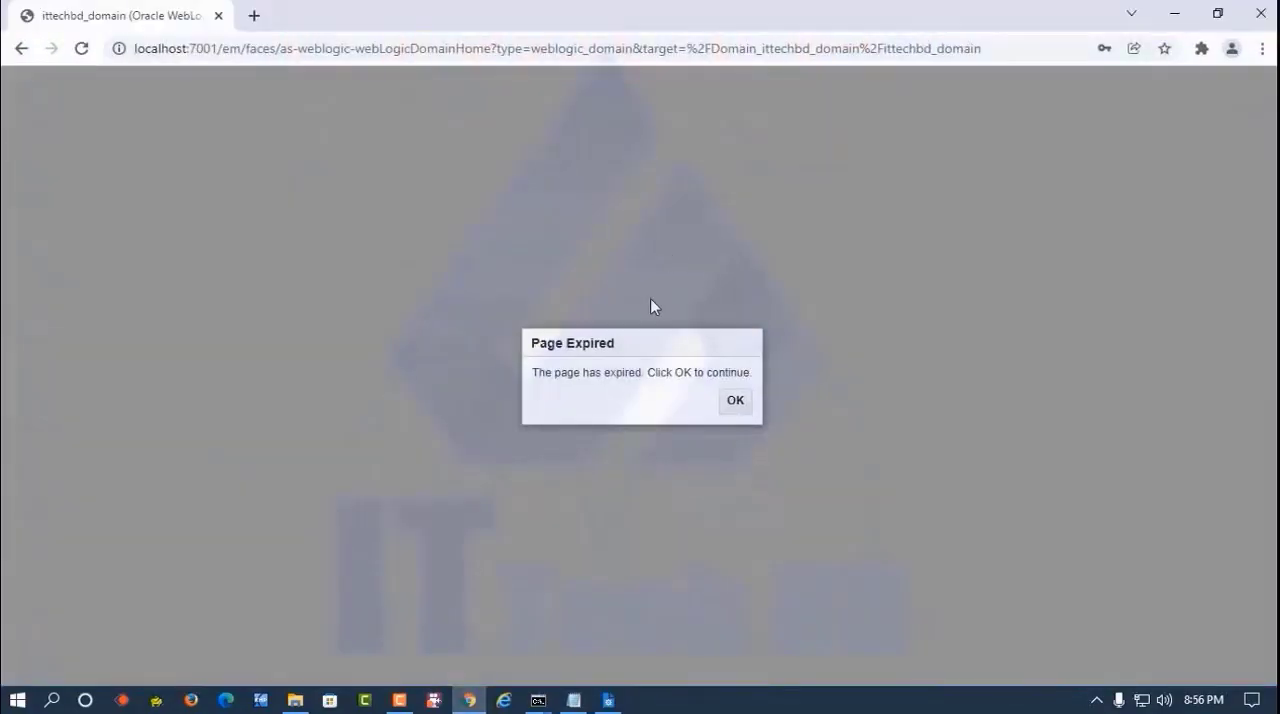
click(736, 402)
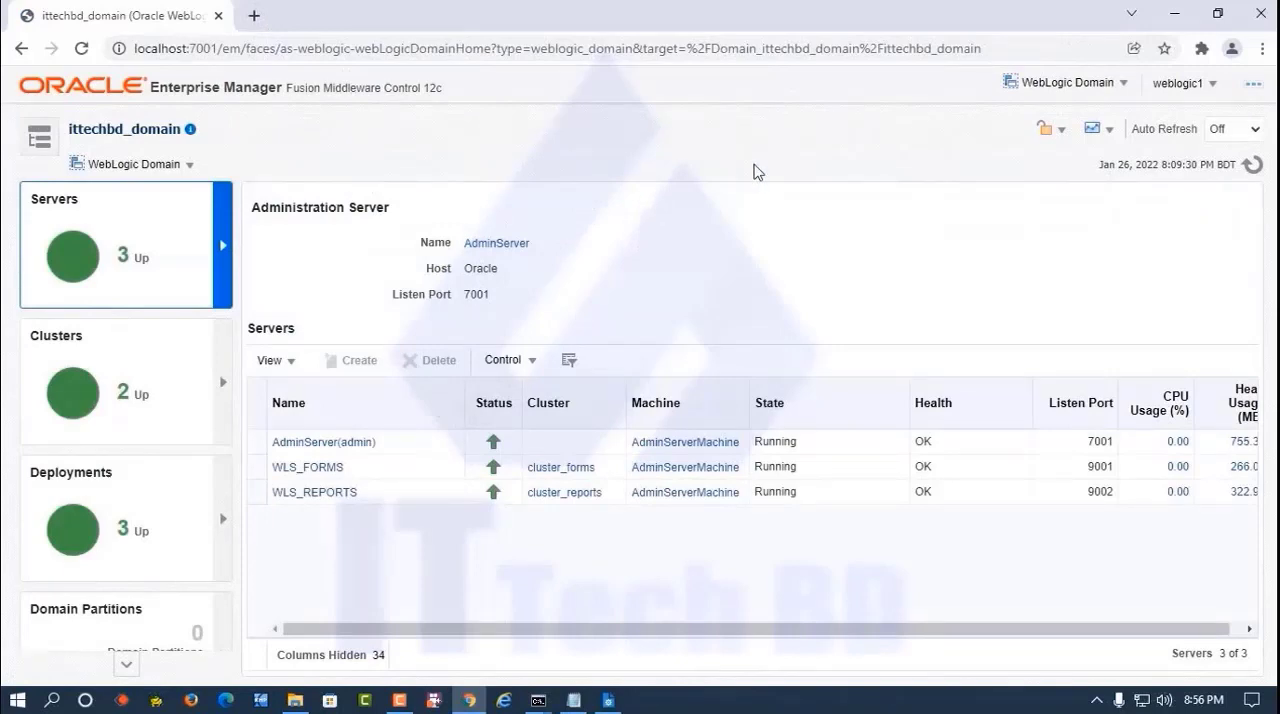
click(1214, 84)
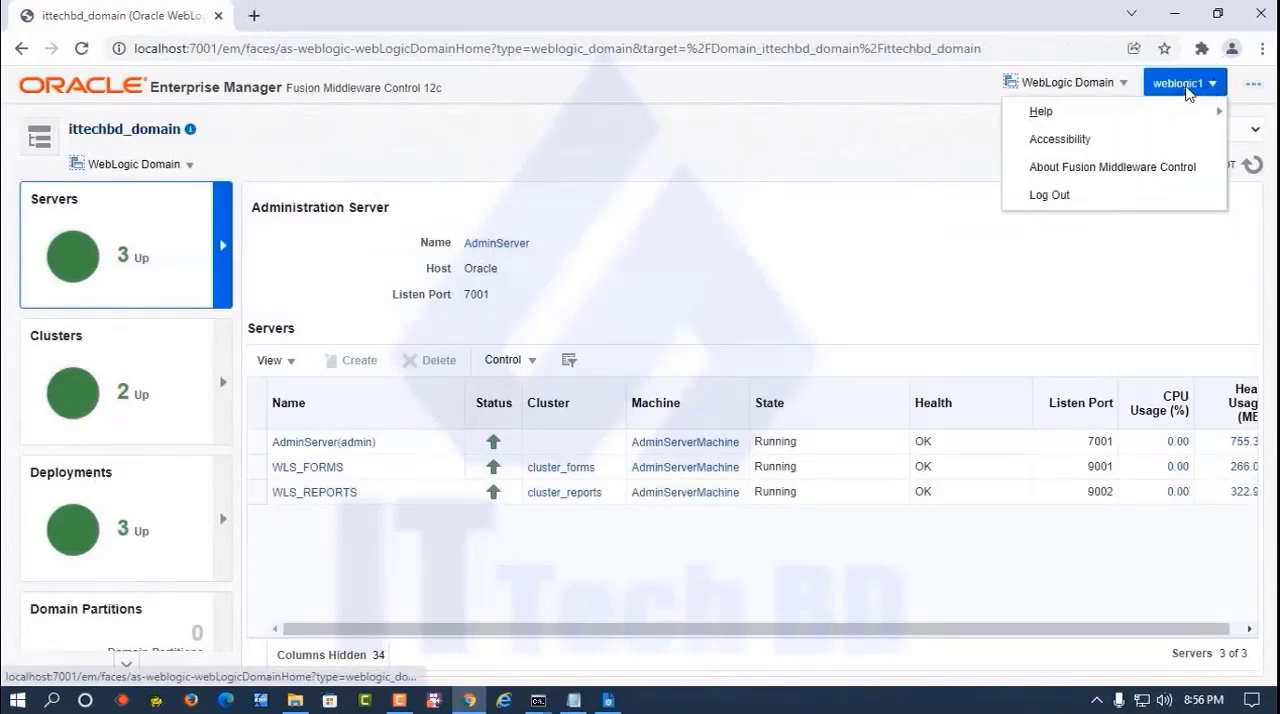
click(738, 109)
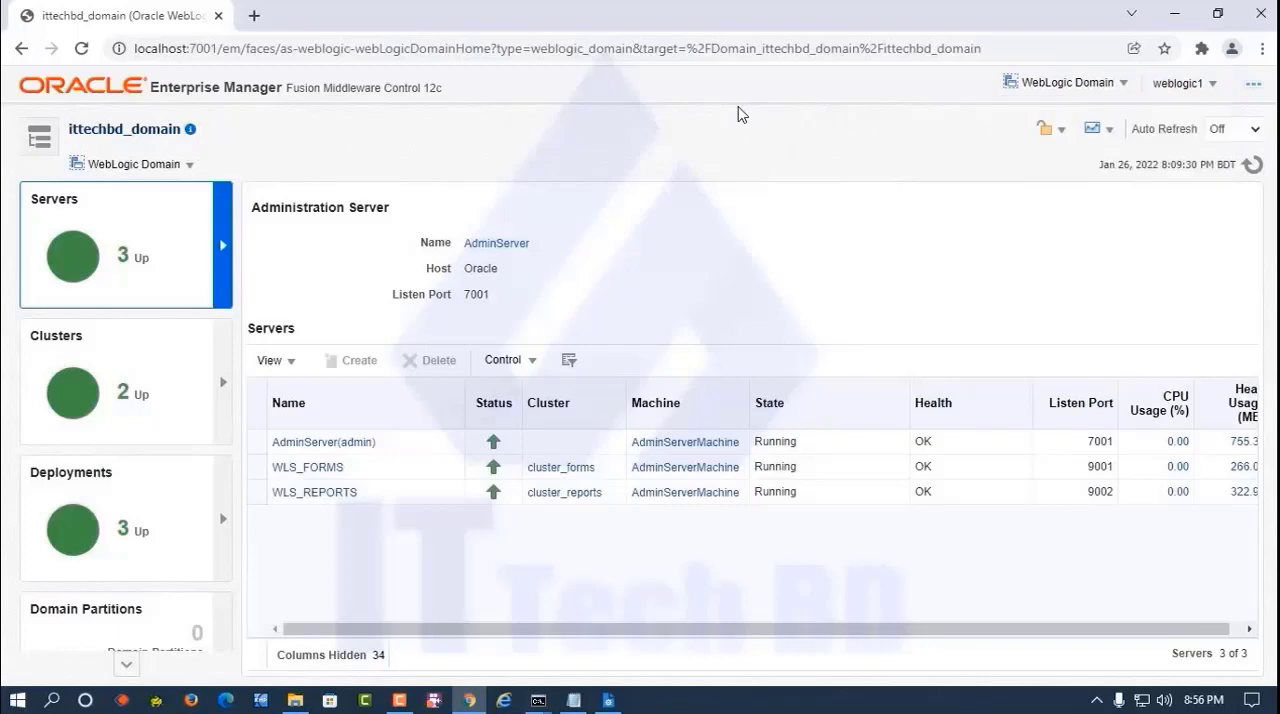
- In Step-3 of How to Run Reports12c.txt, replace bese with ittechbd in the domain name and save the file
click(574, 700)
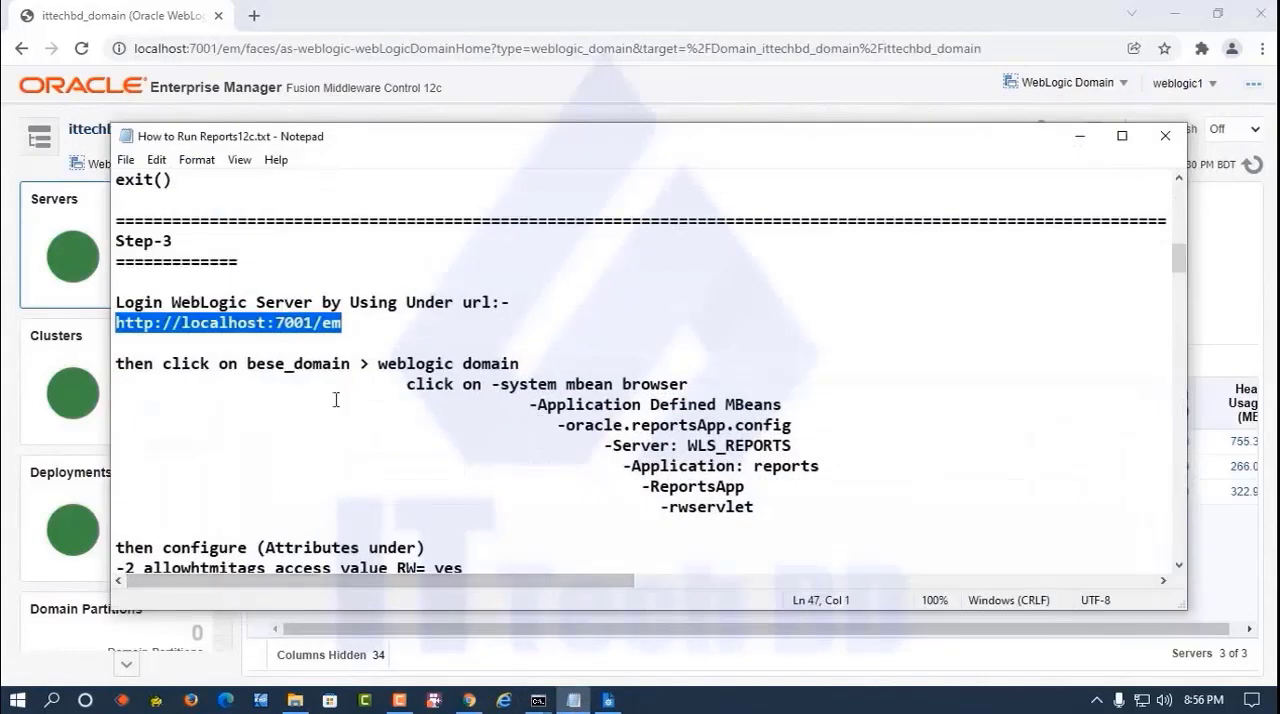
scroll(209, 407, down, 1)
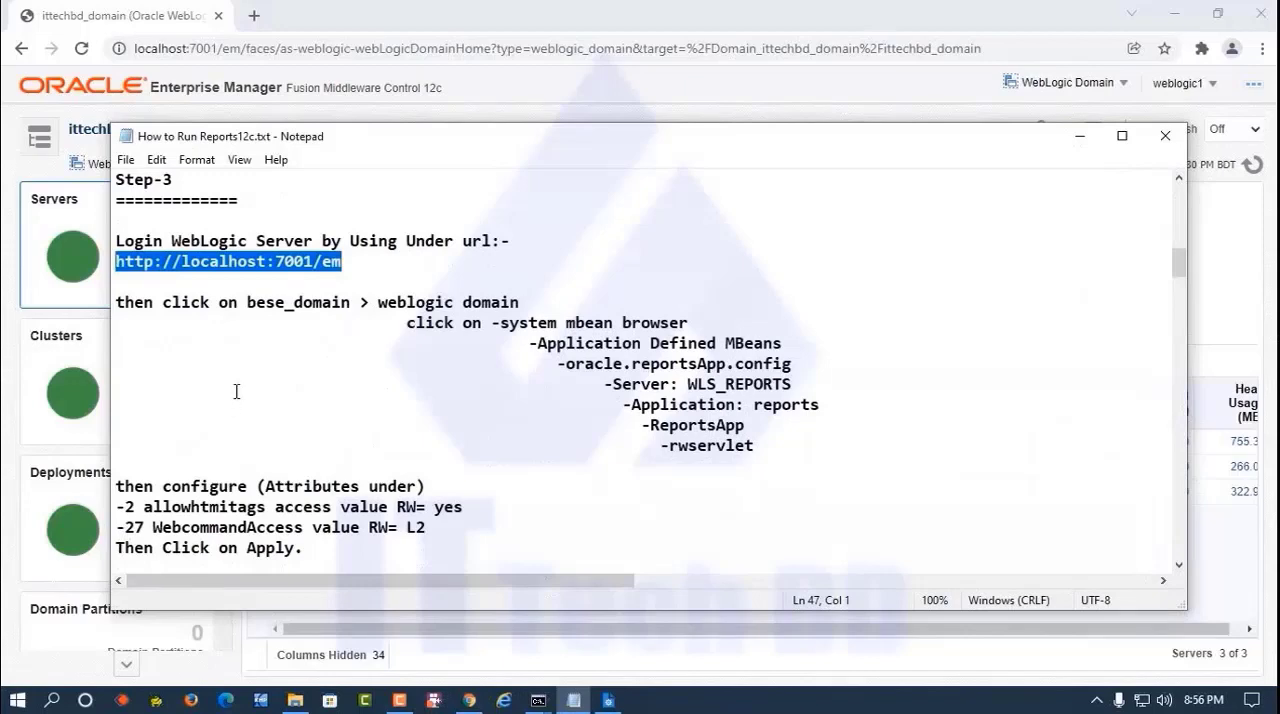
click(531, 301)
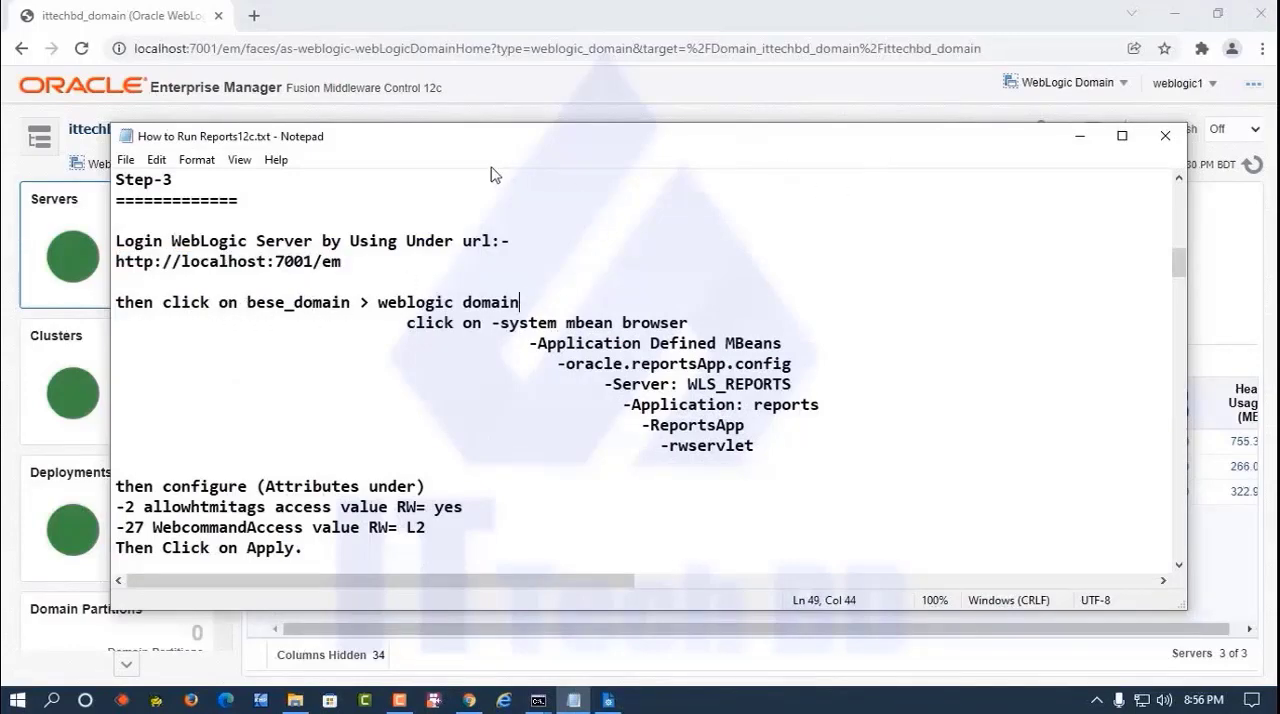
drag(484, 142, 652, 179)
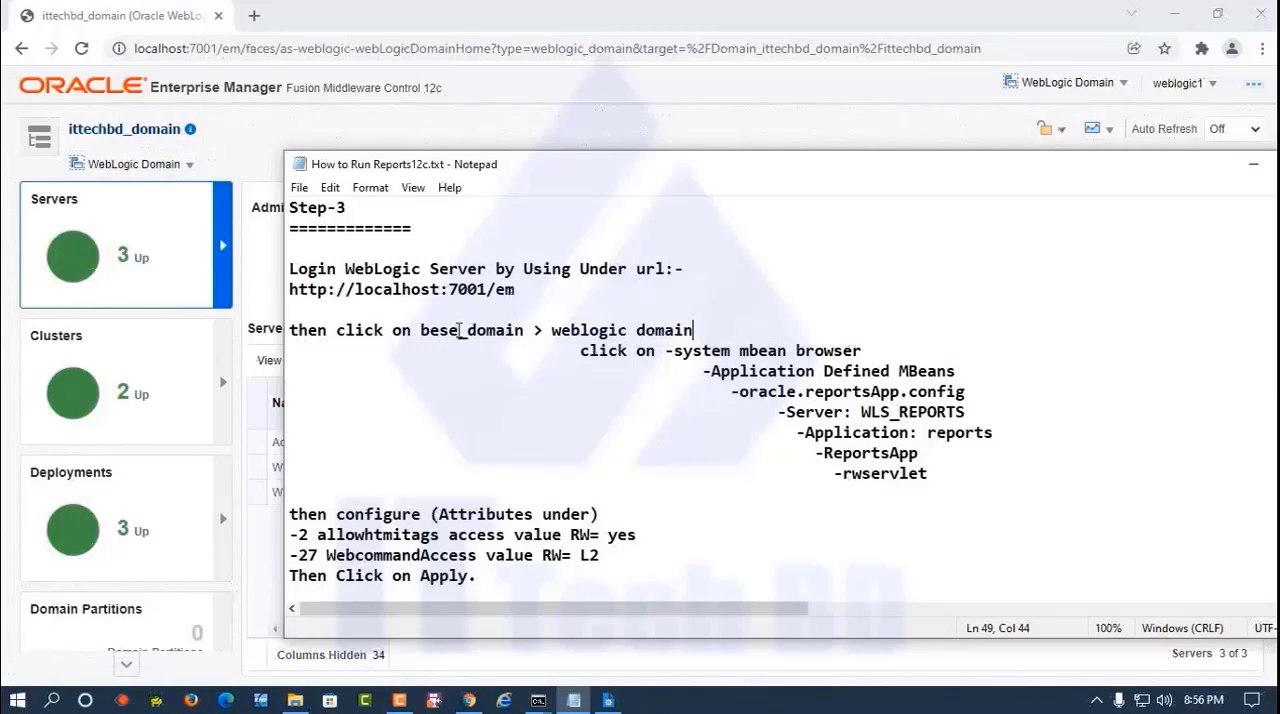
drag(460, 331, 420, 331)
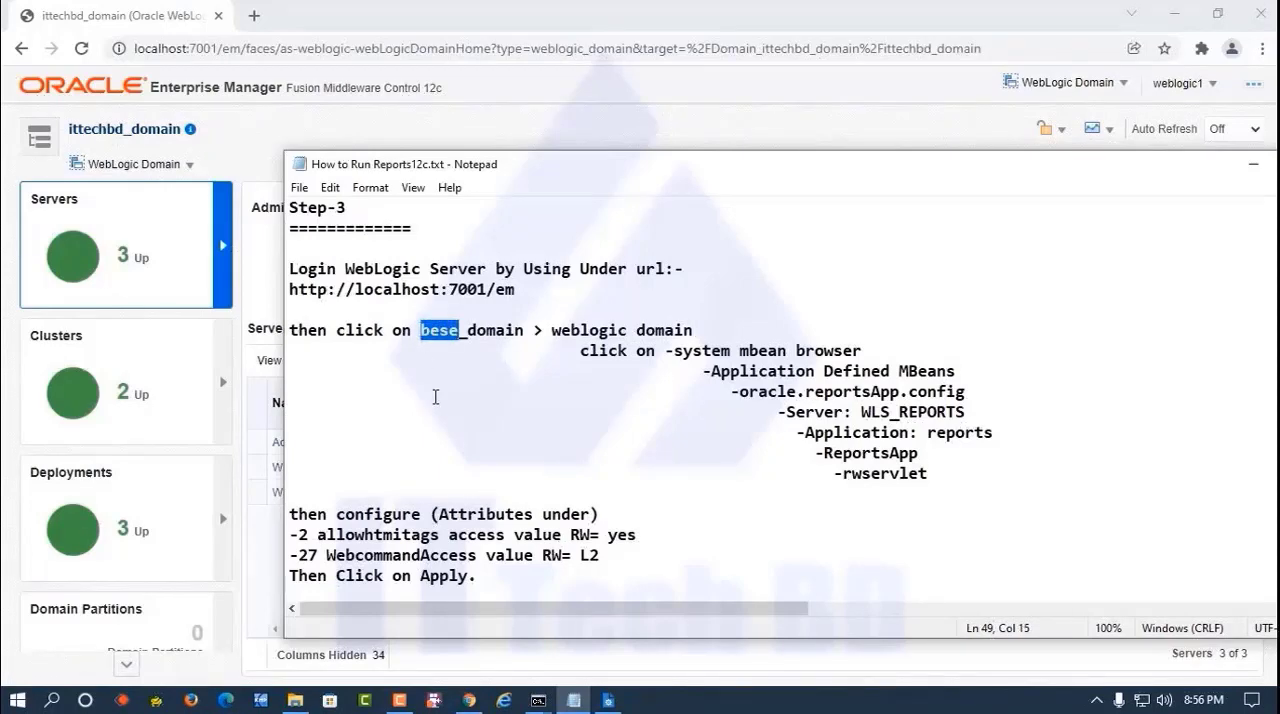
text(it)
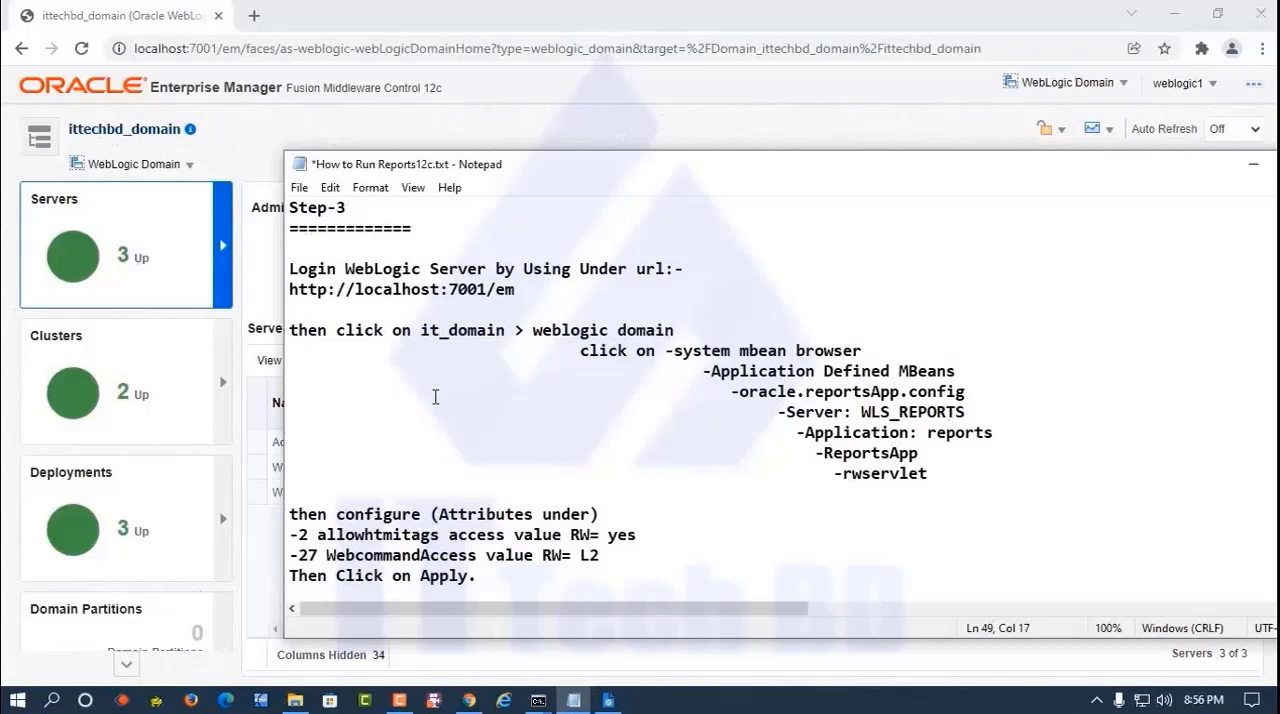
text(techbd)
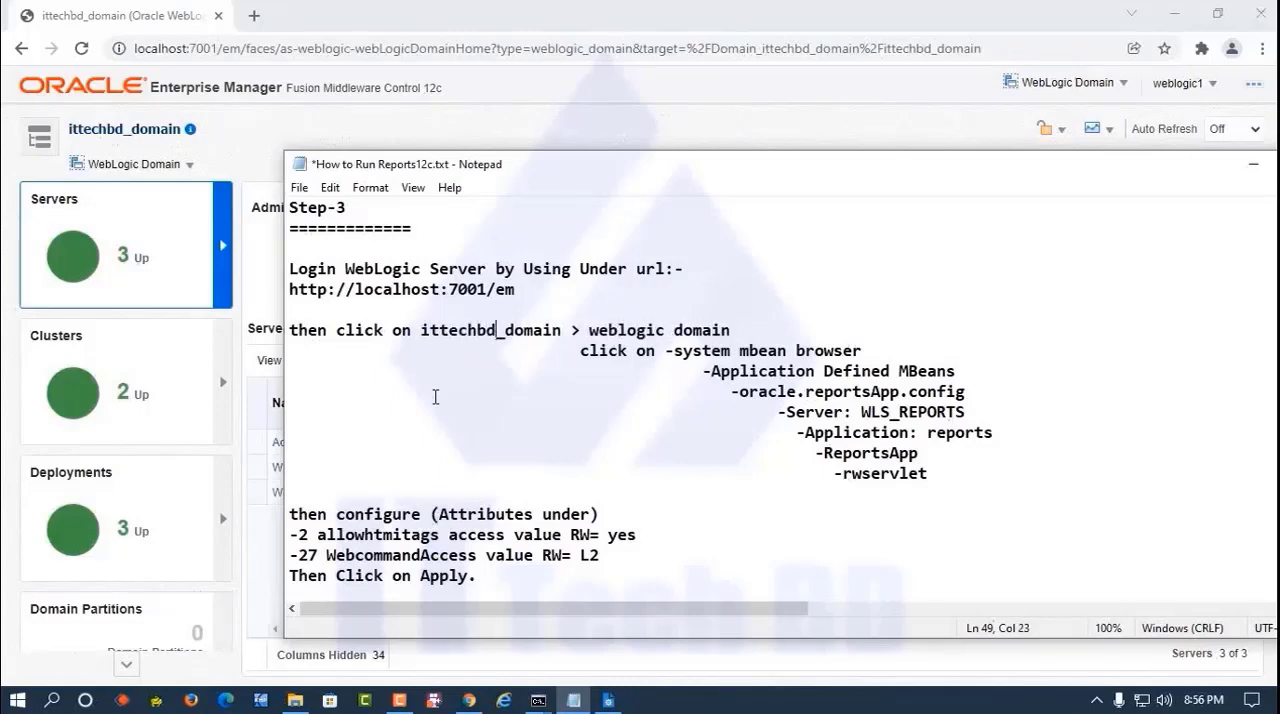
key(ctrl+s)
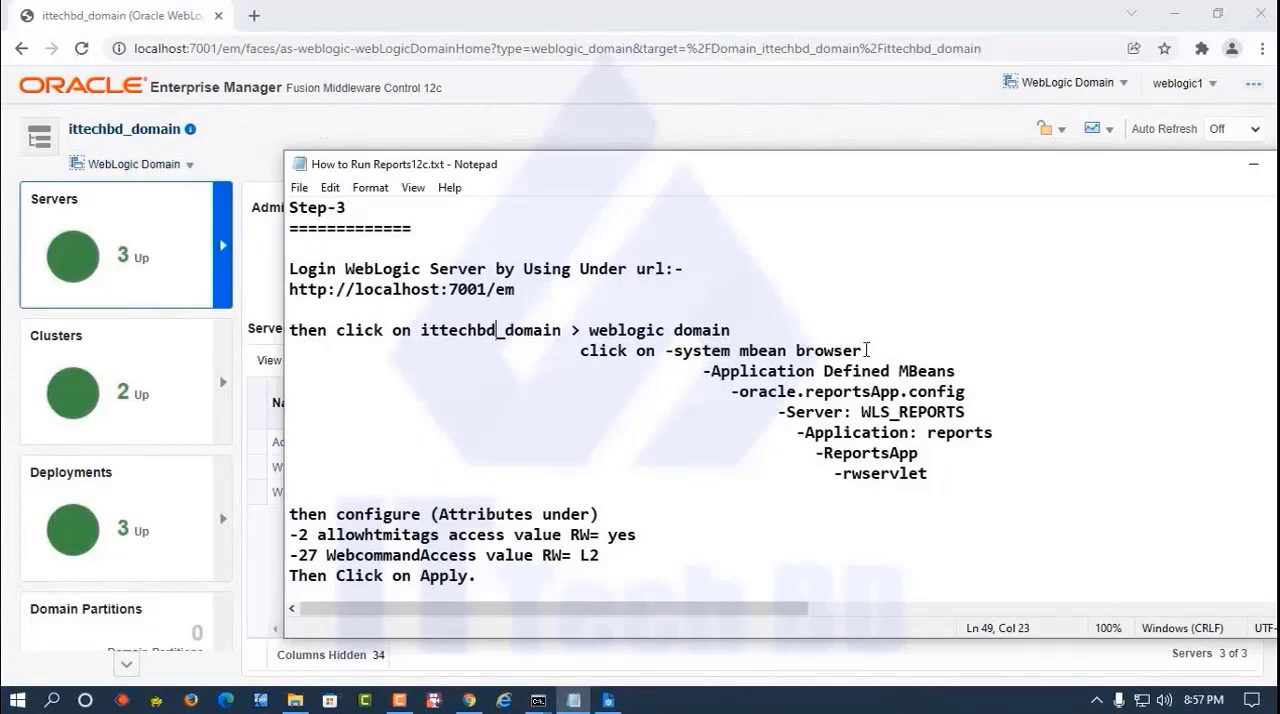
- Open the System MBean Browser for ittechbd_domain in Enterprise Manager
click(190, 166)
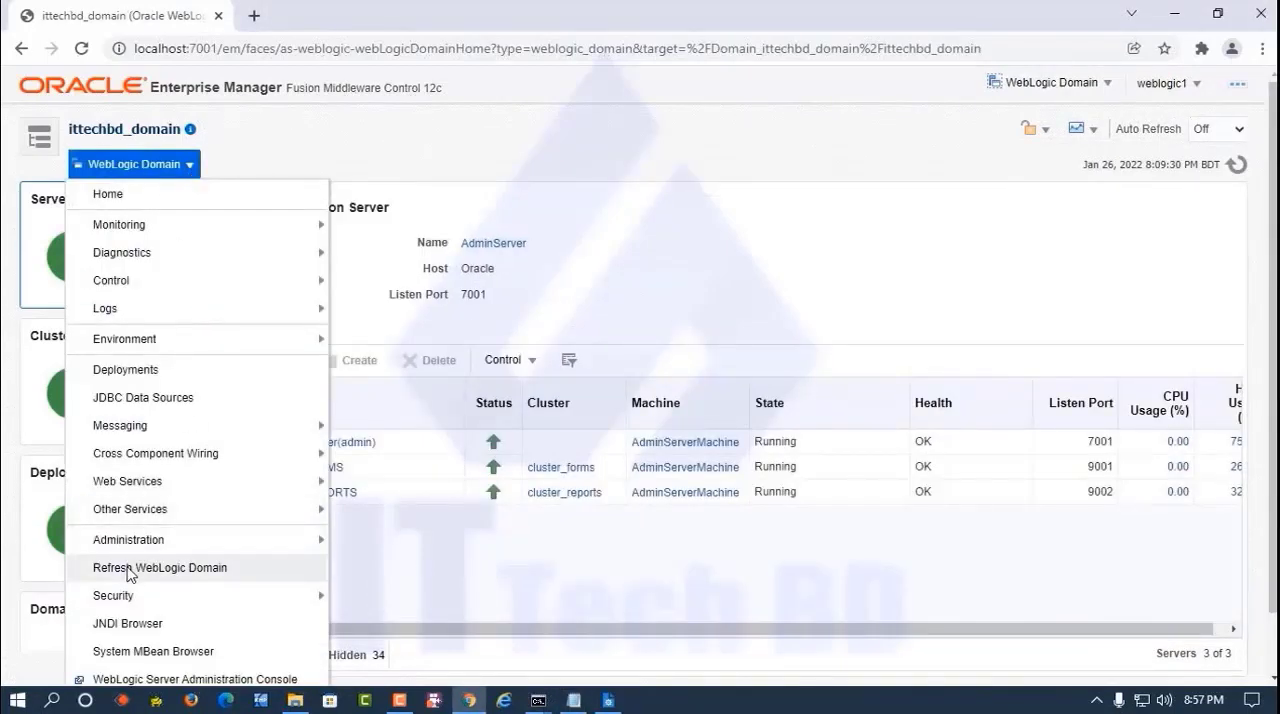
click(168, 652)
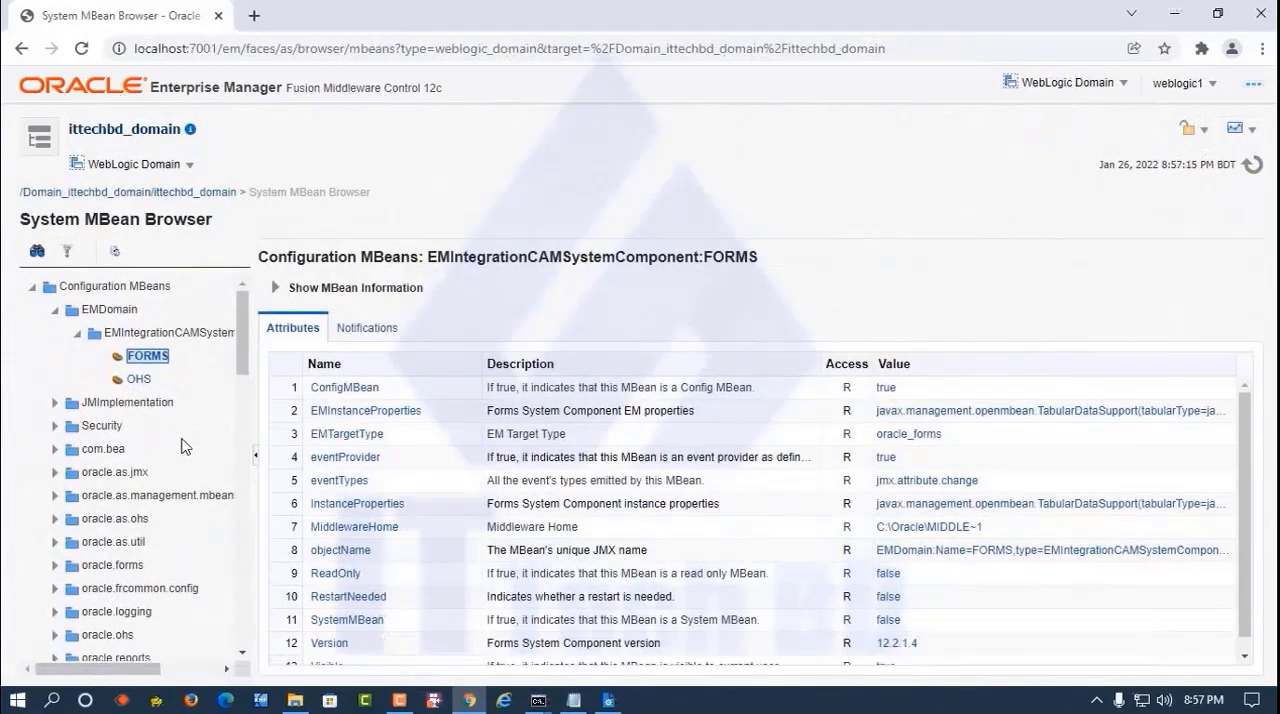
- Find oracle.reportsApp.config under Application Defined MBeans in the MBean tree and expand it
scroll(184, 446, down, 2)
click(573, 700)
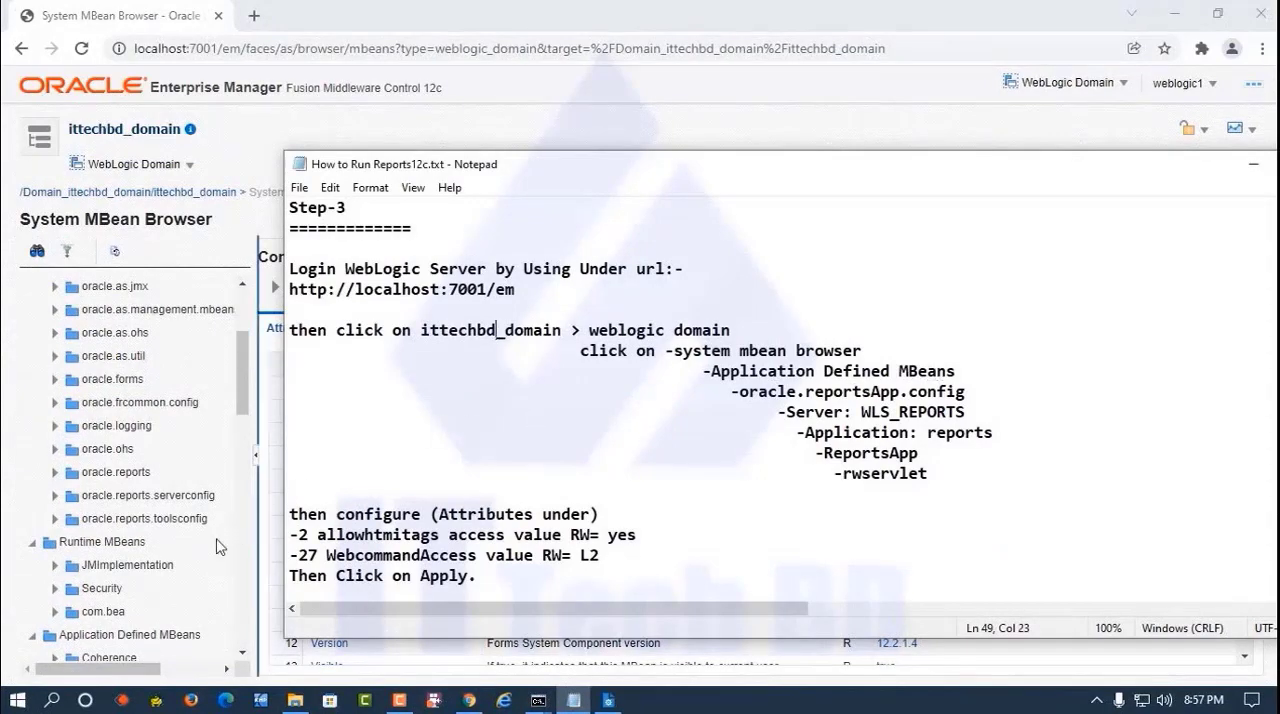
scroll(158, 556, down, 2)
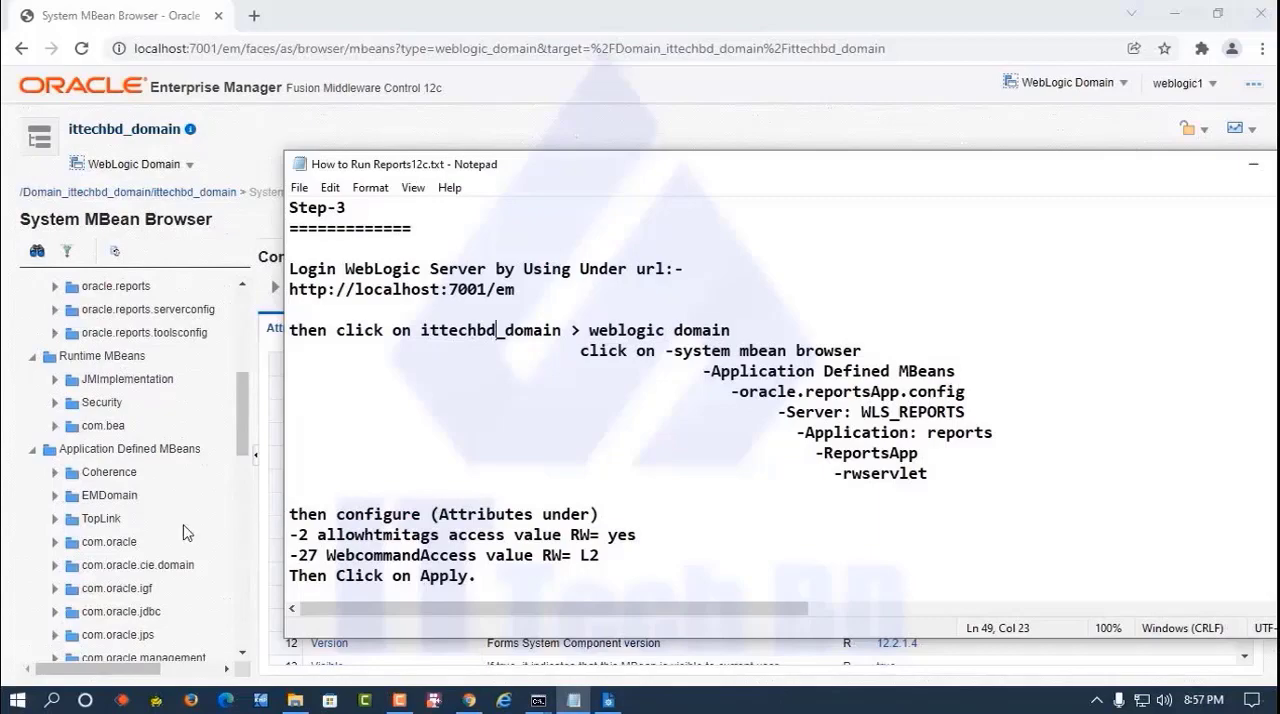
scroll(183, 531, down, 4)
scroll(183, 531, up, 4)
scroll(146, 486, down, 4)
scroll(150, 500, down, 6)
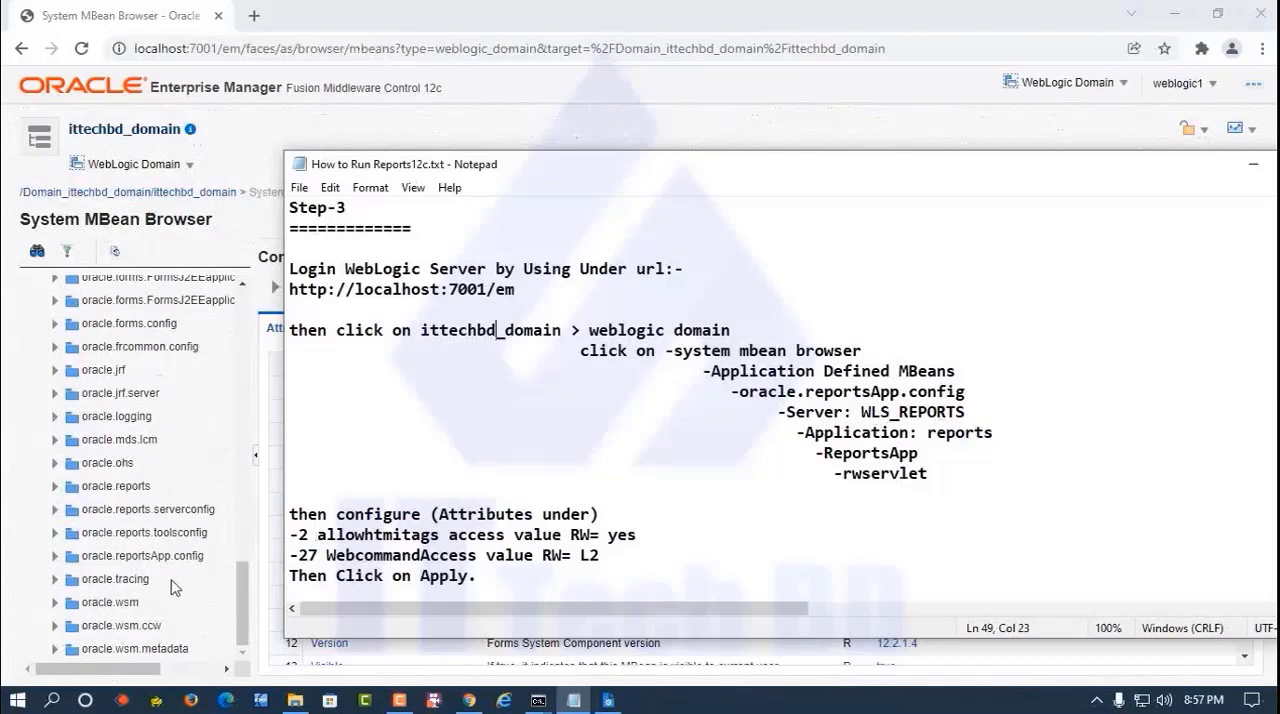
click(53, 567)
click(54, 558)
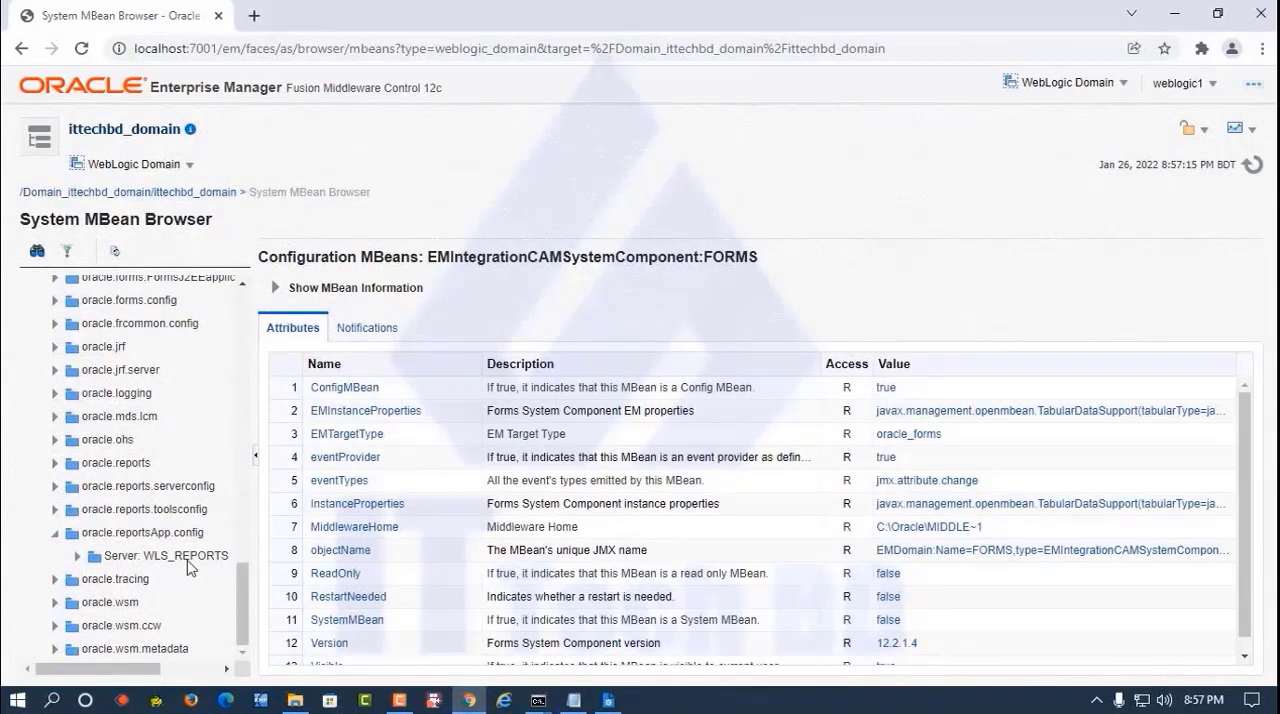
- Following the Step-3 path in the notes, expand Server: WLS_REPORTS and its Application: reports node
click(576, 701)
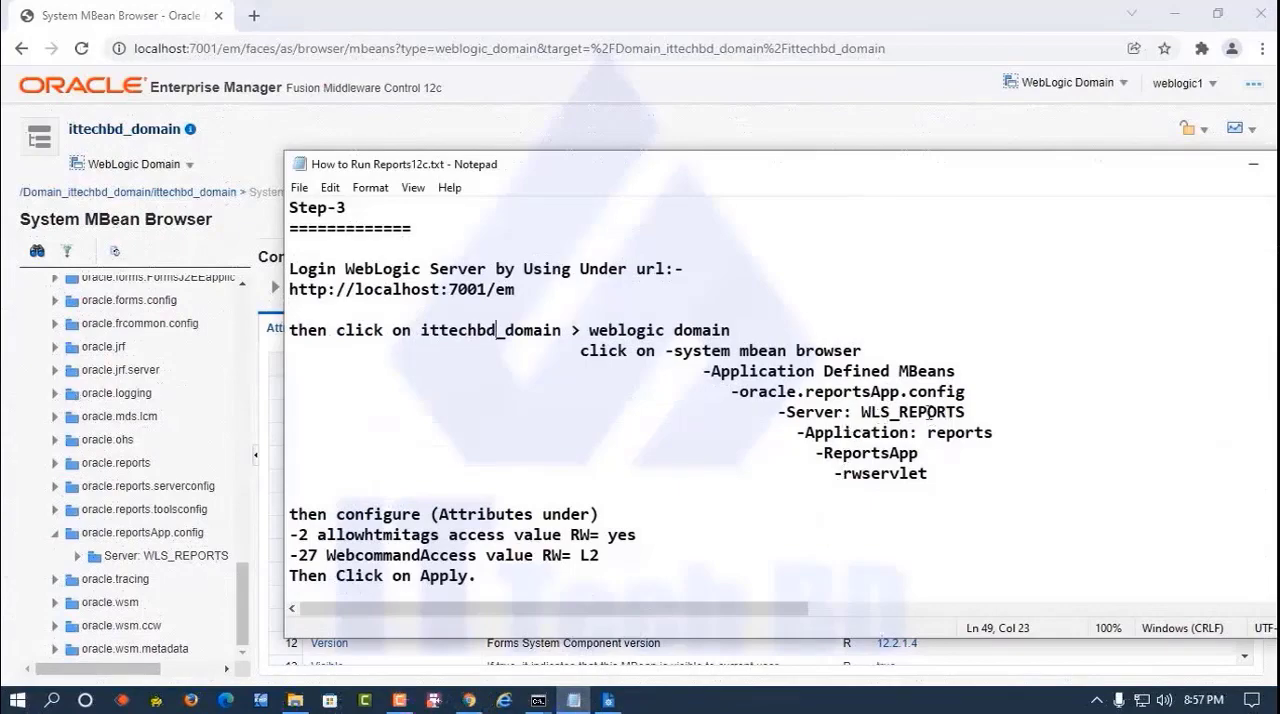
click(122, 564)
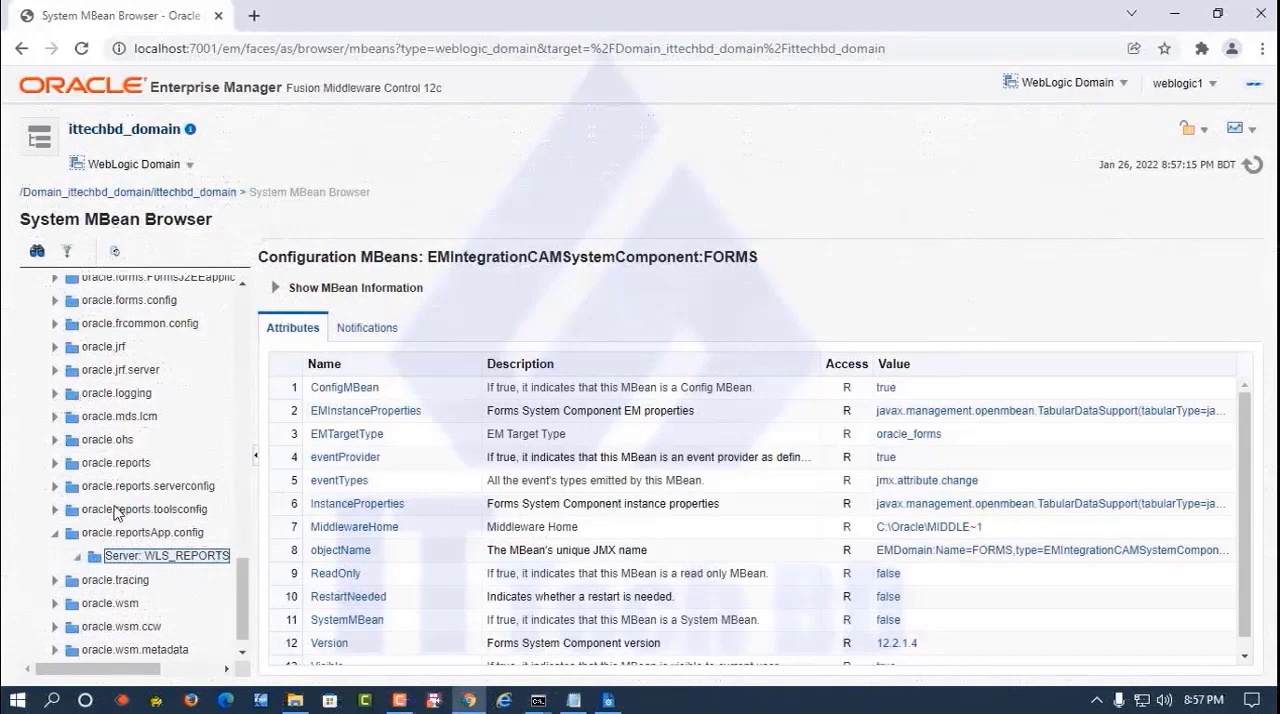
drag(82, 663, 110, 664)
click(575, 703)
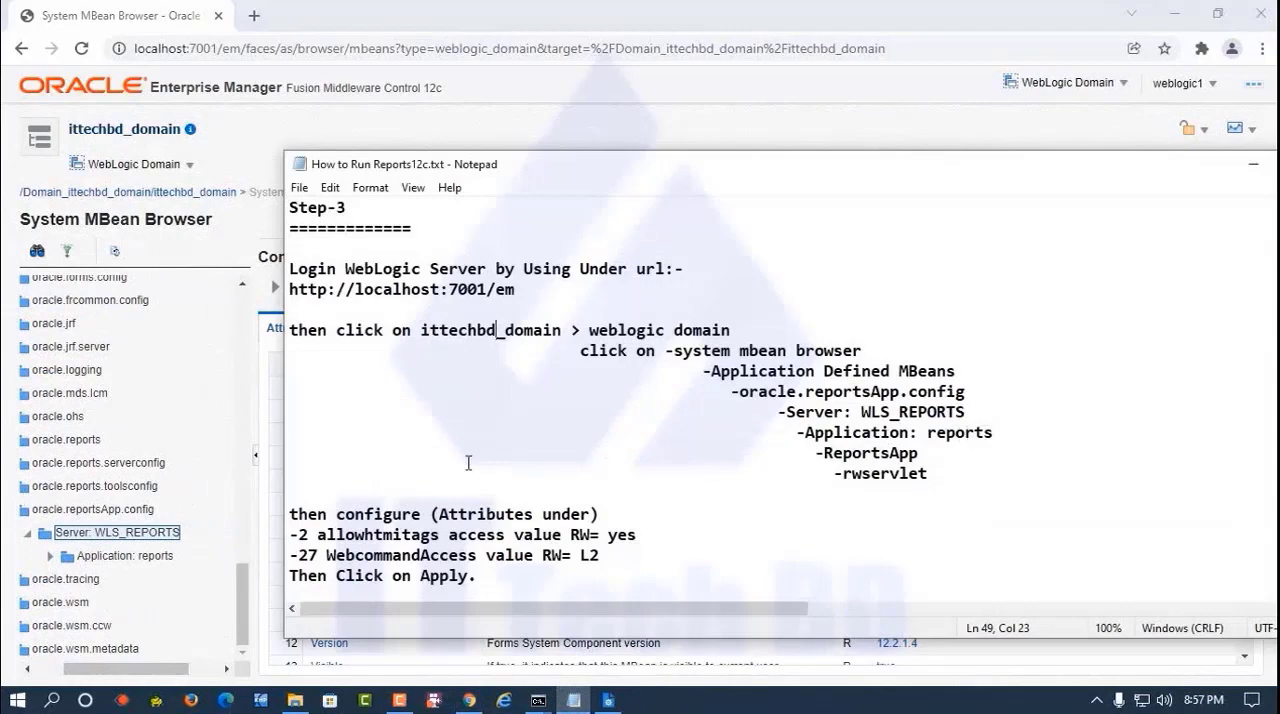
click(55, 563)
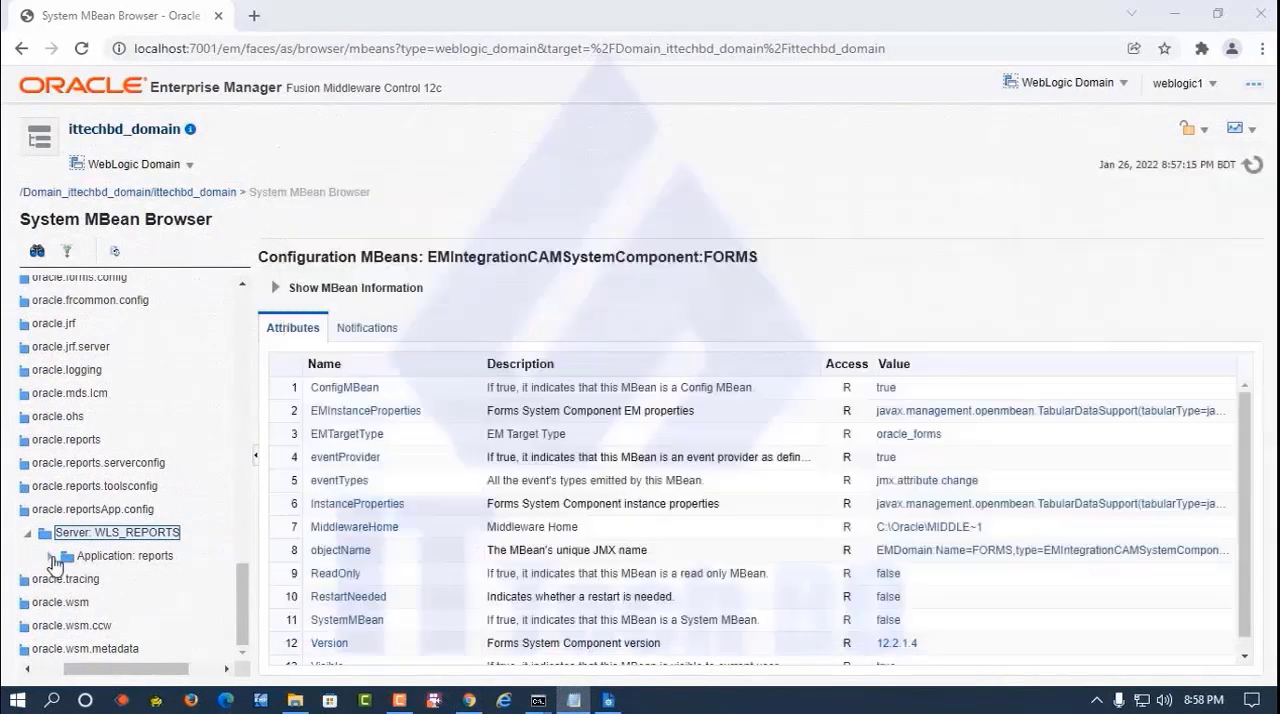
click(53, 559)
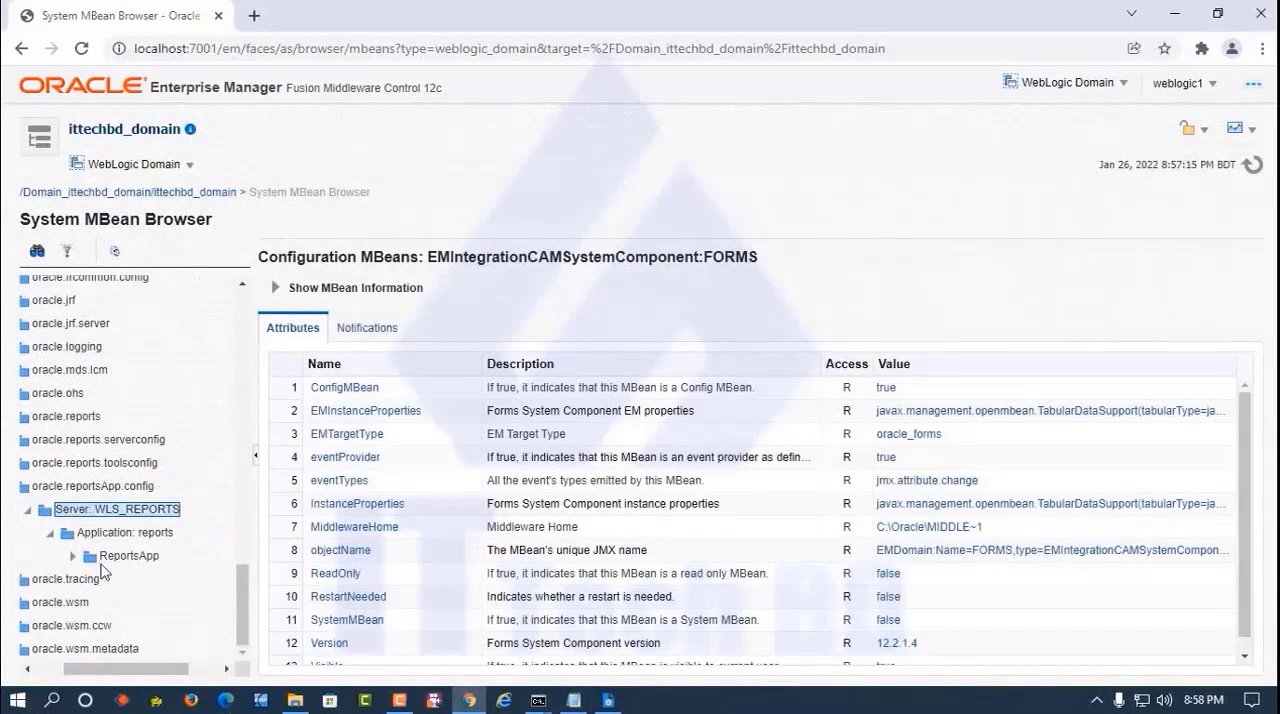
- Expand ReportsApp under Application: reports and open its rwservlet MBean, as the notes direct
click(576, 698)
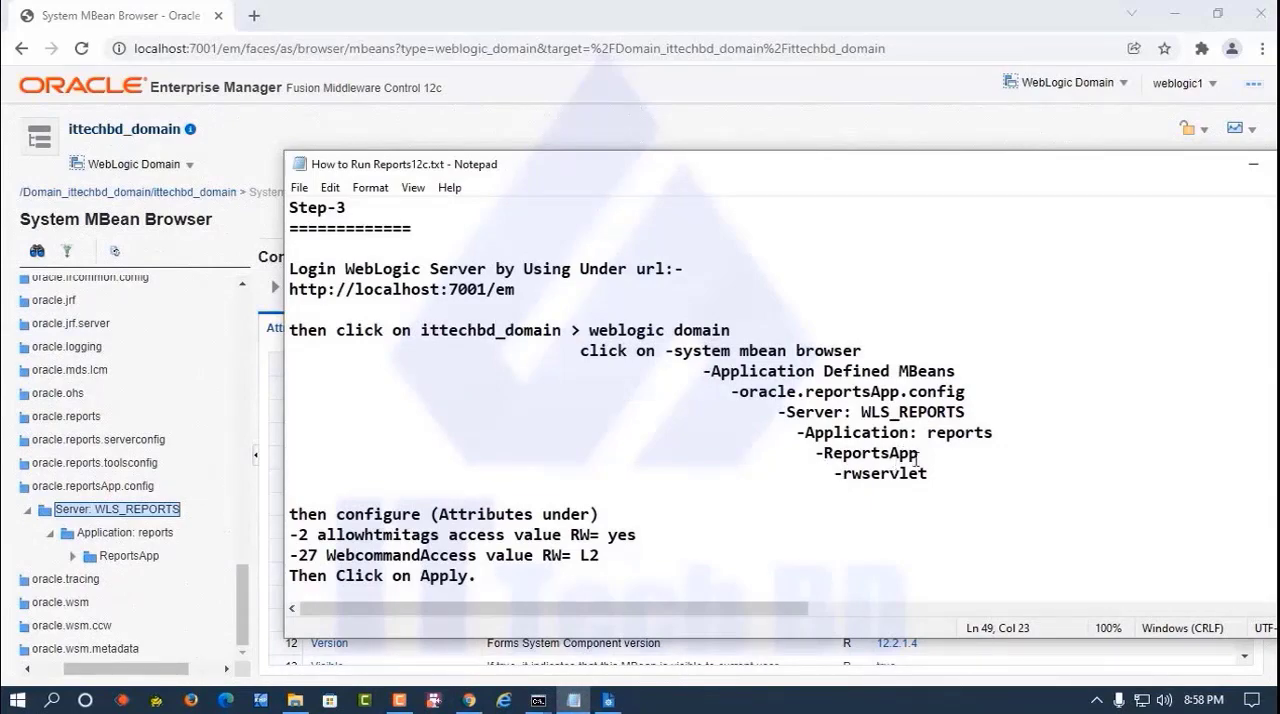
click(72, 556)
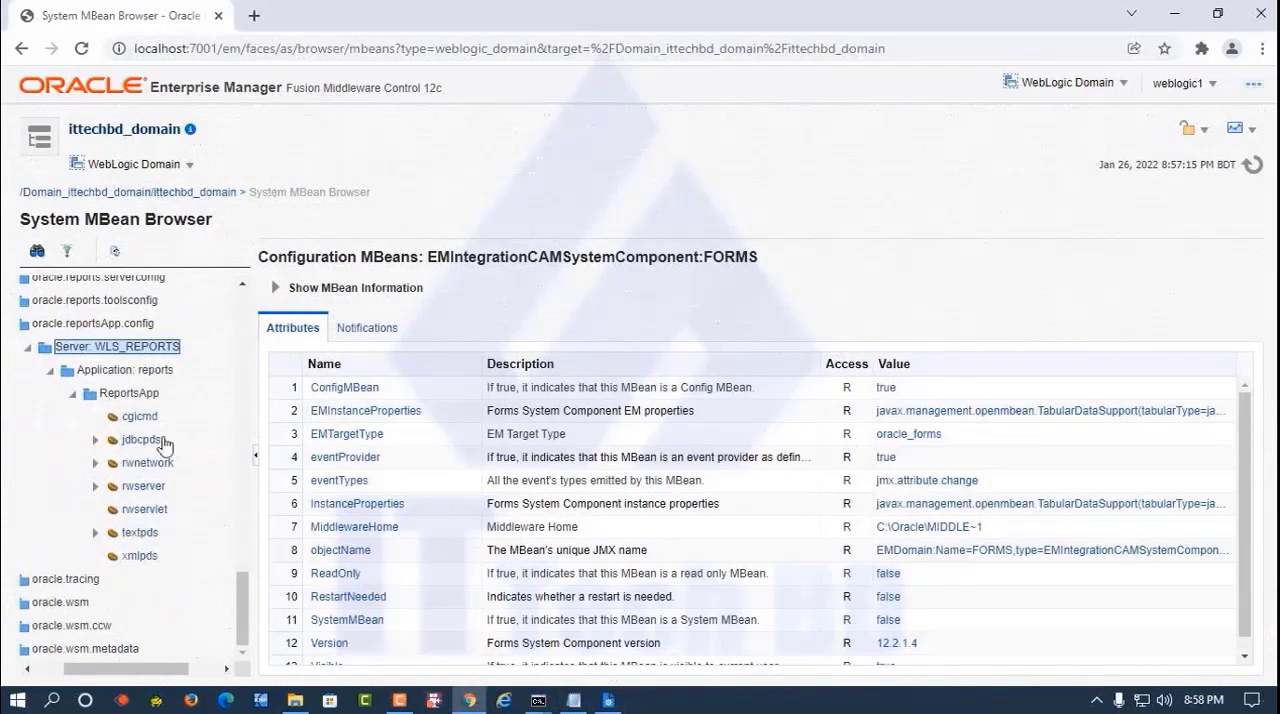
click(573, 701)
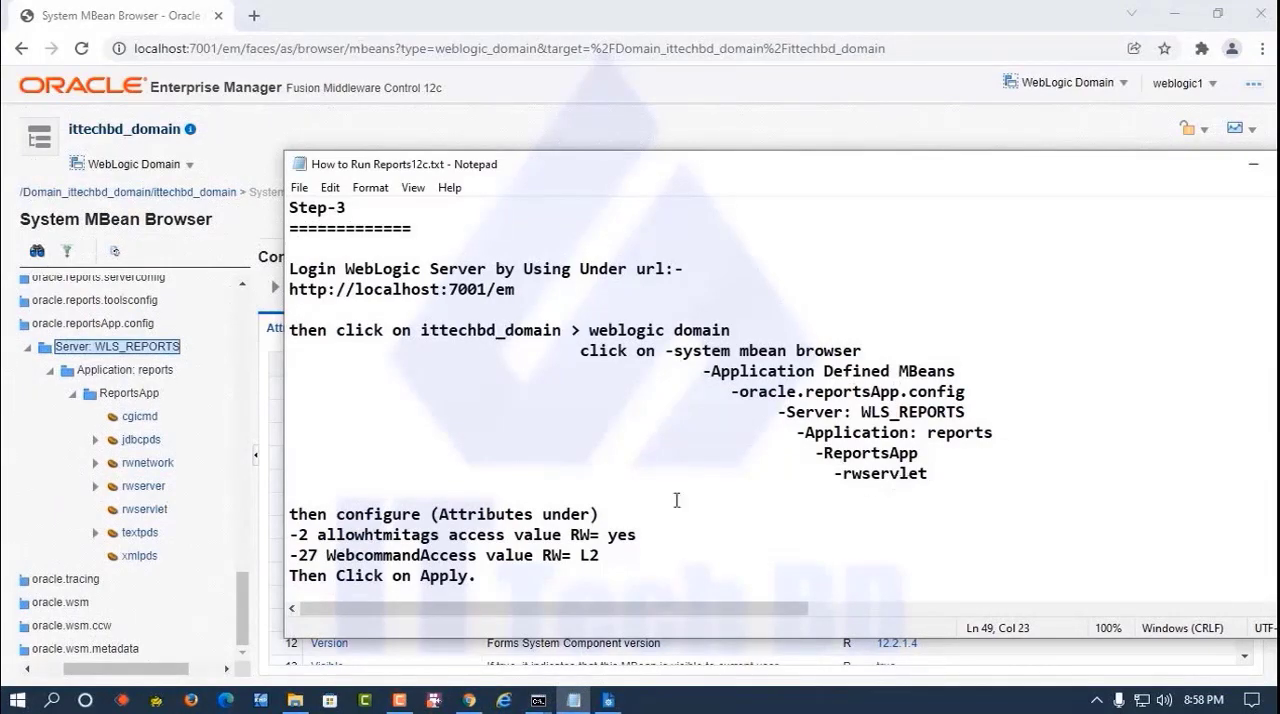
click(145, 511)
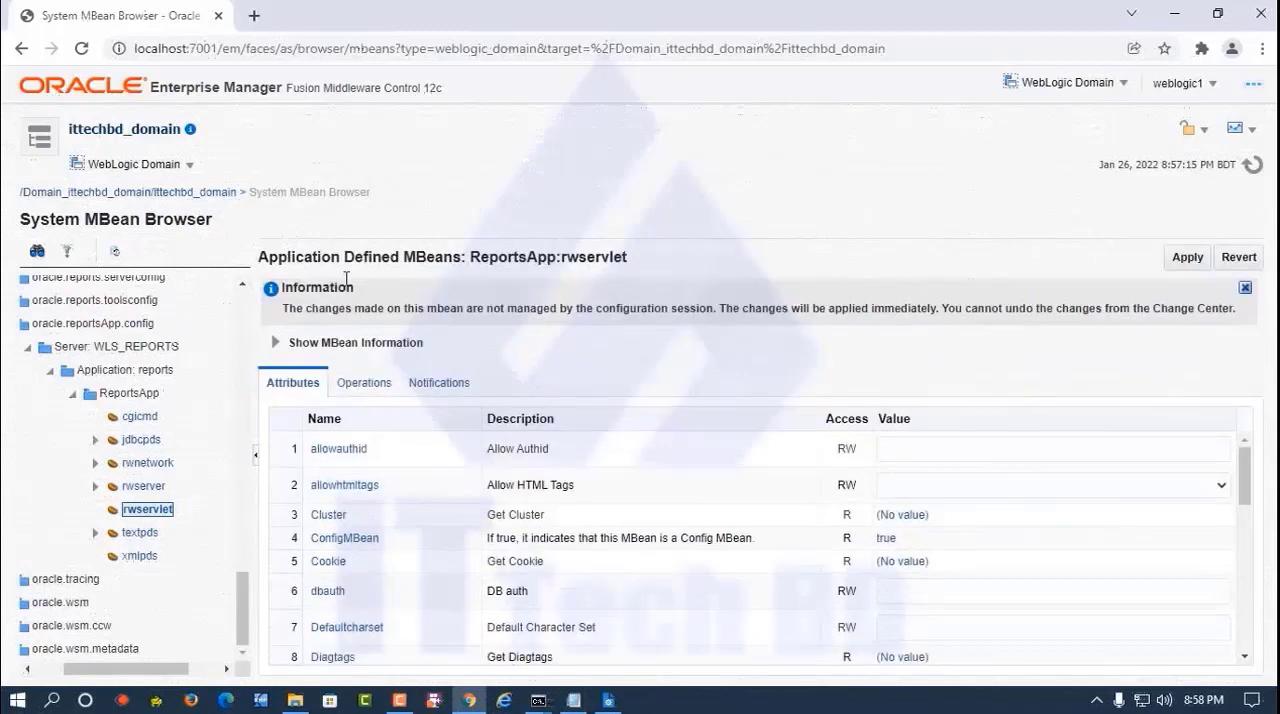
- Check the attribute values in How to Run Reports12c.txt and set rwservlet's allowhtmltags attribute to yes
key(alt+Tab)
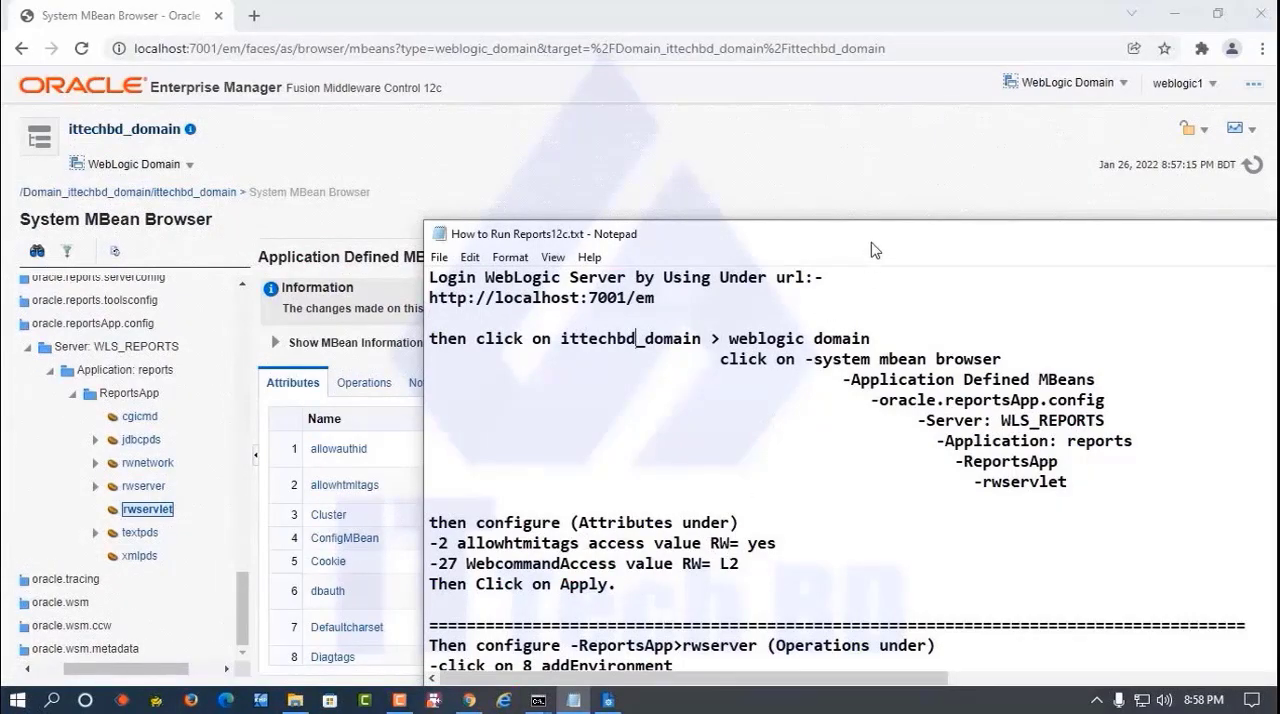
drag(877, 250, 681, 292)
click(811, 188)
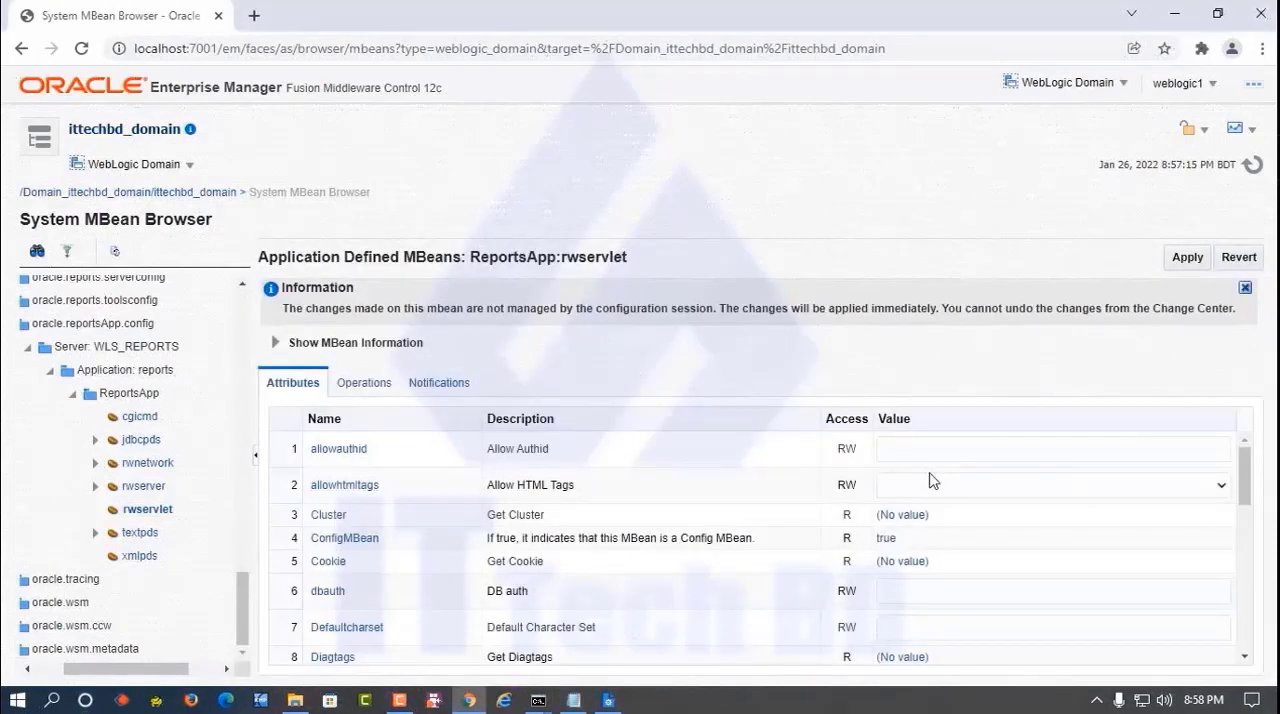
click(573, 700)
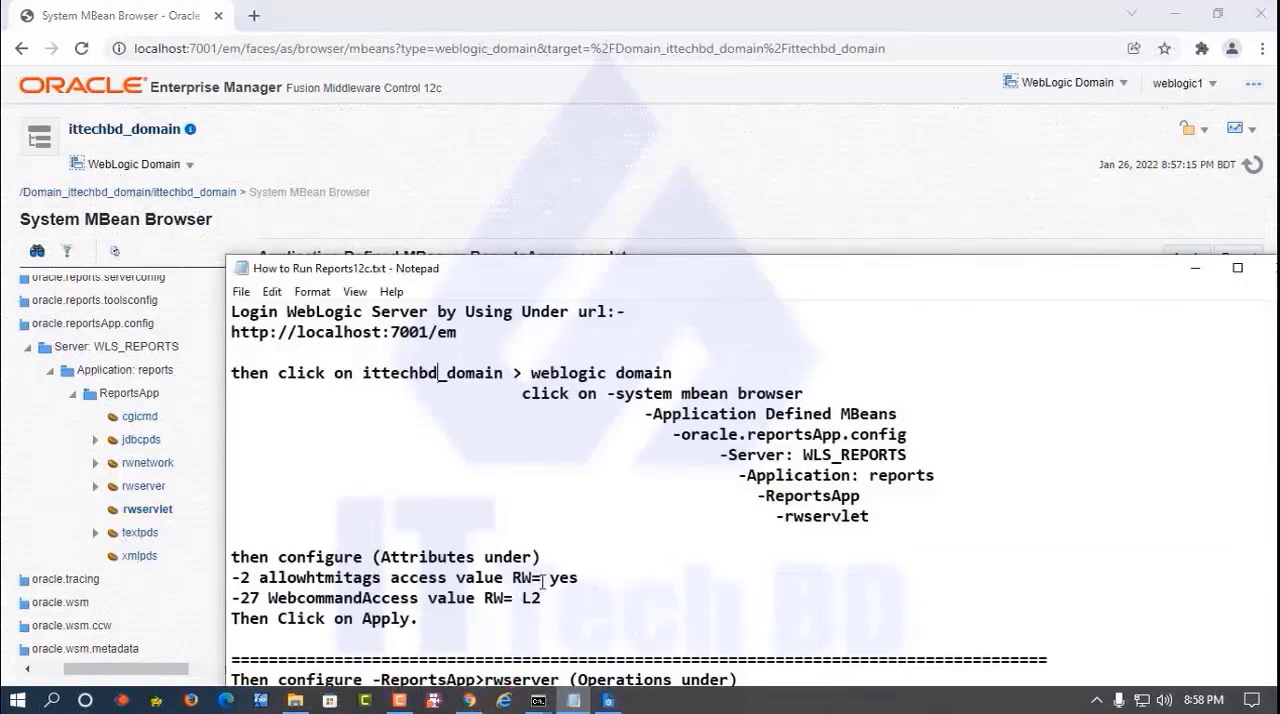
key(alt+Tab)
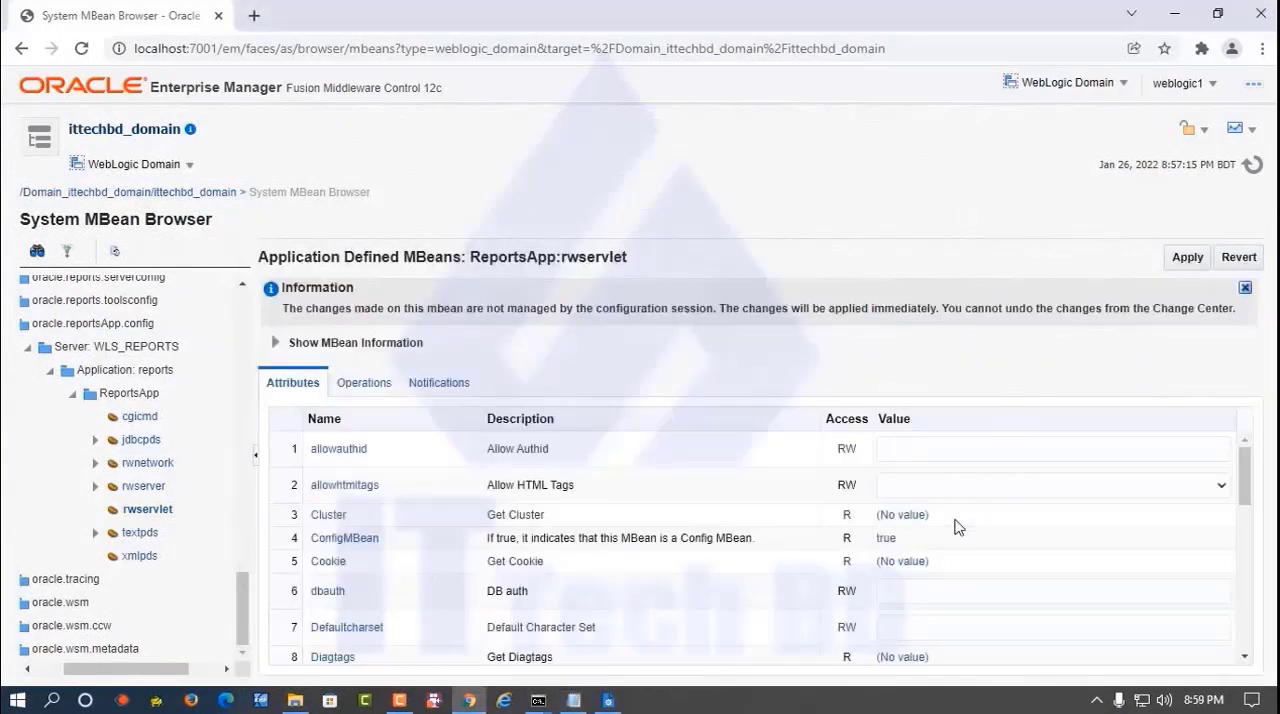
click(932, 487)
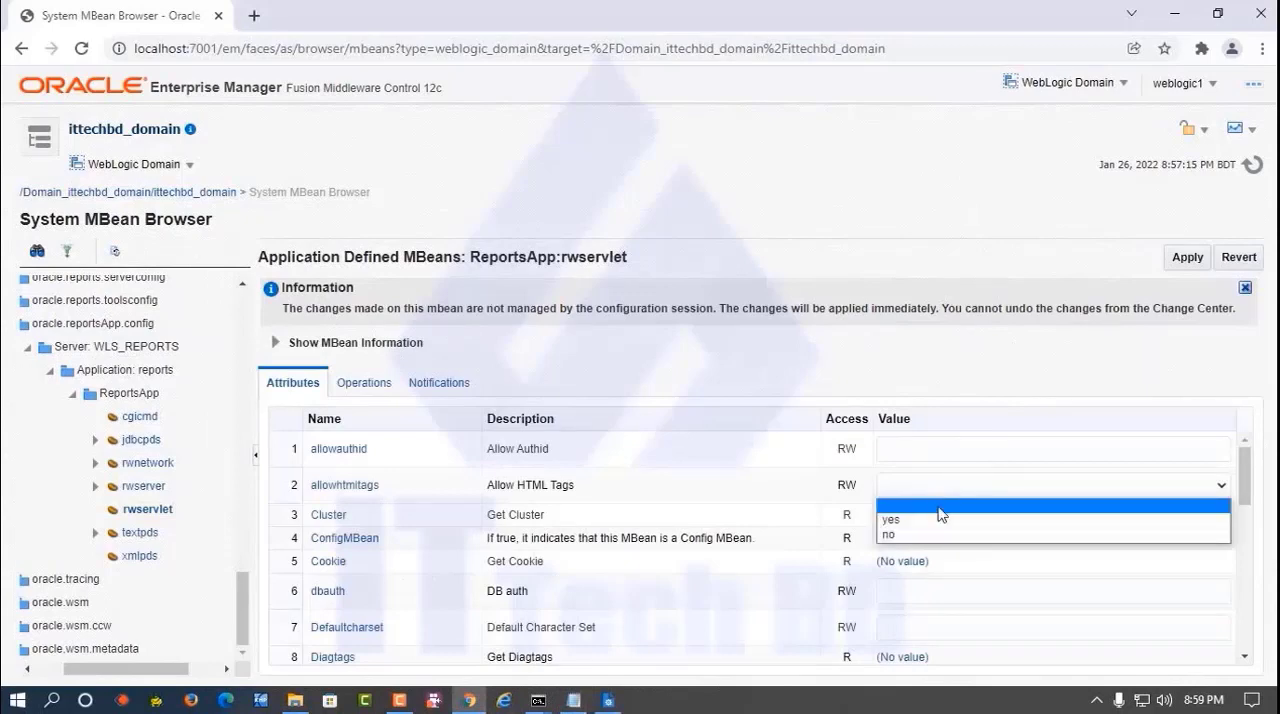
click(918, 520)
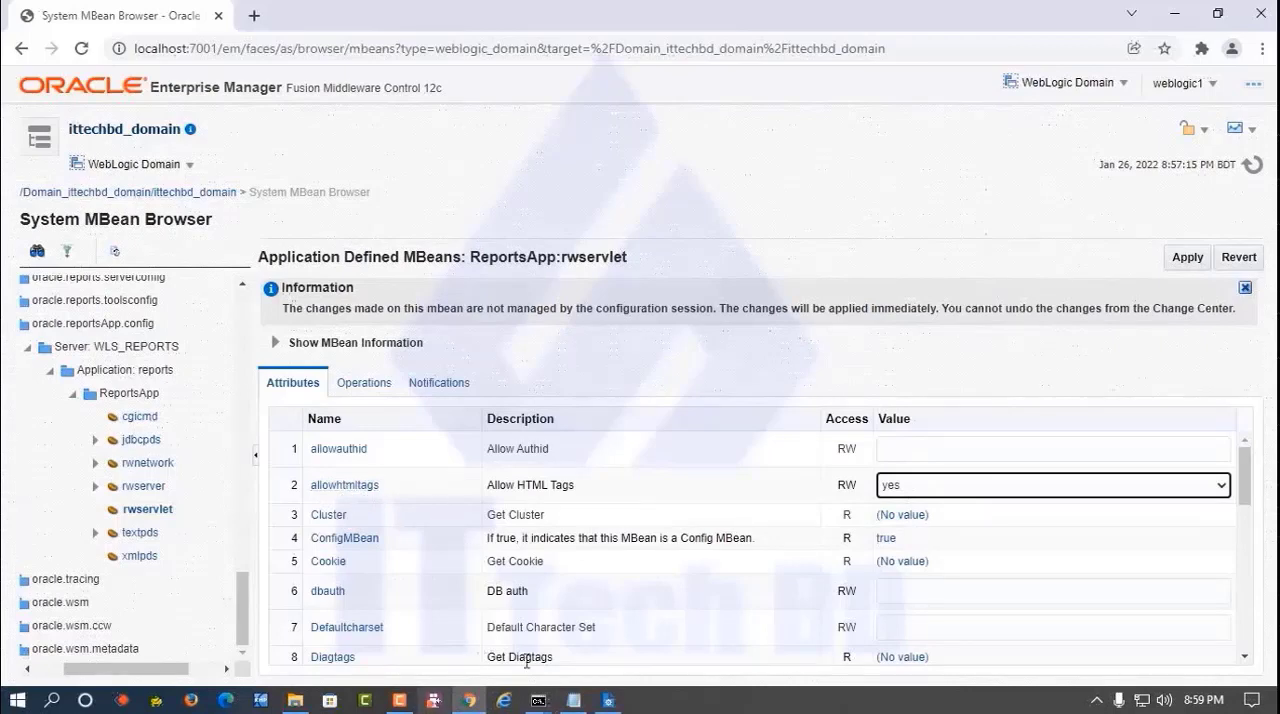
- Look up attribute 27 in the notes and set rwservlet's WebcommandAccess to L2
click(574, 700)
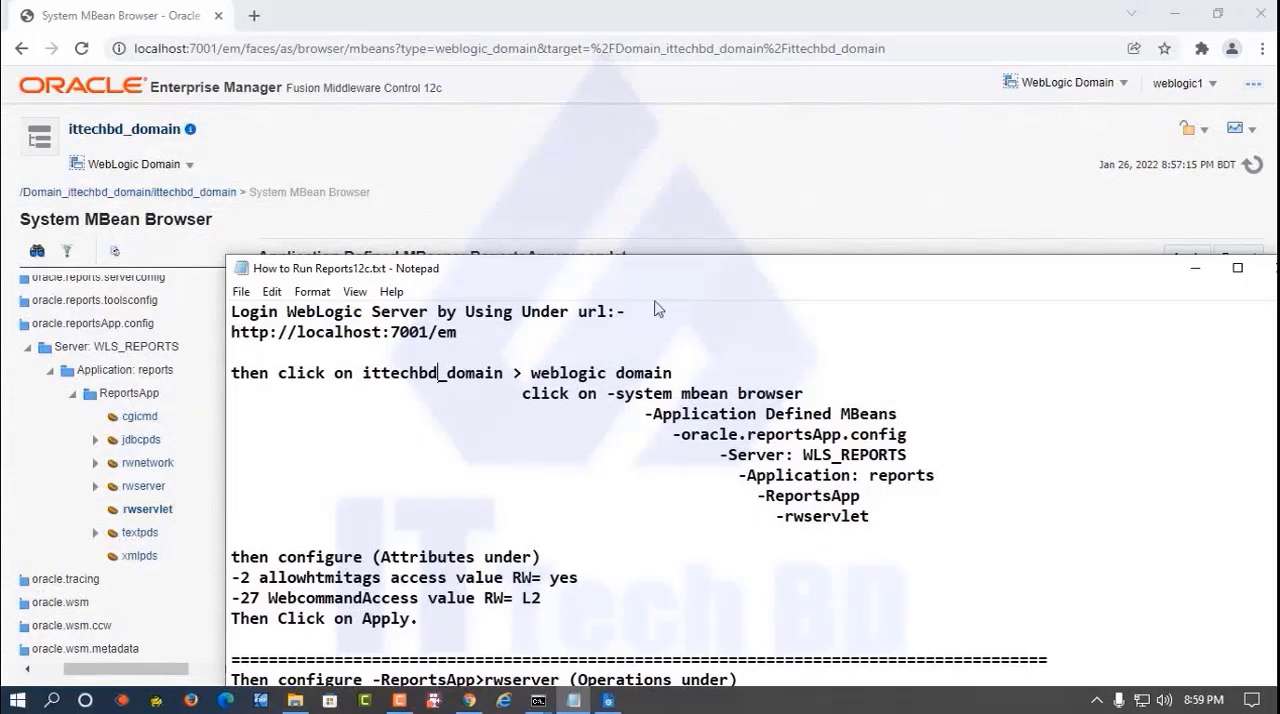
drag(260, 598, 241, 598)
click(690, 240)
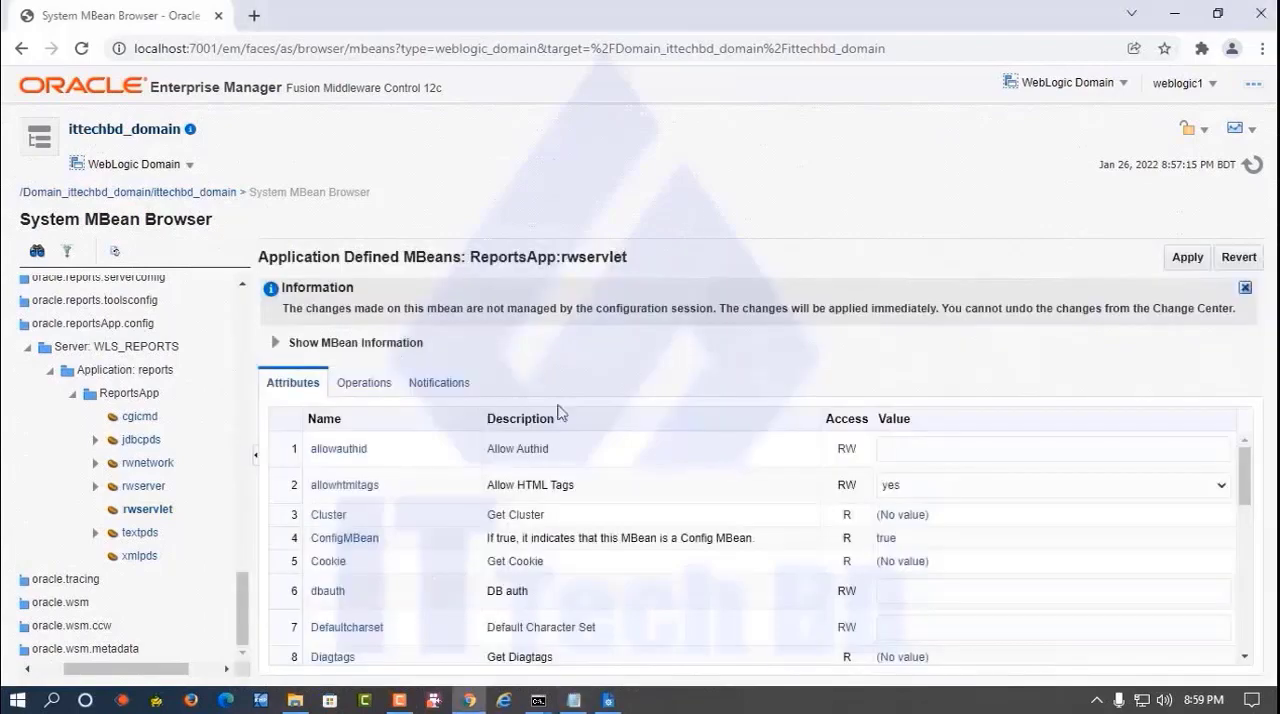
scroll(410, 562, down, 5)
scroll(410, 562, down, 3)
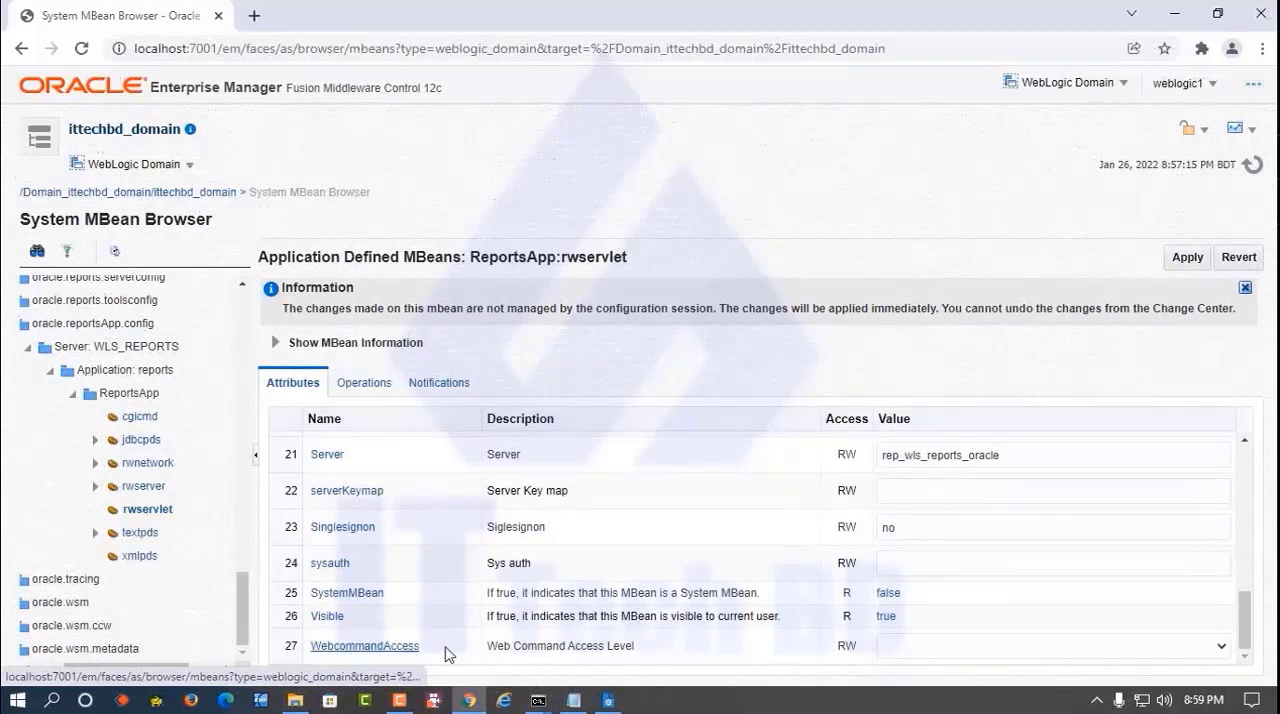
click(909, 652)
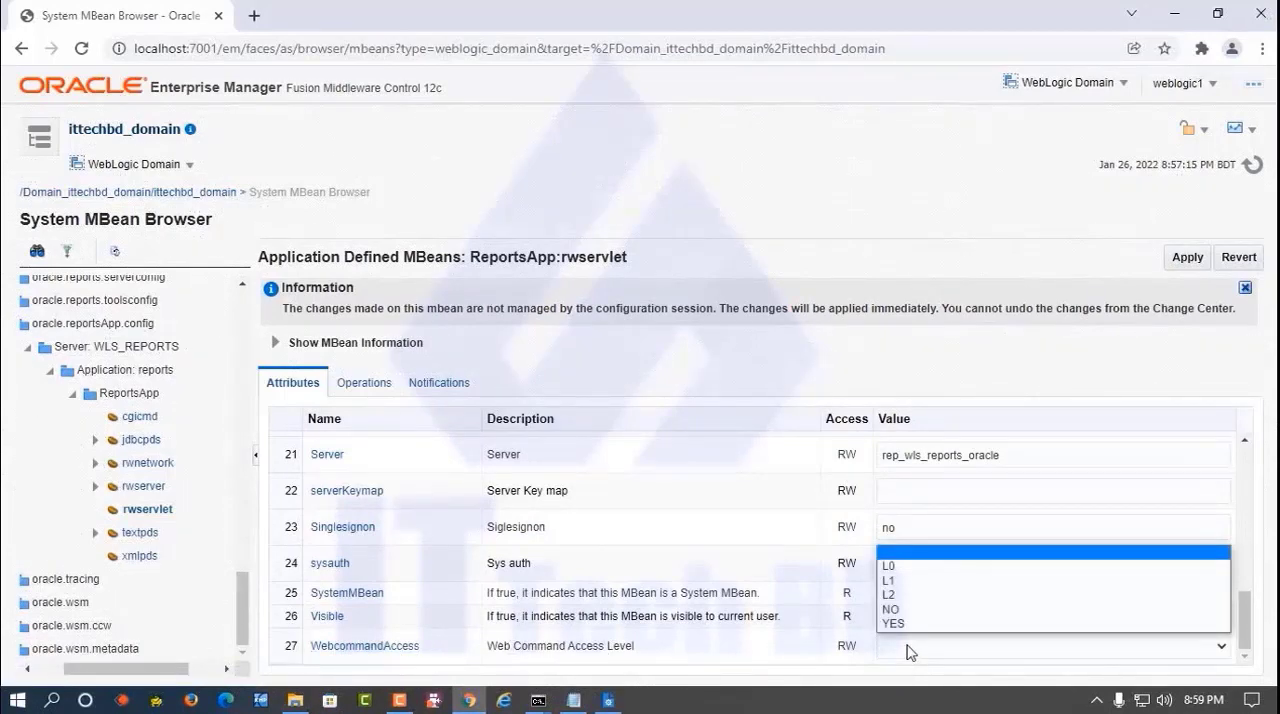
click(906, 594)
- Shrink and reposition the Notepad window to recheck the attribute instructions, and apply the rwservlet attribute changes
click(573, 700)
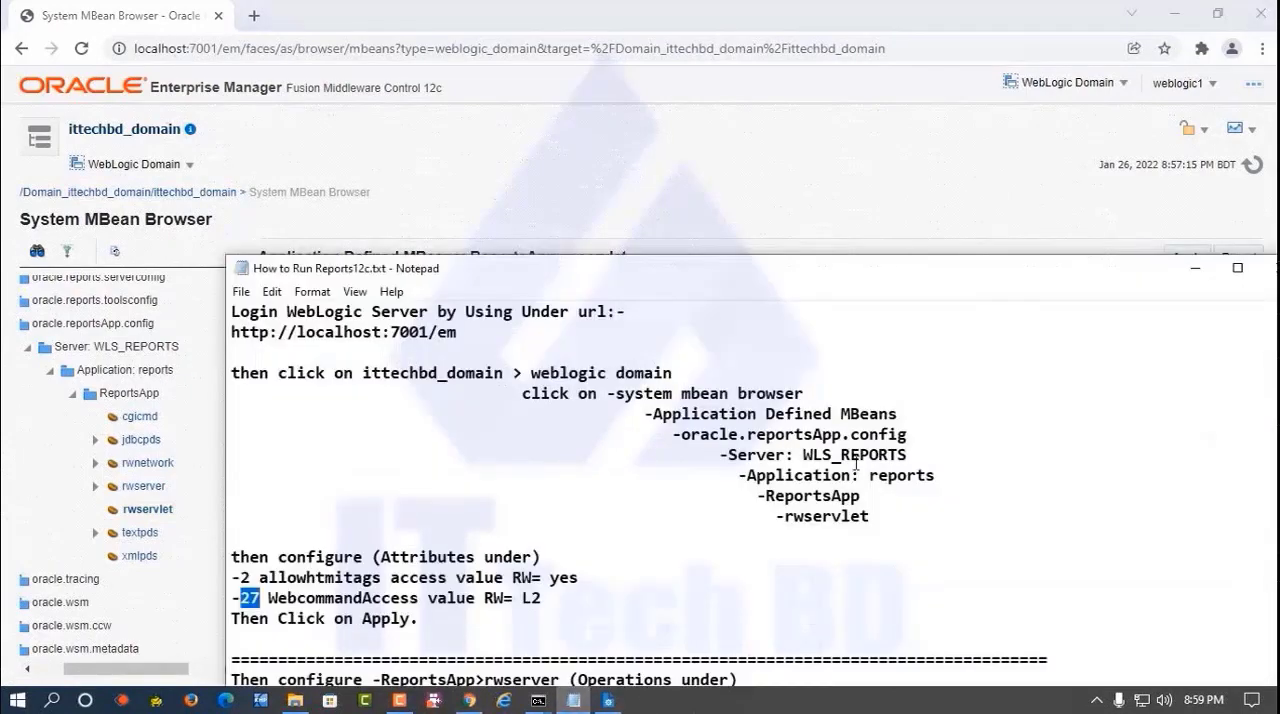
drag(861, 262, 689, 194)
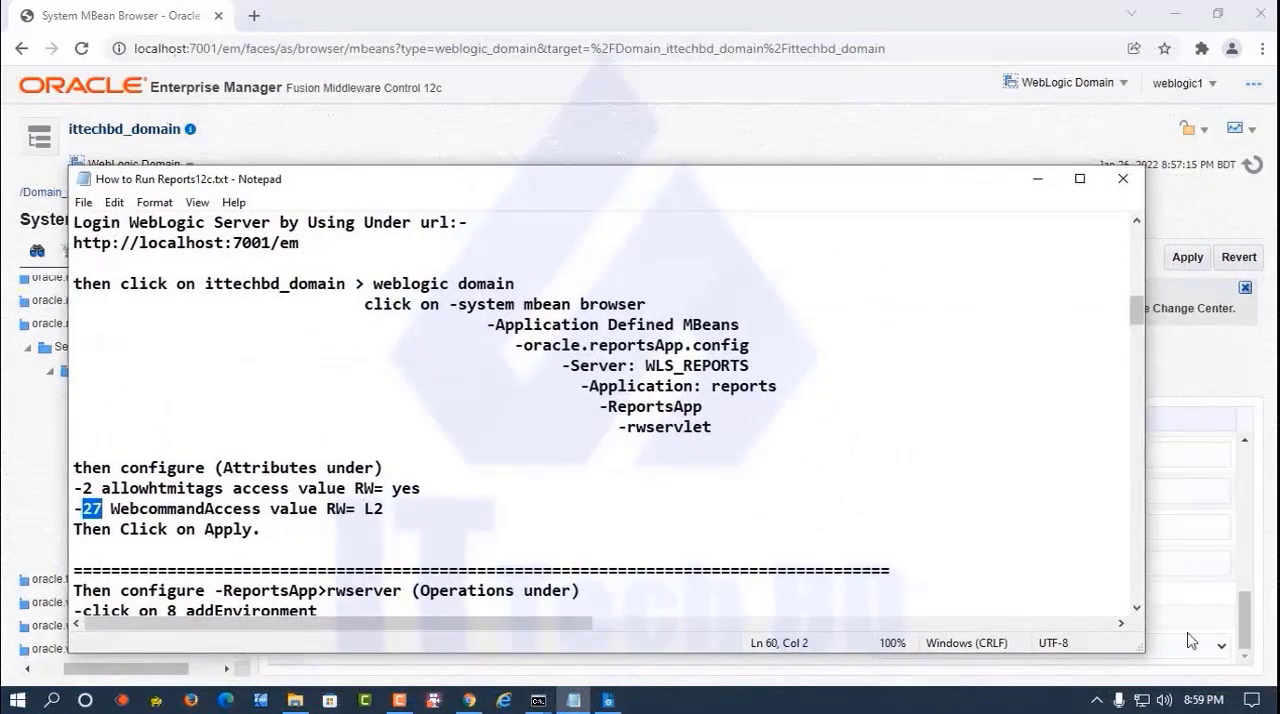
drag(1144, 651, 929, 526)
drag(562, 190, 742, 156)
scroll(630, 357, down, 1)
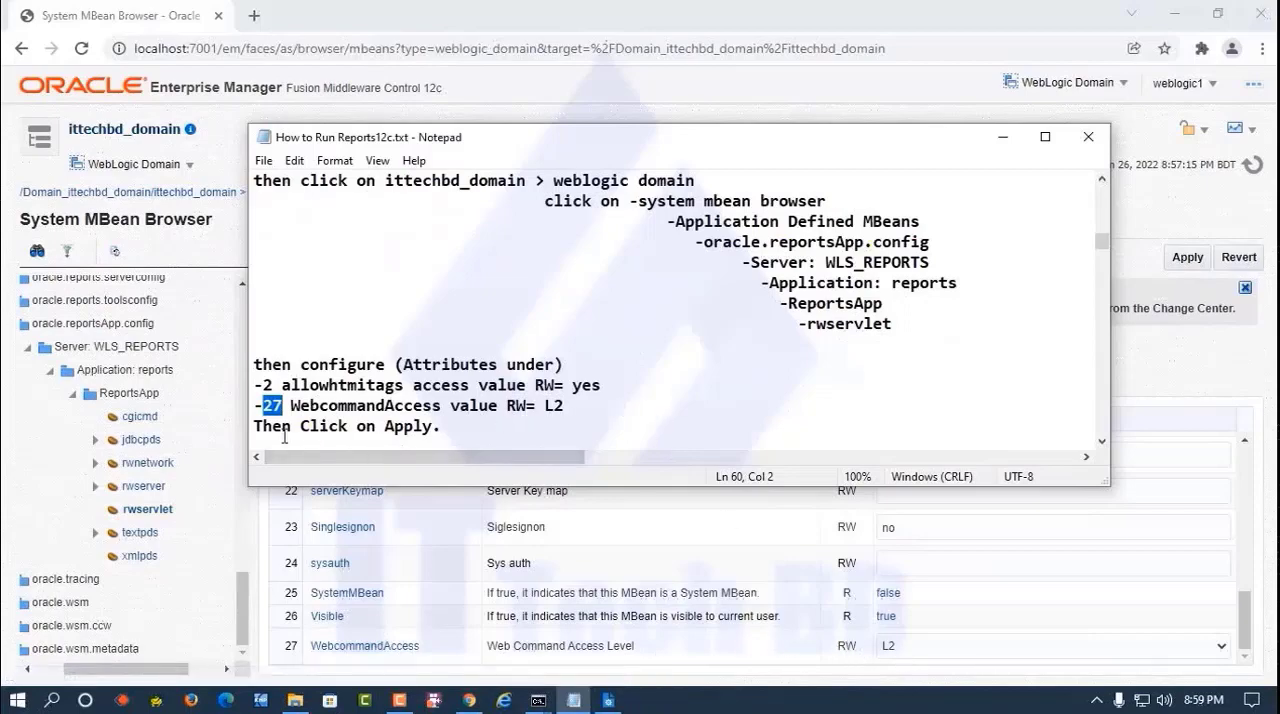
click(1190, 264)
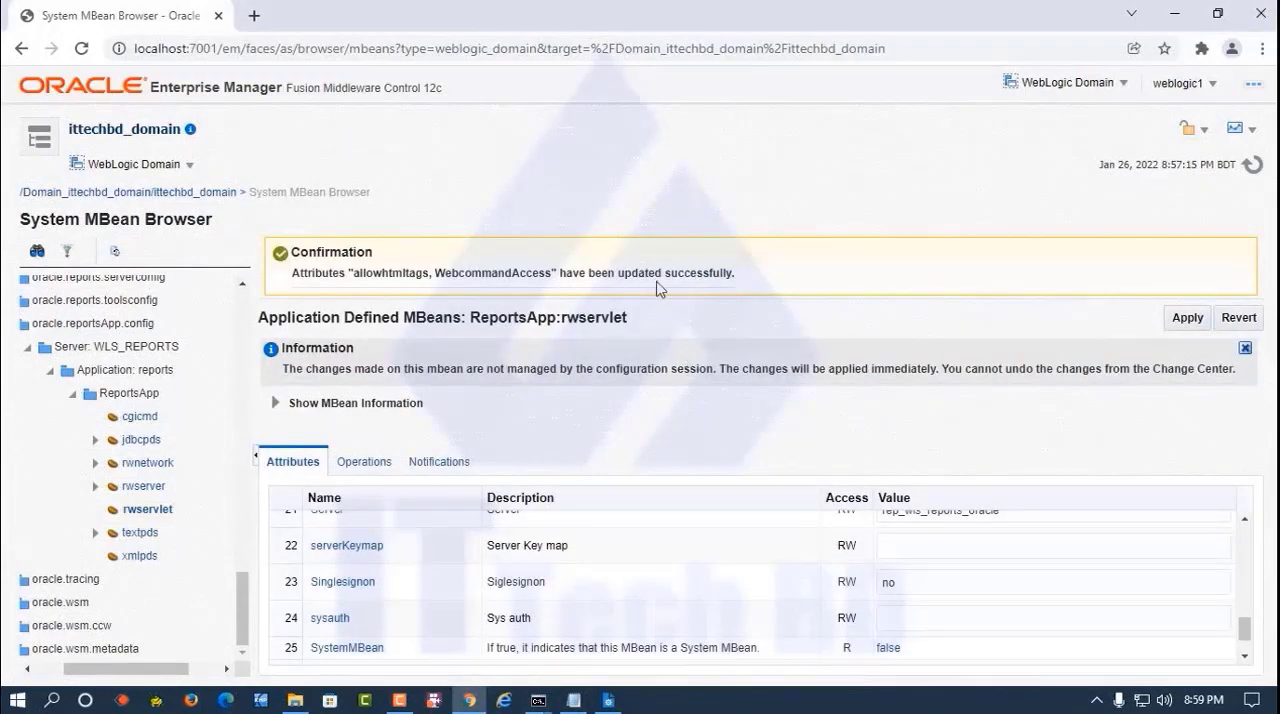
- Read the addEnvironment instructions in the notes and open the rwserver MBean under ReportsApp
click(573, 700)
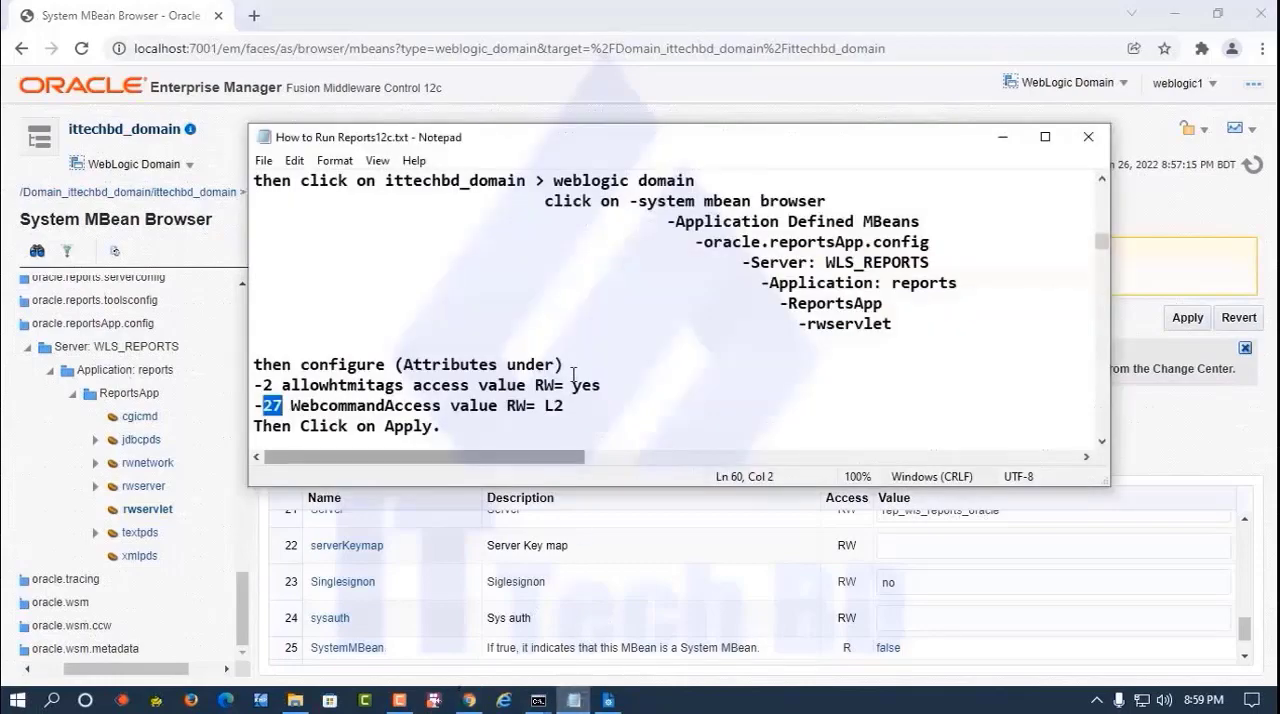
scroll(567, 371, down, 3)
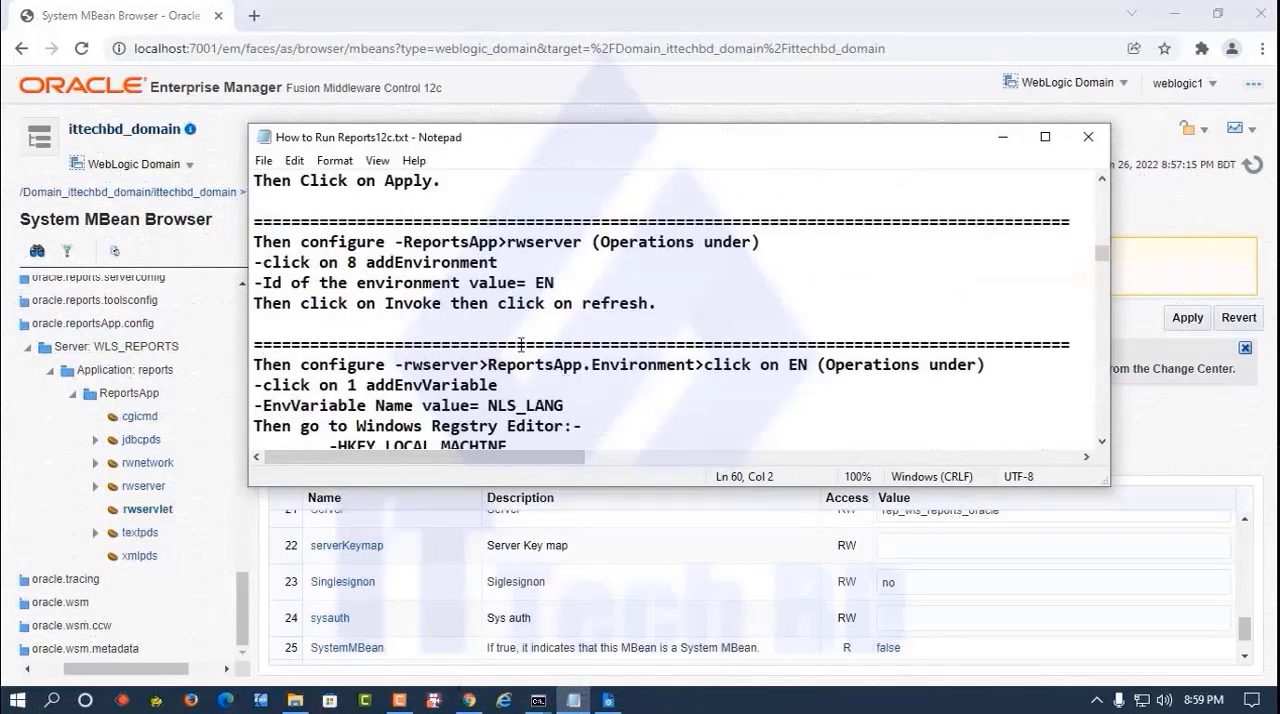
scroll(520, 350, up, 1)
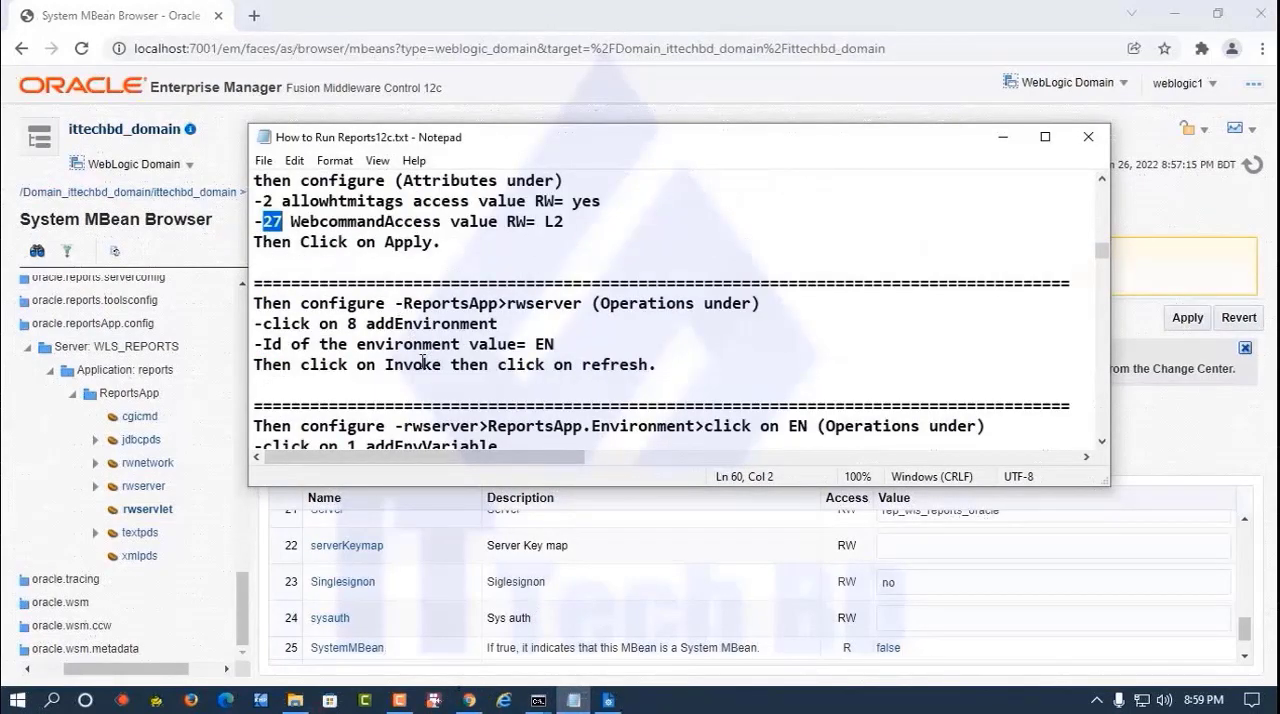
click(394, 304)
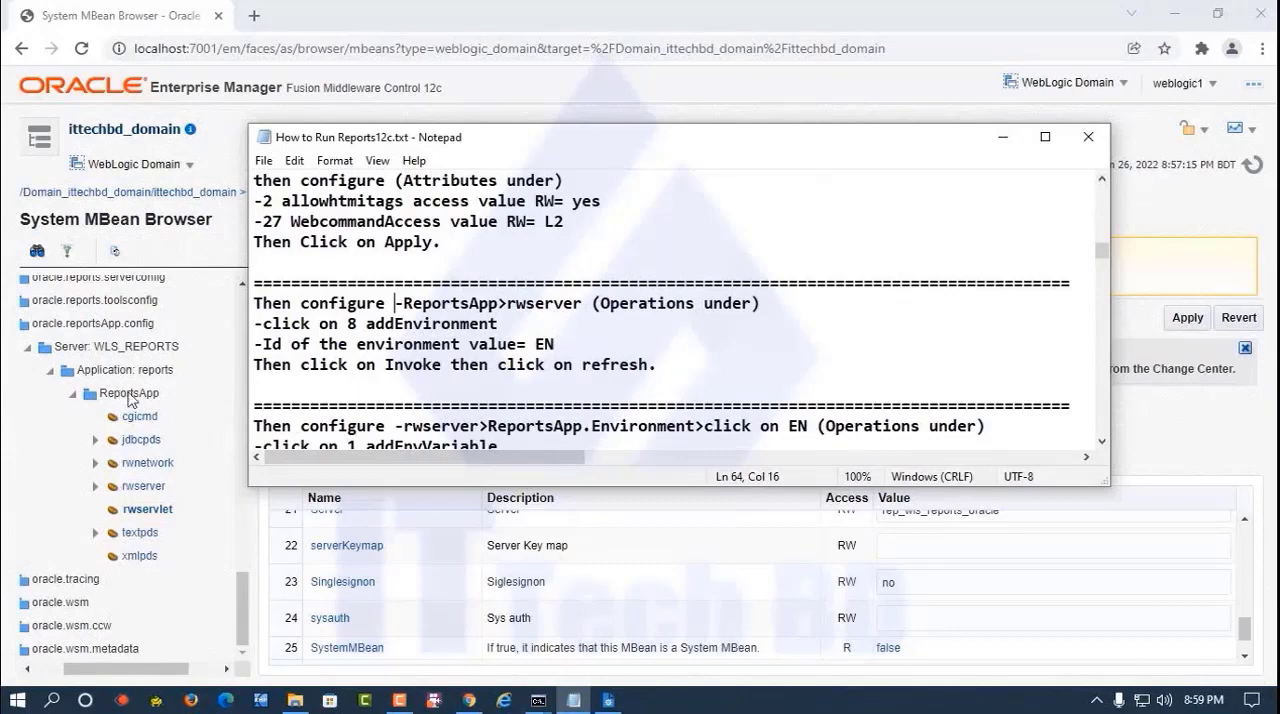
click(144, 488)
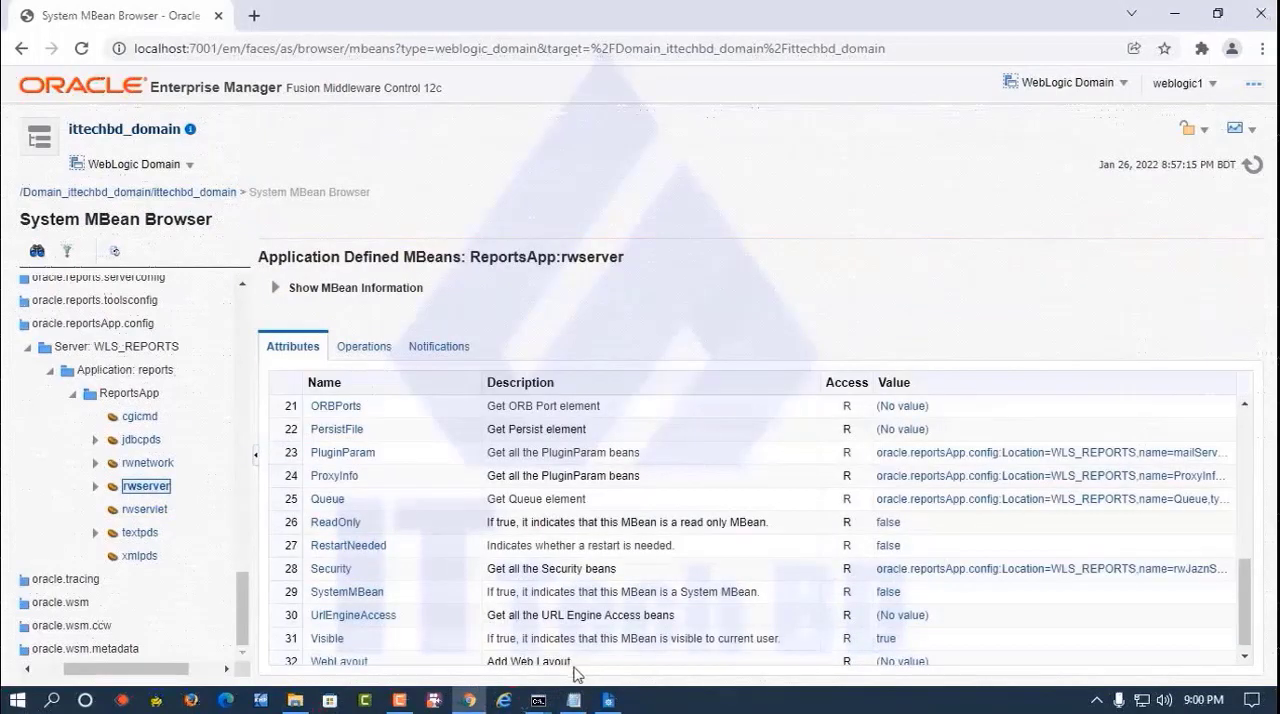
- Move the notes aside, show rwserver's operations, and bring the notes back beside the operation list to locate addEnvironment
click(573, 700)
drag(591, 140, 855, 141)
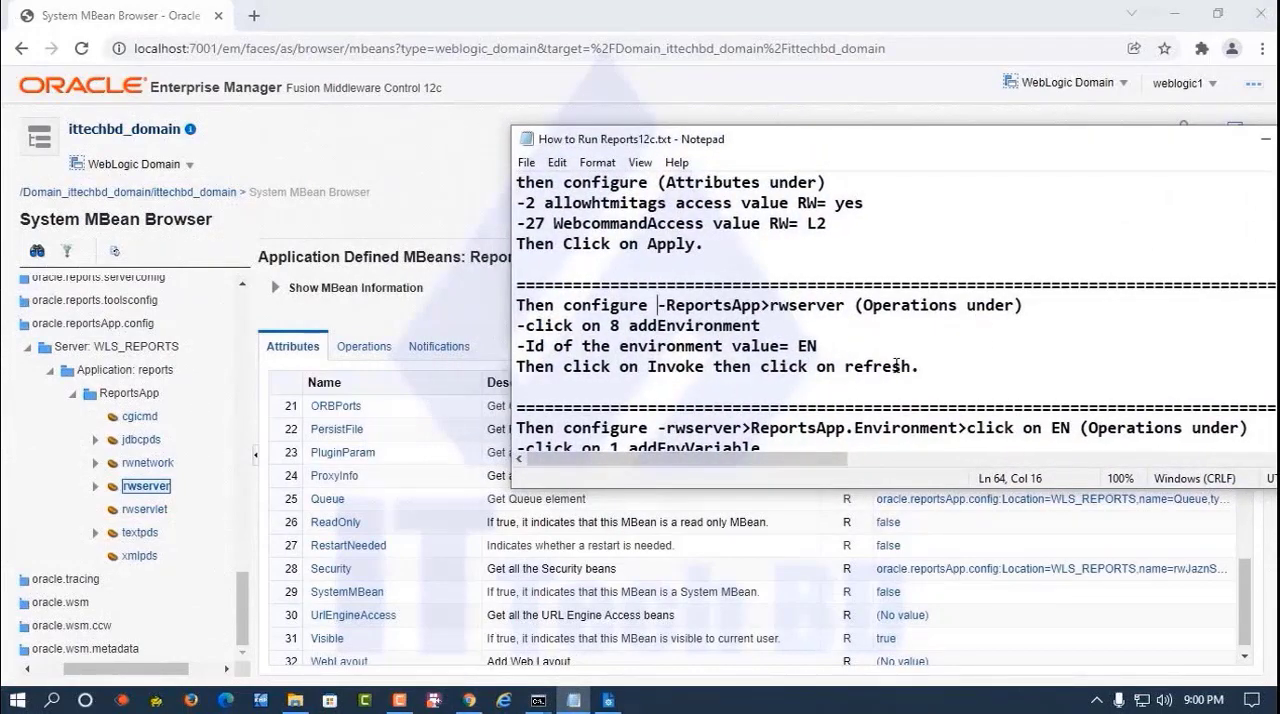
click(365, 346)
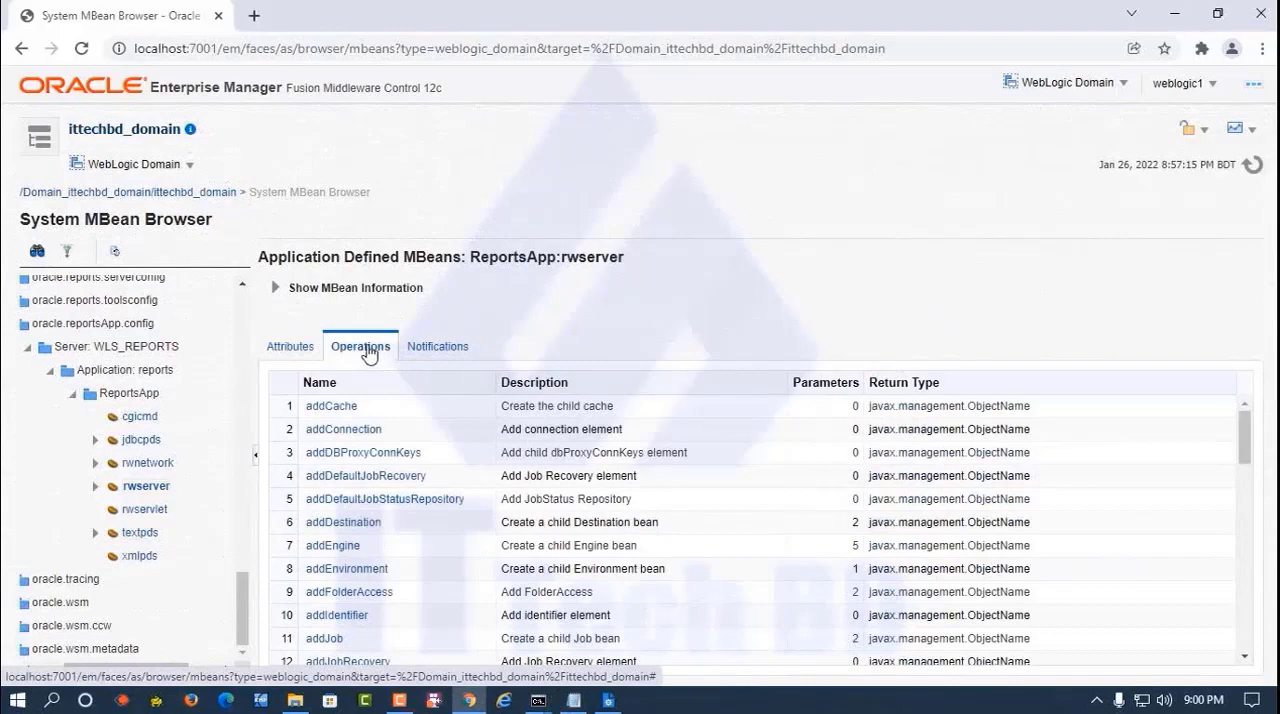
click(576, 700)
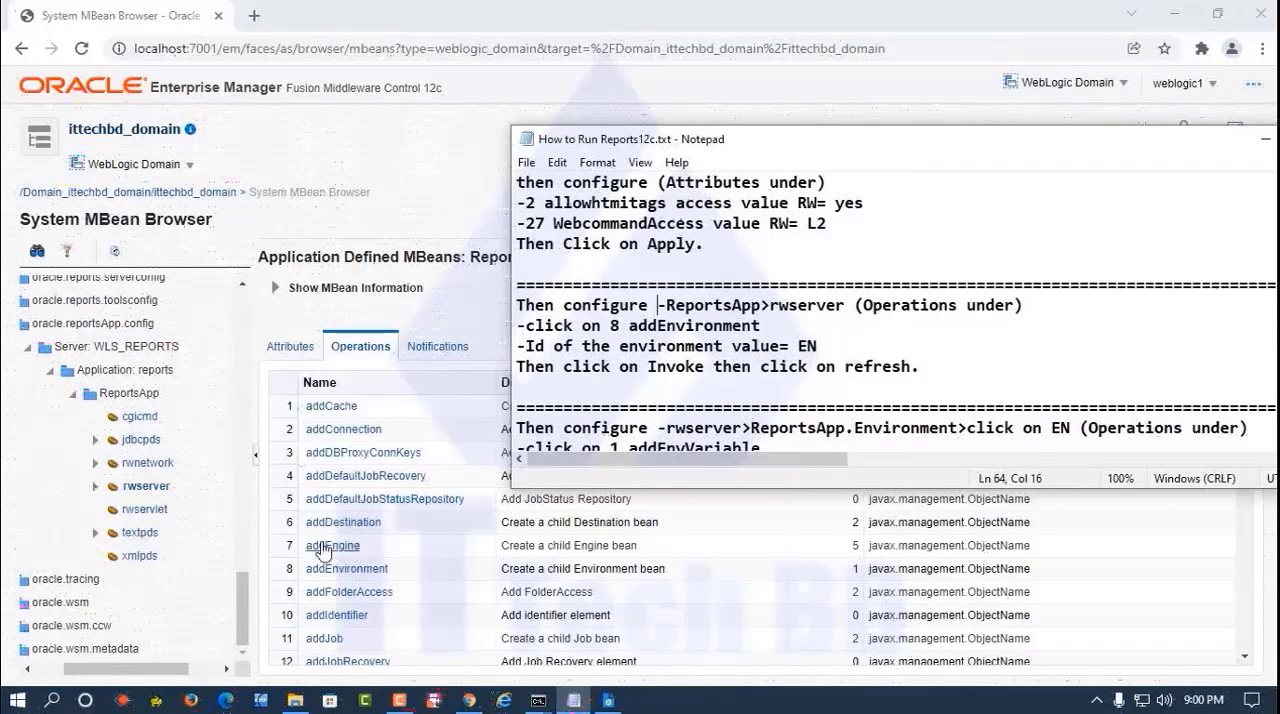
- Open rwserver's addEnvironment operation and, following the notes, set the environment Id value to EN
click(342, 567)
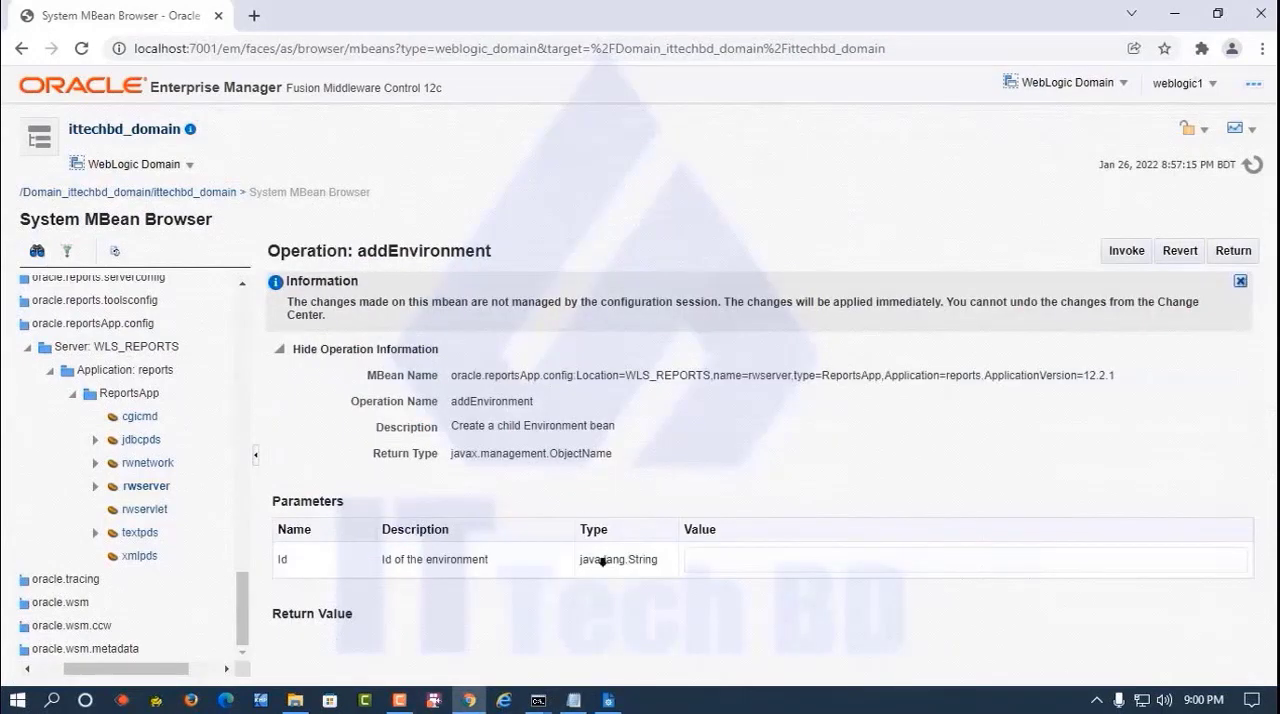
click(752, 562)
click(573, 700)
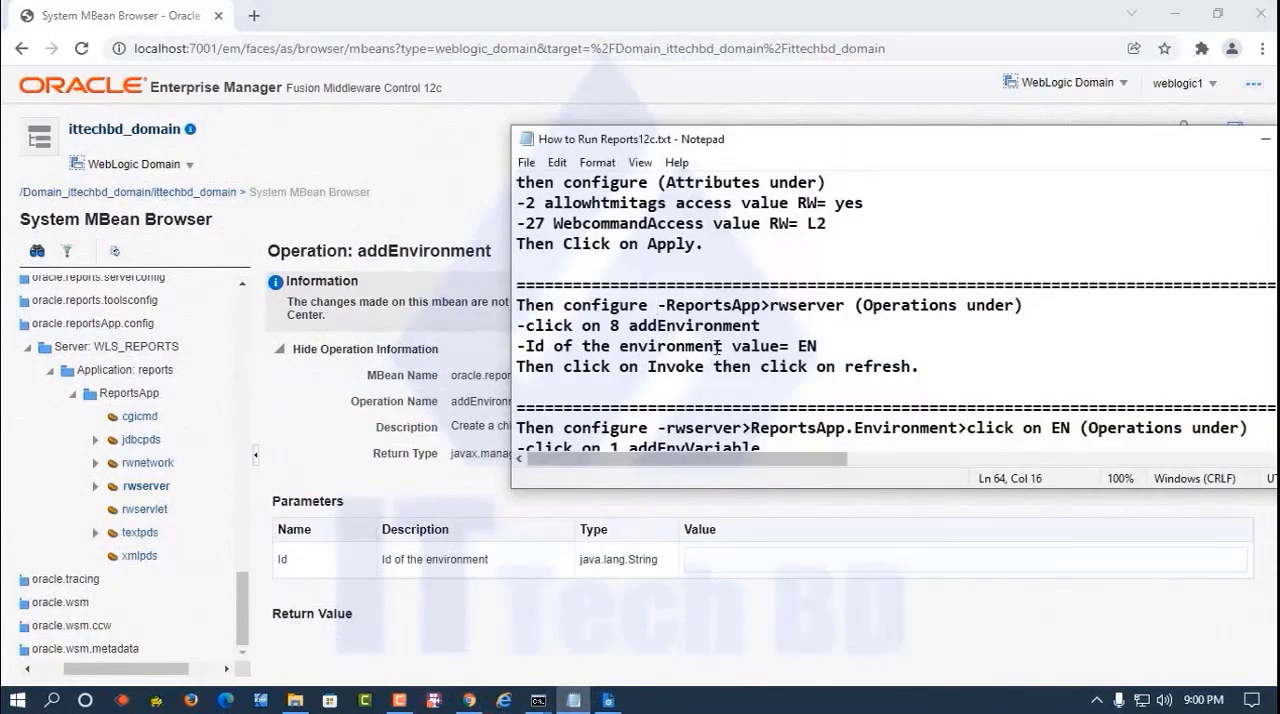
drag(732, 347, 781, 346)
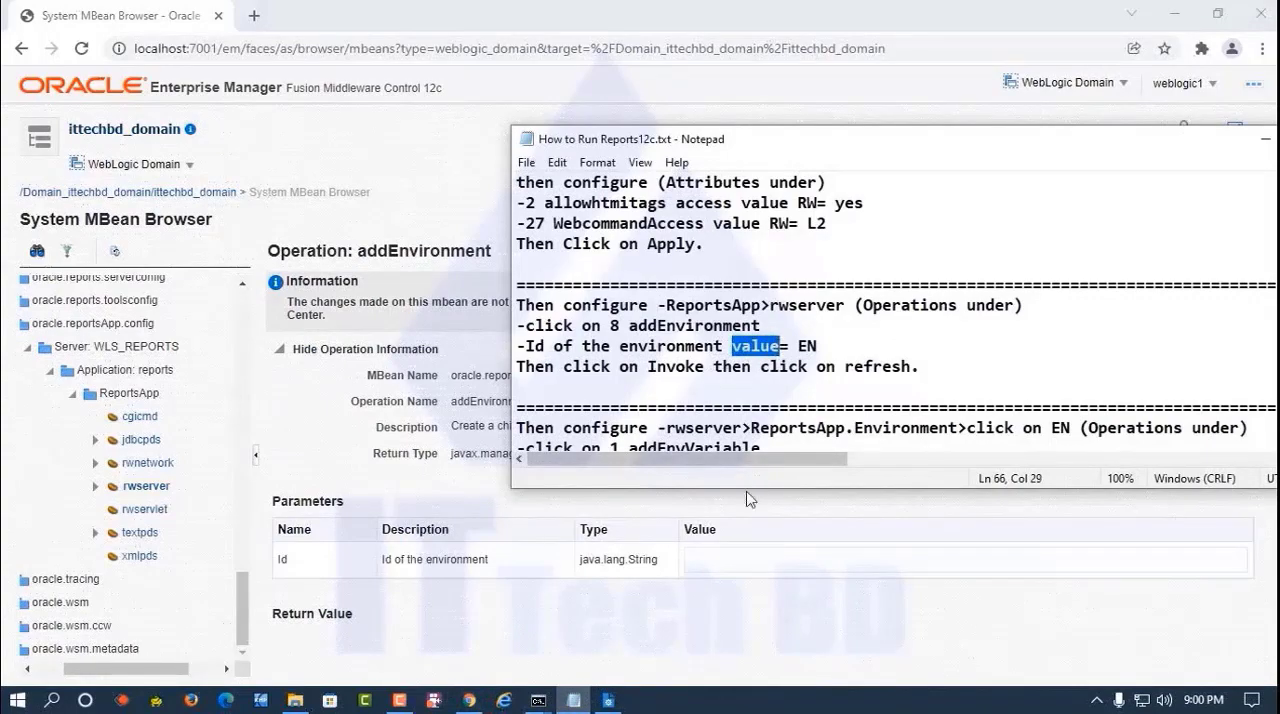
click(721, 562)
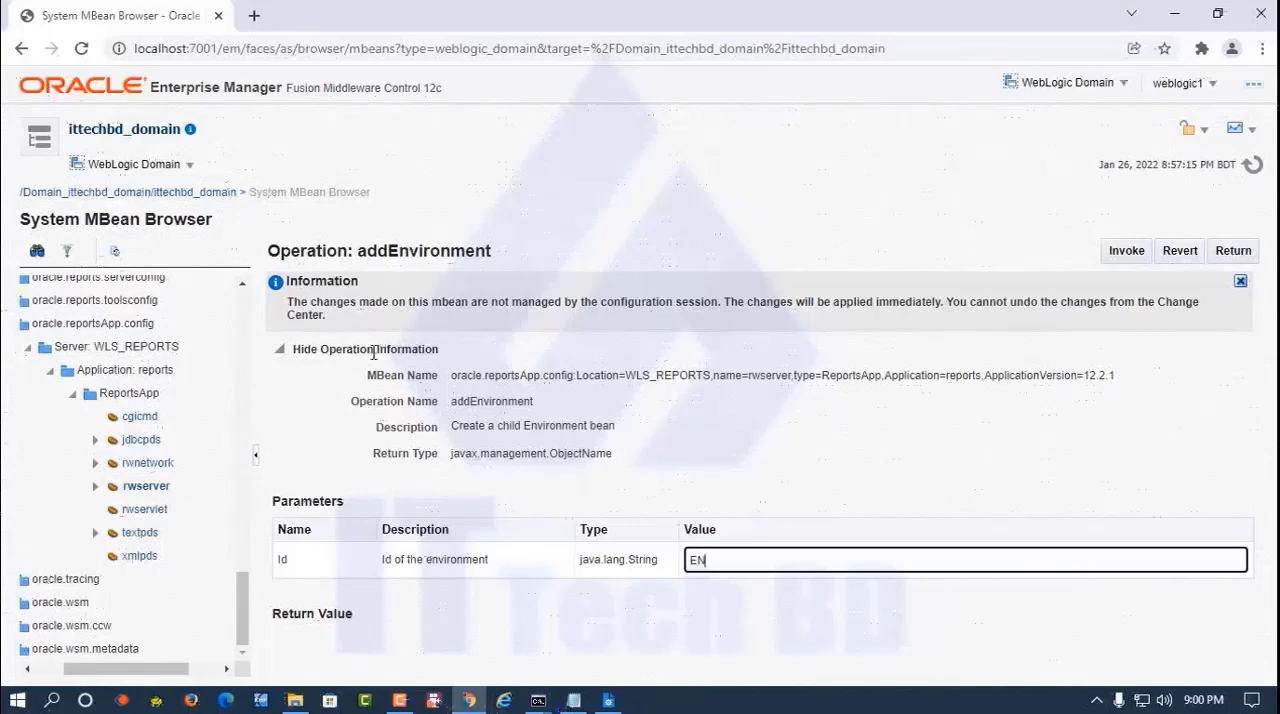
- Check the remaining addEnvironment instructions in the notes, then invoke the operation and refresh the MBean browser page
click(573, 703)
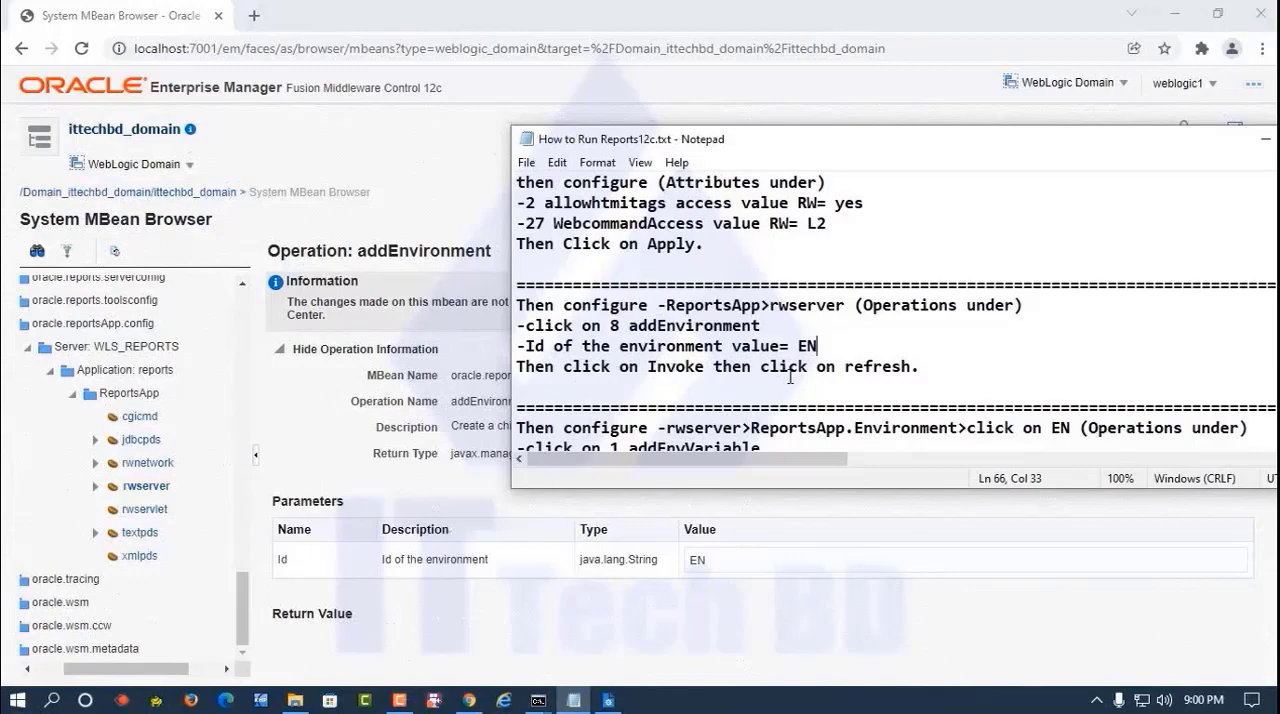
drag(946, 148, 647, 185)
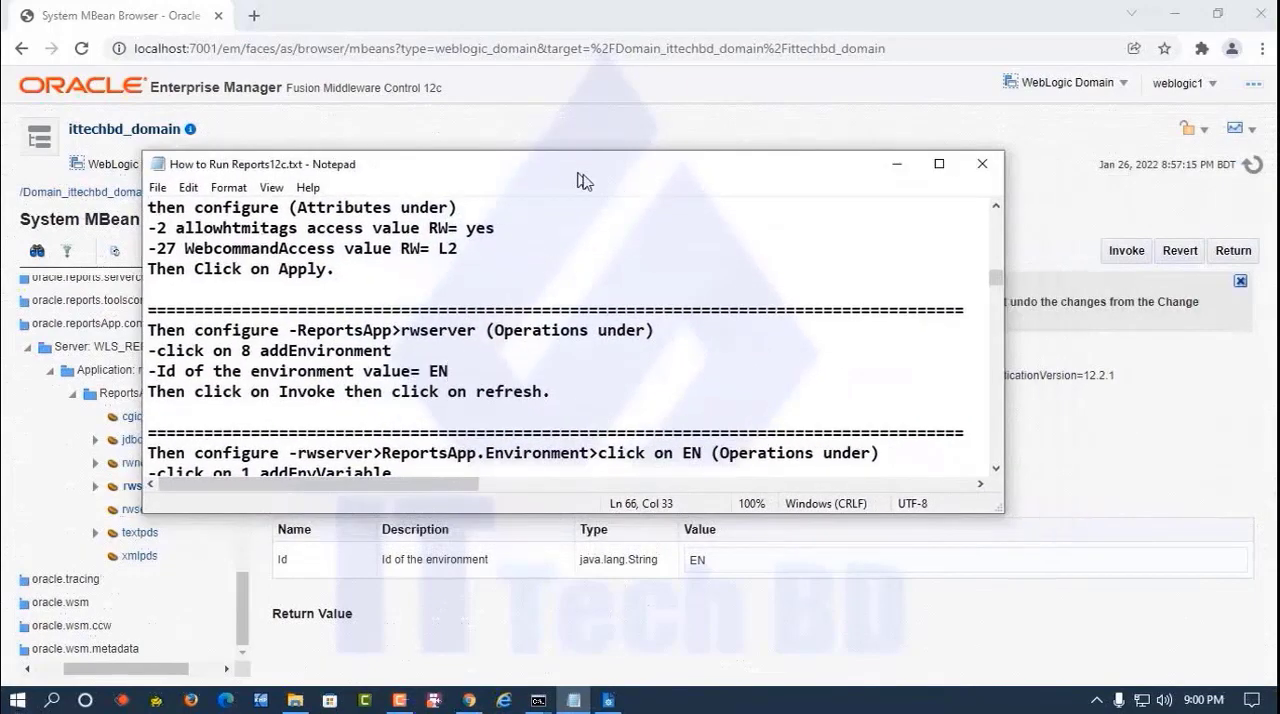
click(1127, 251)
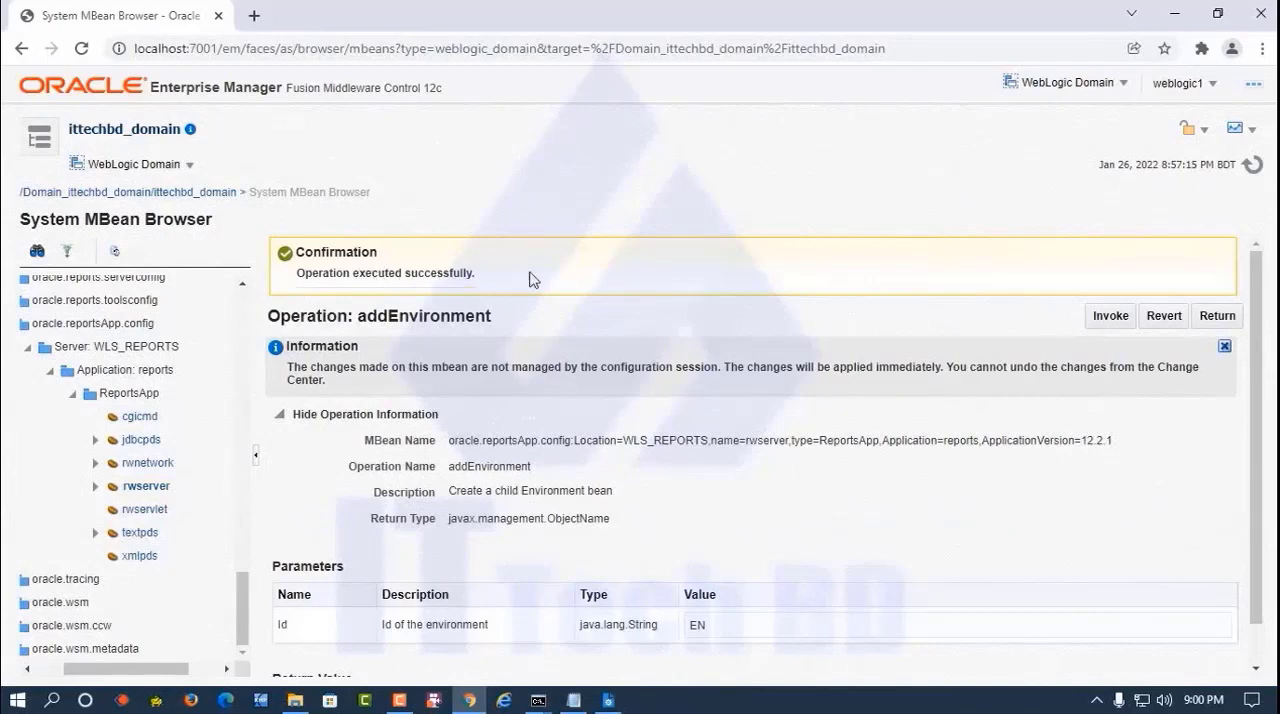
click(1253, 172)
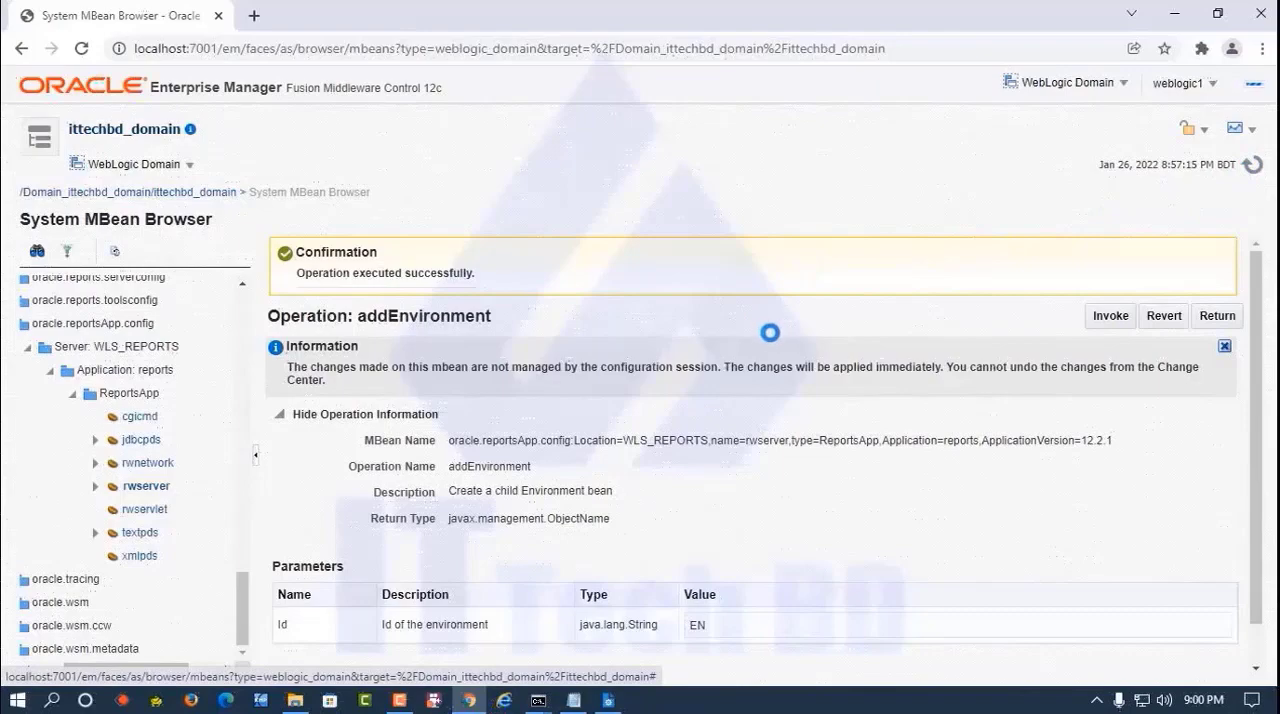
- Read the EN environment instructions in the notes and expand rwserver in the MBean tree, making its child folder names readable
click(575, 700)
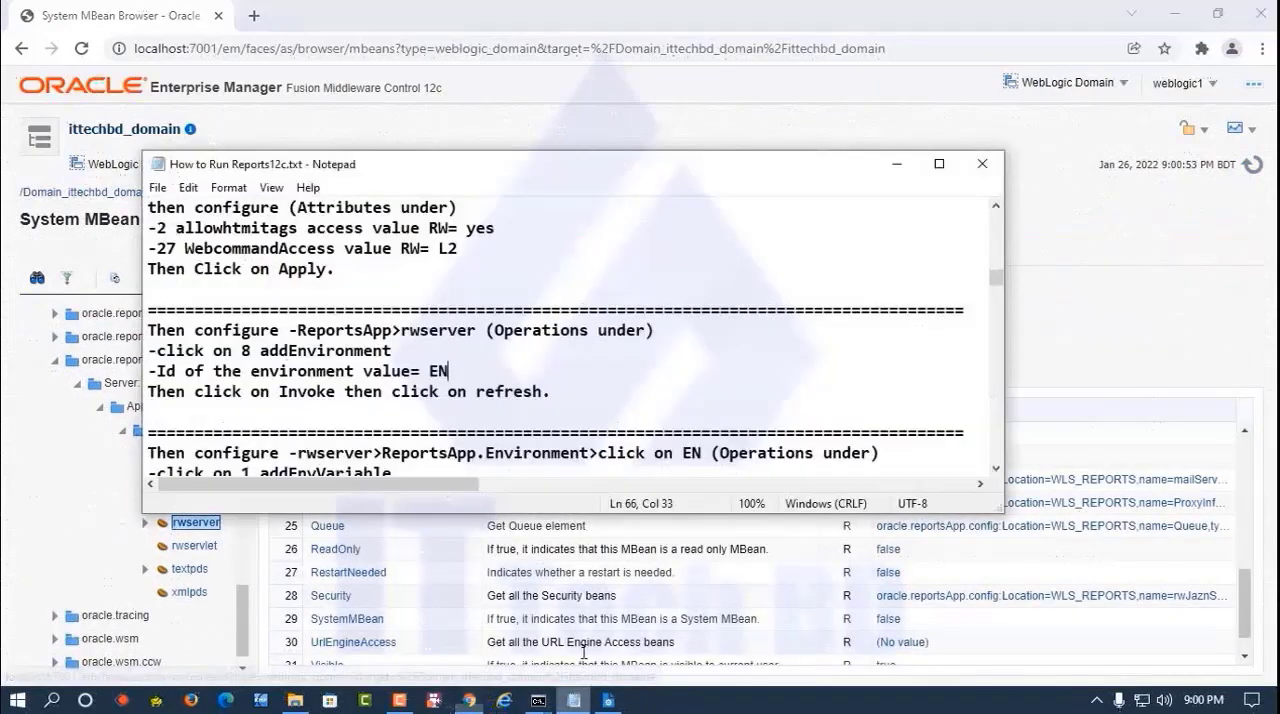
scroll(588, 374, down, 2)
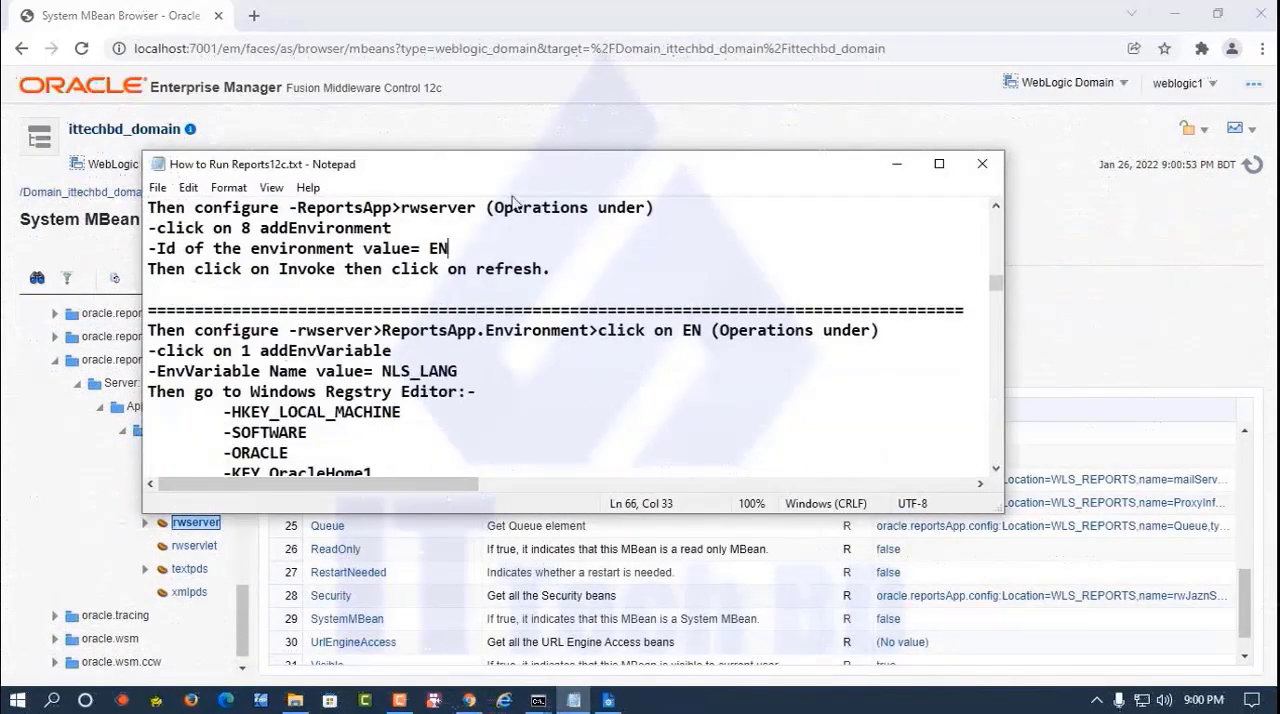
drag(568, 164, 697, 135)
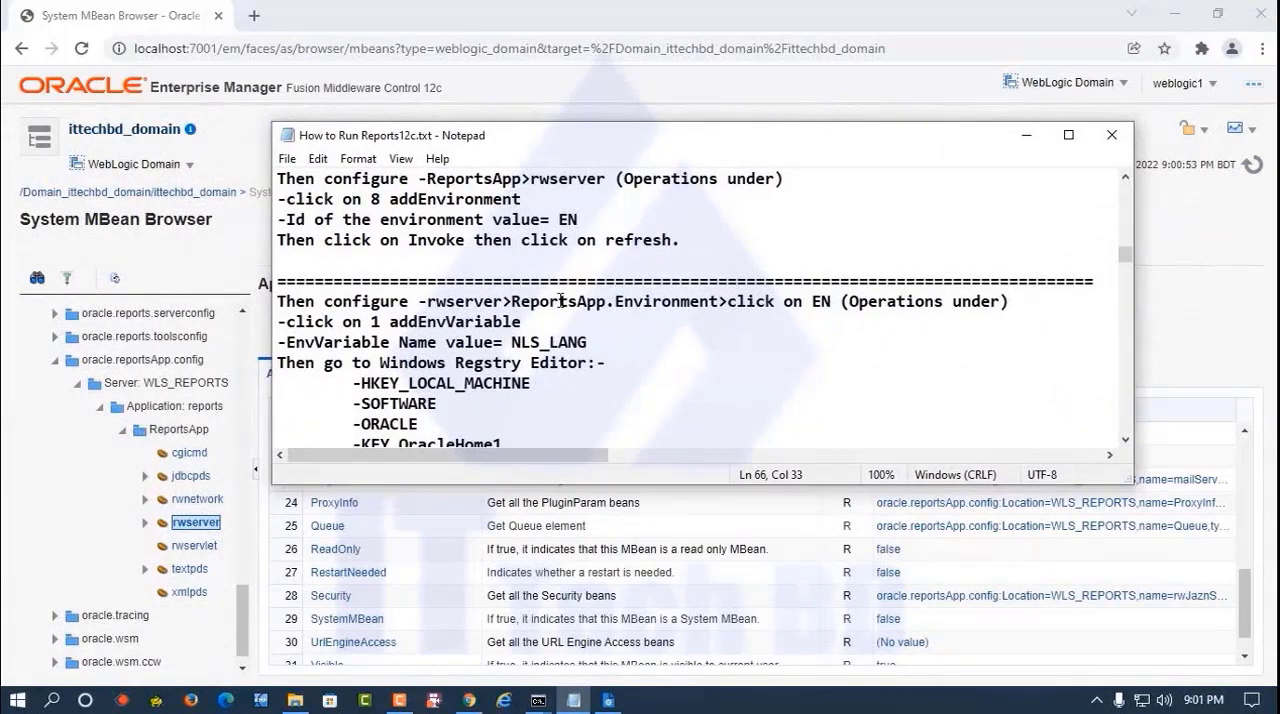
scroll(560, 300, down, 1)
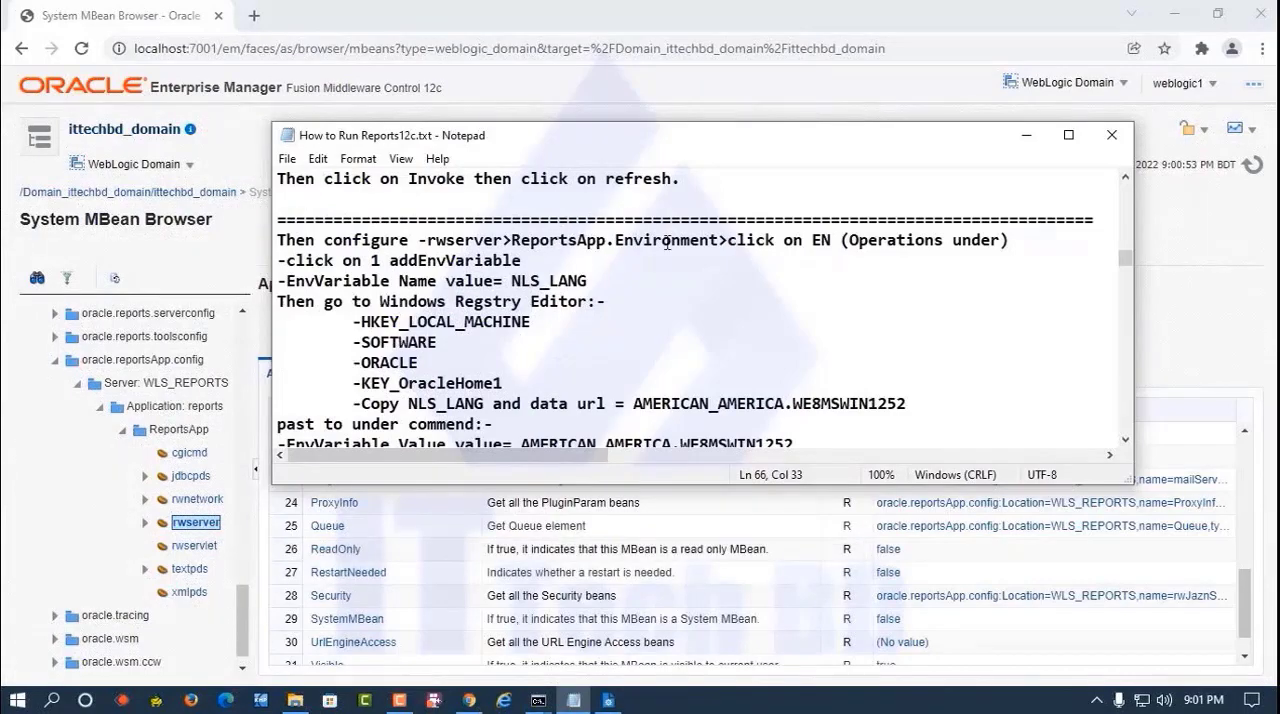
click(143, 535)
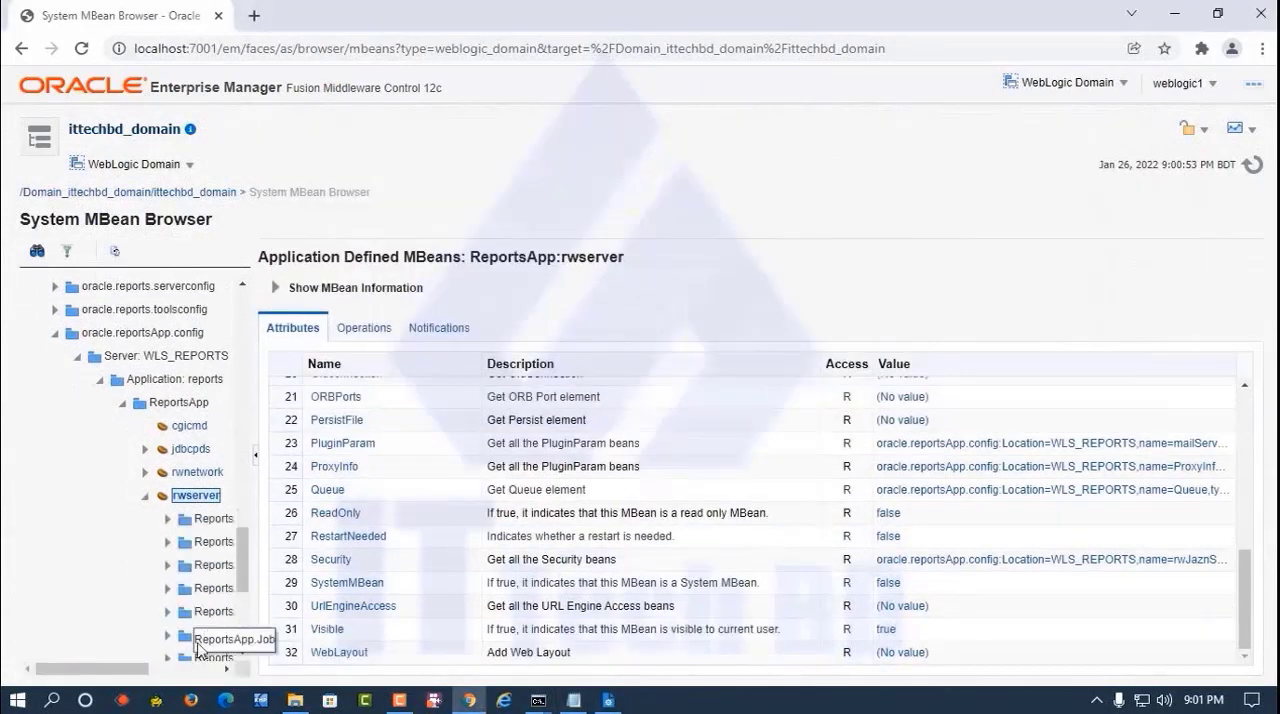
drag(100, 672, 172, 678)
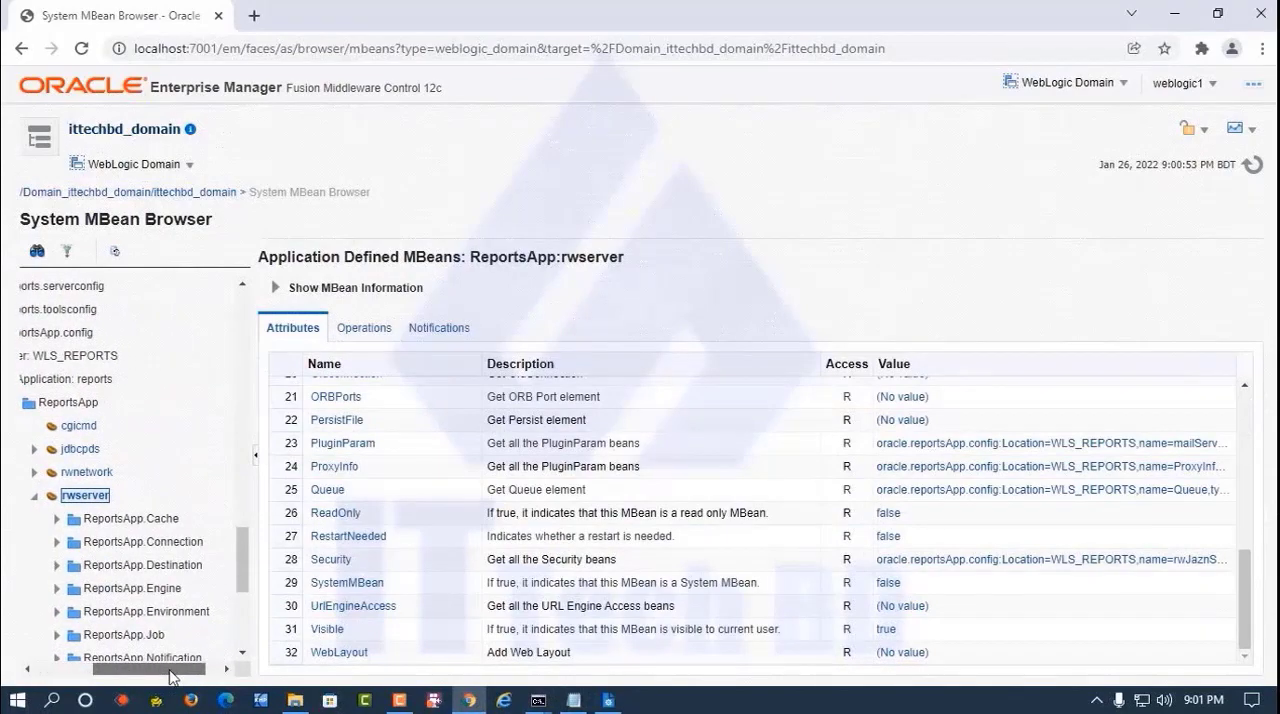
- Expand ReportsApp.Environment under rwserver and open the EN MBean, checking the path against the notes
click(573, 700)
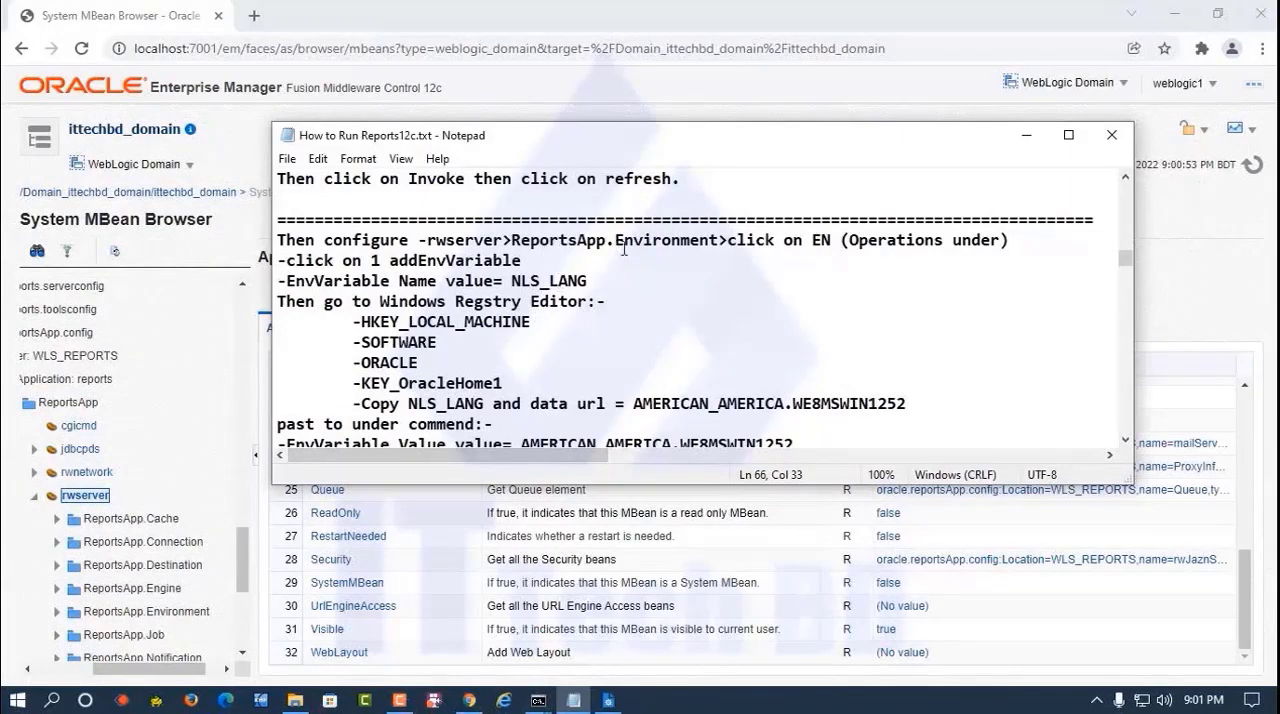
scroll(139, 611, down, 1)
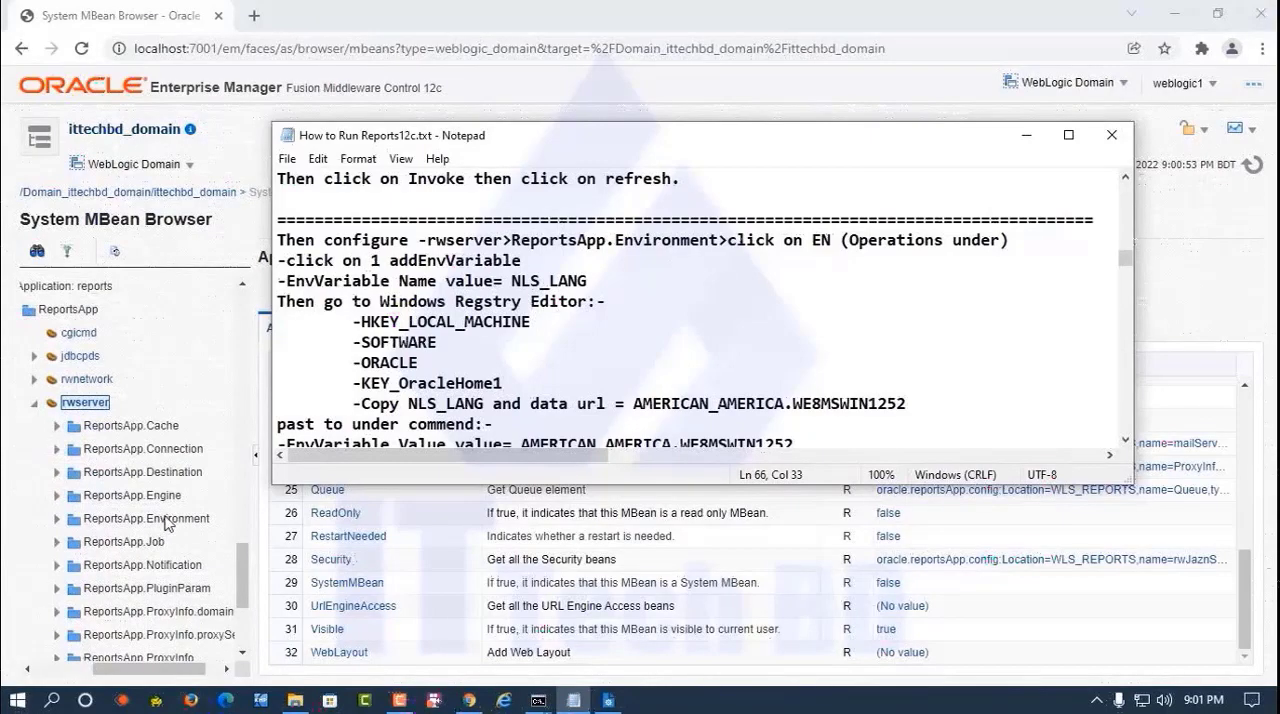
click(58, 519)
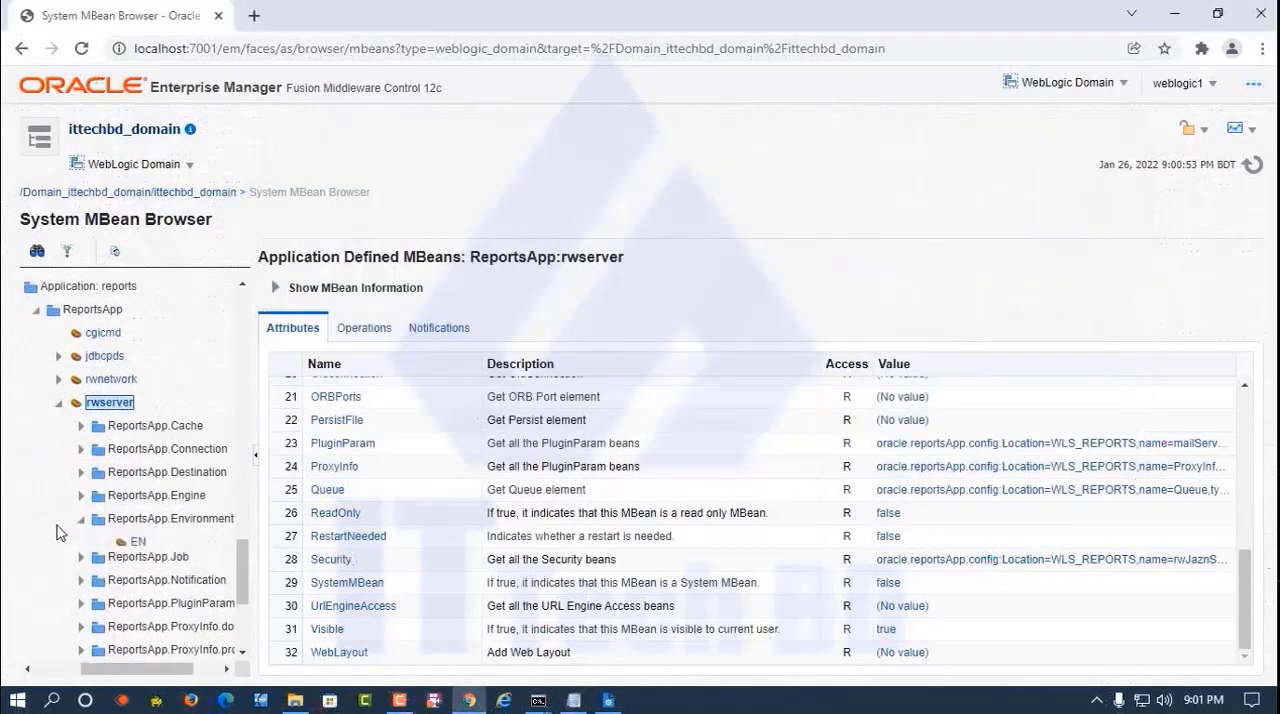
scroll(152, 540, down, 2)
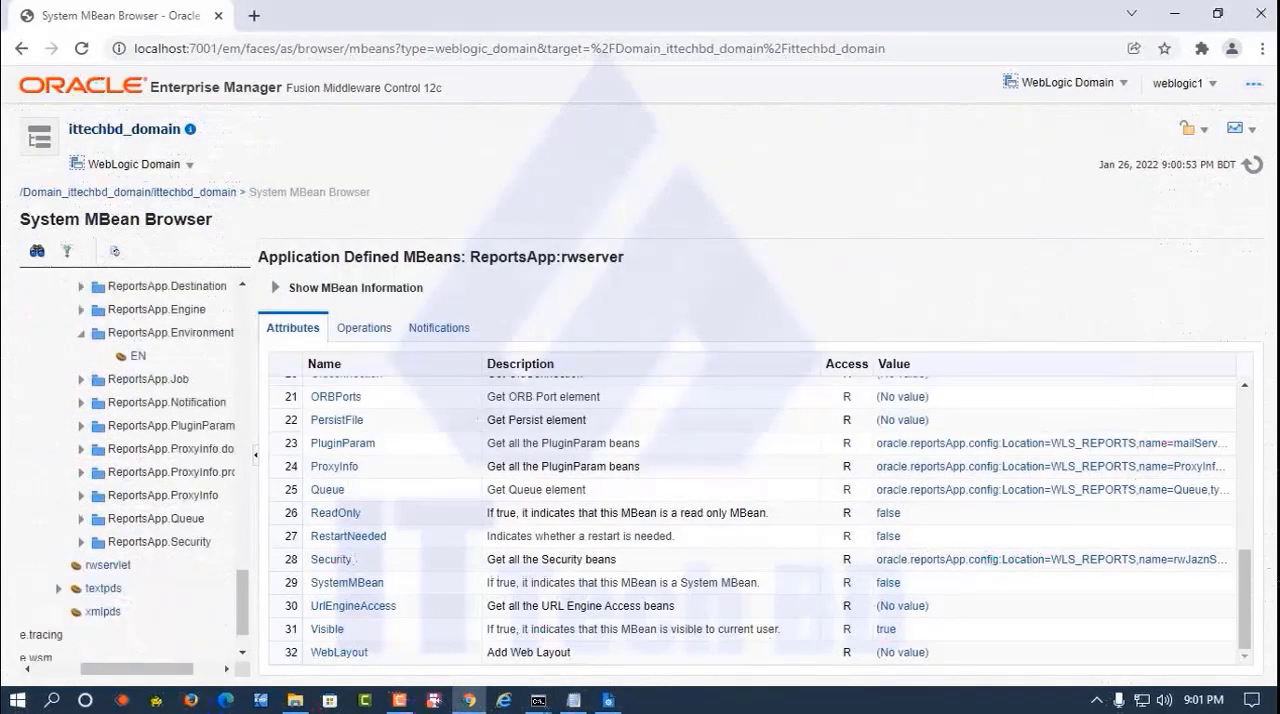
click(573, 700)
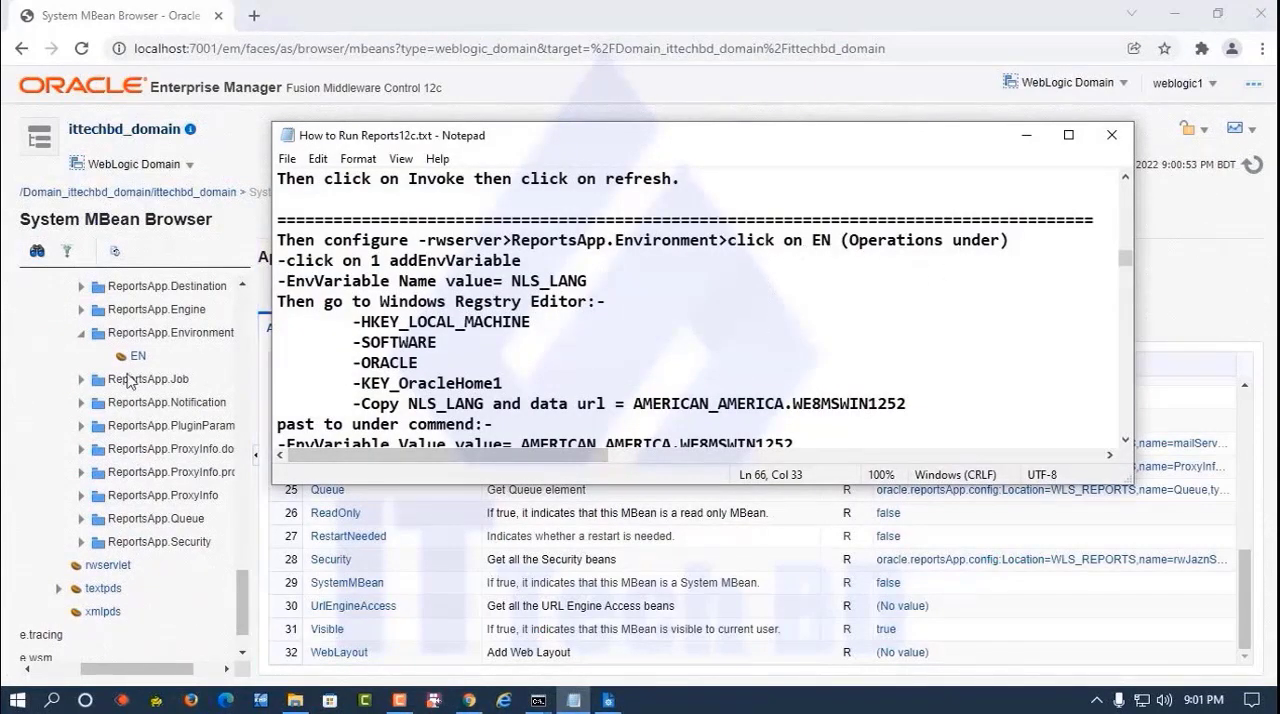
click(150, 356)
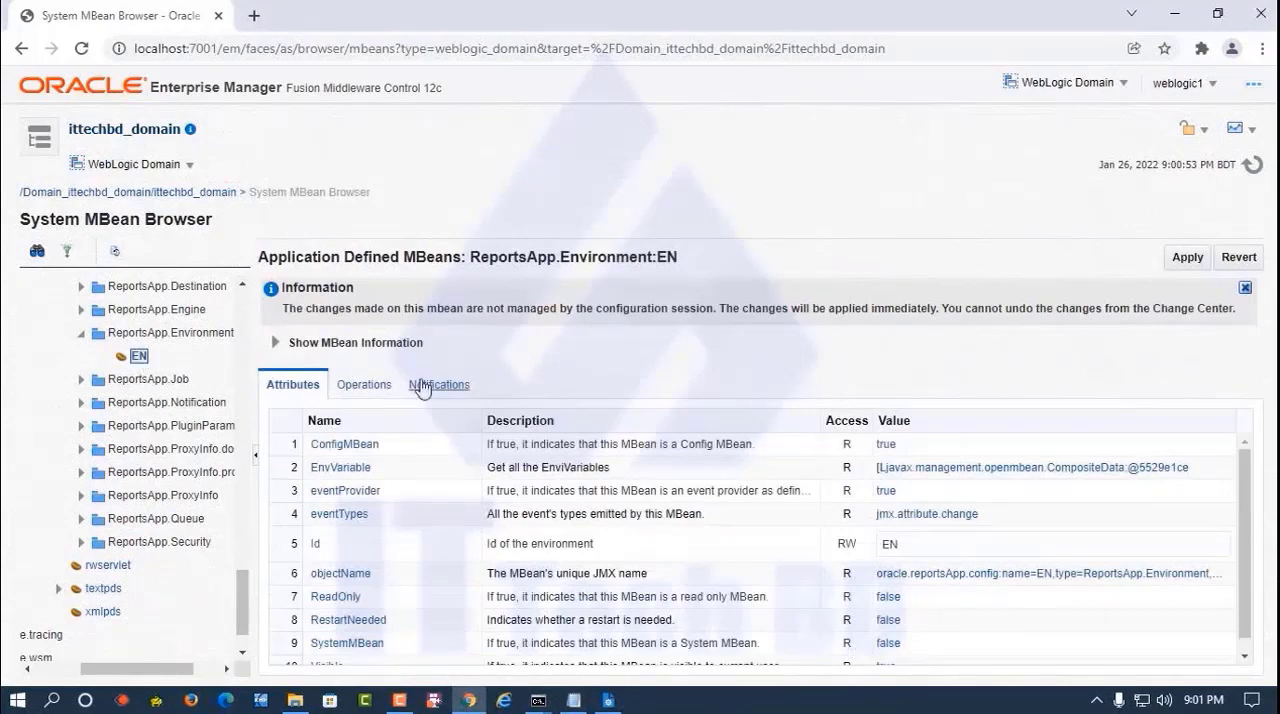
- Show EN's operations, place the notes beside the list, and open the addEnvVariable operation
click(366, 388)
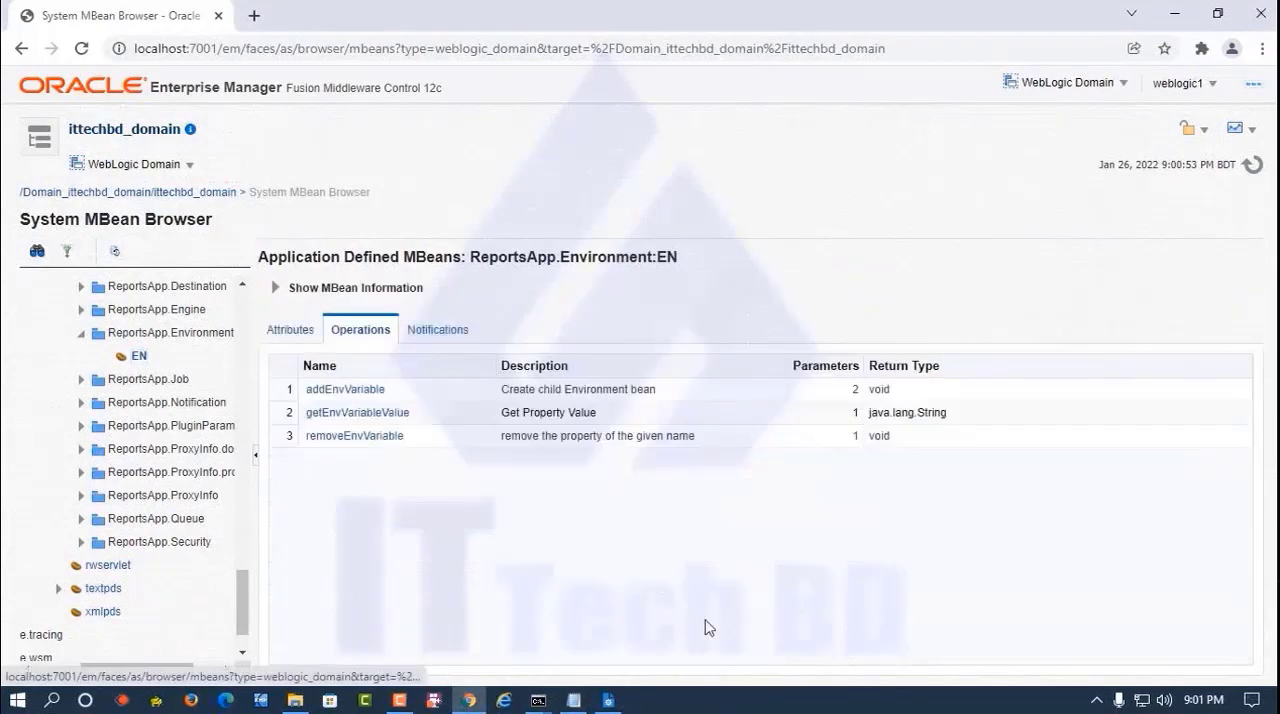
click(573, 688)
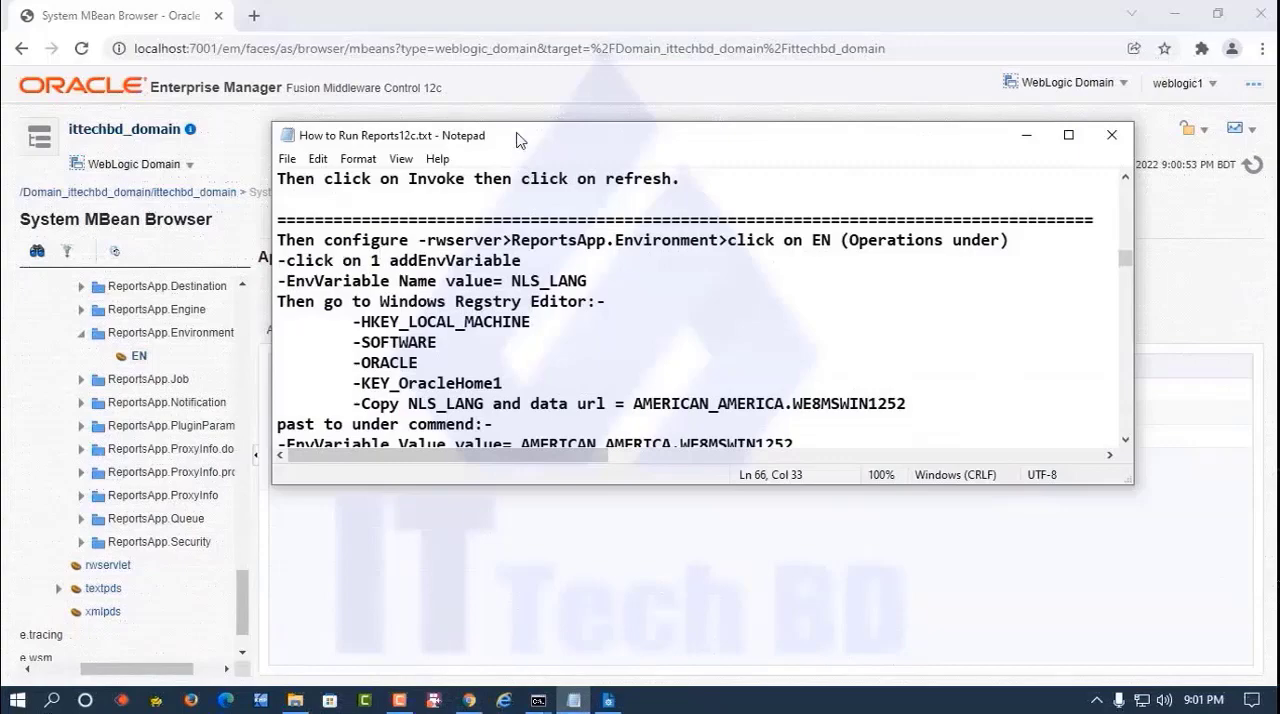
drag(566, 135, 852, 134)
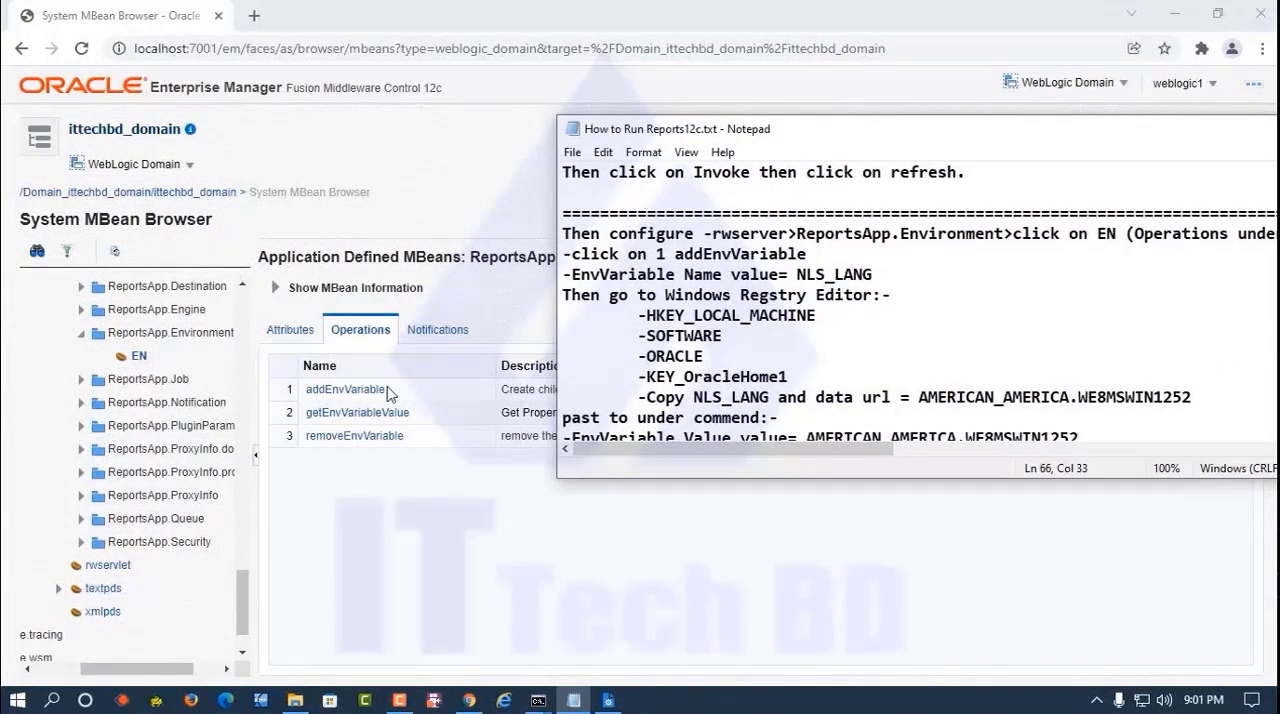
drag(880, 135, 818, 142)
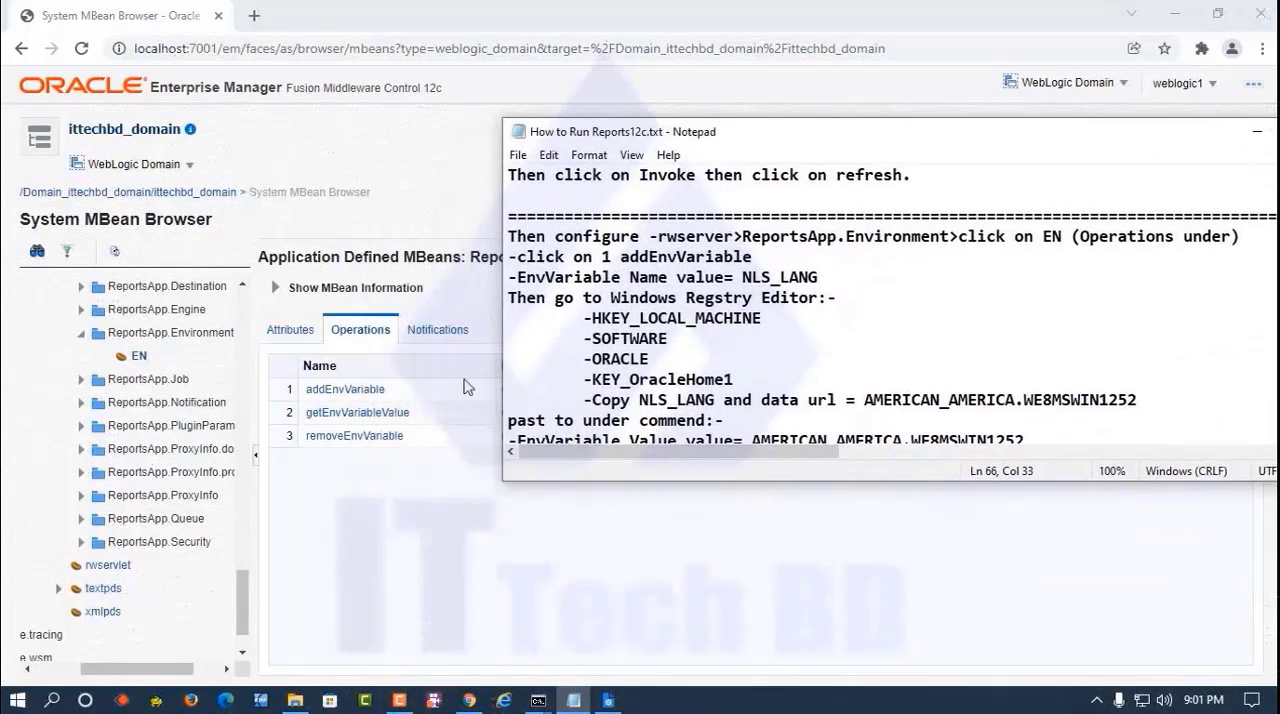
click(370, 392)
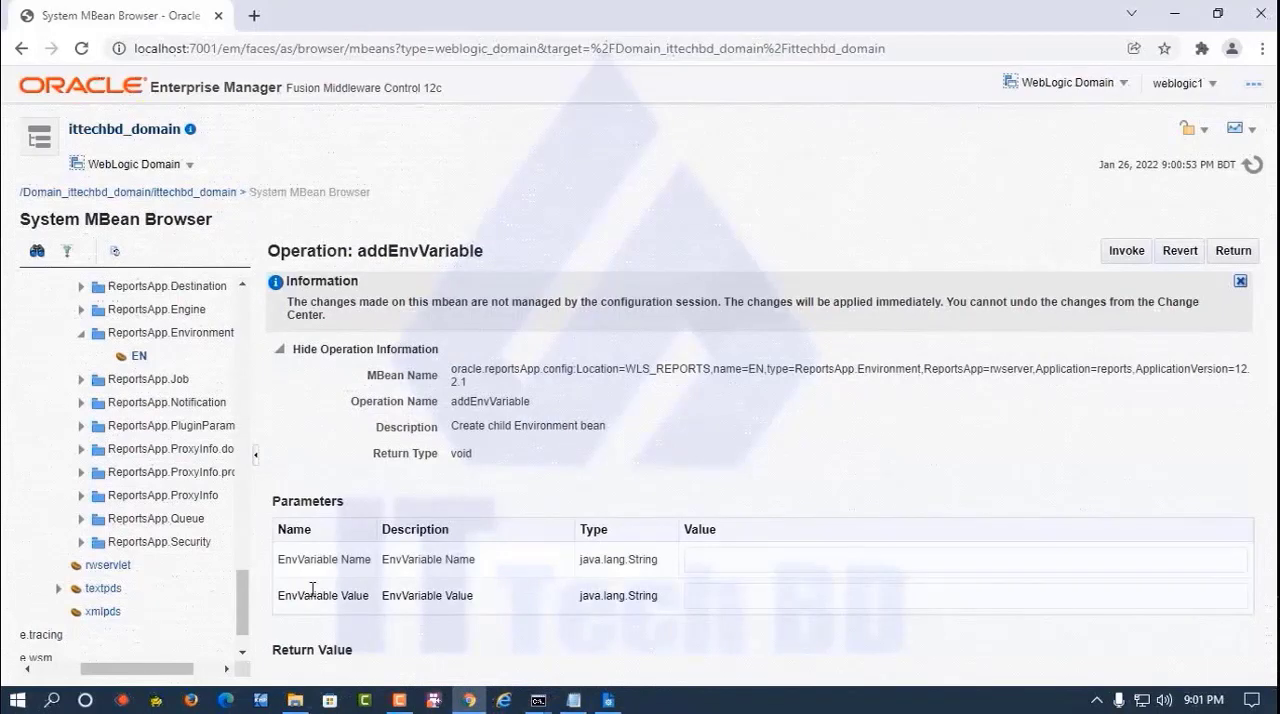
- Copy NLS_LANG from the notes and paste it as the EnvVariable Name value of addEnvVariable
click(574, 700)
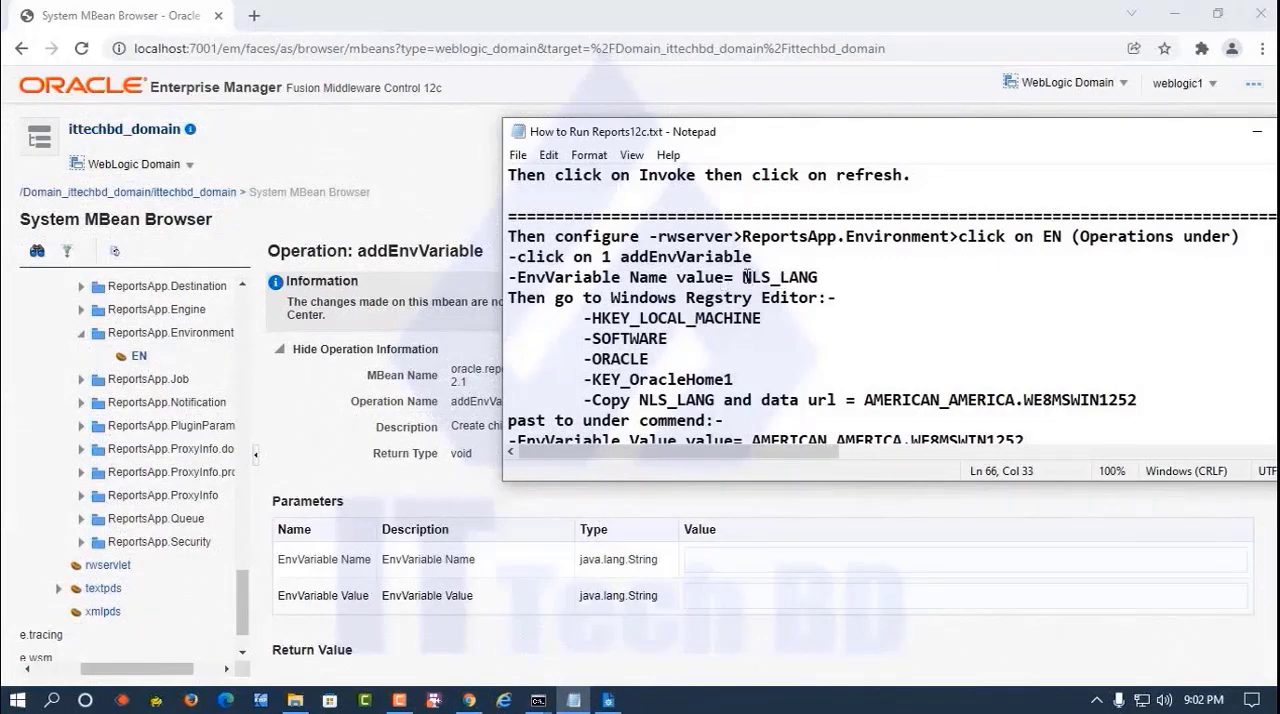
drag(743, 277, 821, 277)
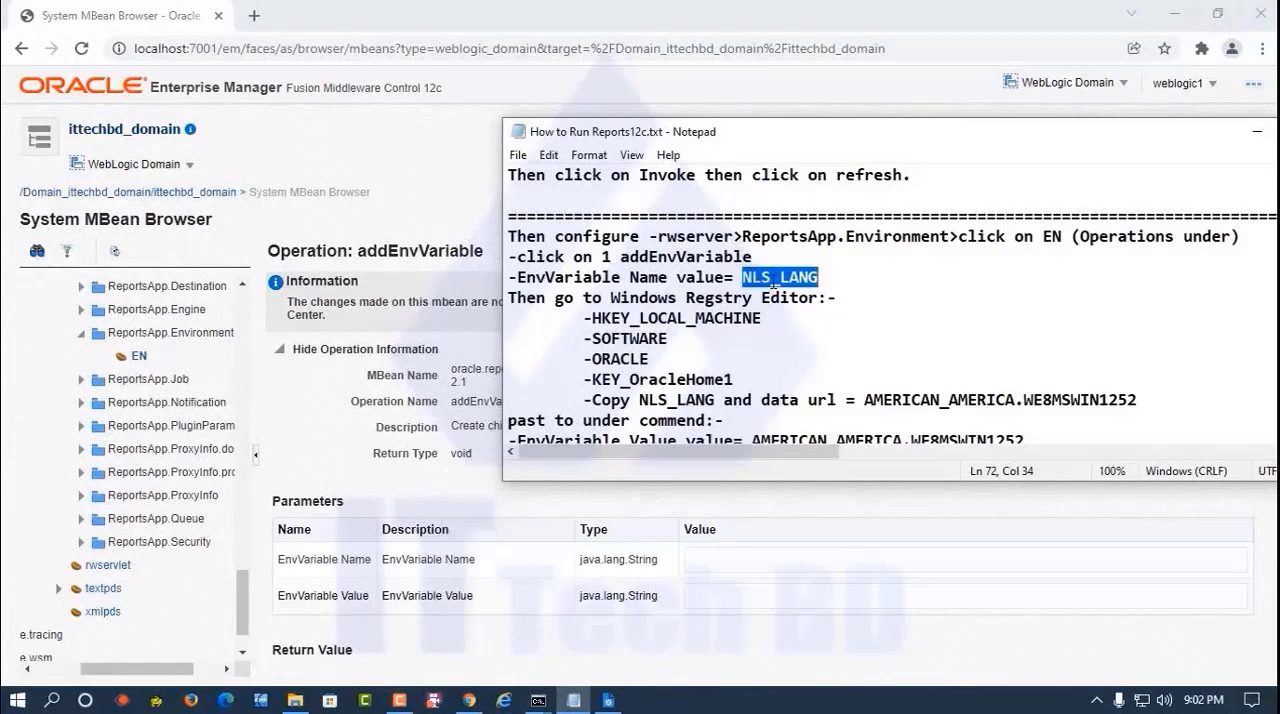
right_click(775, 283)
click(829, 340)
drag(790, 135, 562, 96)
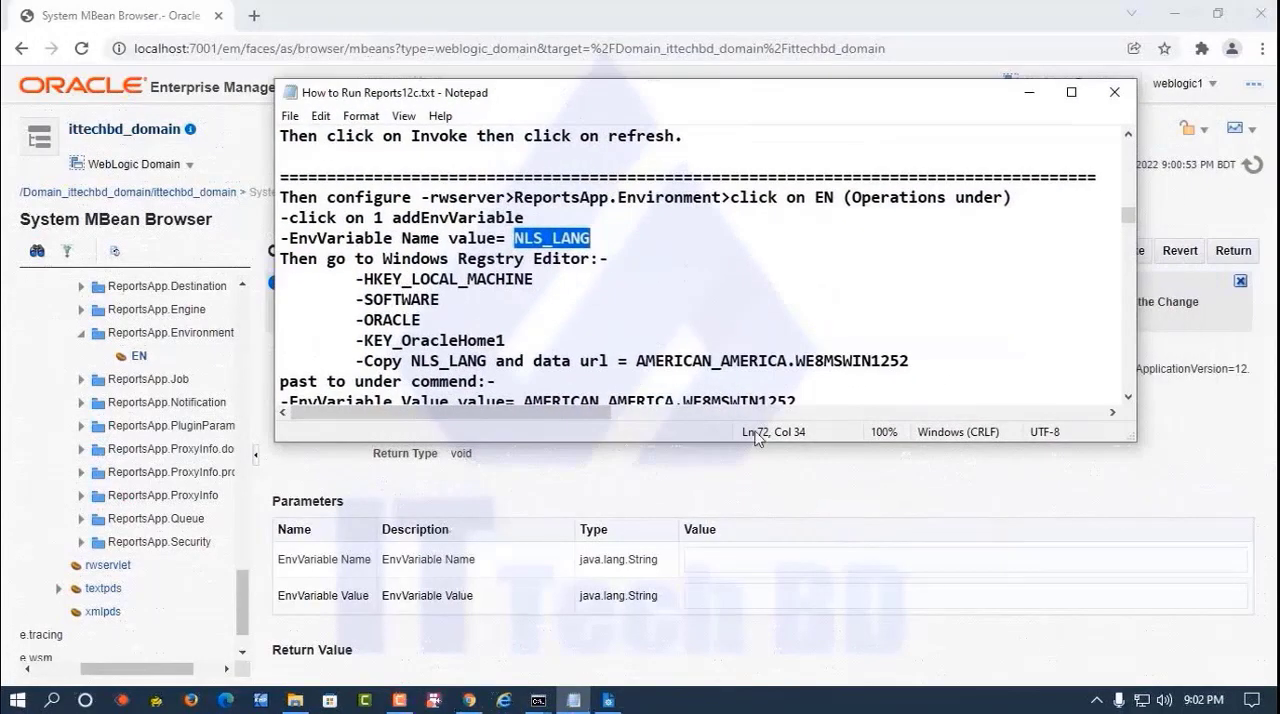
click(728, 559)
right_click(728, 558)
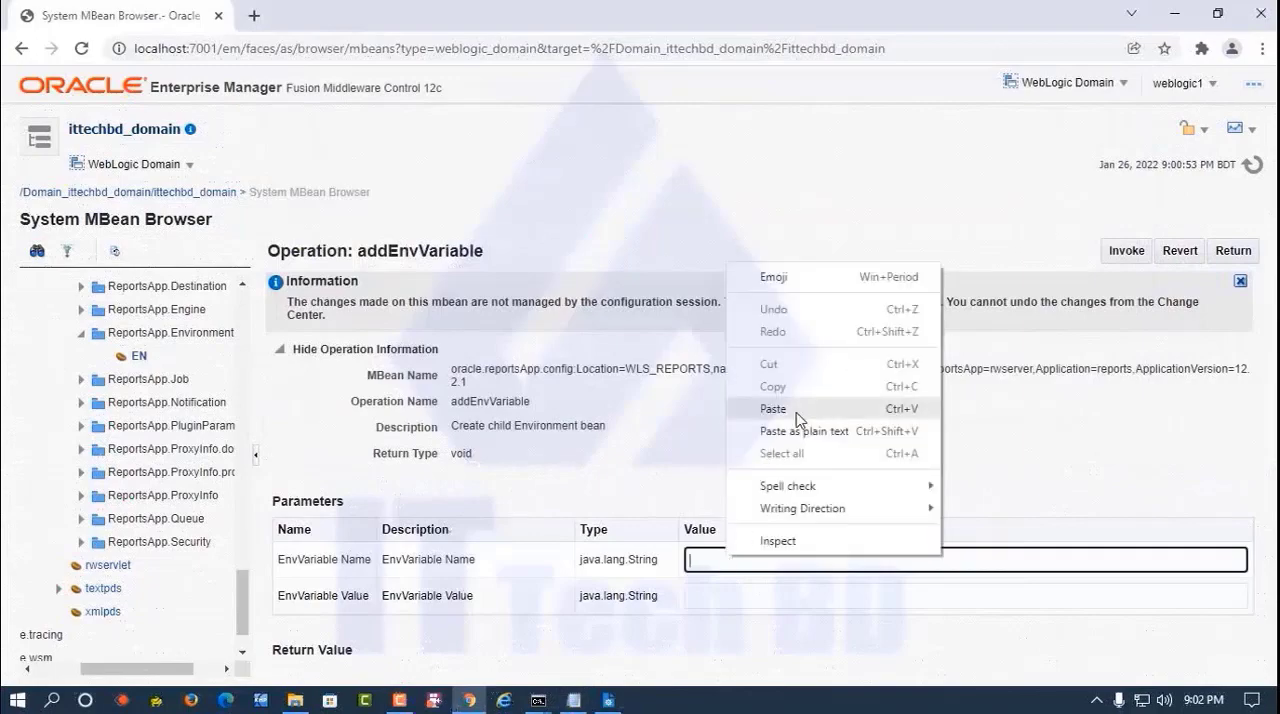
click(797, 418)
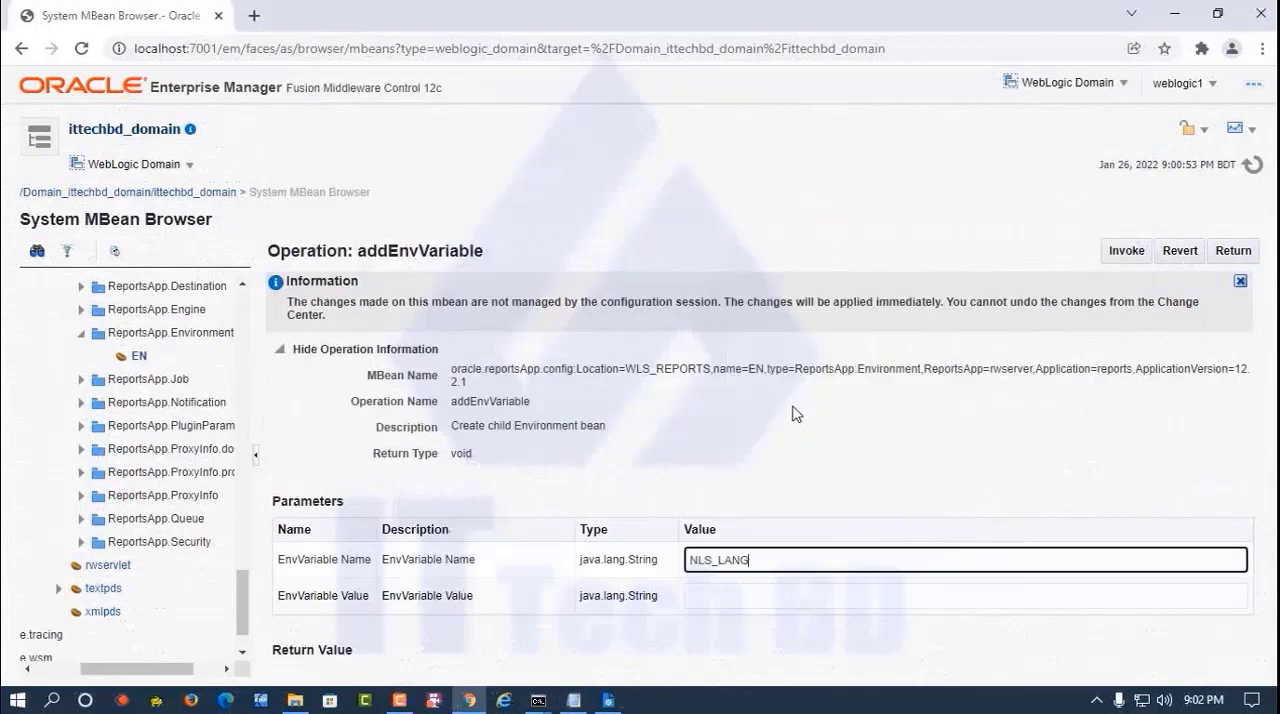
- Review the registry path for NLS_LANG in the notes, then search Windows for regedit and launch Registry Editor
click(575, 700)
click(564, 301)
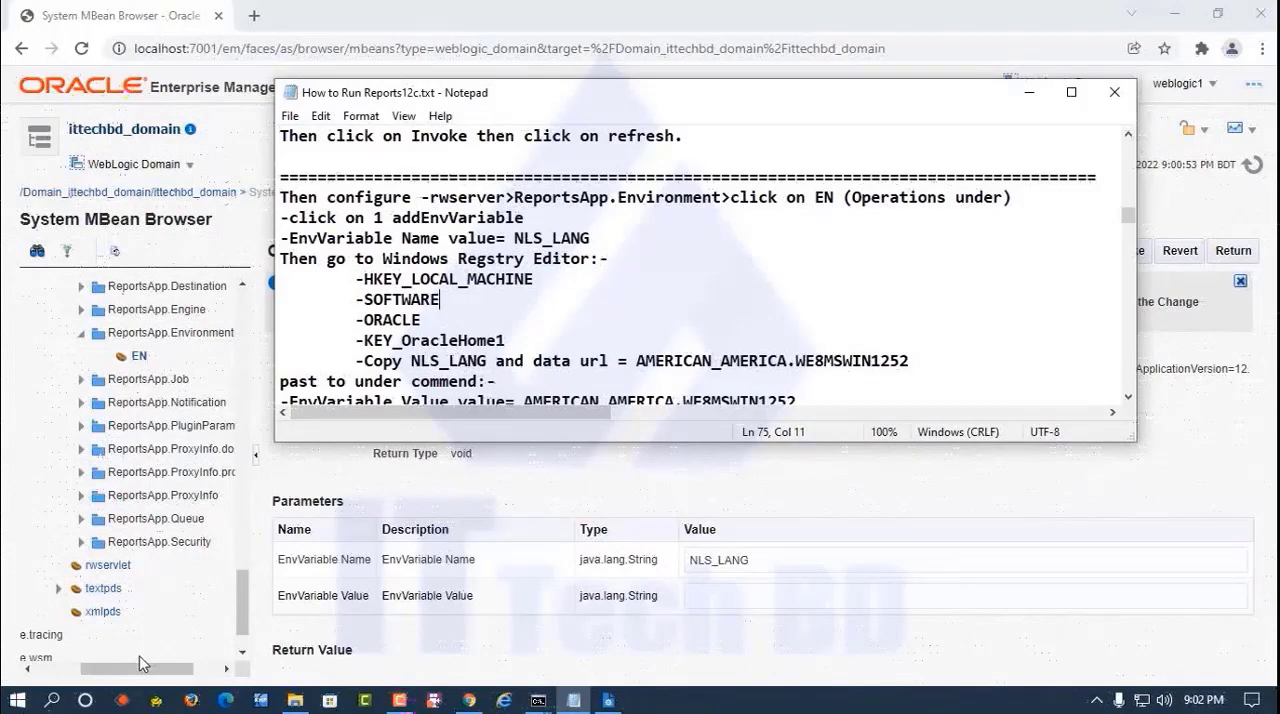
click(54, 701)
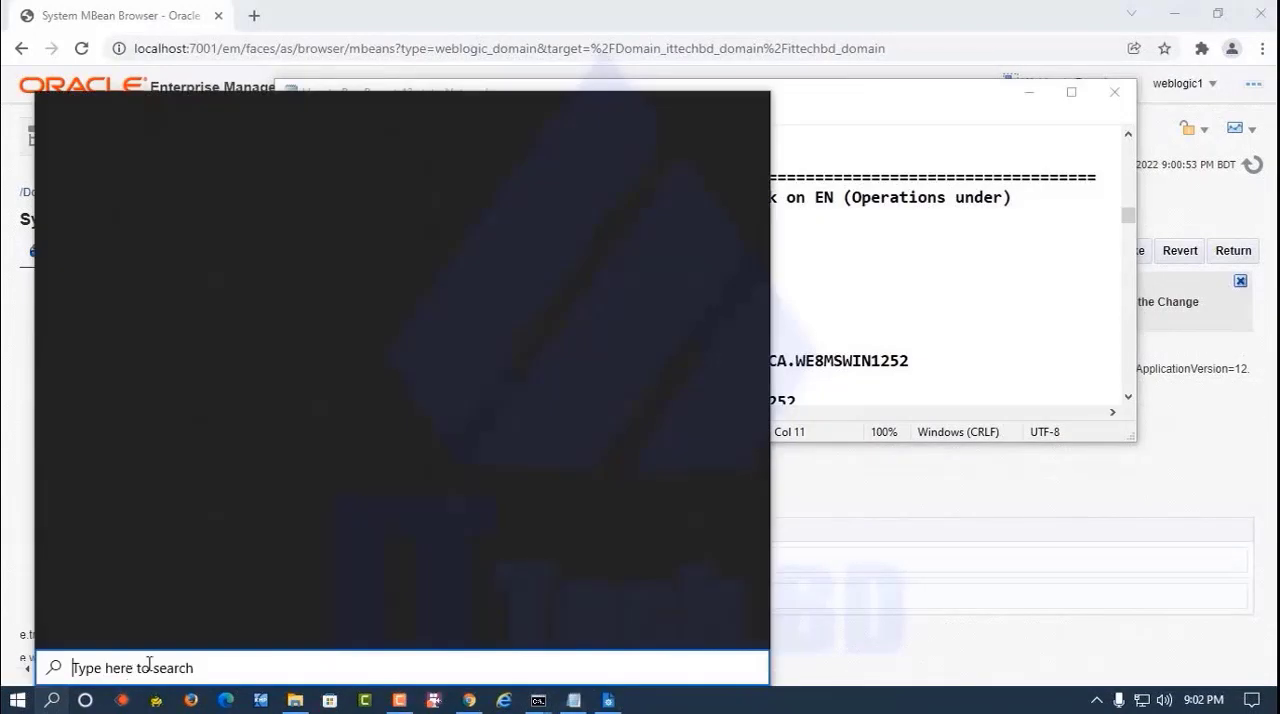
text(r)
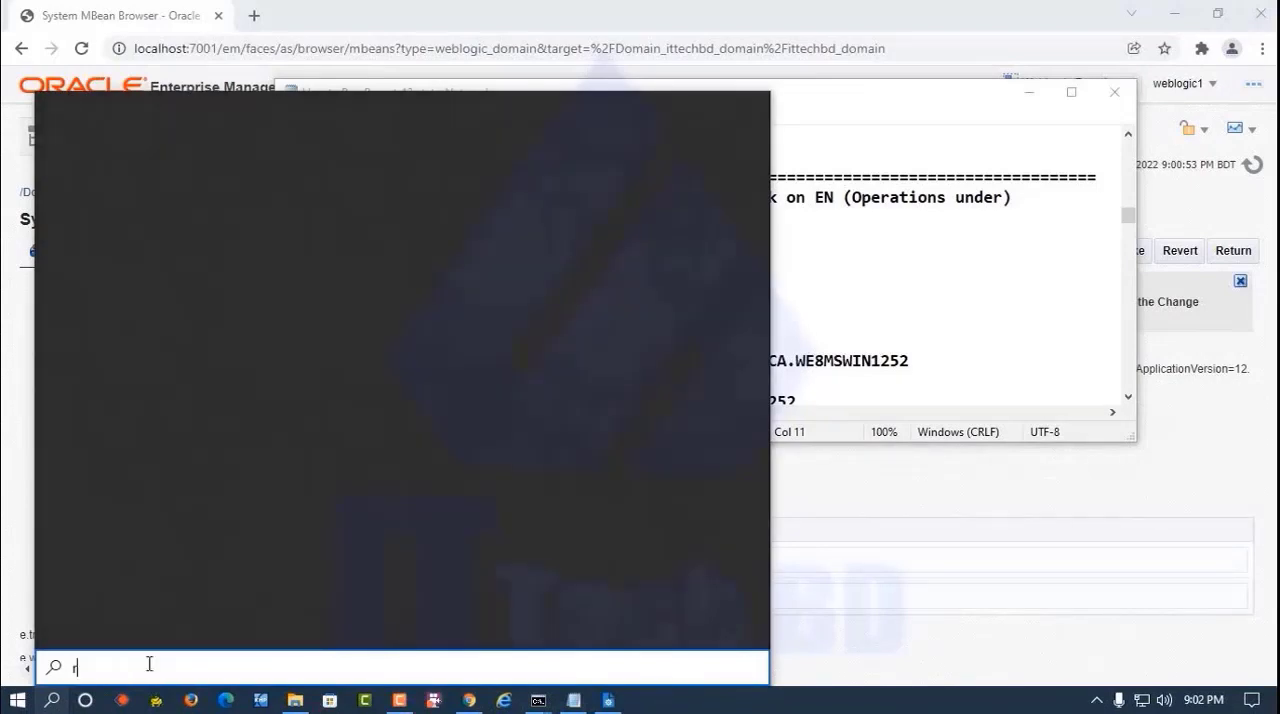
text(egedit)
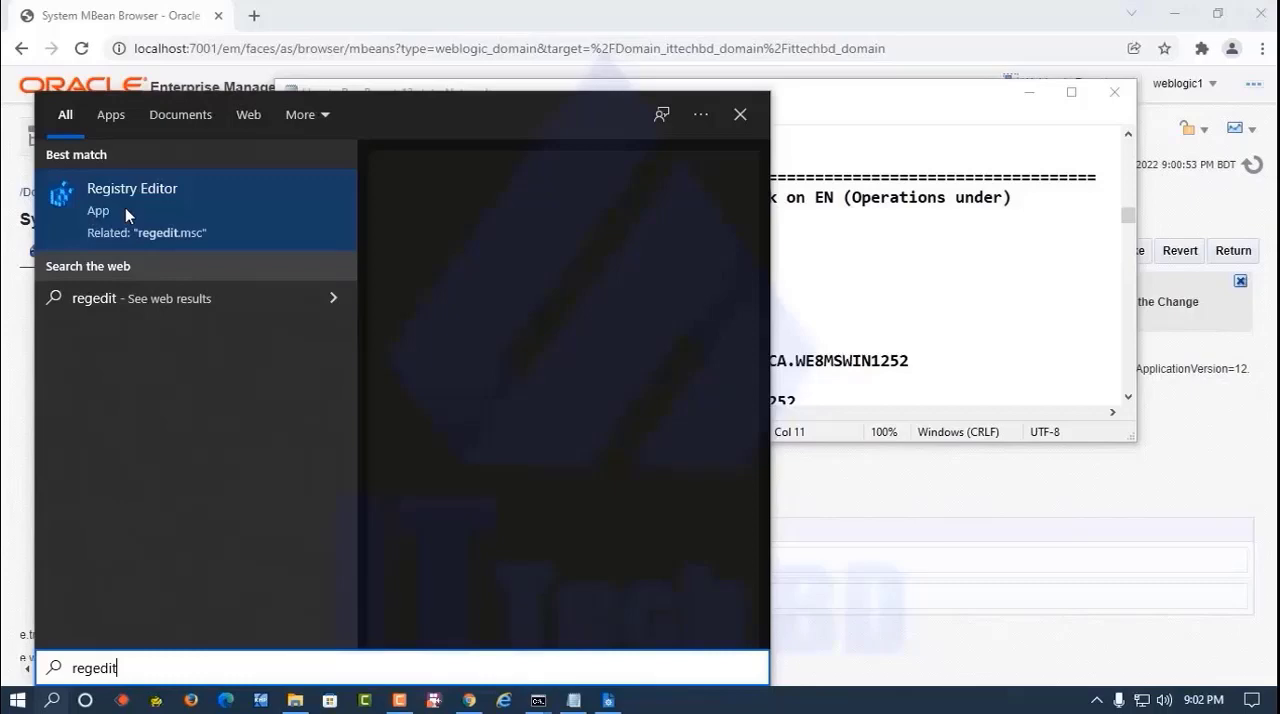
click(125, 207)
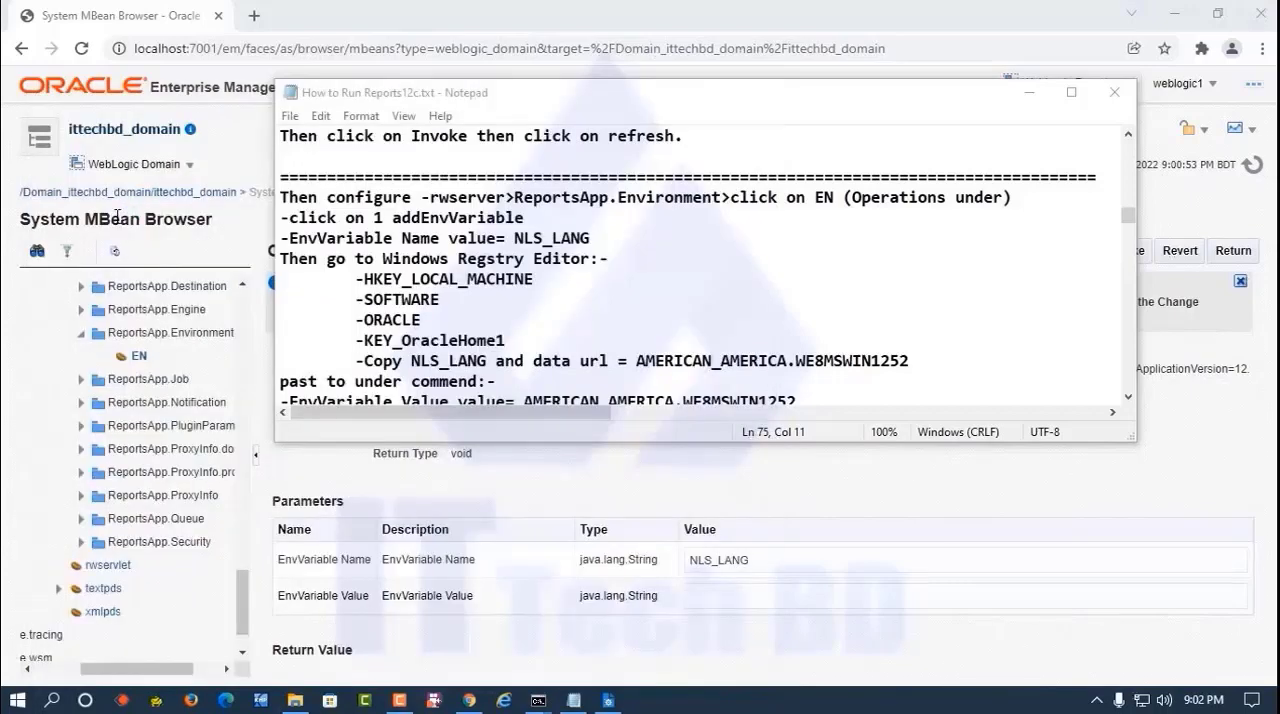
- Widen the Registry Editor key tree and expand HKEY_LOCAL_MACHINE and its SOFTWARE key, following the path in the notes
click(1036, 159)
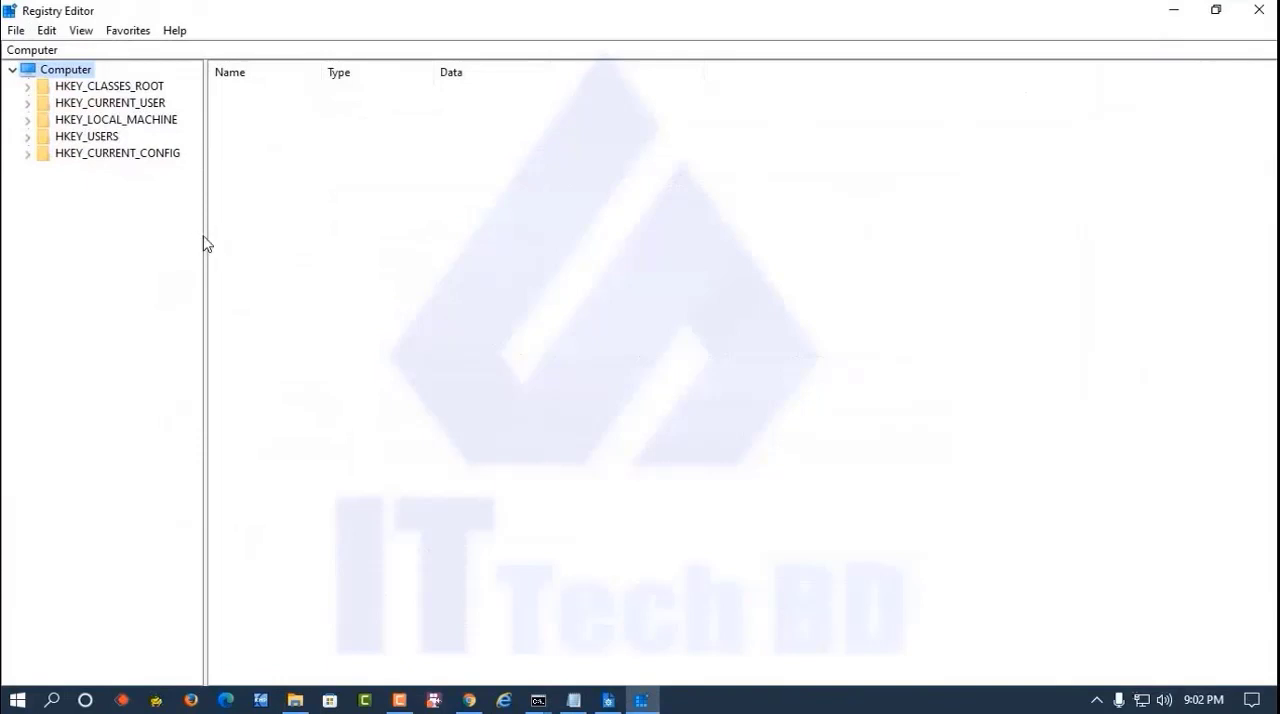
drag(206, 237, 348, 240)
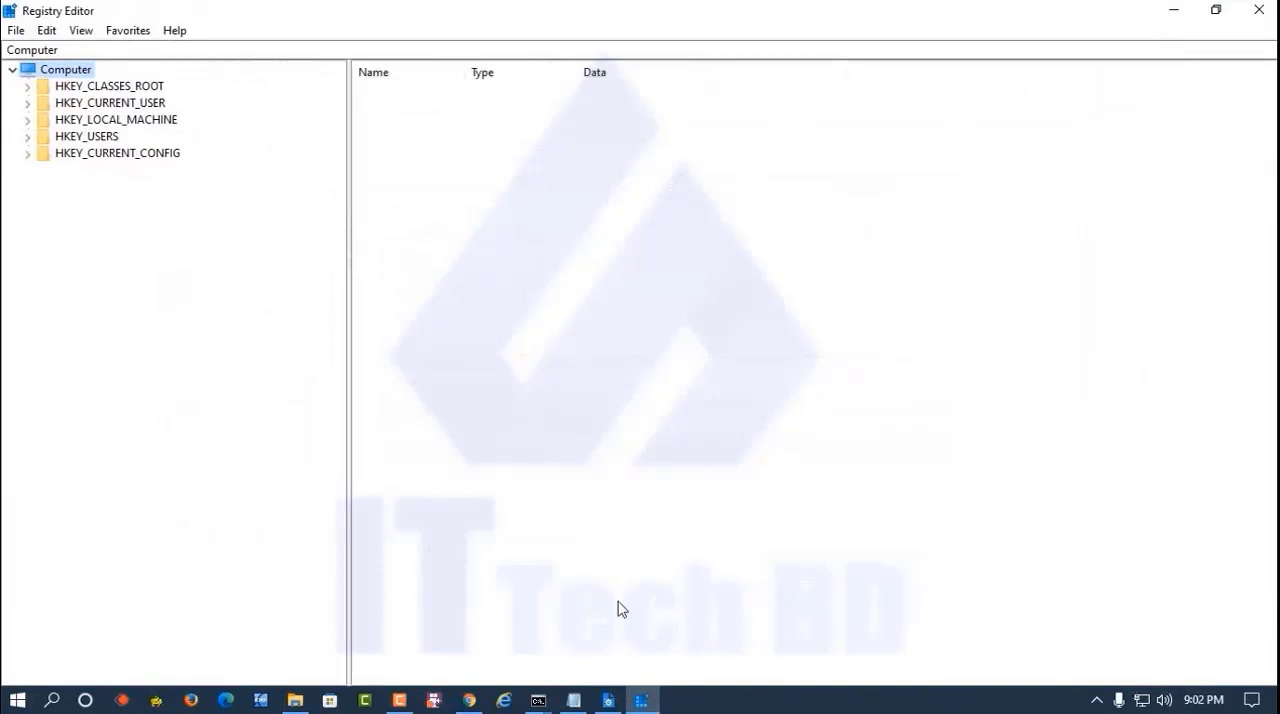
click(573, 700)
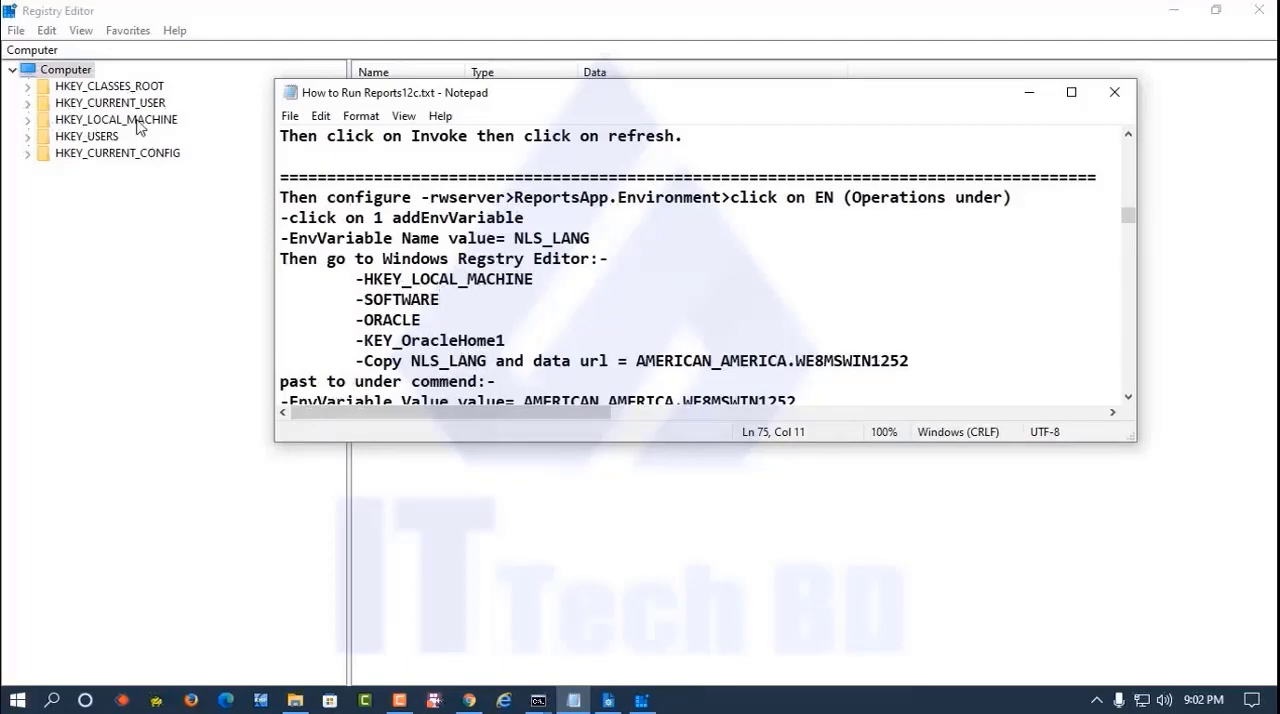
click(29, 121)
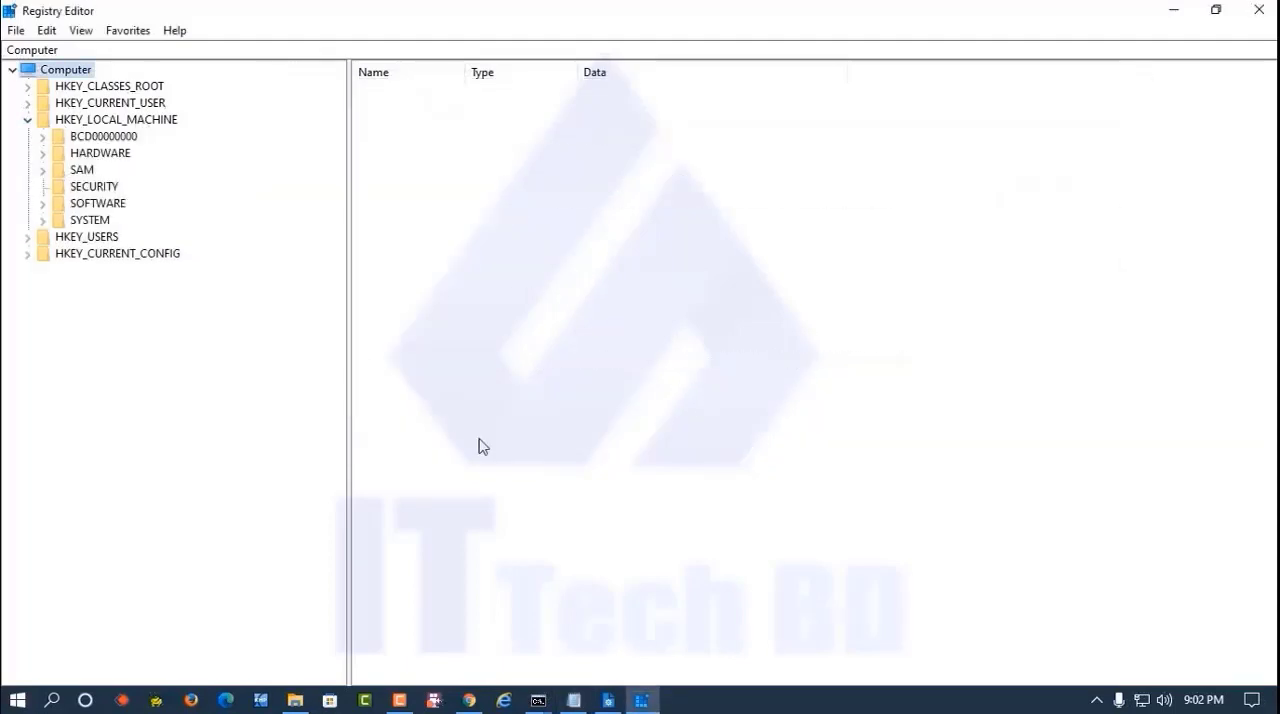
click(574, 699)
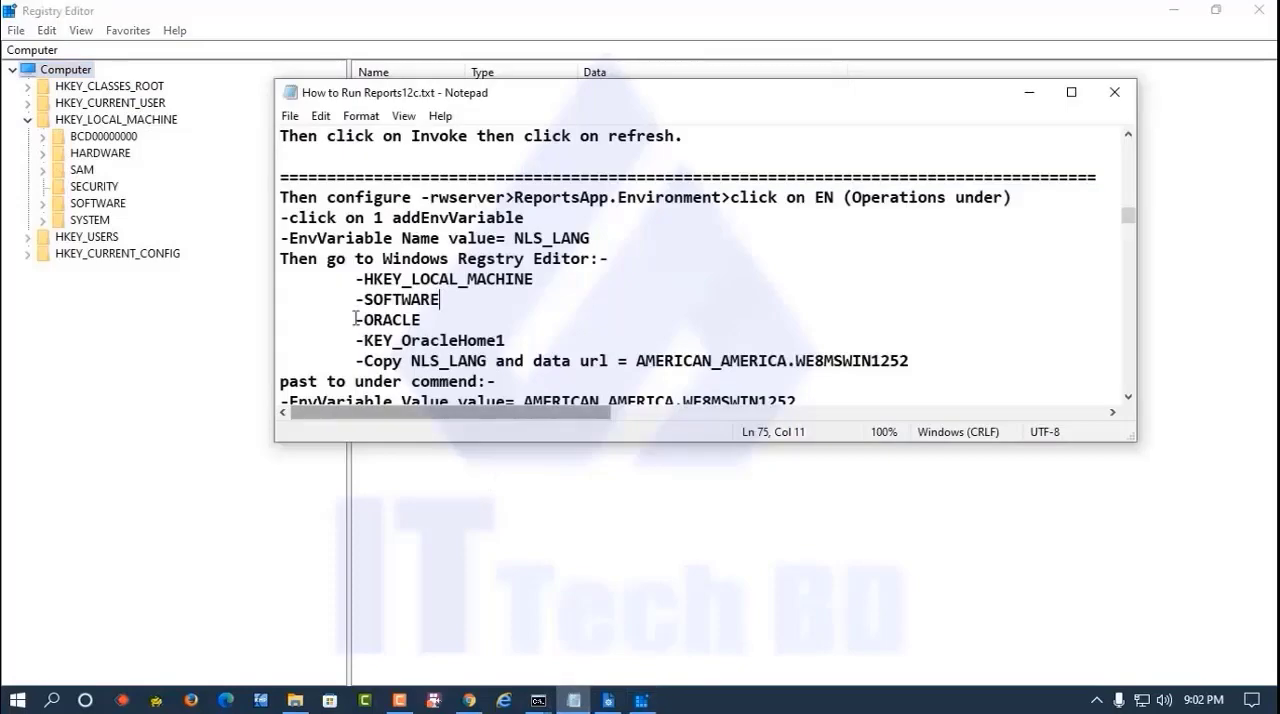
click(42, 206)
- Expand the ORACLE key under SOFTWARE and open KEY_OracleHome1, checking the key name against the notes
click(574, 699)
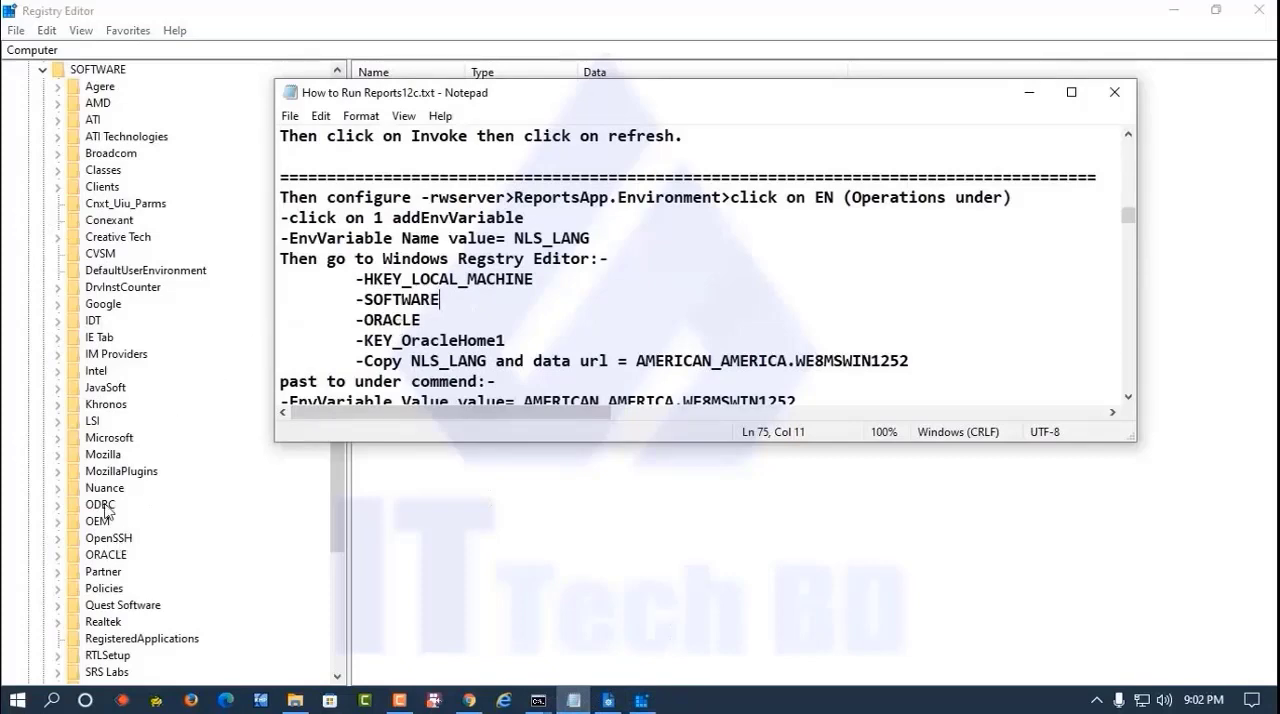
click(57, 554)
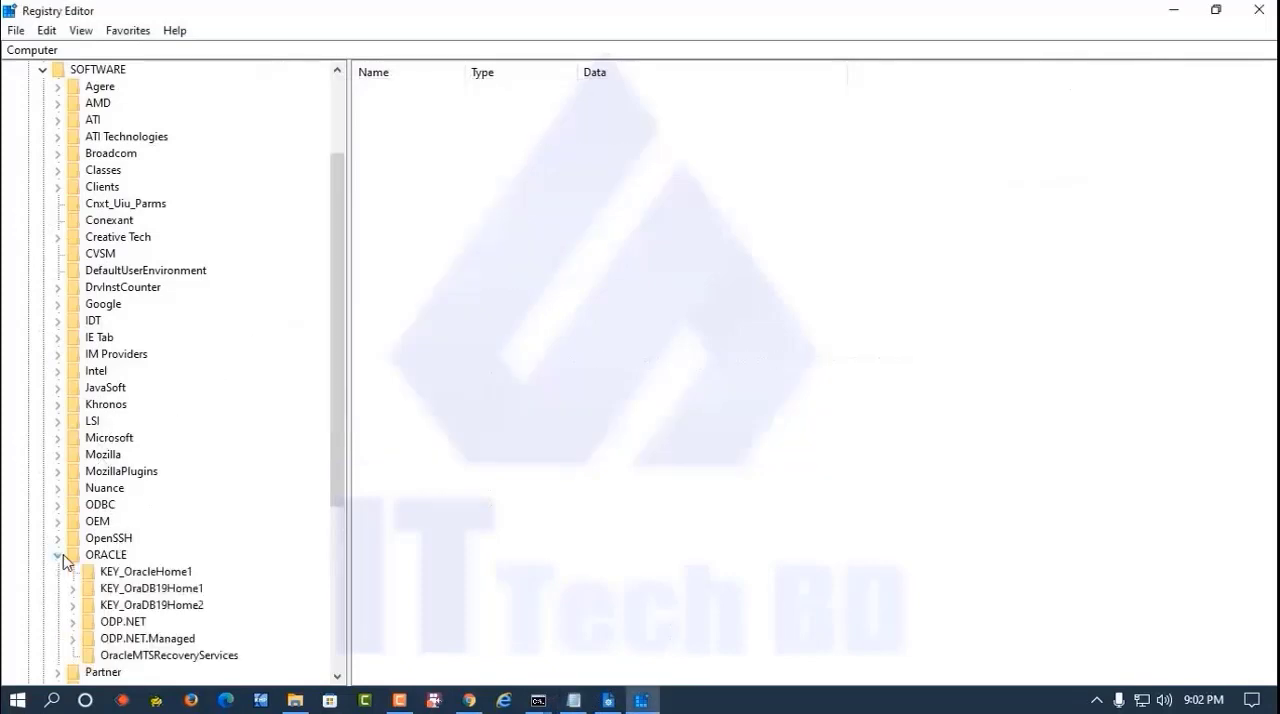
scroll(193, 541, down, 2)
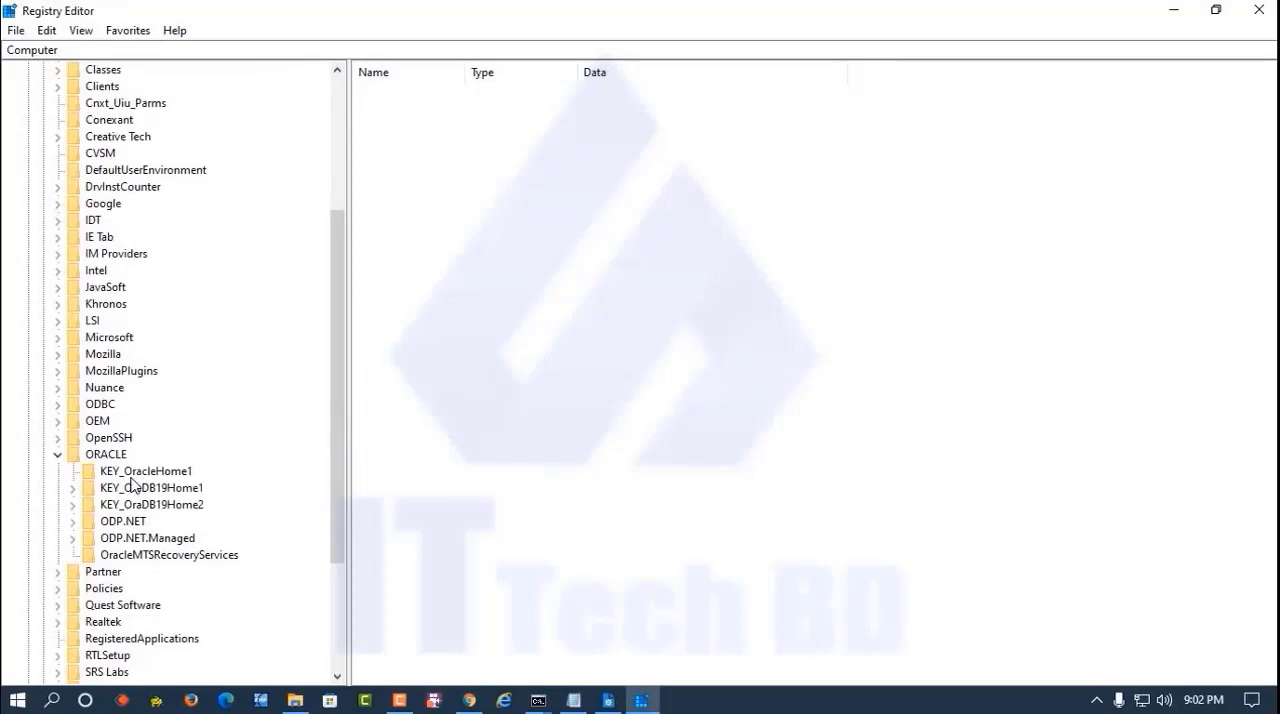
click(573, 700)
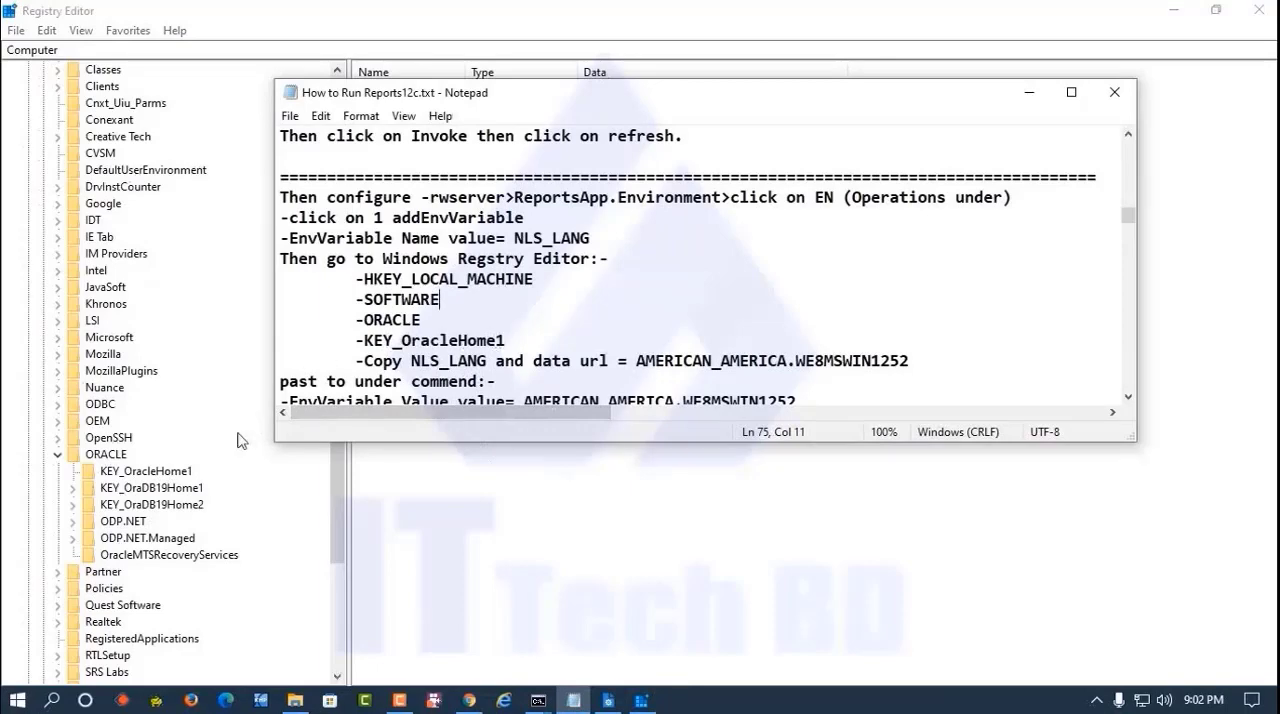
click(150, 473)
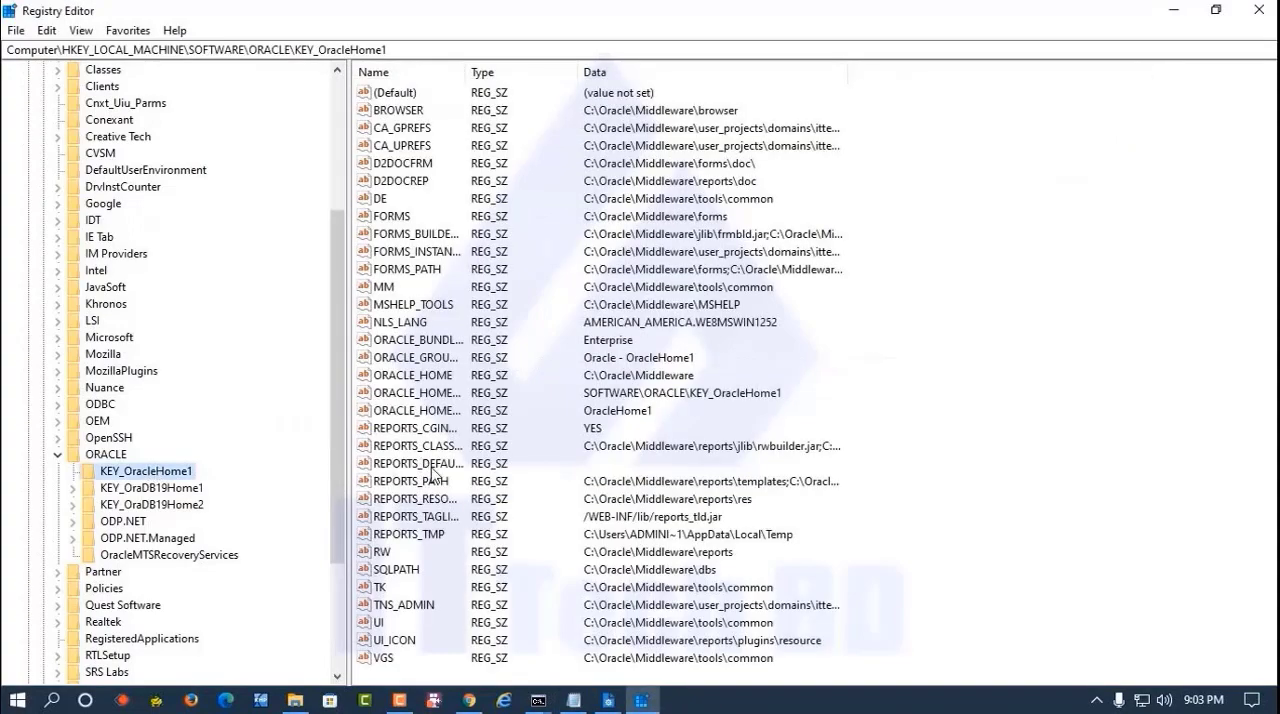
- Highlight the NLS_LANG data in the notes, select the NLS_LANG entry in KEY_OracleHome1, and place the notes beside the entry names
click(573, 700)
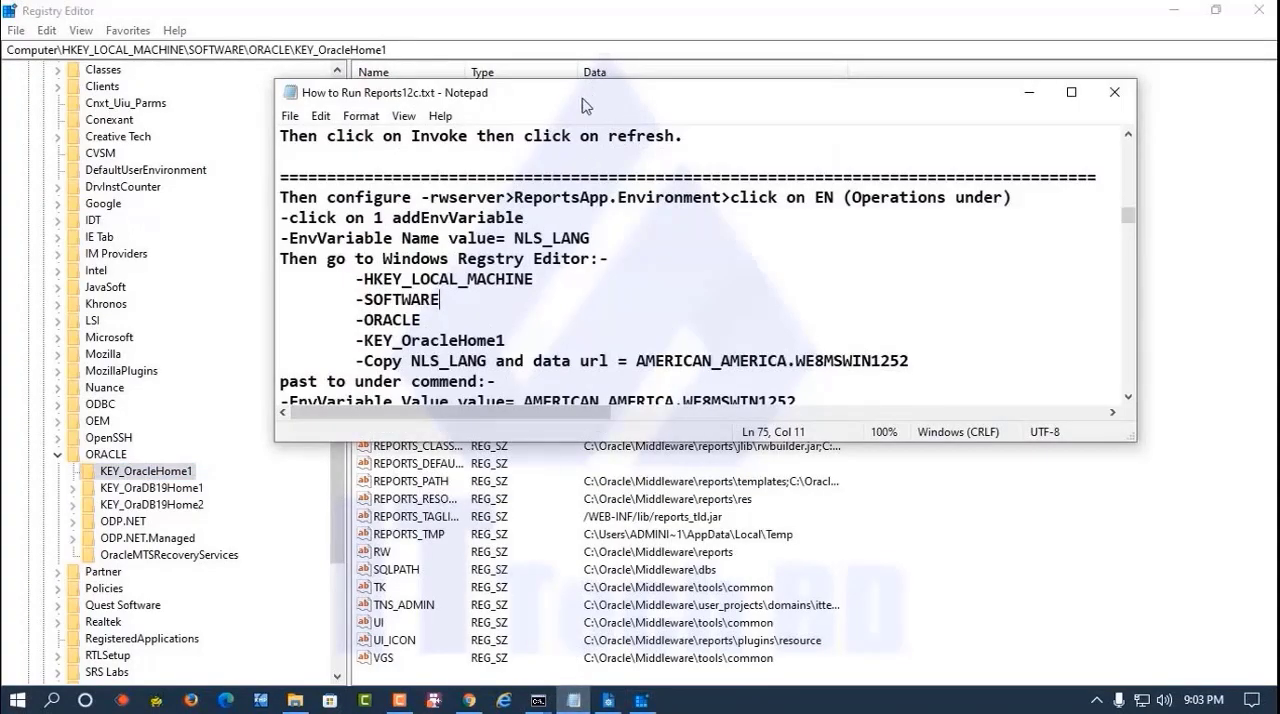
drag(588, 92, 676, 92)
scroll(636, 327, down, 1)
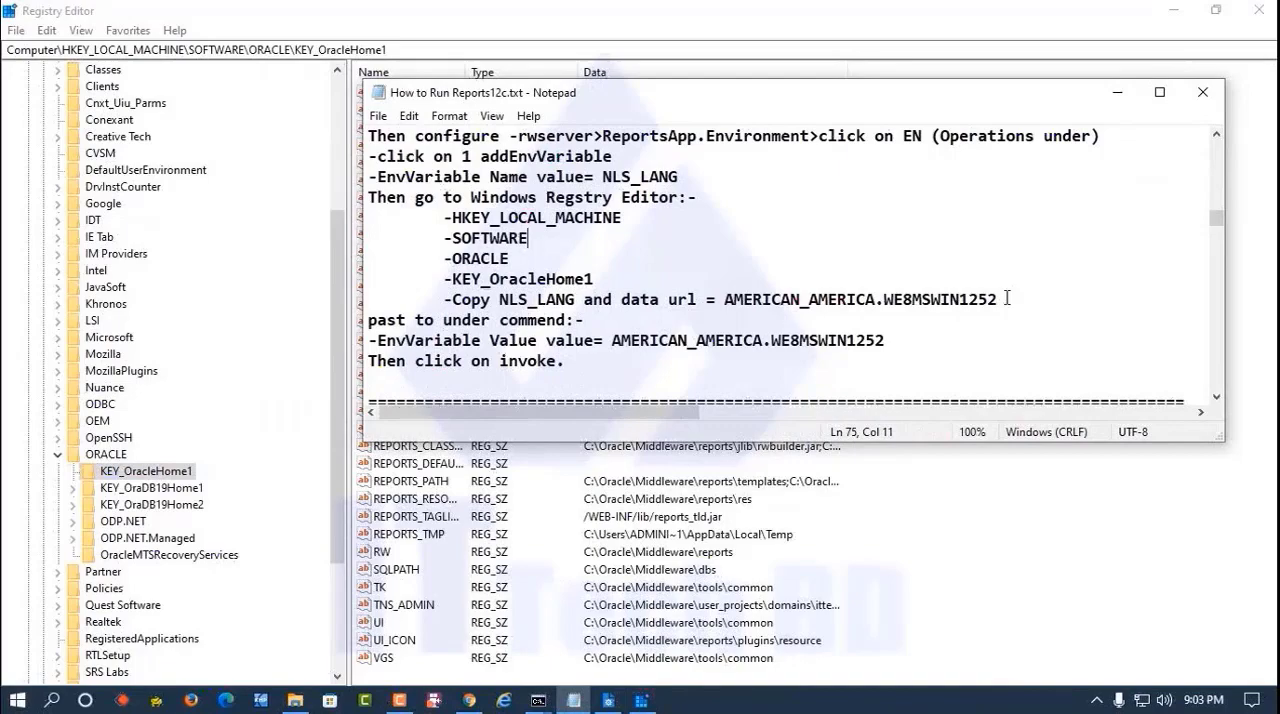
drag(1000, 300, 725, 300)
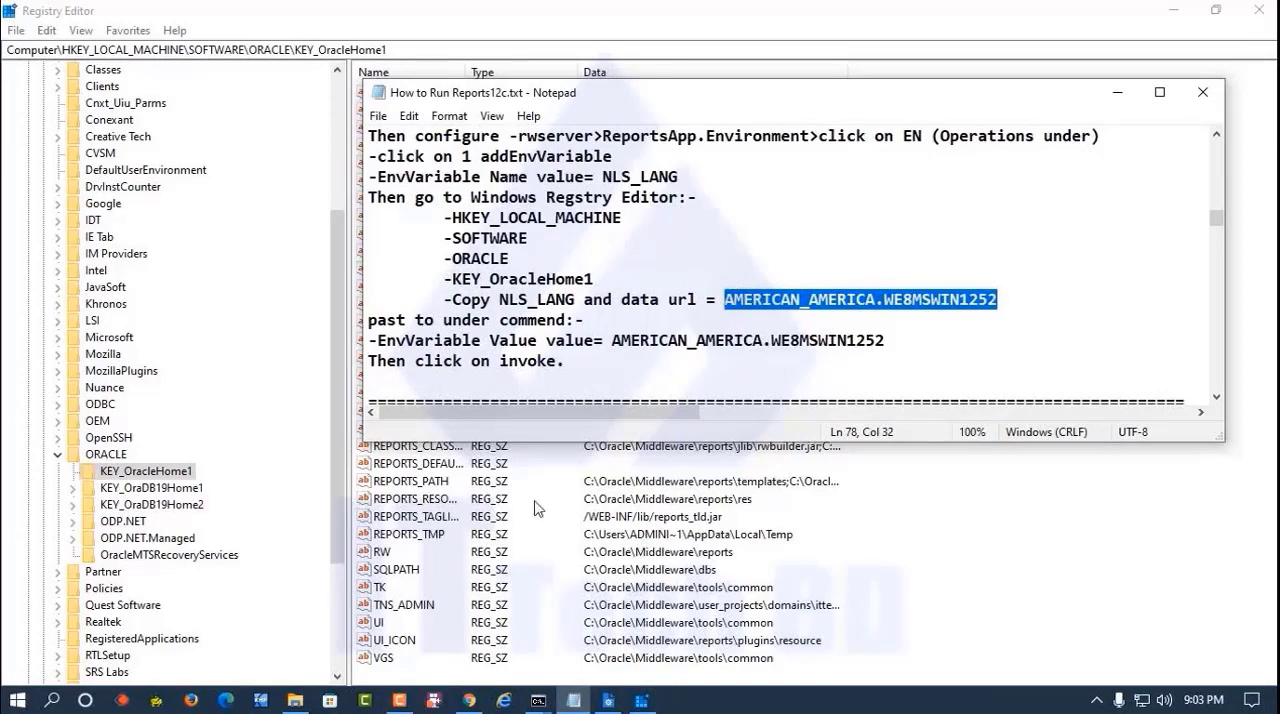
click(452, 516)
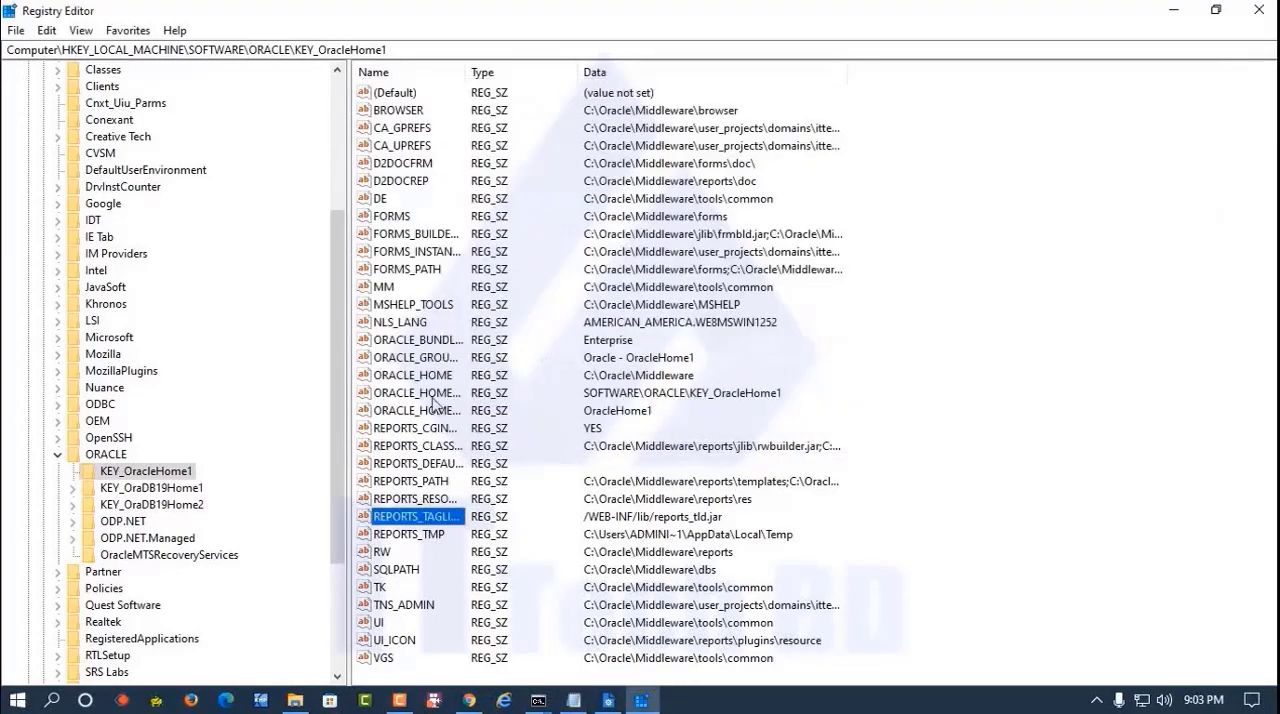
click(397, 323)
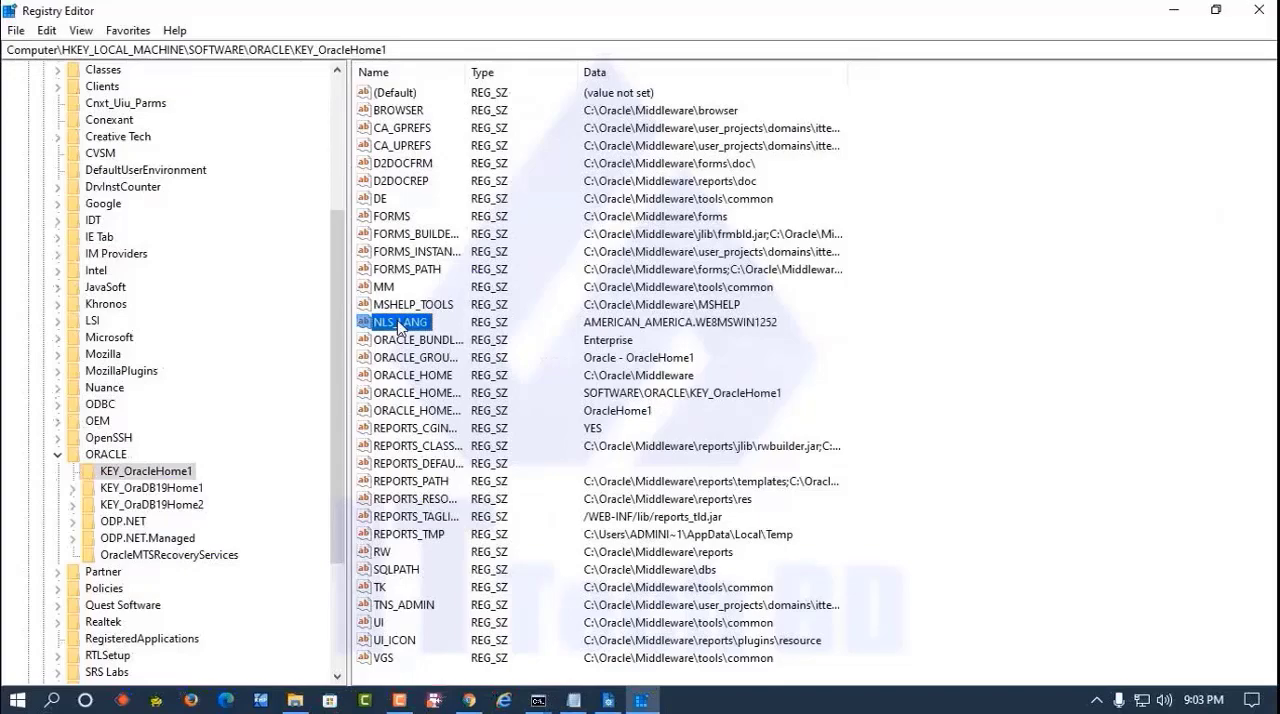
click(573, 700)
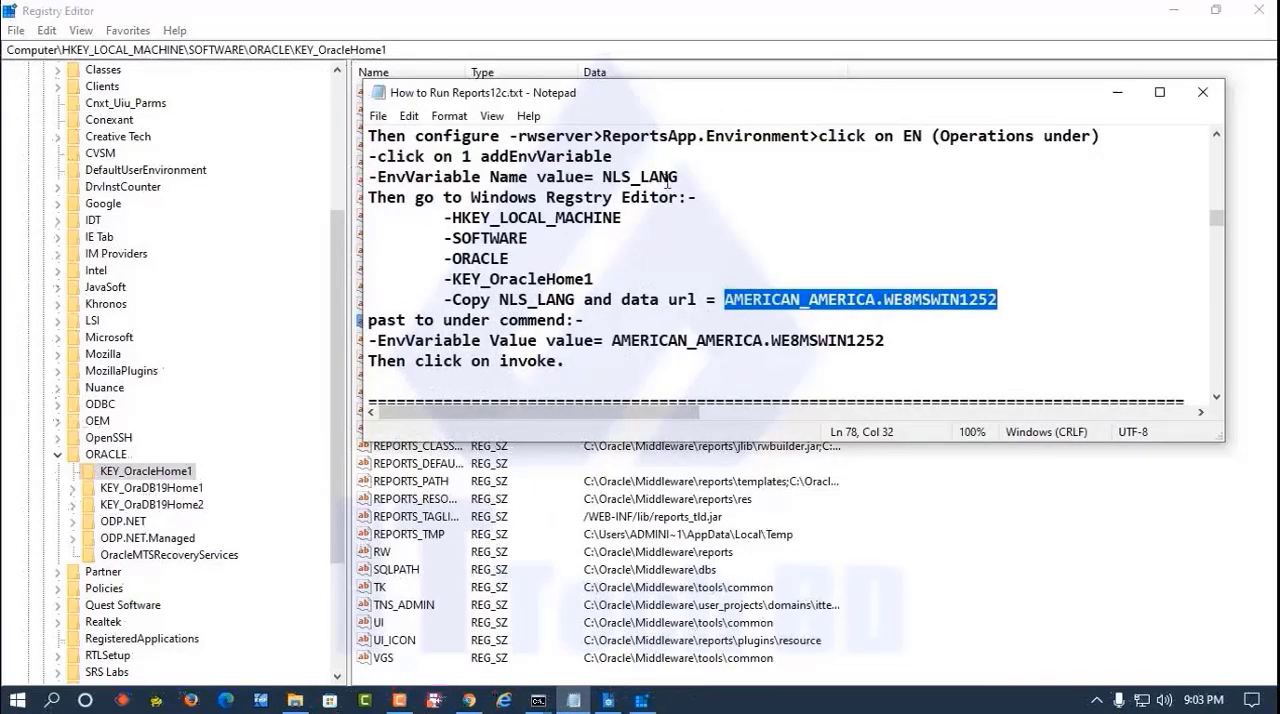
drag(683, 95, 888, 113)
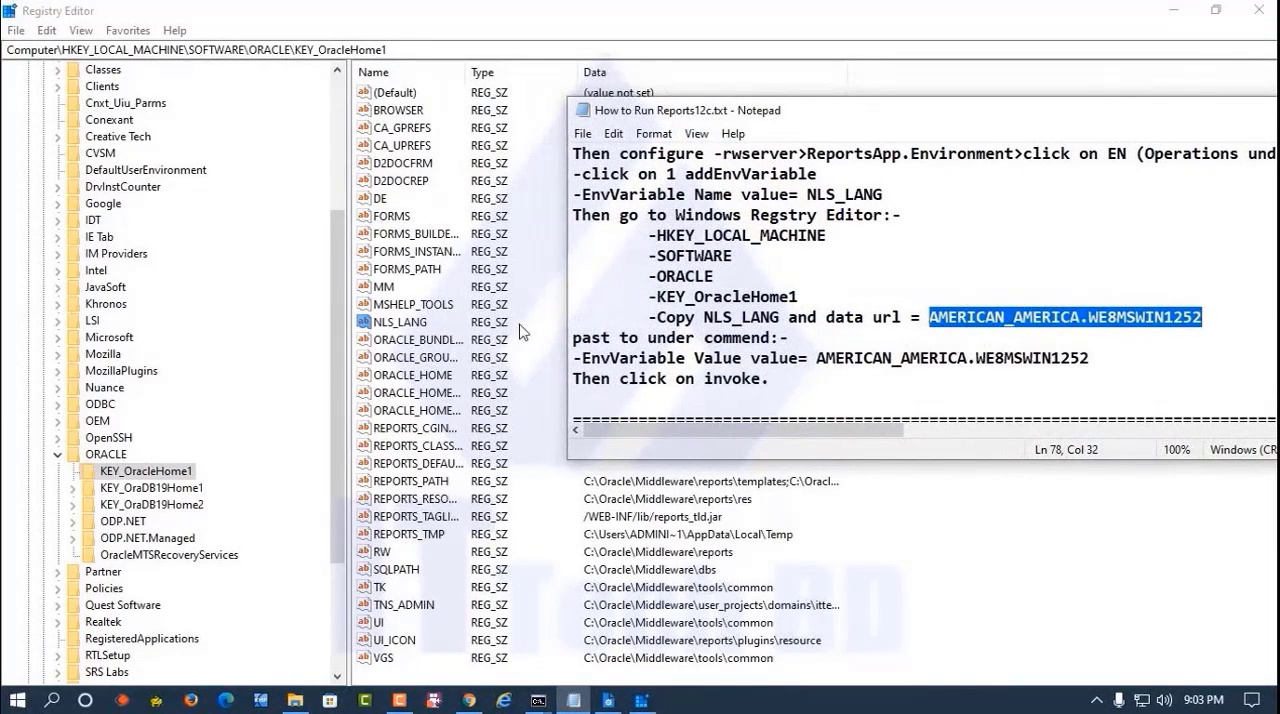
- Open the NLS_LANG registry entry, compare it with the notes, copy its value data AMERICAN_AMERICA.WE8MSWIN1252, and close the entry
double_click(420, 322)
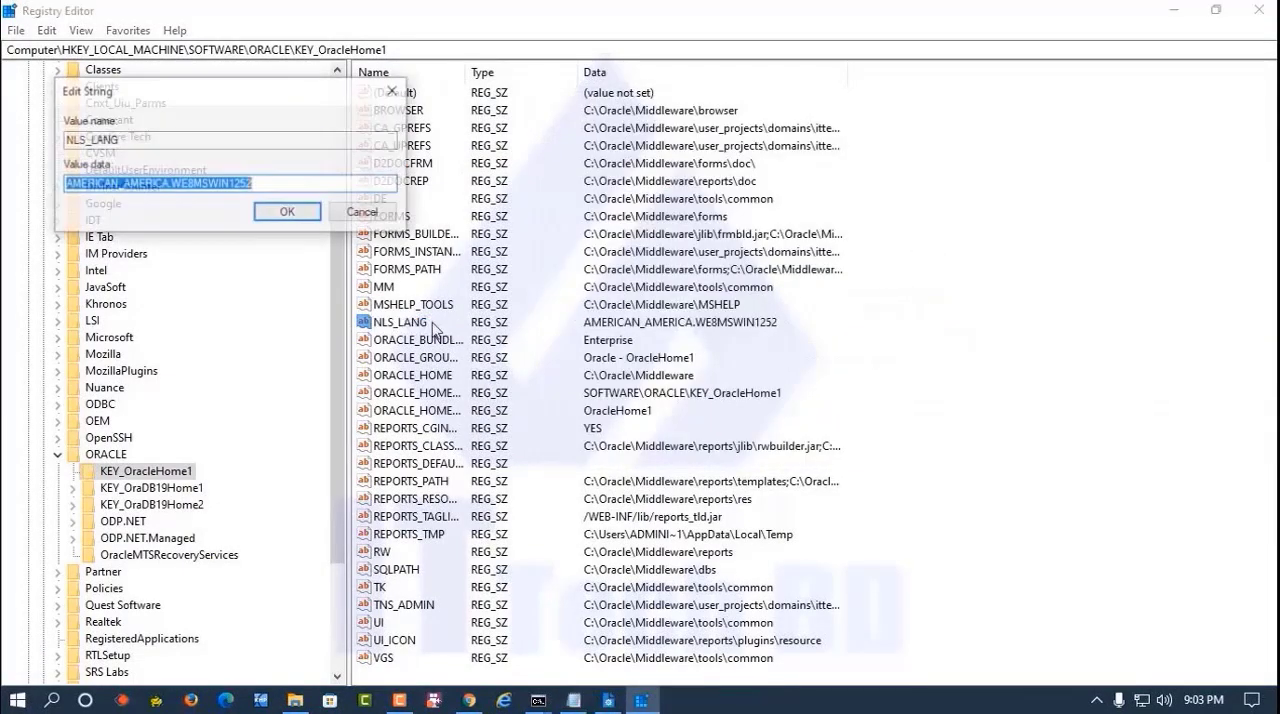
click(273, 183)
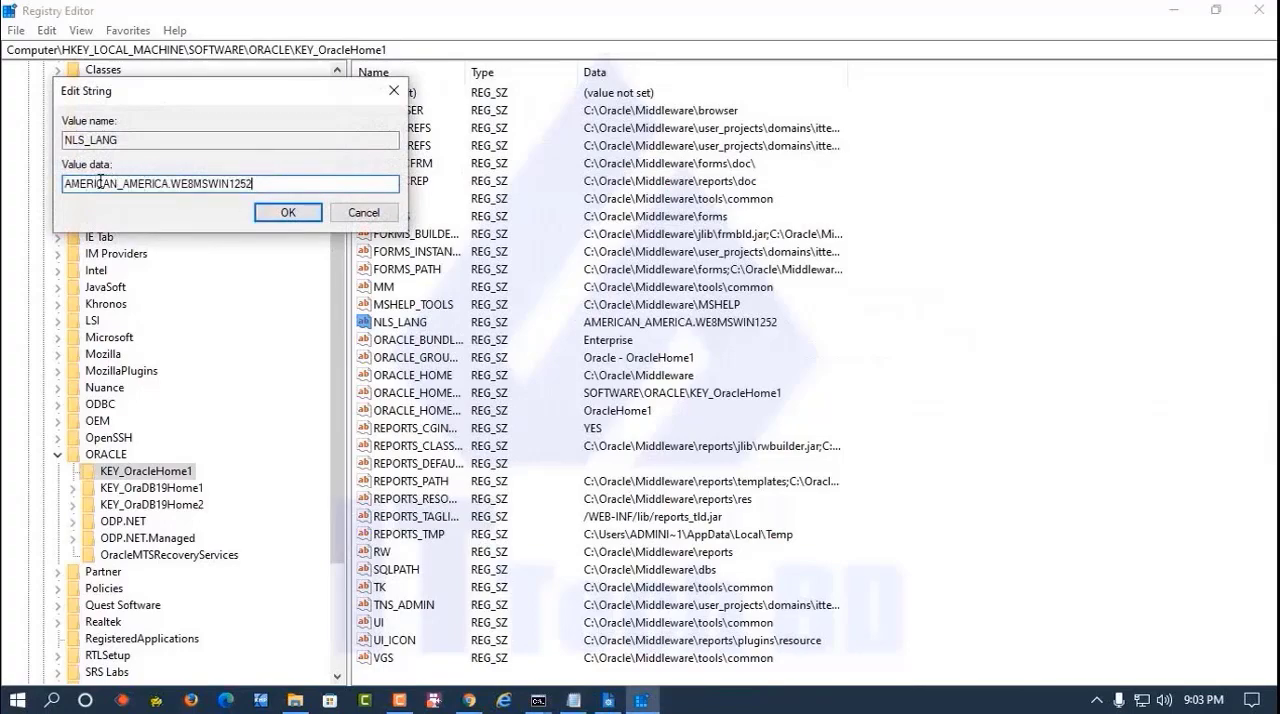
click(573, 700)
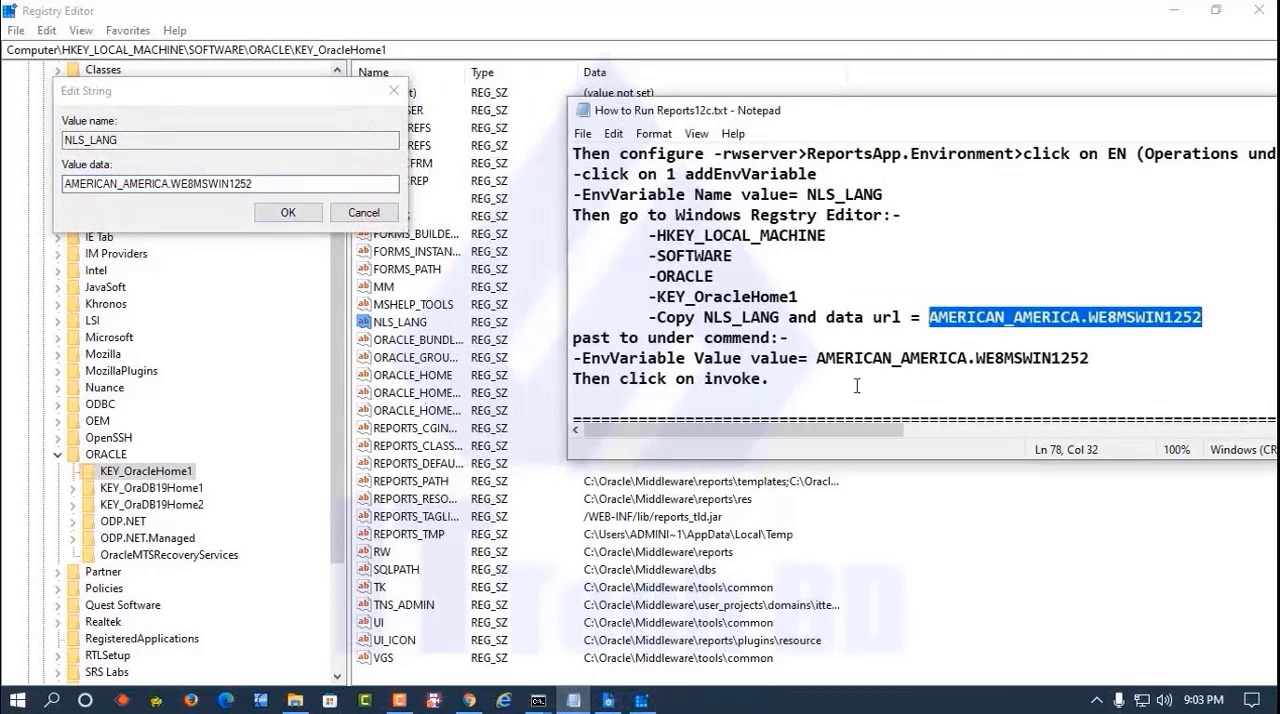
click(1029, 330)
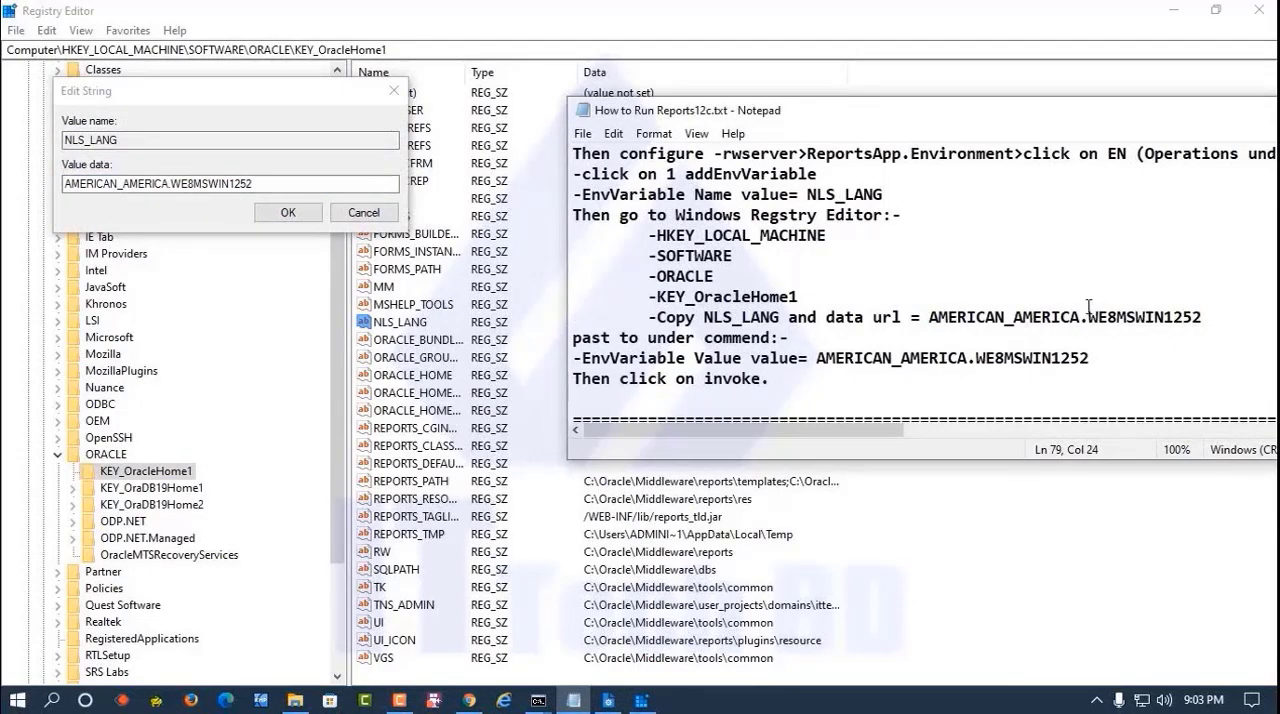
drag(254, 183, 63, 185)
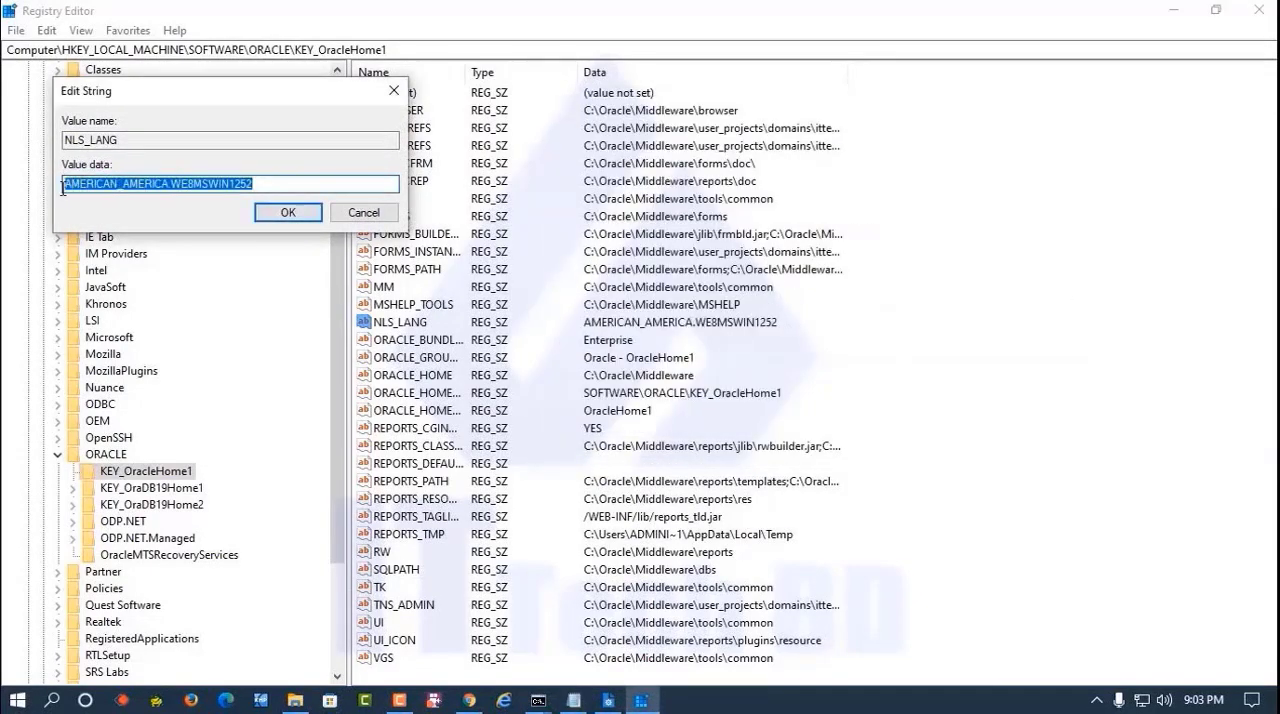
right_click(112, 185)
click(160, 245)
click(300, 213)
- Switch back to the addEnvVariable operation in the browser and check the notes for the EnvVariable Value instruction
click(476, 702)
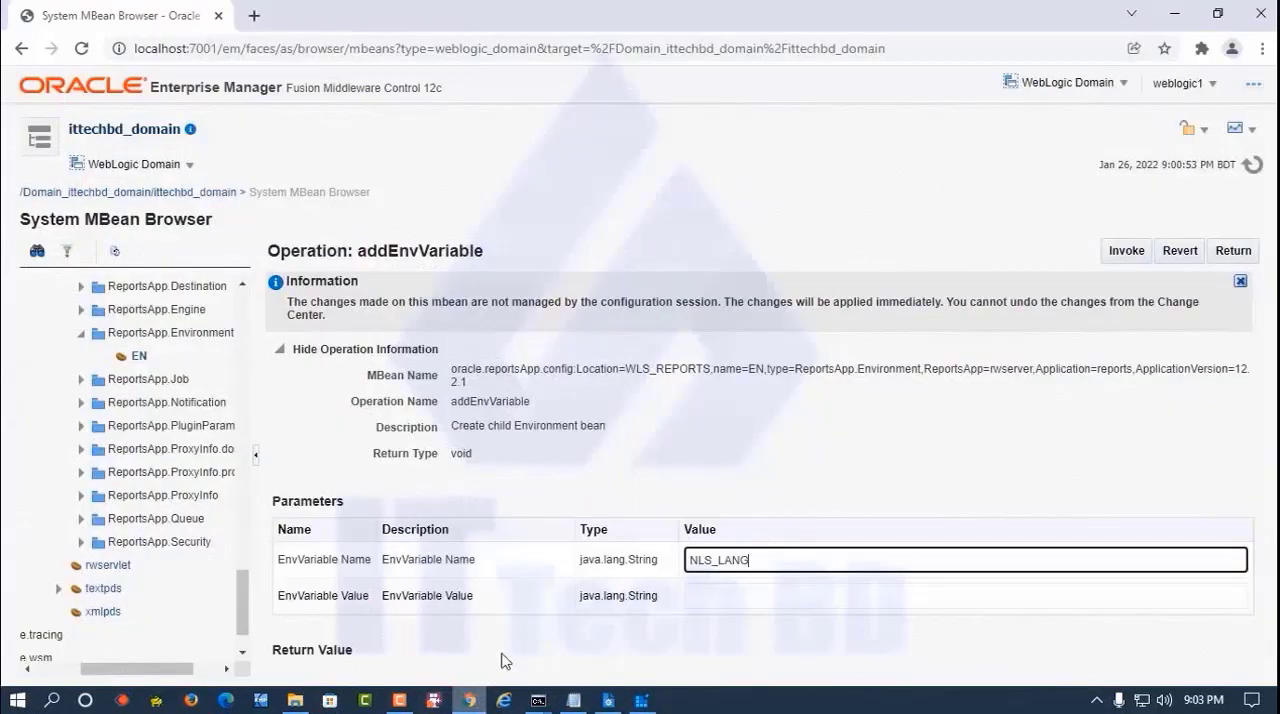
click(573, 700)
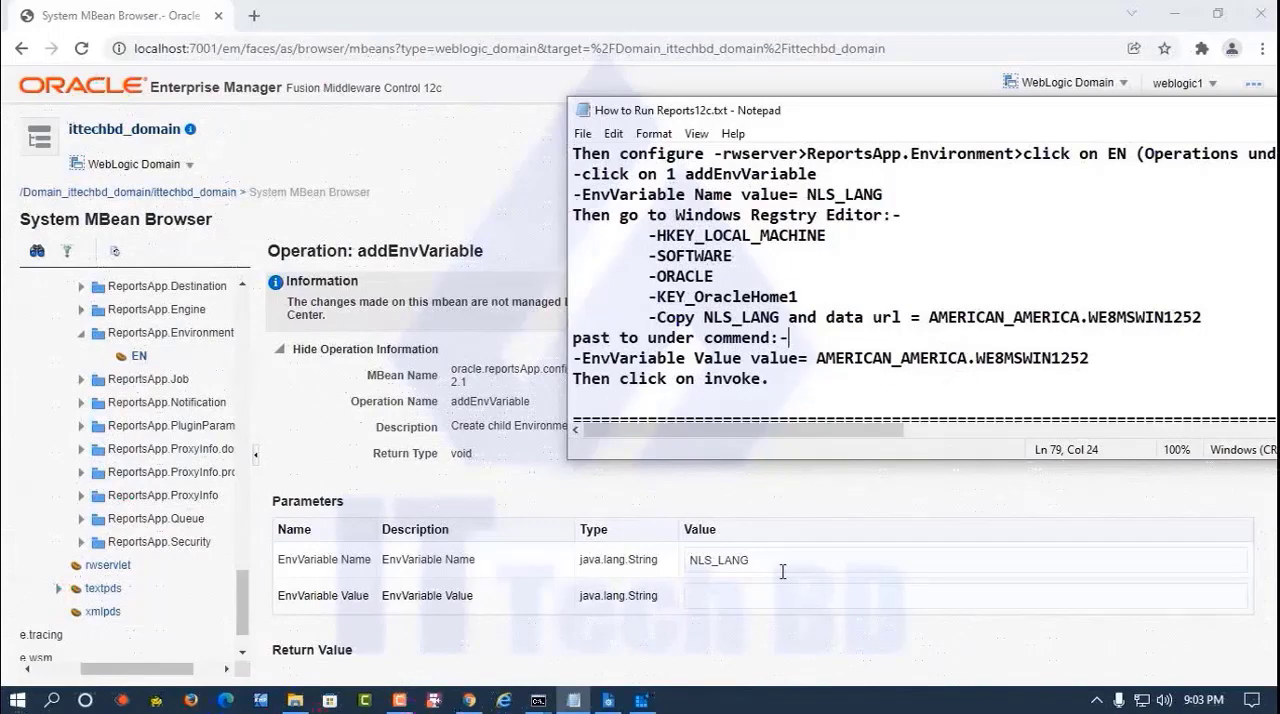
- Set the EnvVariable Value to AMERICAN_AMERICA.WE8MSWIN1252 by pasting the copied registry data, and invoke the addEnvVariable operation
click(736, 595)
right_click(736, 595)
click(806, 446)
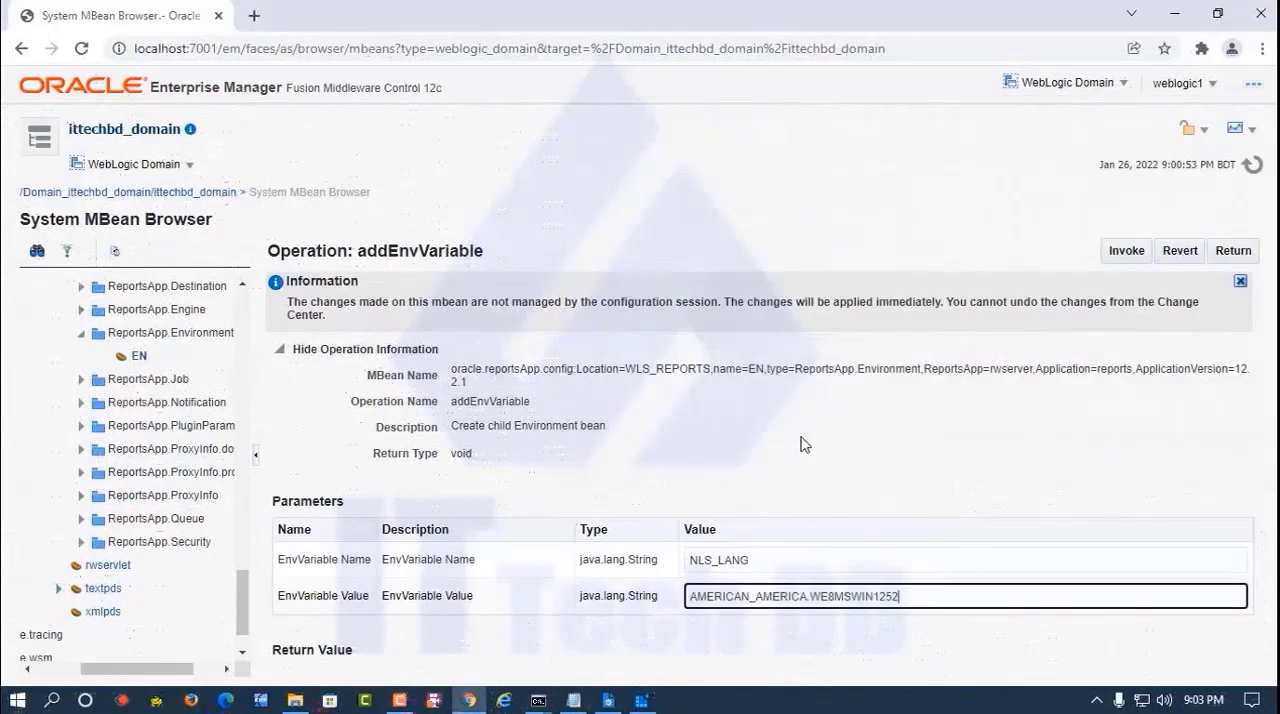
click(573, 700)
click(820, 508)
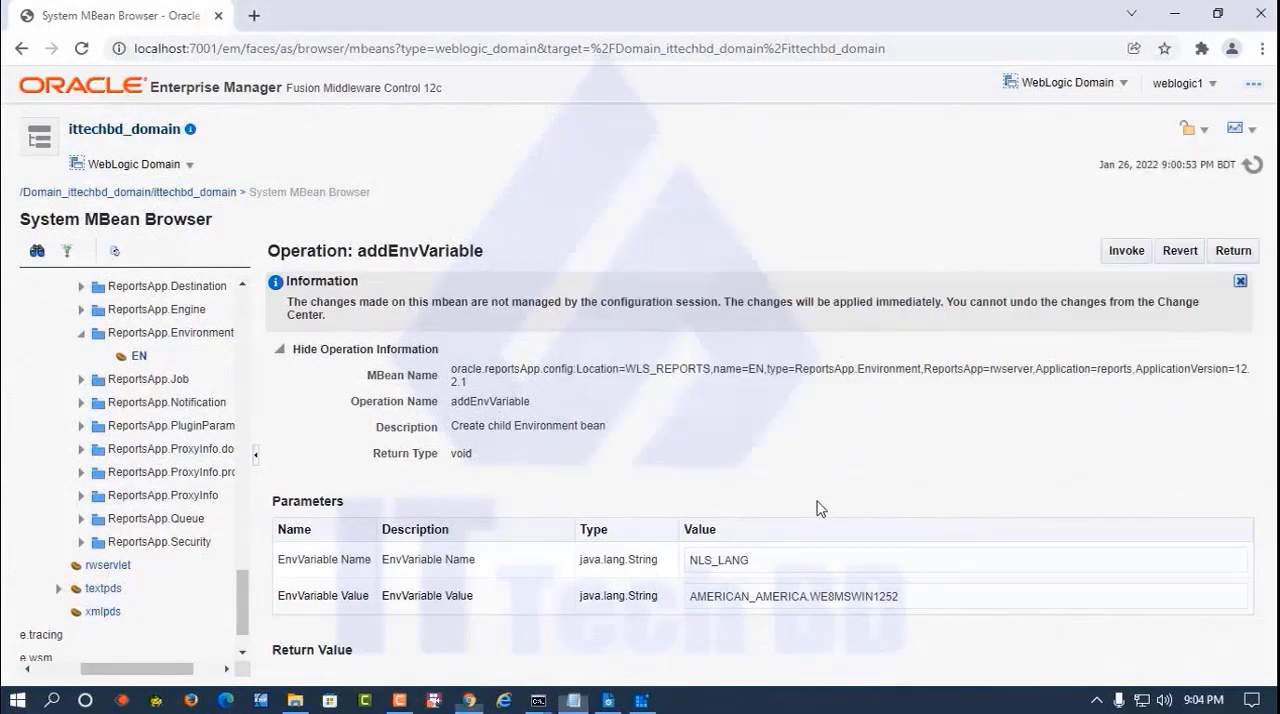
click(1127, 251)
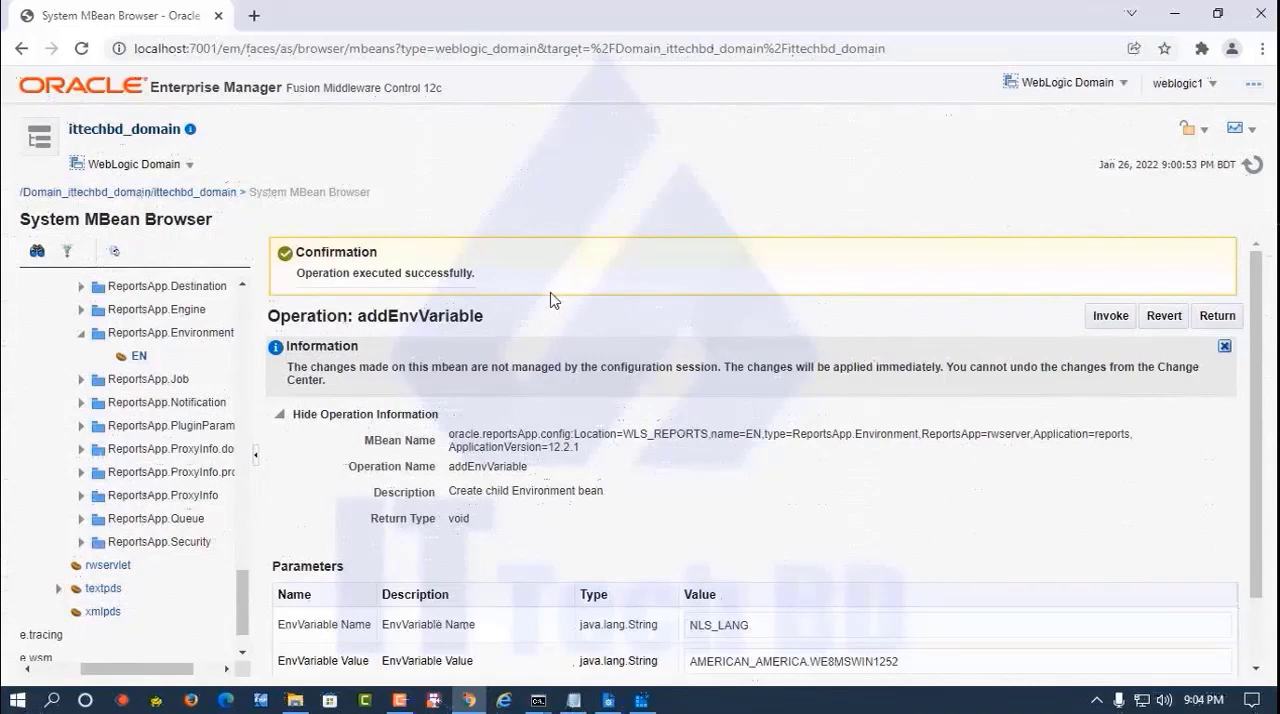
- Read the notes' next section on adding a second variable to EN, comparing it with rwserver's ReportsApp.Environment in the MBean tree
scroll(590, 370, down, 1)
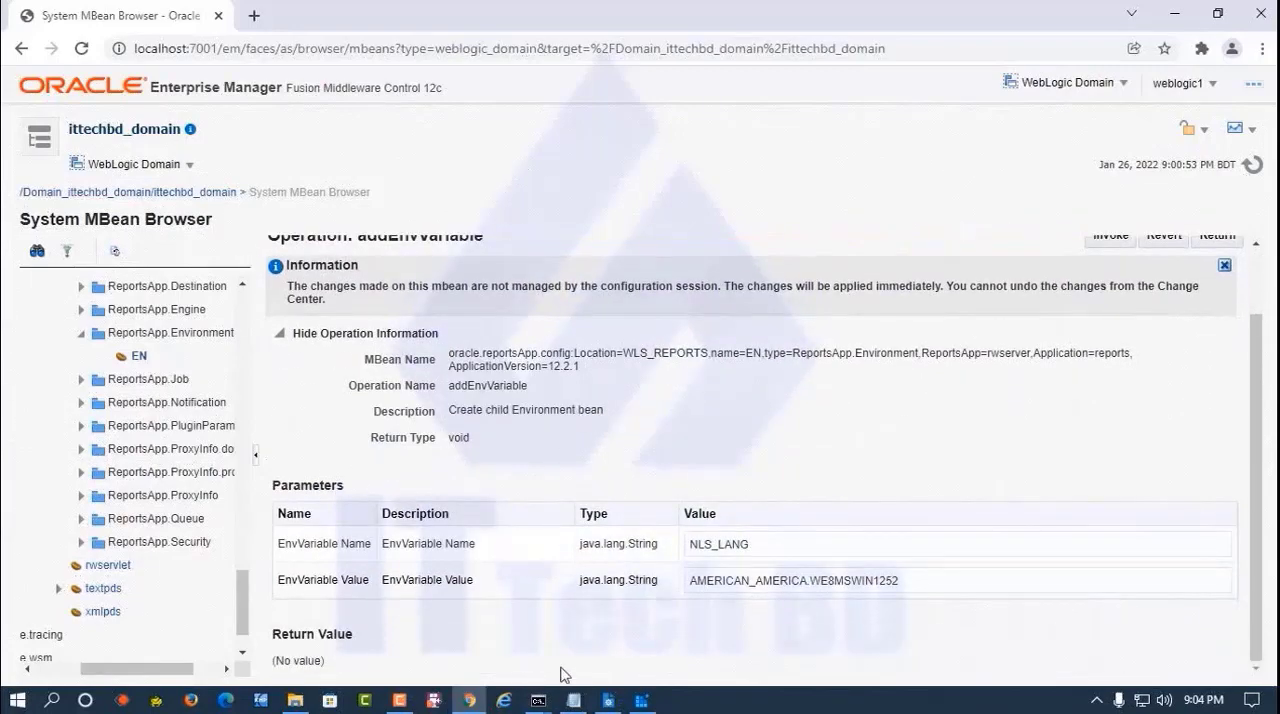
click(573, 700)
scroll(745, 304, down, 2)
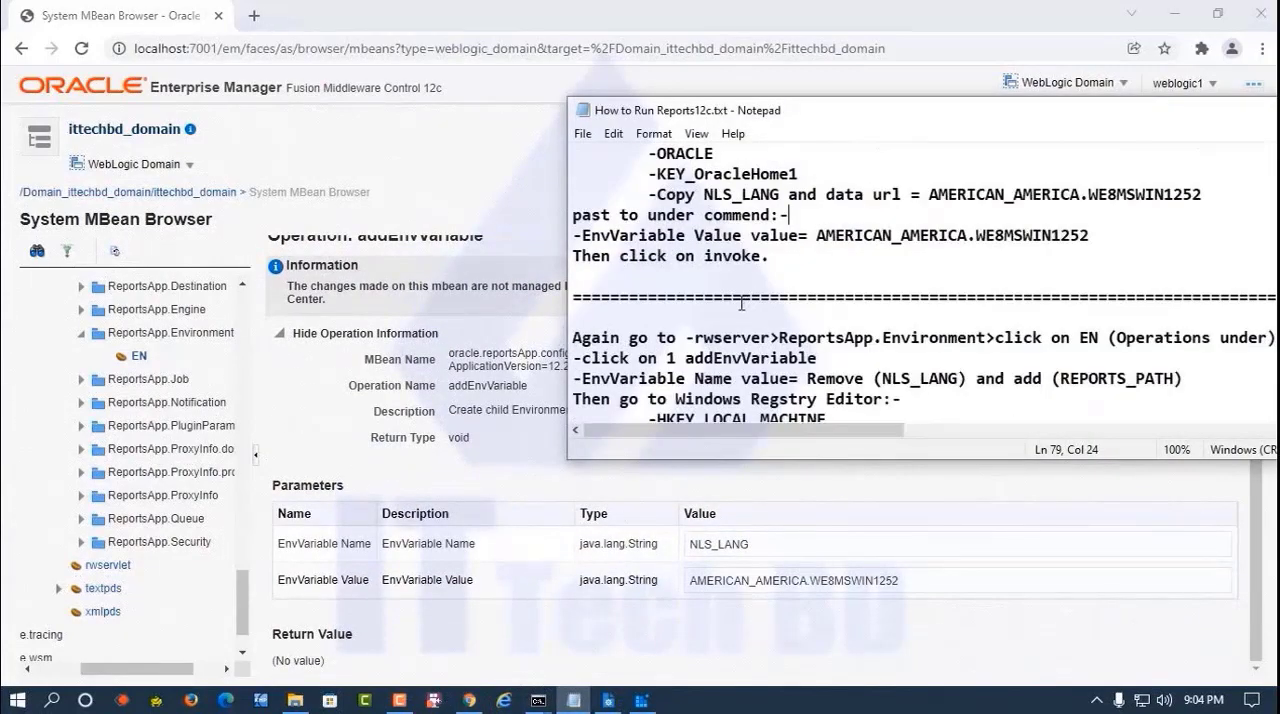
drag(828, 112, 590, 118)
scroll(565, 374, down, 1)
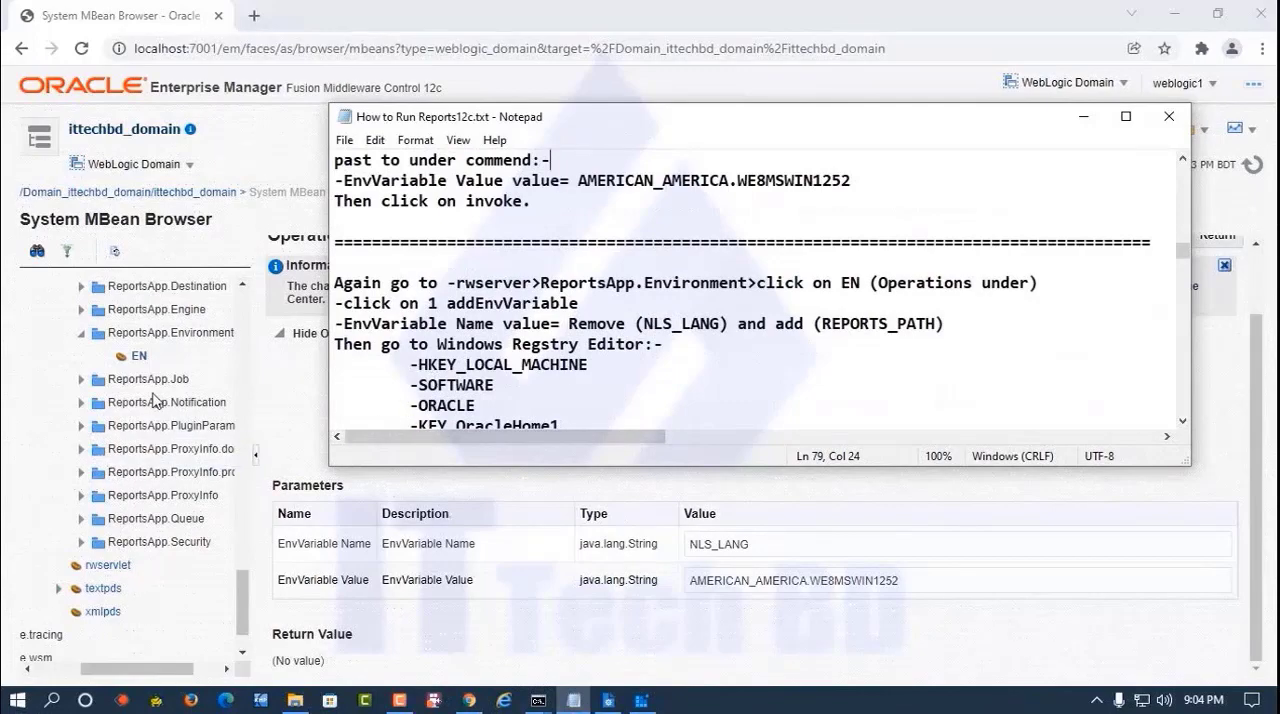
scroll(150, 463, up, 3)
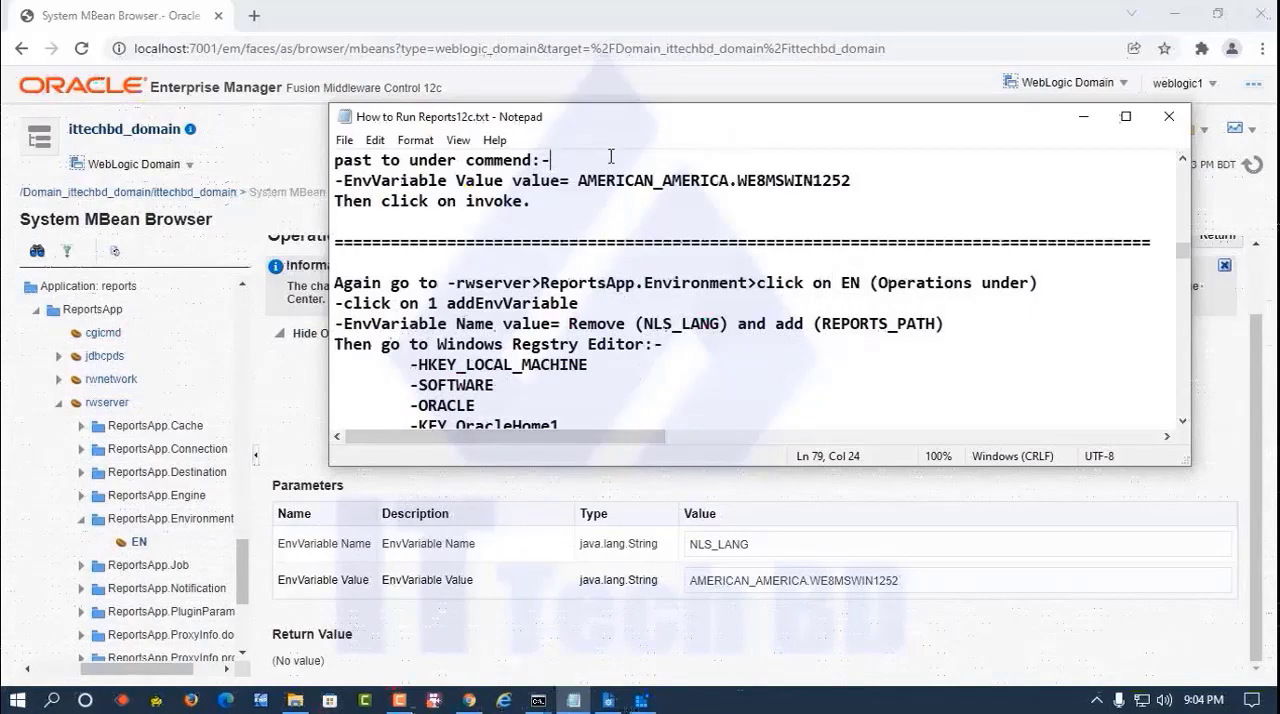
drag(700, 116, 869, 178)
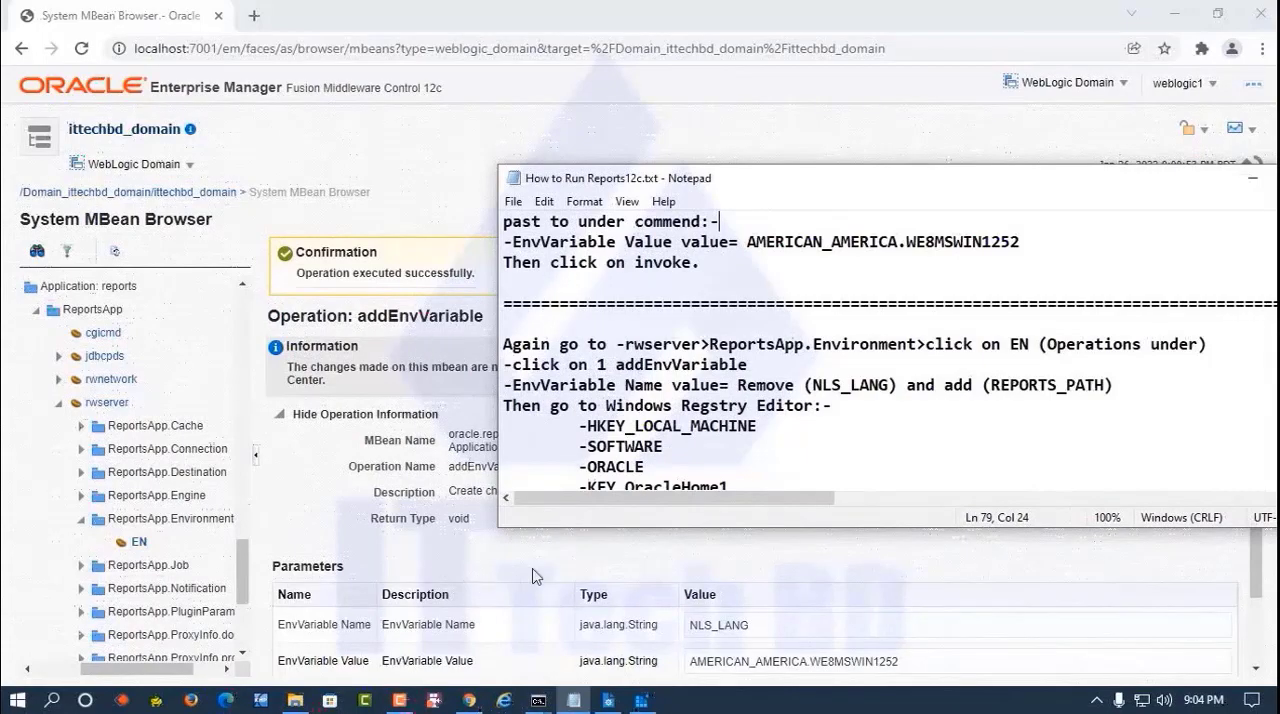
drag(810, 184, 727, 116)
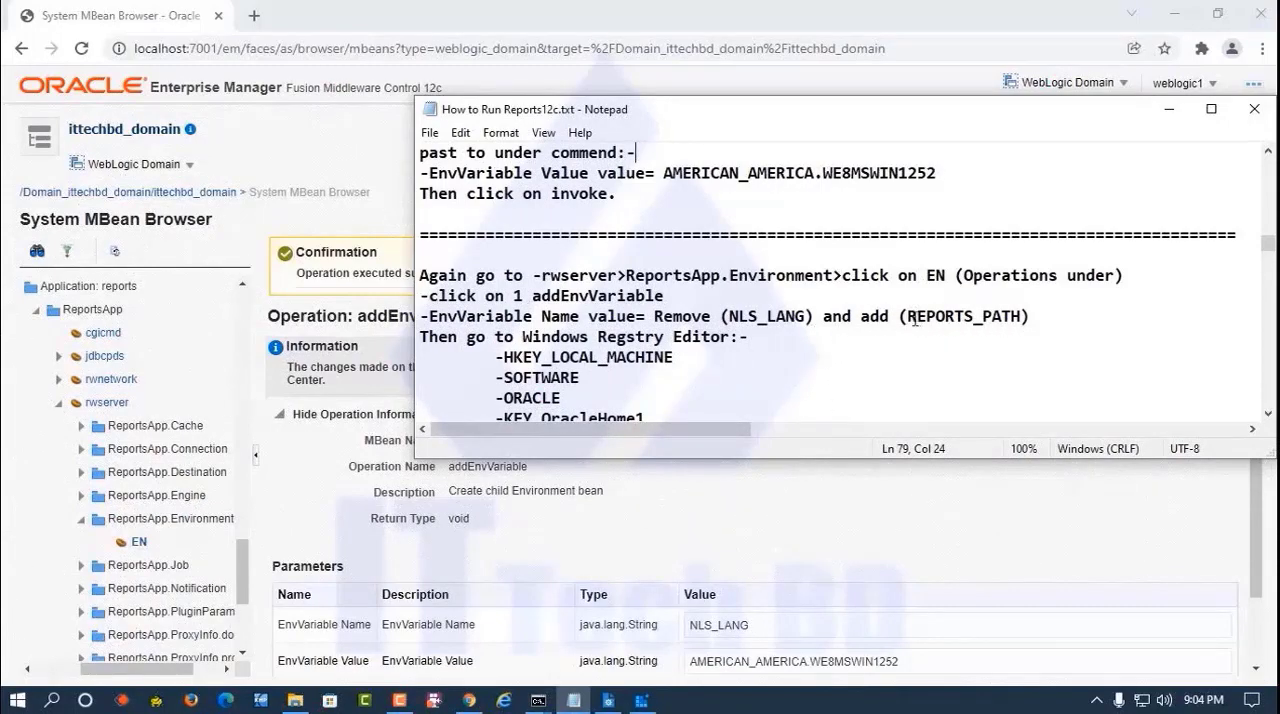
- Copy REPORTS_PATH from the notes and replace NLS_LANG with it as the EnvVariable Name
drag(905, 316, 1021, 318)
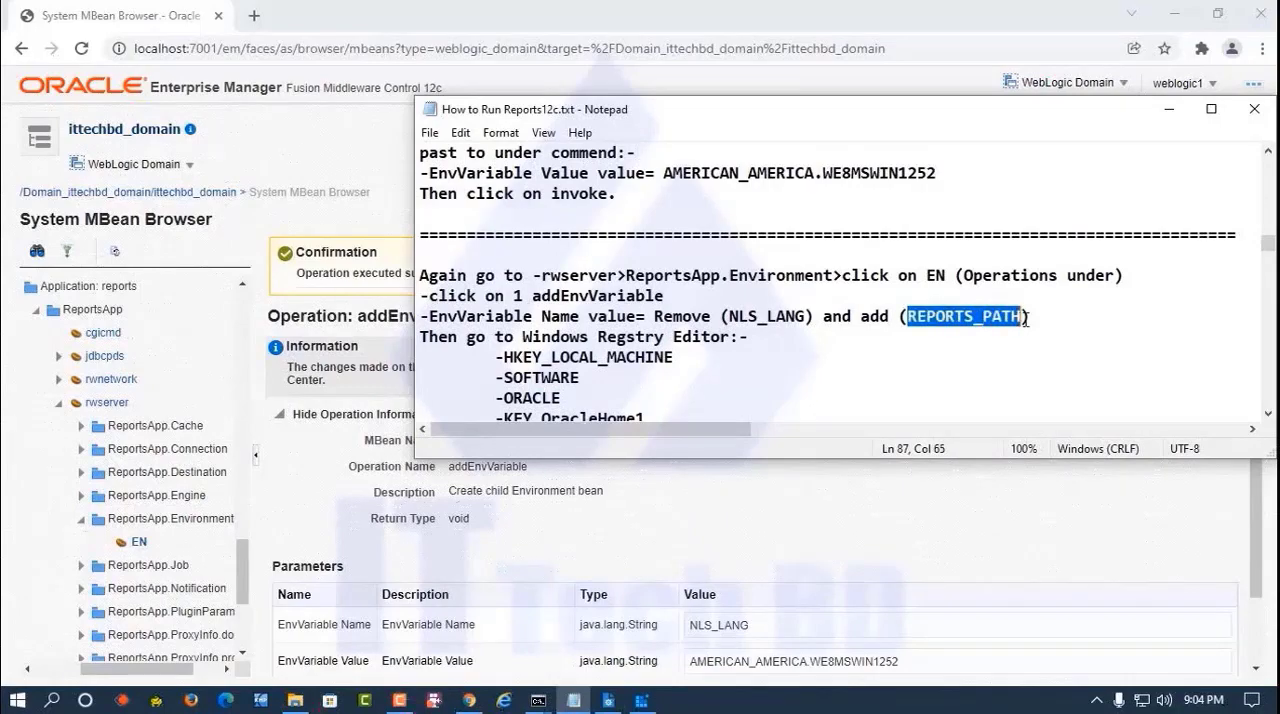
right_click(968, 316)
click(1015, 380)
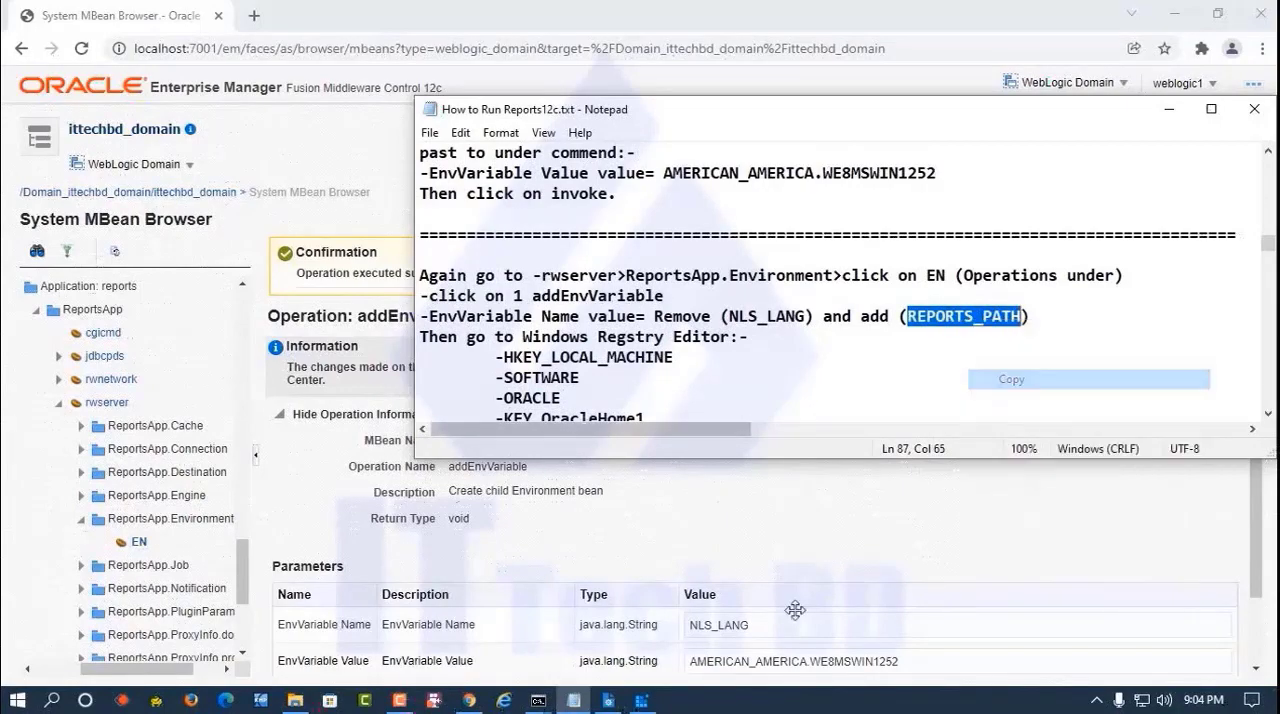
scroll(778, 582, down, 2)
click(782, 544)
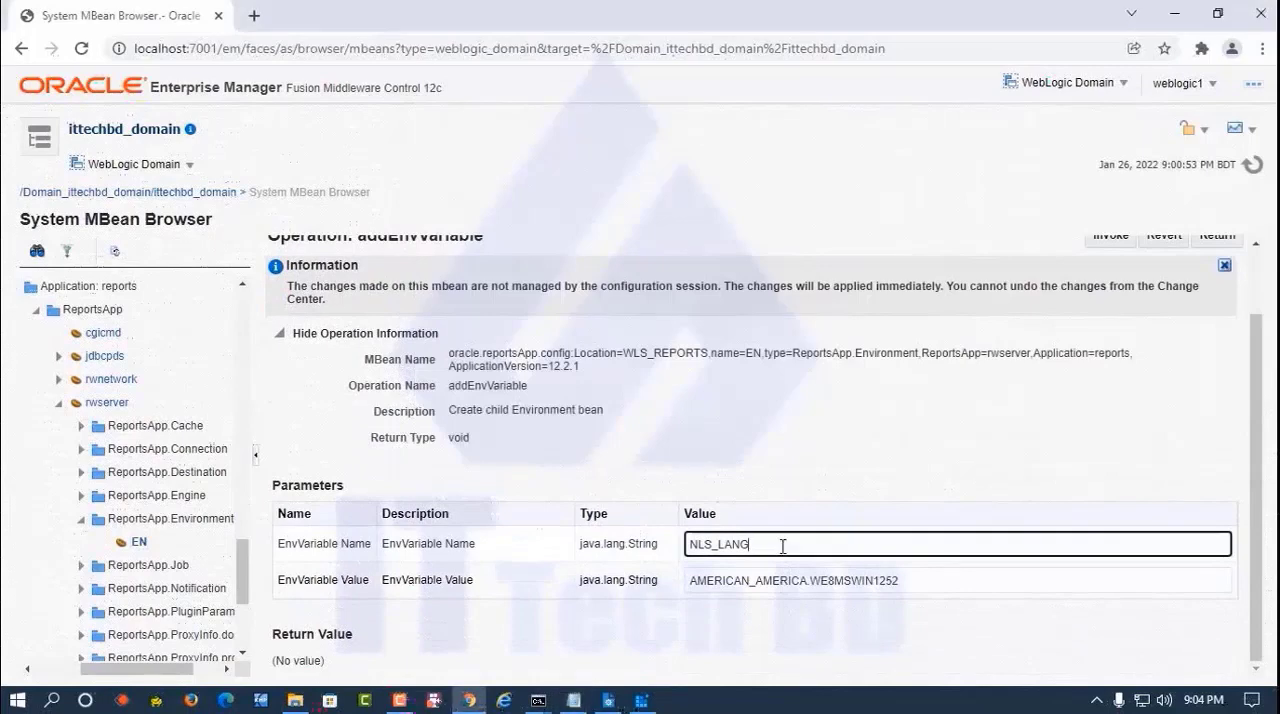
key(BackSpace)
key(BackSpace)
key(BackSpace)
key(BackSpace)
key(BackSpace)
key(BackSpace)
key(BackSpace)
key(BackSpace)
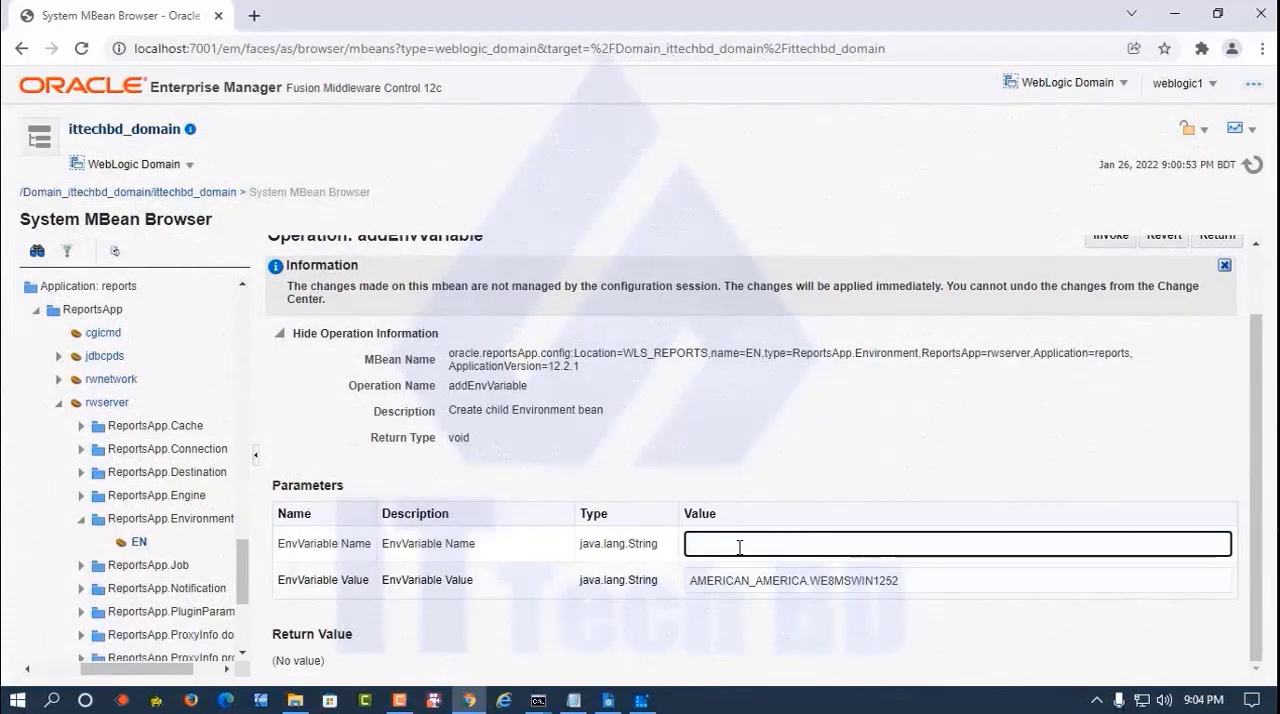
right_click(740, 546)
click(786, 405)
- Check the registry location in the notes, switch to Registry Editor, and widen the Name column so the KEY_OracleHome1 entries are readable
click(572, 703)
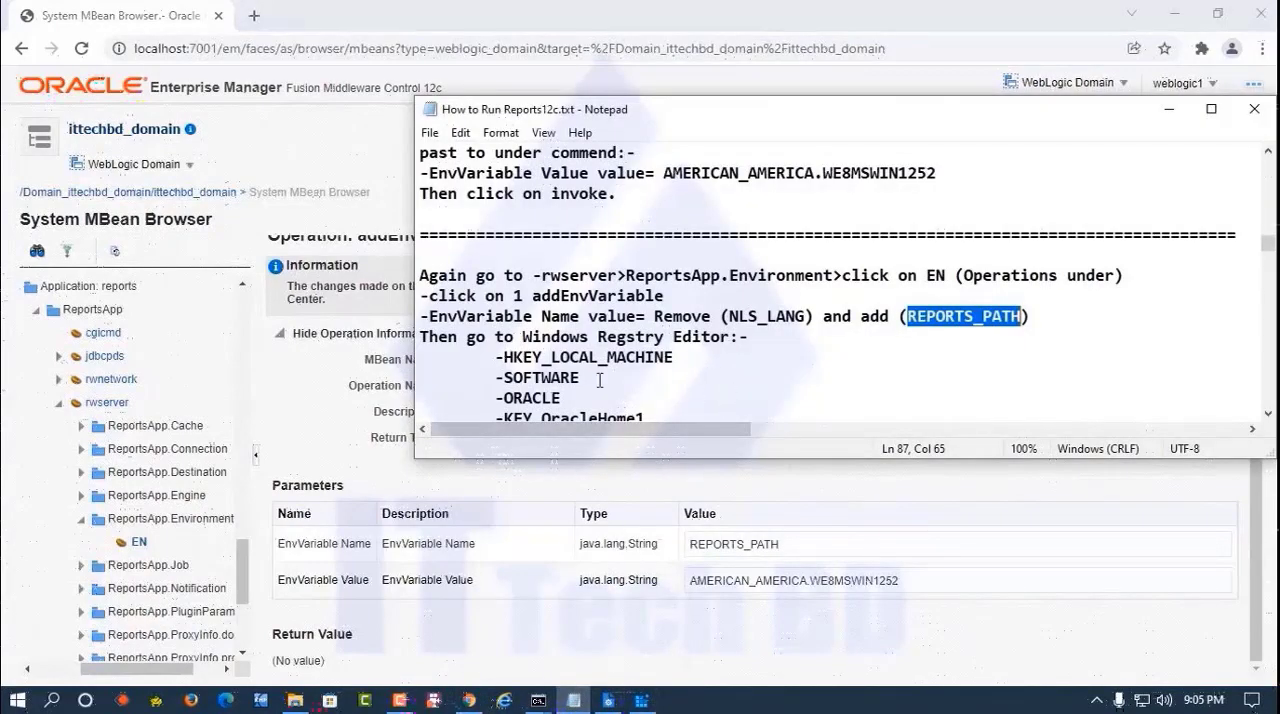
scroll(700, 336, down, 1)
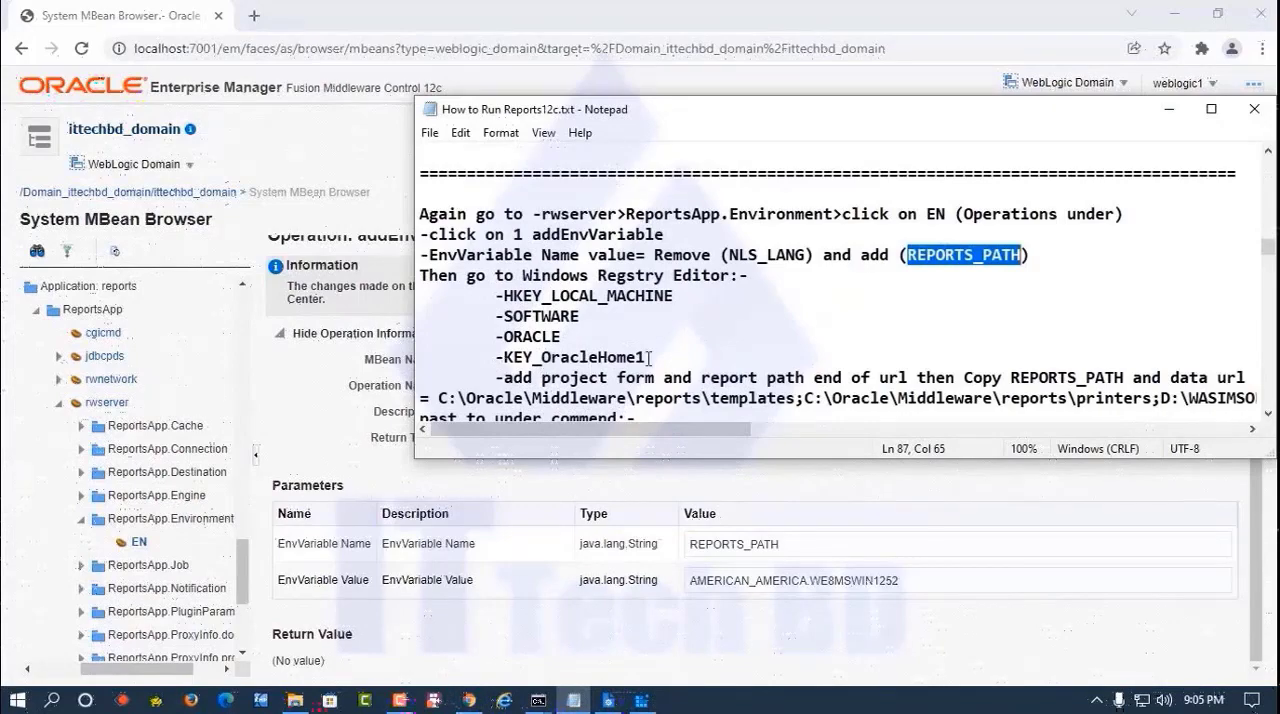
scroll(647, 357, down, 1)
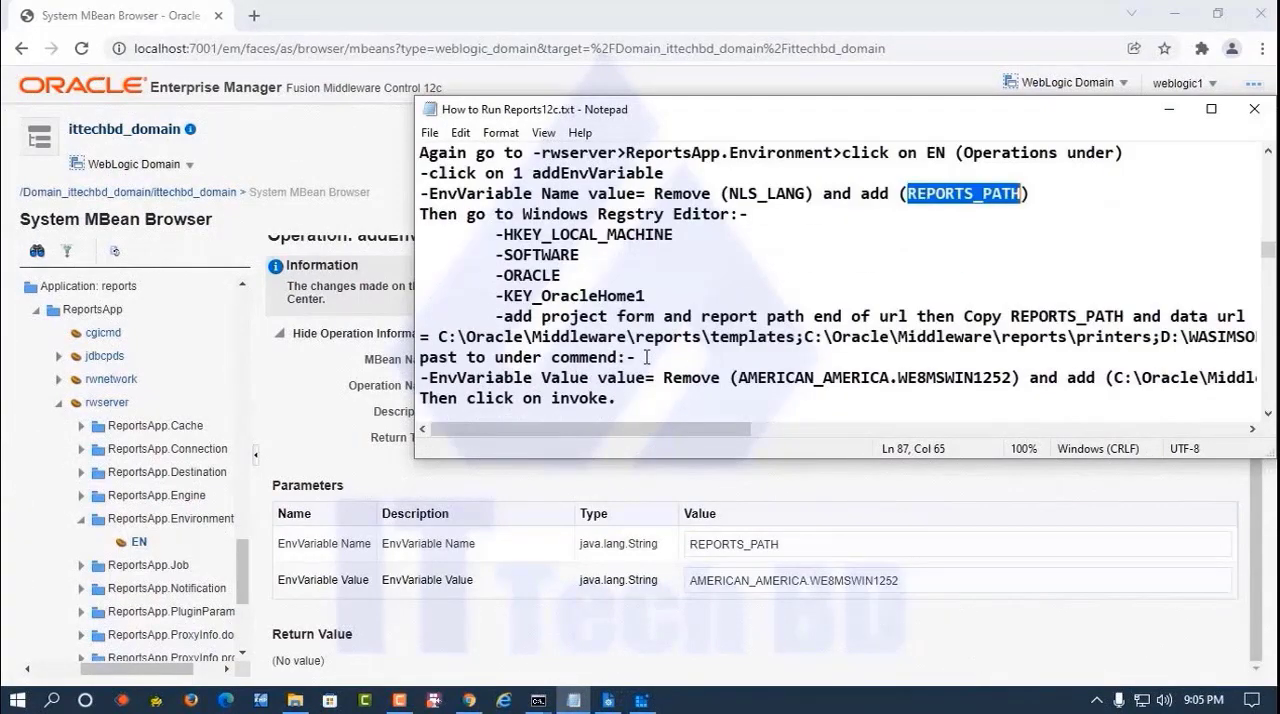
click(643, 702)
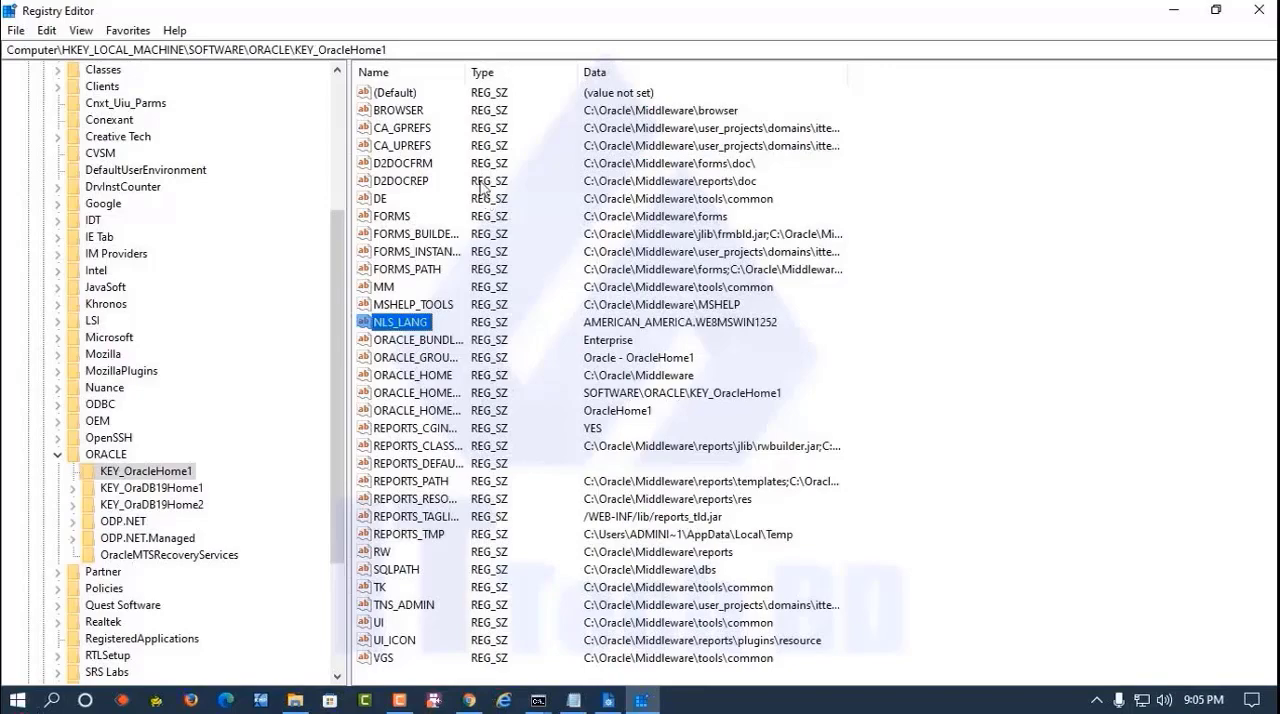
drag(467, 74, 592, 77)
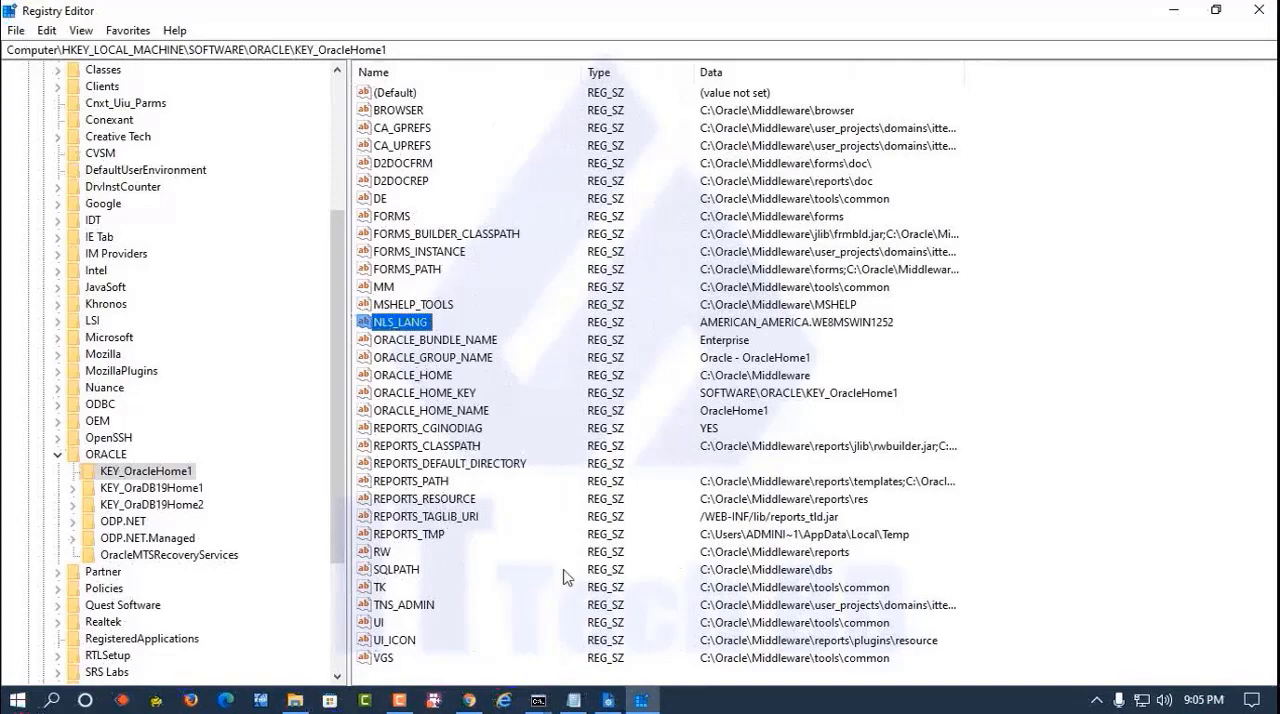
- Read the notes' instruction on extending REPORTS_PATH with the project paths, and place the notes beside the registry entry names
click(573, 700)
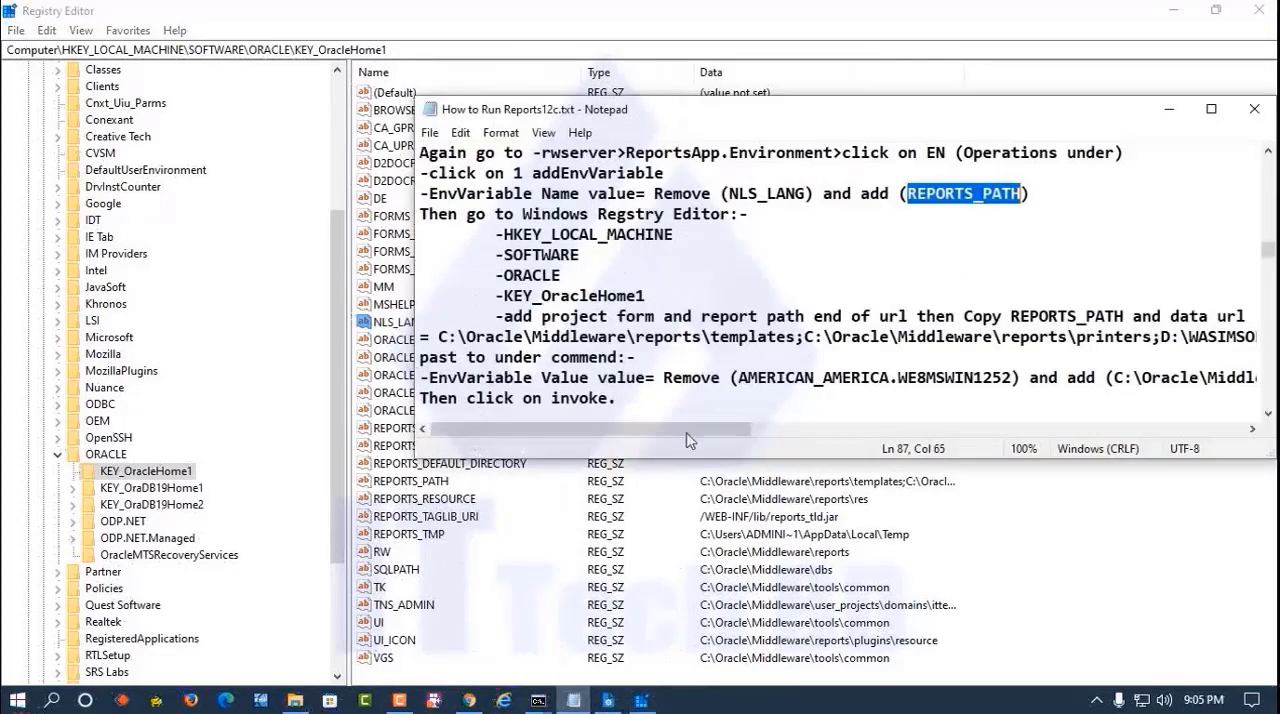
click(896, 367)
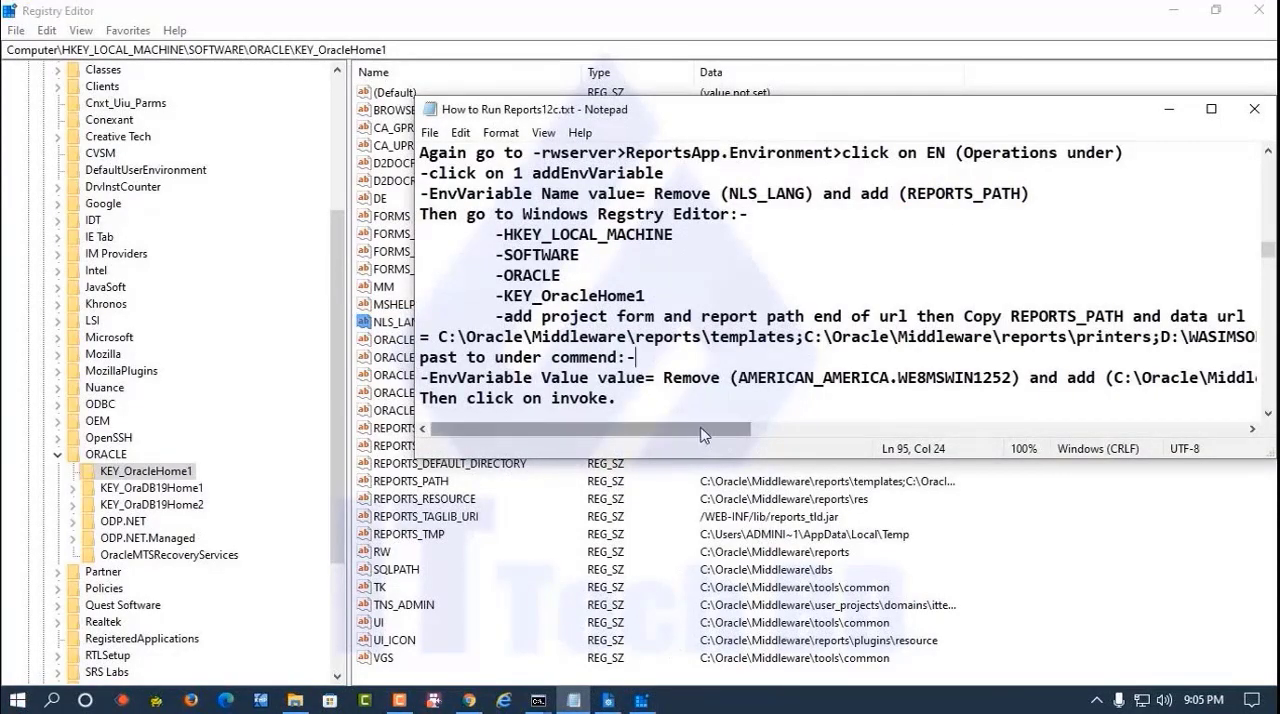
drag(706, 434, 735, 437)
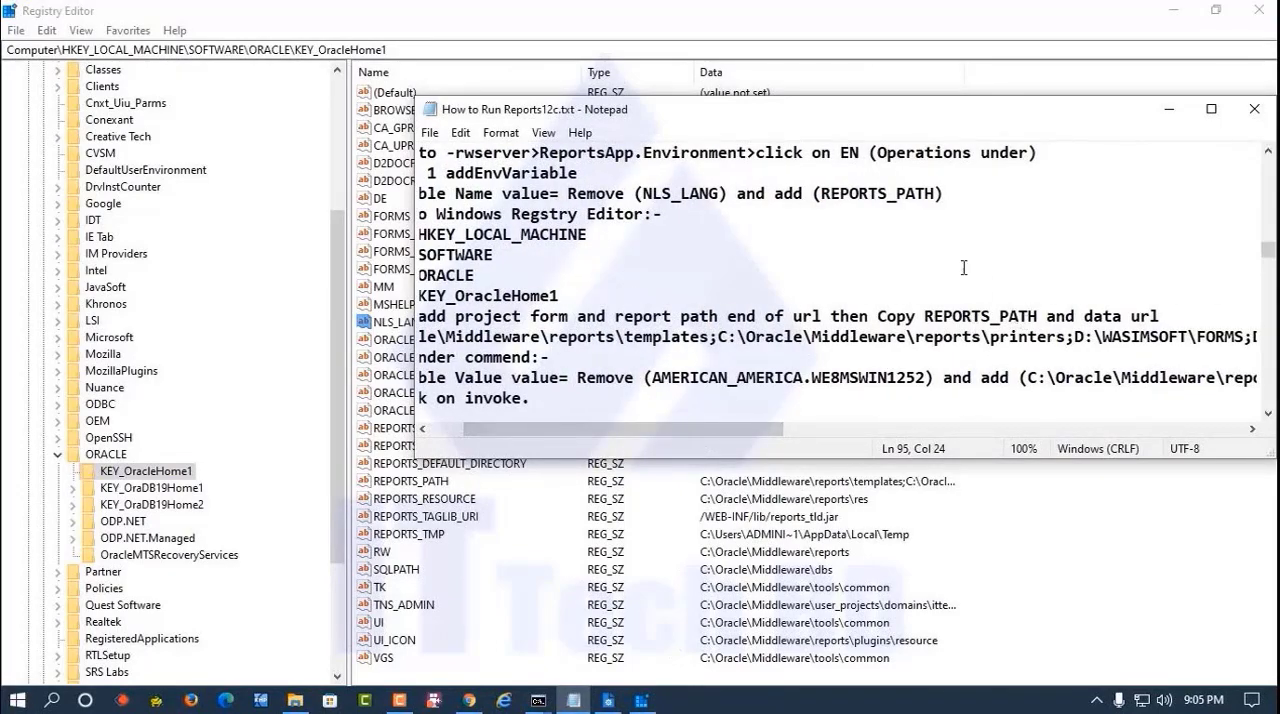
drag(713, 125, 882, 128)
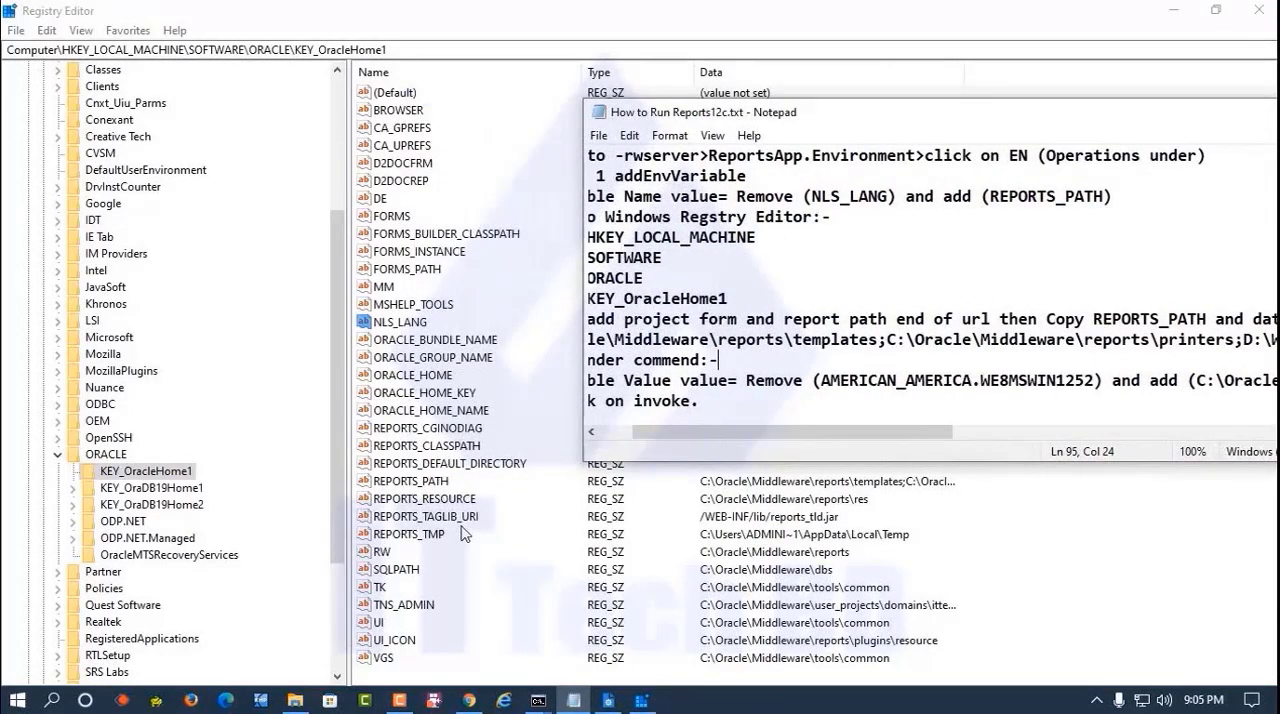
- Open the REPORTS_PATH entry and append ;D:\WASIMSOFT\FORMS;D:\WASIMSOFT\REPORTS to its value data, copying the paths from the notes
click(422, 483)
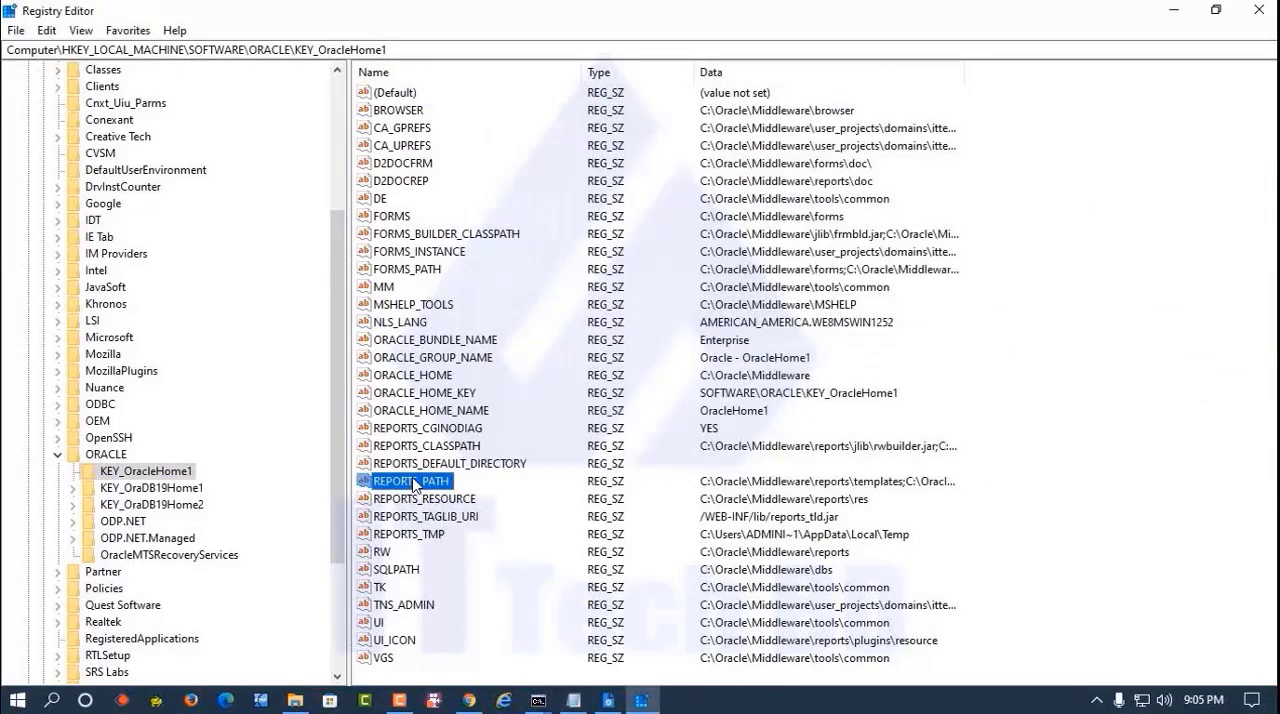
double_click(427, 483)
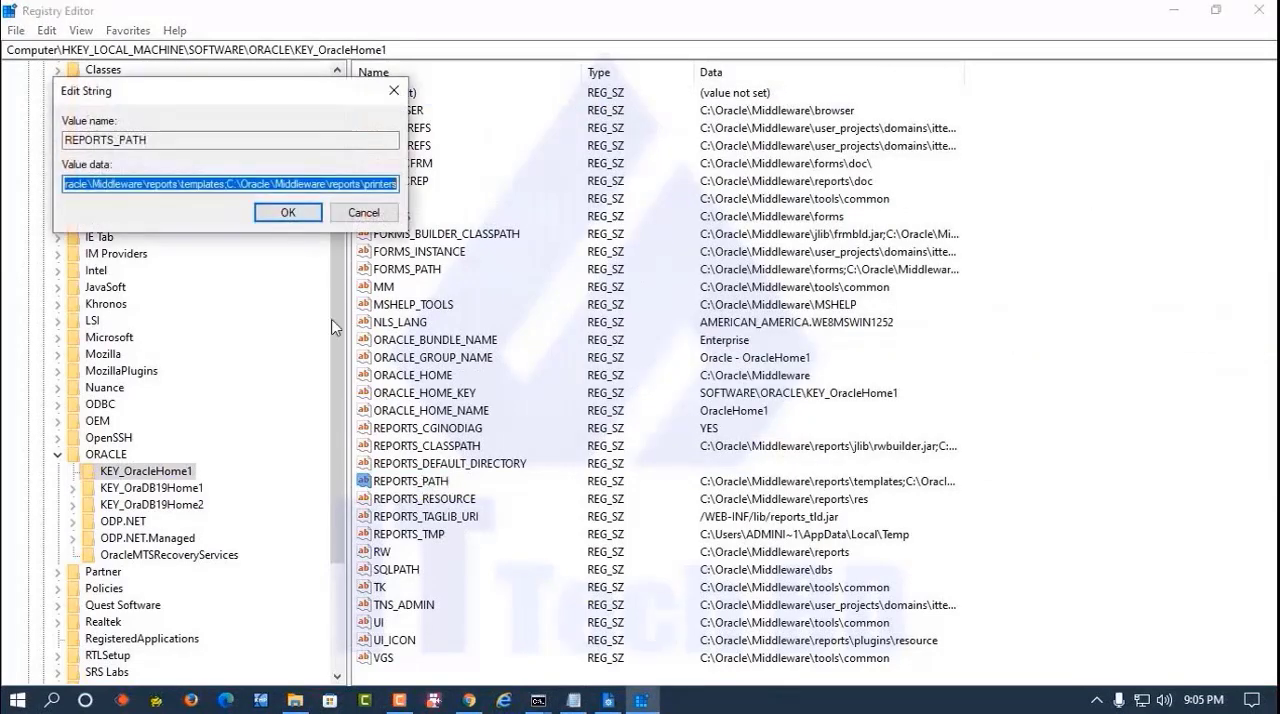
click(226, 184)
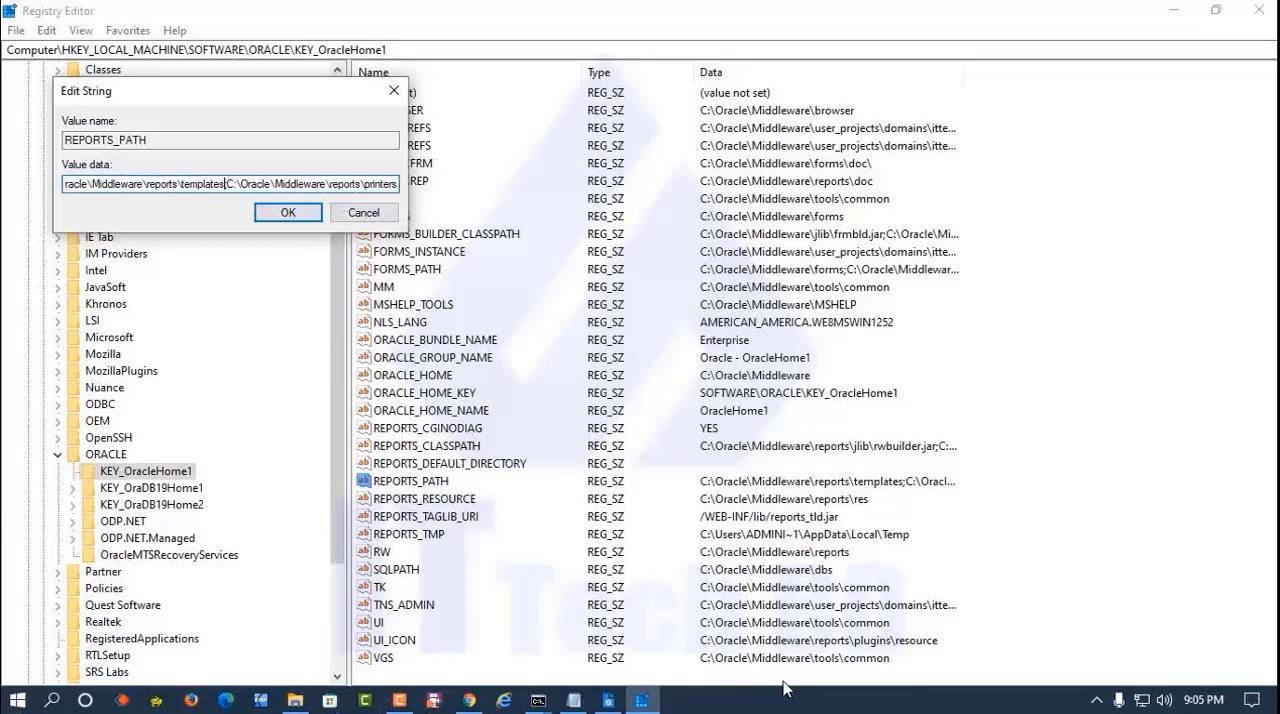
click(573, 700)
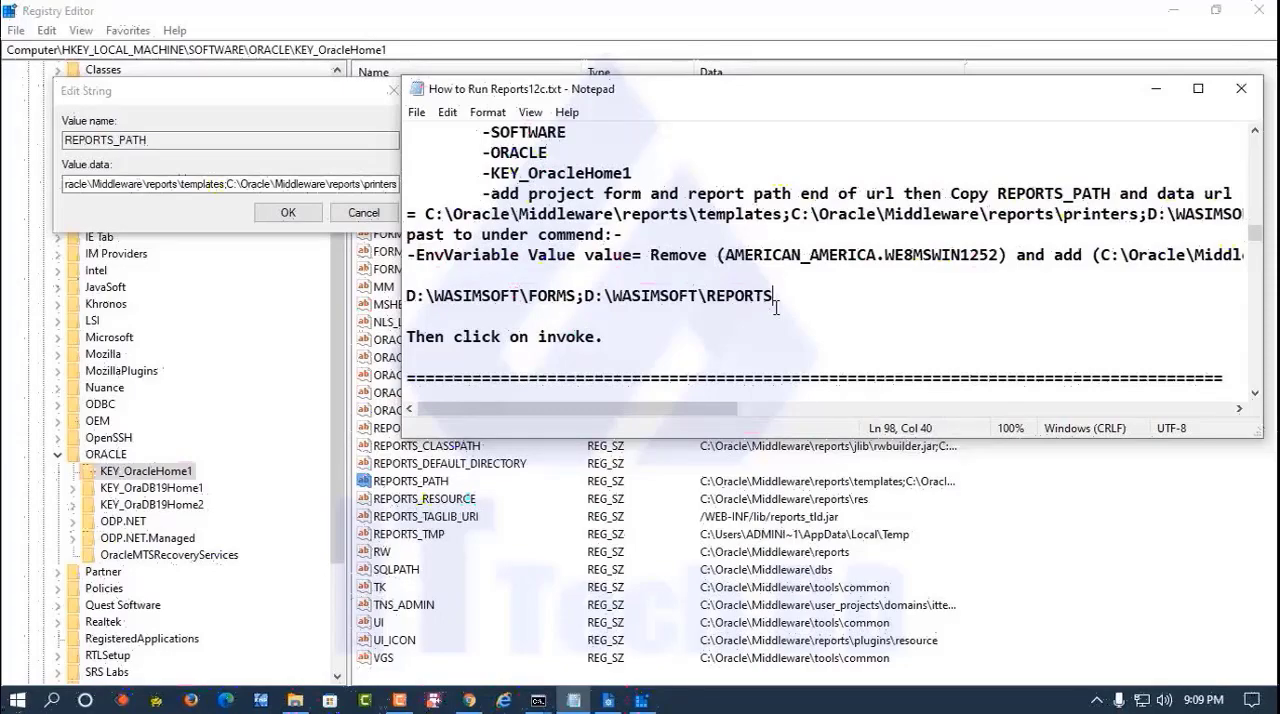
drag(777, 296, 408, 296)
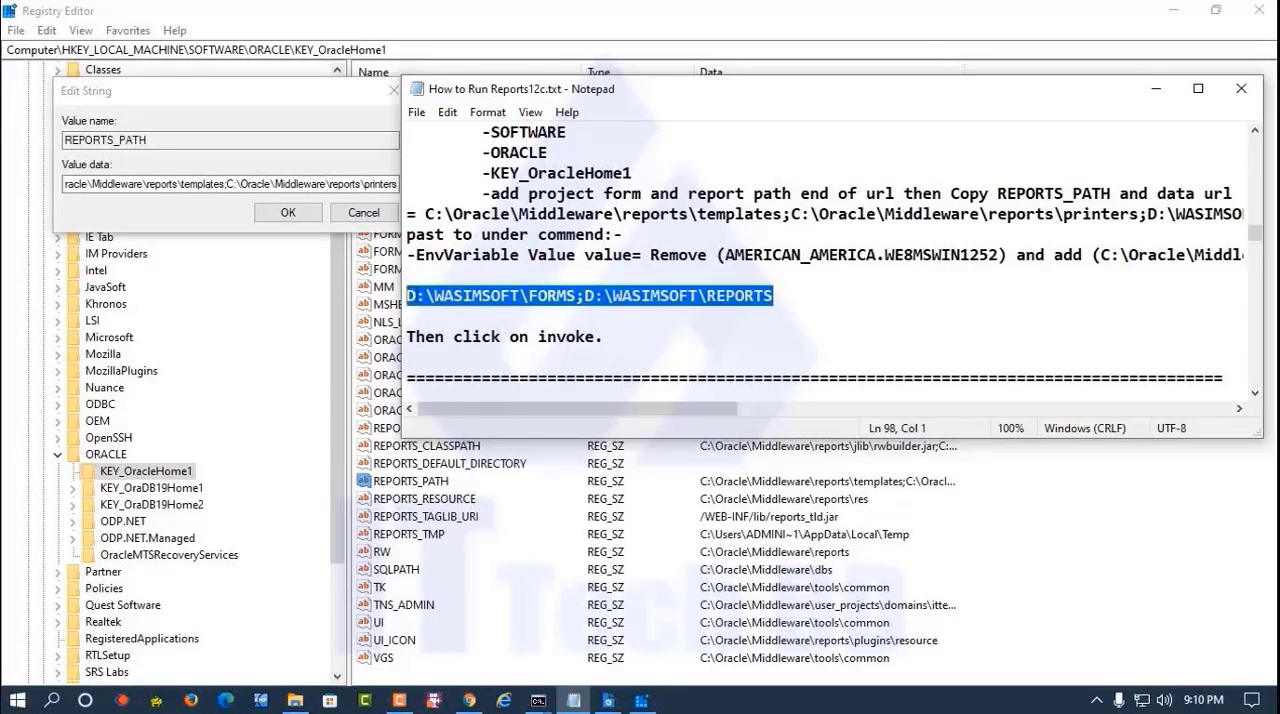
right_click(436, 294)
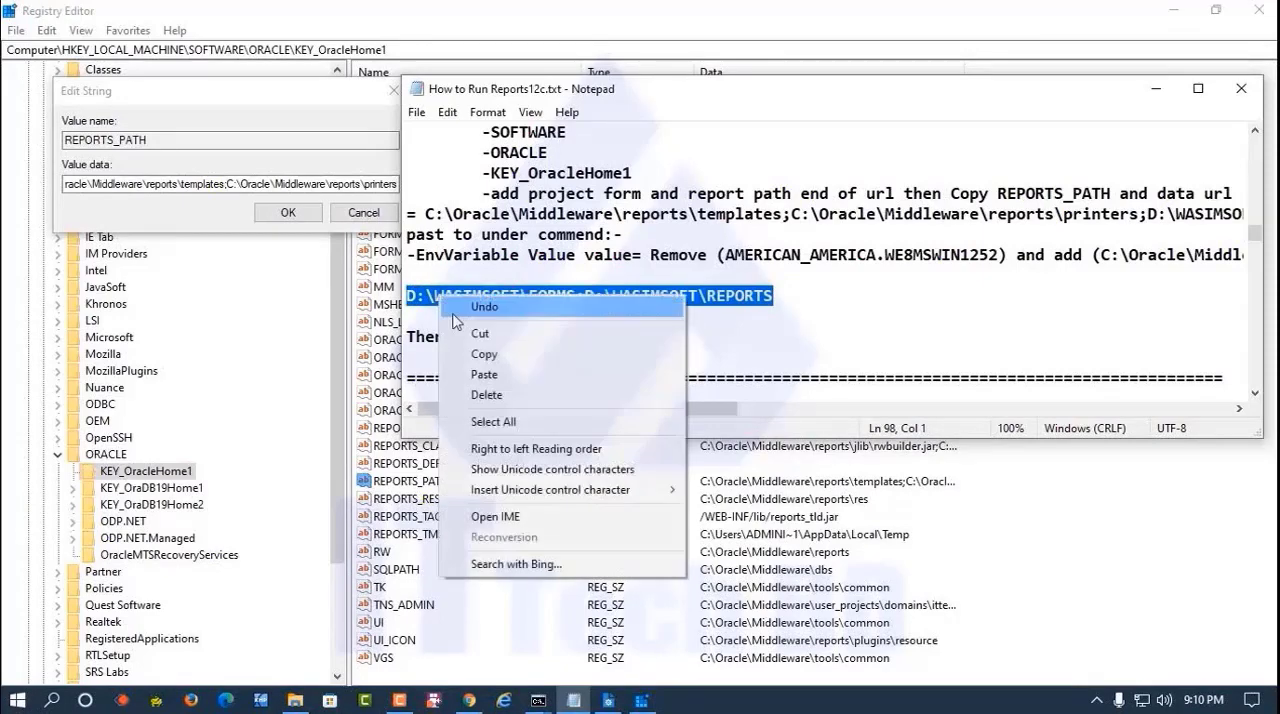
click(494, 354)
click(258, 178)
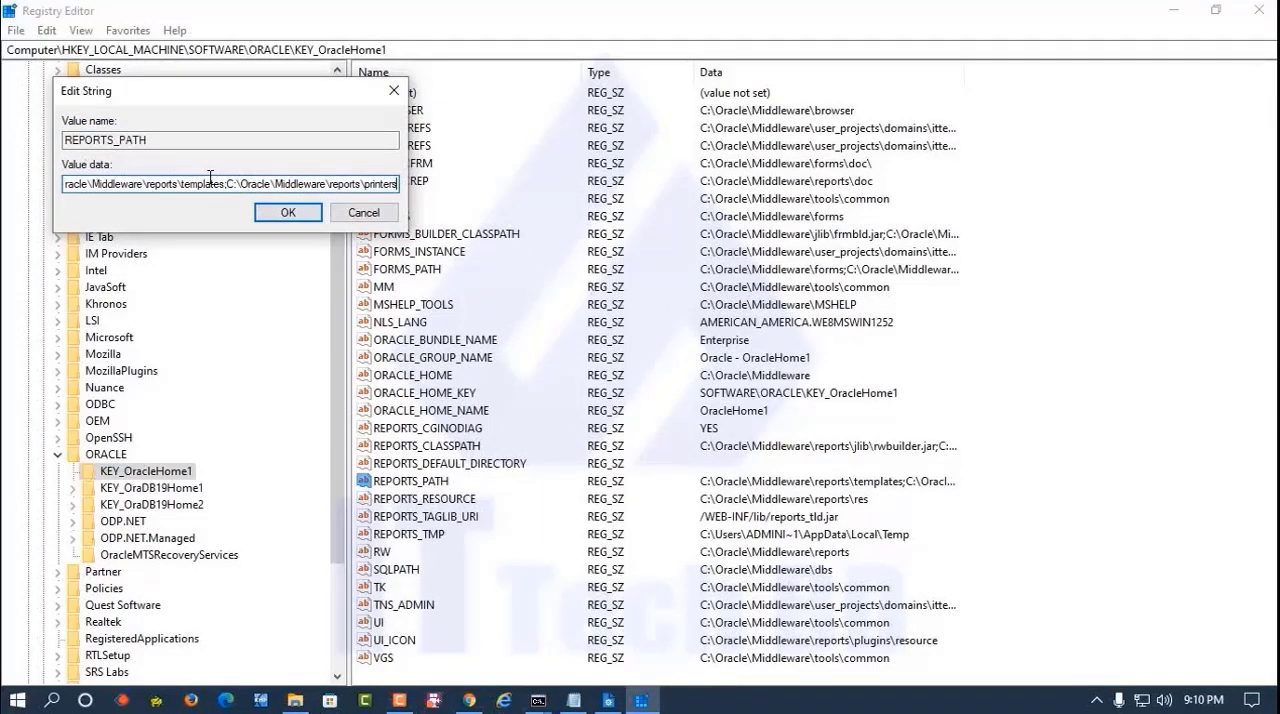
text(;)
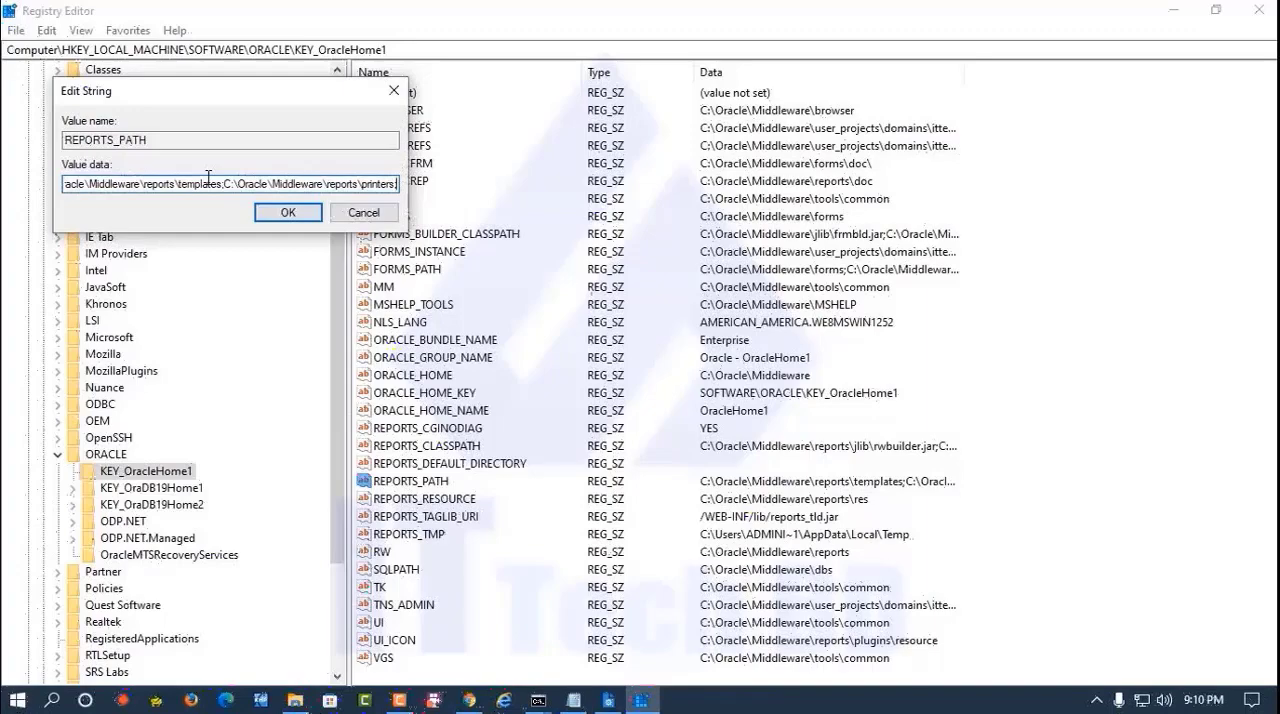
key(ctrl+v)
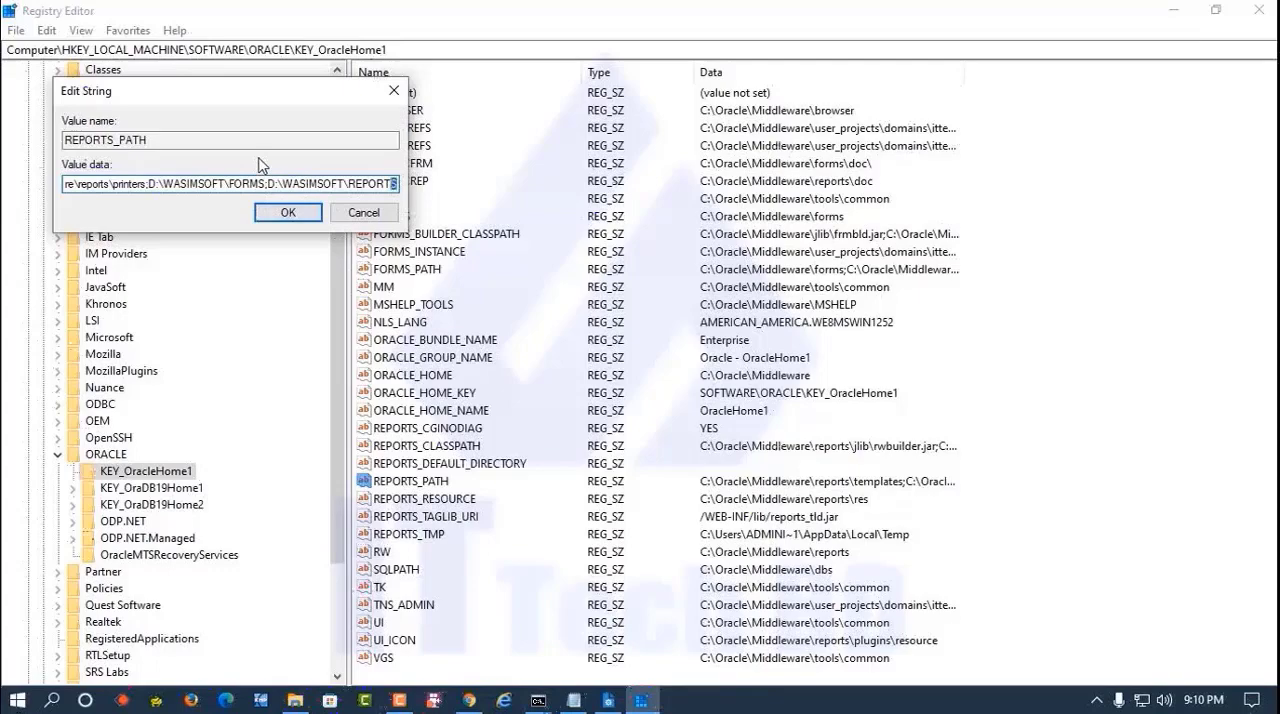
- Select the entire REPORTS_PATH value data, copy it, and save the registry entry
key(shift+Left)
key(shift+Left)
key(shift+Left)
key(shift+Left)
key(shift+Left)
key(shift+Left)
key(shift+Left)
key(shift+Left)
key(shift+Left)
key(shift+Left)
key(shift+Left)
key(shift+Left)
key(shift+Left)
key(shift+Left)
key(shift+Left)
key(shift+Left)
key(shift+Left)
key(shift+Left)
key(shift+Left)
key(shift+Left)
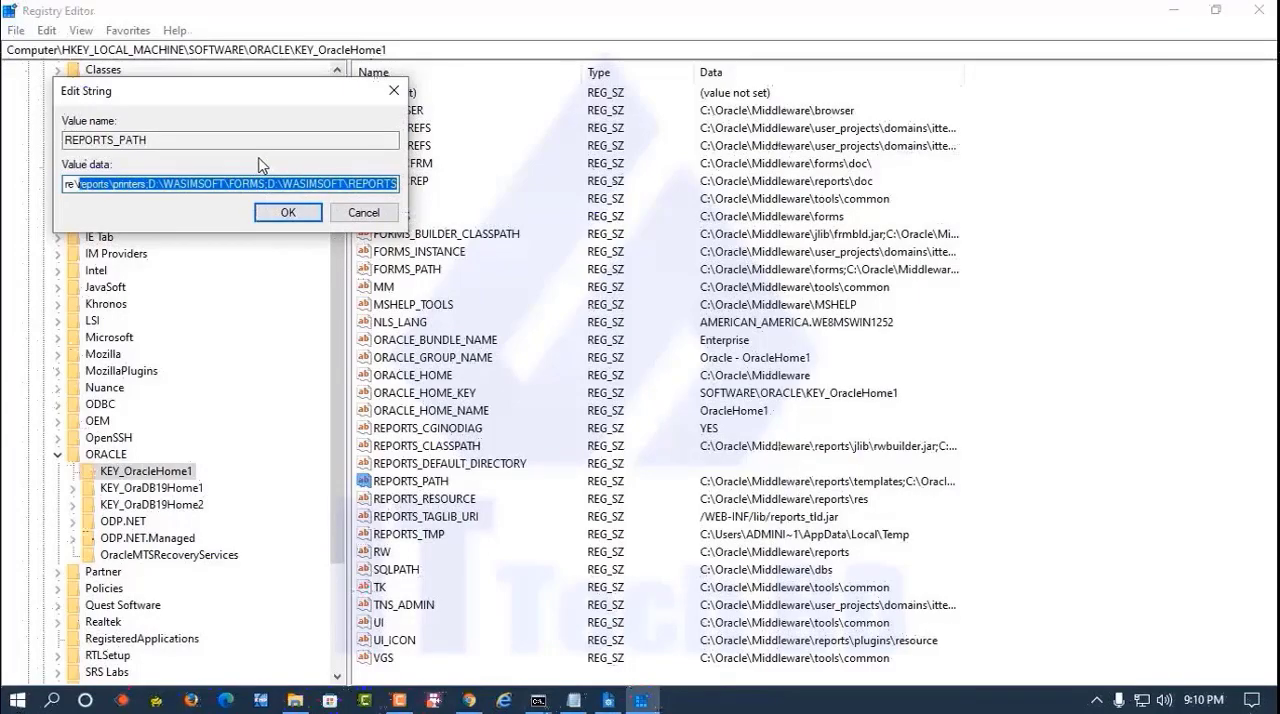
key(shift+Left)
key(shift+Left)
key(shift+Left)
key(shift+Left)
key(shift+Left)
key(shift+Left)
key(shift+Left)
key(shift+Left)
key(shift+Left)
key(shift+Left)
key(shift+Left)
key(shift+Left)
key(shift+Left)
key(shift+Left)
key(shift+Left)
key(shift+Left)
key(shift+Left)
key(shift+Left)
key(shift+Left)
key(shift+Left)
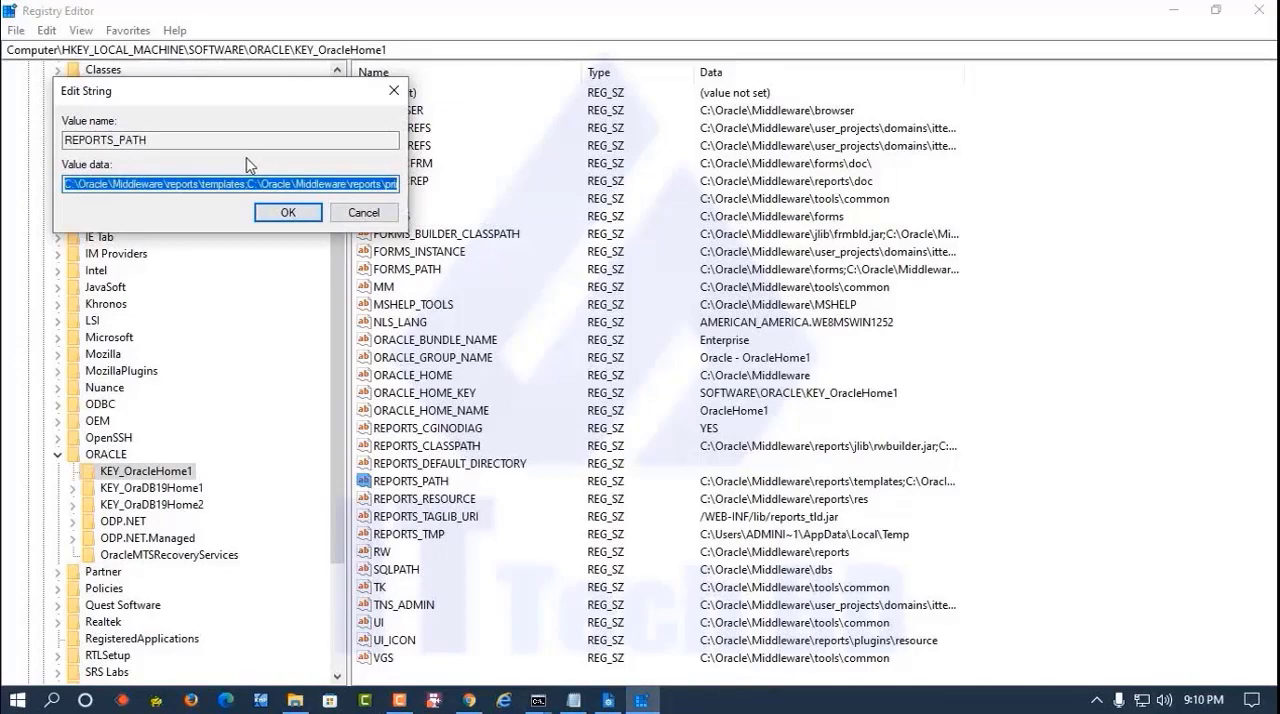
right_click(204, 186)
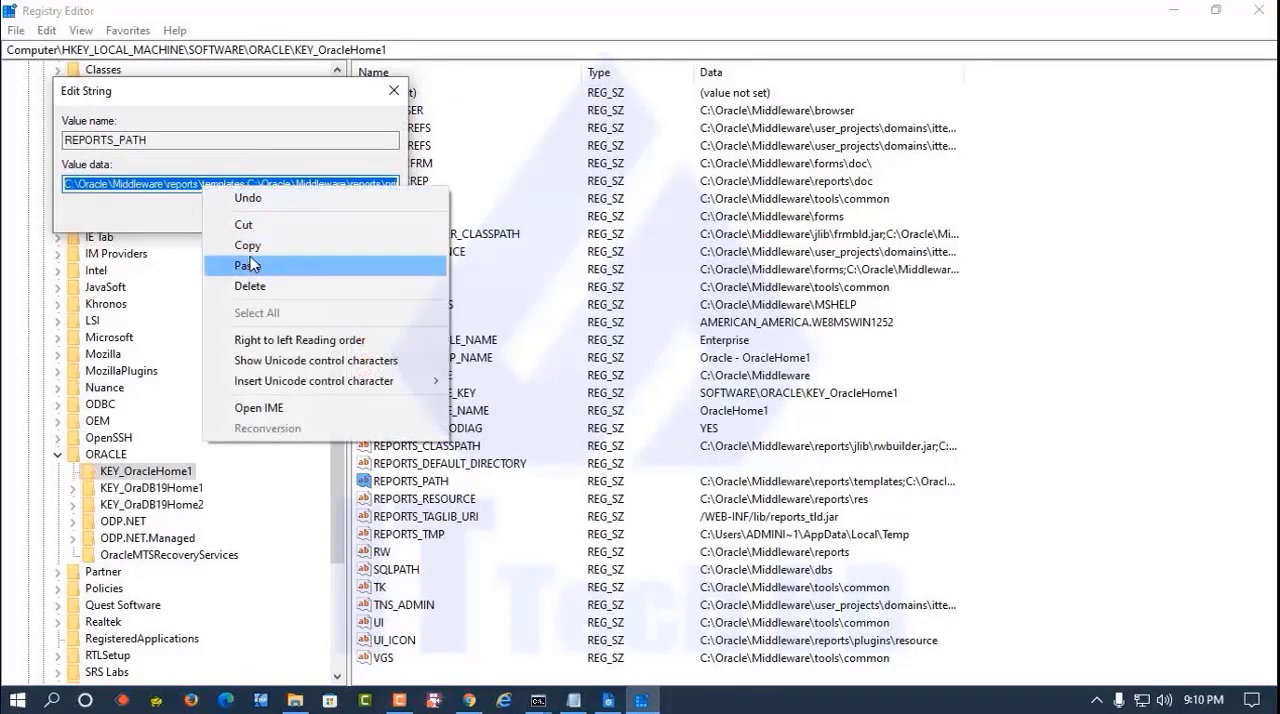
click(272, 250)
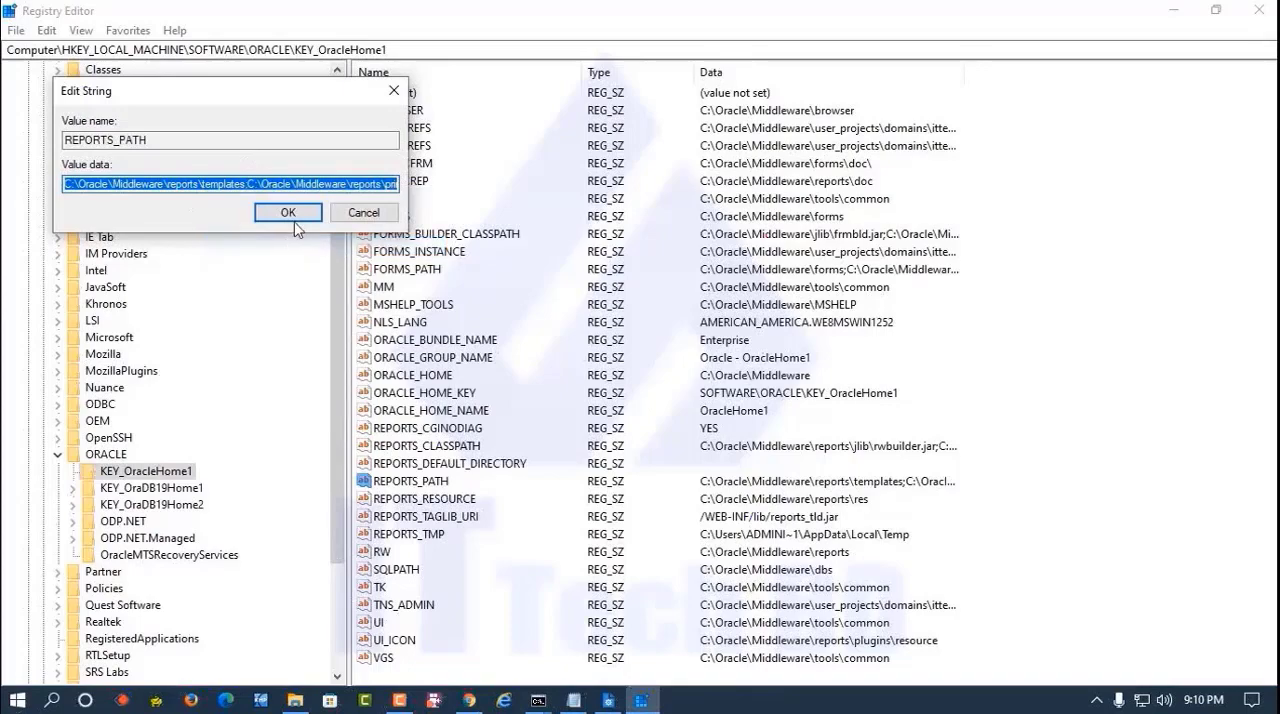
click(289, 214)
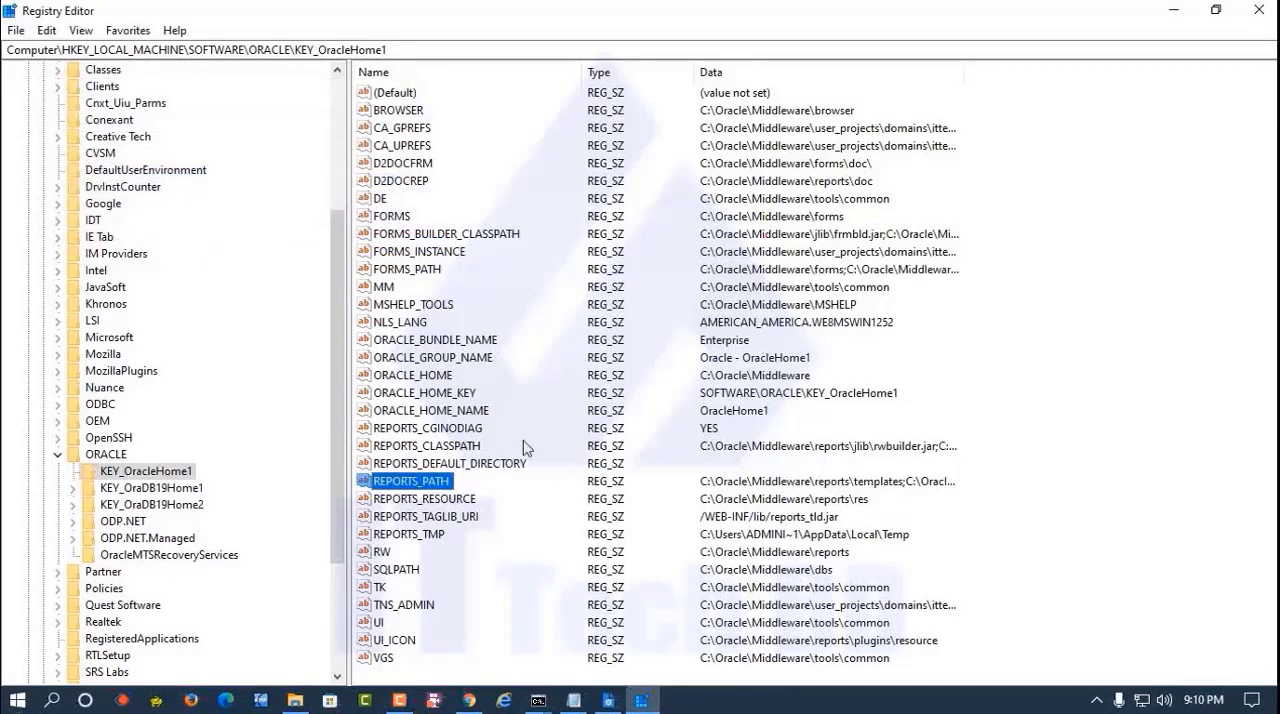
- Check the notes, switch to Enterprise Manager in Chrome, and replace the EnvVariable Value with C:\Oracle\Middleware\reports\templates;C:\Oracle\Middleware\reports\printers;D:\WASIMSOFT\FORMS;D:\WASIMSOFT\REPORTS
click(574, 700)
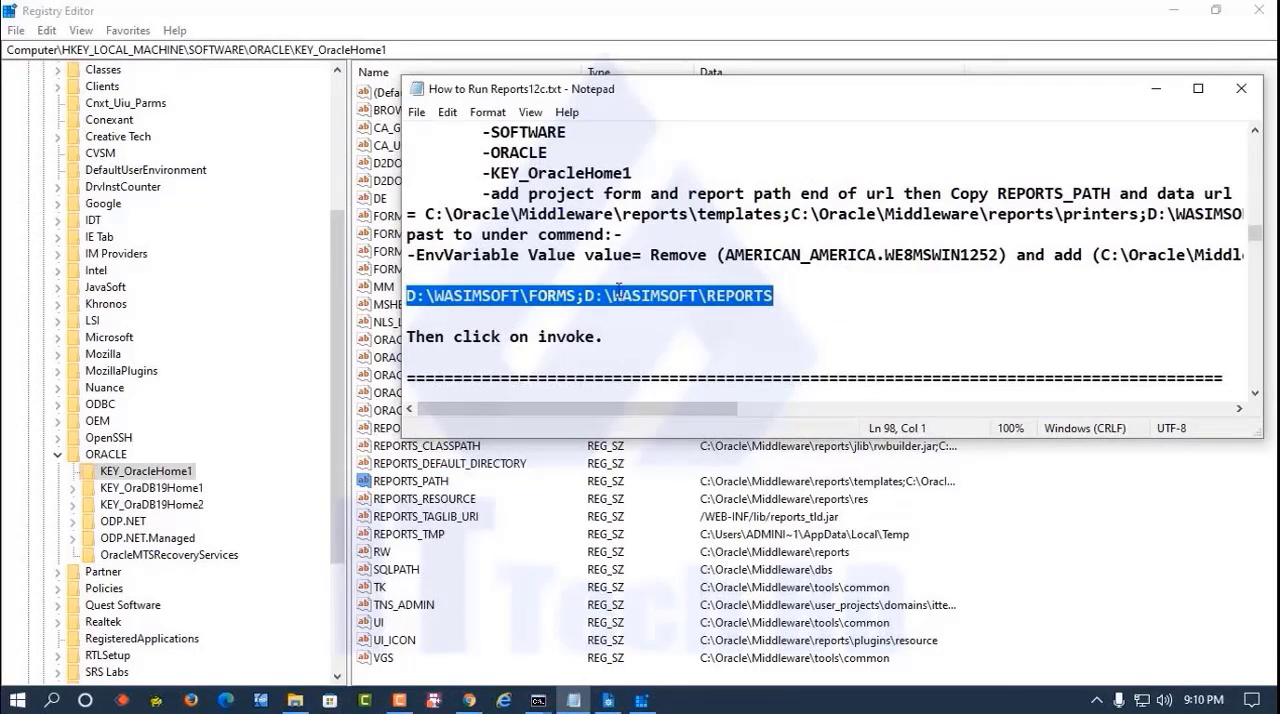
scroll(618, 291, down, 2)
click(470, 699)
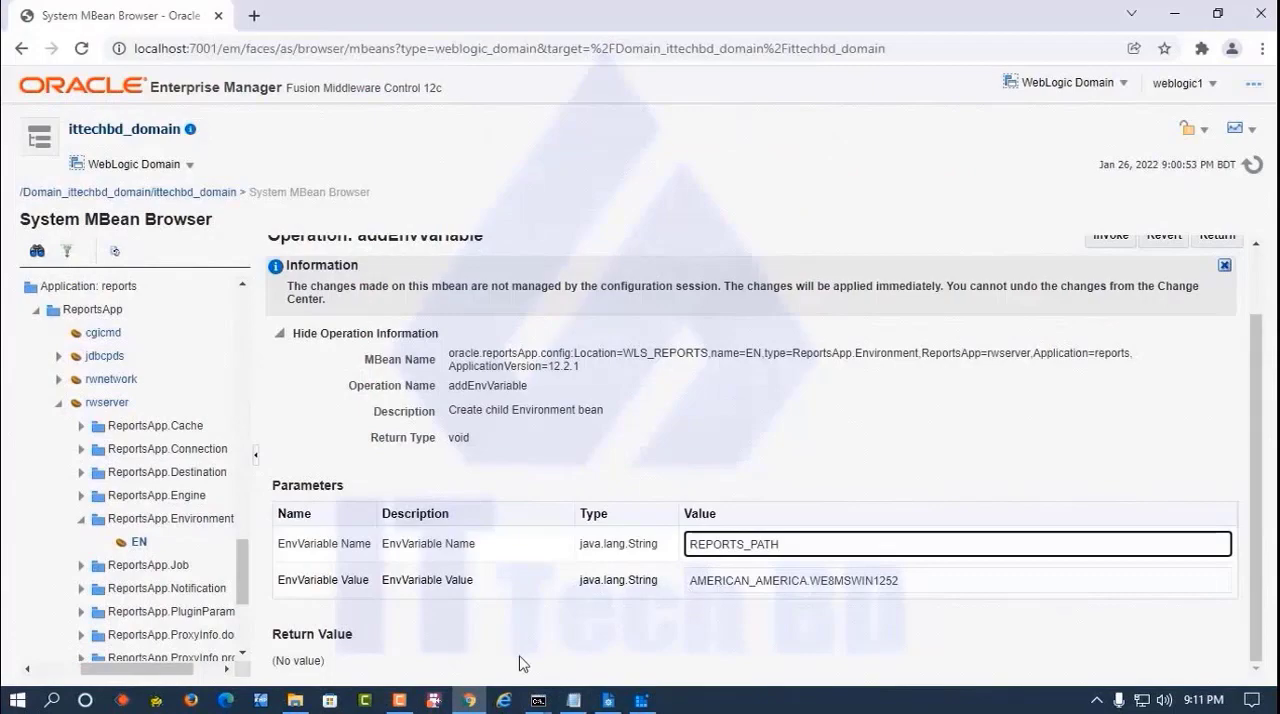
click(573, 699)
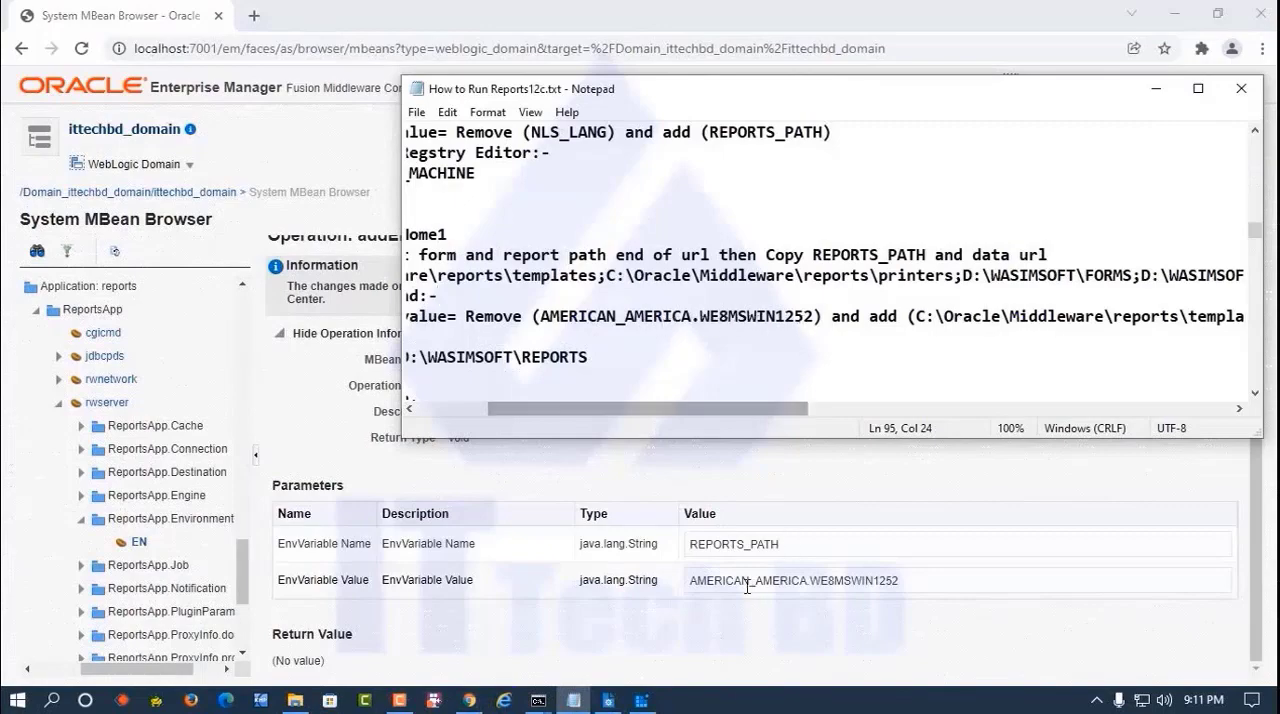
drag(729, 410, 655, 411)
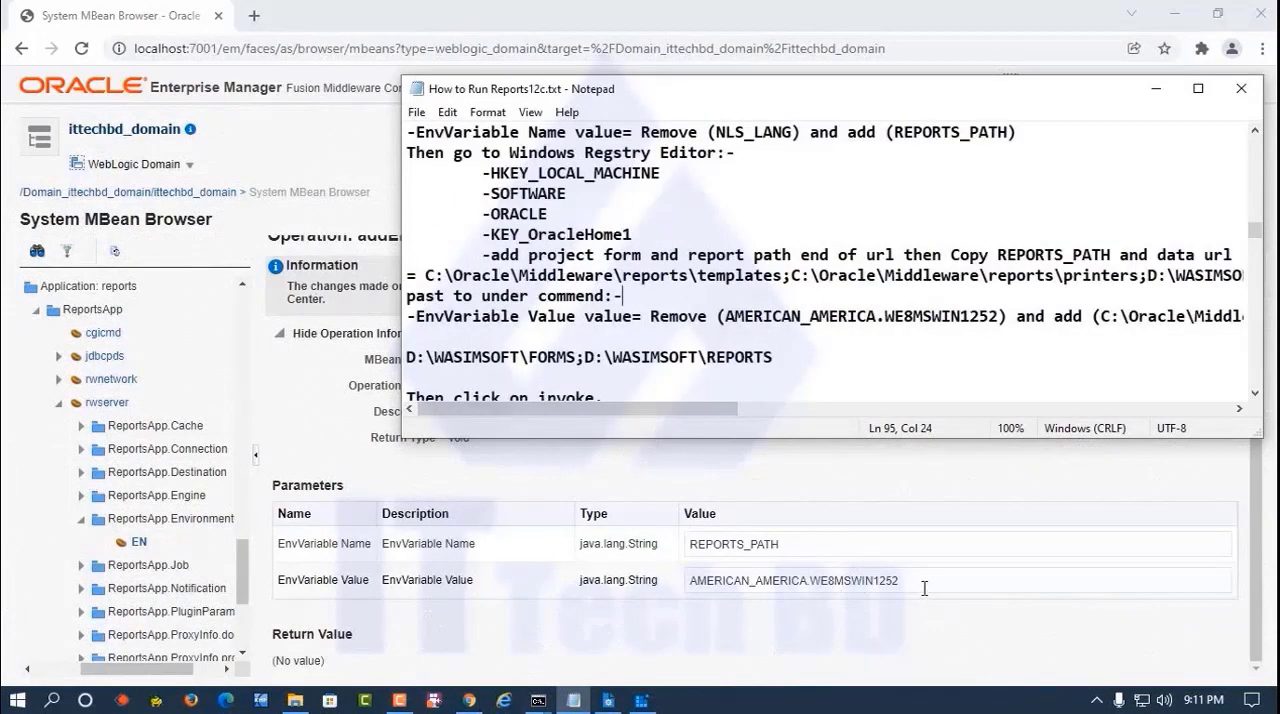
click(924, 588)
drag(922, 586, 674, 602)
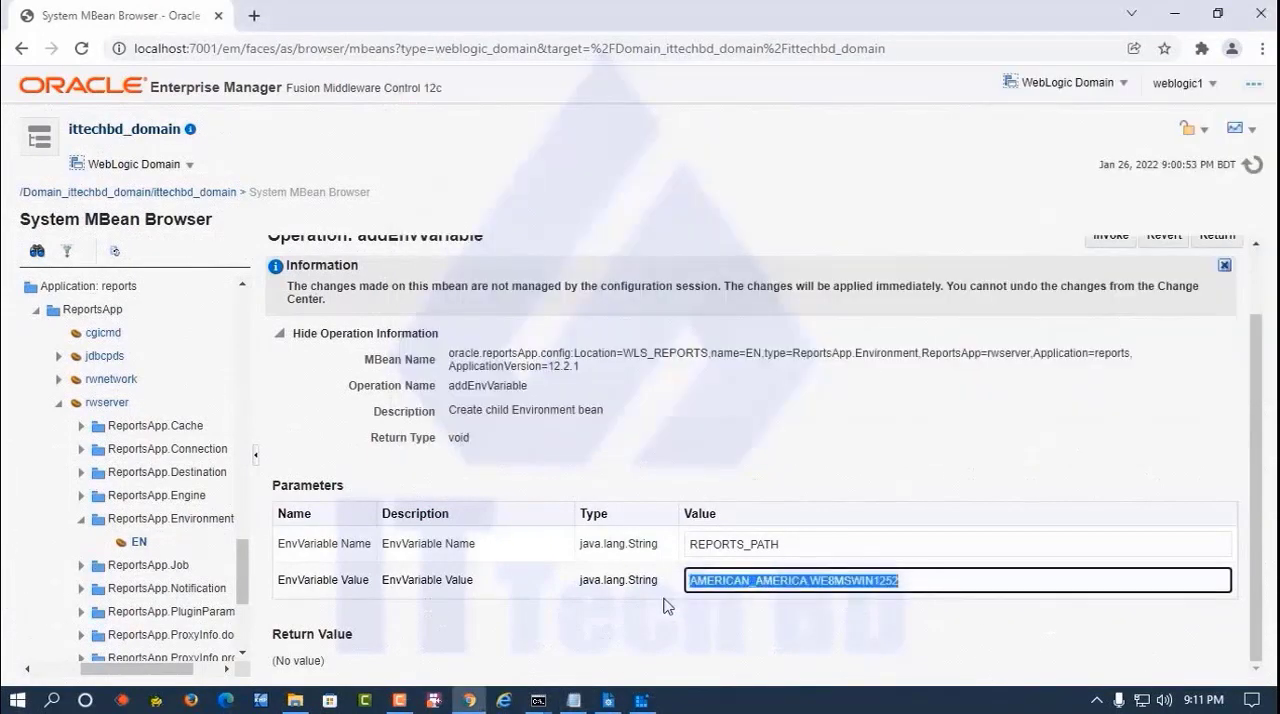
key(BackSpace)
right_click(754, 584)
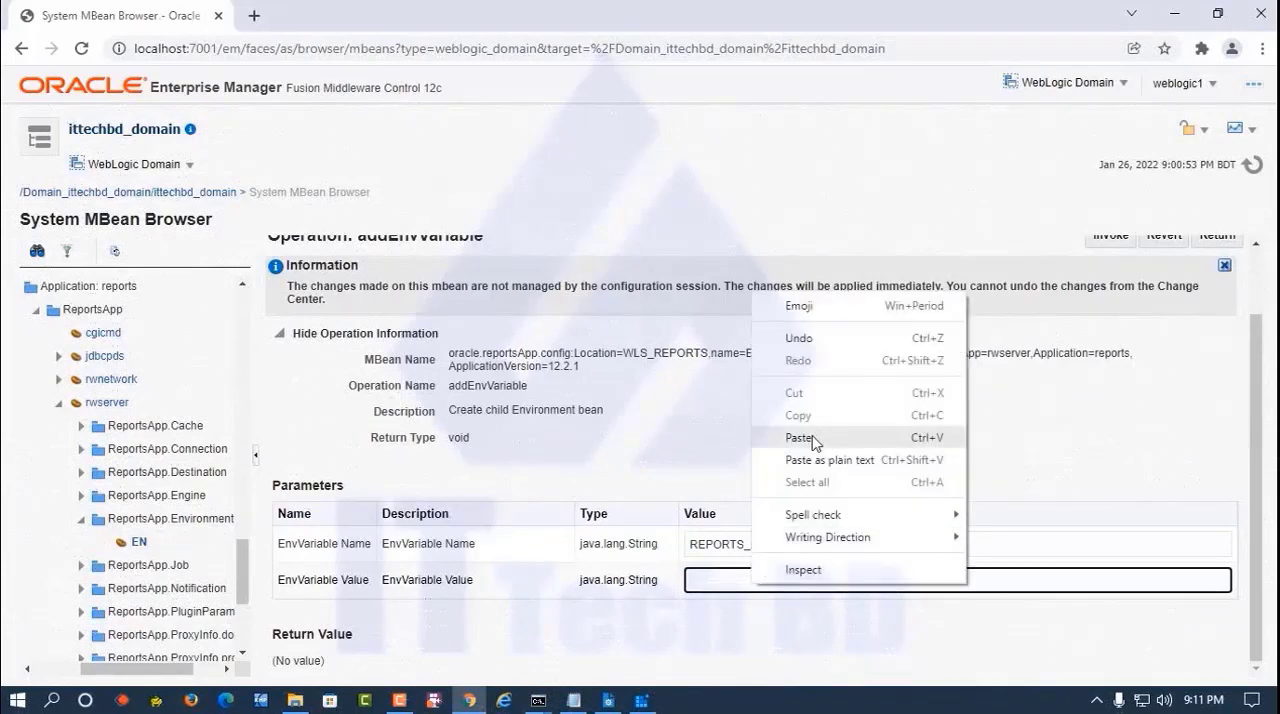
click(812, 440)
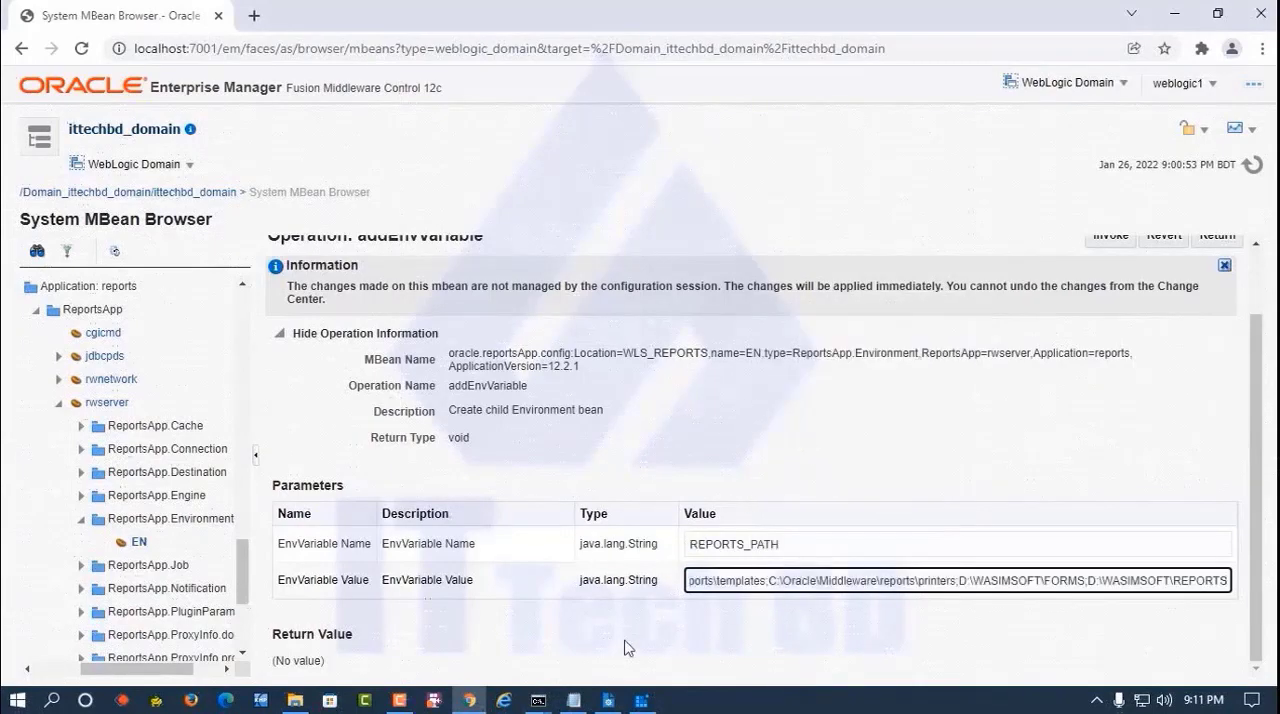
- Check the closing instruction in the notes, move the notes aside, and invoke addEnvVariable for REPORTS_PATH
click(573, 700)
scroll(561, 362, down, 1)
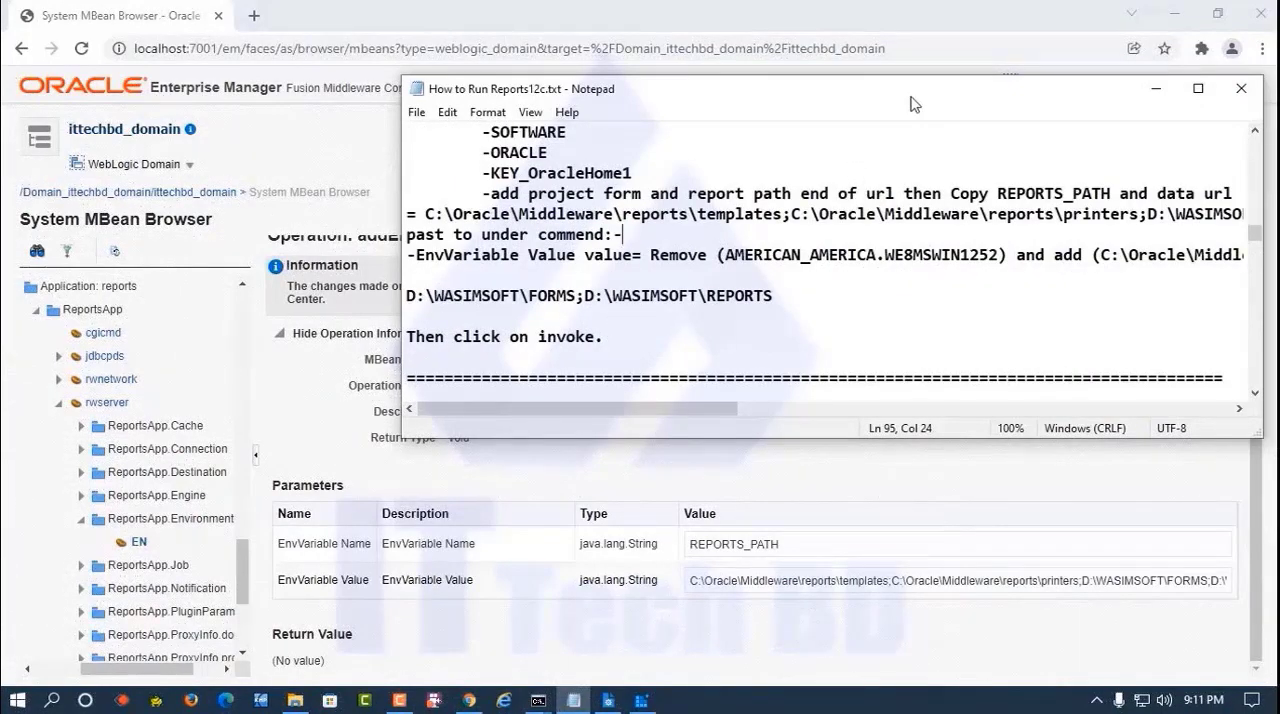
drag(912, 103, 744, 133)
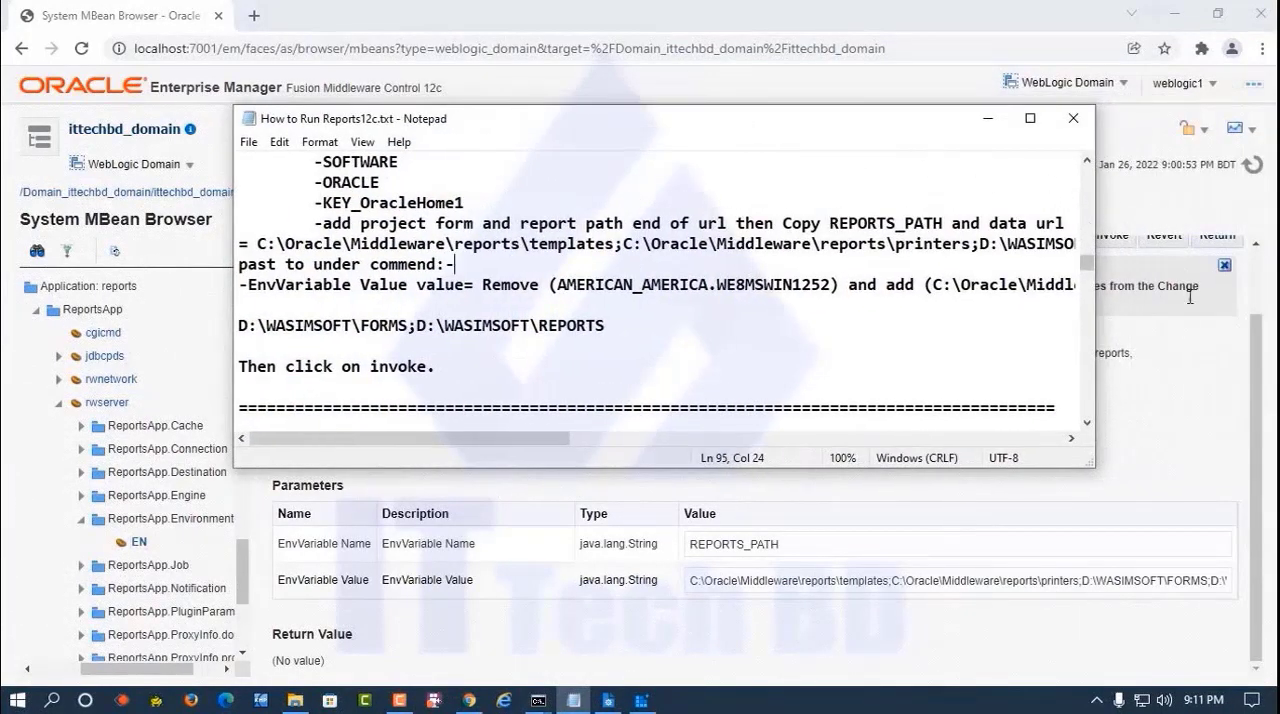
drag(899, 133, 779, 154)
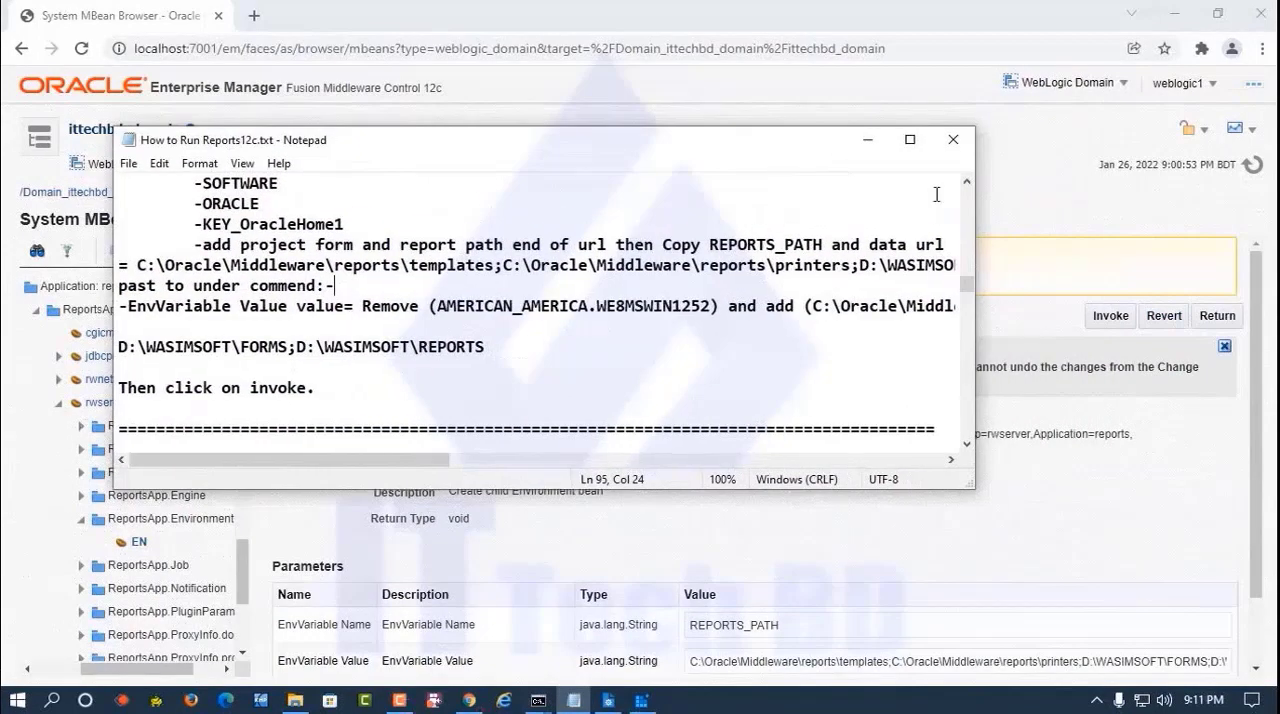
click(1110, 315)
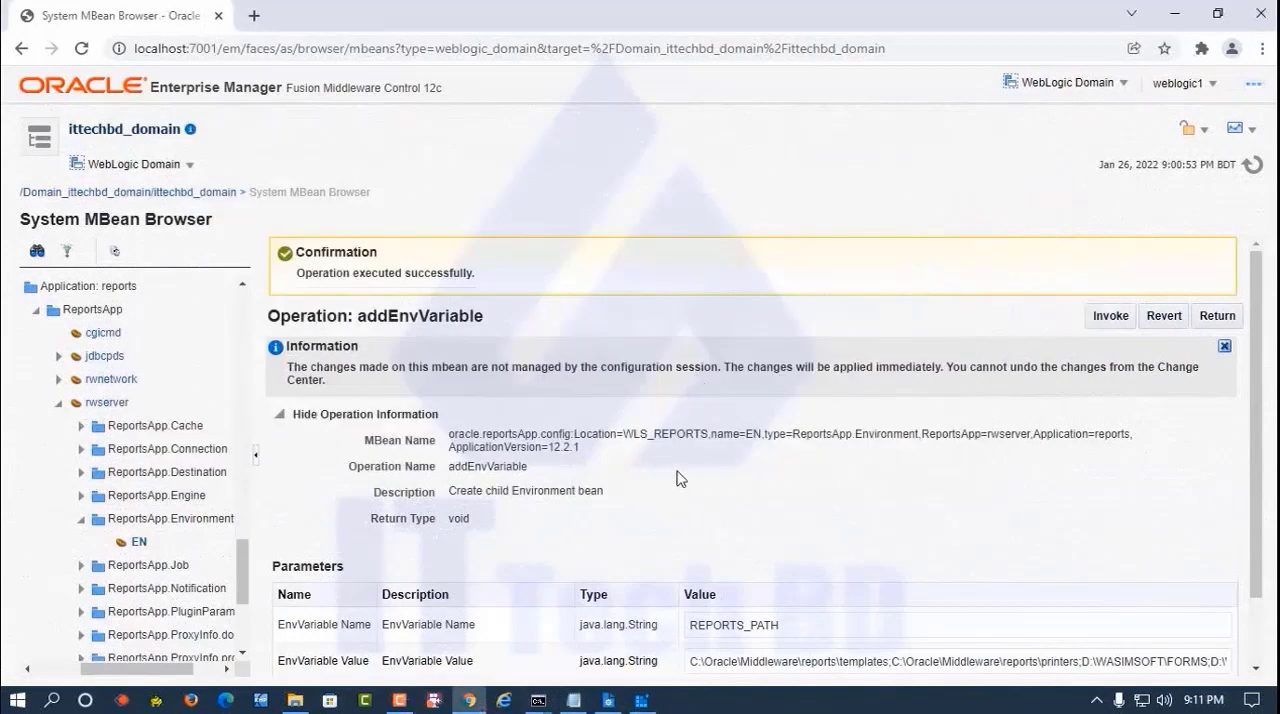
- Read the notes' next addEnvVariable section, place the notes clear of the operation details, and copy USER_NLS_LANG from them
click(573, 700)
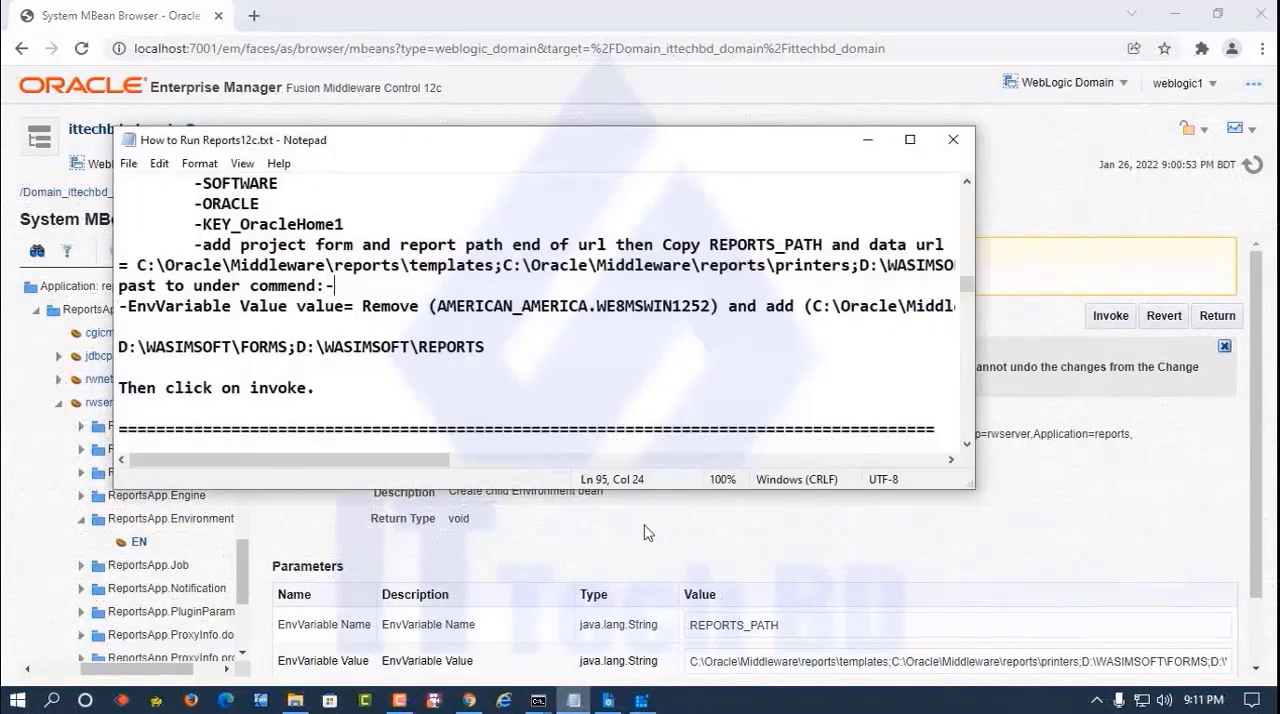
drag(578, 148, 695, 114)
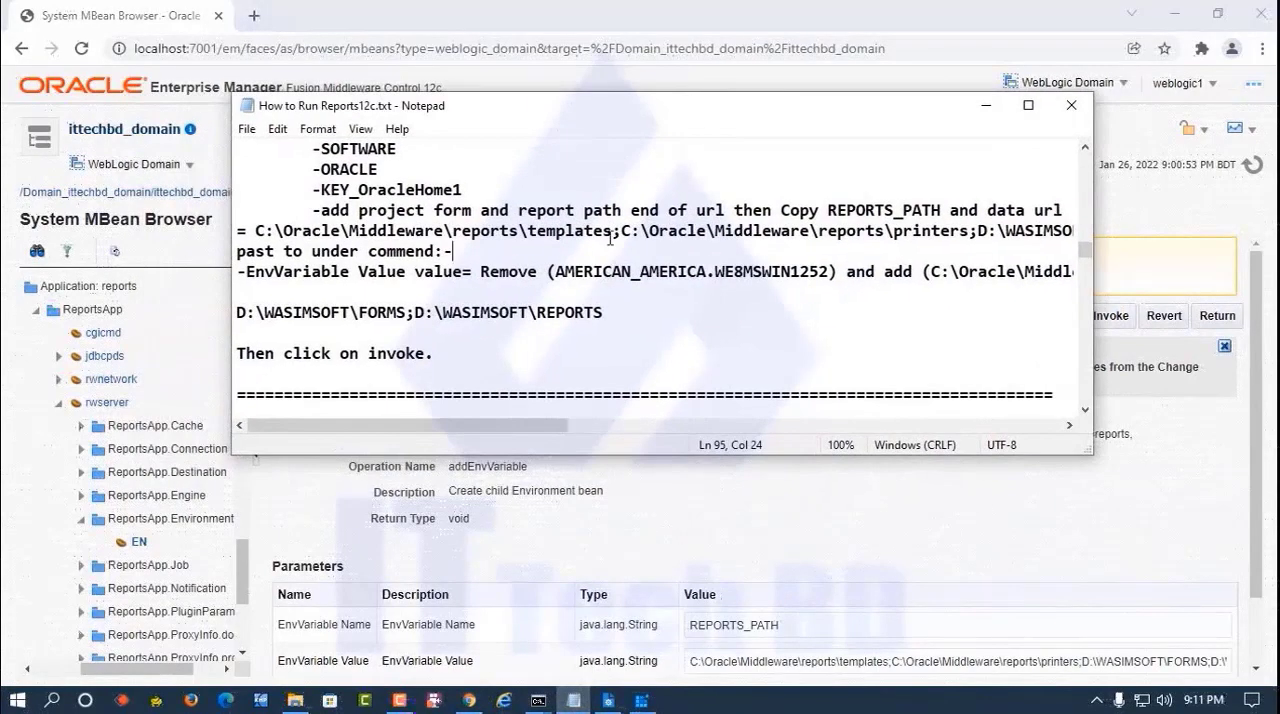
scroll(563, 263, down, 1)
scroll(563, 263, down, 2)
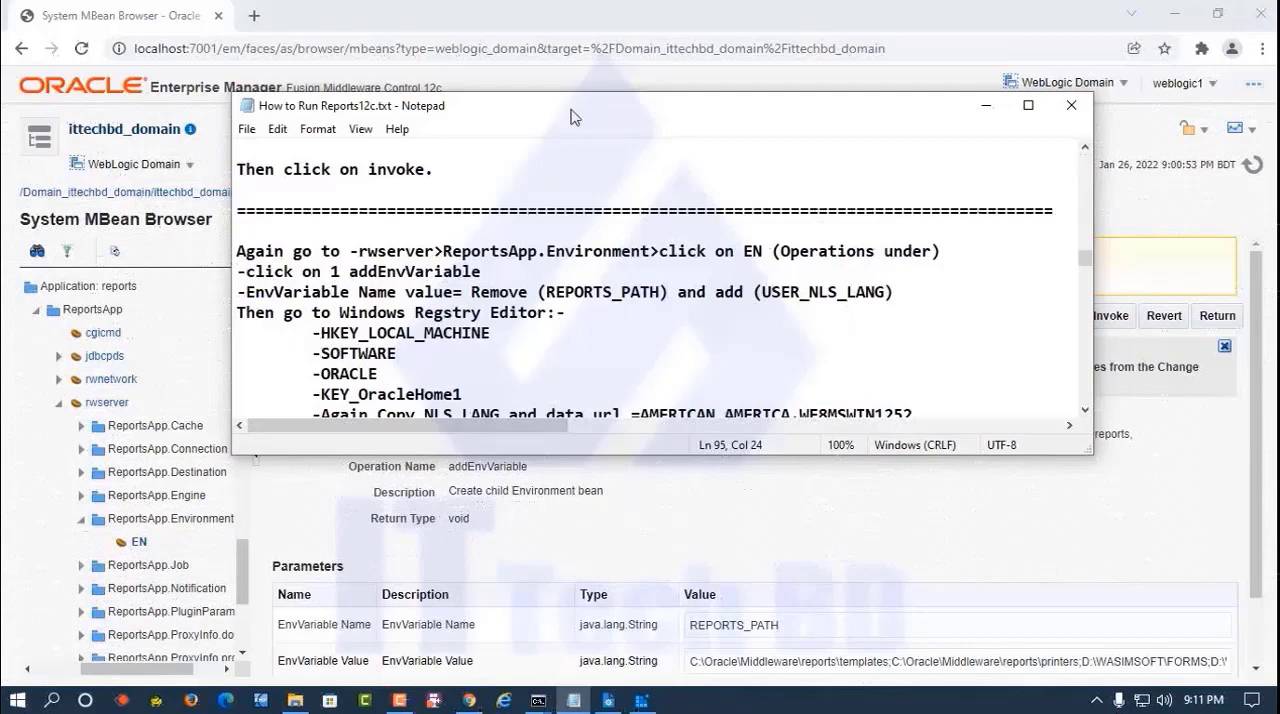
drag(576, 117, 747, 129)
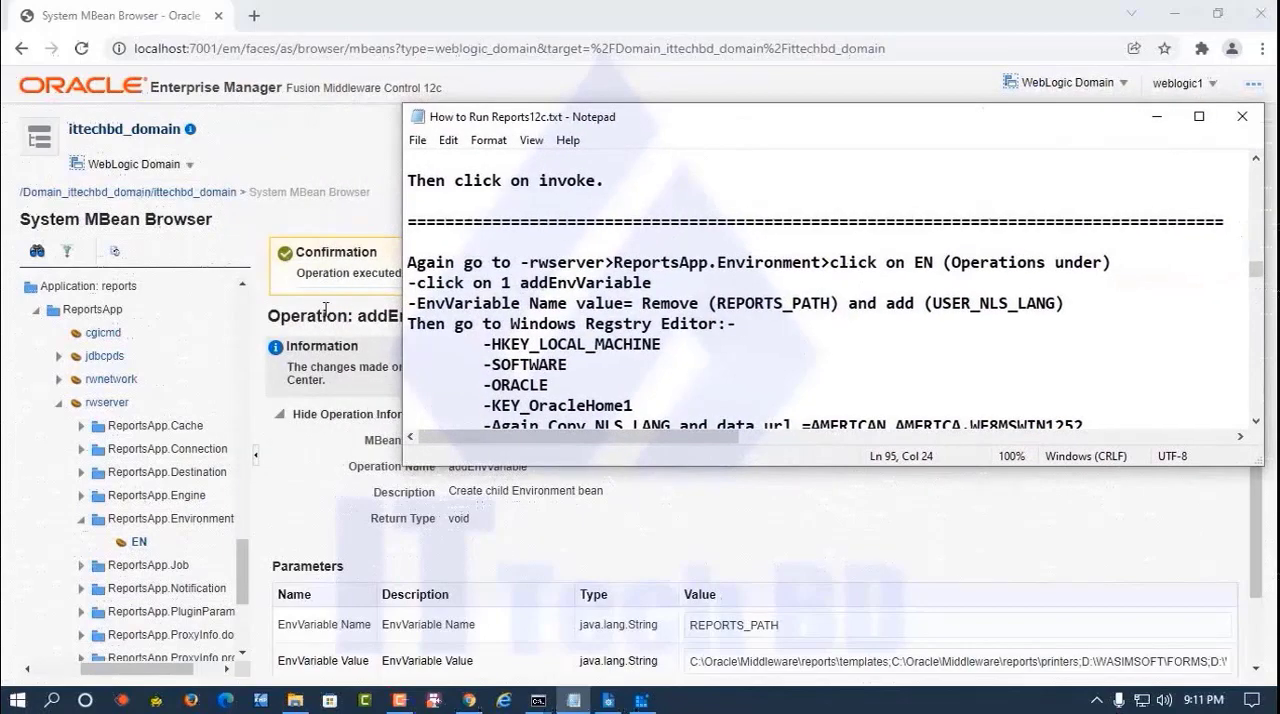
drag(640, 117, 798, 109)
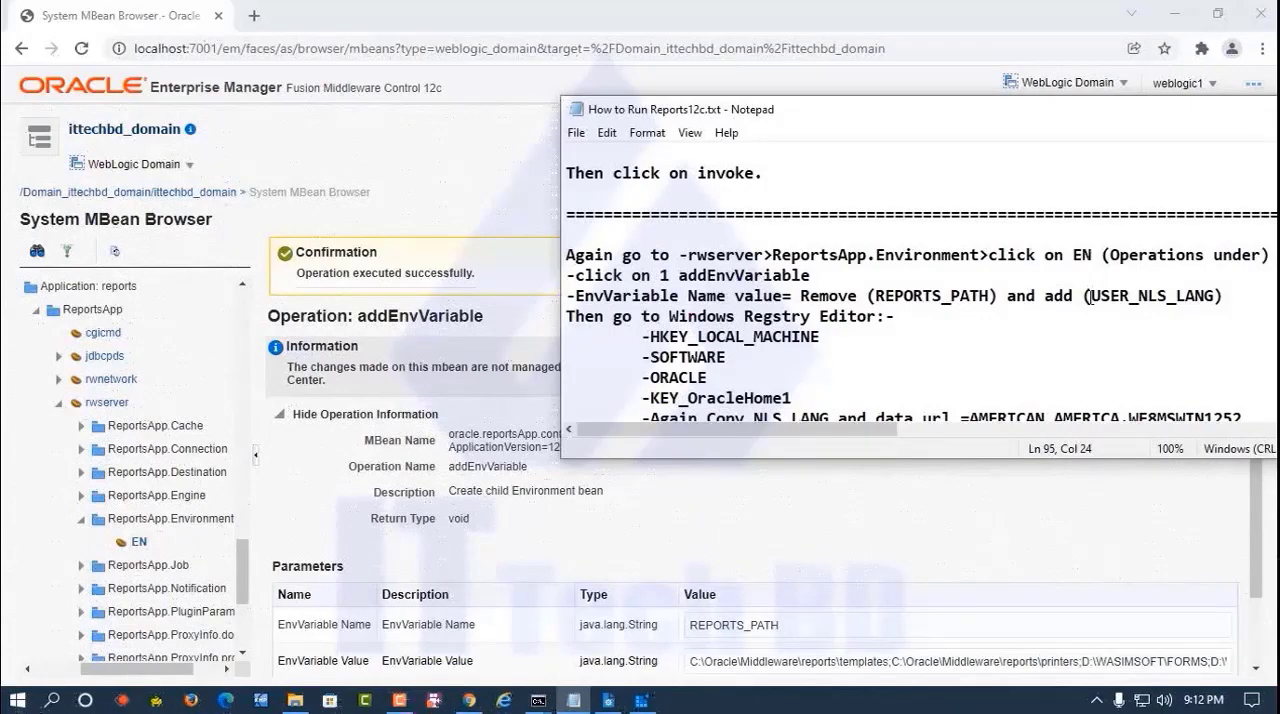
drag(1088, 296, 1216, 296)
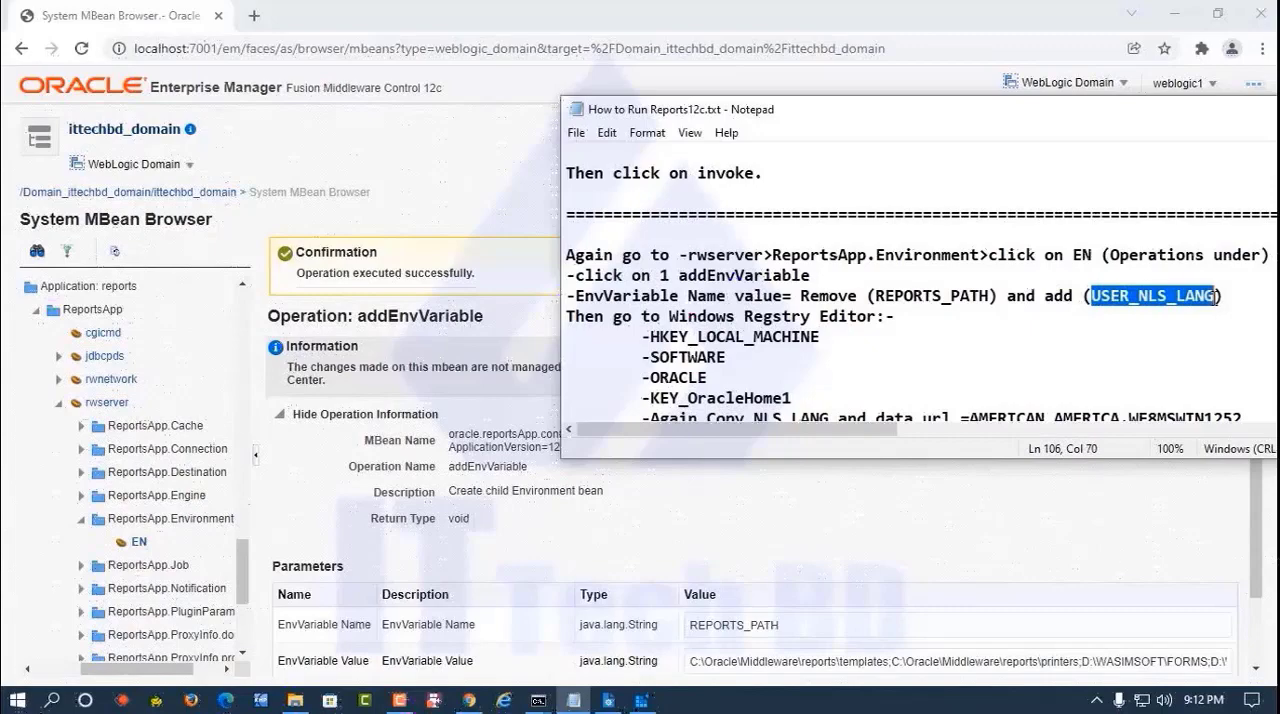
right_click(1175, 300)
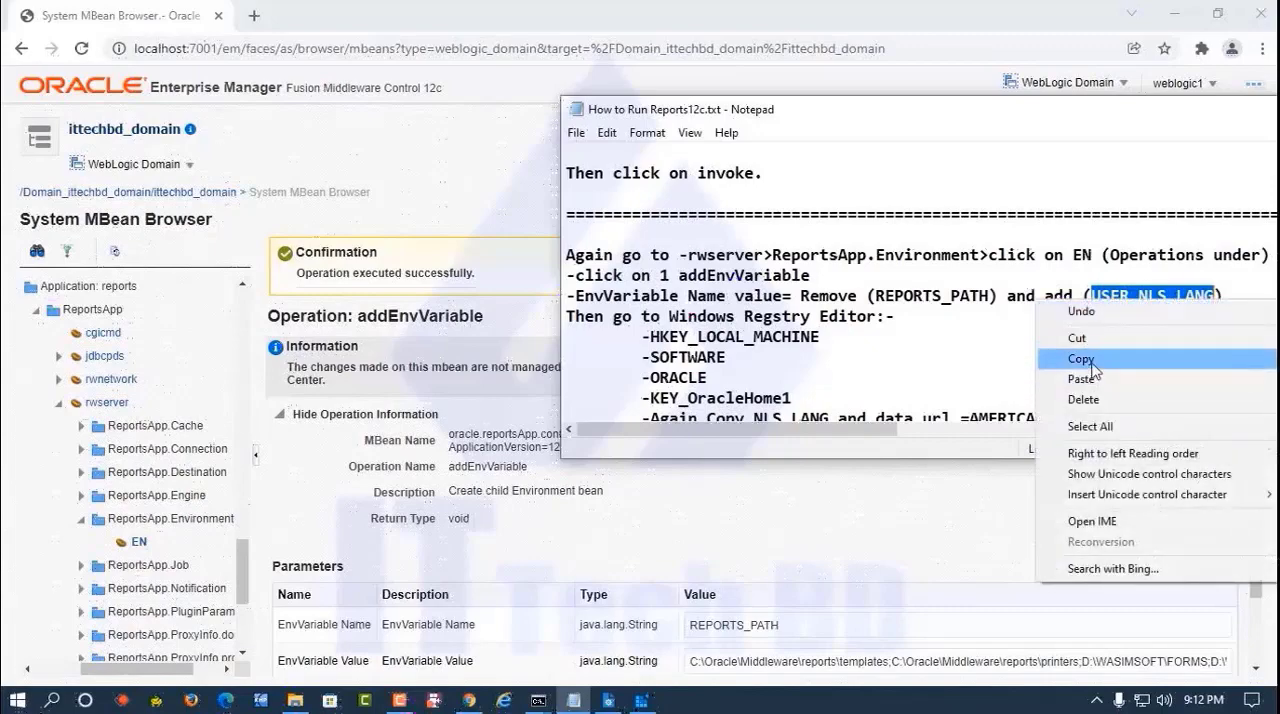
click(1093, 360)
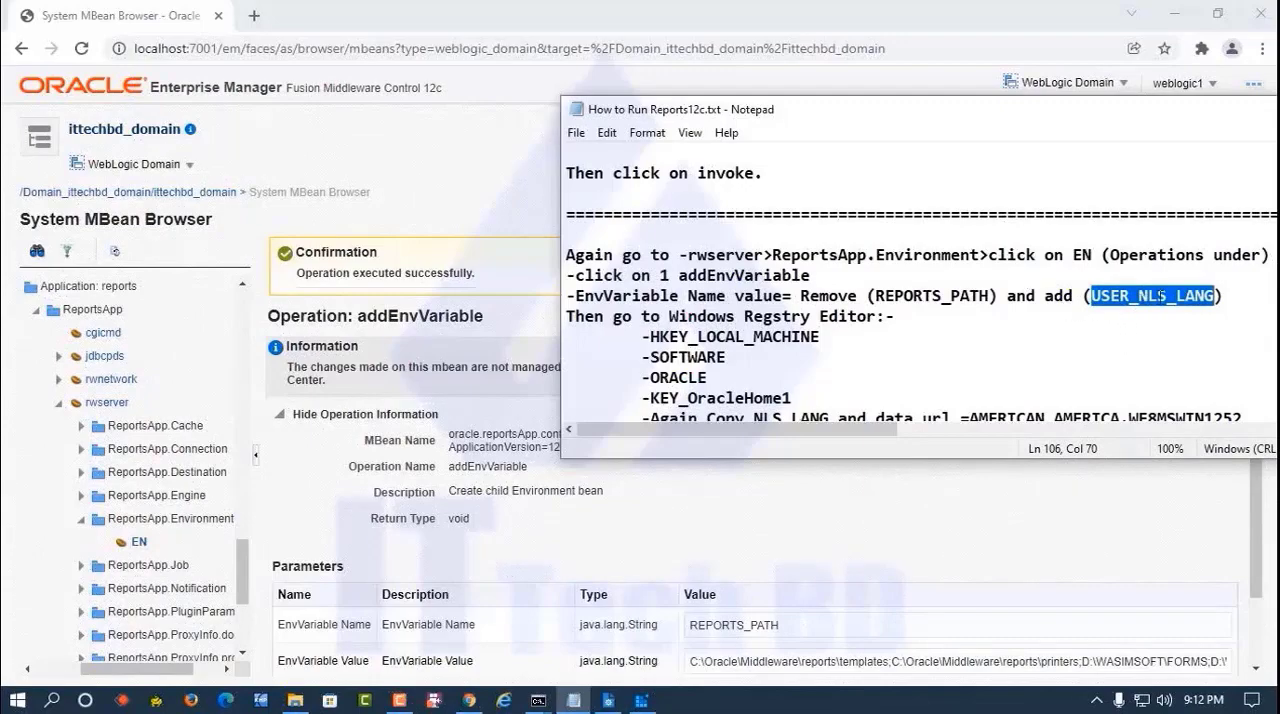
- Replace REPORTS_PATH with the copied USER_NLS_LANG as the EnvVariable Name
click(778, 625)
drag(778, 625, 624, 626)
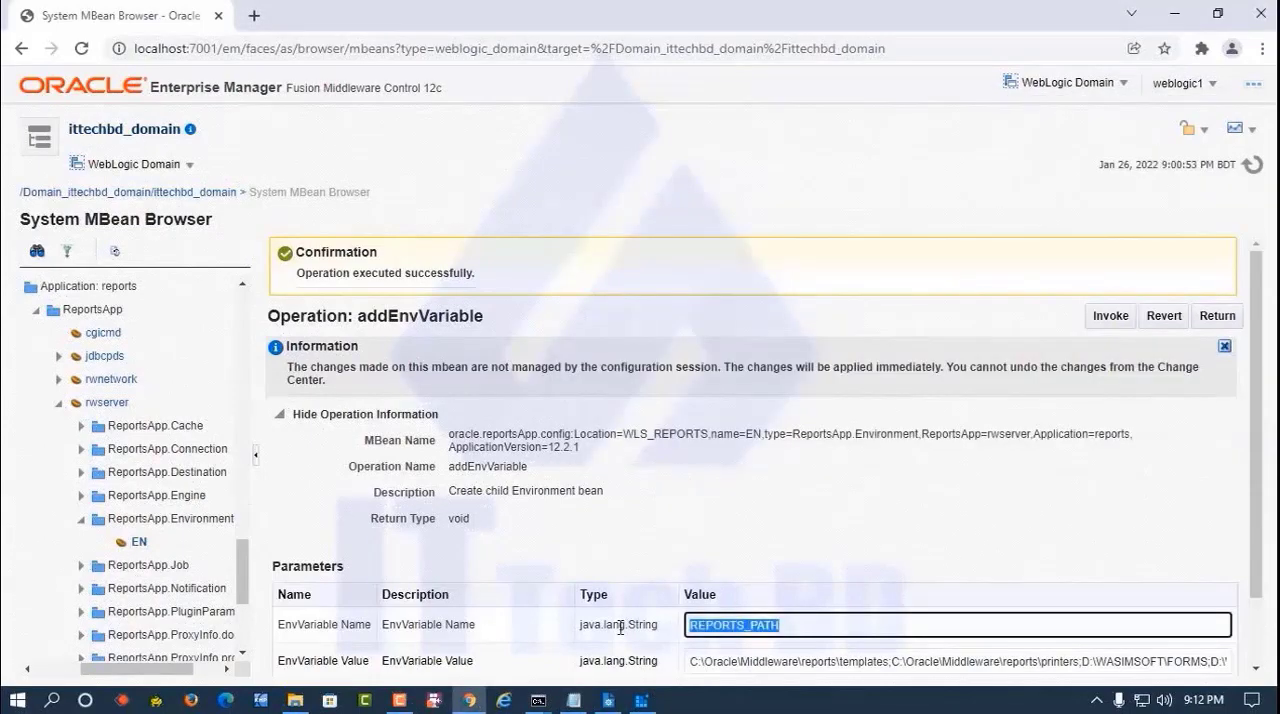
key(BackSpace)
right_click(731, 626)
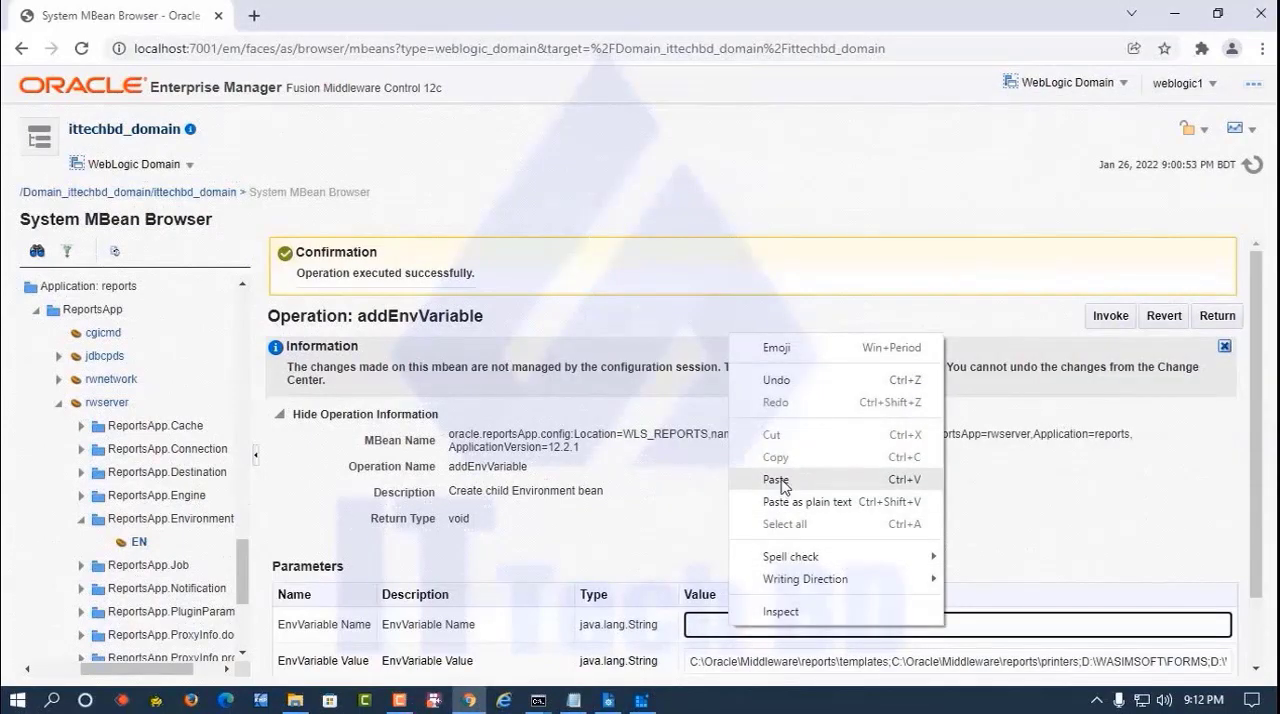
click(778, 481)
scroll(757, 526, down, 1)
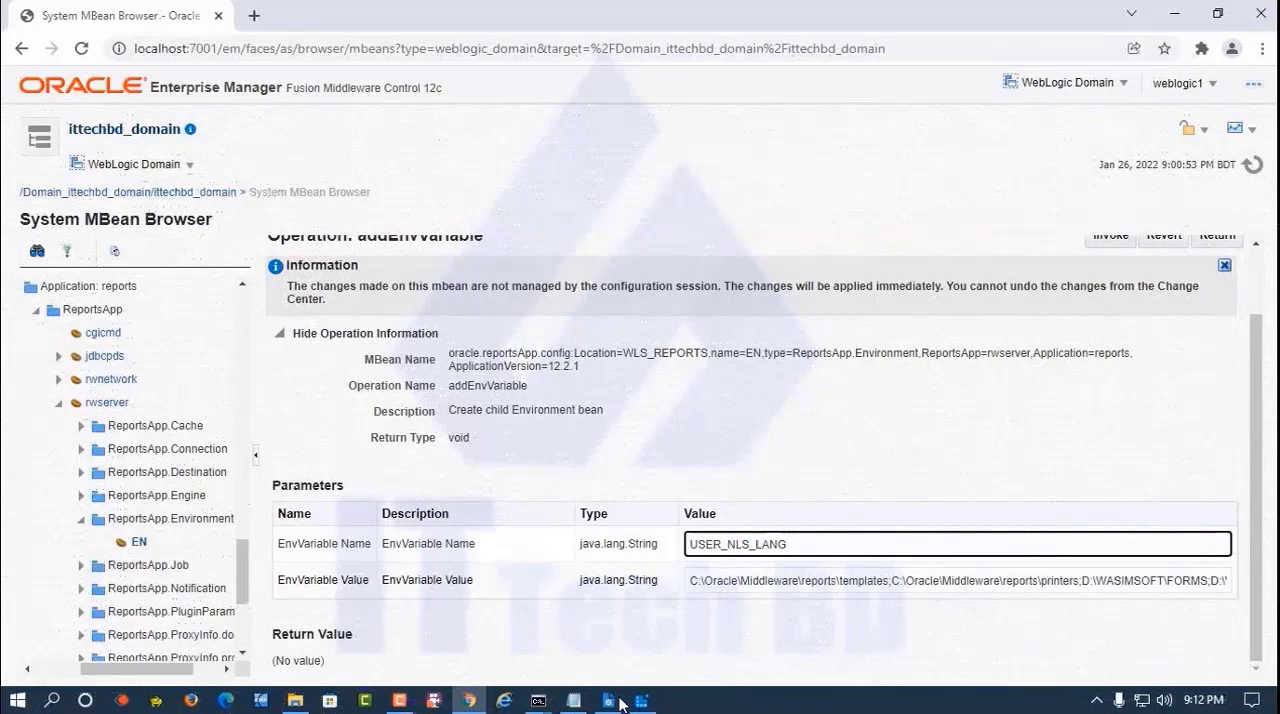
- Following the notes, copy the value data AMERICAN_AMERICA.WE8MSWIN1252 from the NLS_LANG entry in Registry Editor and return to the notes
click(573, 700)
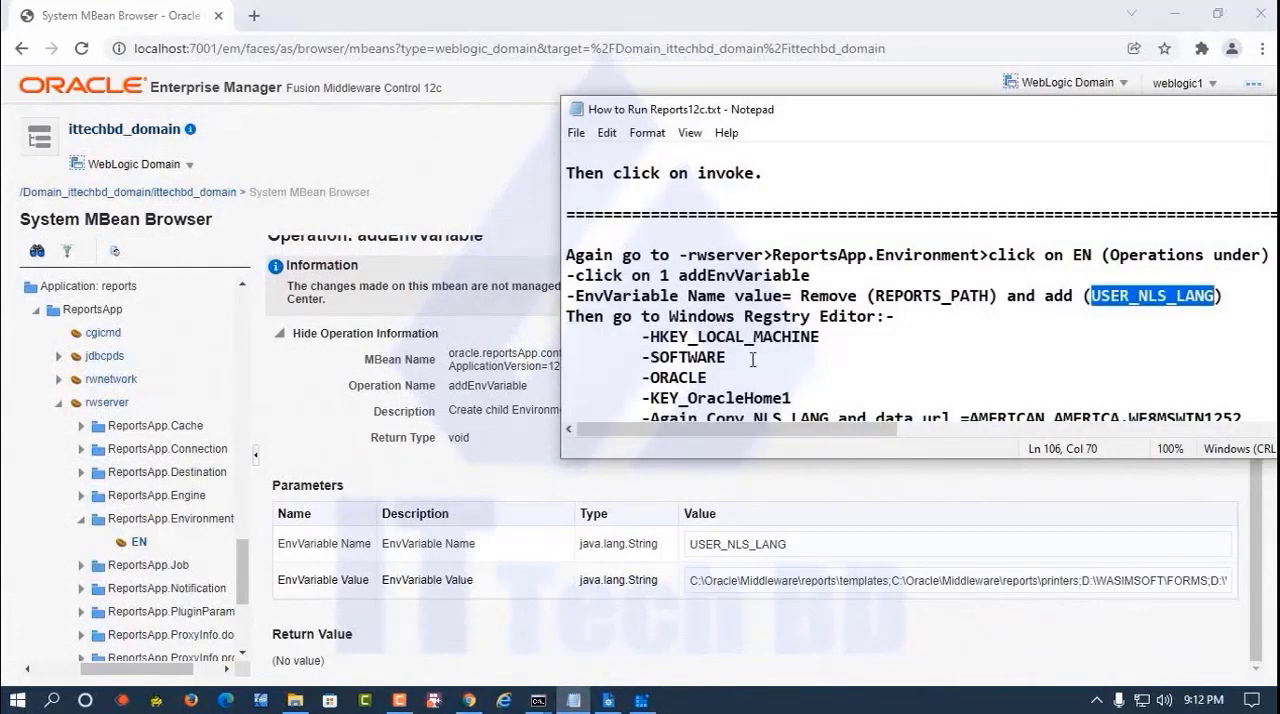
scroll(753, 358, down, 1)
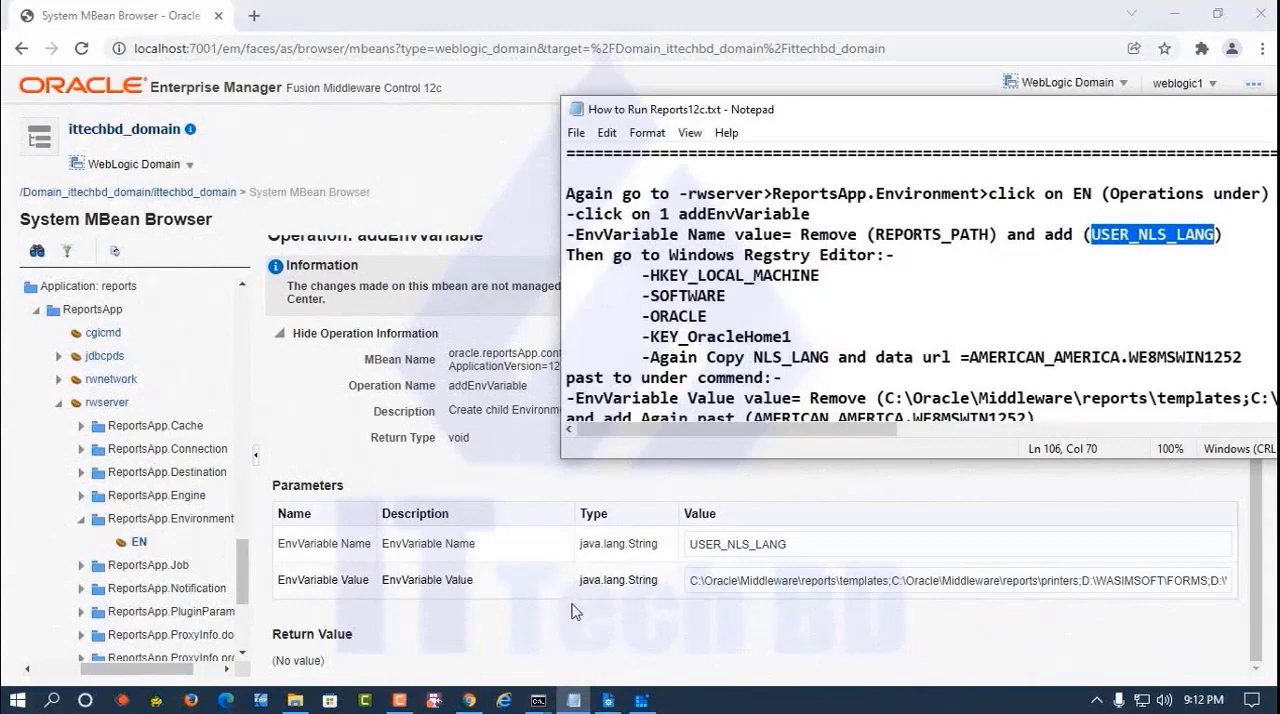
click(641, 700)
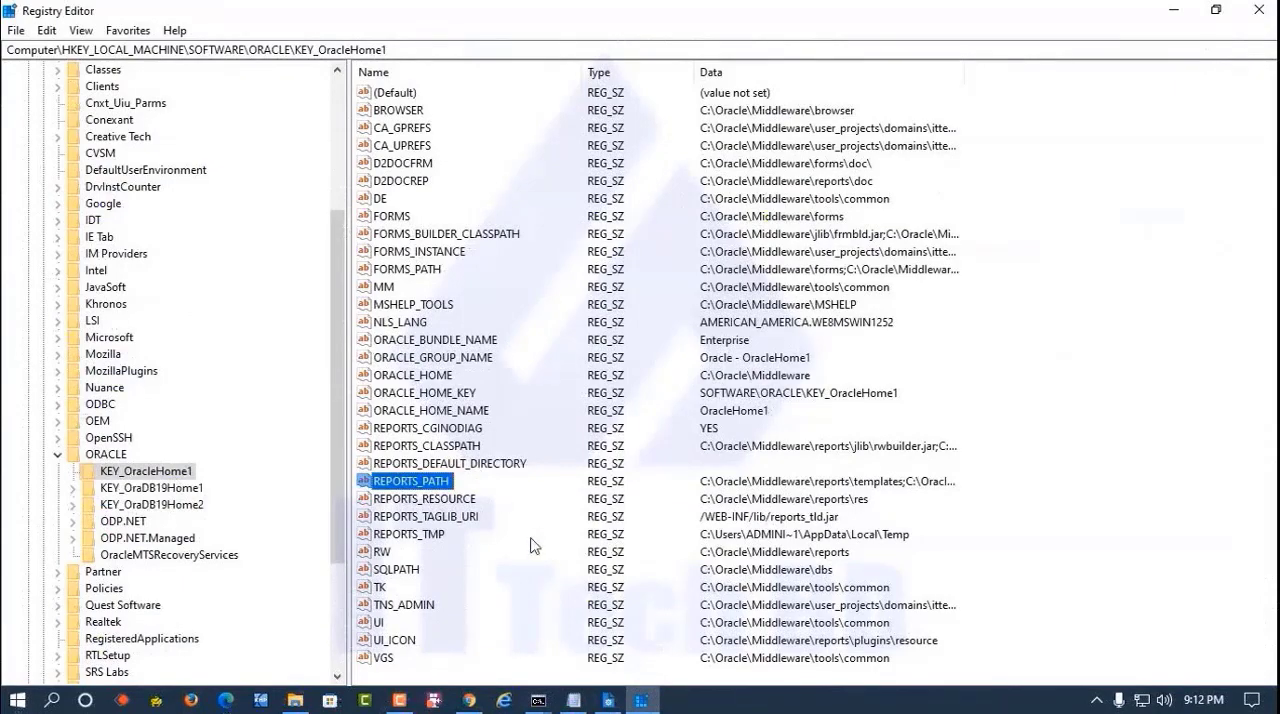
click(573, 700)
scroll(803, 294, down, 1)
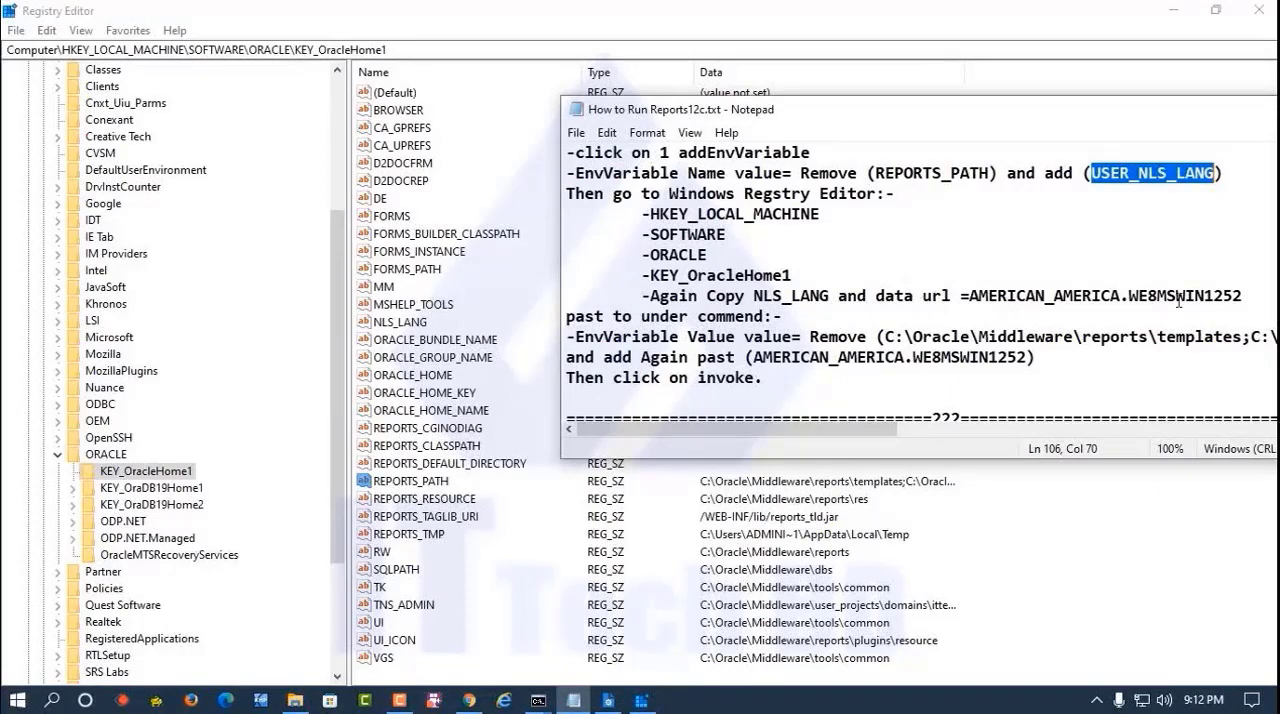
click(402, 326)
double_click(402, 326)
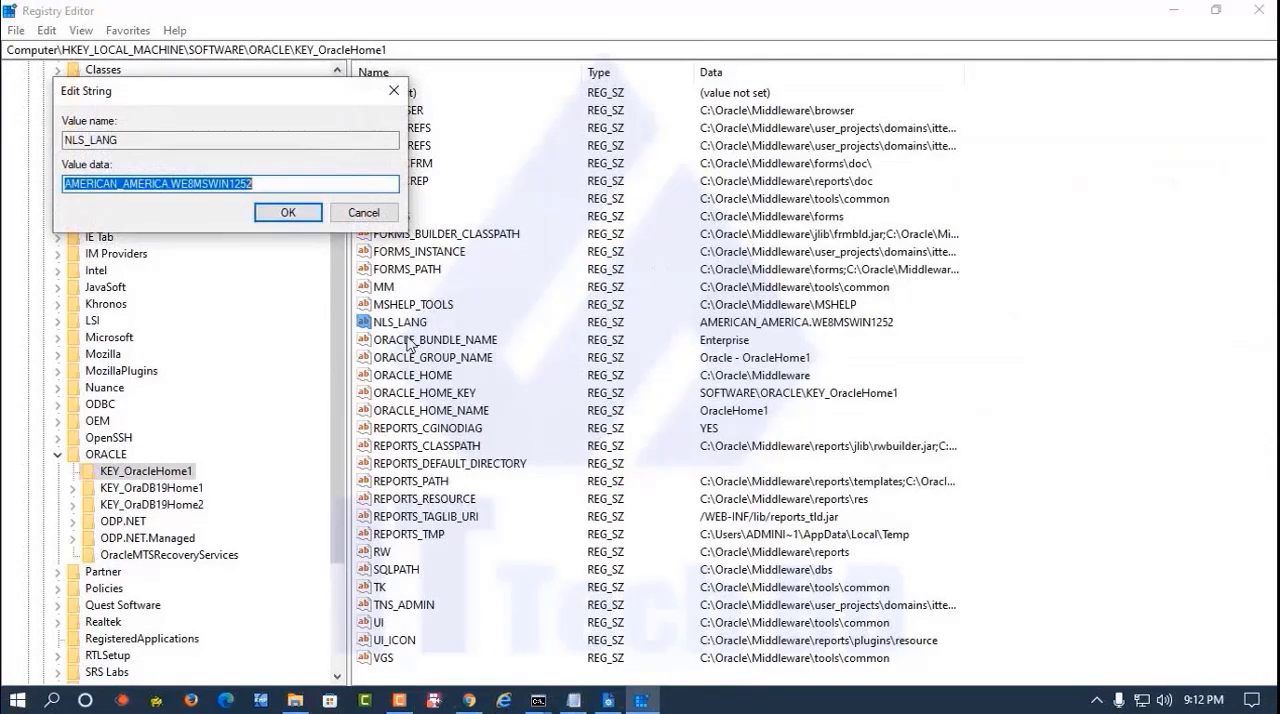
right_click(213, 183)
click(250, 242)
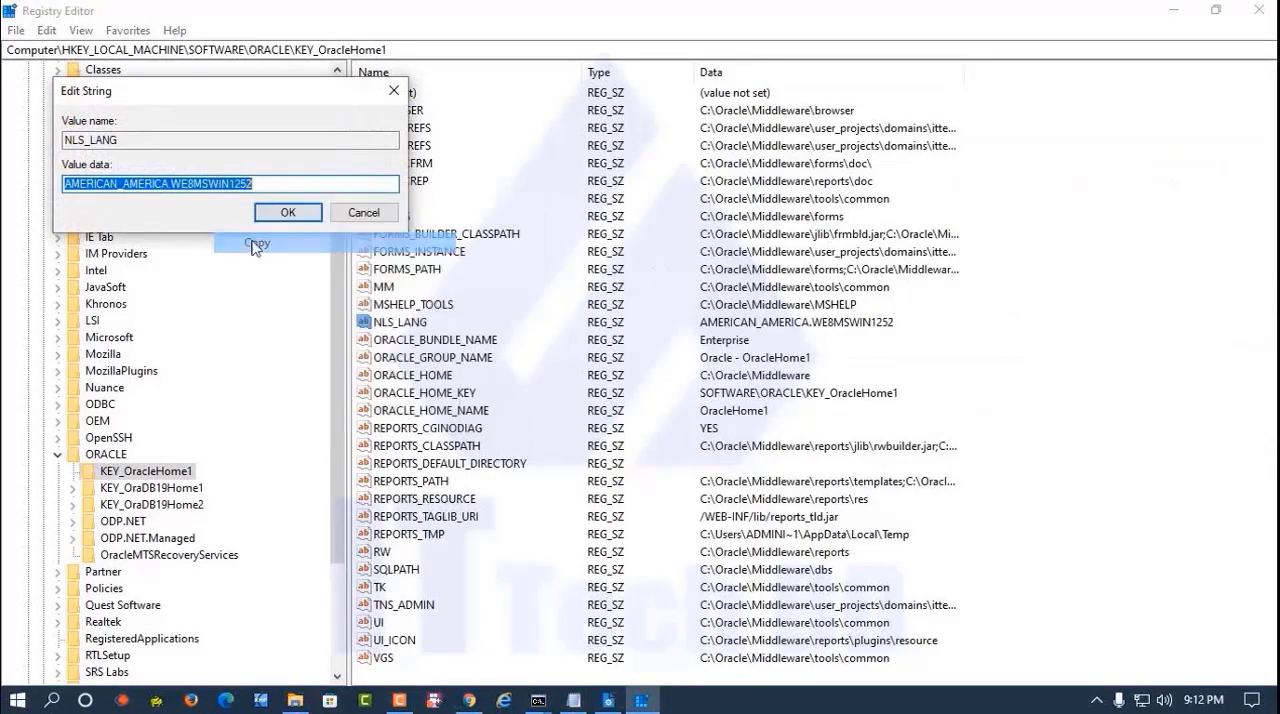
click(290, 213)
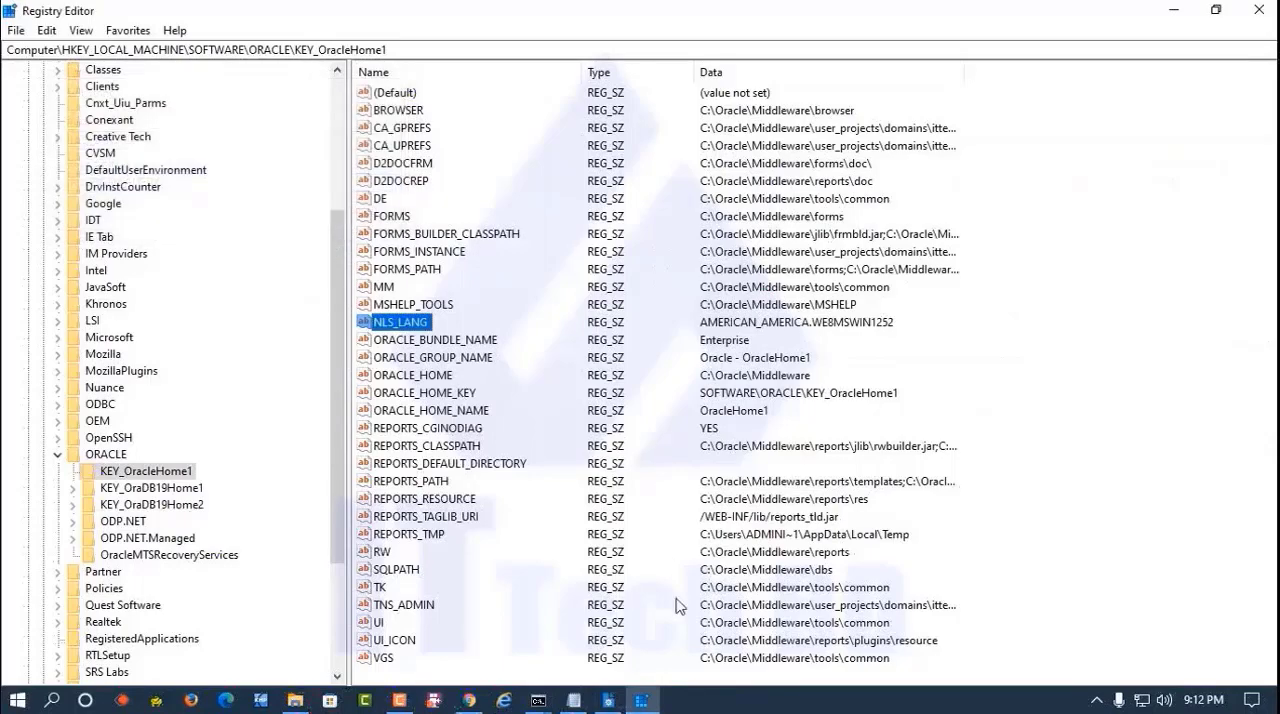
click(575, 703)
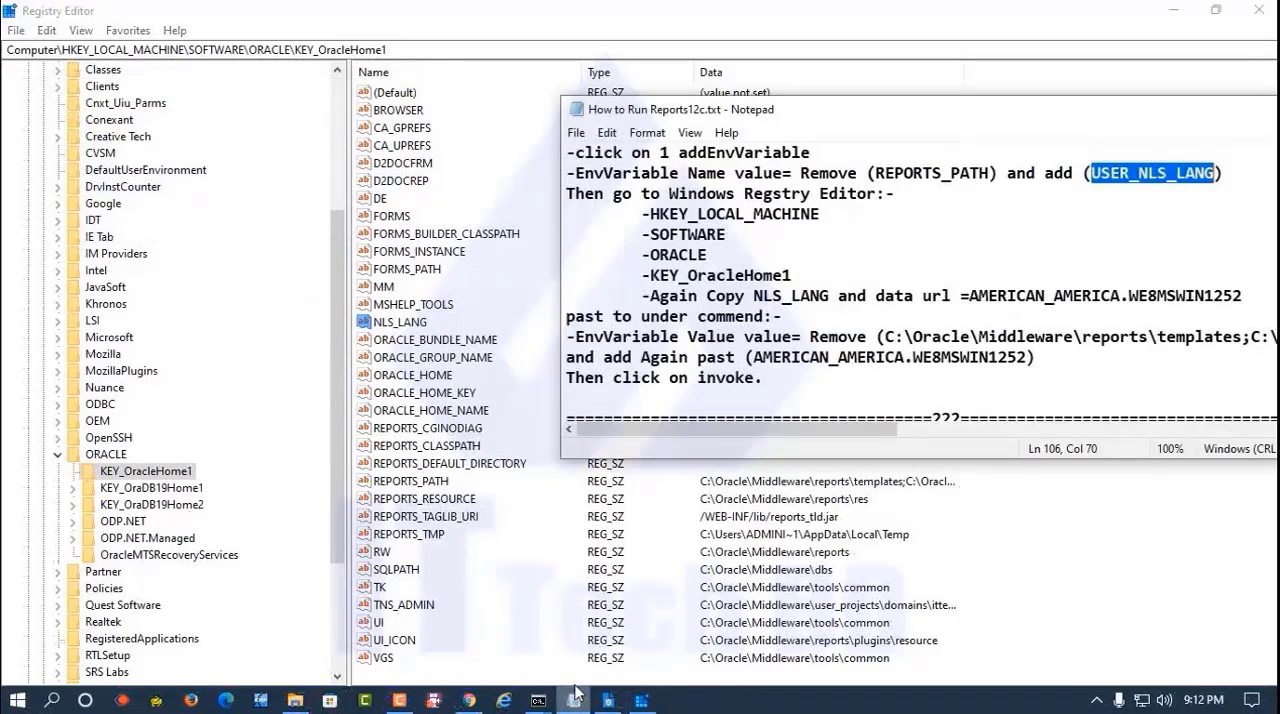
- Replace the EnvVariable Value for USER_NLS_LANG with the copied AMERICAN_AMERICA.WE8MSWIN1252
click(478, 700)
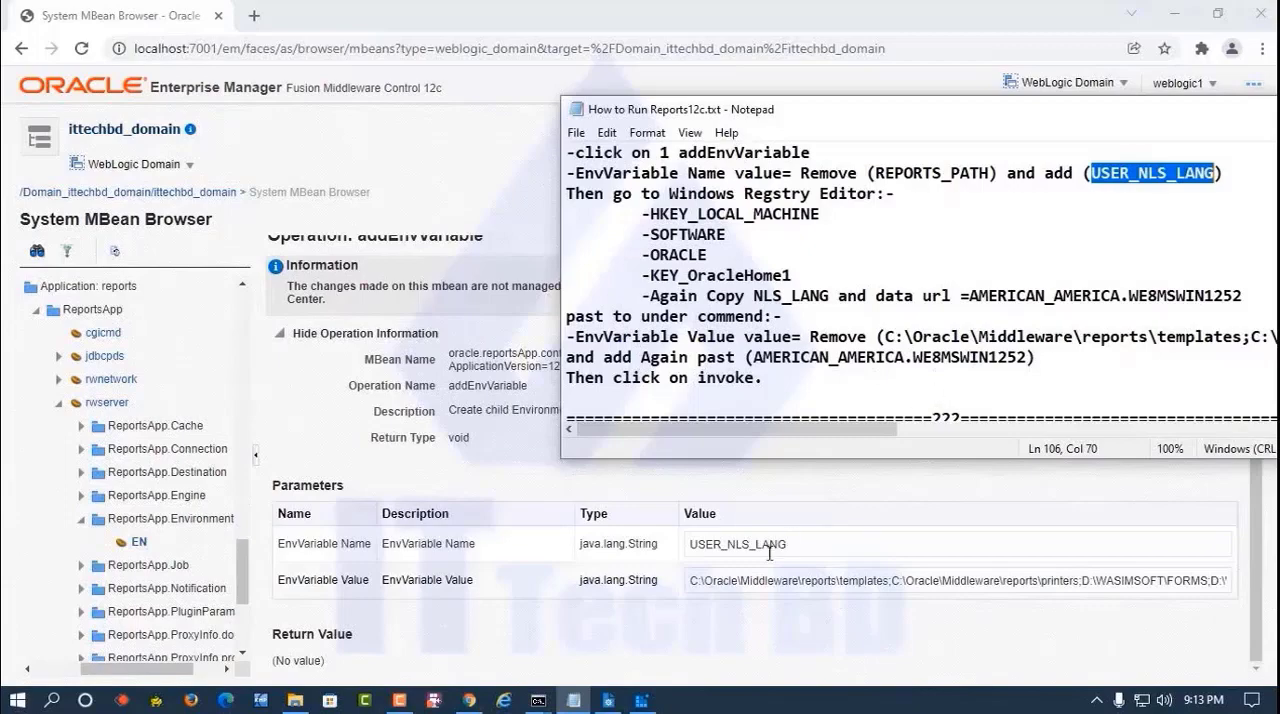
double_click(745, 581)
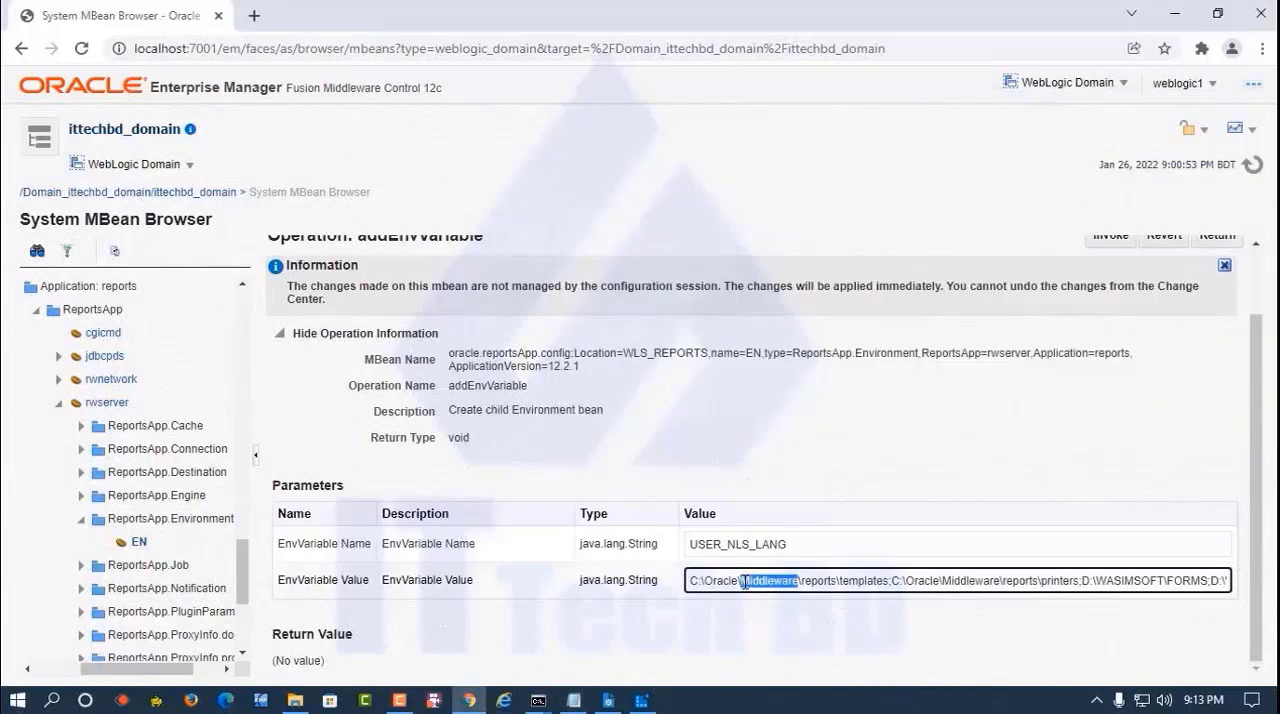
triple_click(716, 583)
key(BackSpace)
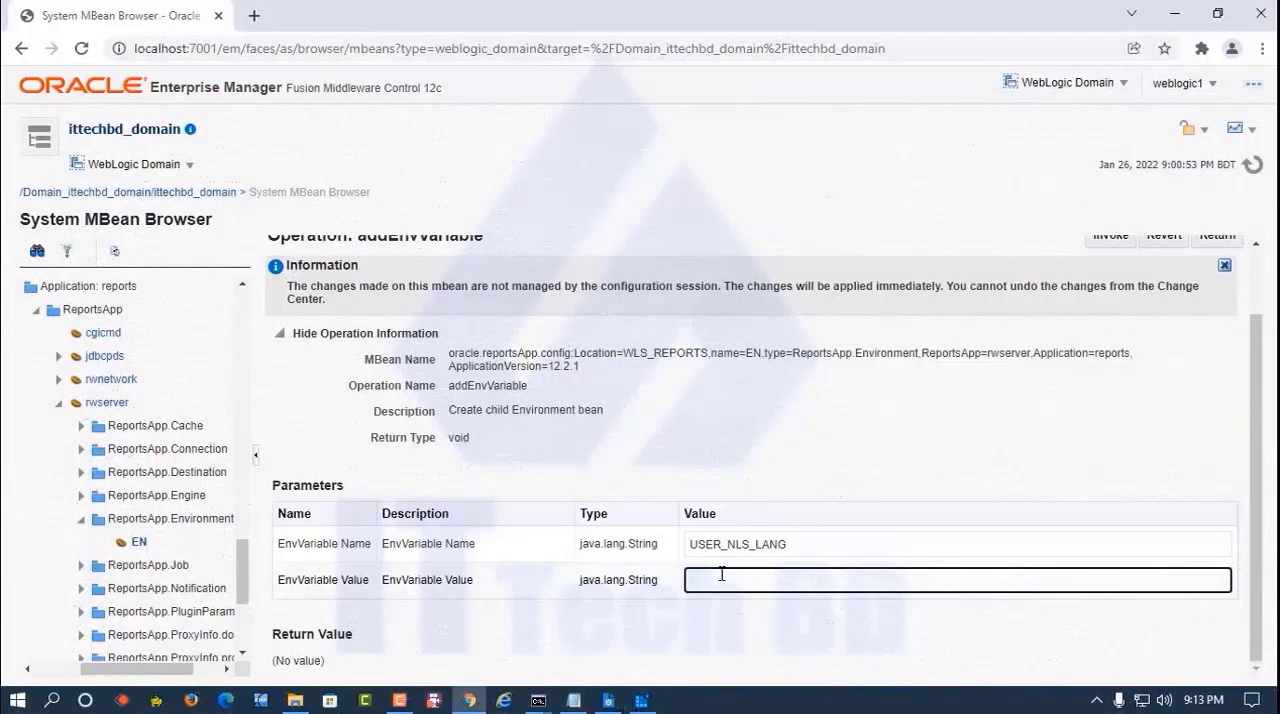
right_click(716, 576)
click(763, 427)
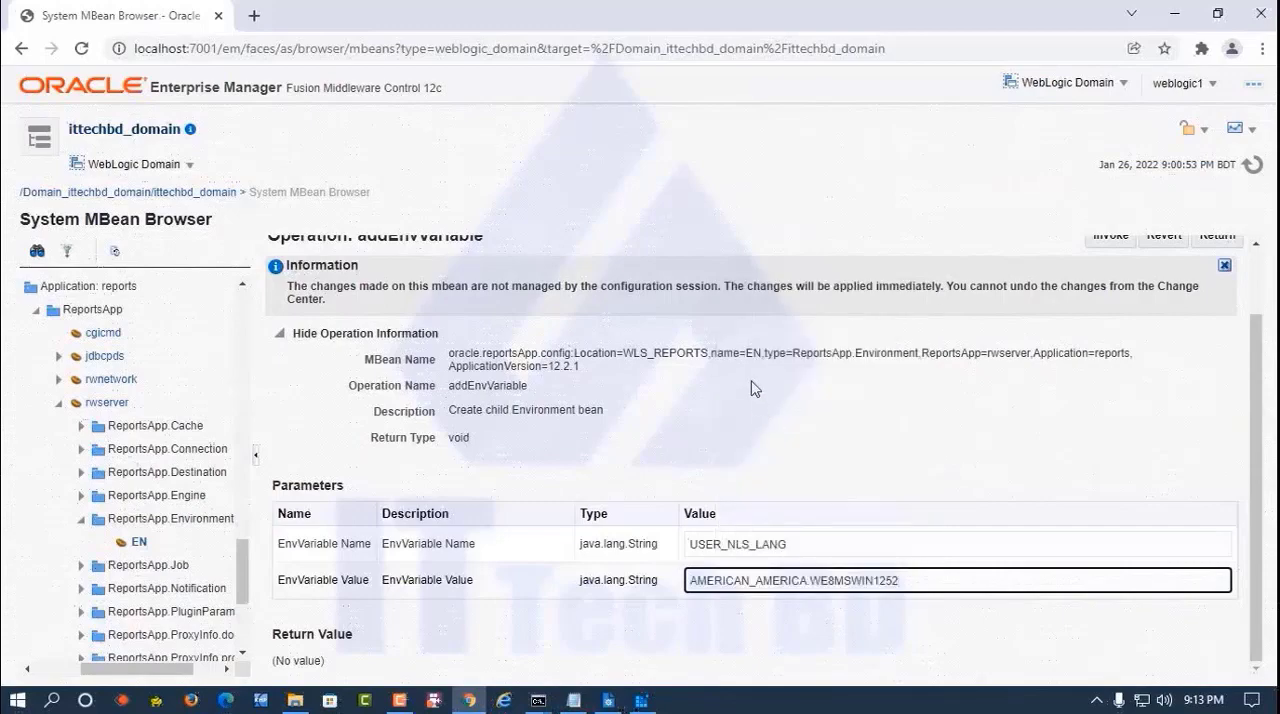
- Check the closing instruction in the notes, invoke addEnvVariable for USER_NLS_LANG, and review the operation page
click(578, 702)
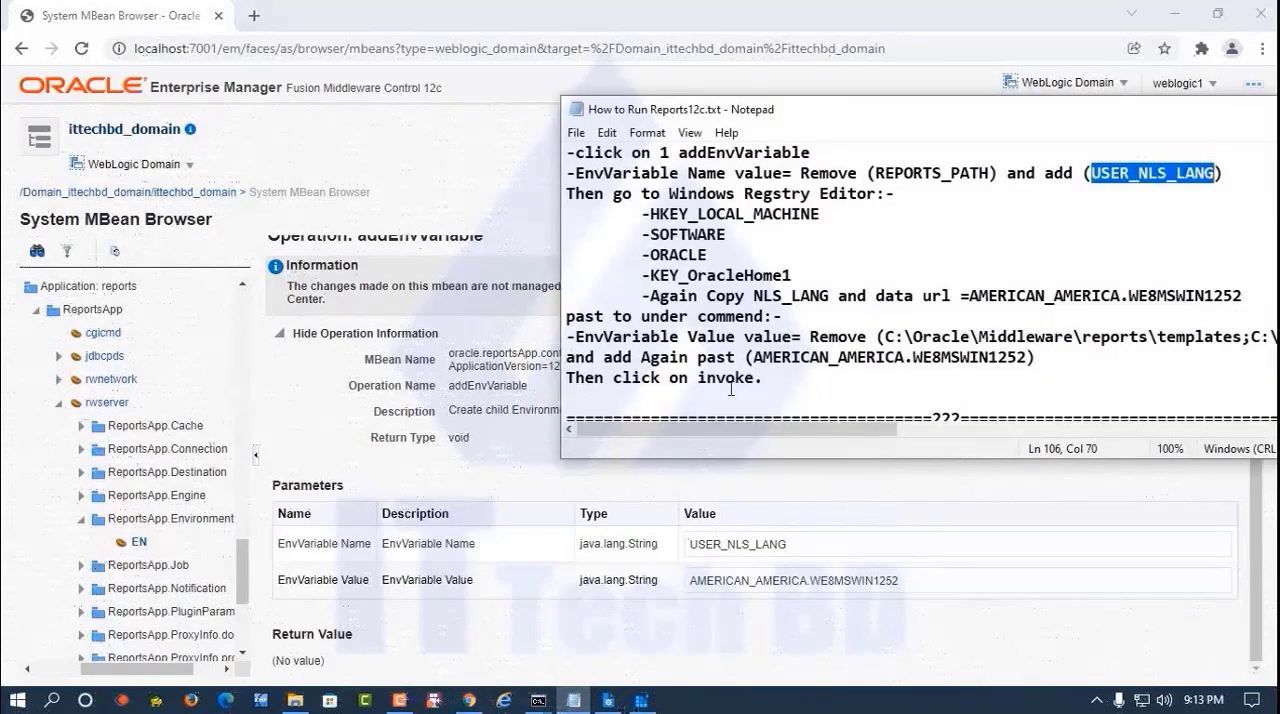
click(815, 492)
scroll(1052, 390, up, 2)
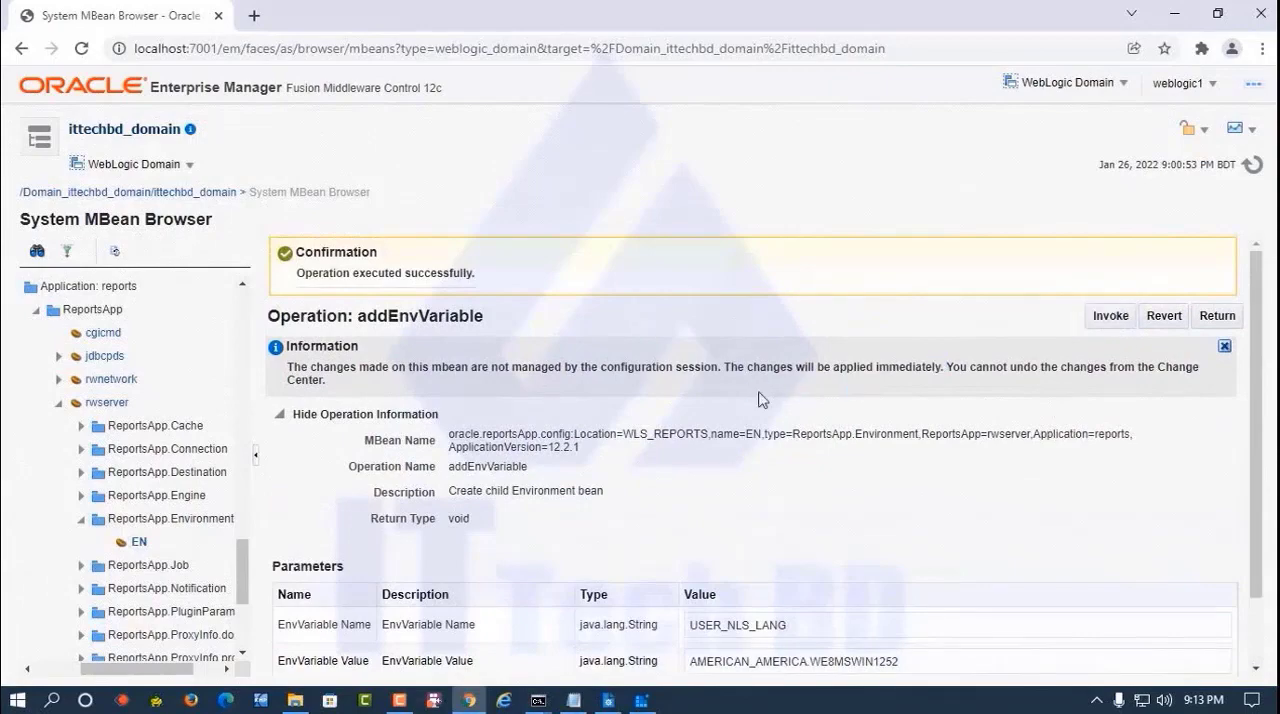
scroll(740, 395, down, 1)
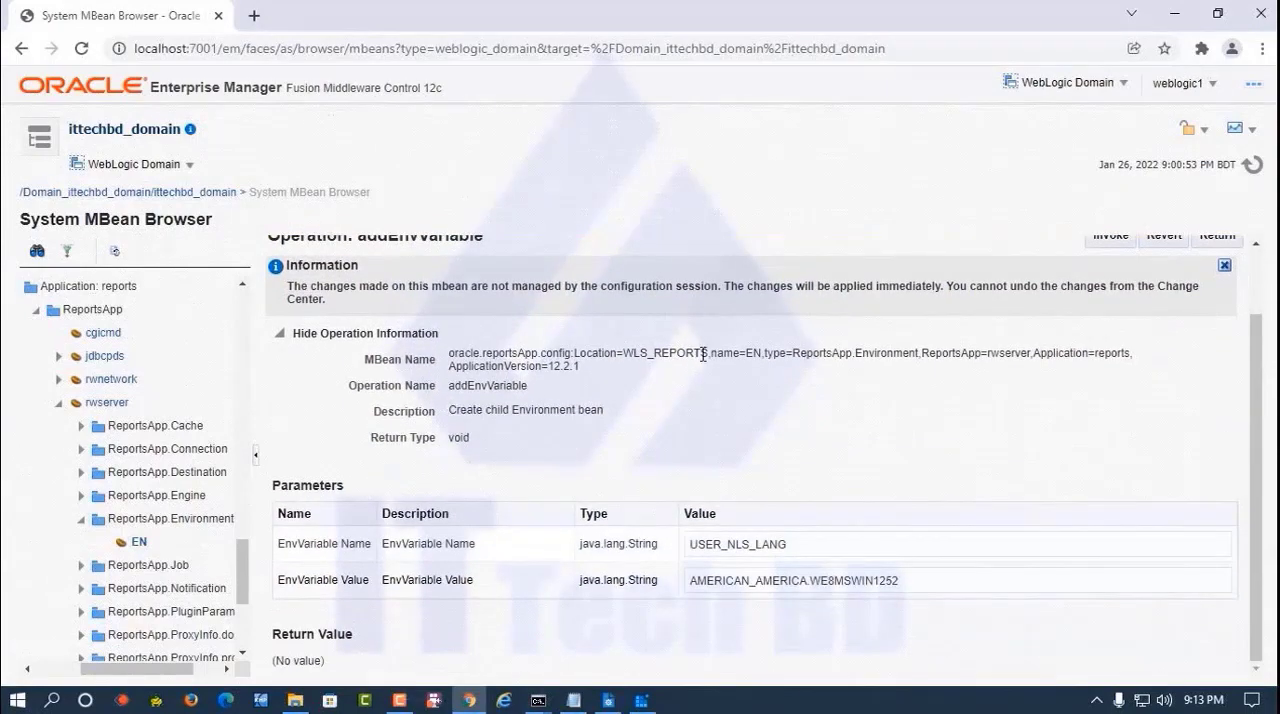
scroll(665, 390, up, 1)
scroll(665, 390, up, 1)
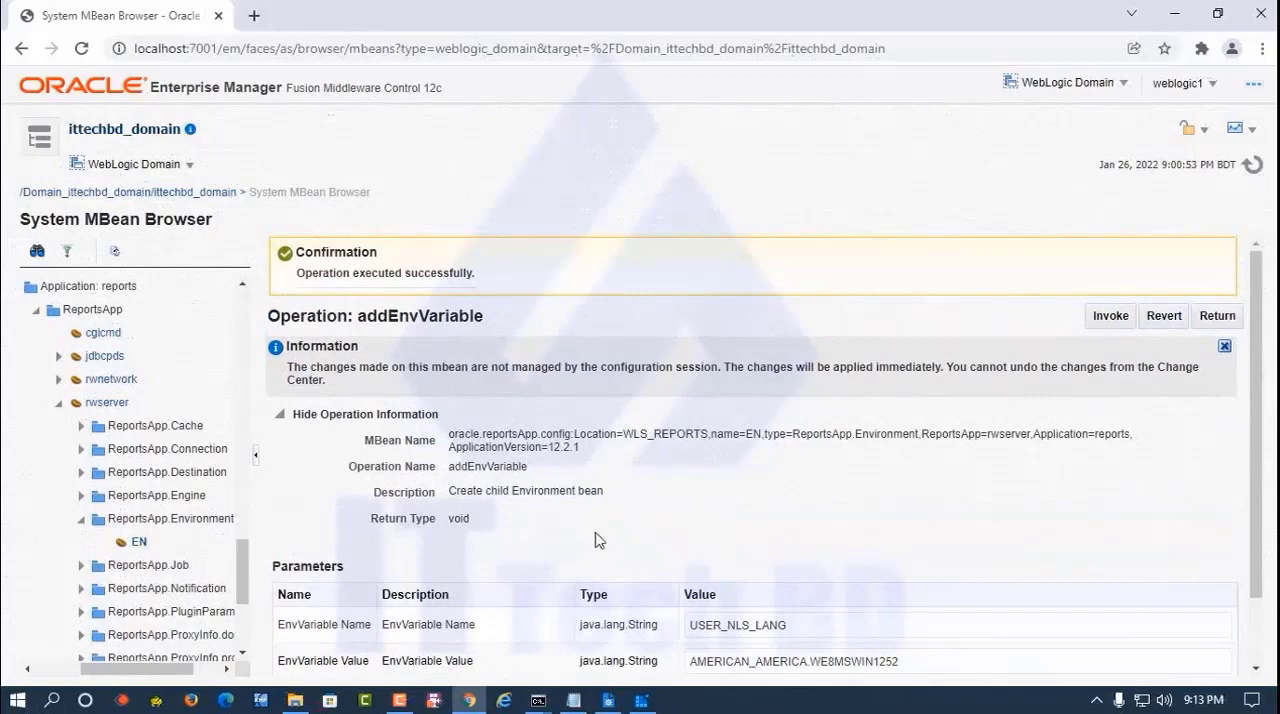
- Read section 222 of the notes and expand ReportsApp.Engine under rwserver in the MBean tree
click(573, 700)
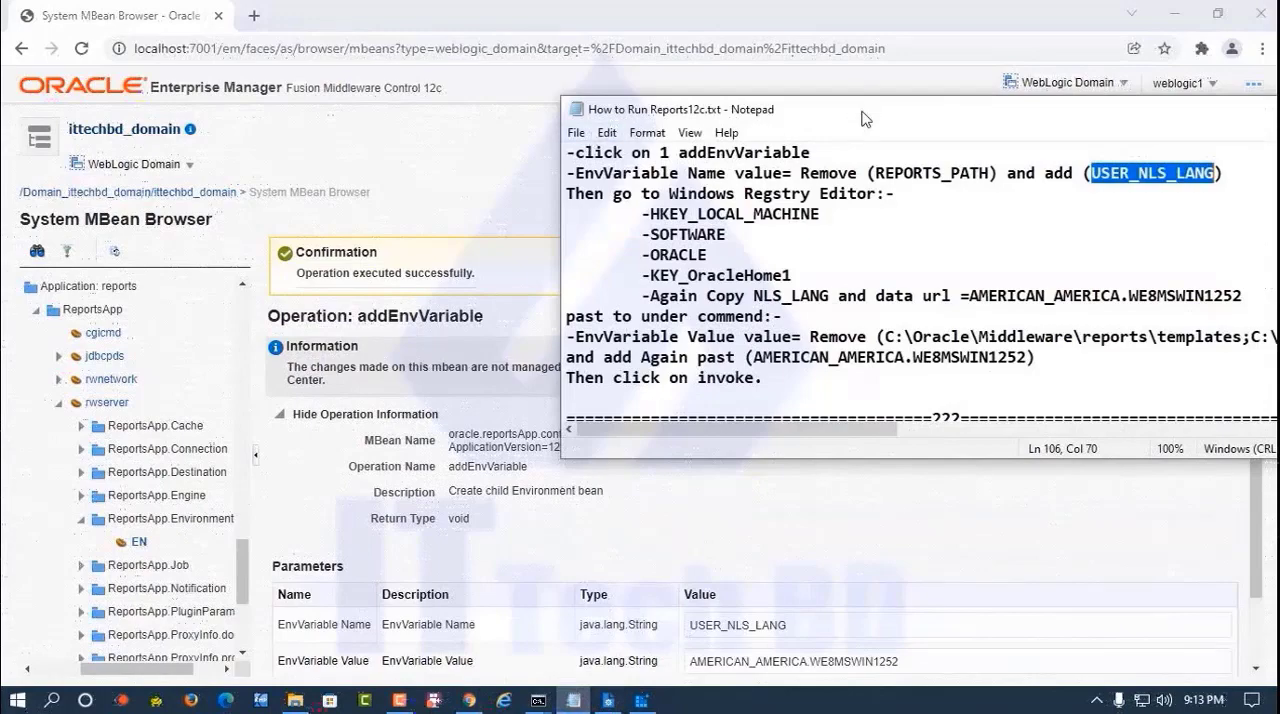
drag(865, 119, 632, 149)
scroll(466, 318, down, 3)
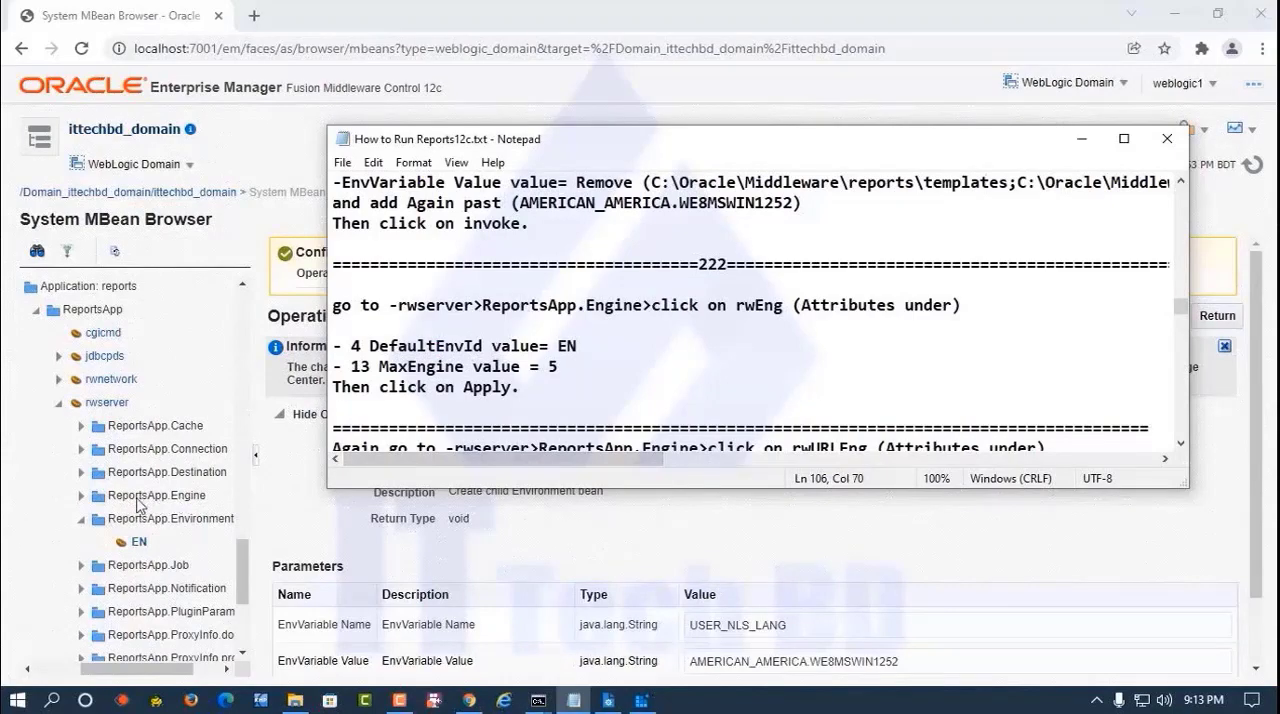
click(80, 497)
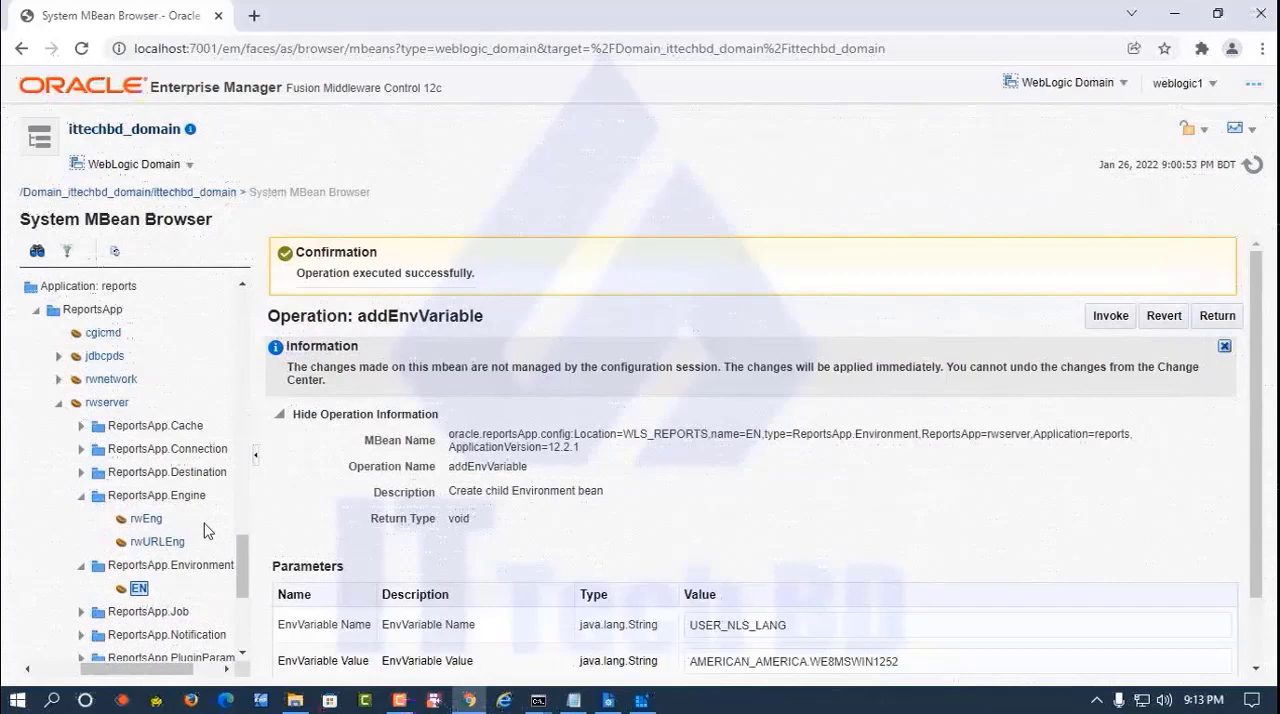
- Following the notes, open the rwEng engine, place the notes clear of it, and display its attributes
click(574, 700)
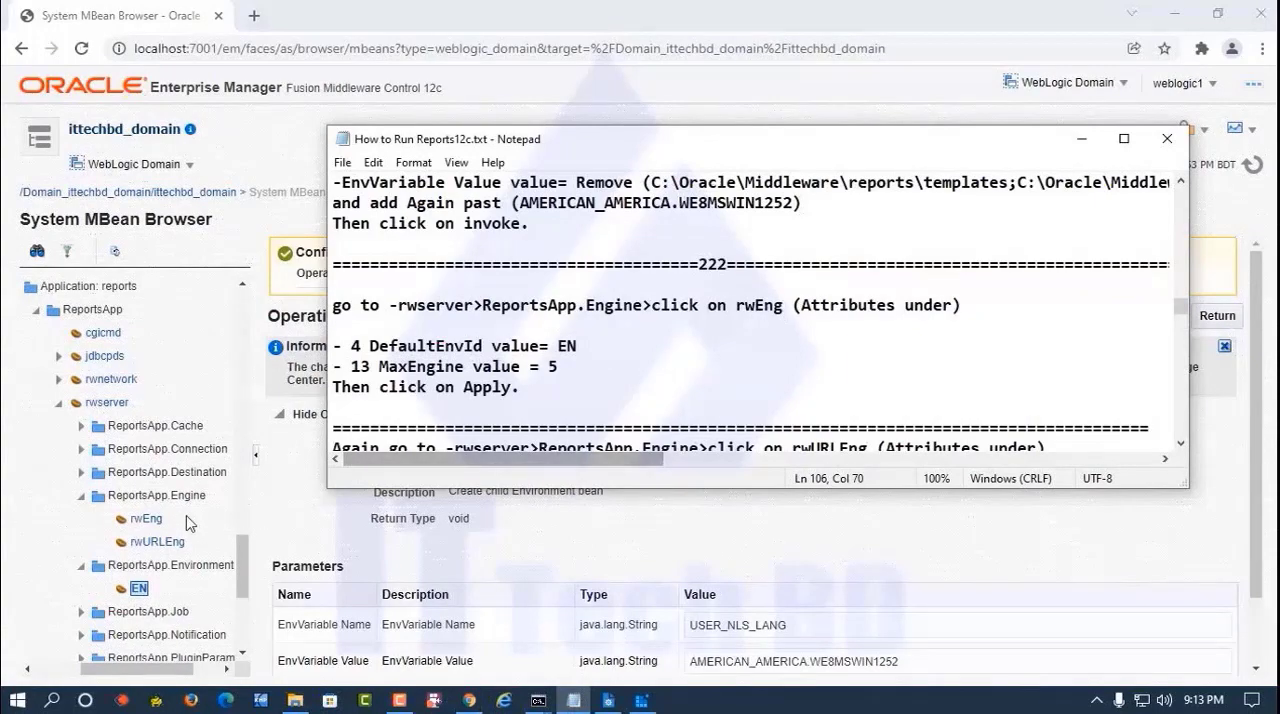
click(144, 521)
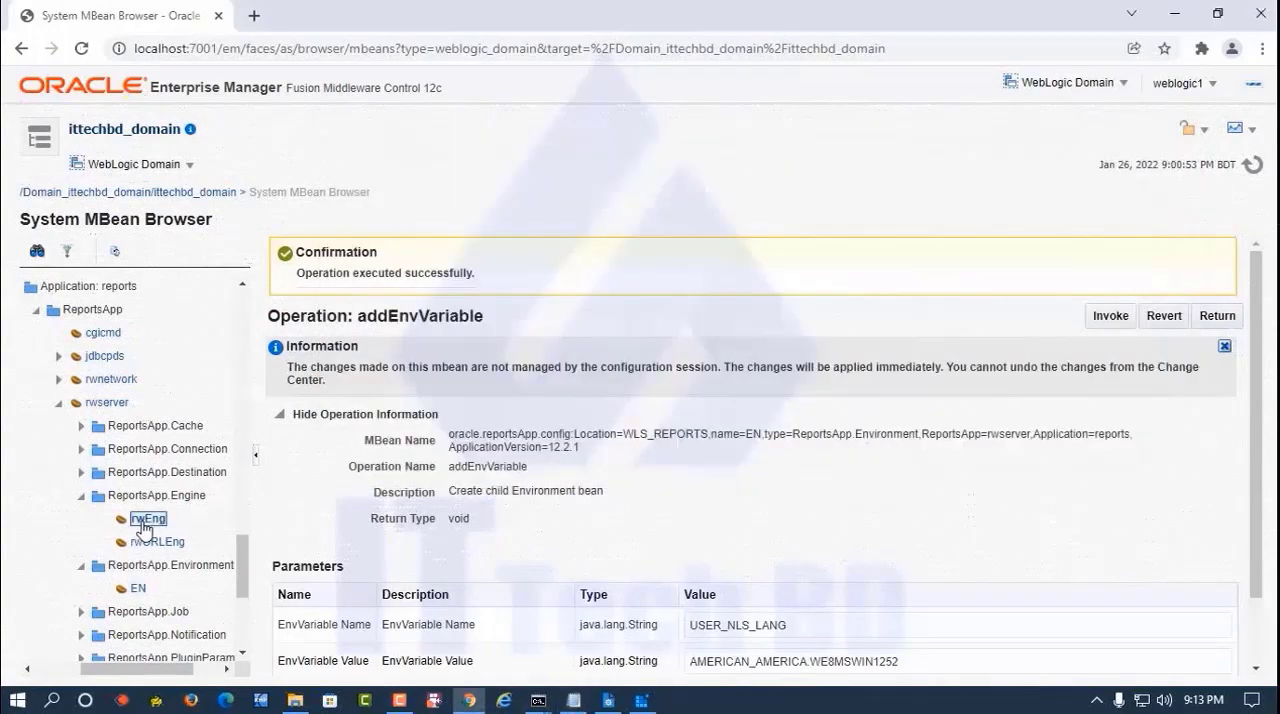
click(574, 700)
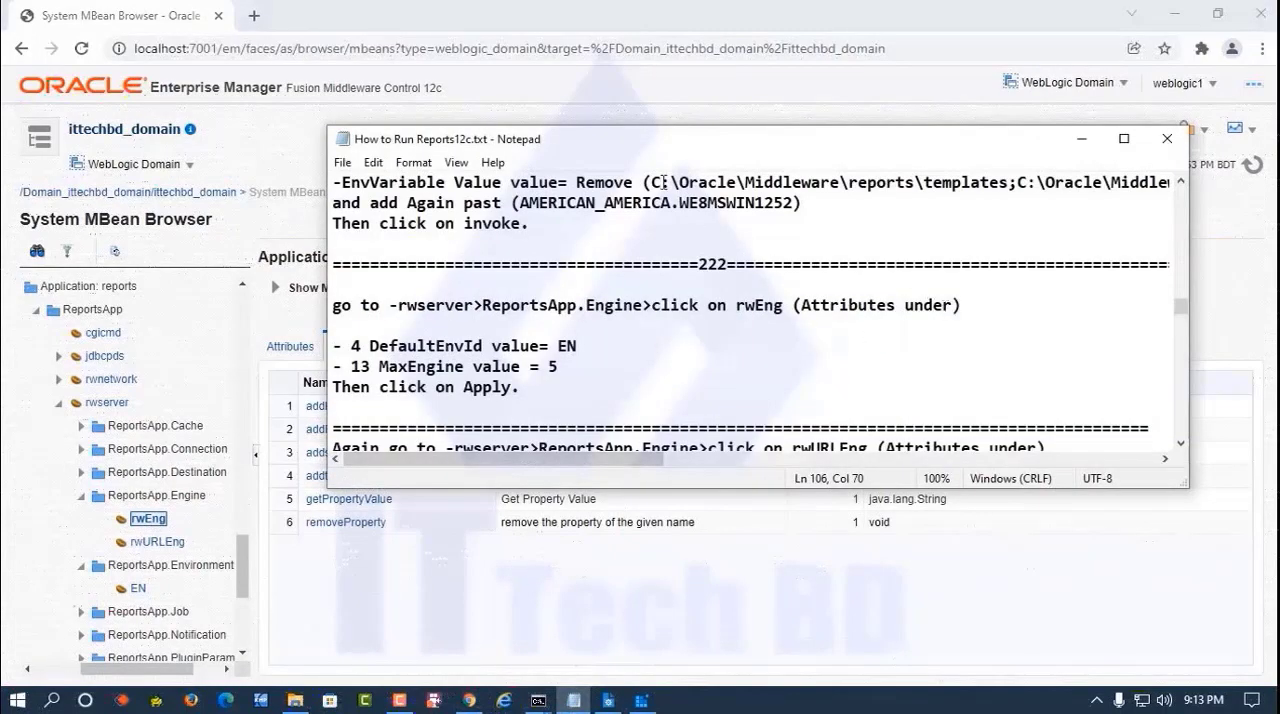
drag(652, 150, 821, 156)
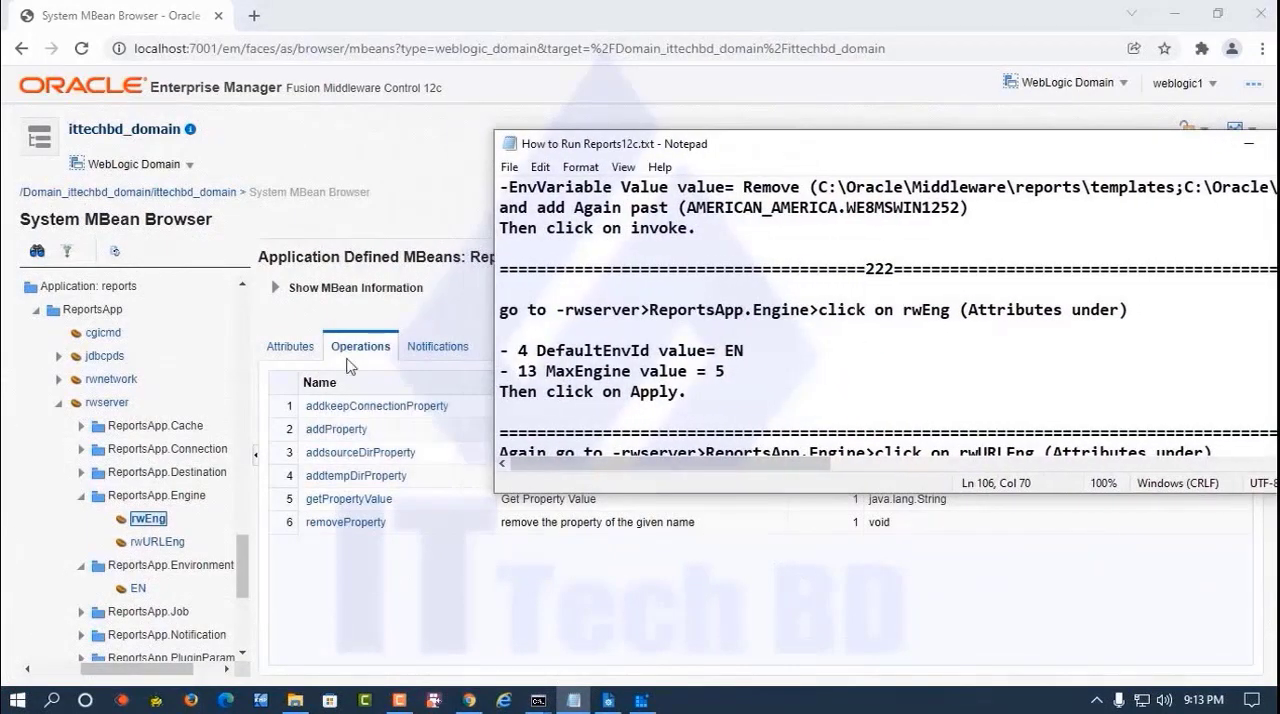
click(281, 352)
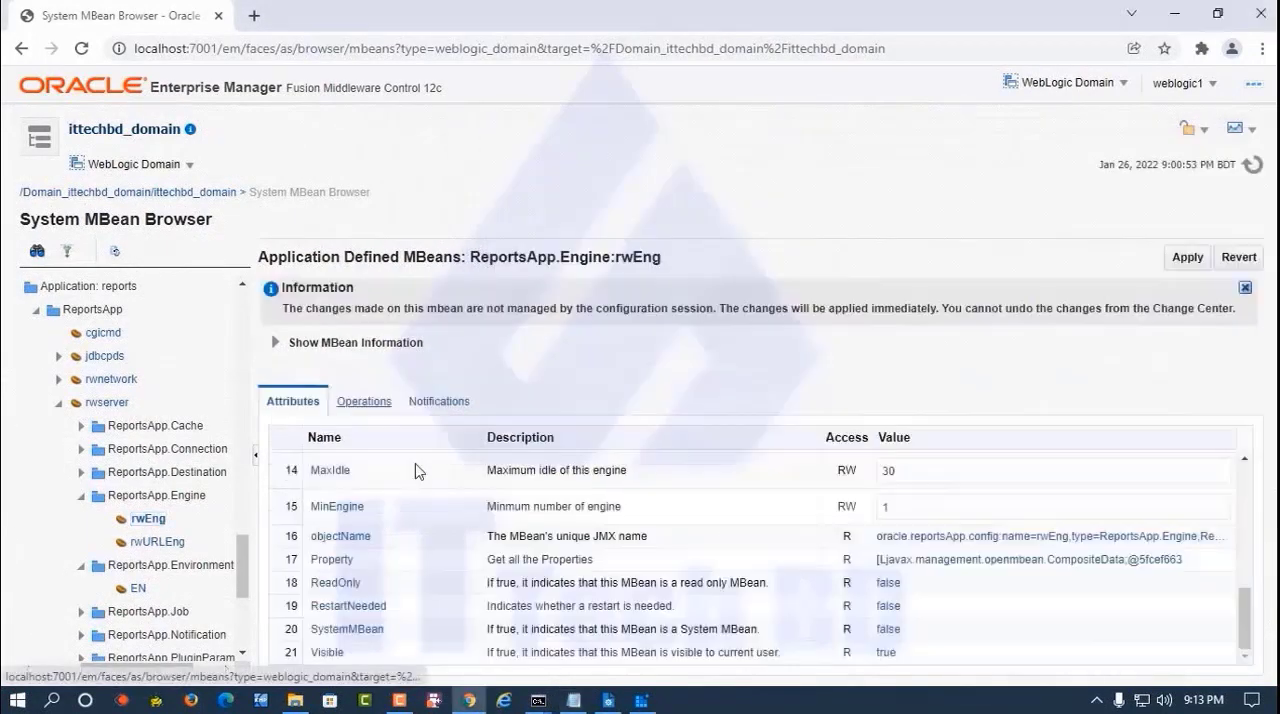
- Look up attribute 4 in the notes and set rwEng's DefaultEnvId to EN
click(574, 700)
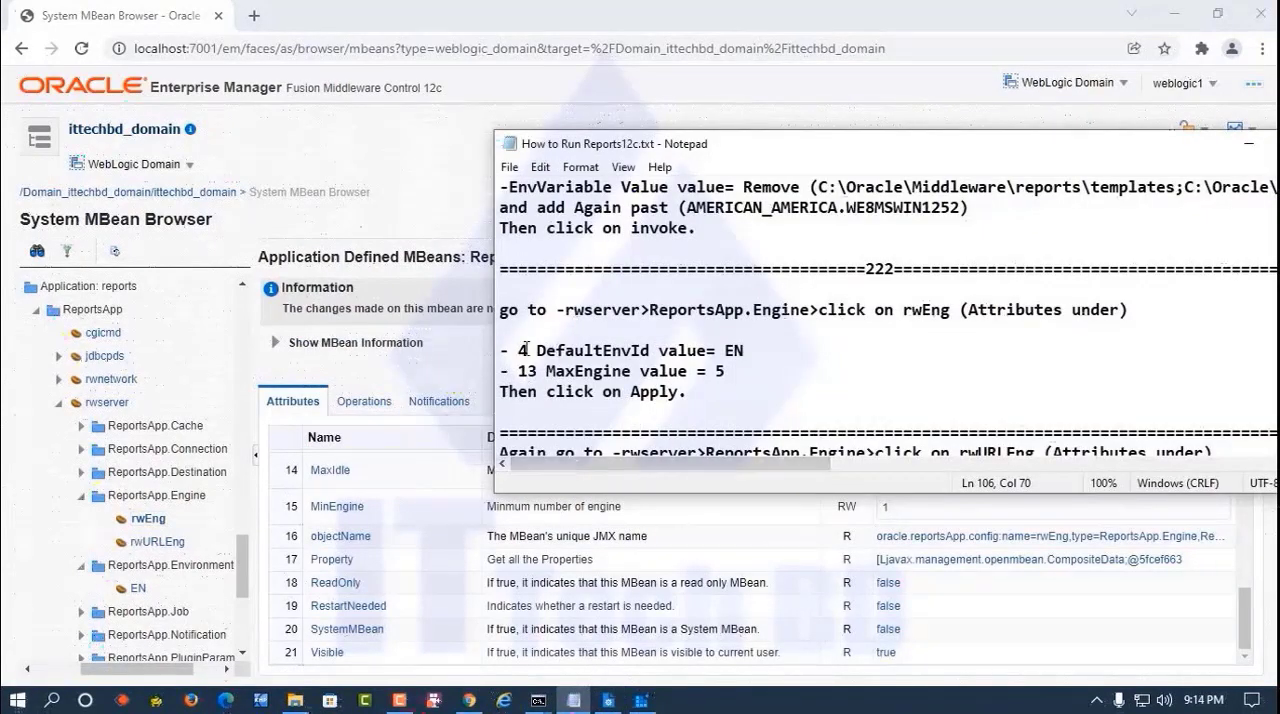
drag(528, 350, 517, 350)
scroll(398, 548, up, 5)
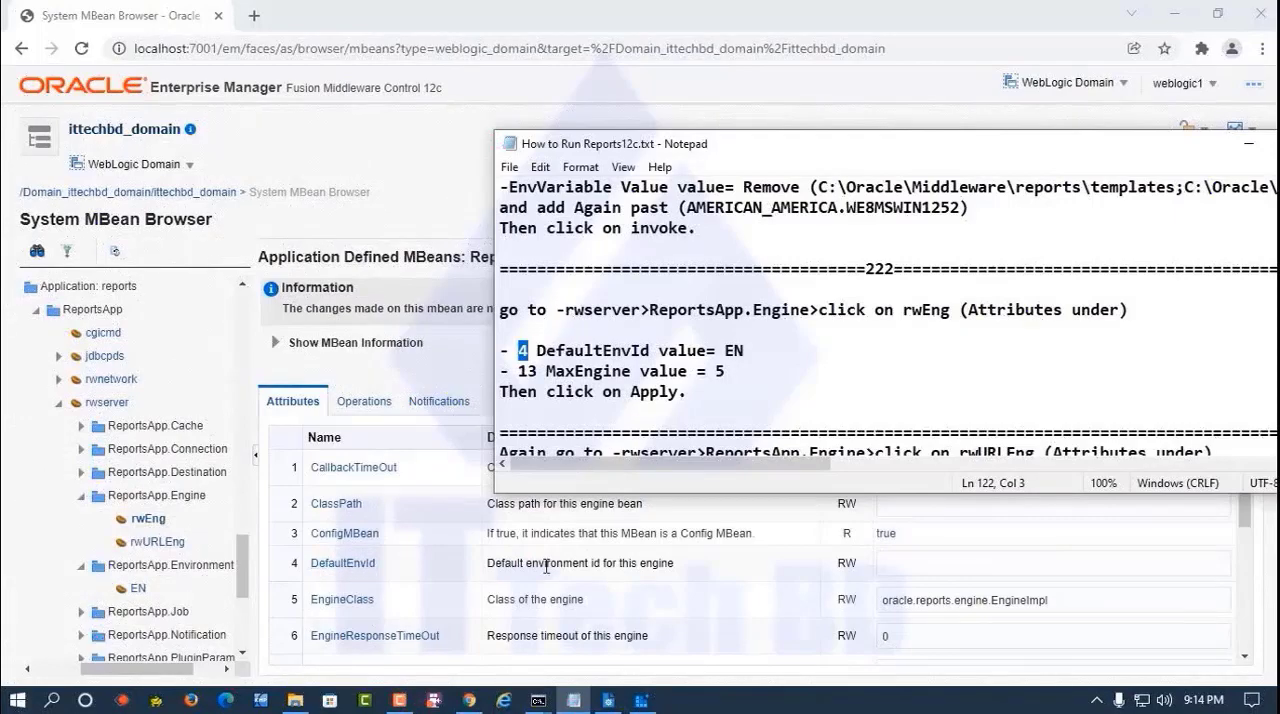
click(759, 354)
click(900, 562)
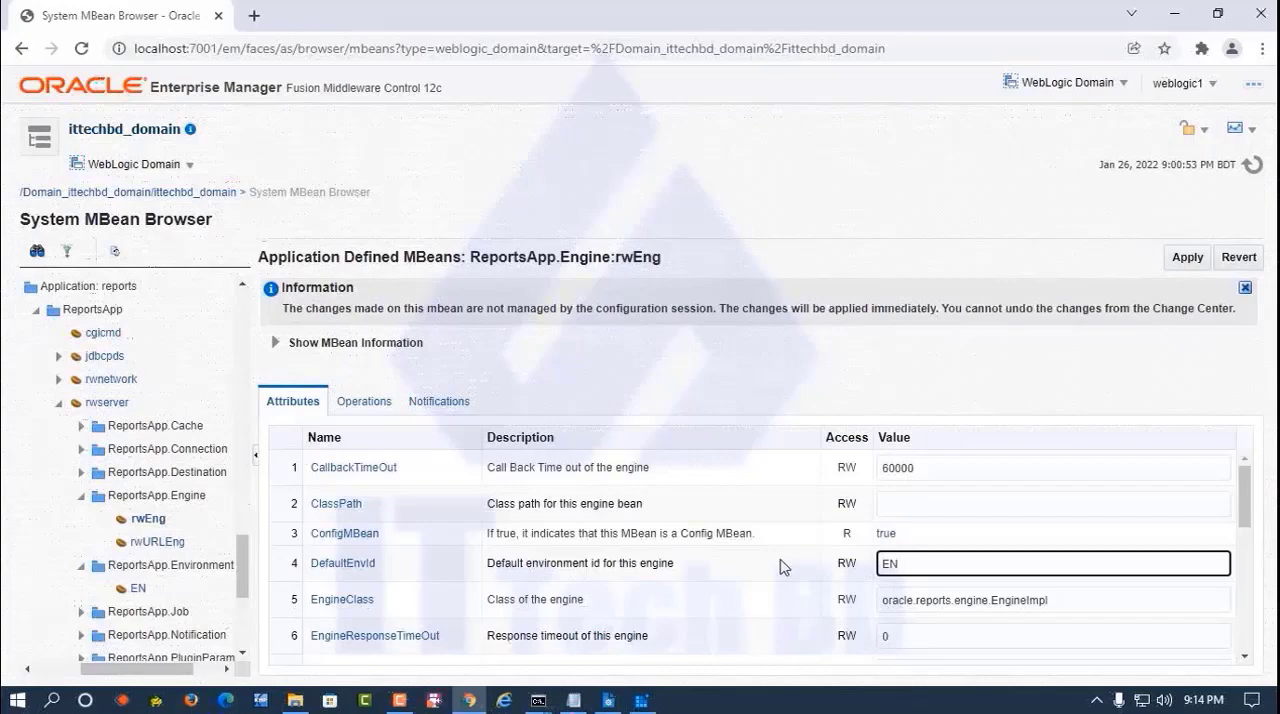
- Look up attribute 13 in the notes and set rwEng's MaxEngine to 5
click(573, 700)
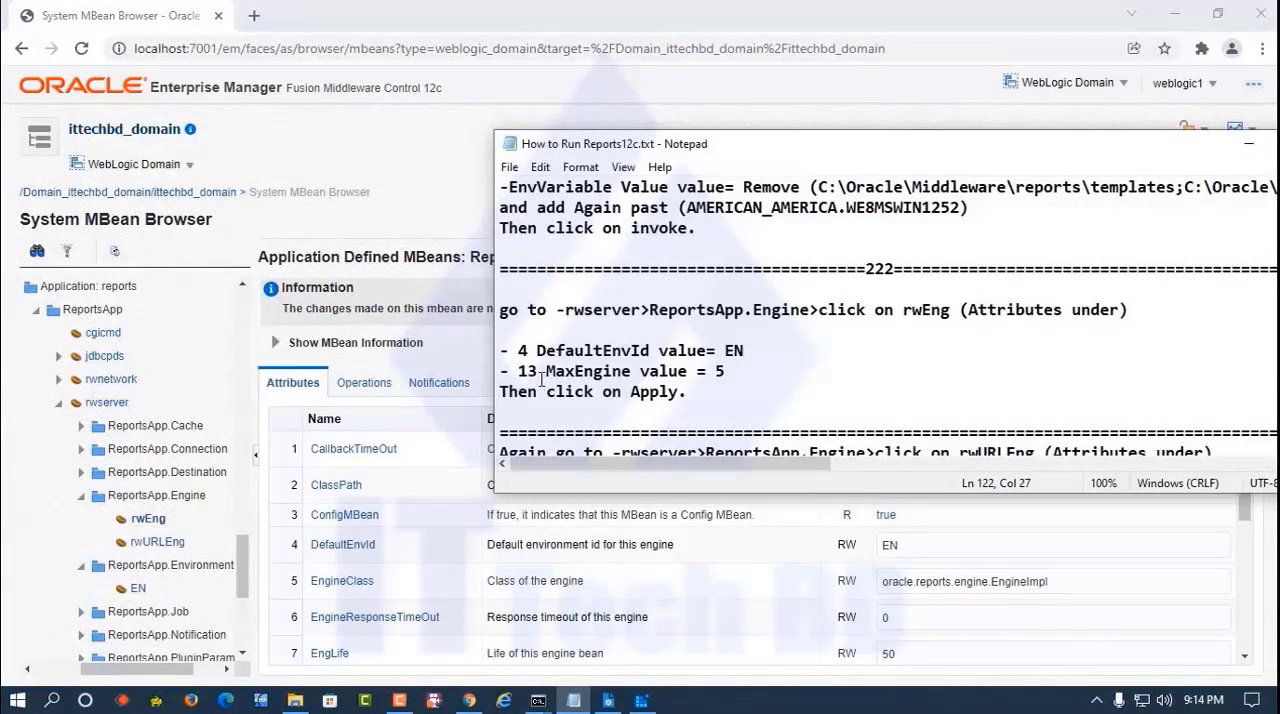
drag(539, 372, 518, 372)
click(751, 378)
scroll(318, 640, down, 5)
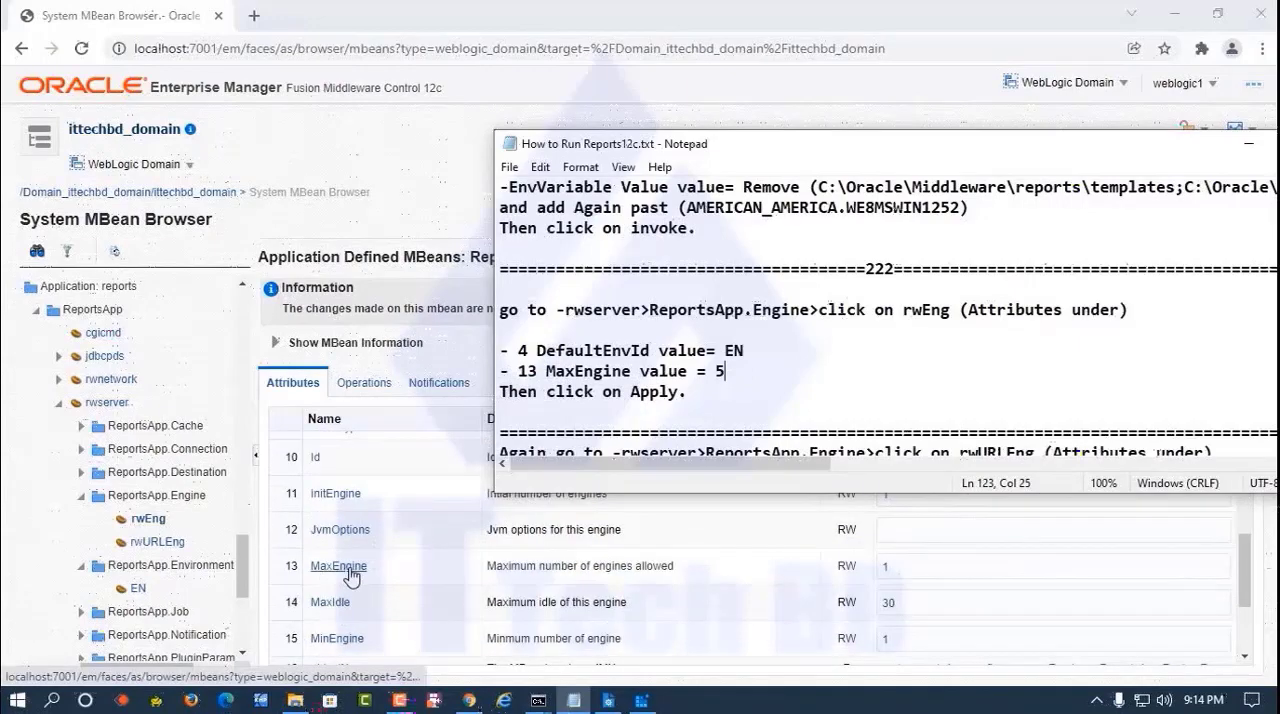
click(885, 570)
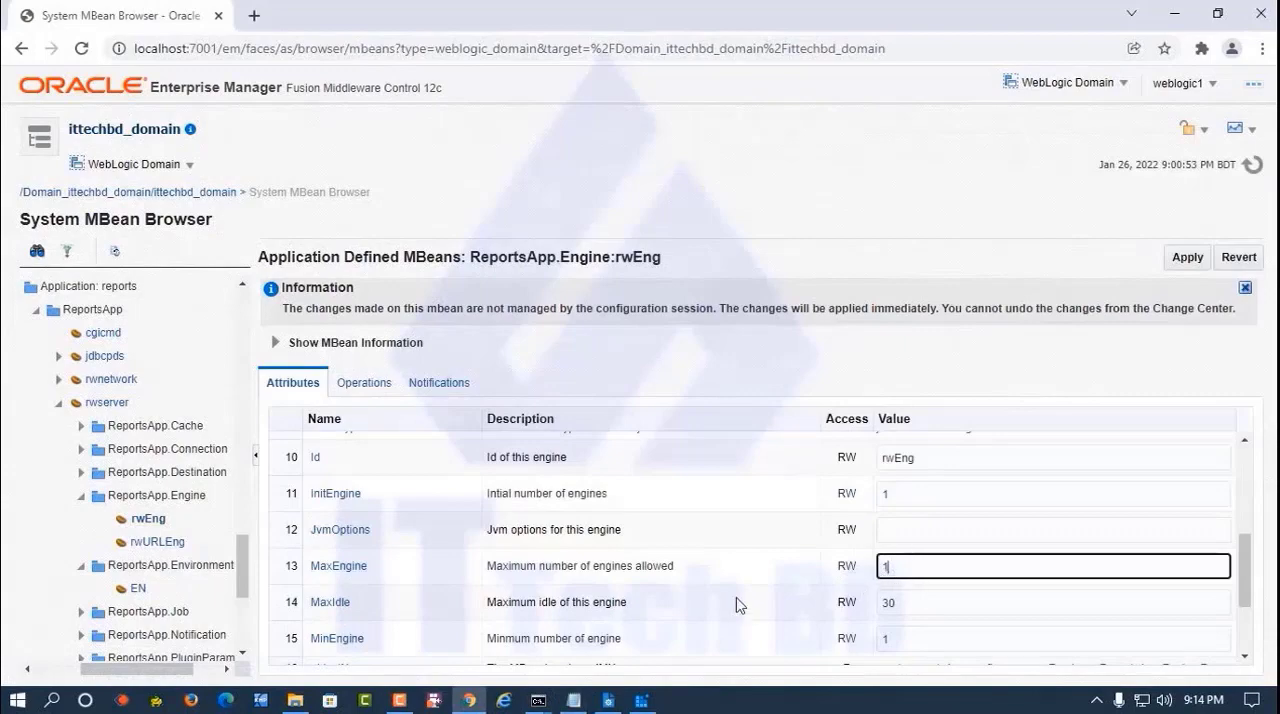
key(BackSpace)
click(573, 700)
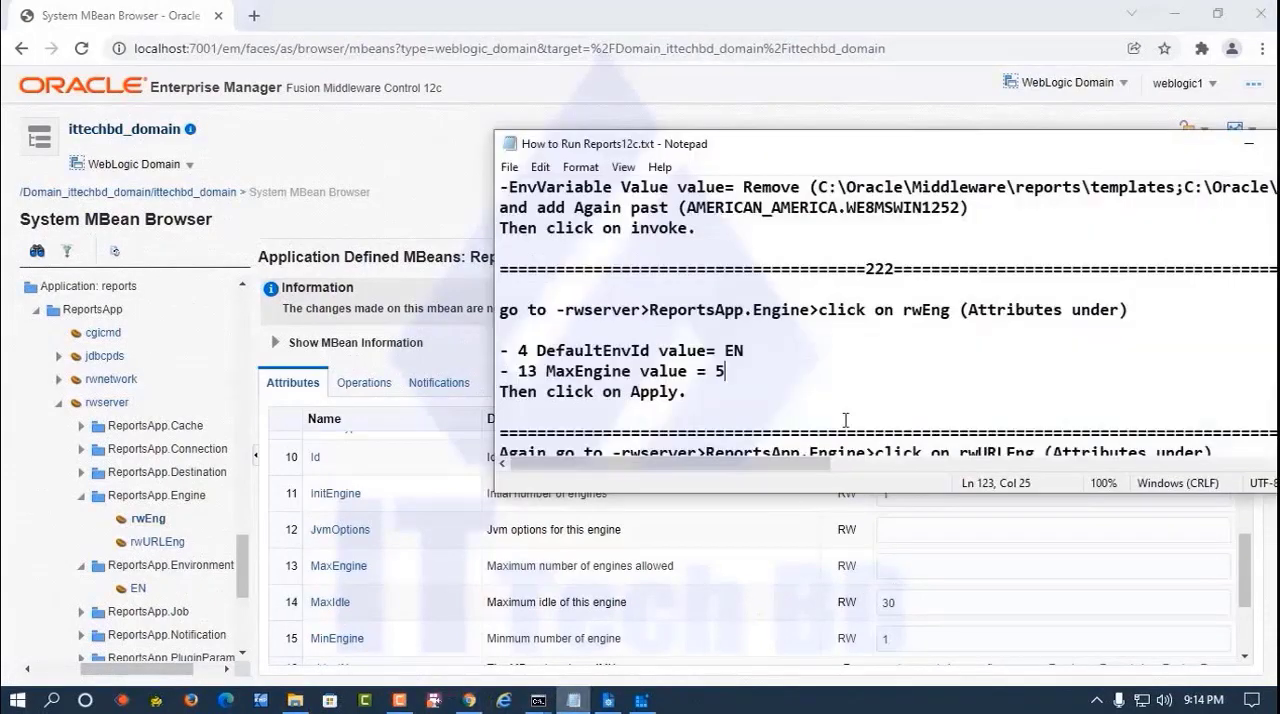
click(904, 570)
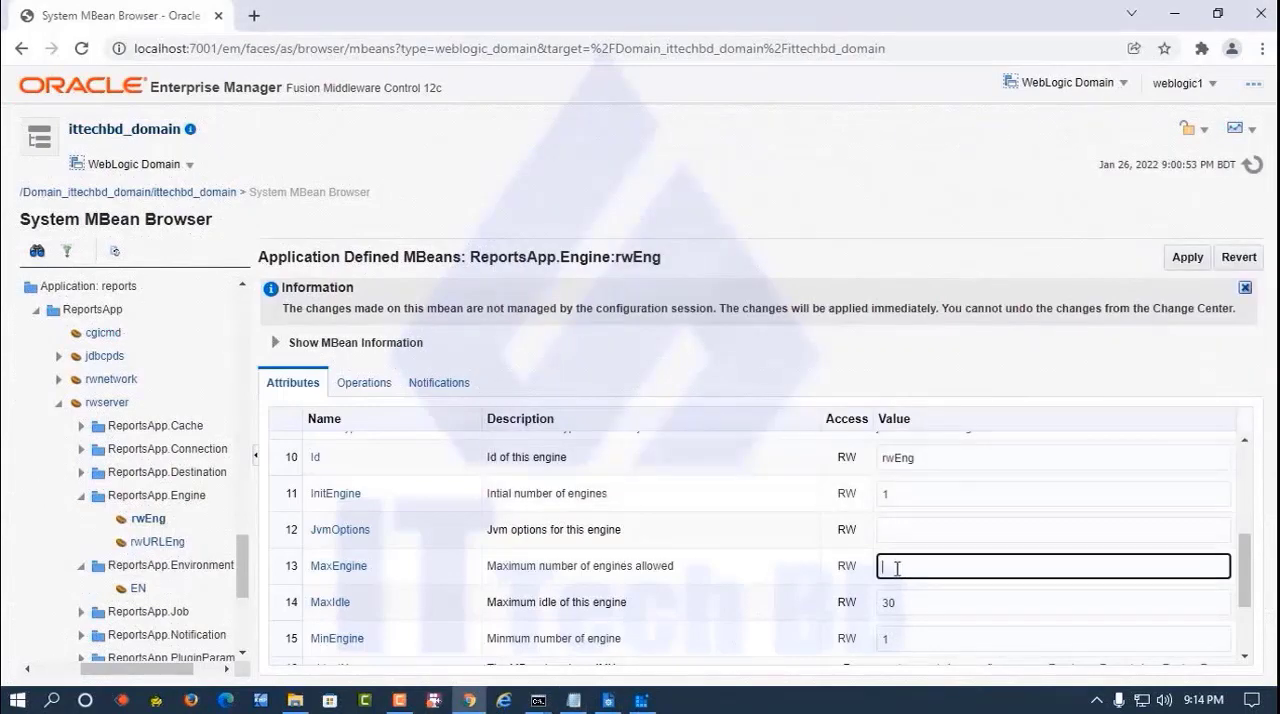
- Check the notes' closing instruction, move the notes aside, and apply the rwEng attribute changes
click(573, 700)
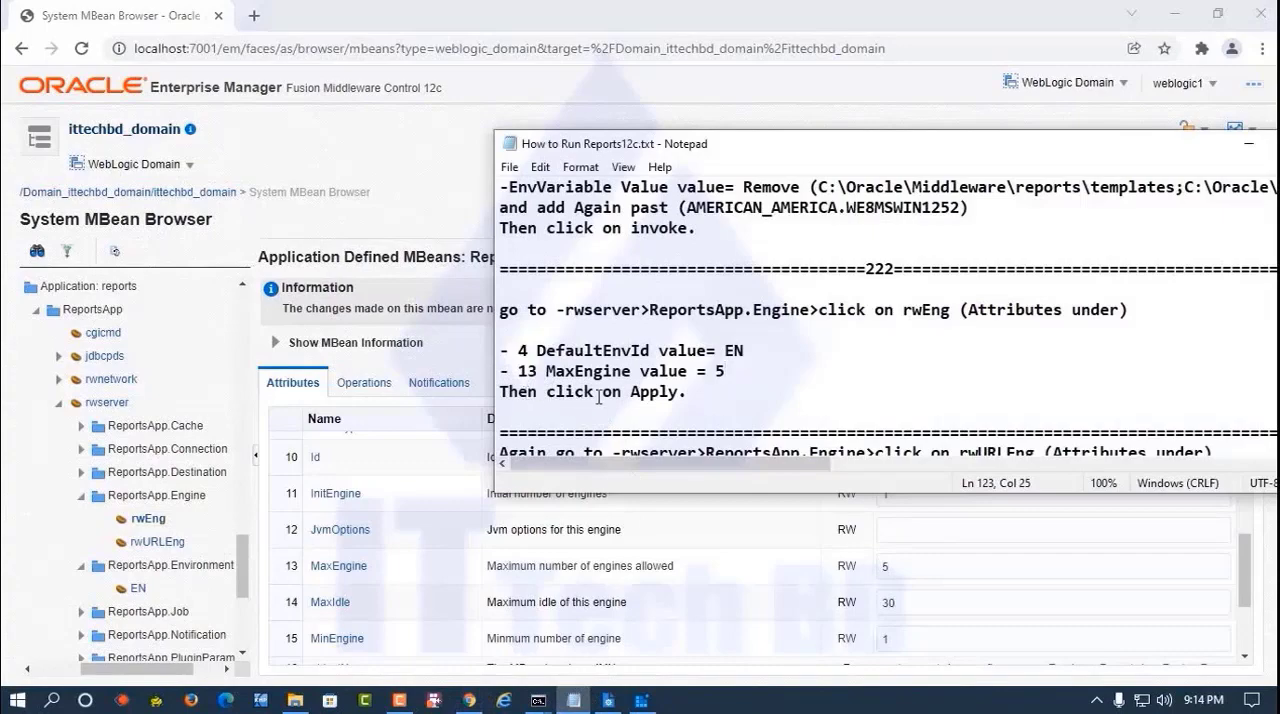
drag(909, 151, 696, 202)
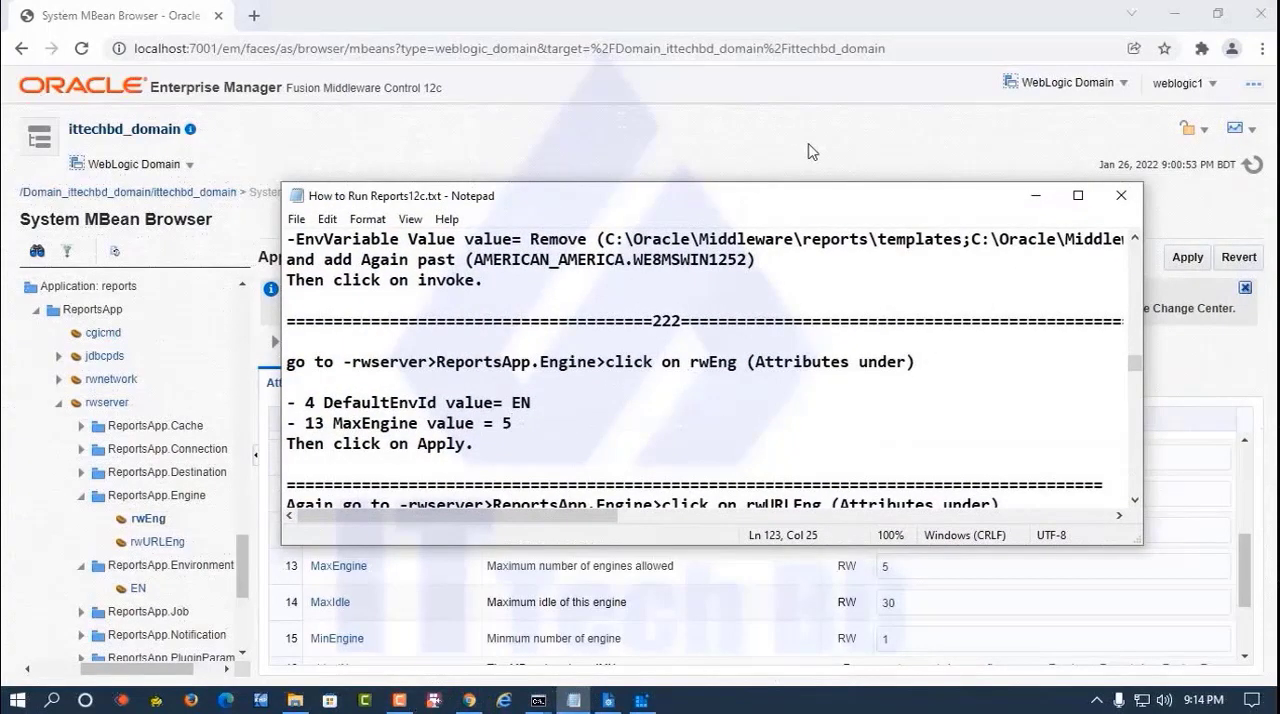
click(808, 144)
click(1189, 259)
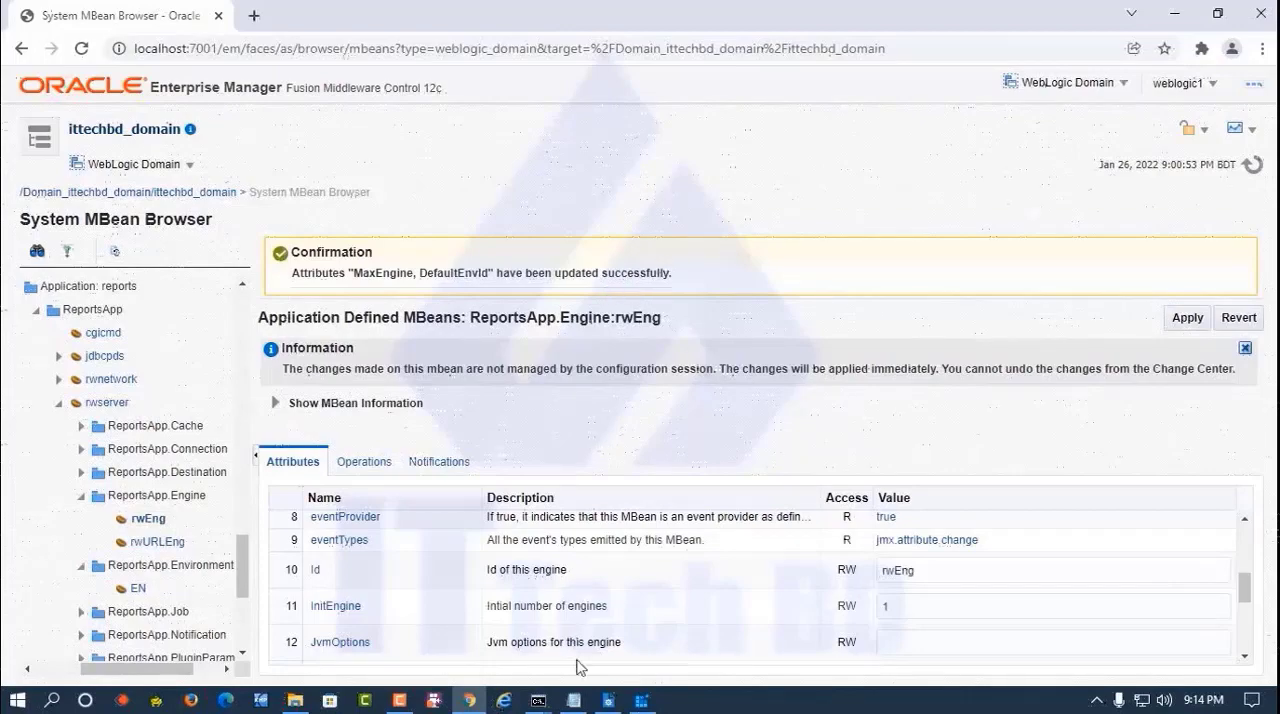
- Following the notes, display the attributes of the rwURLEng engine and read which values the notes require for it
click(575, 702)
scroll(617, 421, down, 3)
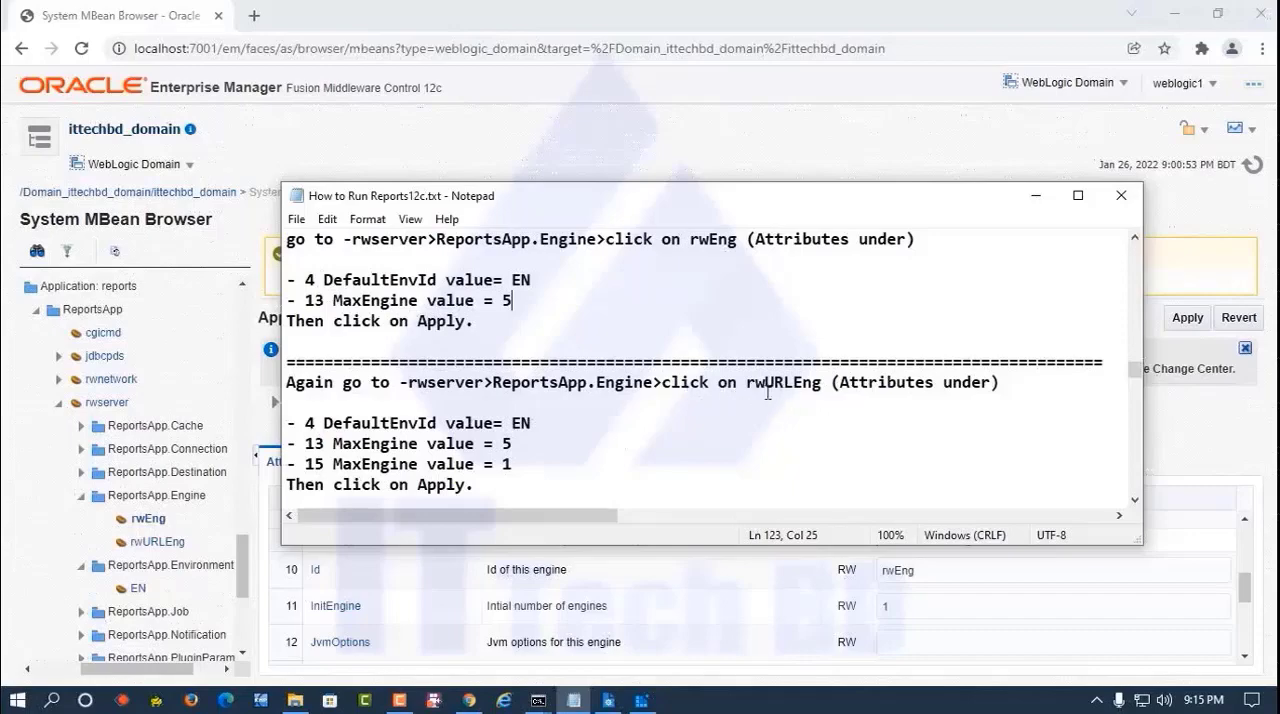
click(158, 542)
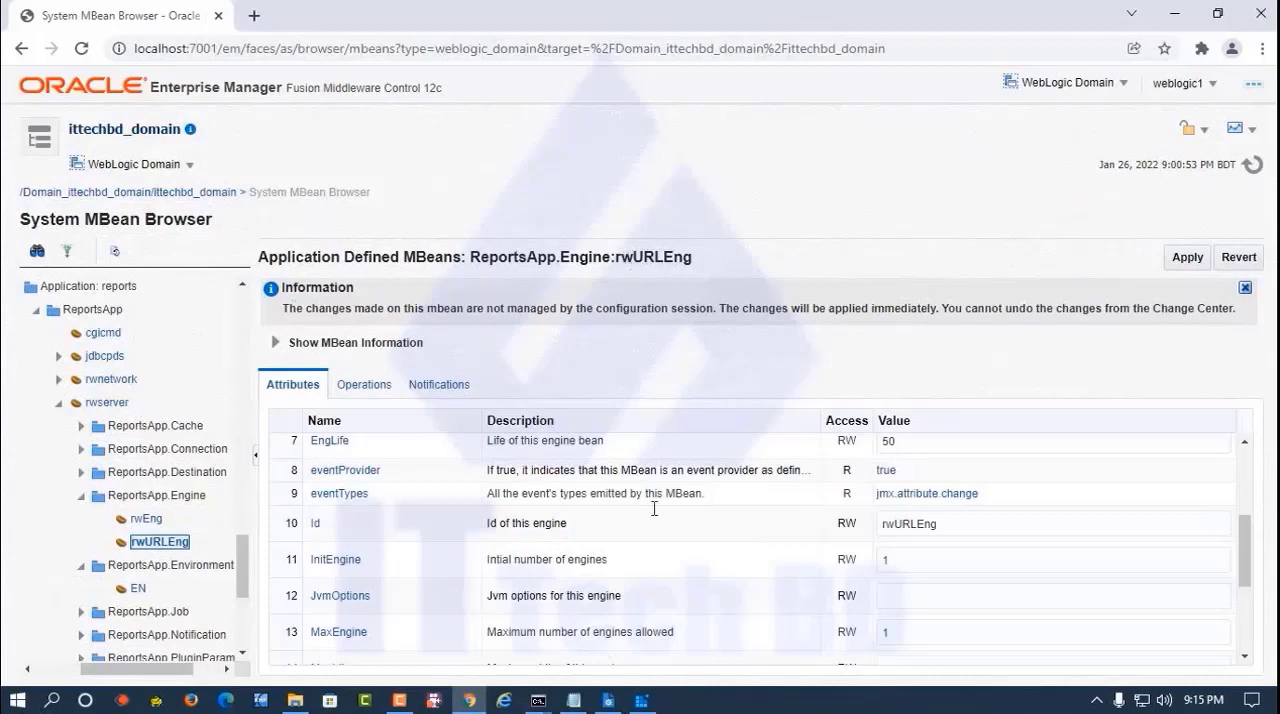
mouse_move(588, 704)
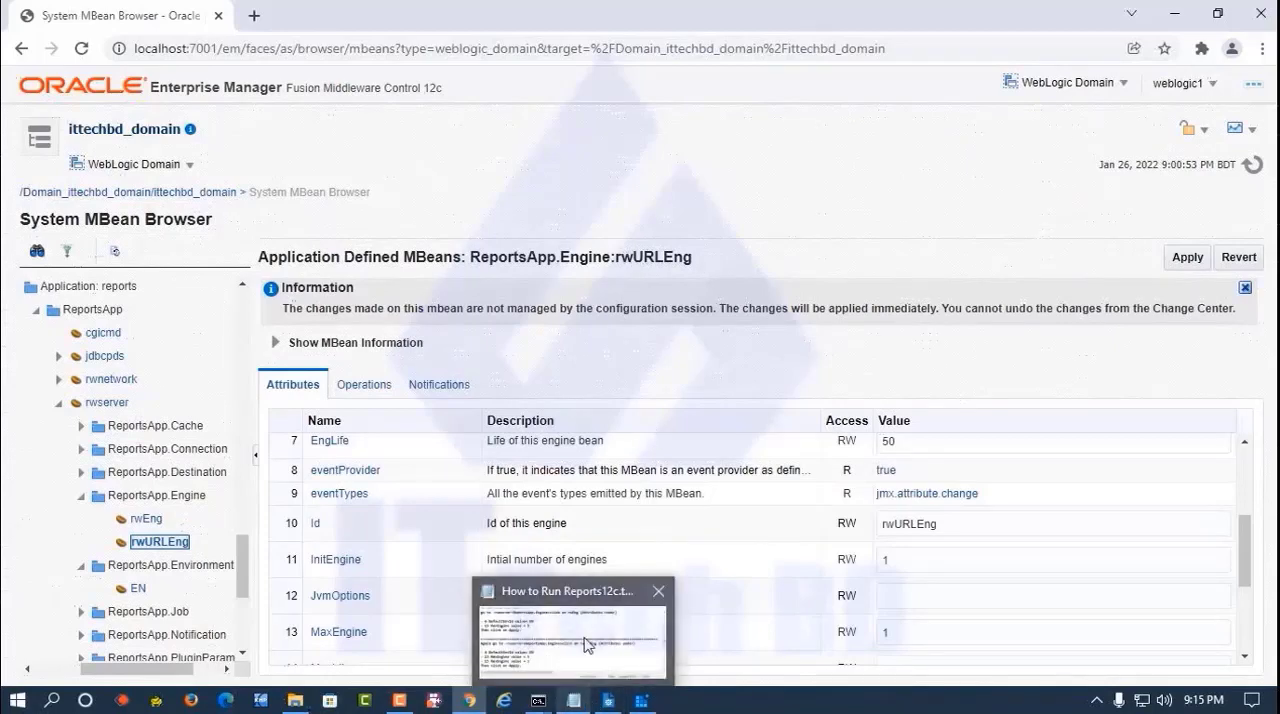
click(586, 646)
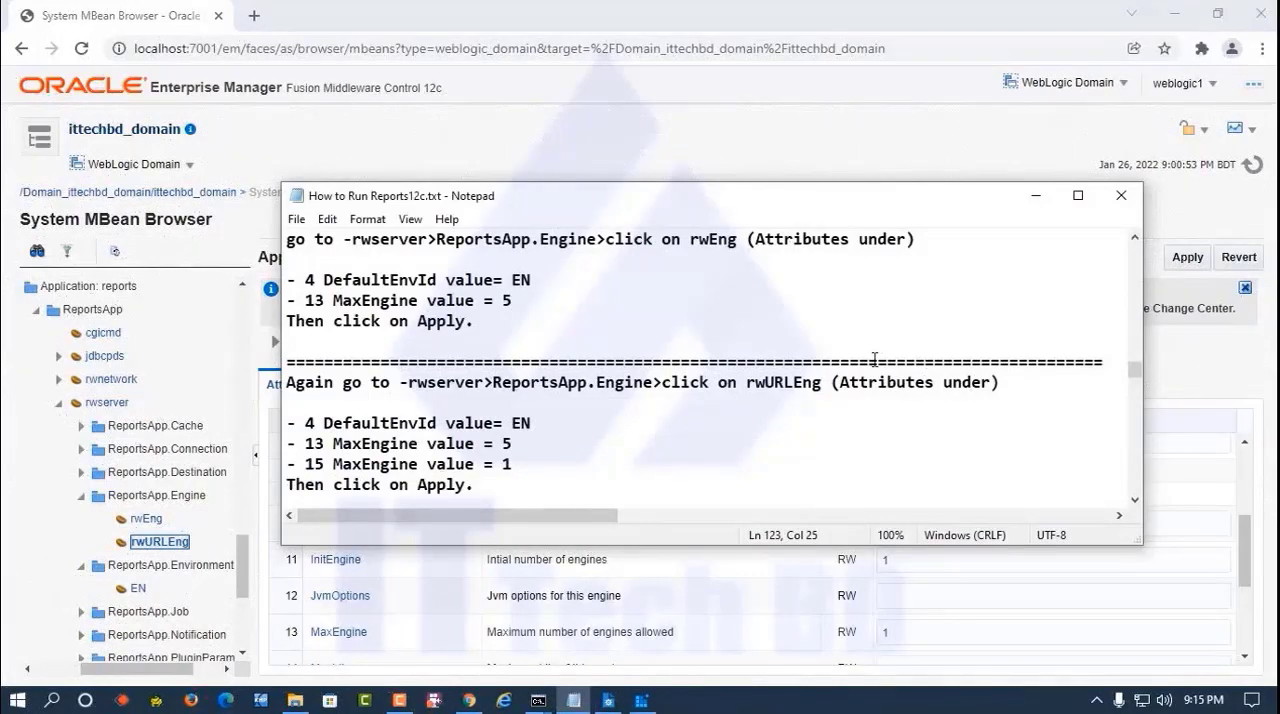
drag(622, 200, 766, 197)
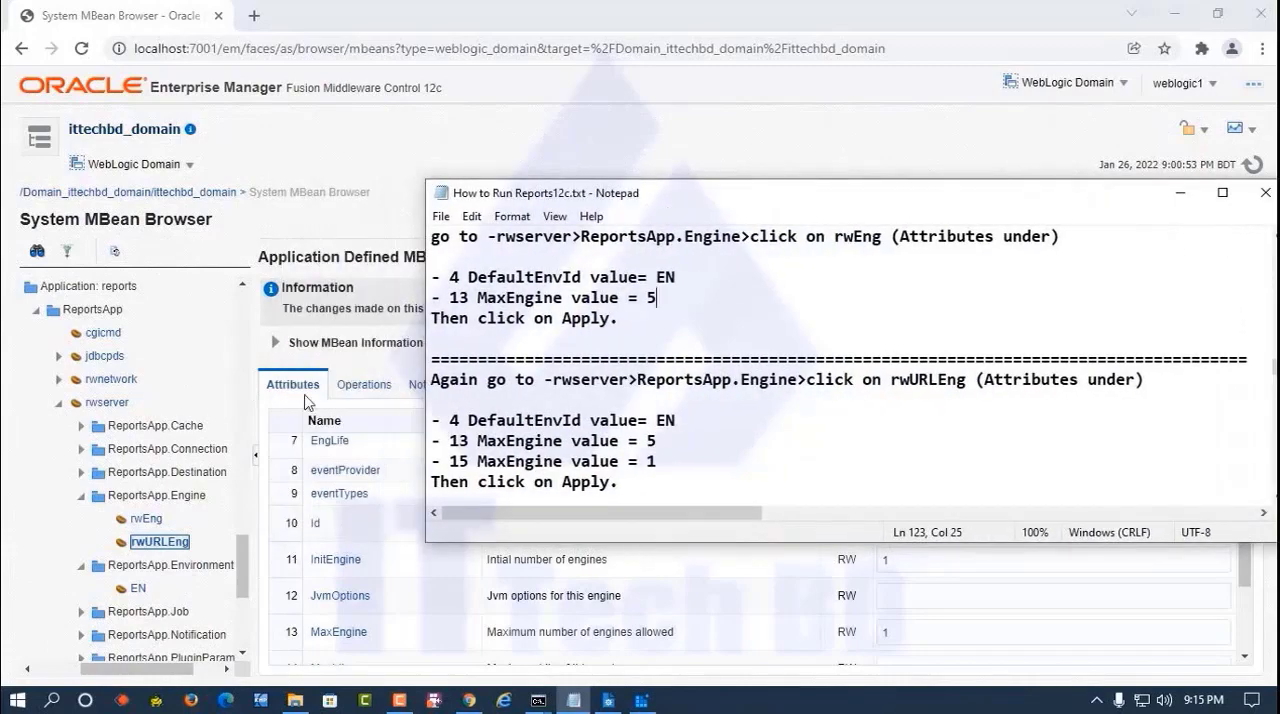
click(294, 398)
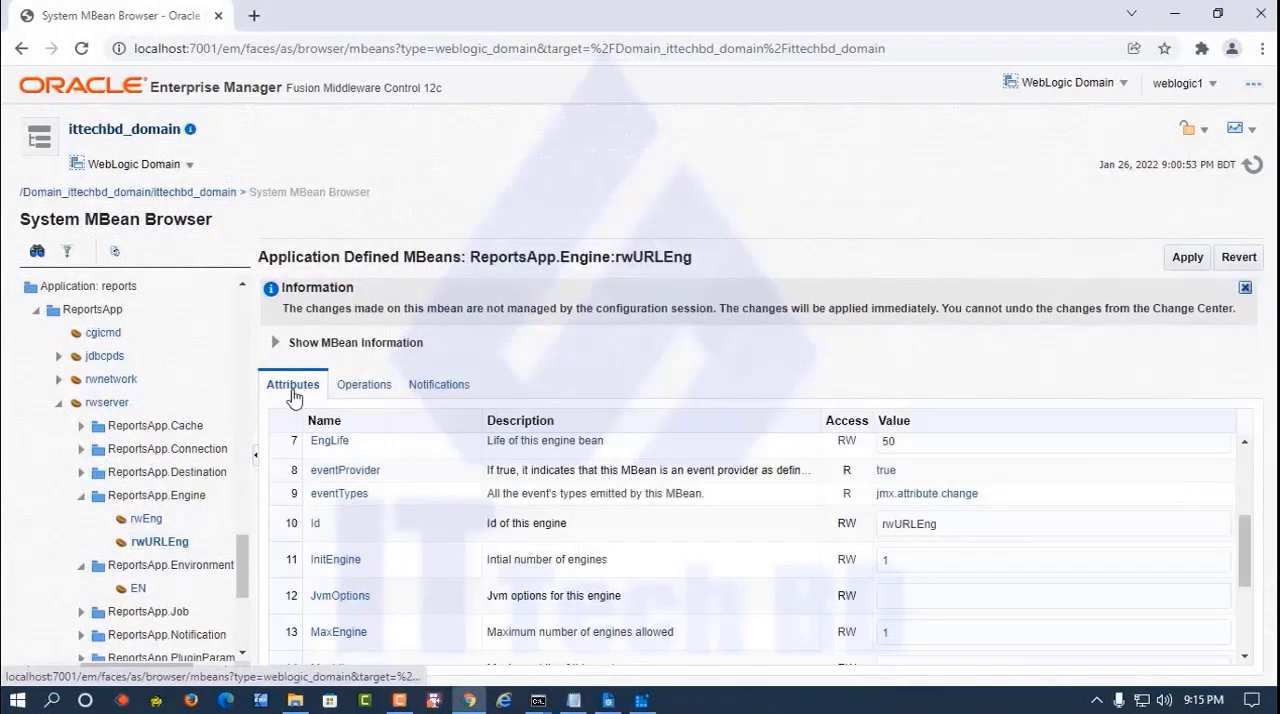
click(574, 700)
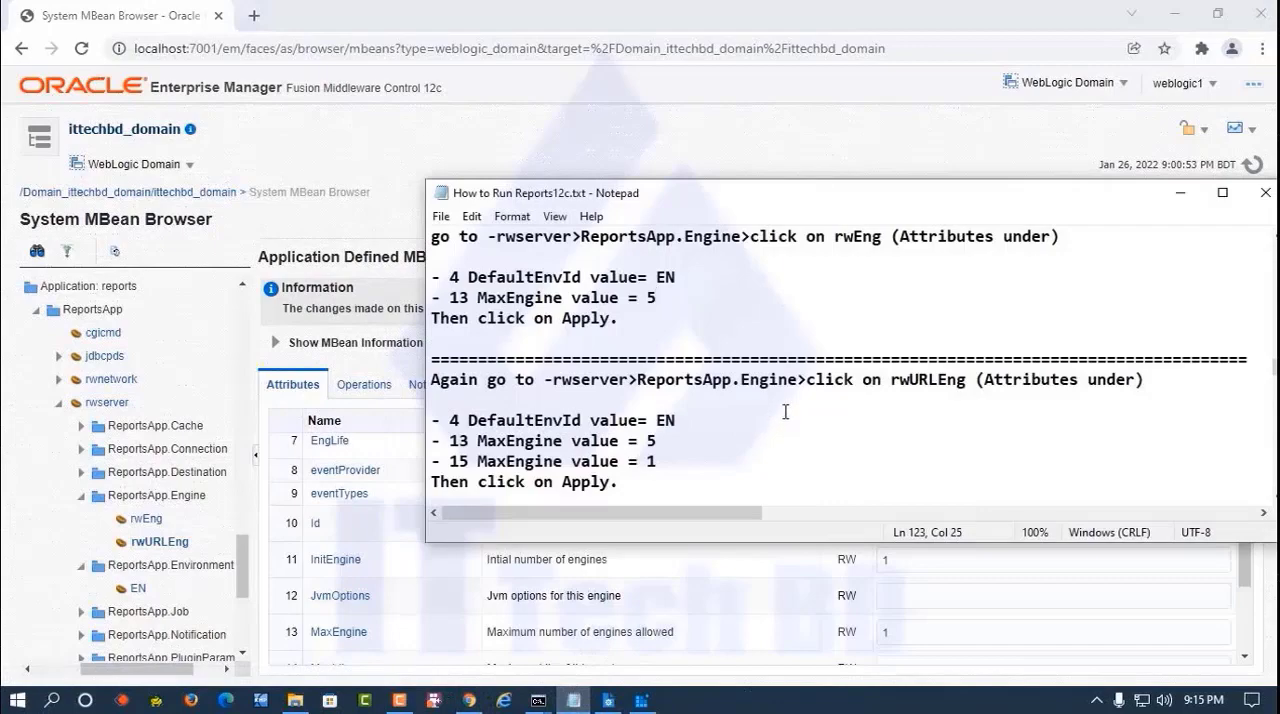
scroll(832, 437, down, 2)
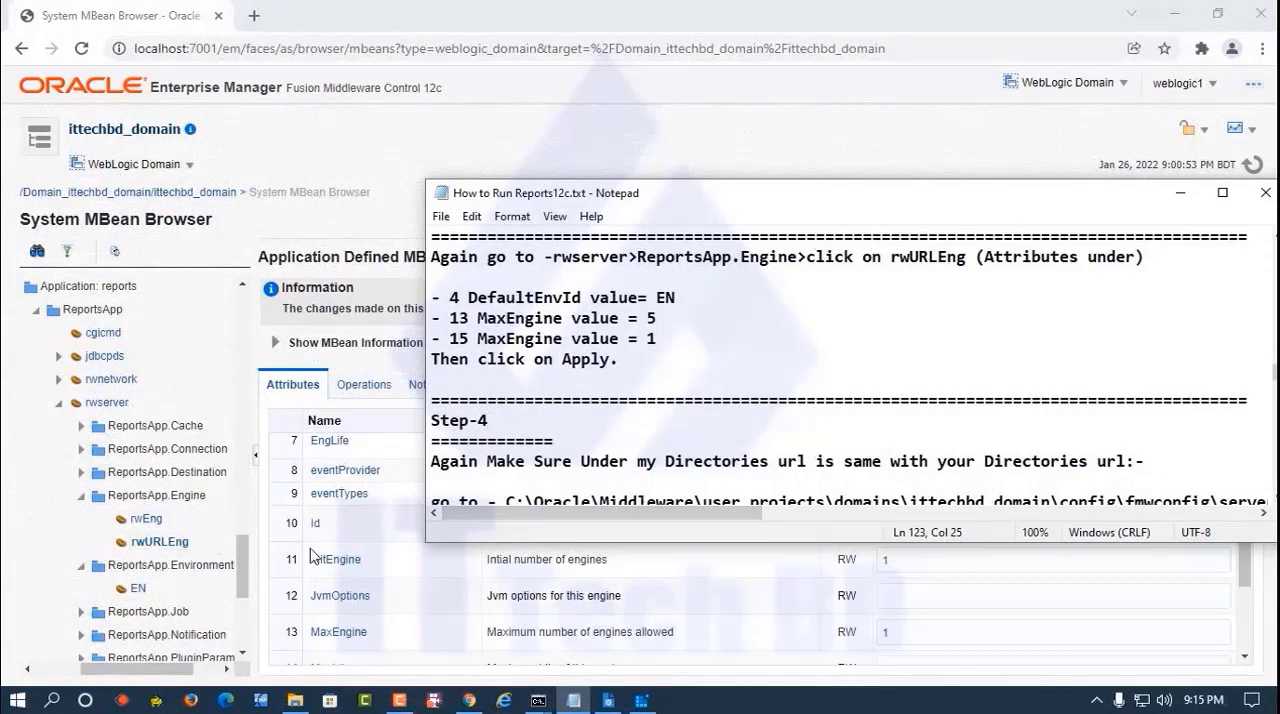
- Move the notes clear of the attribute list and set rwURLEng's DefaultEnvId (attribute 4) to EN
scroll(310, 556, up, 3)
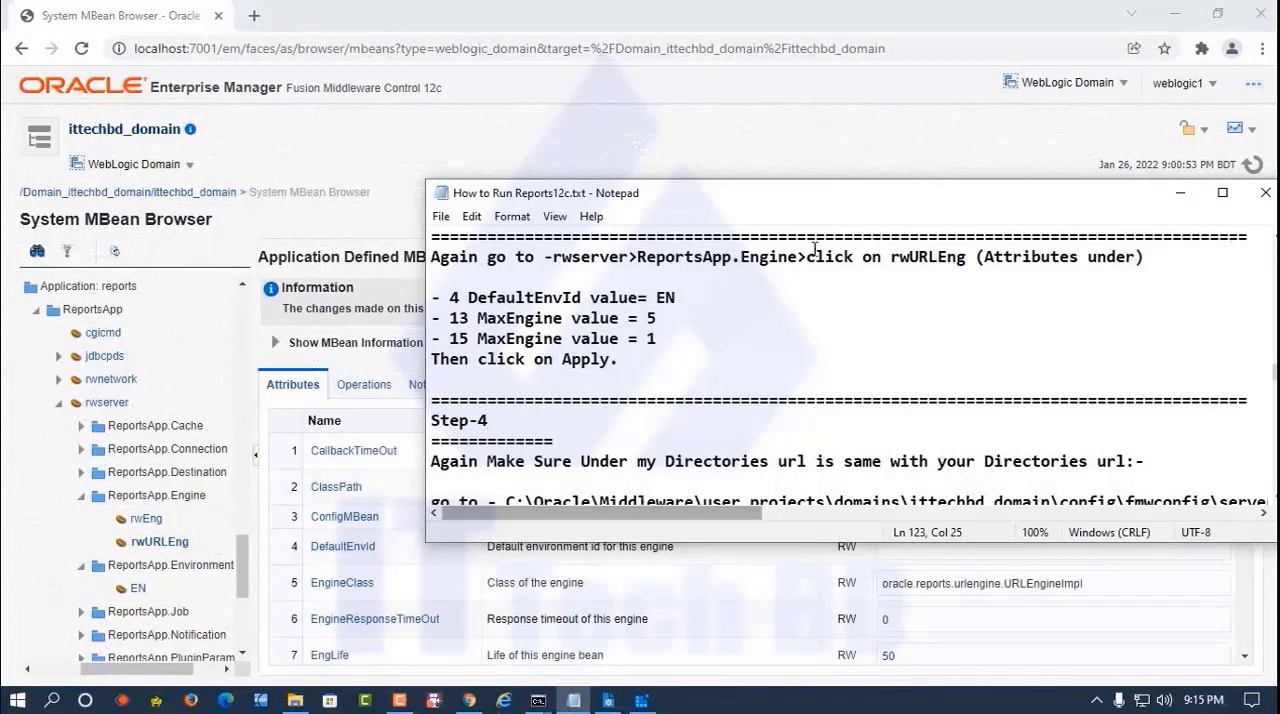
drag(812, 213, 736, 151)
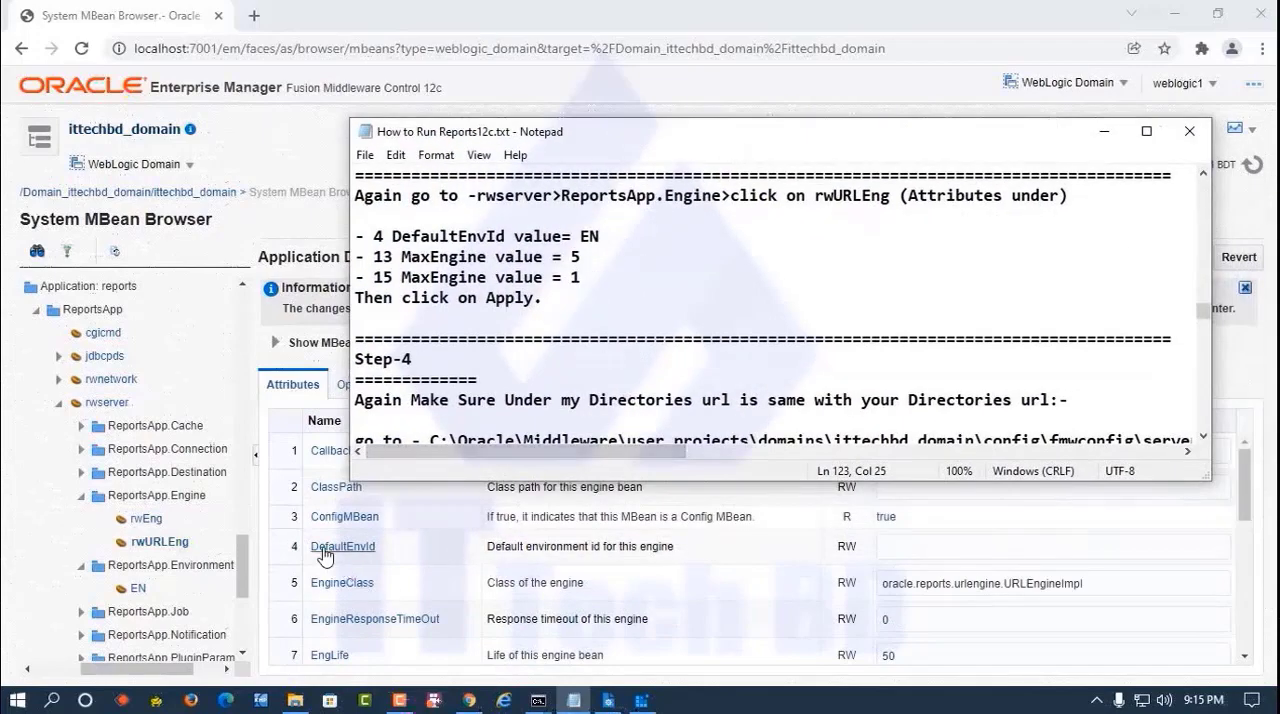
click(920, 547)
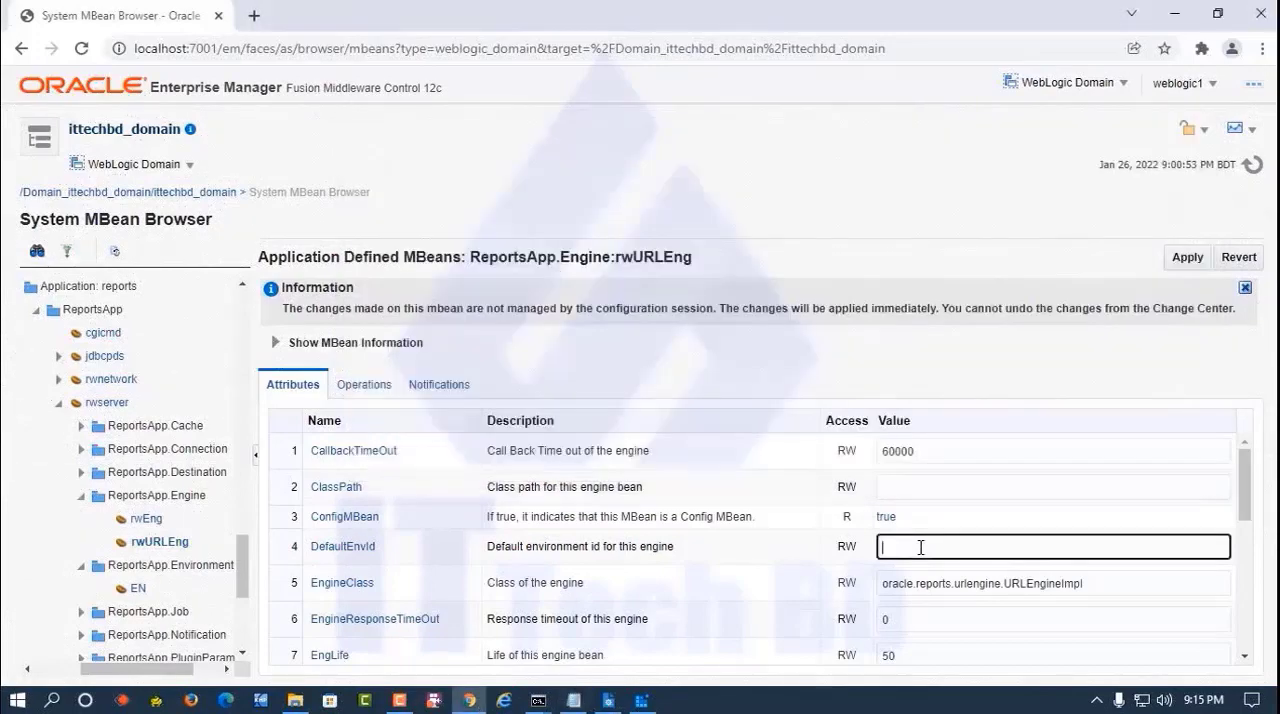
text(EN)
- Look up attribute 13 in the notes and set rwURLEng's MaxEngine to 5
click(573, 700)
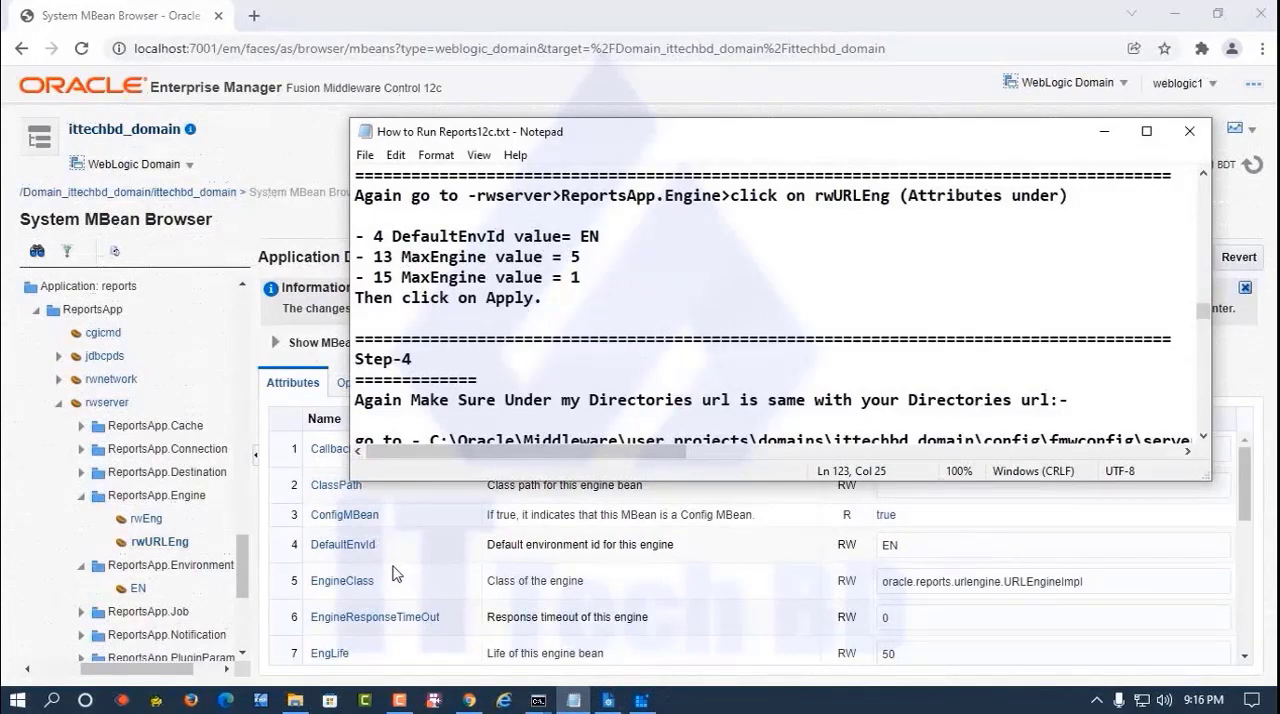
scroll(393, 573, down, 2)
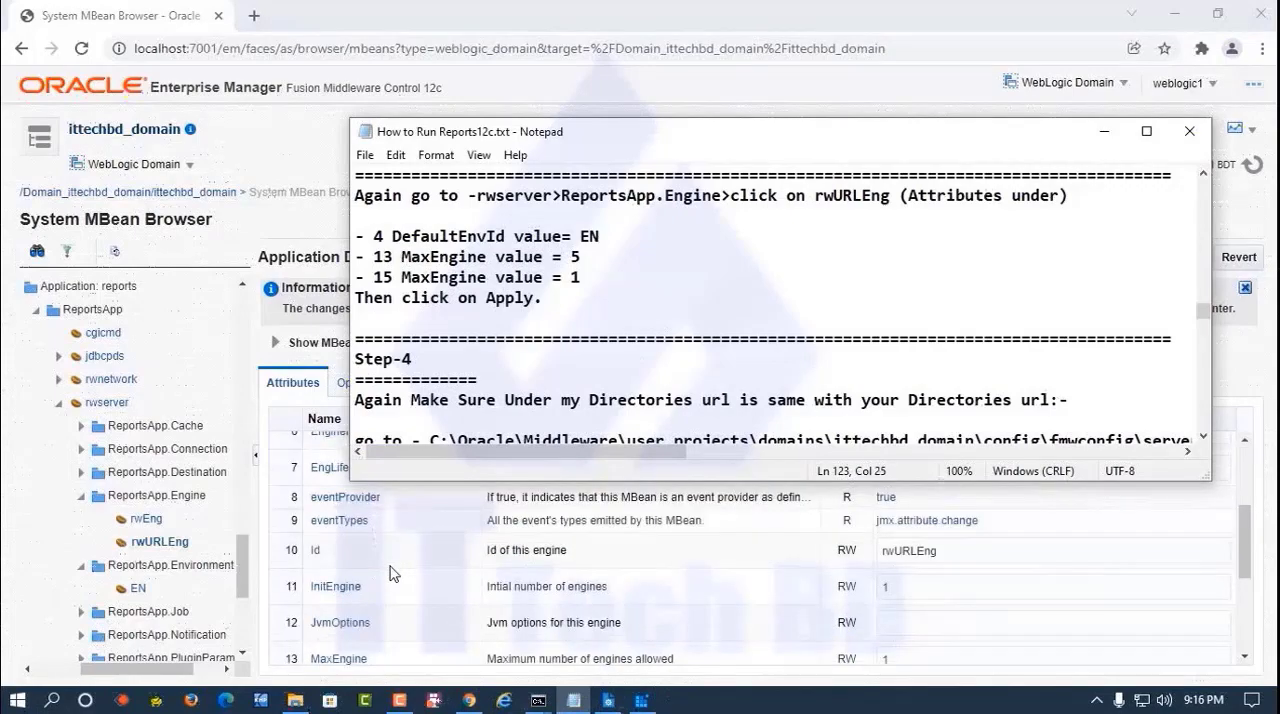
scroll(393, 573, down, 1)
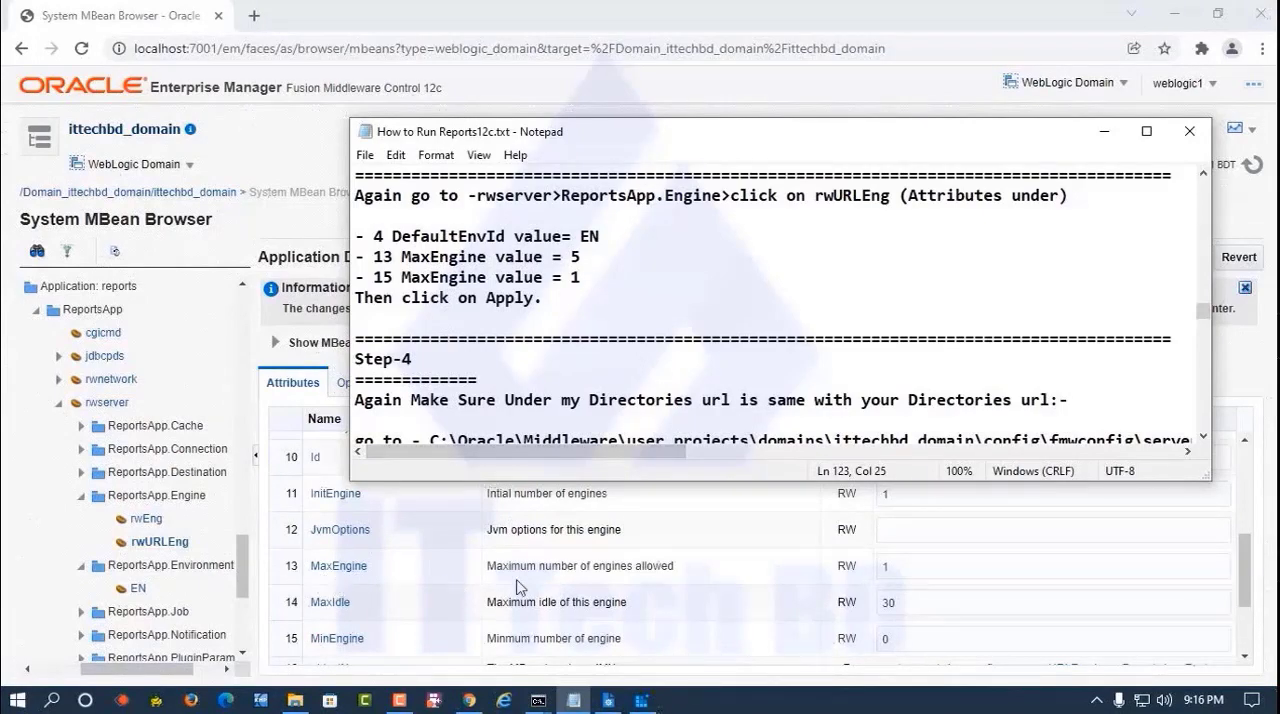
click(911, 561)
click(911, 561)
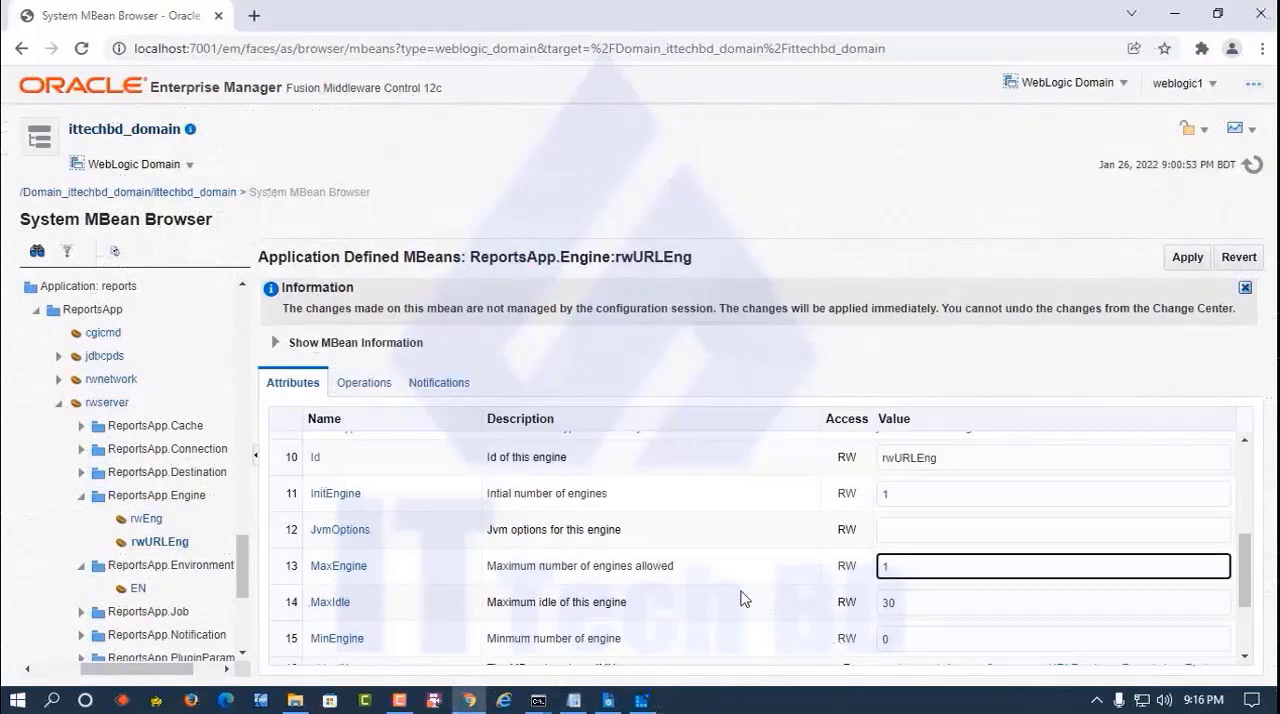
text(5)
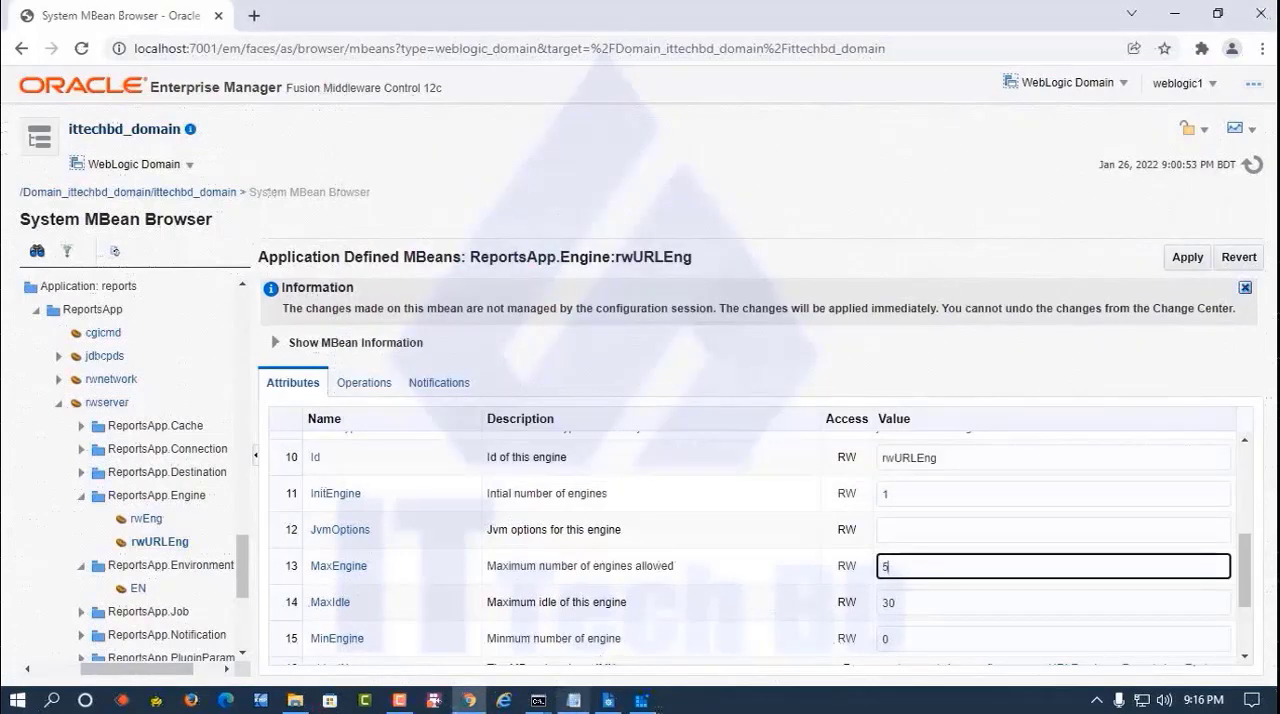
- Look up attribute 15 in the notes and set rwURLEng's MinEngine to 1
click(578, 701)
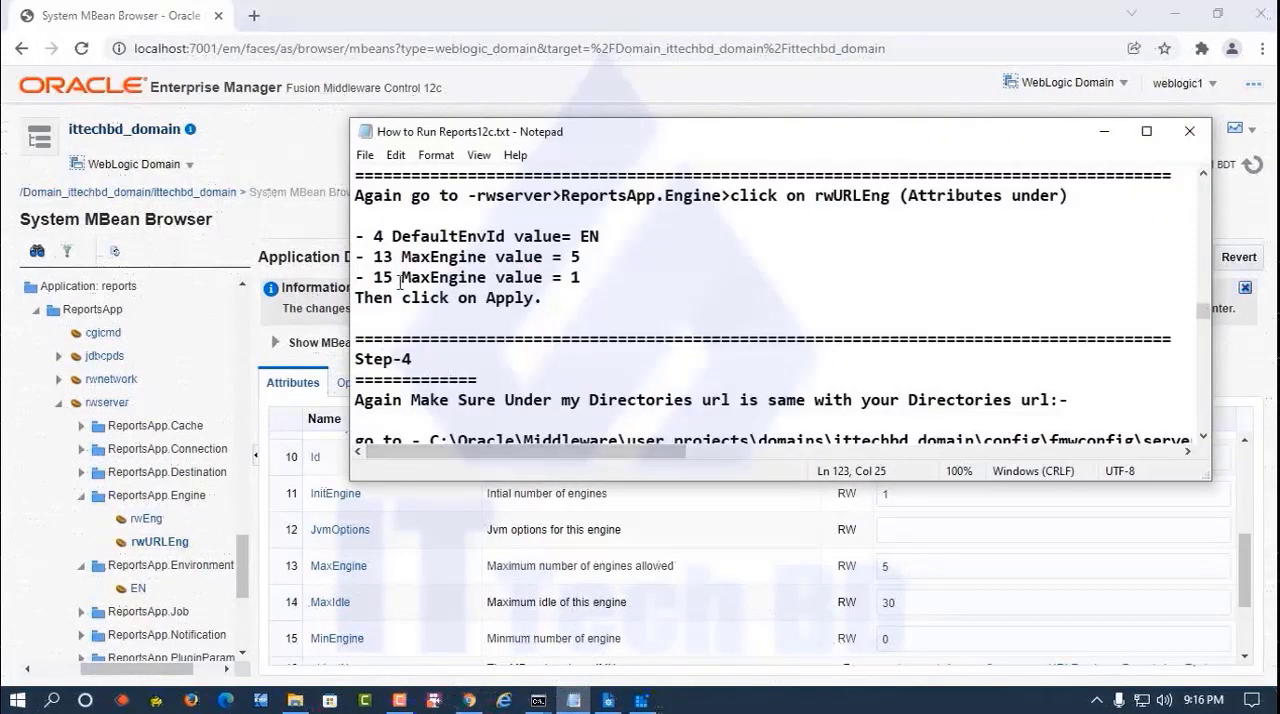
scroll(326, 556, down, 3)
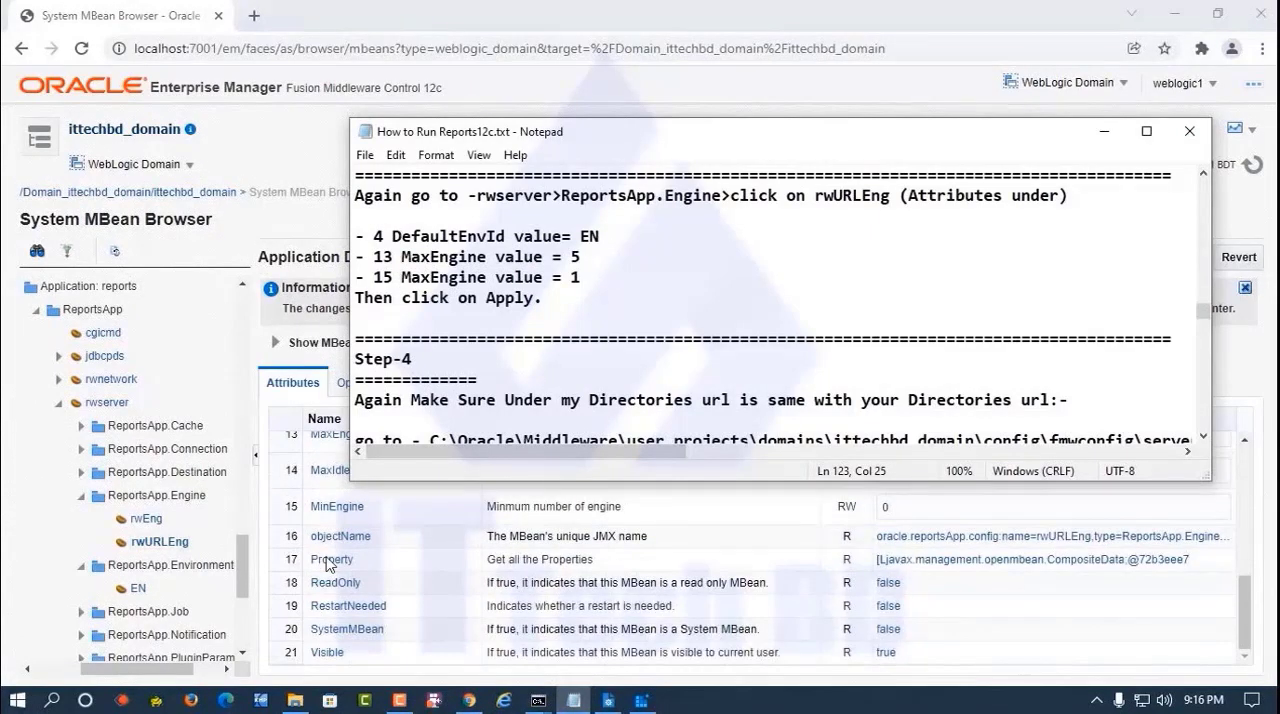
scroll(326, 566, up, 1)
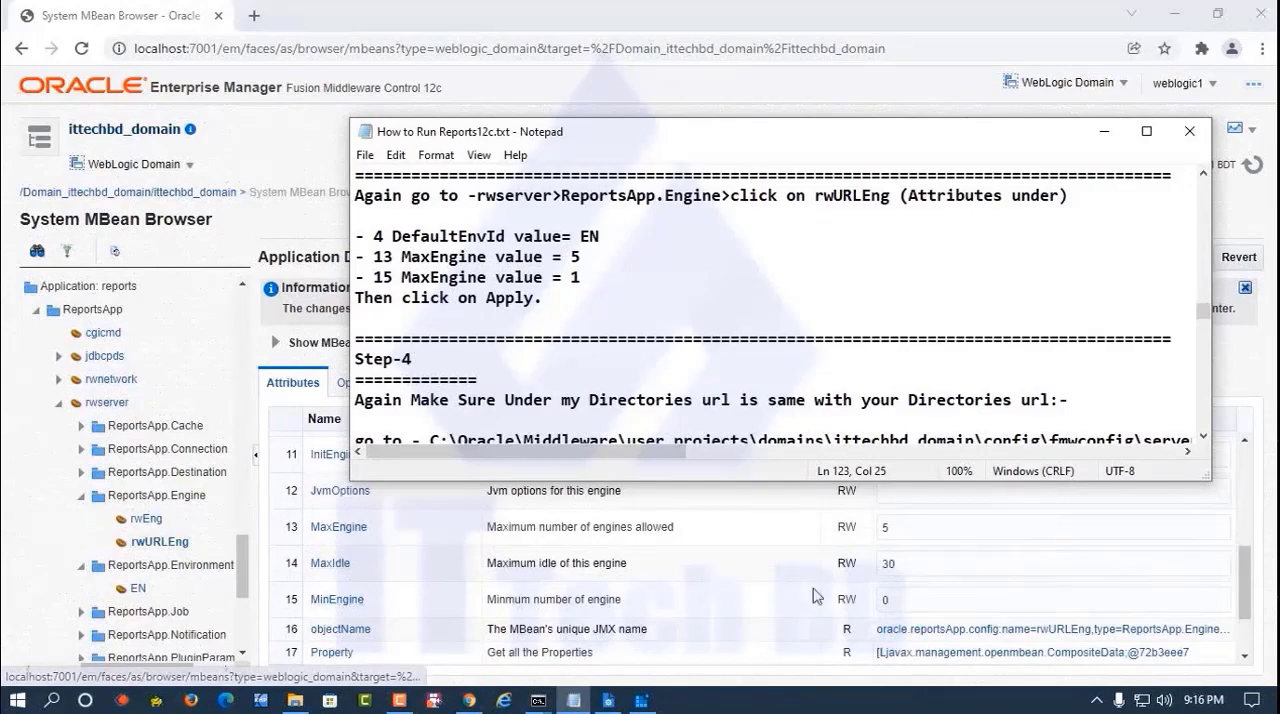
click(909, 603)
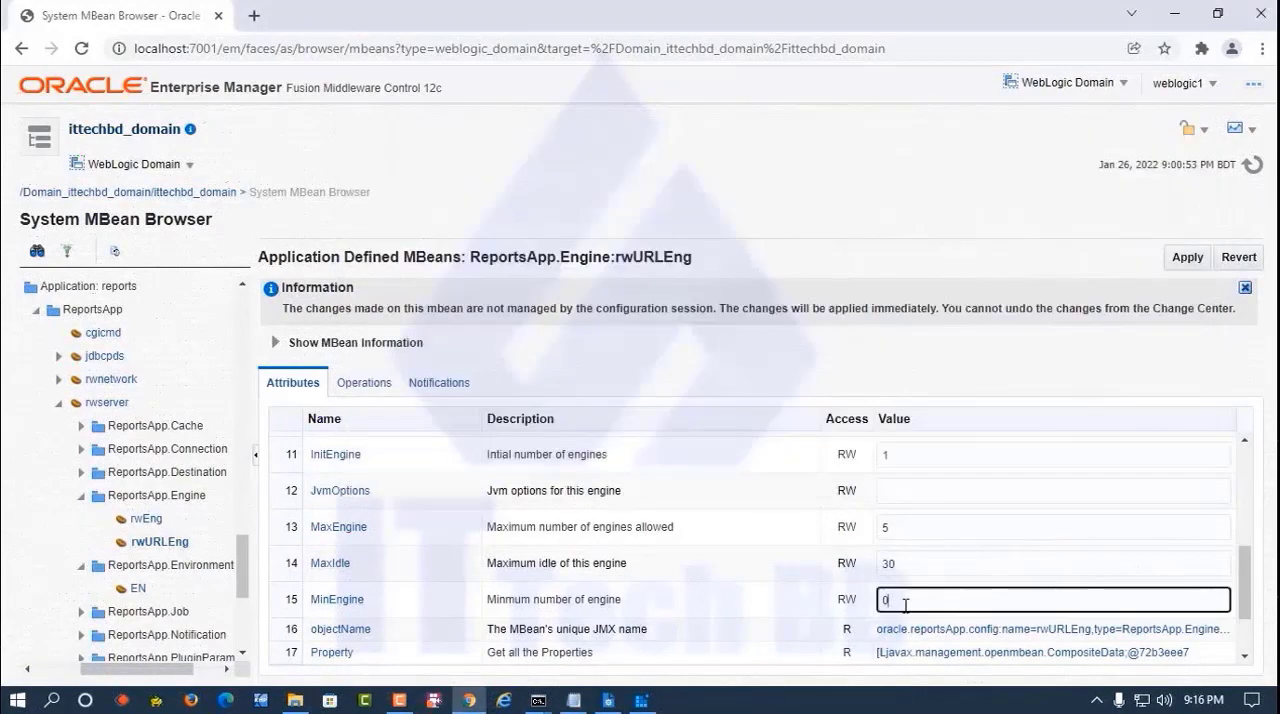
key(BackSpace)
- Check the notes' closing instruction, move the notes aside, and apply the rwURLEng attribute changes
click(574, 700)
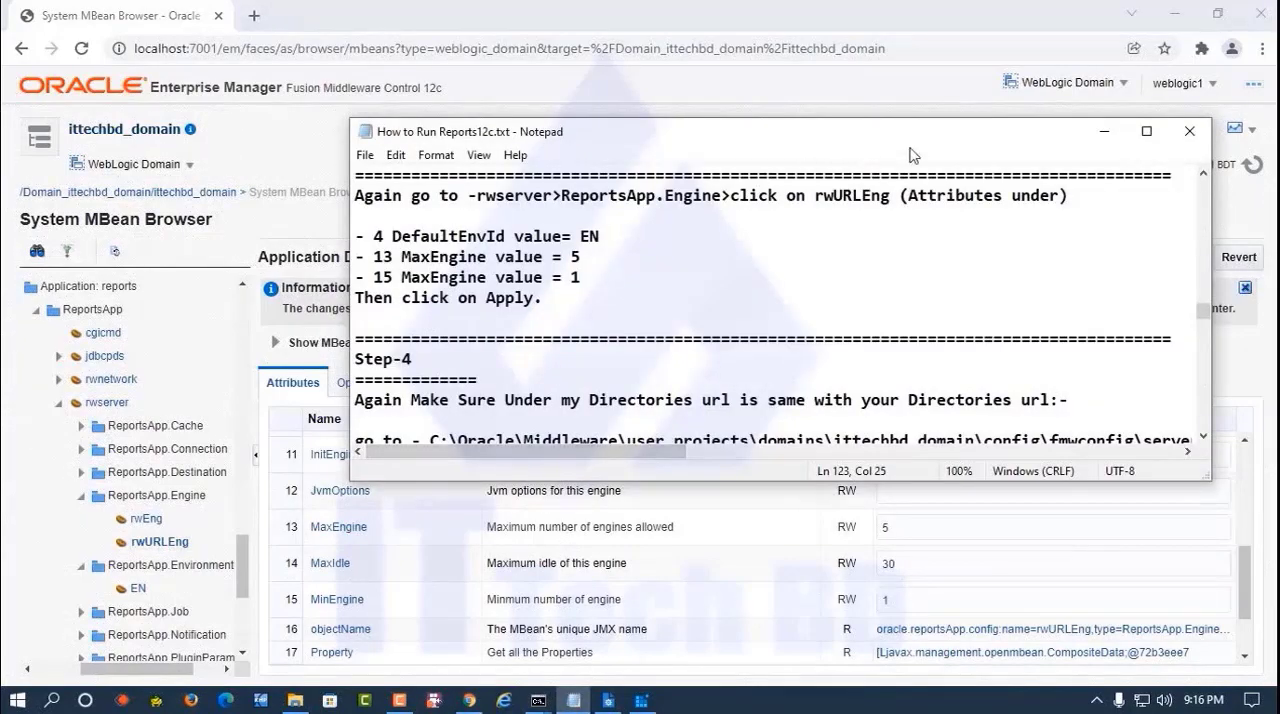
drag(907, 146, 821, 176)
click(963, 123)
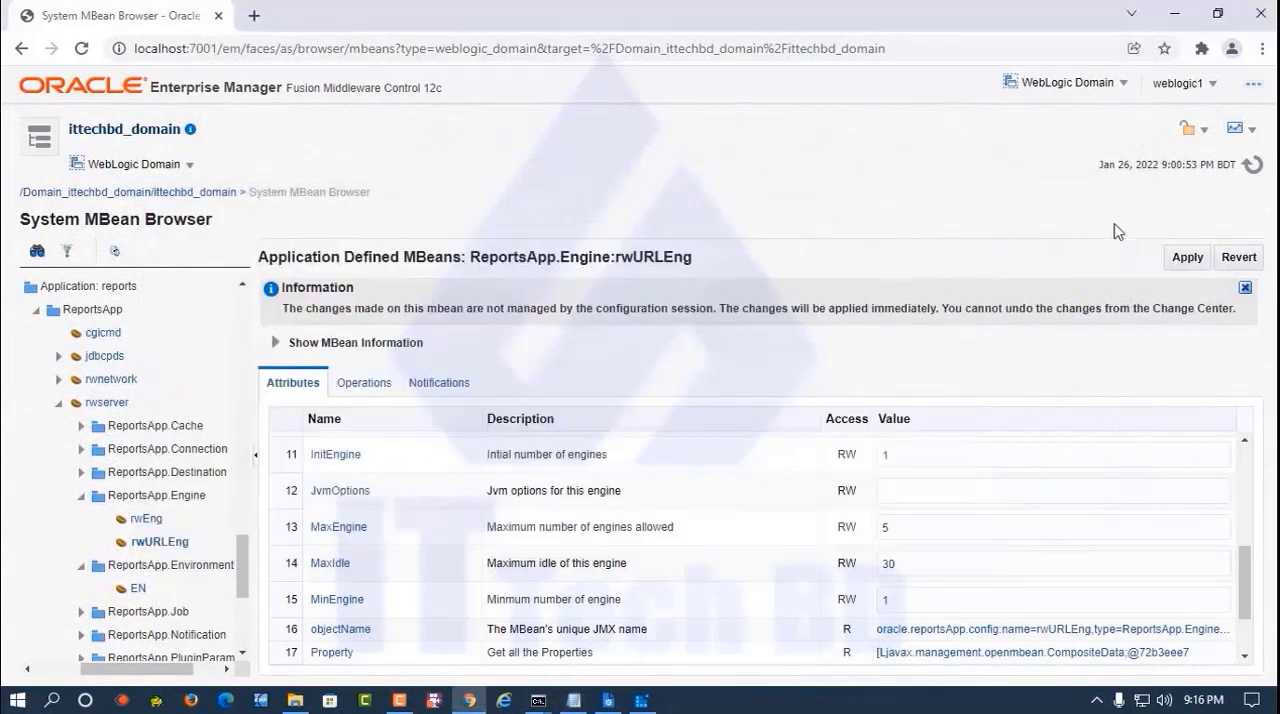
click(1188, 257)
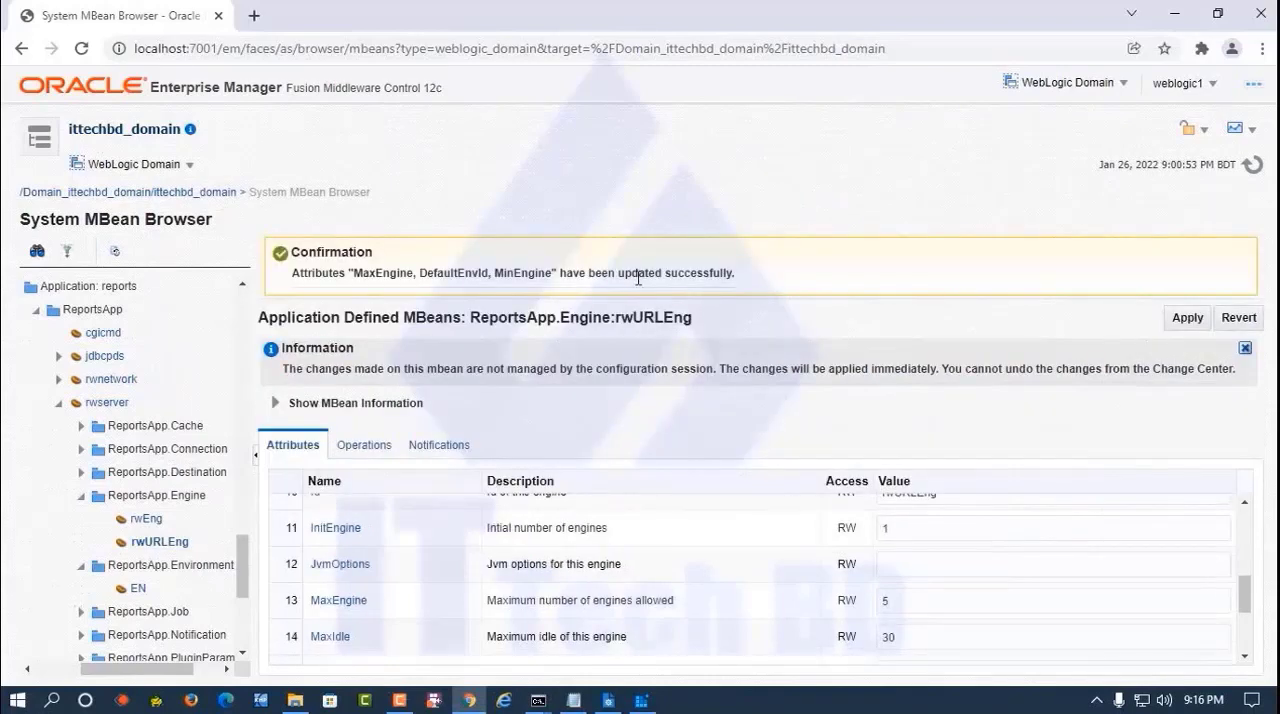
- Read Step-4 in the notes and copy the full path of the reports_12.2.1 configuration folder
click(574, 700)
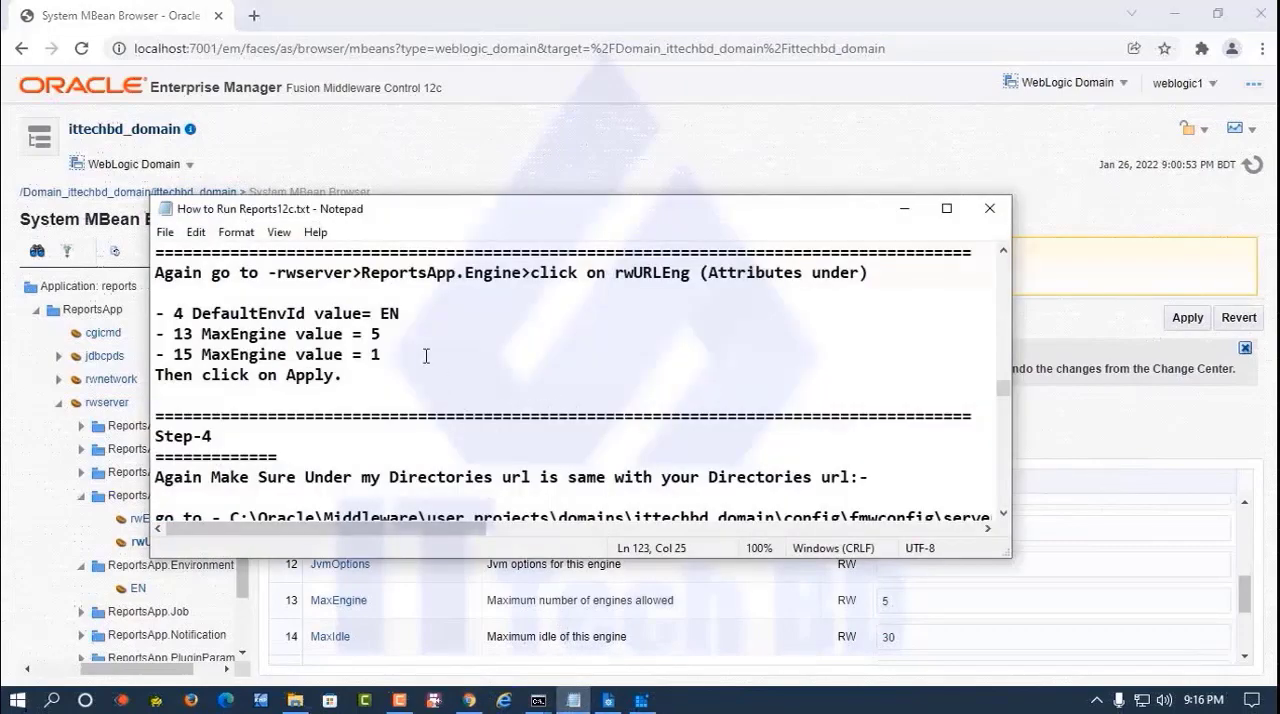
scroll(376, 380, down, 2)
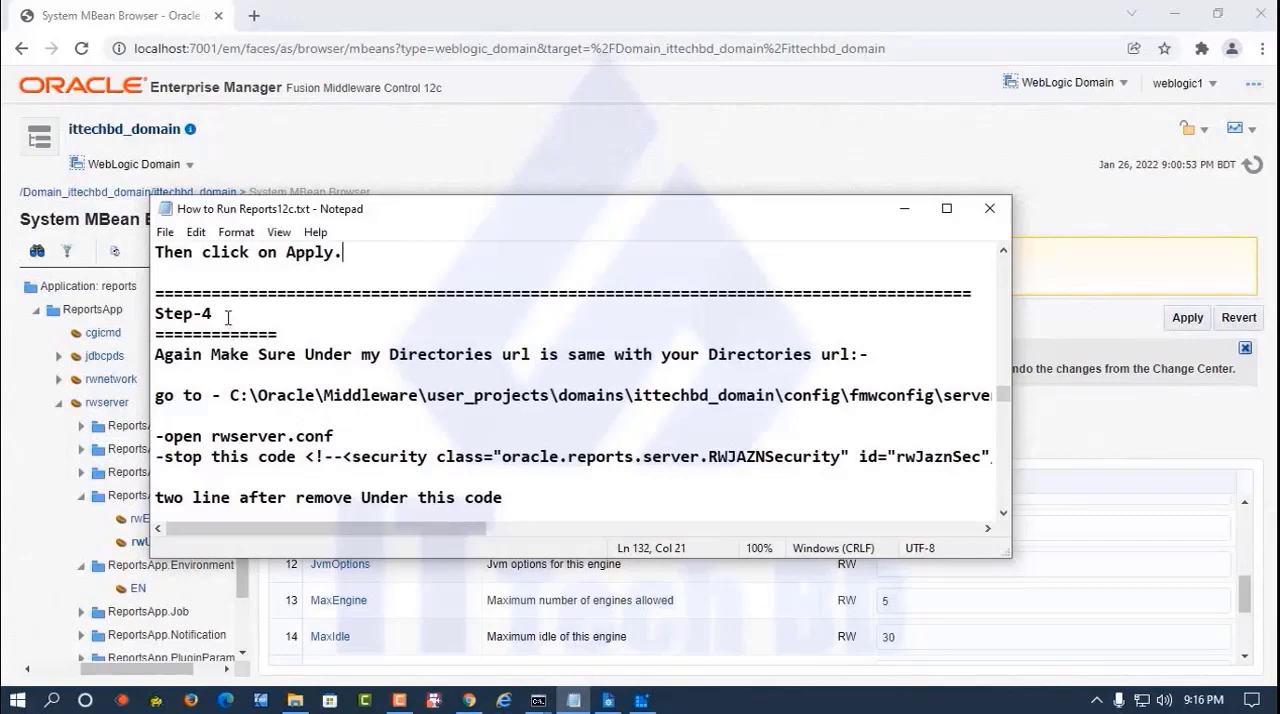
drag(228, 317, 853, 362)
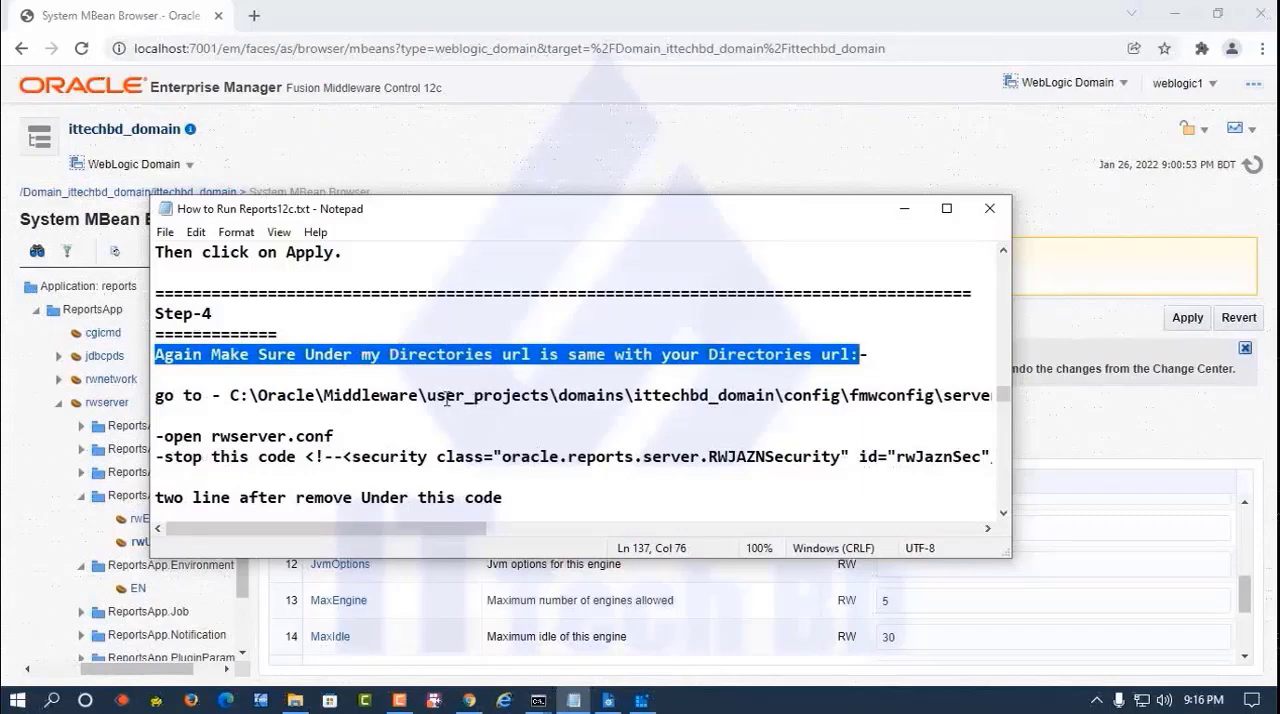
scroll(450, 398, down, 1)
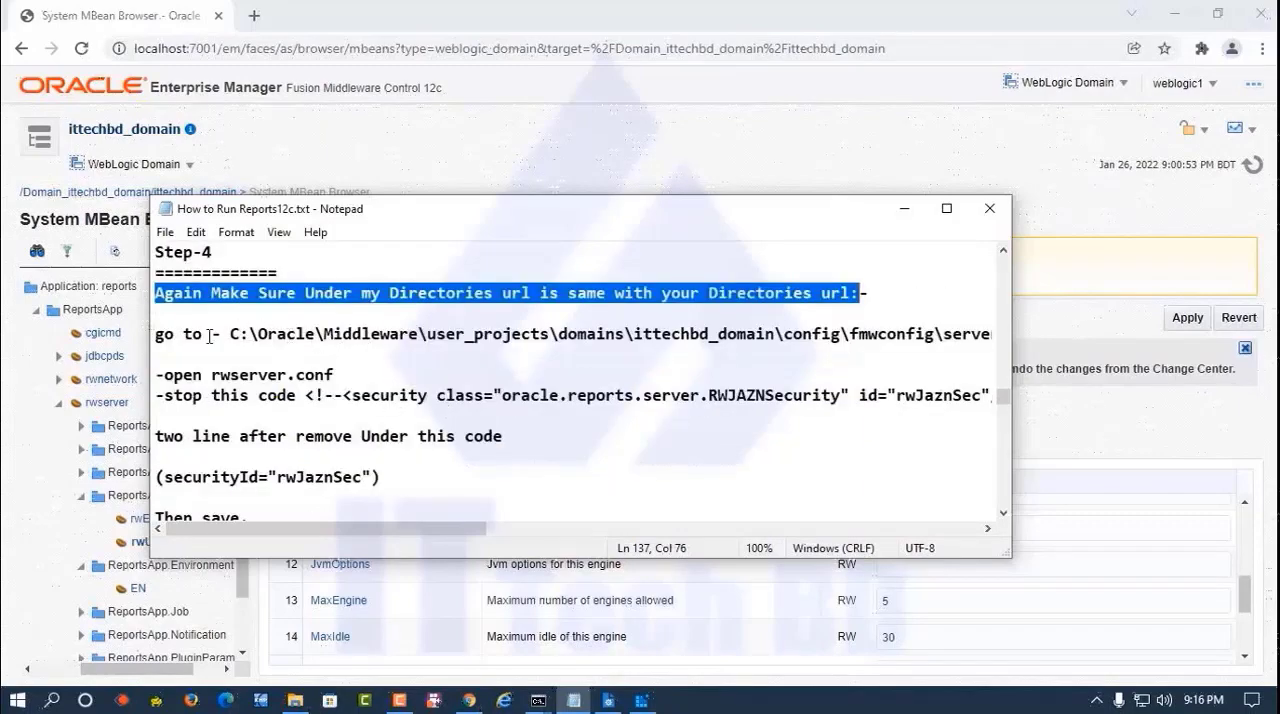
drag(230, 334, 1008, 347)
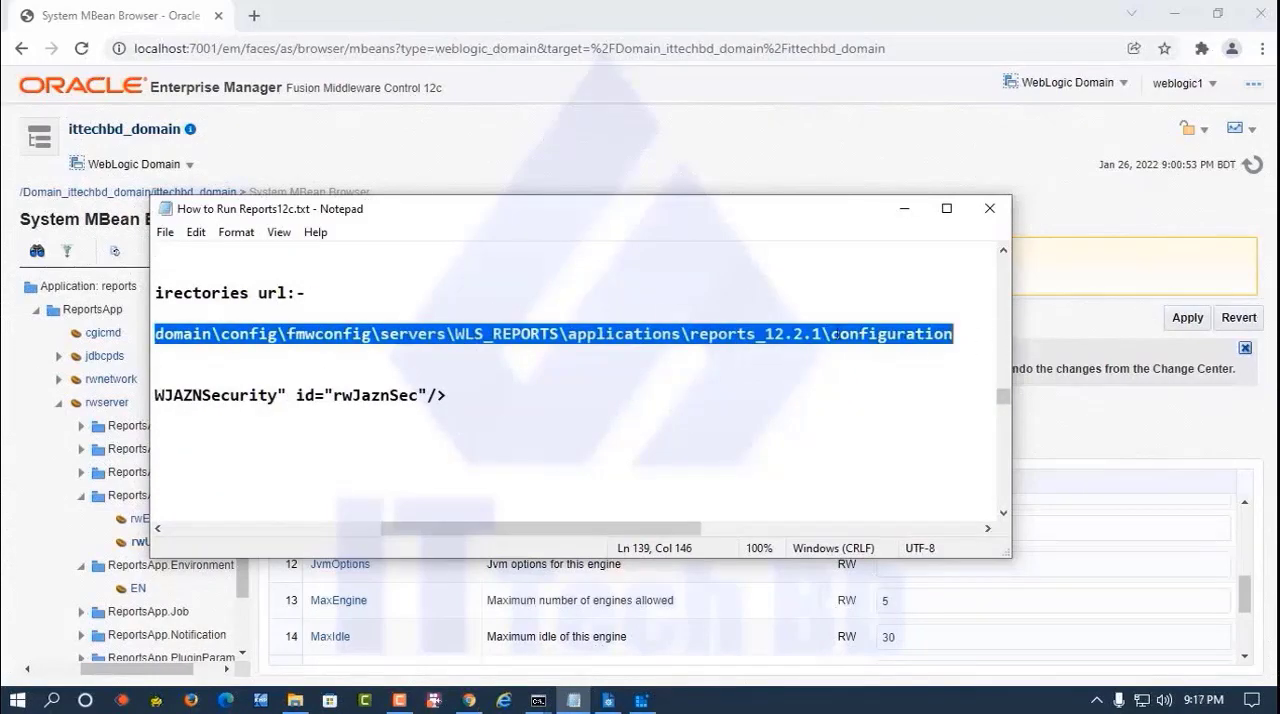
right_click(850, 335)
click(878, 395)
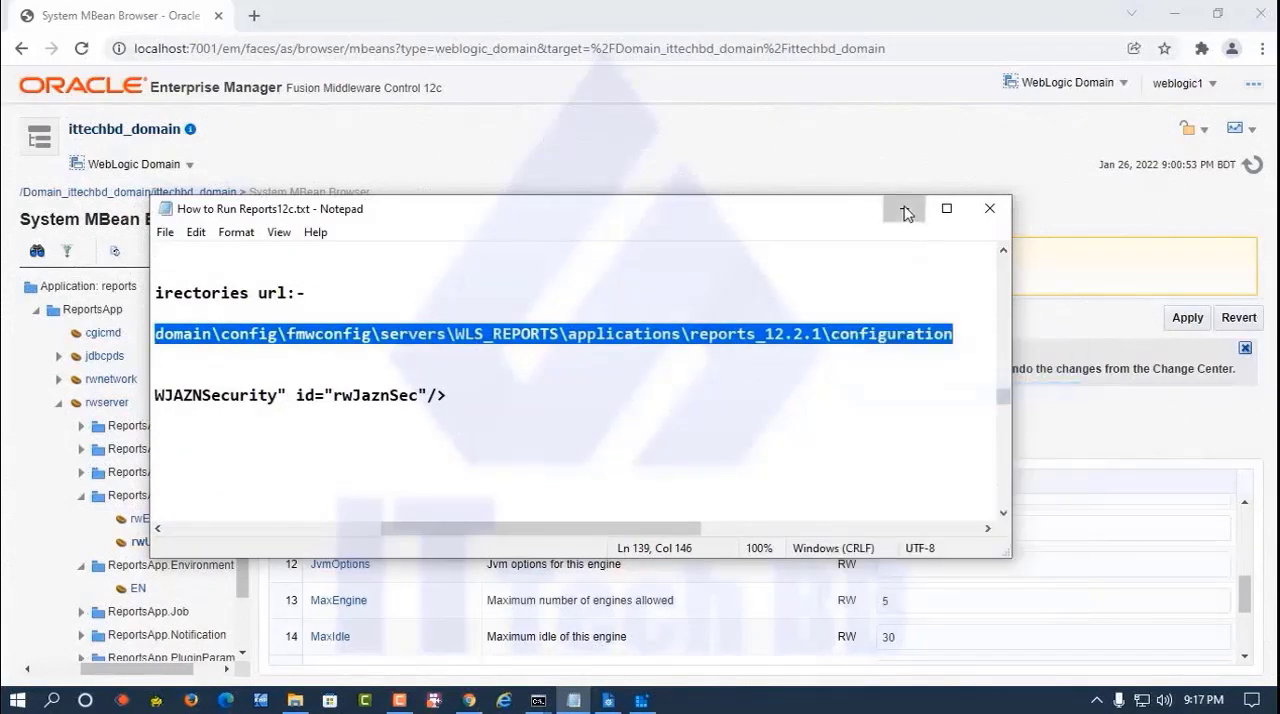
- Switch to File Explorer and go to the copied WLS_REPORTS\applications\reports_12.2.1\configuration folder path
click(904, 208)
click(295, 700)
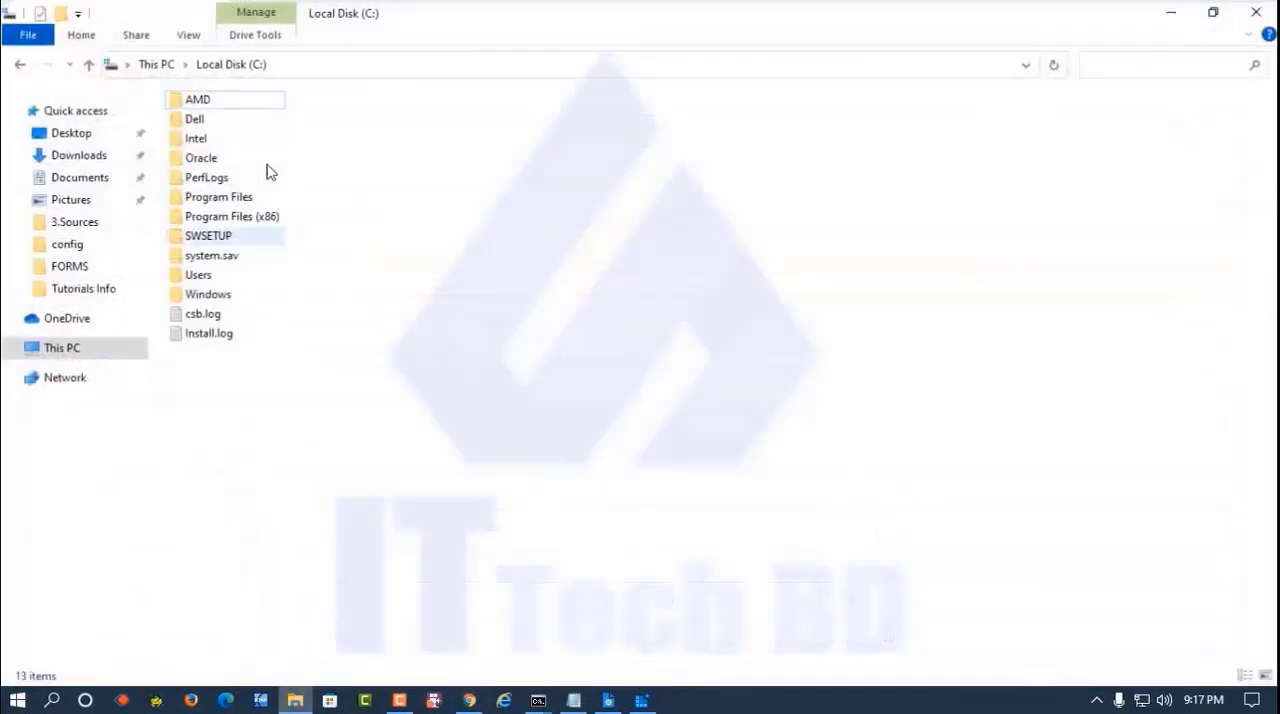
click(310, 64)
right_click(141, 61)
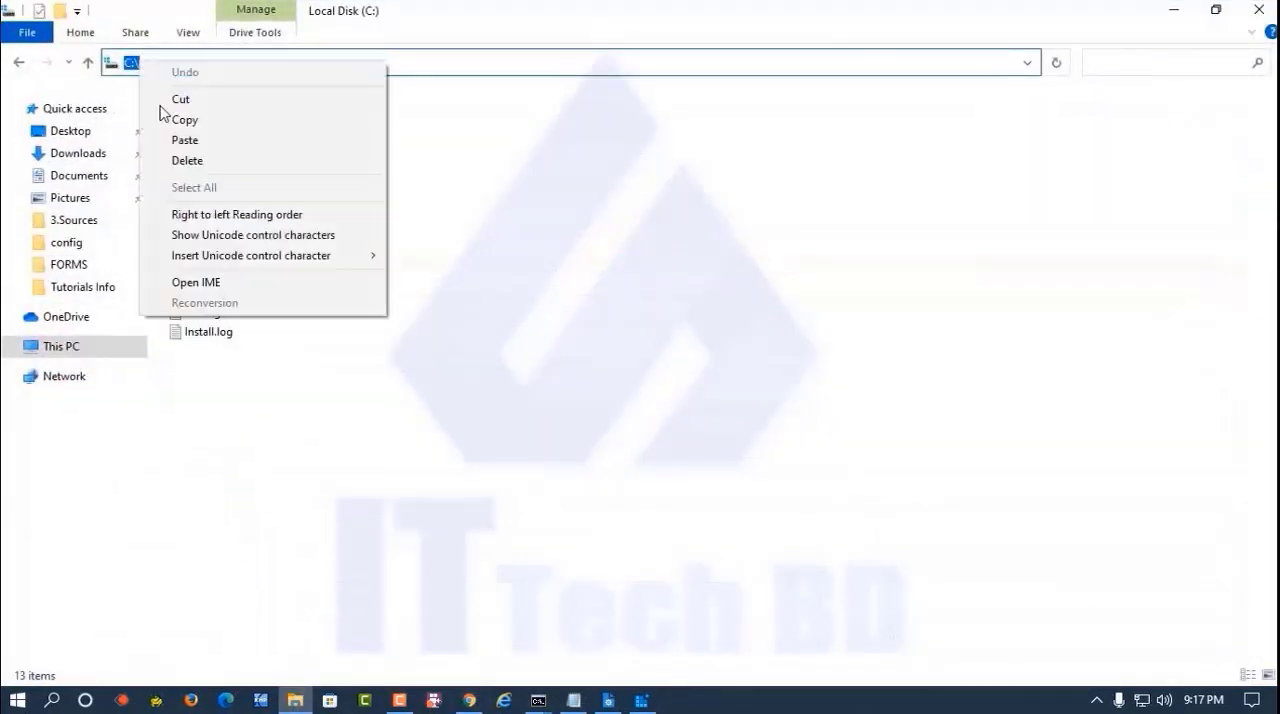
click(200, 140)
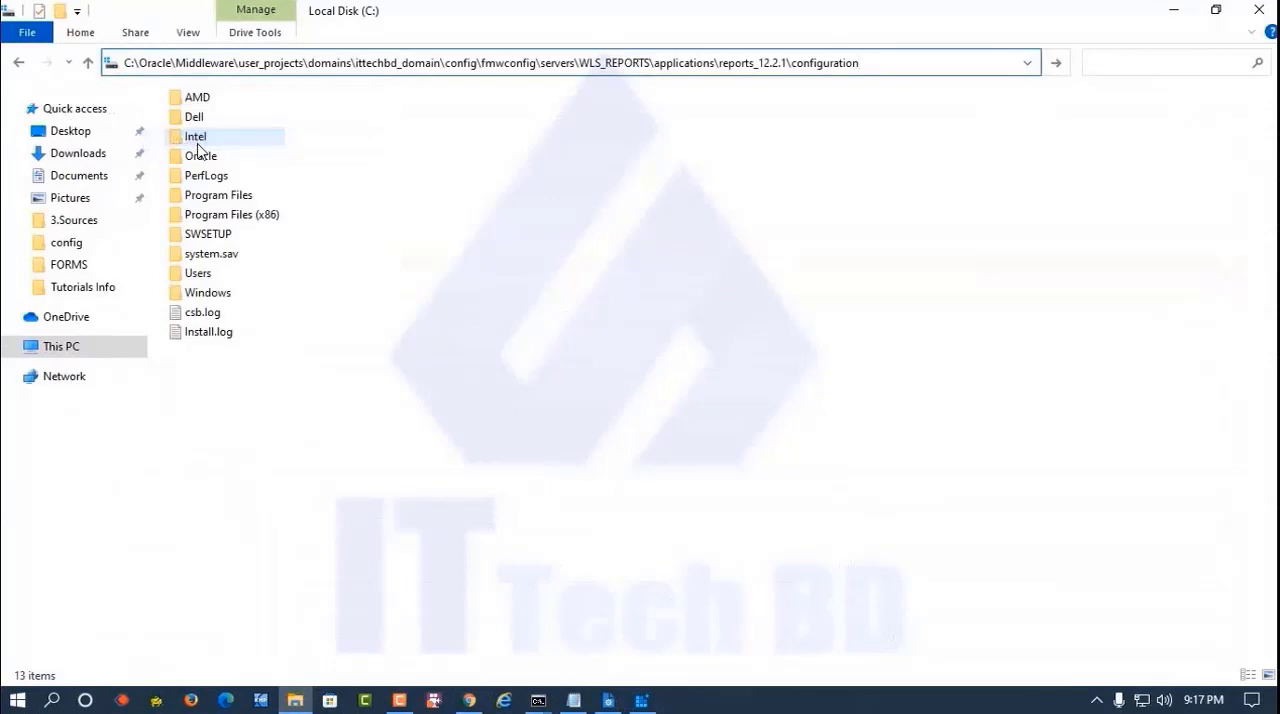
key(Return)
click(270, 68)
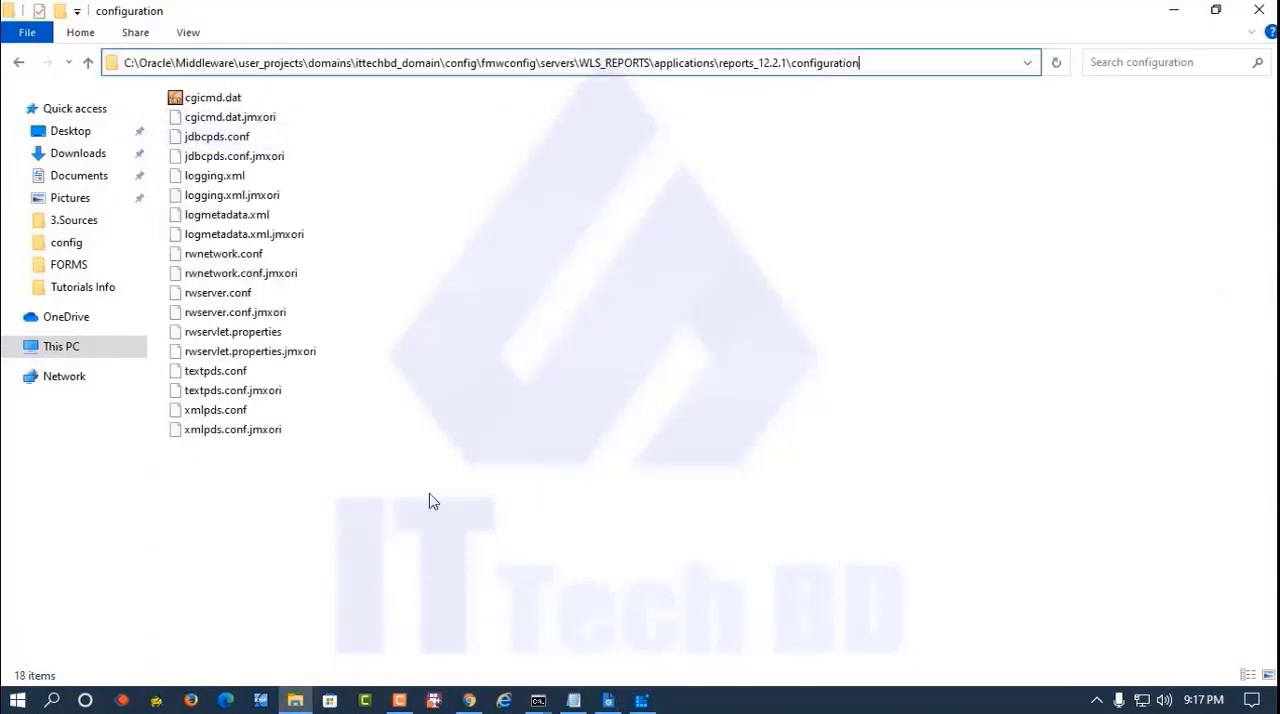
- Check in the notes which file to edit, and open rwserver.conf from the configuration folder with Notepad
click(578, 700)
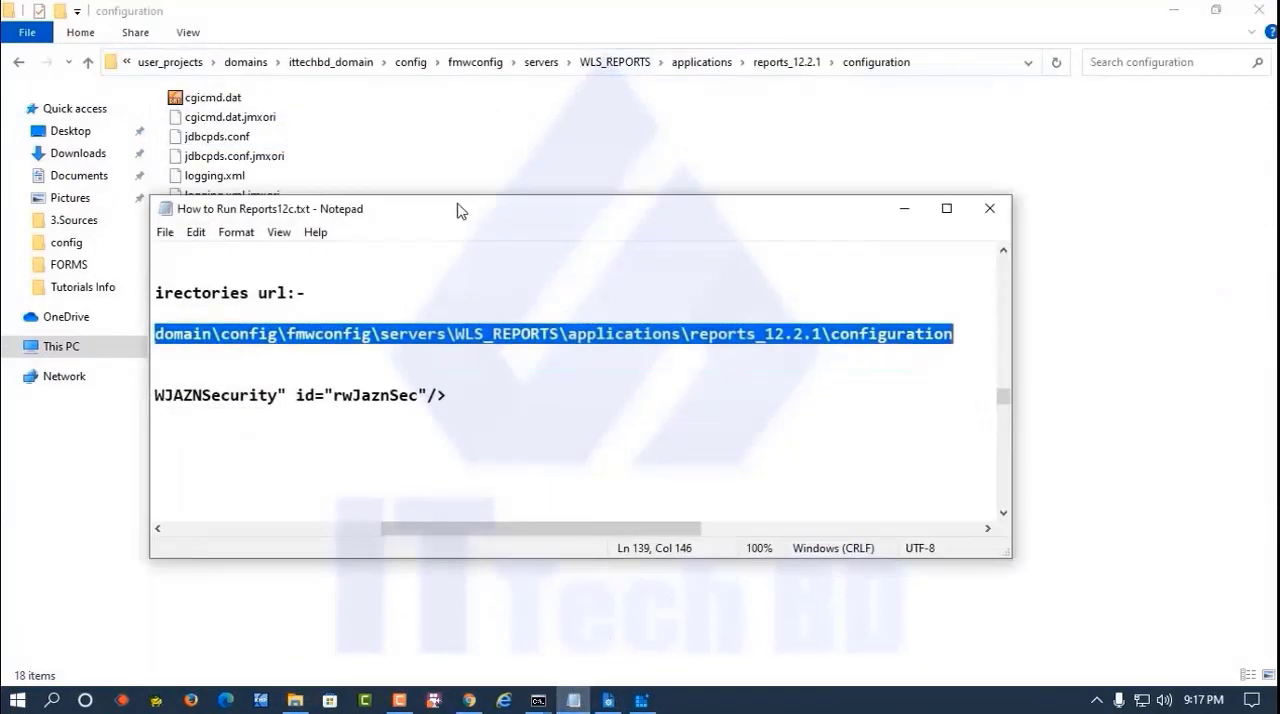
drag(457, 209, 700, 207)
drag(669, 531, 390, 531)
click(462, 395)
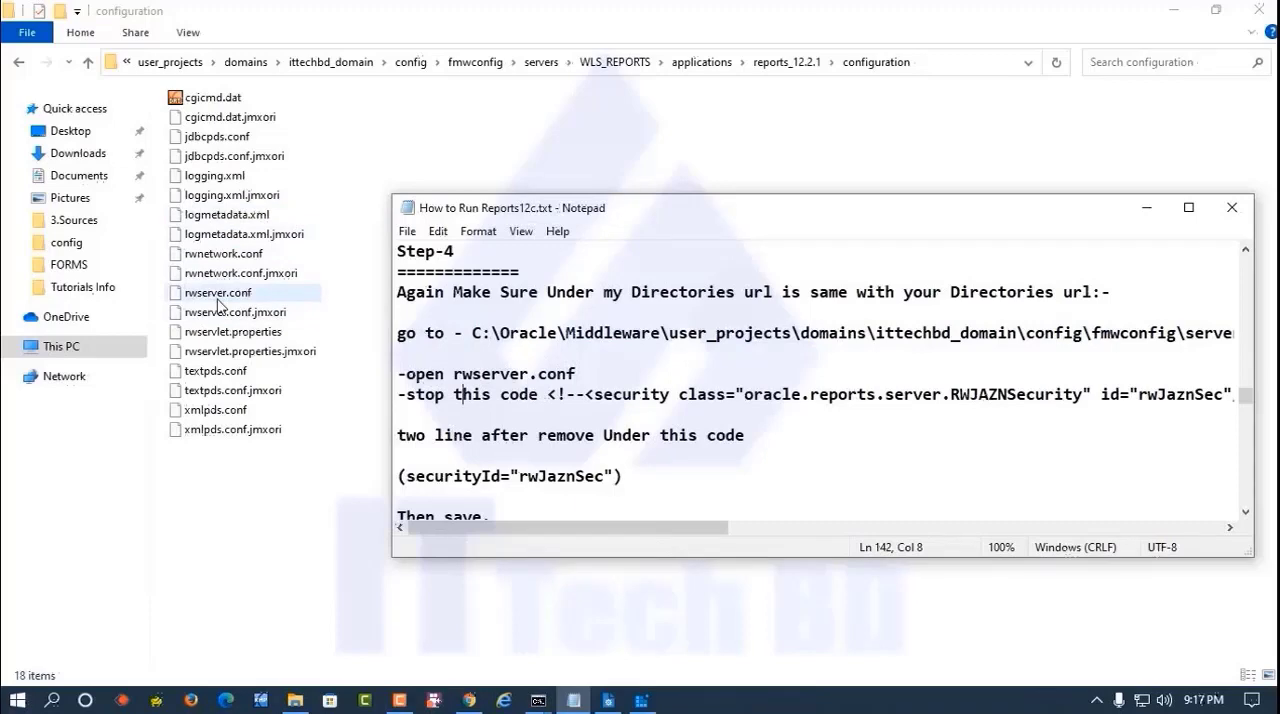
click(218, 300)
right_click(218, 297)
click(280, 314)
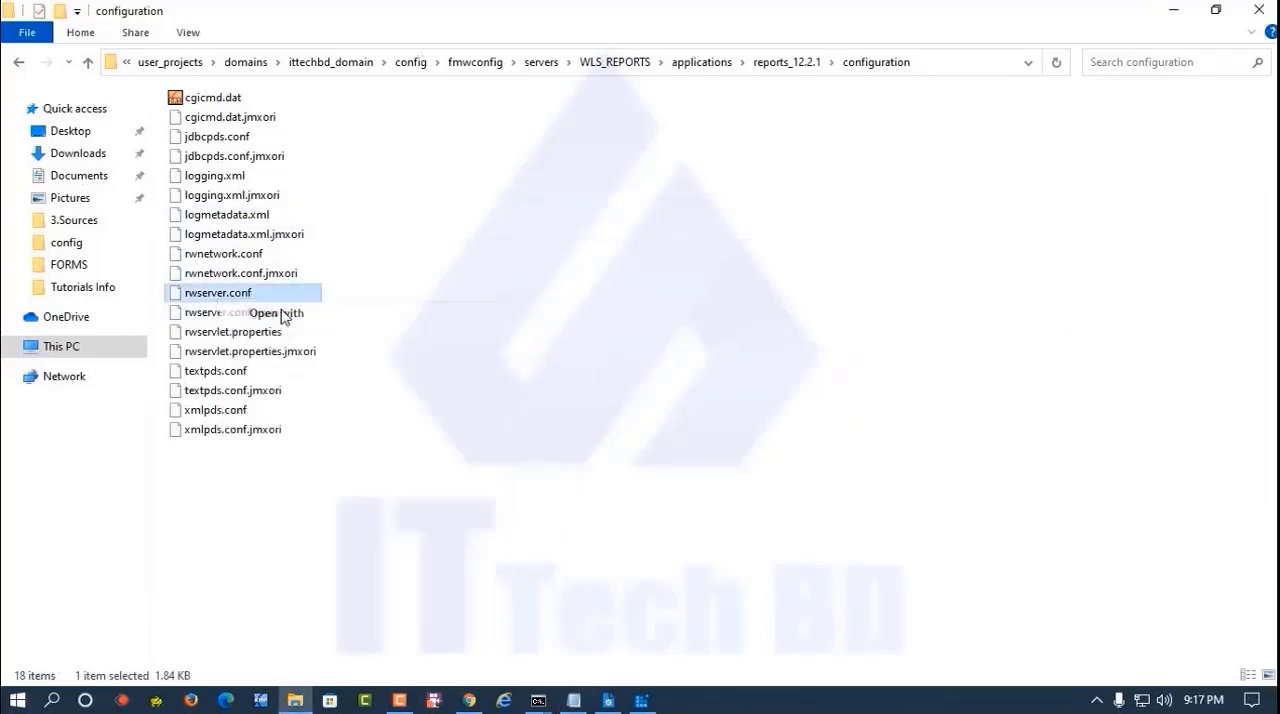
click(566, 258)
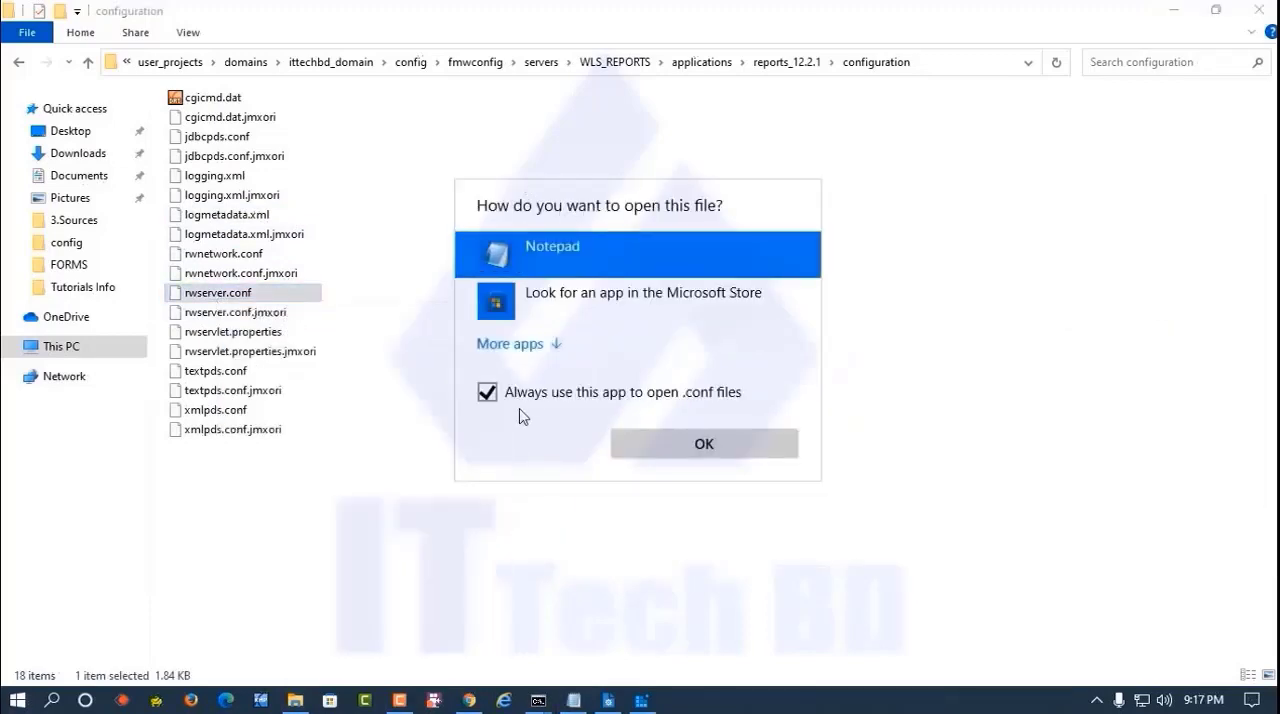
click(487, 392)
click(690, 441)
- Bring the notes back up, read Step-4's rwserver.conf editing instructions, and arrange the notes so the security line in rwserver.conf stays visible
click(575, 700)
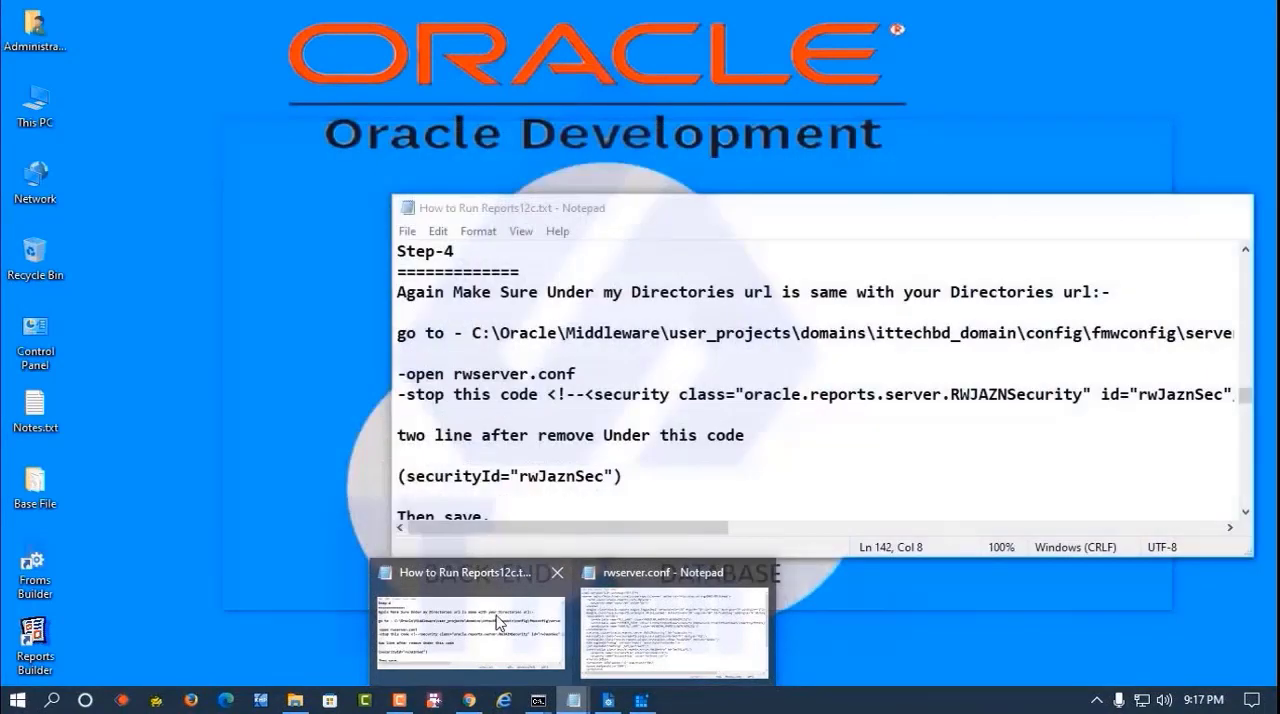
click(497, 622)
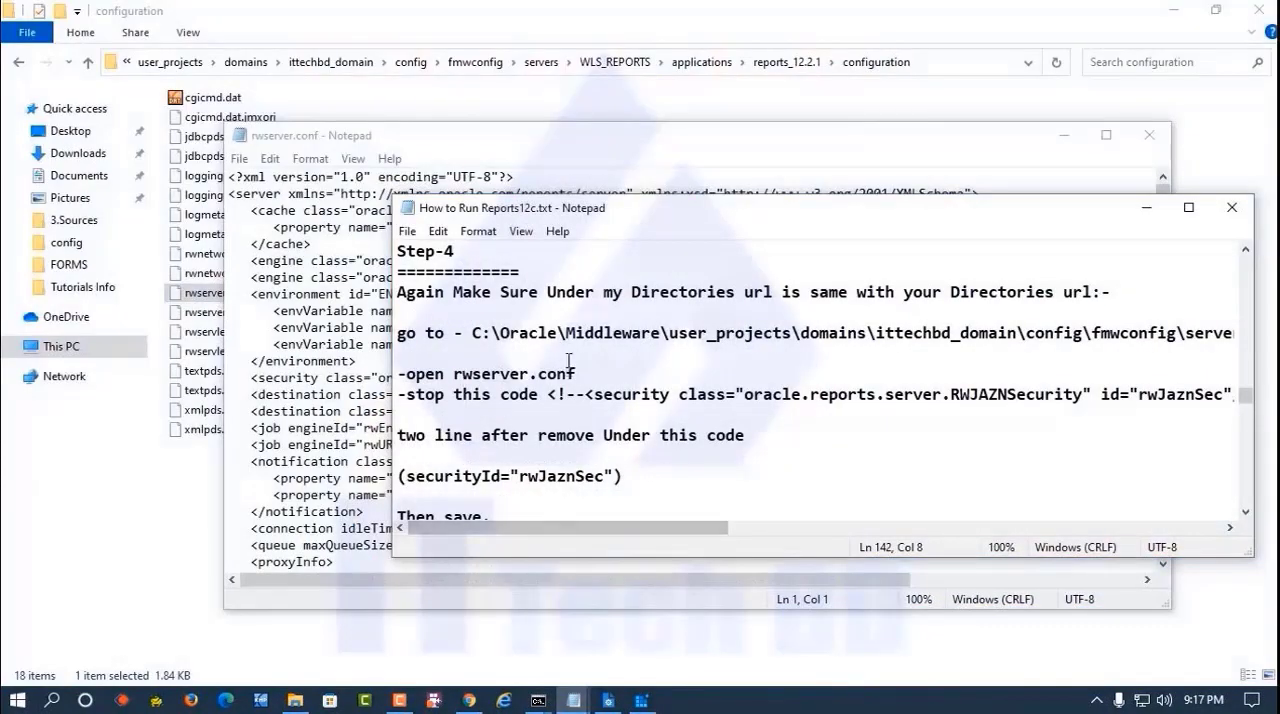
scroll(557, 370, down, 1)
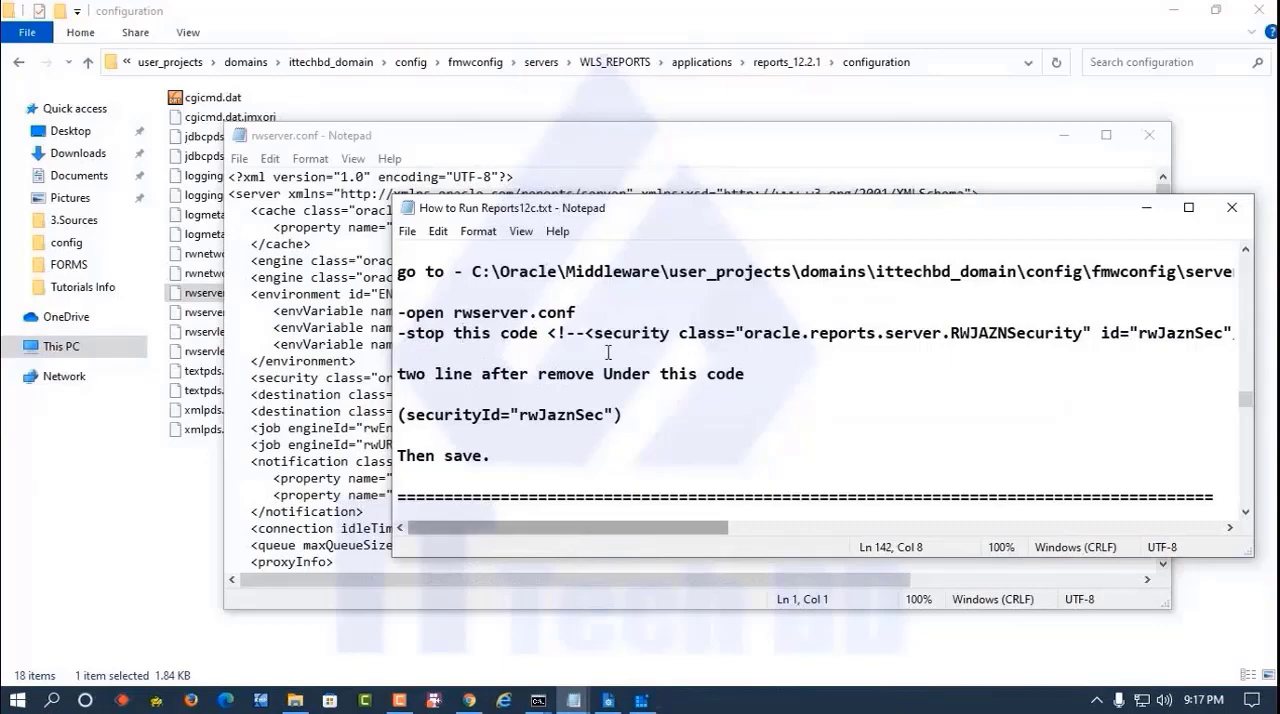
drag(622, 216, 417, 447)
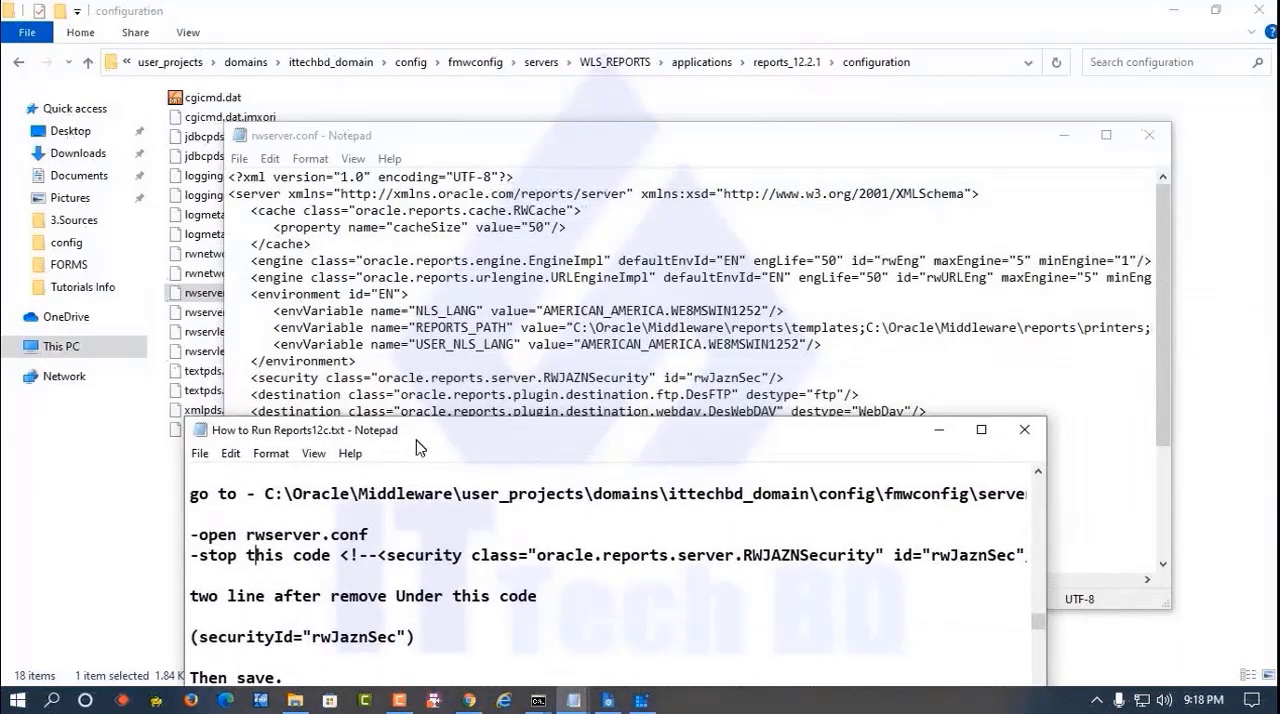
scroll(443, 335, down, 1)
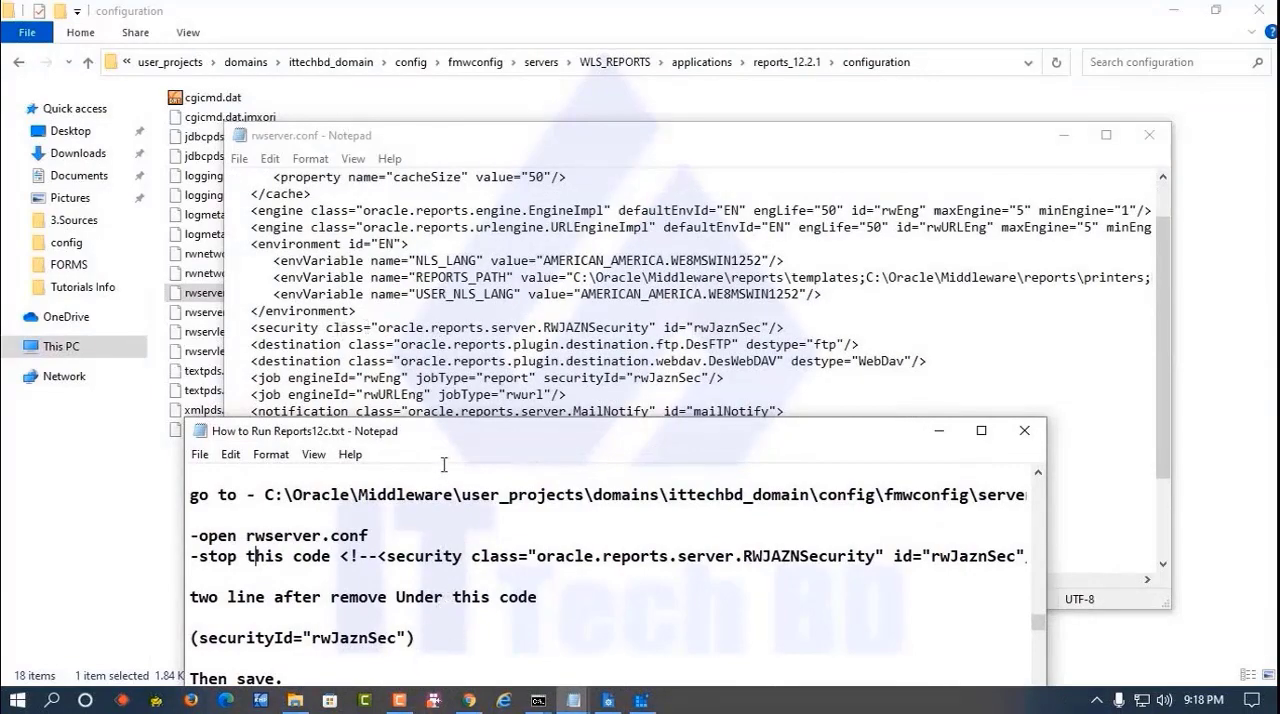
drag(449, 440, 378, 249)
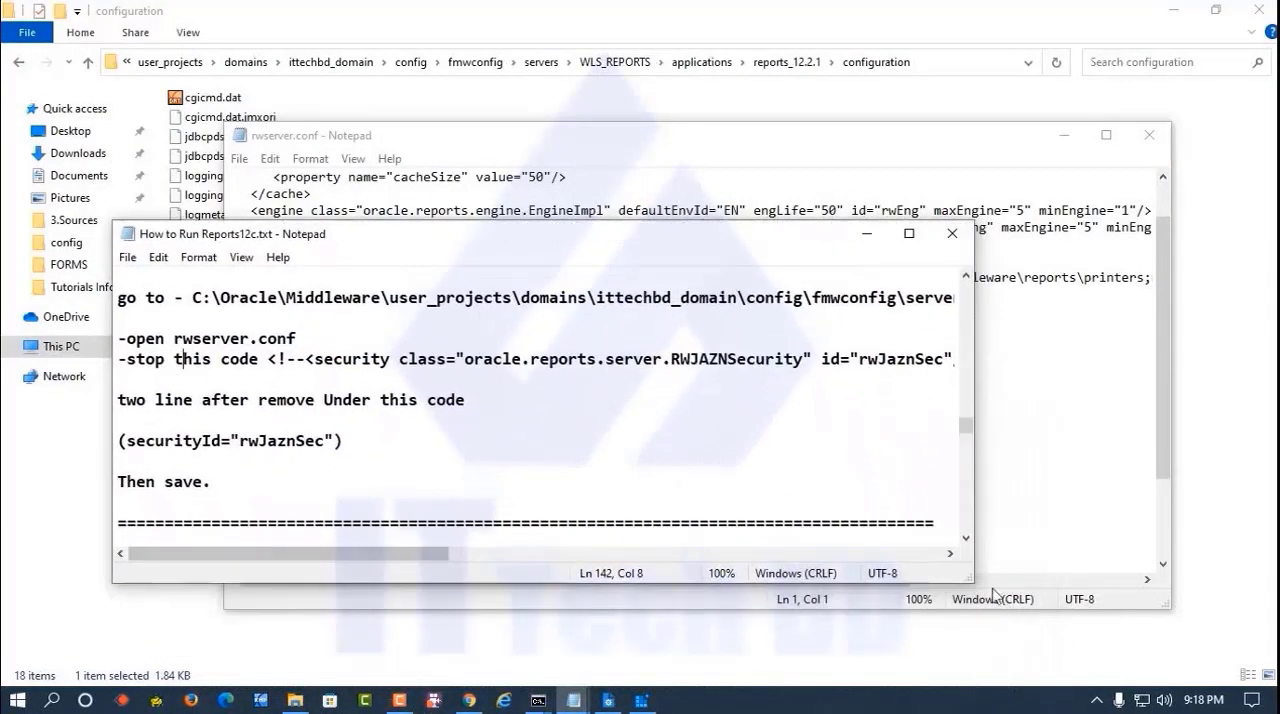
drag(972, 580, 1102, 600)
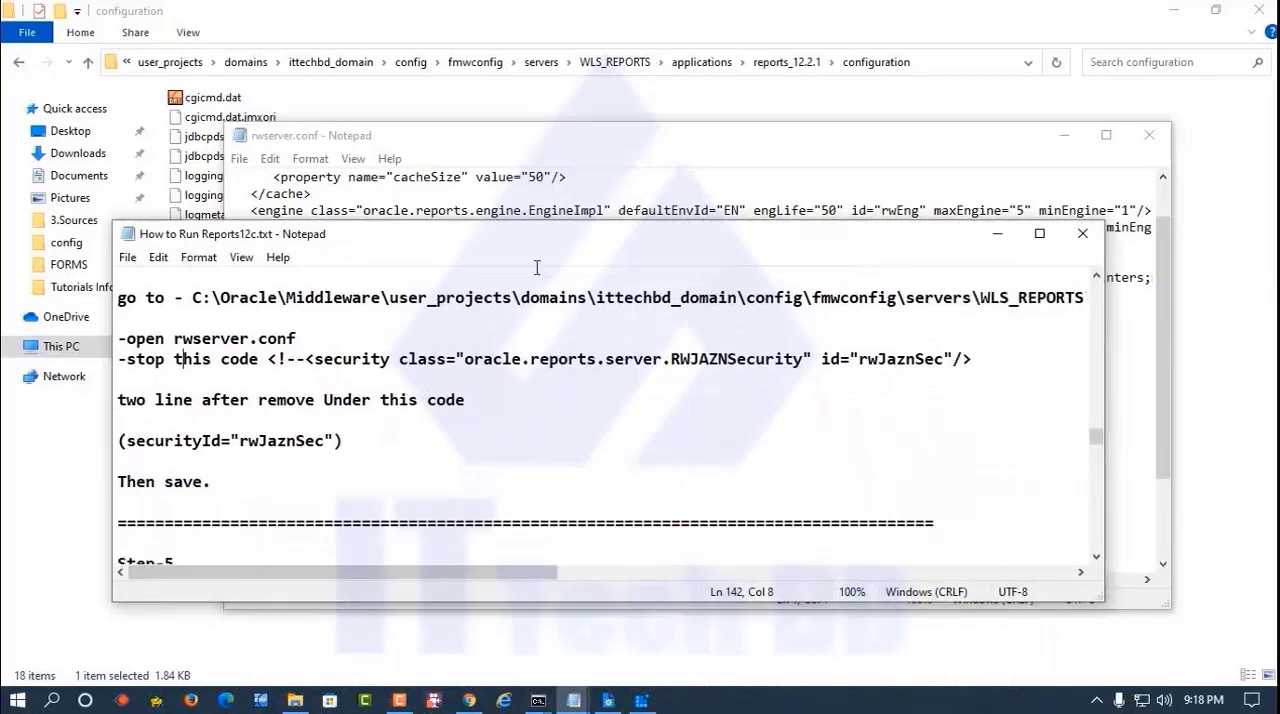
drag(523, 237, 582, 403)
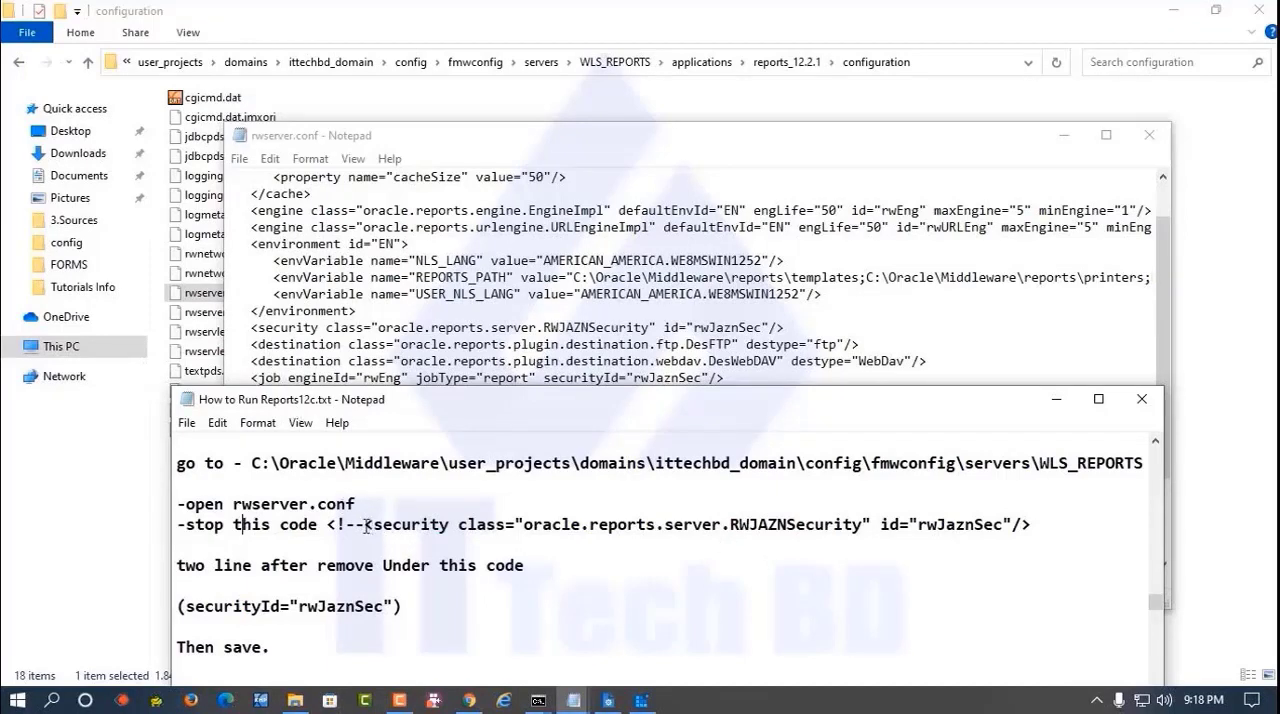
- Comment out the RWJAZNSecurity line in rwserver.conf with <!-- copied from the notes and a closing -->, adding a blank line above it
drag(364, 524, 328, 524)
key(ctrl+c)
right_click(331, 524)
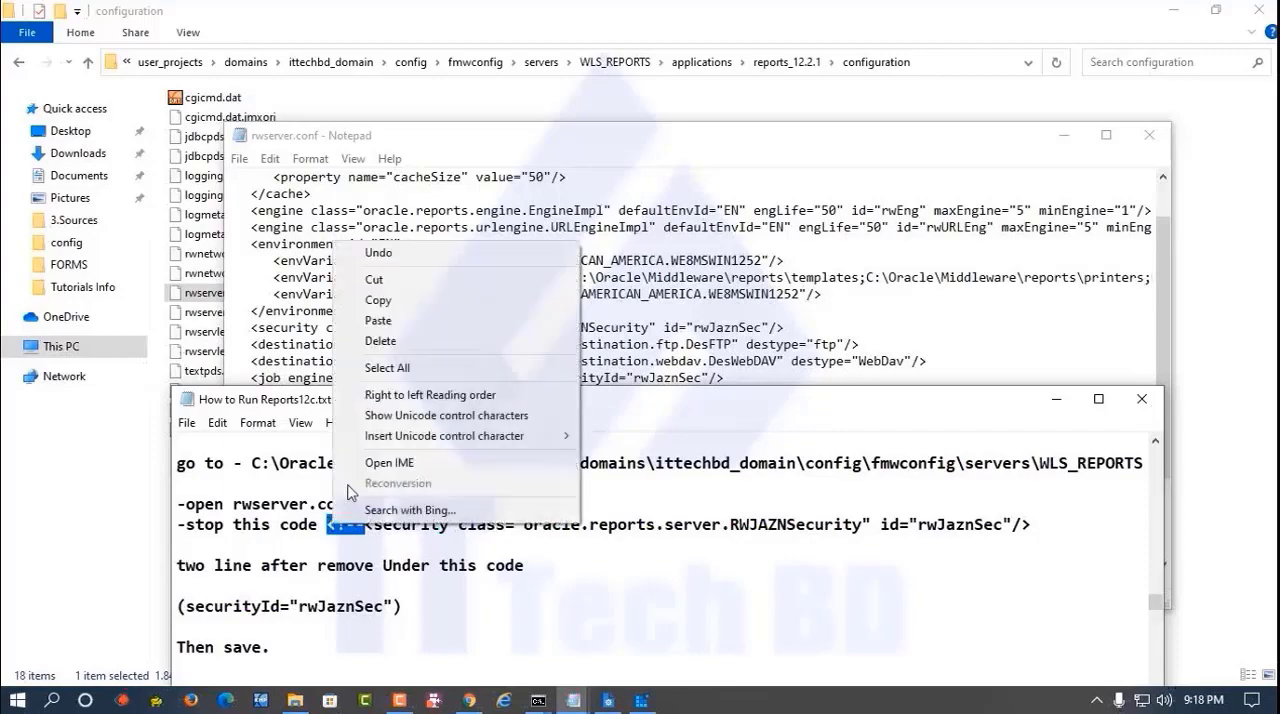
click(386, 303)
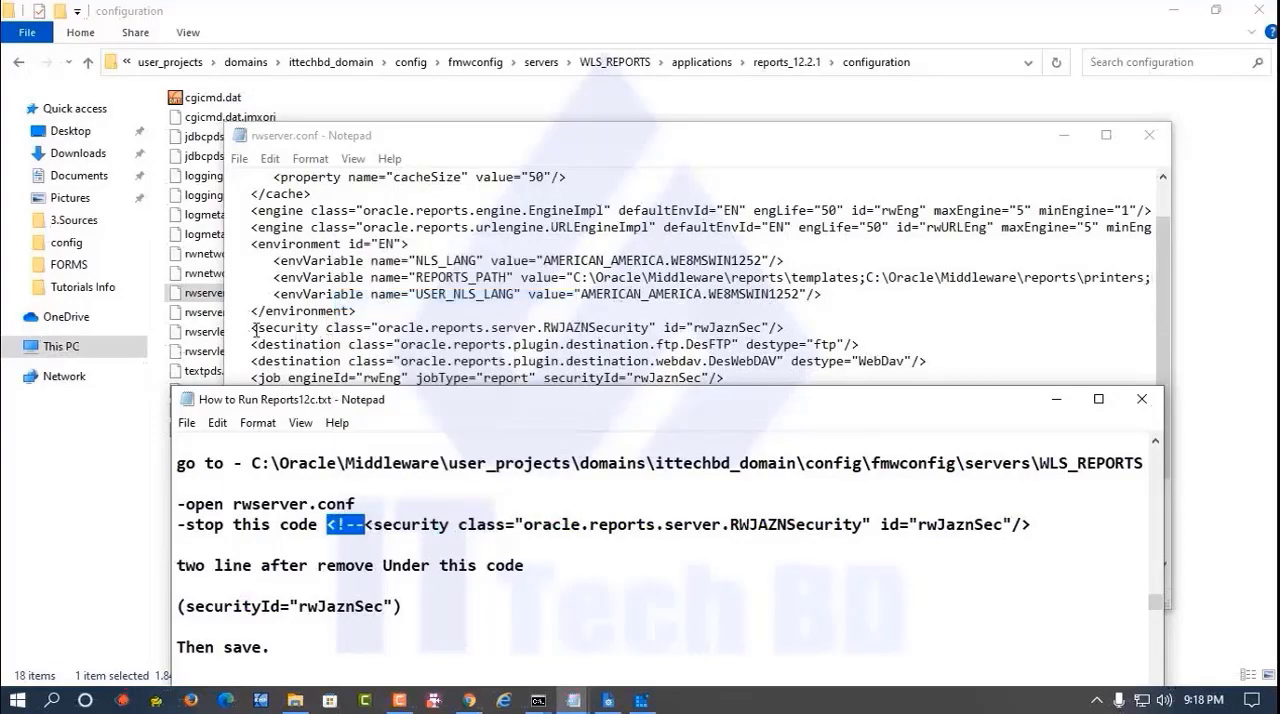
click(380, 312)
key(Return)
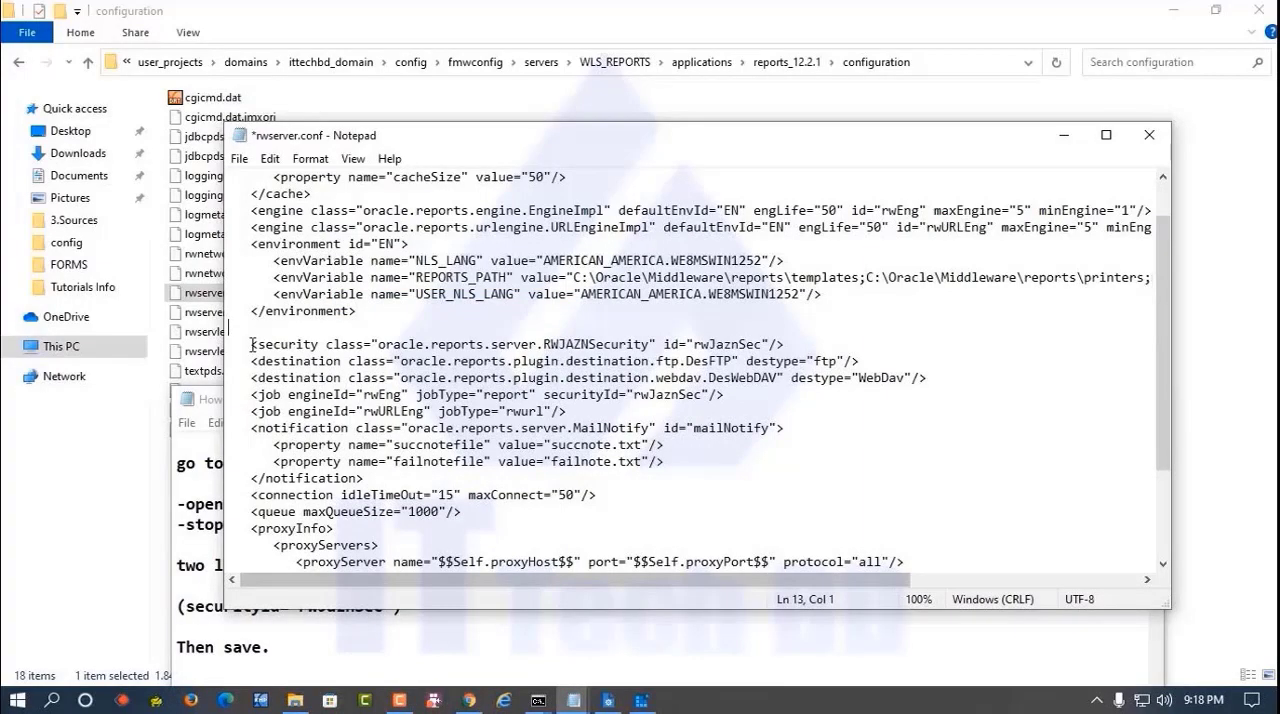
right_click(252, 344)
click(310, 428)
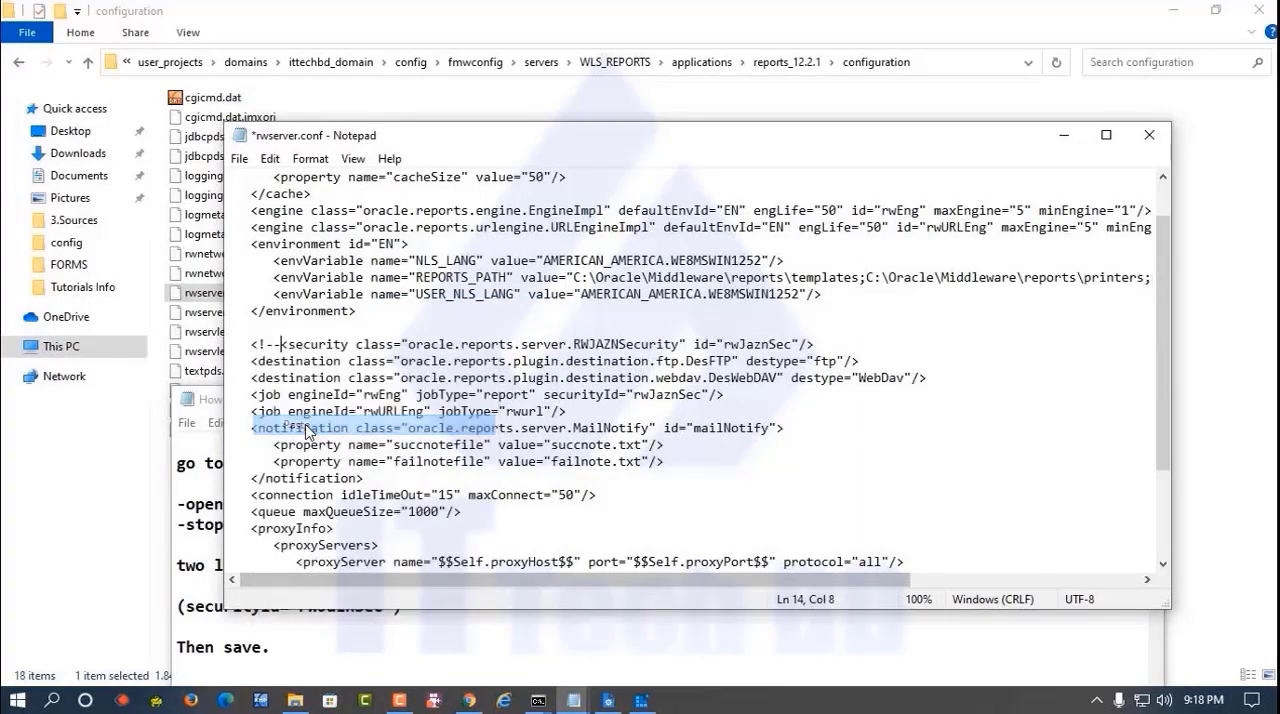
click(826, 344)
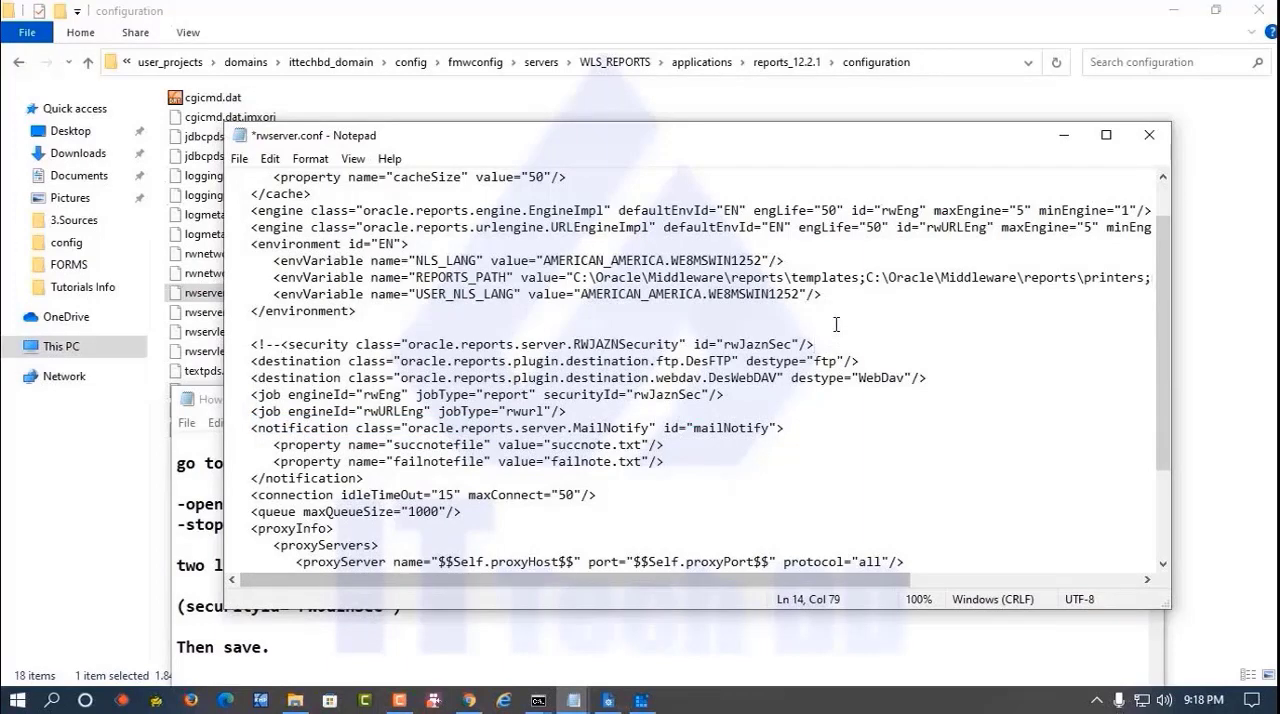
text(--)
text(>)
- Add the closing --> to the security line in Step-4 of the How to Run Reports12c.txt notes and save them
click(573, 700)
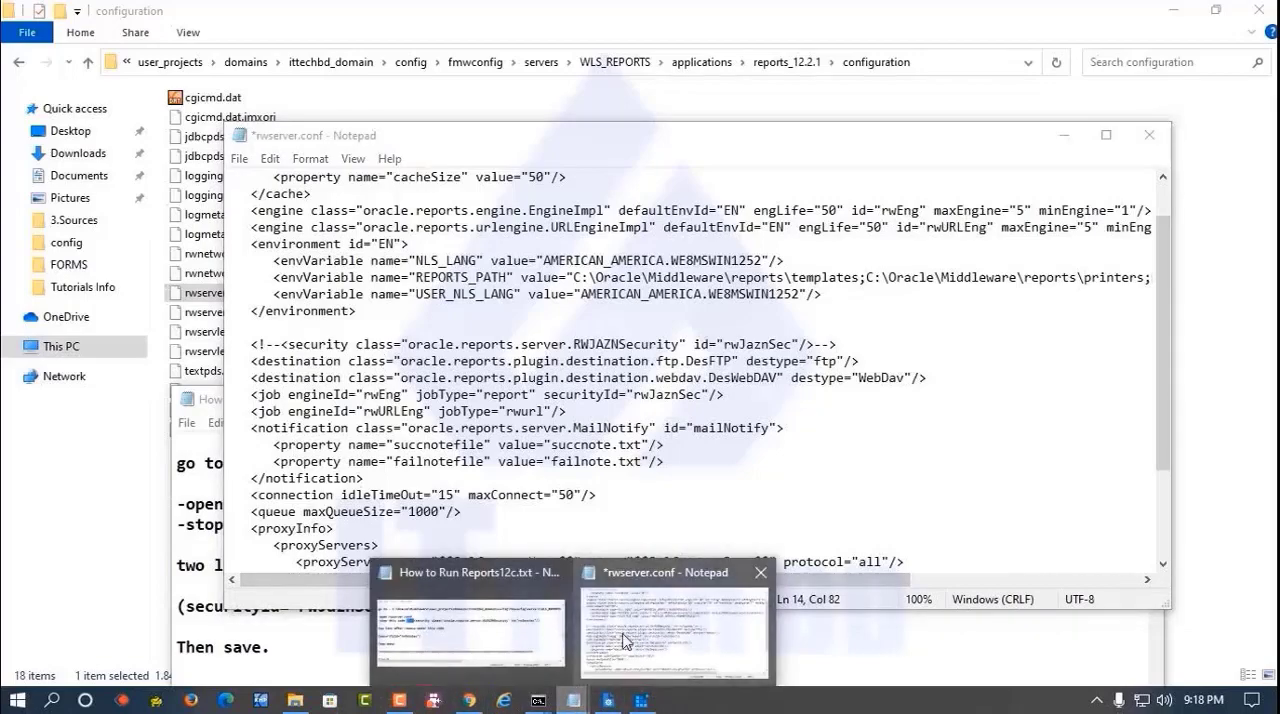
click(470, 625)
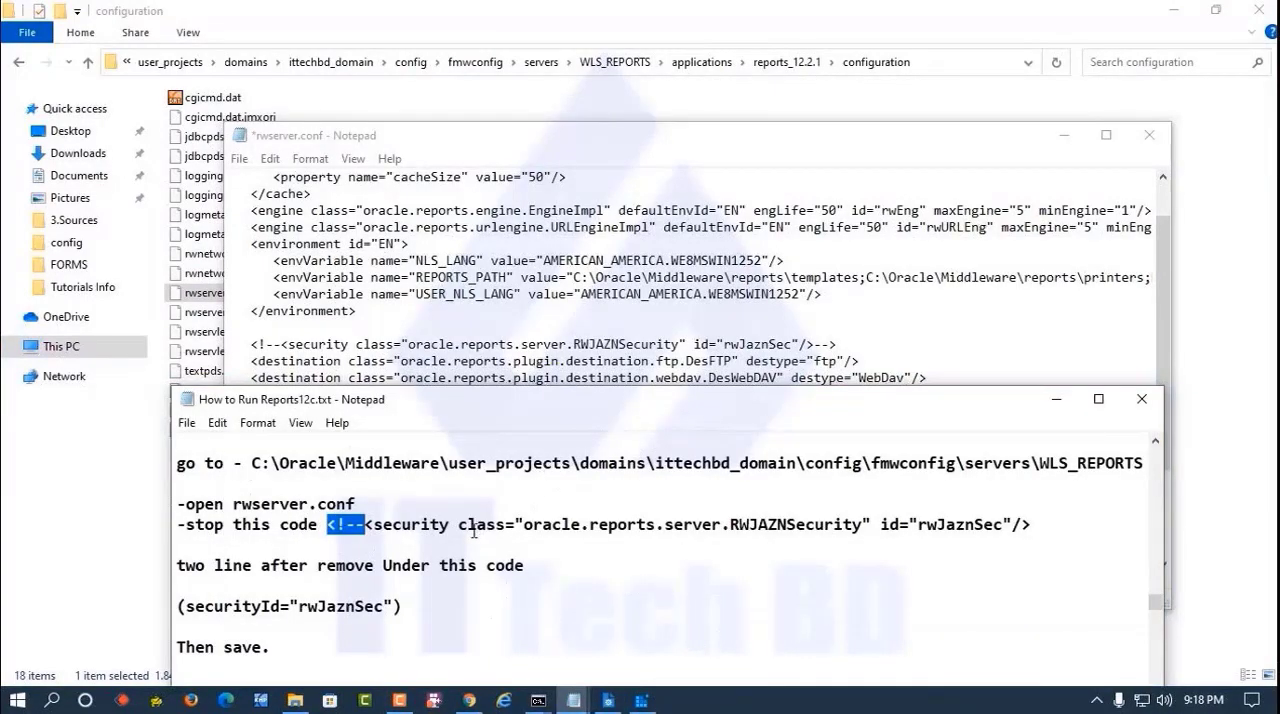
click(474, 531)
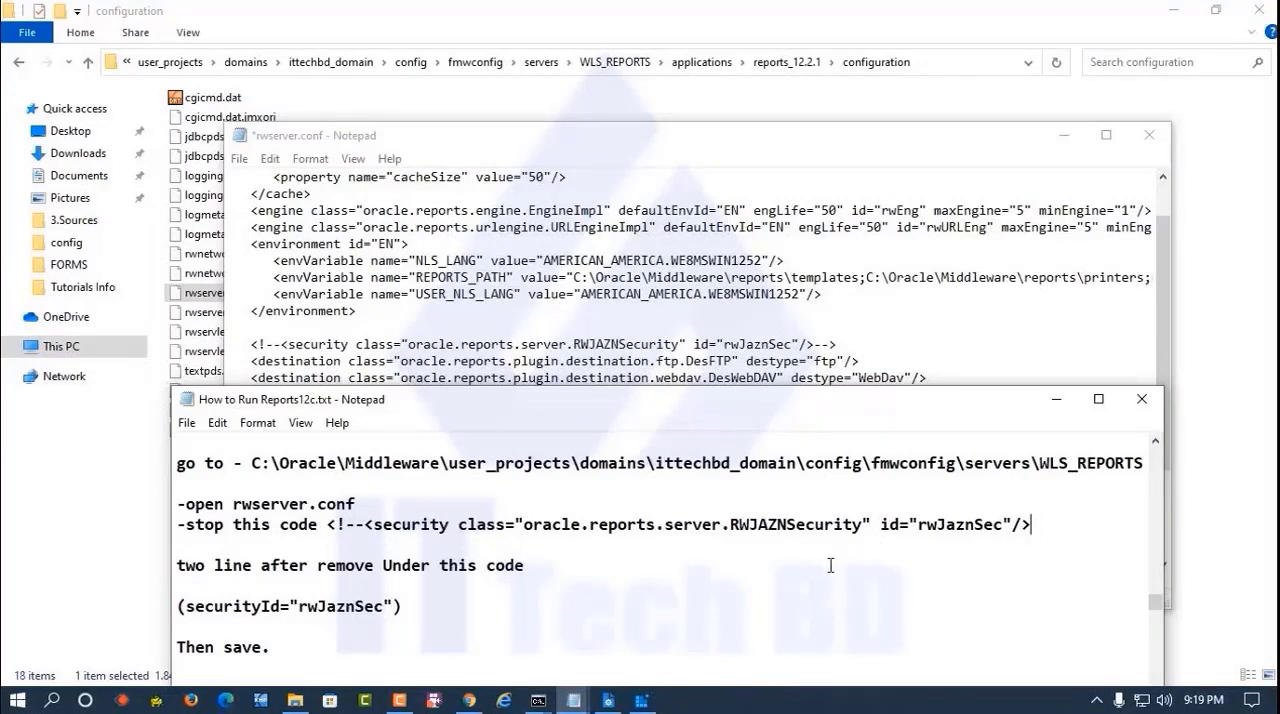
text(--)
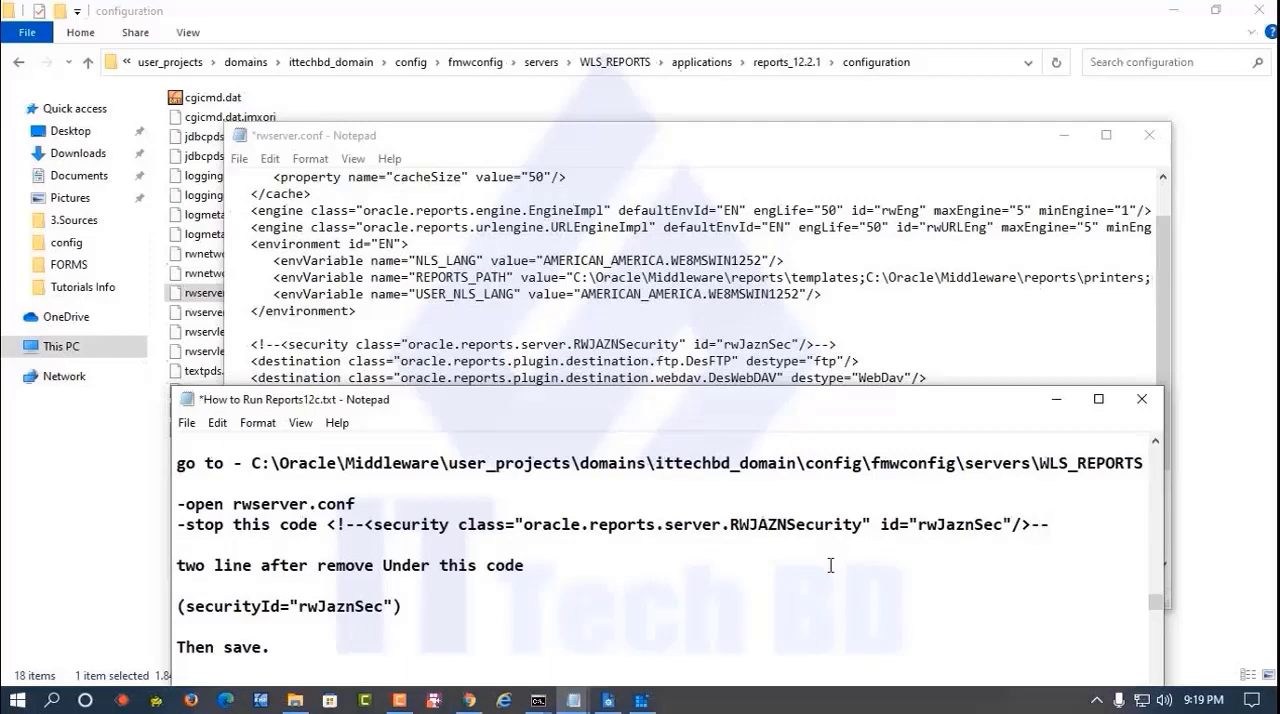
text(>)
key(ctrl+s)
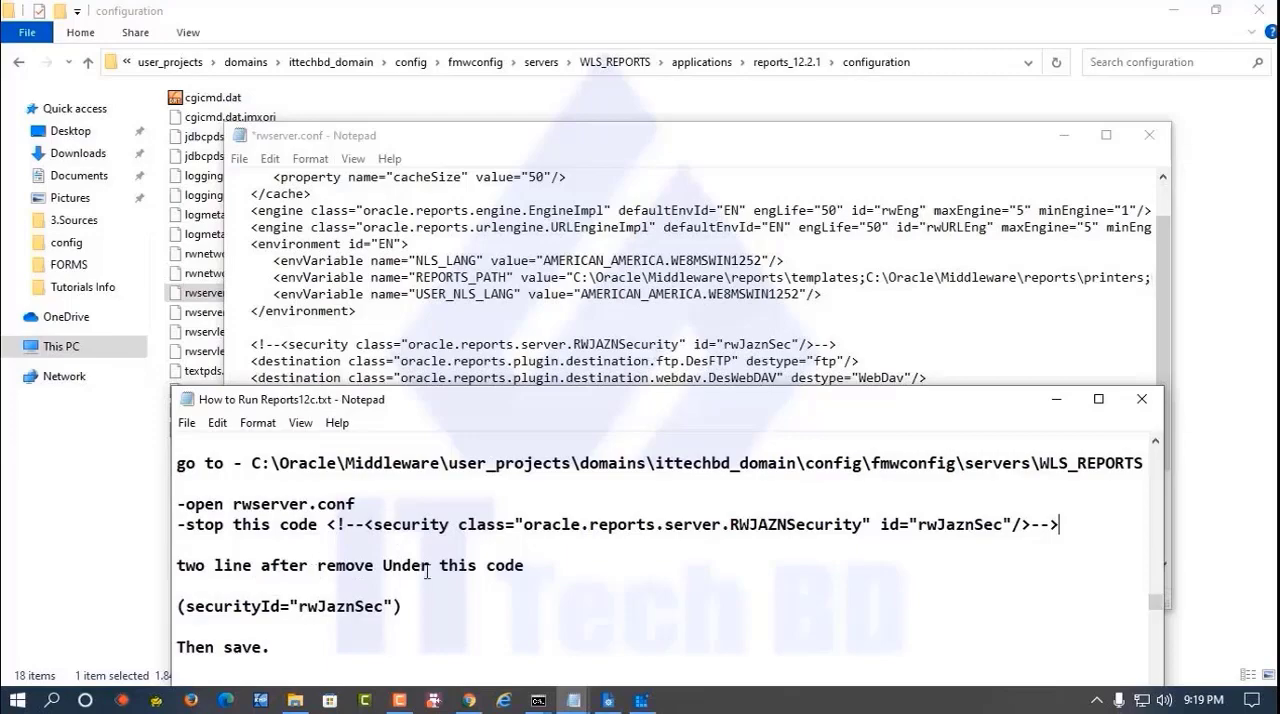
- Following the notes' next instruction, remove securityId="rwJaznSec" from the rwEng job line in rwserver.conf
scroll(427, 570, down, 1)
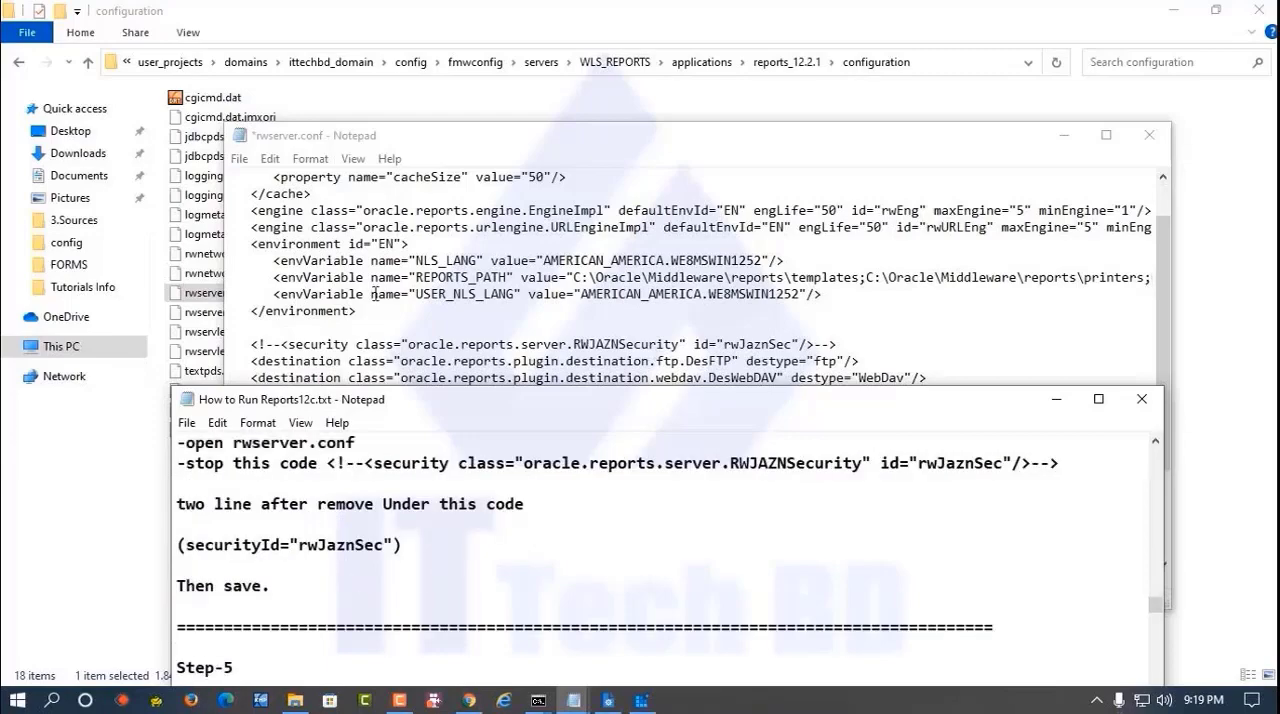
scroll(374, 294, down, 1)
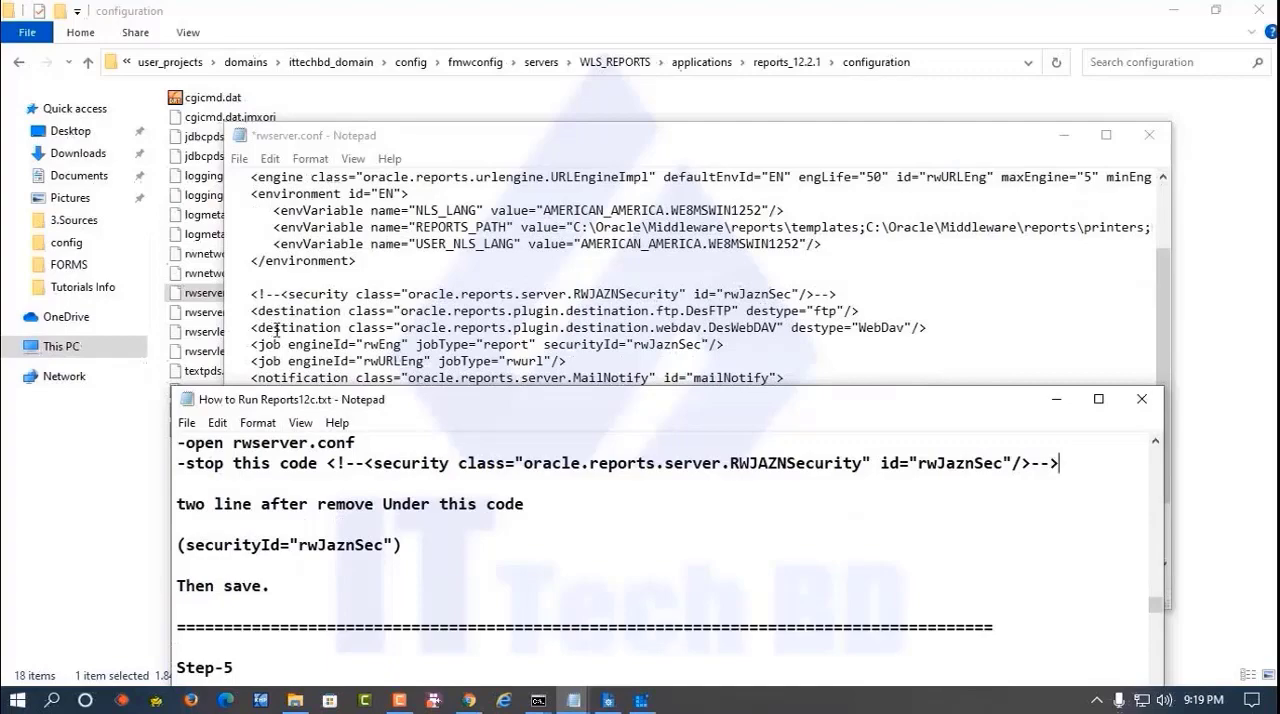
click(568, 348)
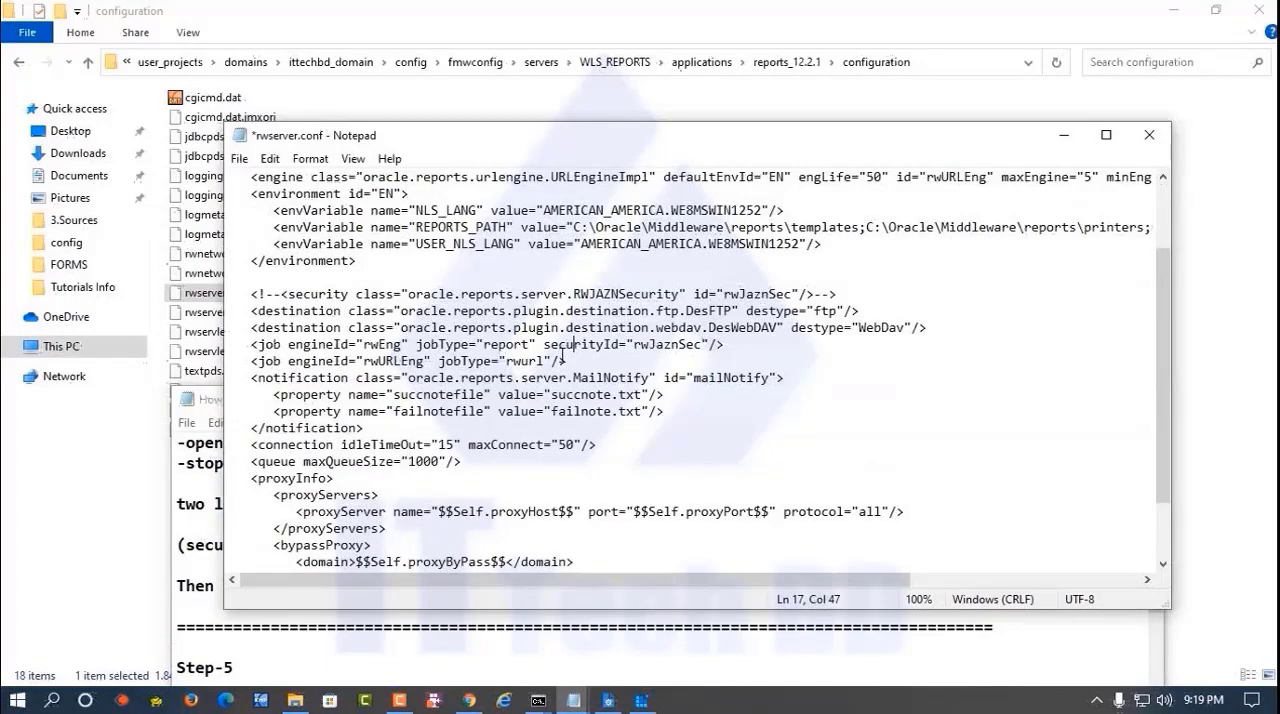
click(209, 400)
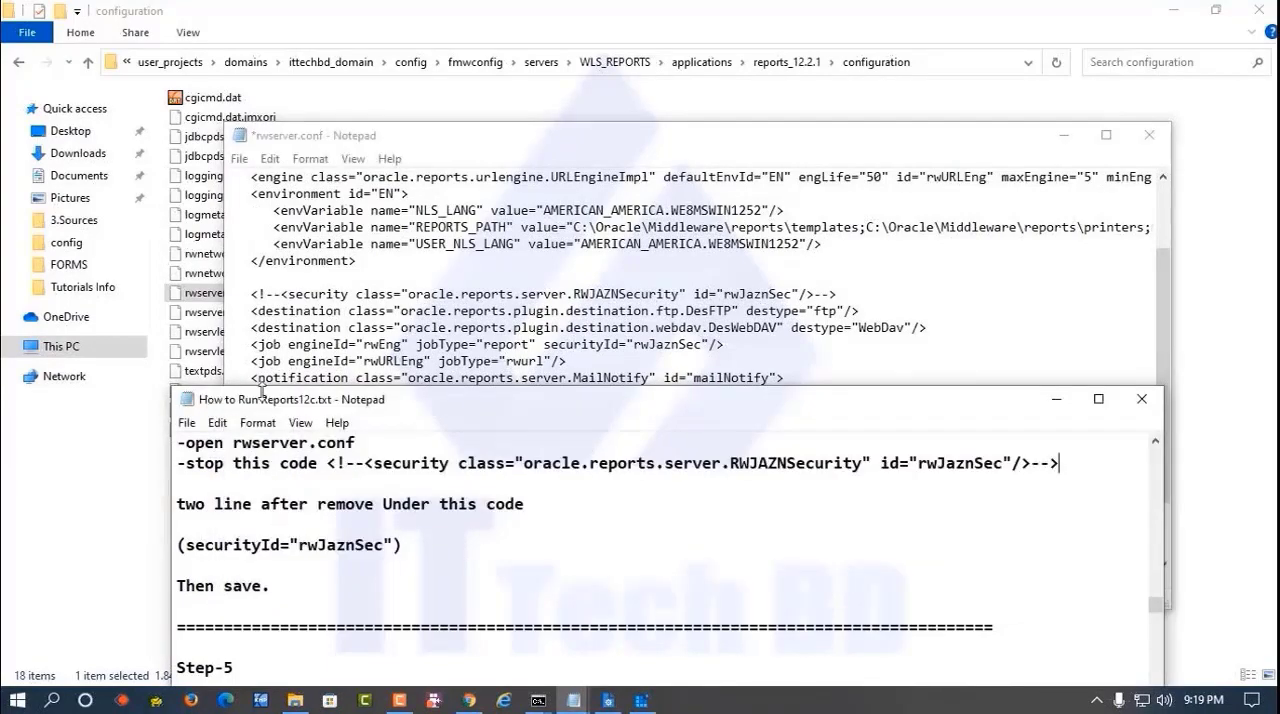
scroll(447, 348, down, 1)
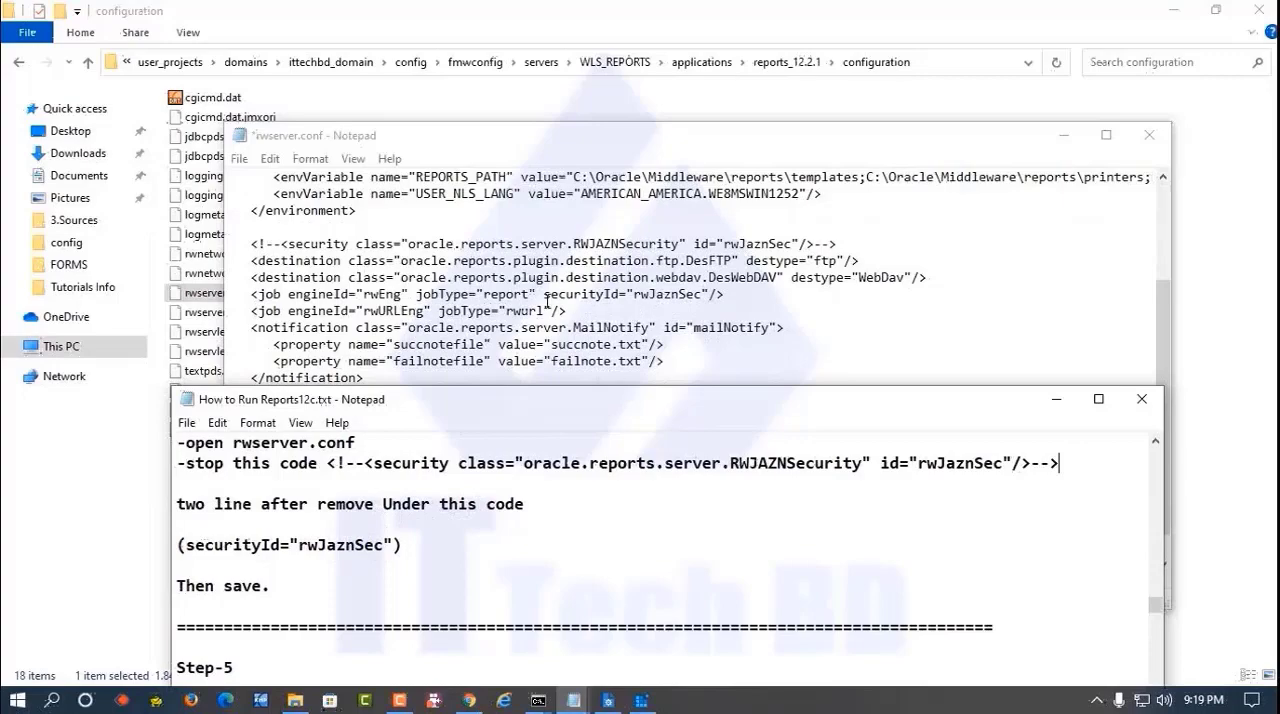
click(538, 295)
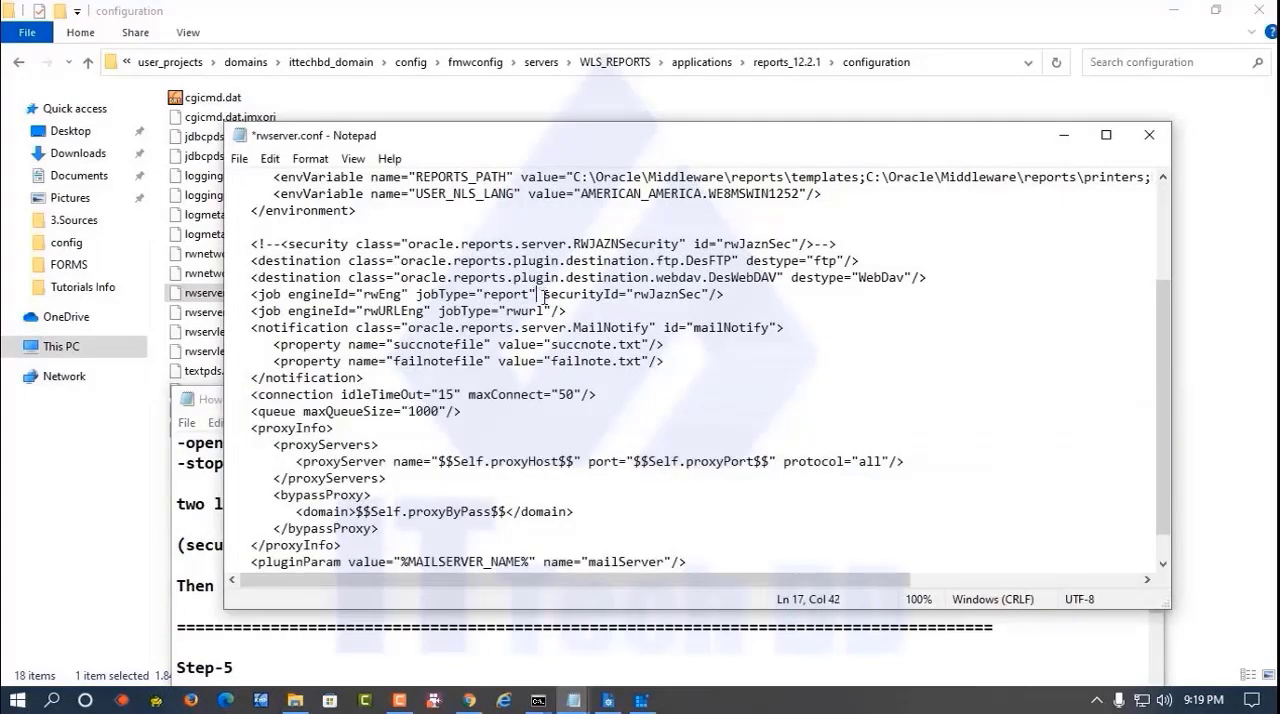
drag(538, 295, 710, 295)
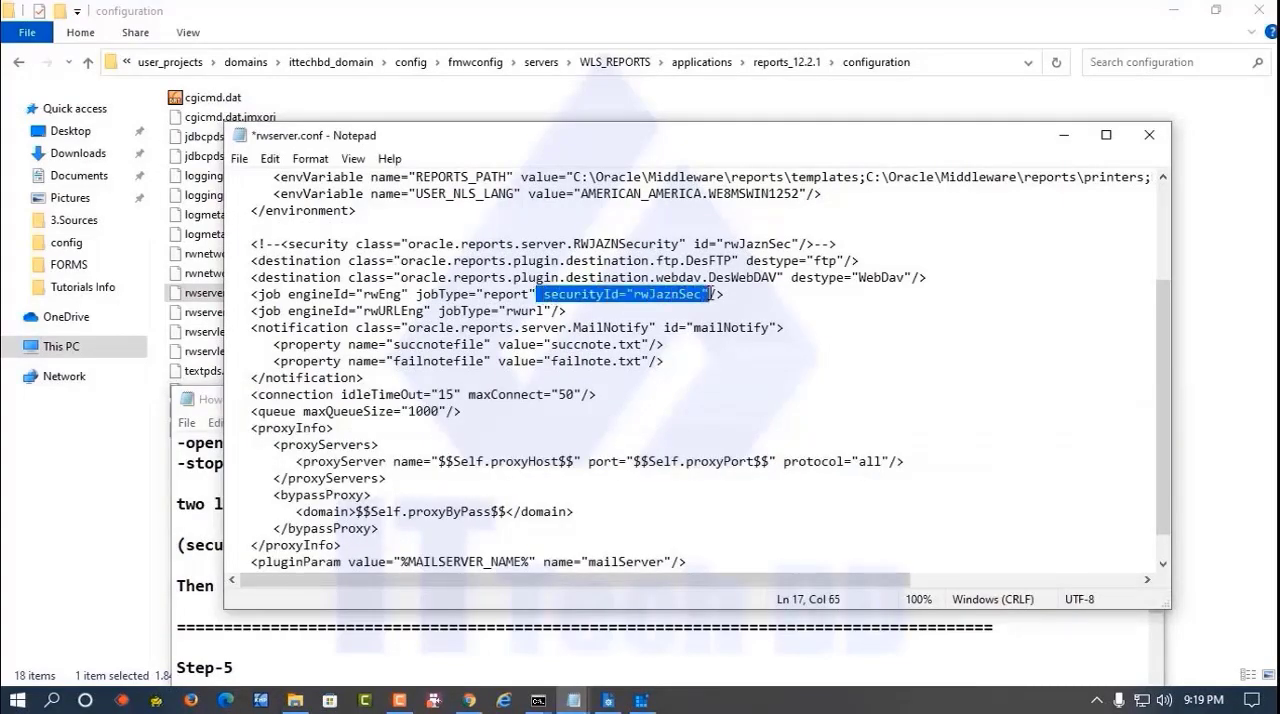
key(Delete)
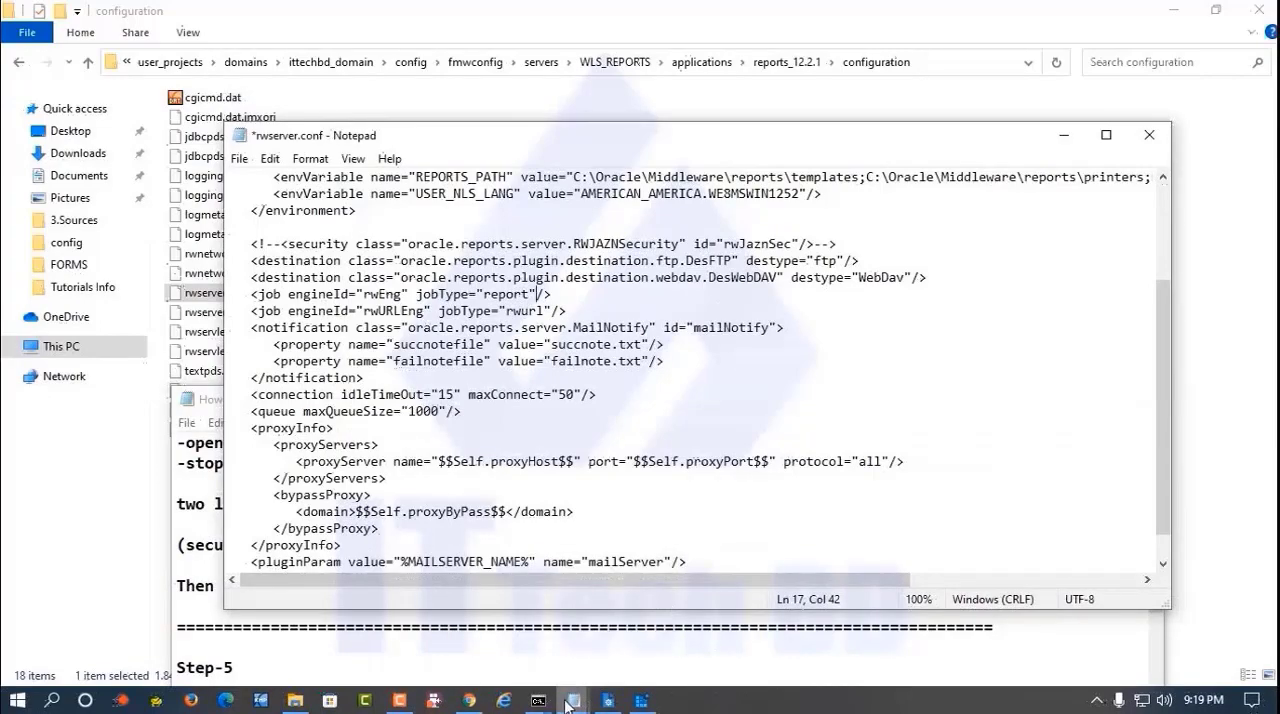
- Check the notes' closing instruction, minimize the notes, then save and close rwserver.conf
mouse_move(572, 700)
click(460, 590)
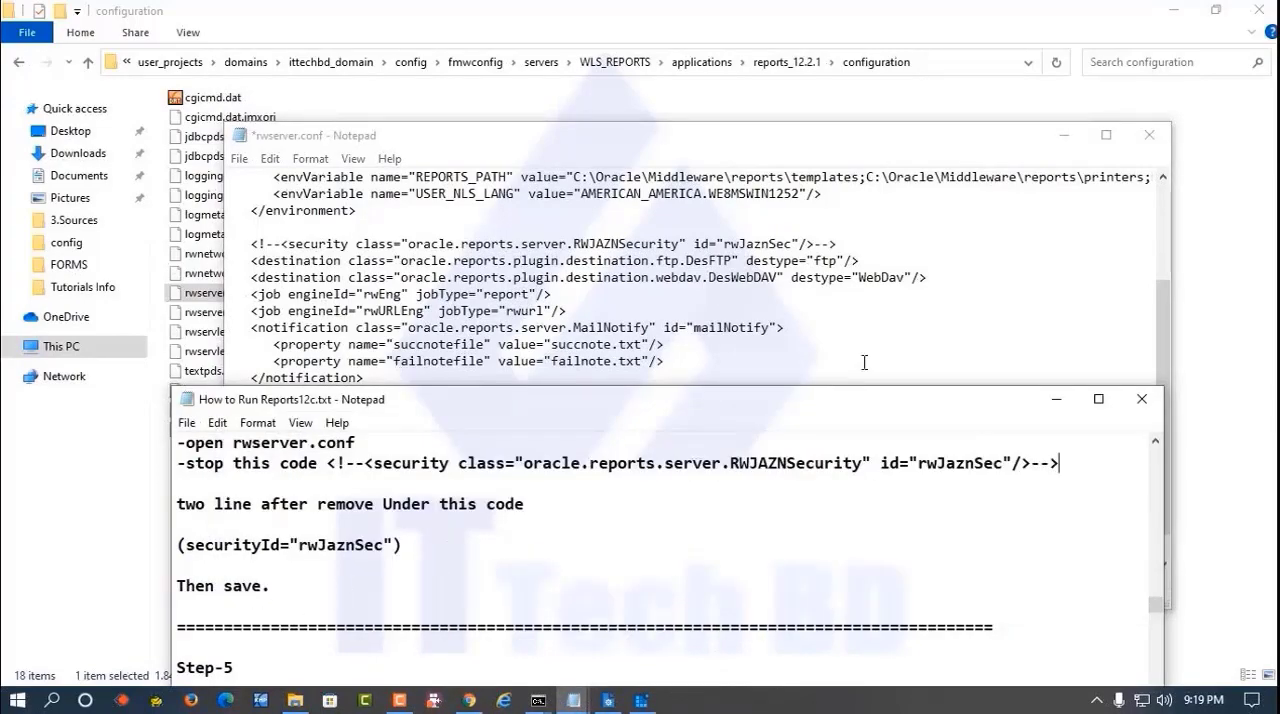
click(1055, 399)
click(243, 159)
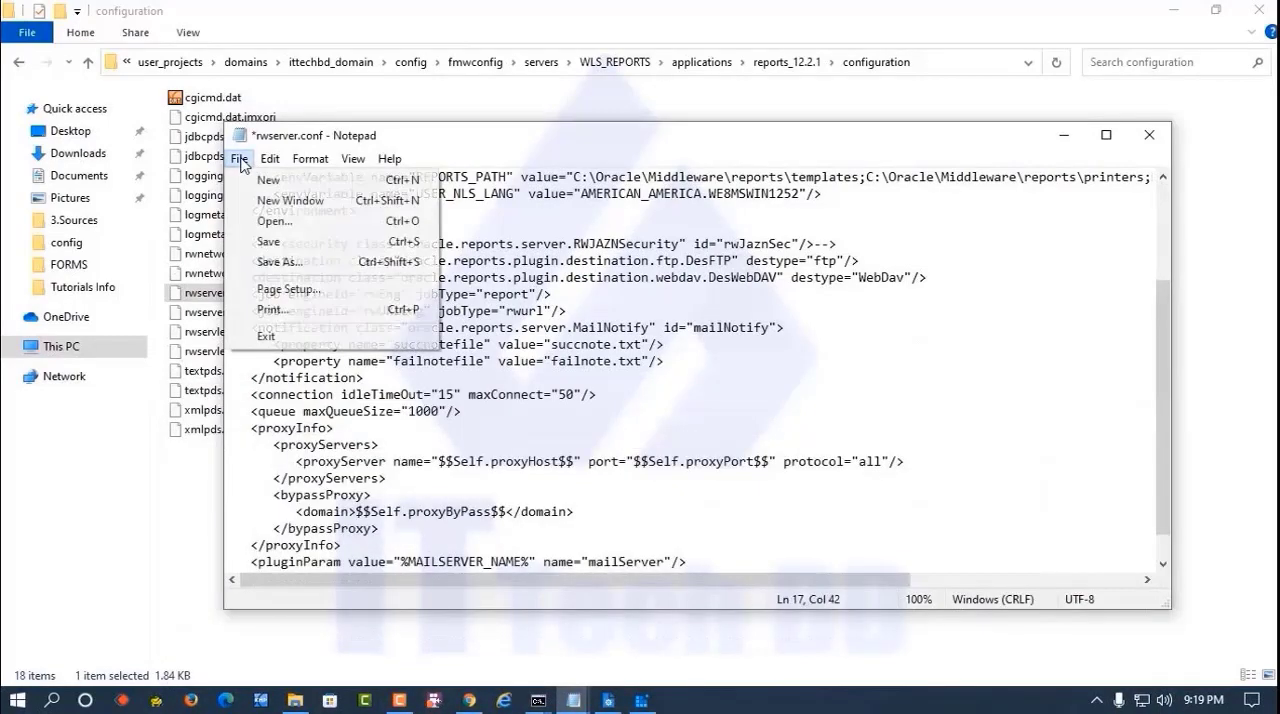
click(290, 243)
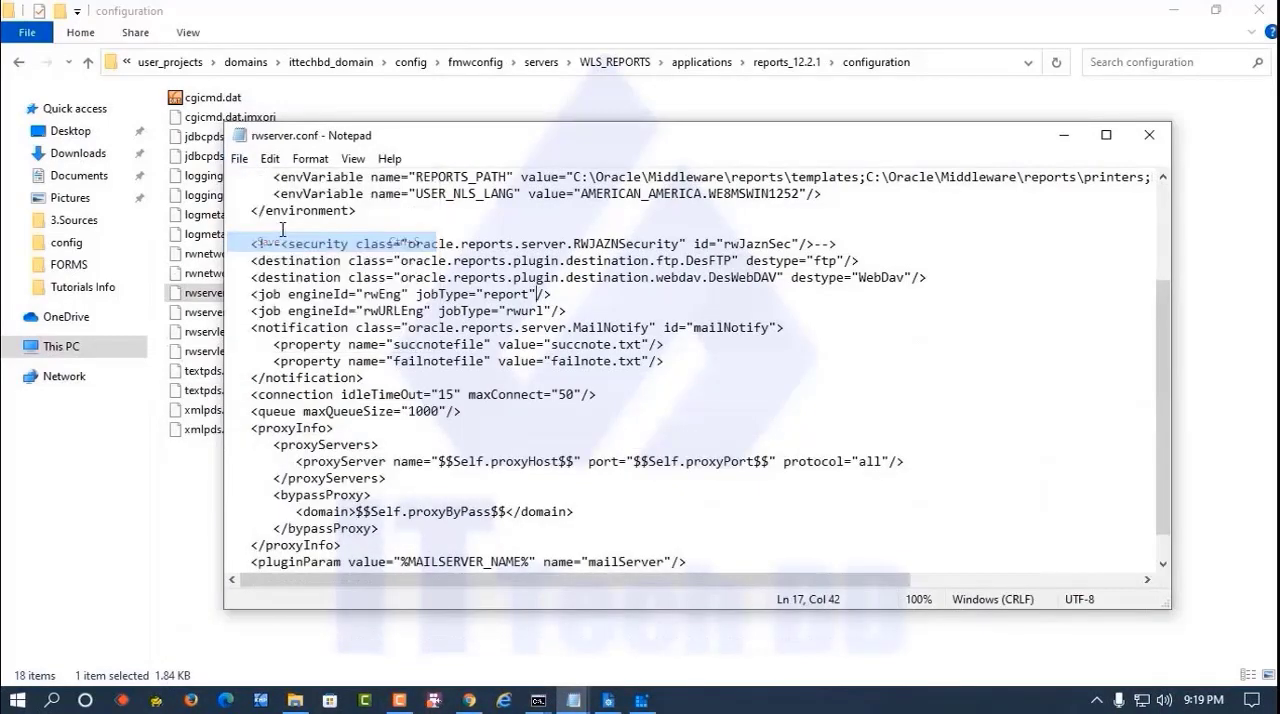
click(1149, 135)
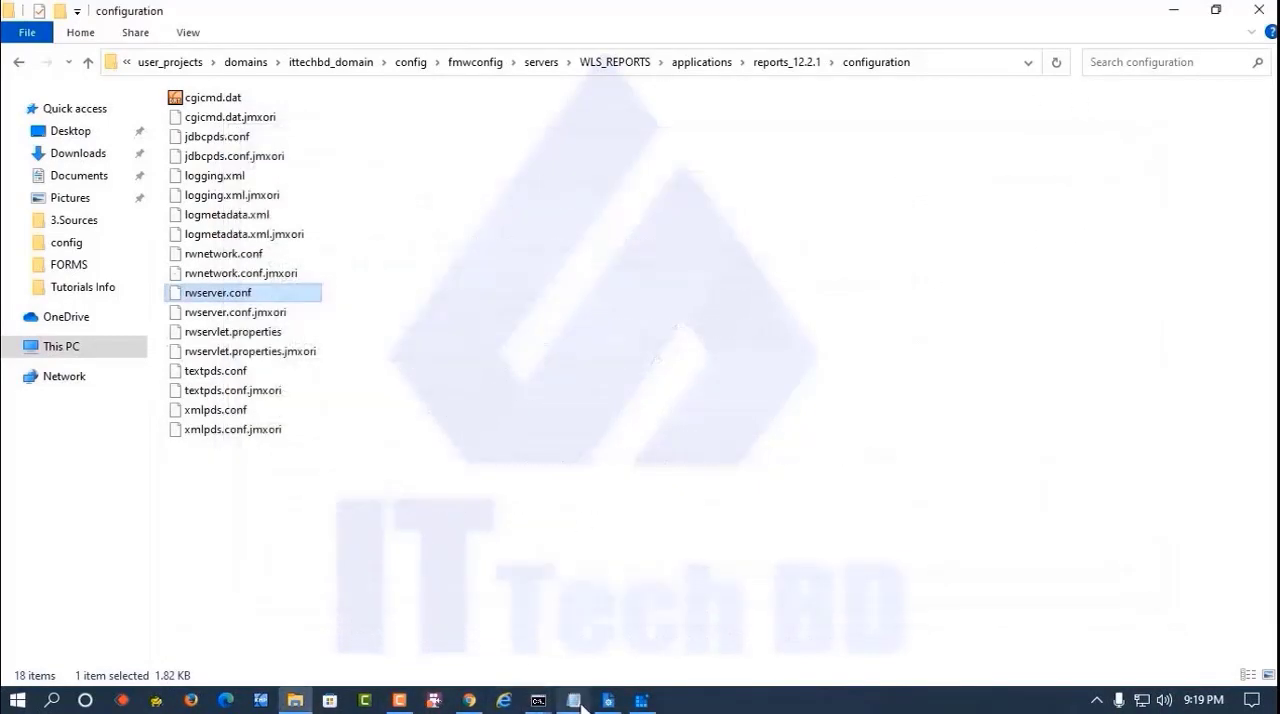
- Reopen the notes and read the Step-5 instructions on matching directory paths and editing default.env
mouse_move(580, 703)
click(566, 624)
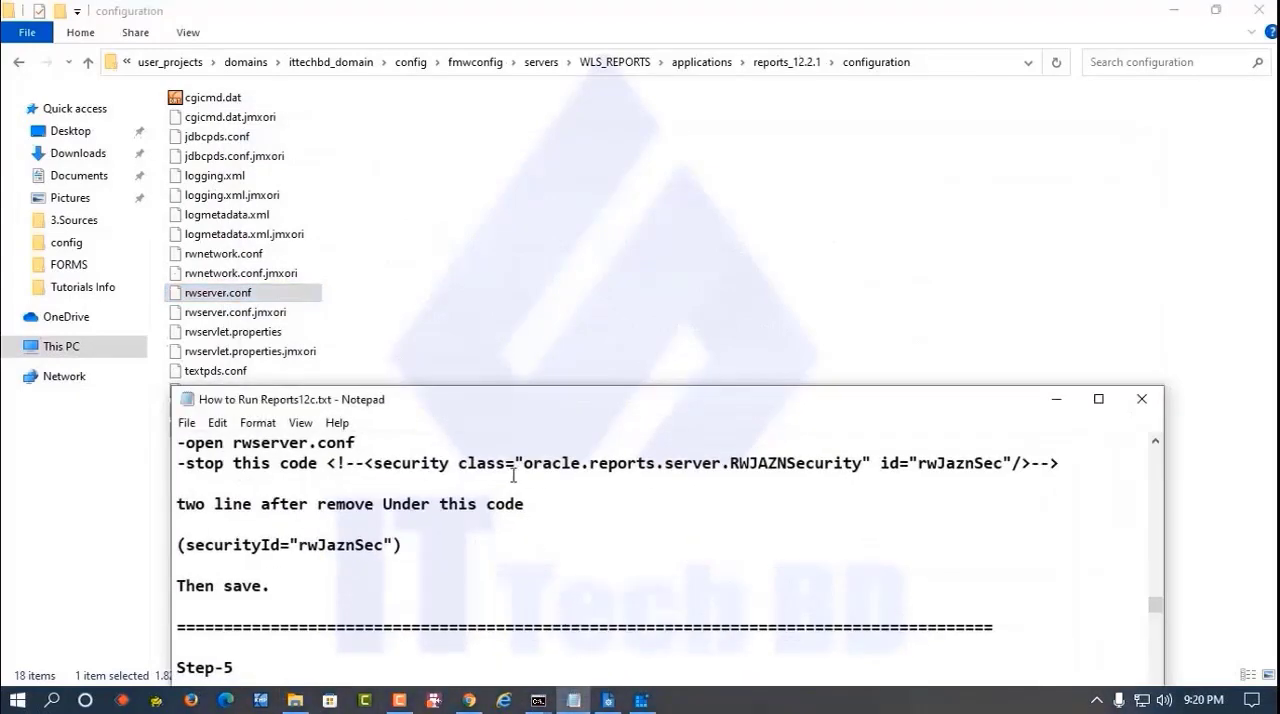
drag(490, 407, 486, 150)
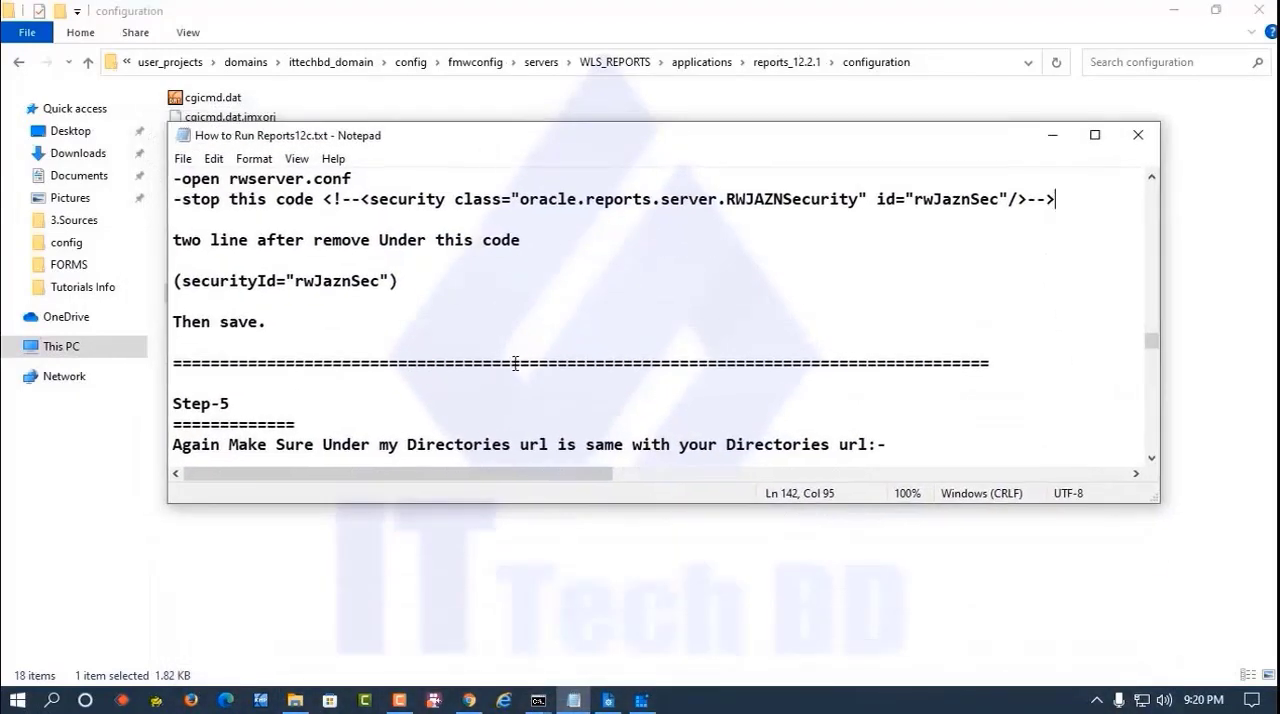
scroll(512, 390, down, 2)
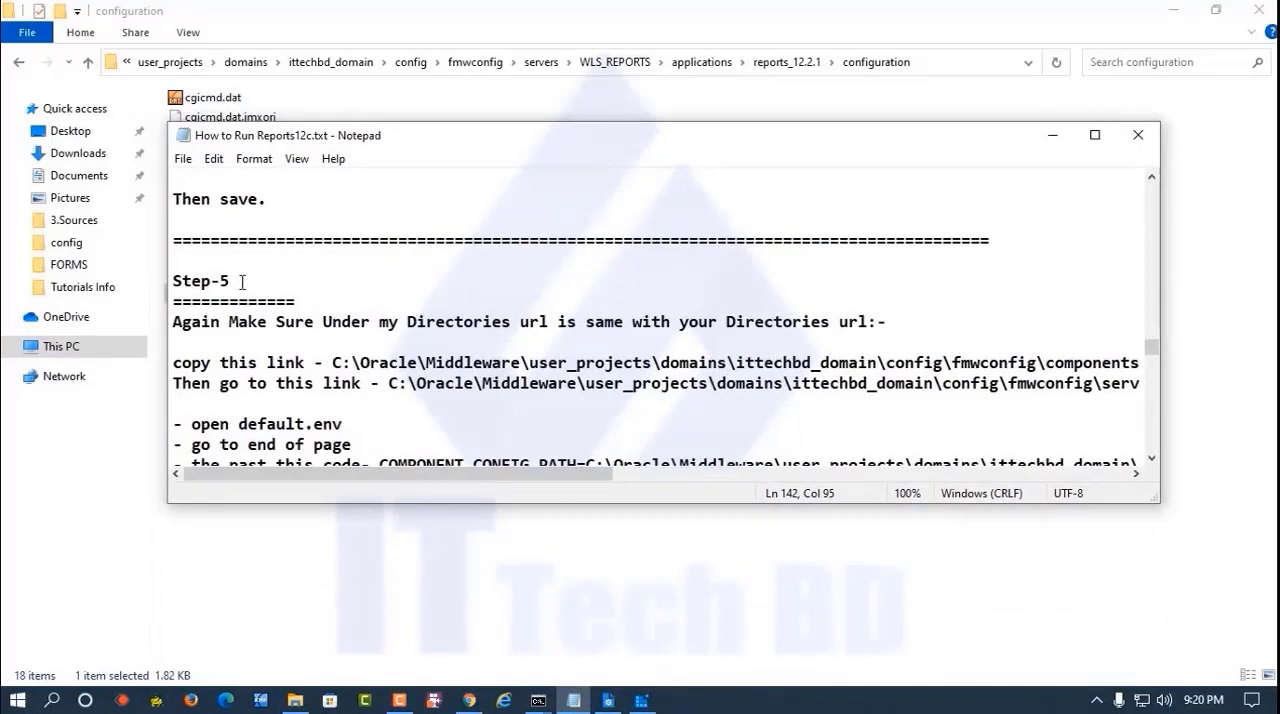
drag(241, 282, 884, 261)
scroll(354, 289, down, 1)
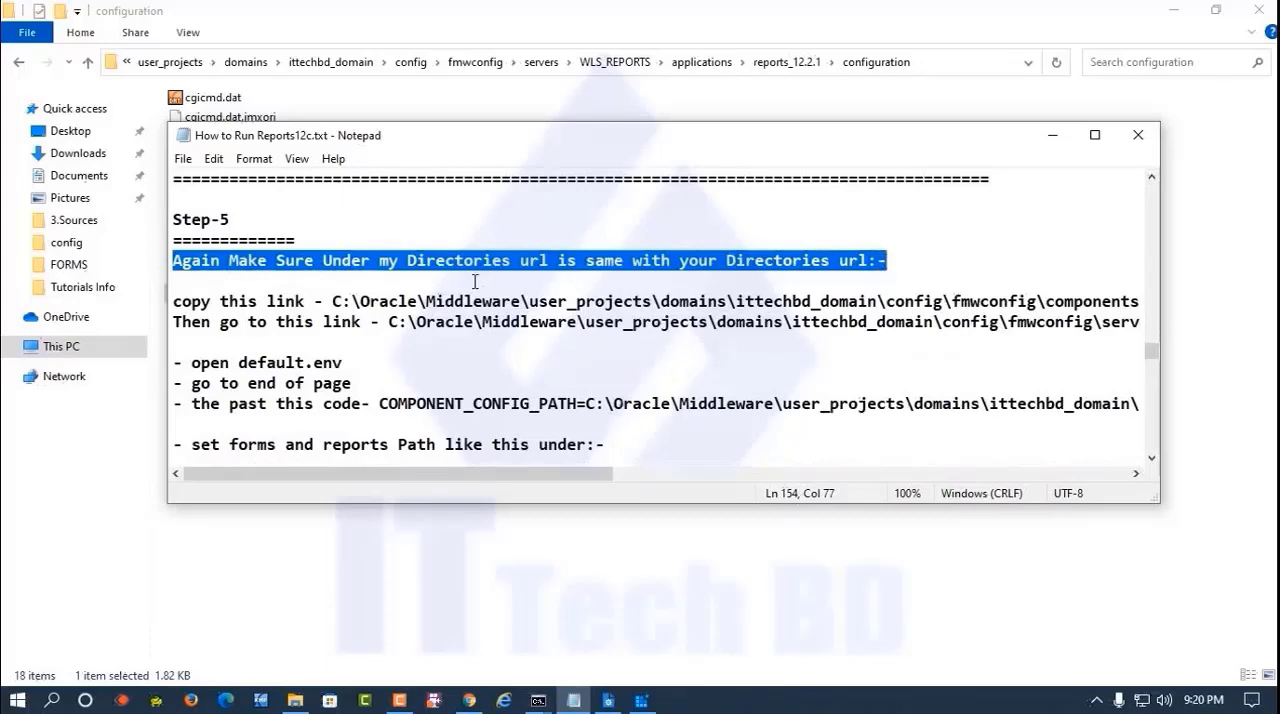
- Copy the directory path ending in ReportsToolsComponent\ittechbdReportsTools from Step-5 of the notes and minimize the notes
click(462, 342)
drag(448, 483, 498, 480)
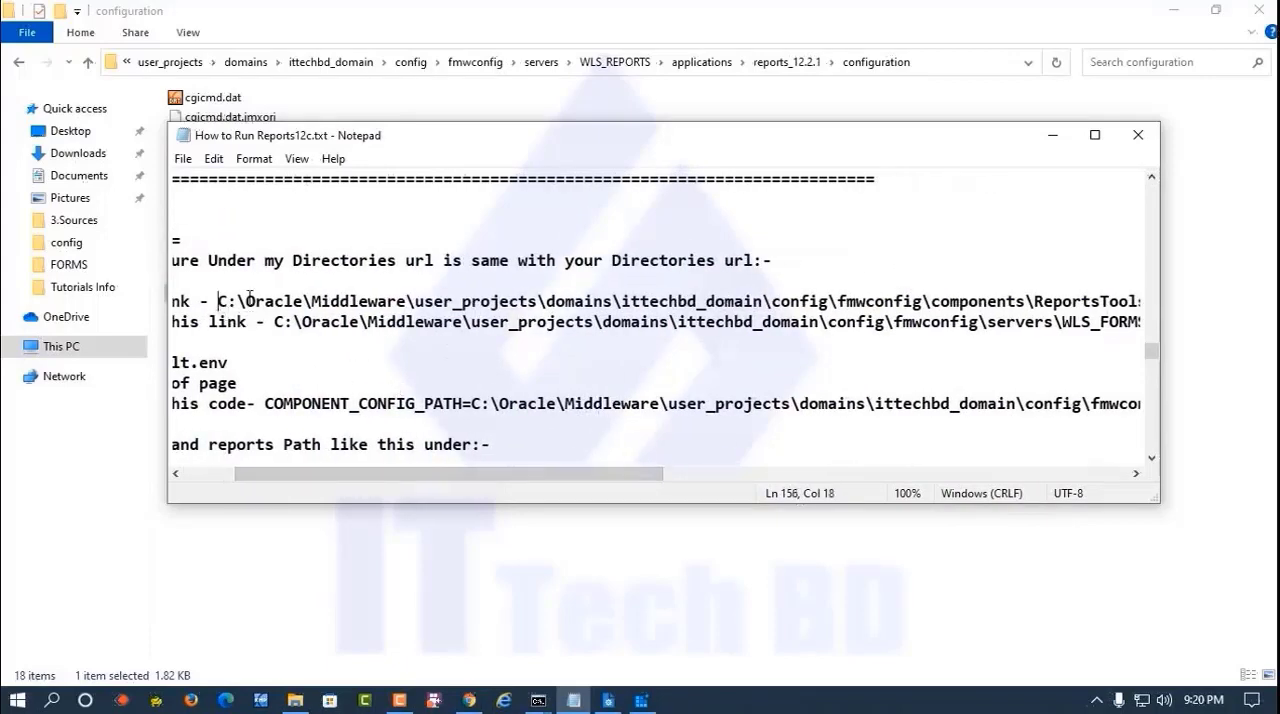
drag(224, 303, 1151, 303)
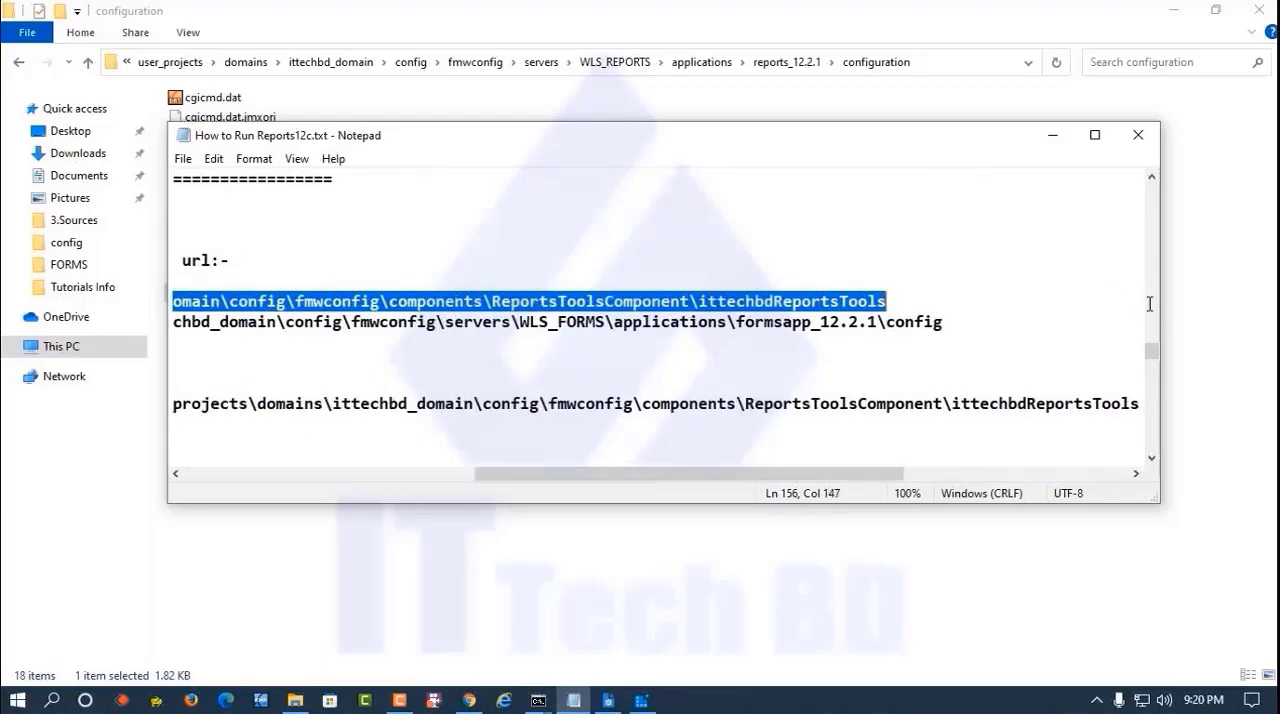
right_click(782, 304)
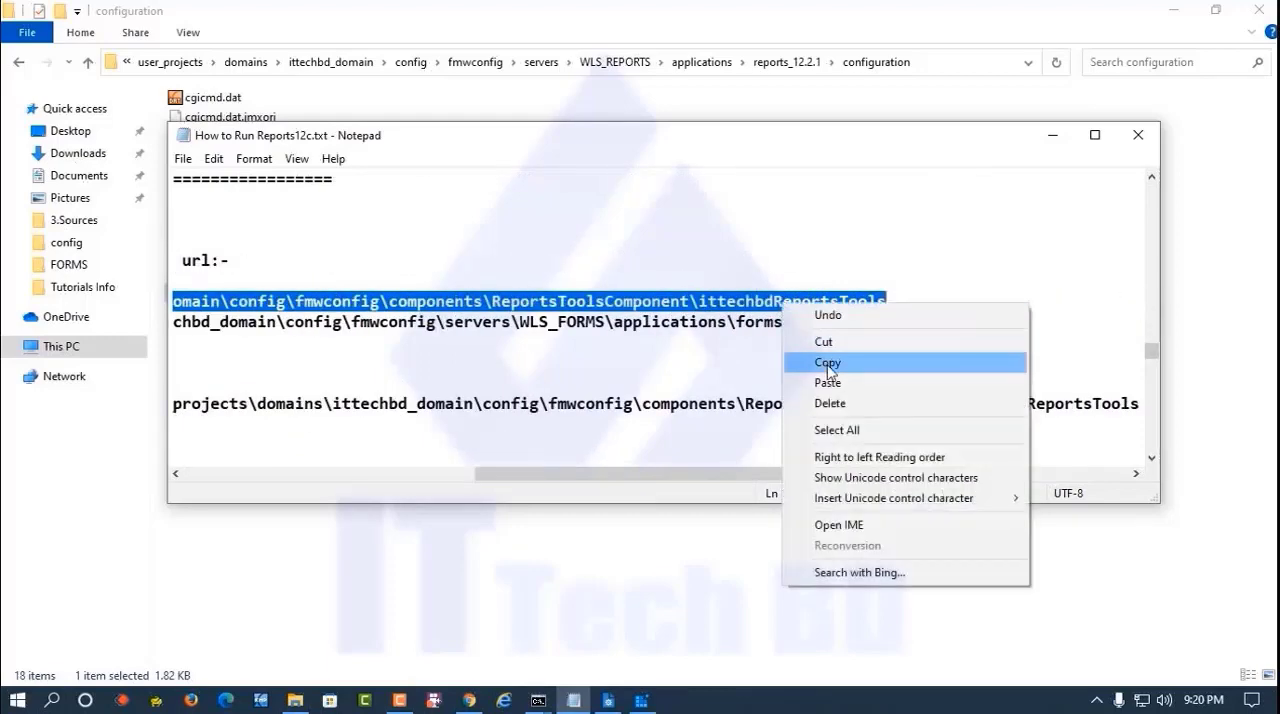
click(828, 365)
click(1052, 135)
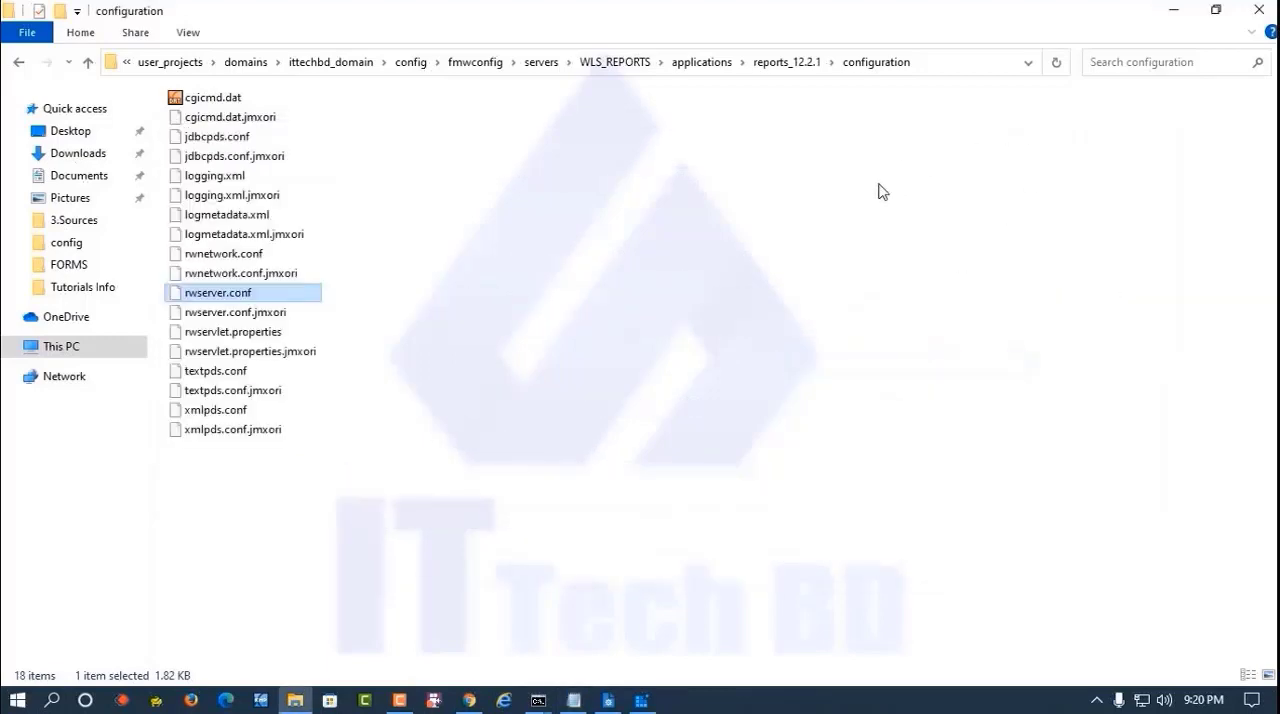
click(951, 57)
right_click(695, 67)
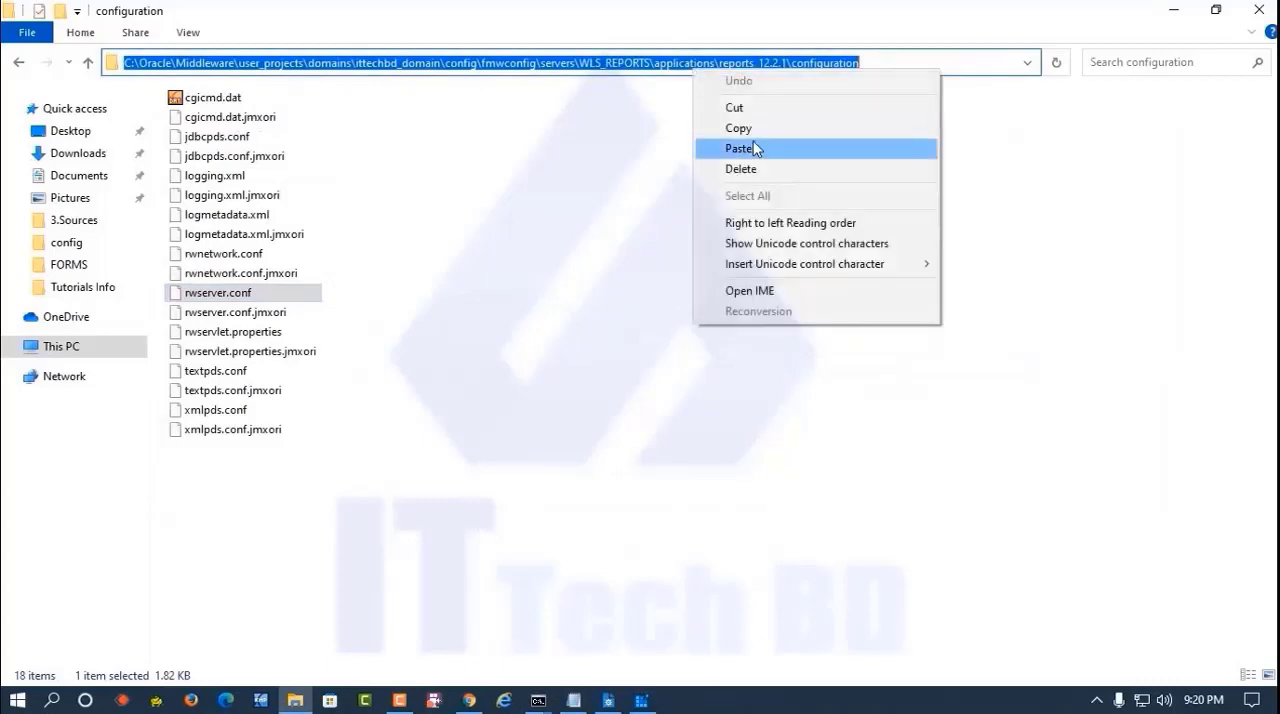
click(757, 148)
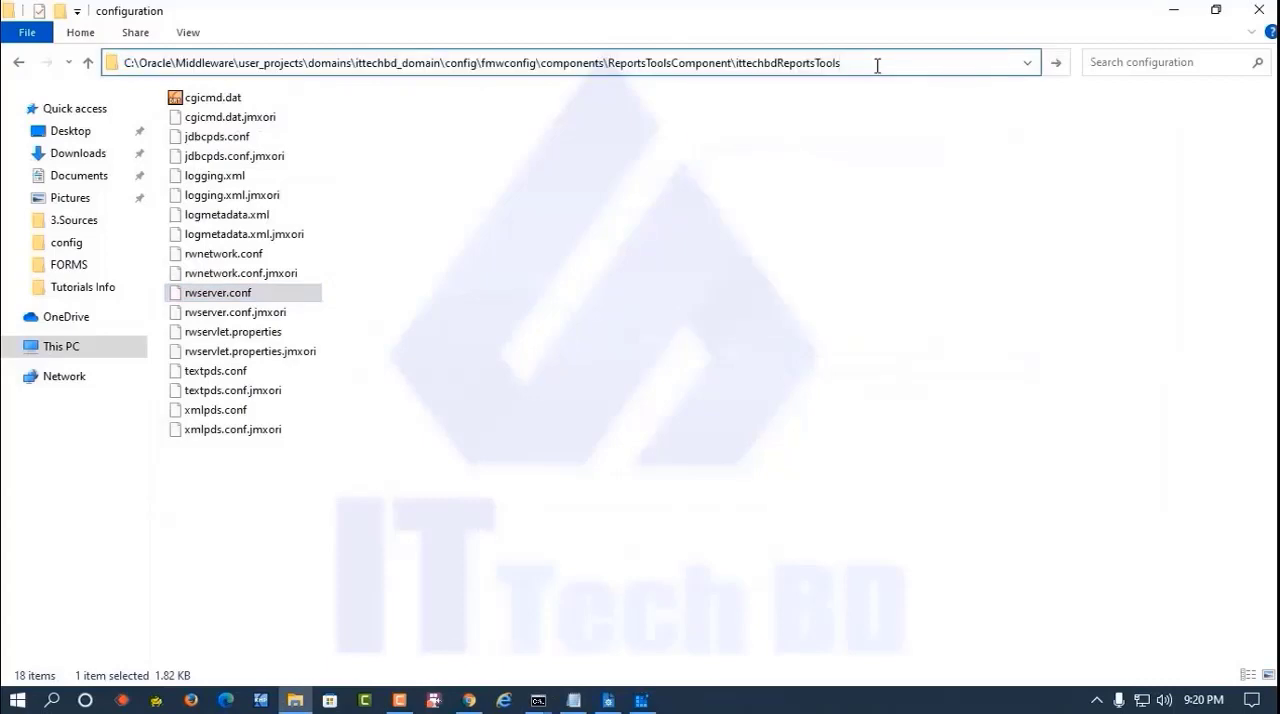
click(805, 153)
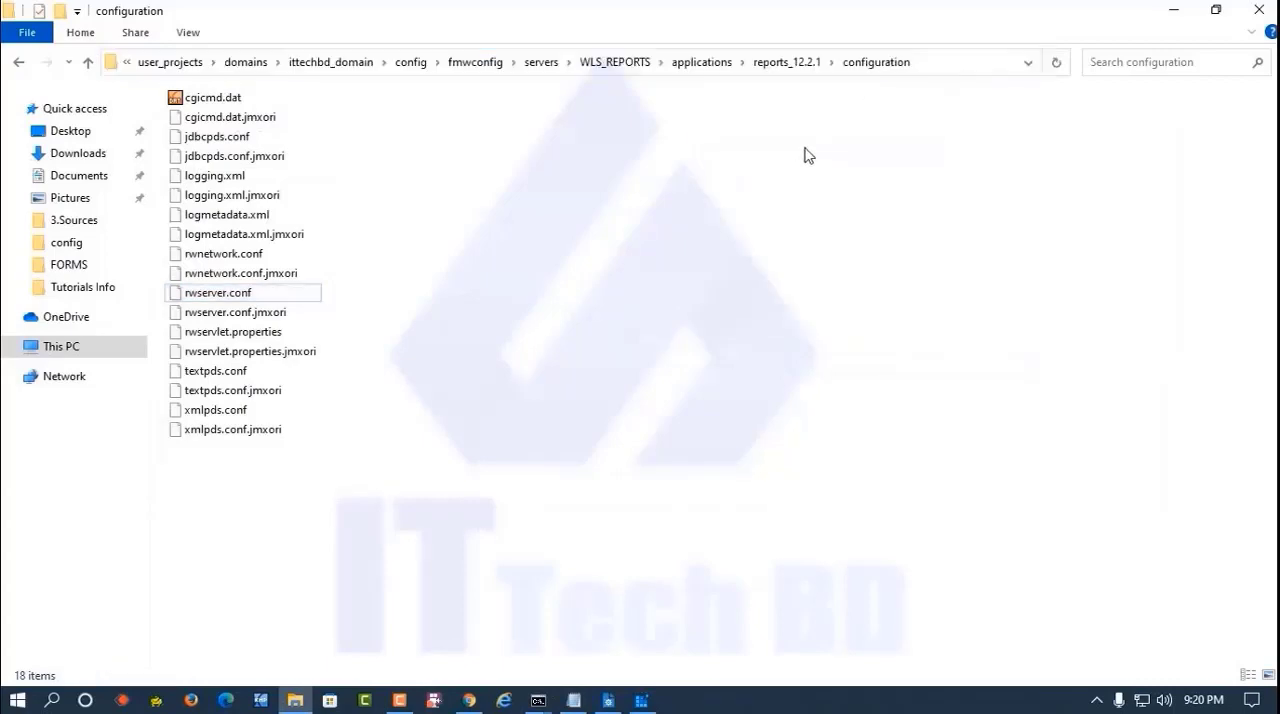
- Use the copied path to go to C:\Oracle\Middleware\user_projects\domains\ittechbd_domain\config\fmwconfig\components\ReportsToolsComponent\ittechbdReportsTools and display the folder's full address
click(940, 66)
click(933, 63)
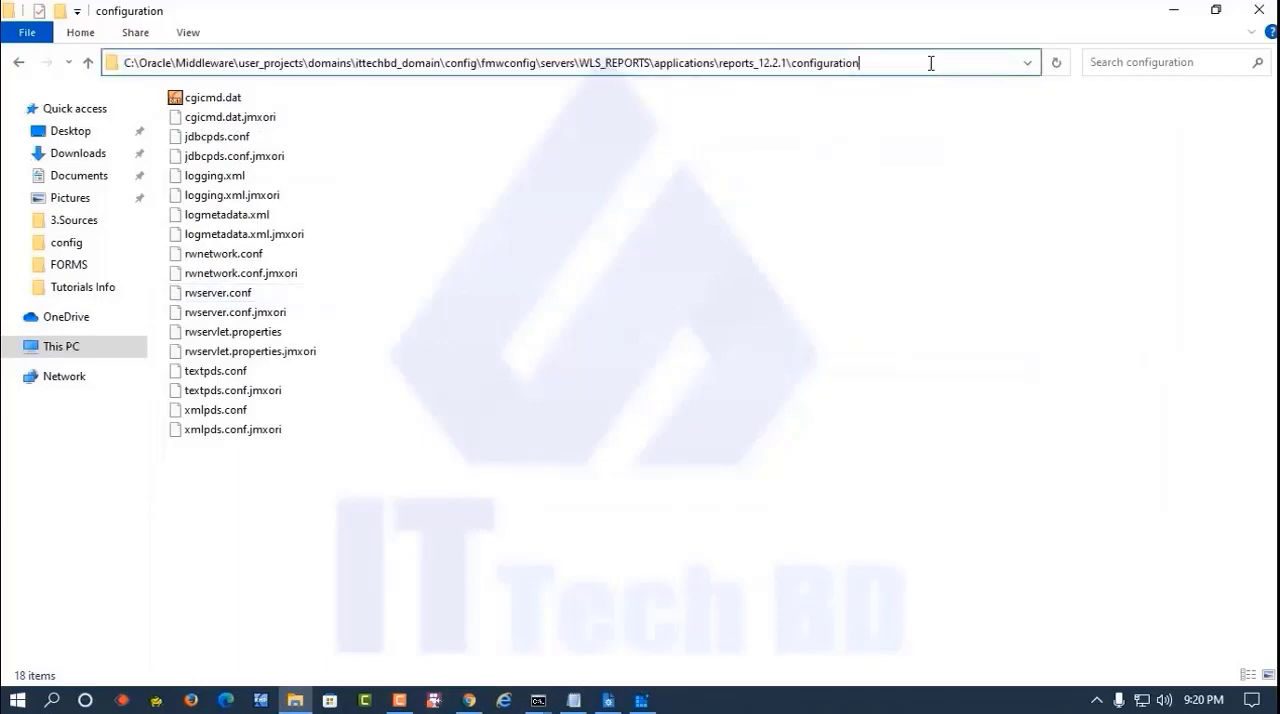
double_click(929, 63)
double_click(929, 63)
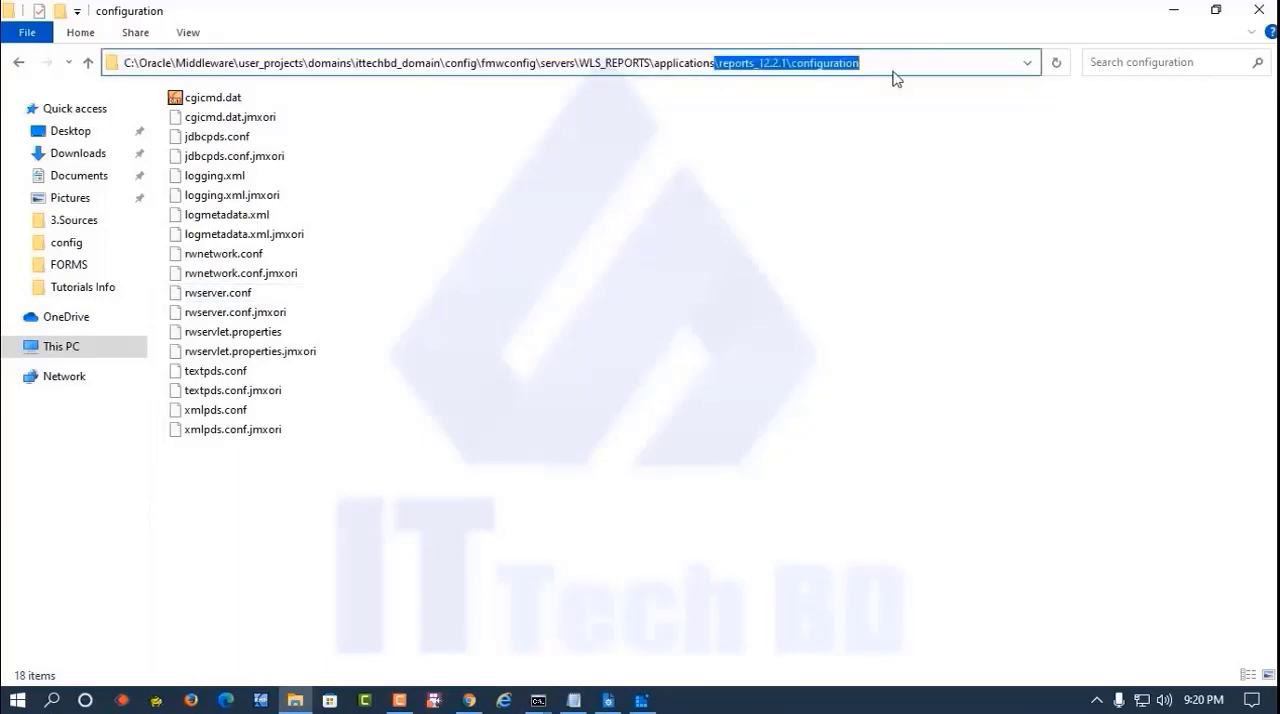
double_click(645, 63)
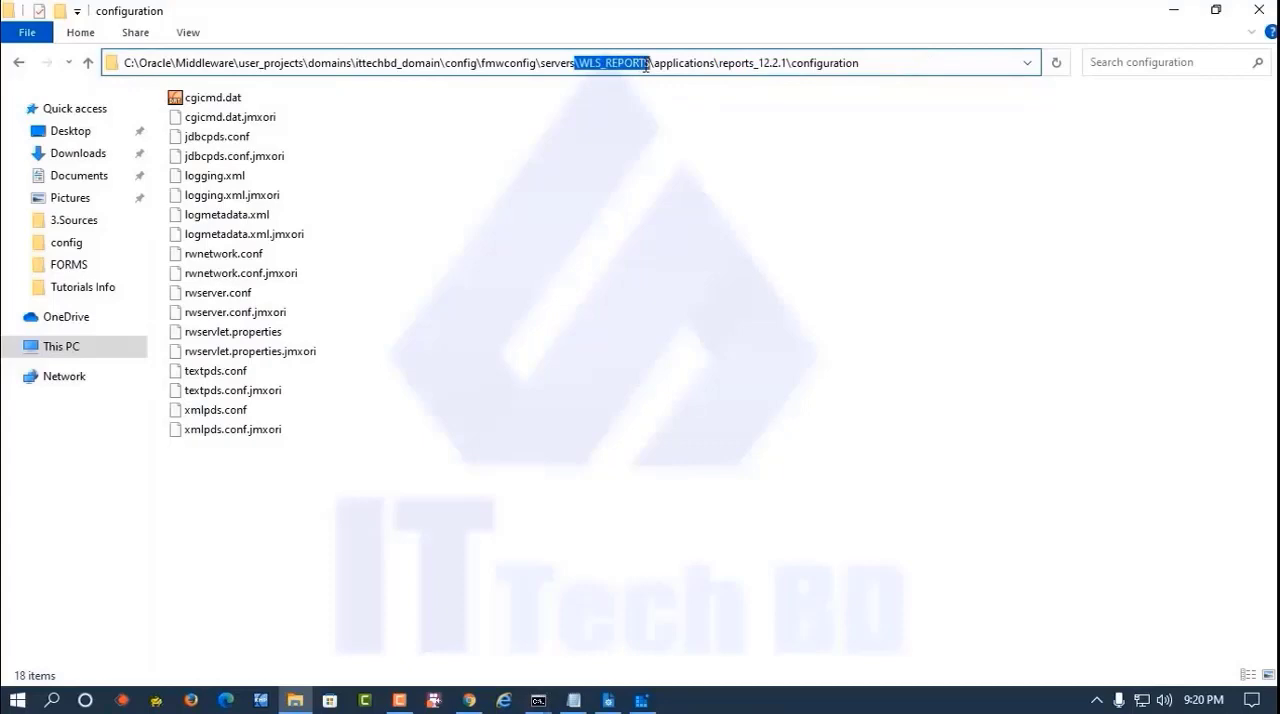
click(882, 63)
drag(882, 63, 124, 84)
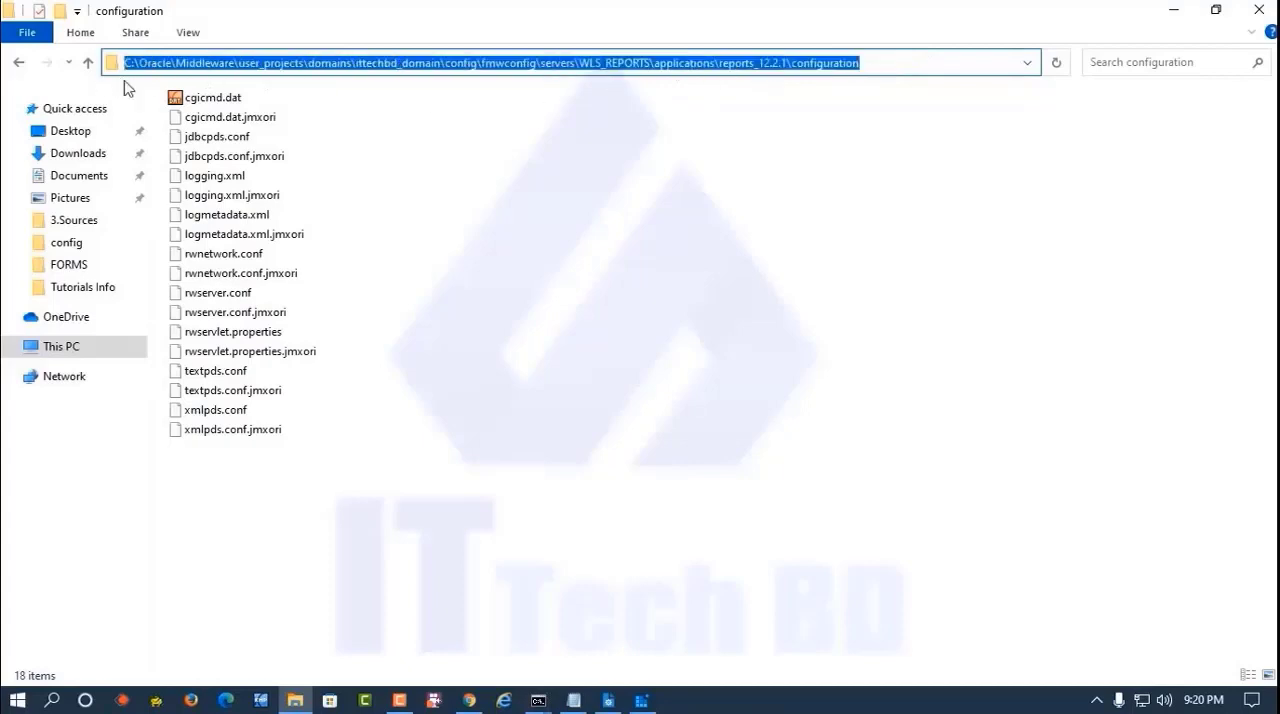
right_click(225, 65)
click(295, 150)
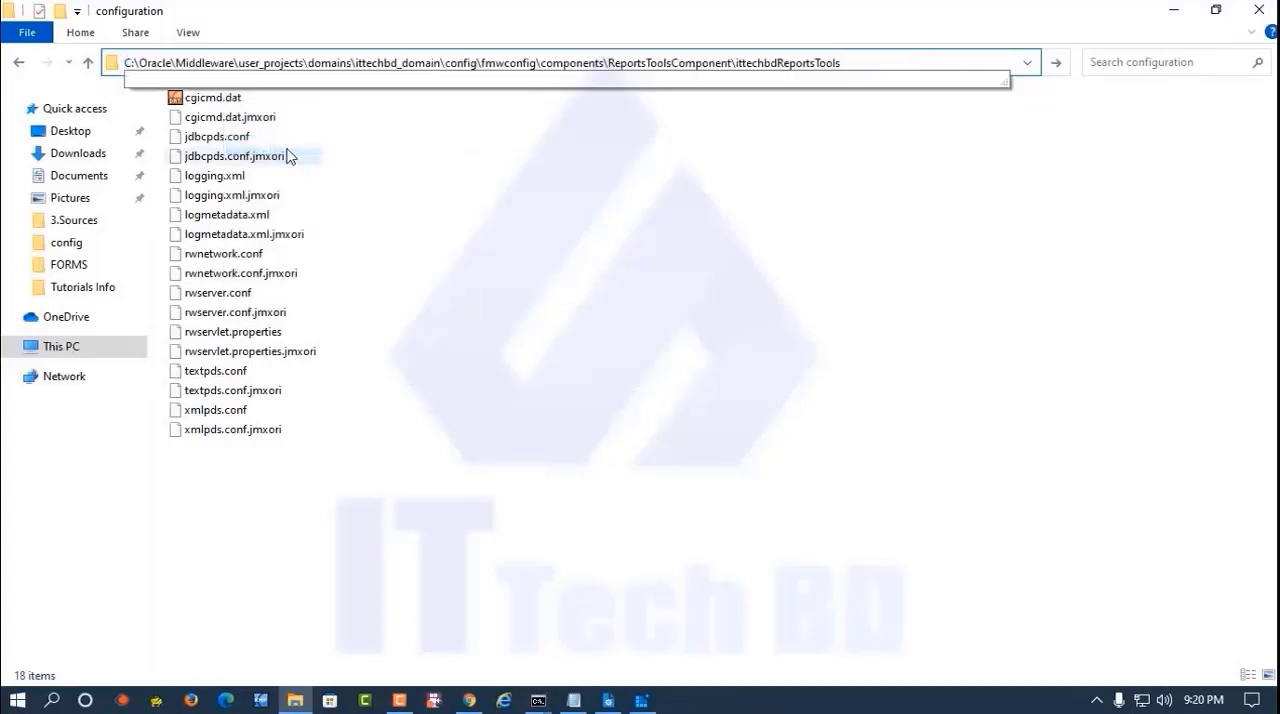
key(Return)
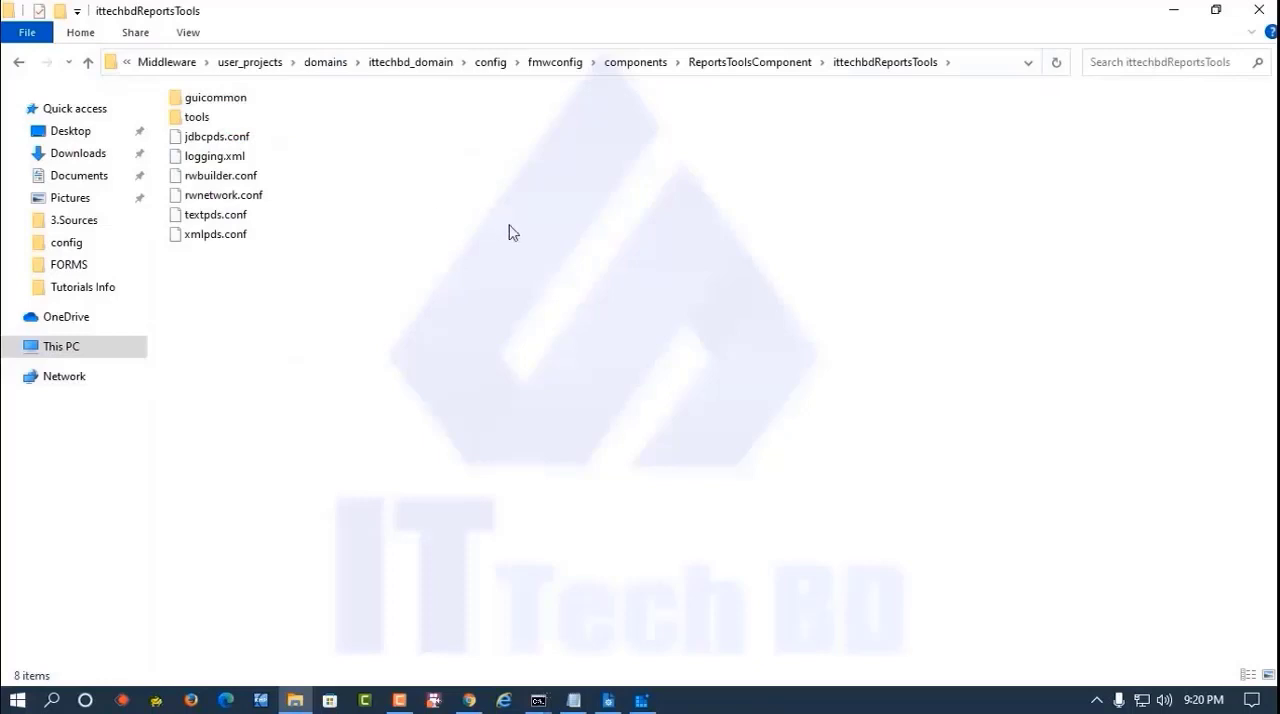
click(970, 62)
click(906, 61)
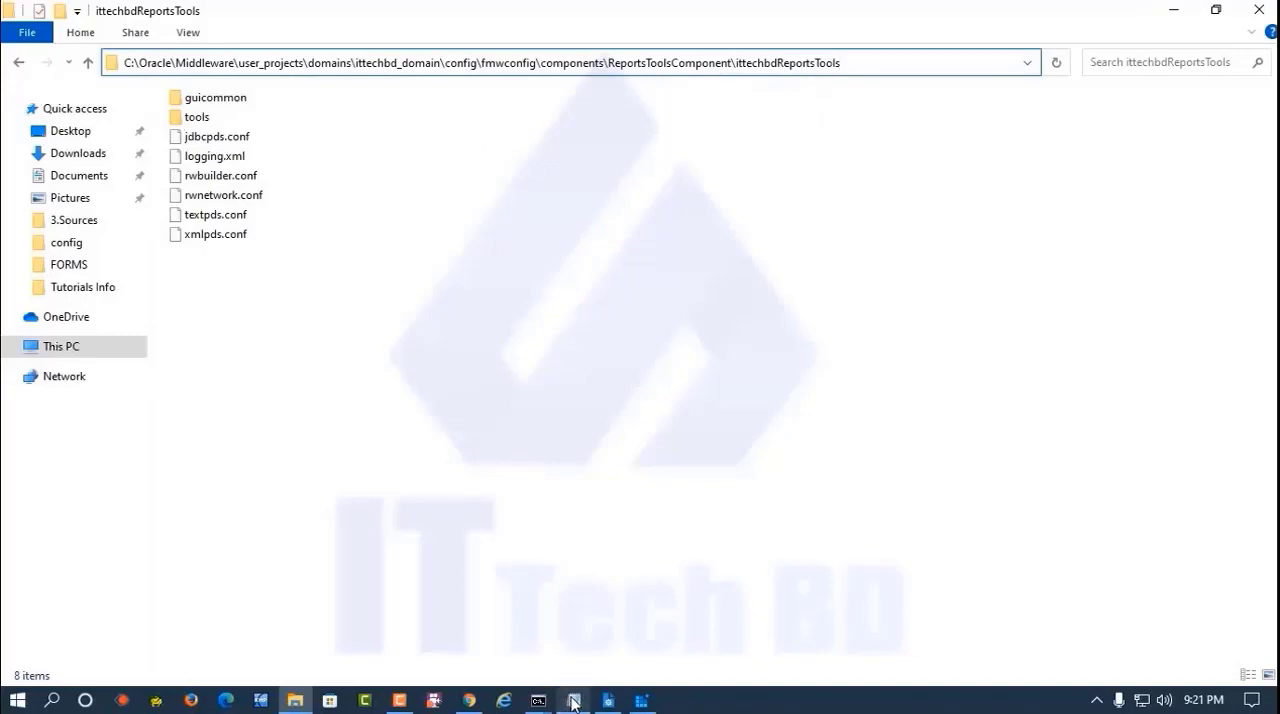
- Reopen the notes, copy the second Step-5 path ending in WLS_FORMS\applications\formsapp_12.2.1\config, and minimize the notes
click(571, 655)
drag(528, 480, 163, 491)
click(409, 300)
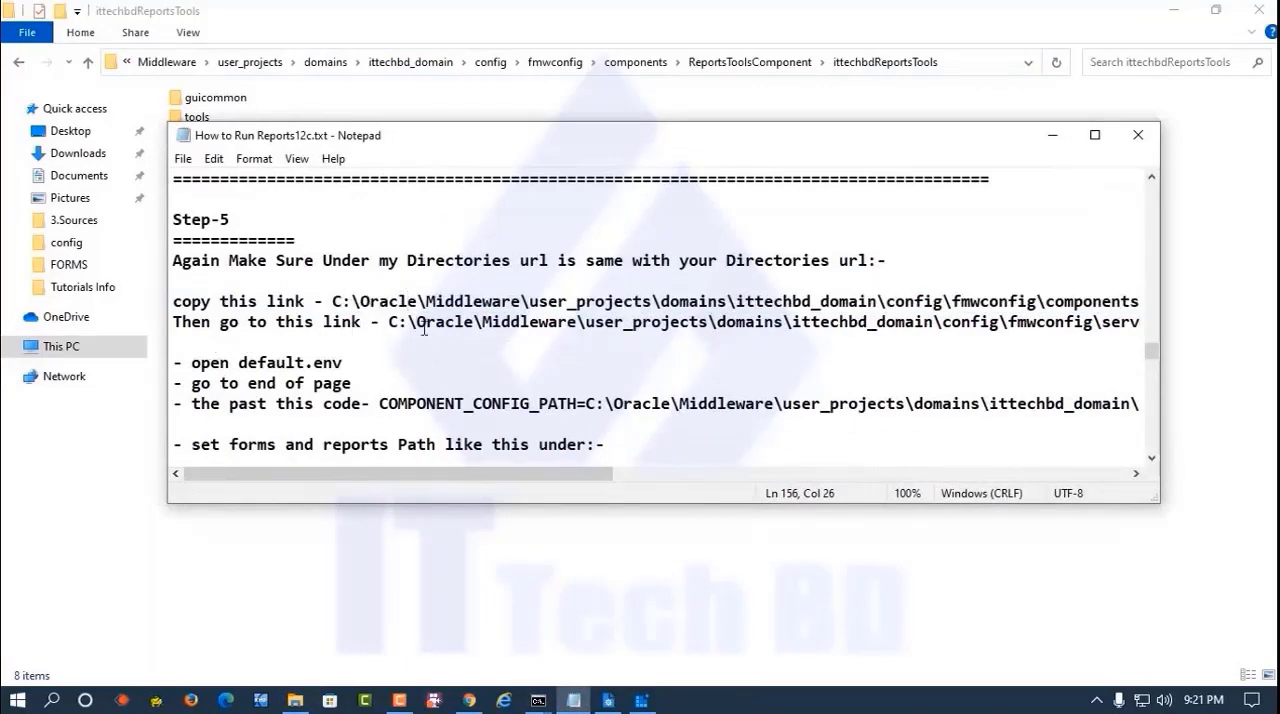
drag(388, 321, 723, 350)
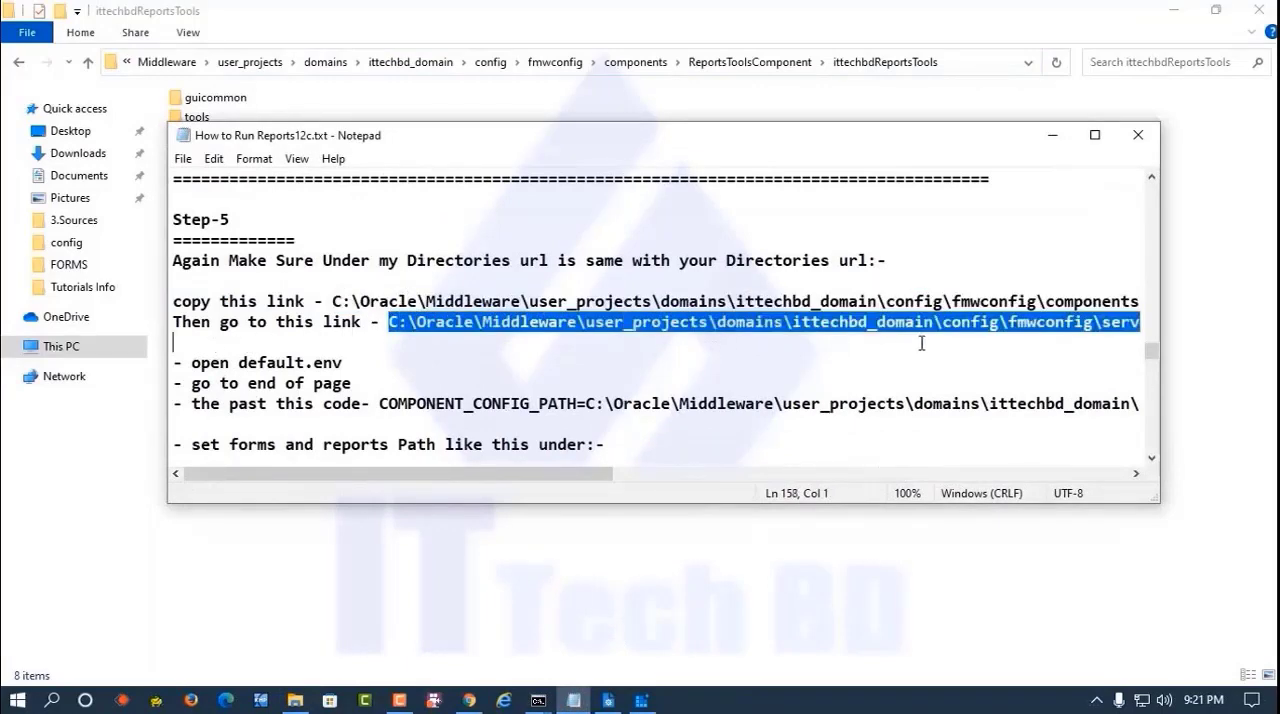
drag(934, 336, 1163, 322)
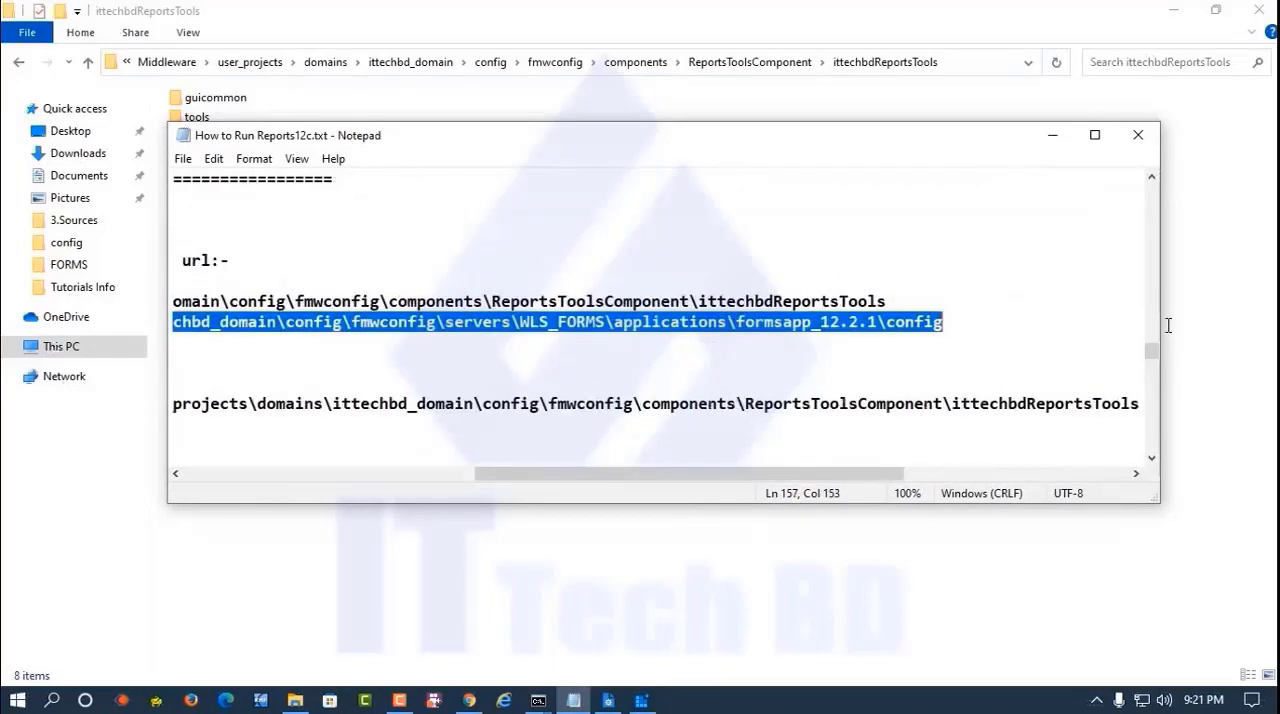
drag(843, 476, 600, 503)
right_click(556, 329)
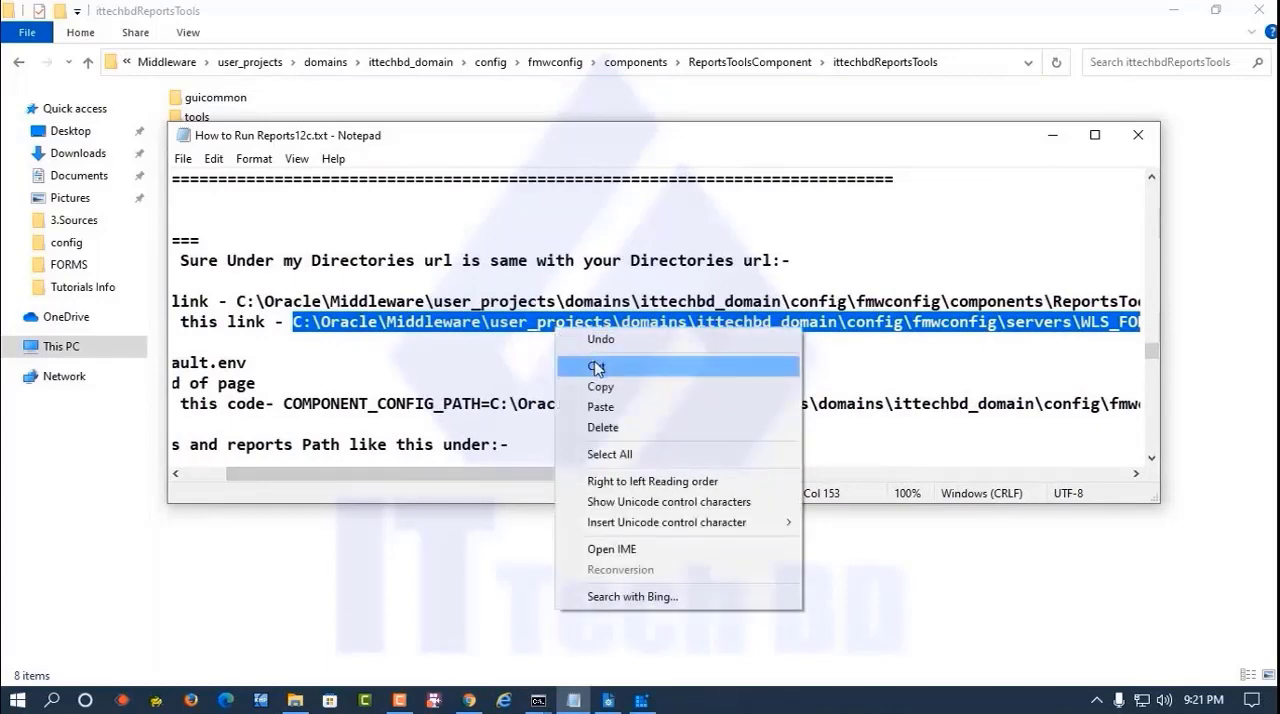
click(602, 388)
click(1052, 135)
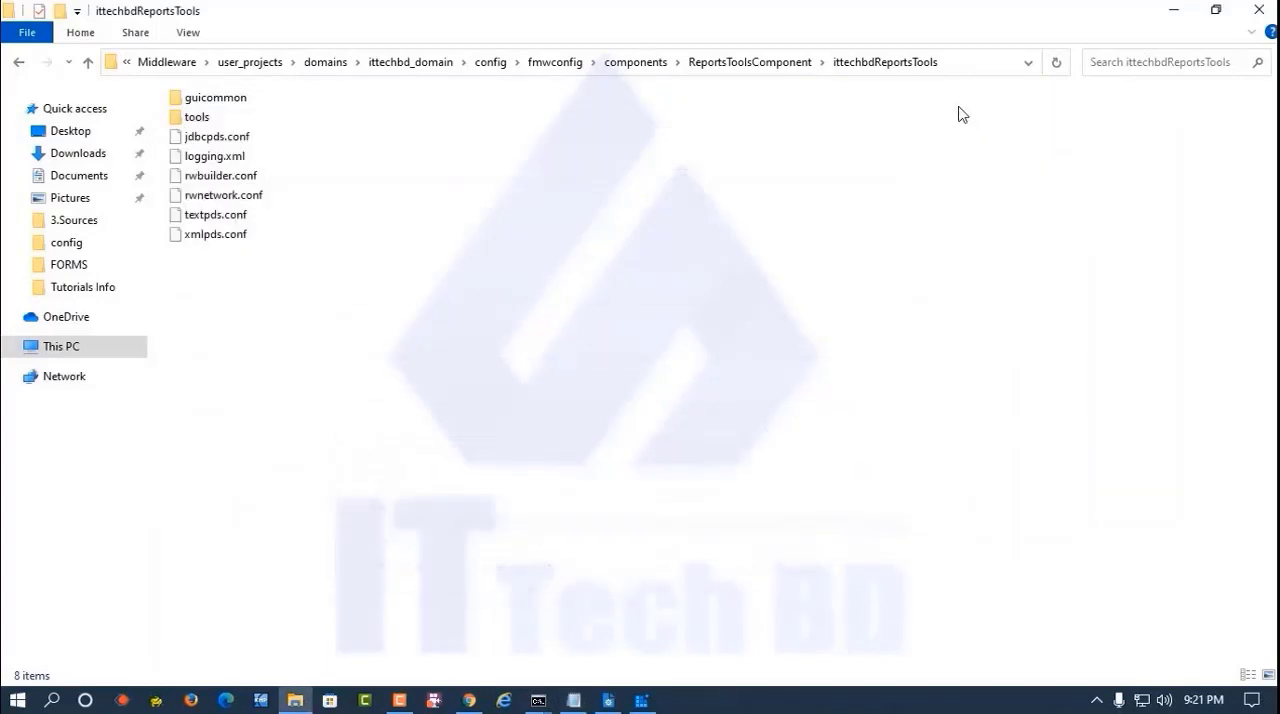
- Go to the copied folder C:\Oracle\Middleware\user_projects\domains\ittechbd_domain\config\fmwconfig\servers\WLS_FORMS\applications\formsapp_12.2.1\config and display its full address
click(972, 63)
right_click(815, 67)
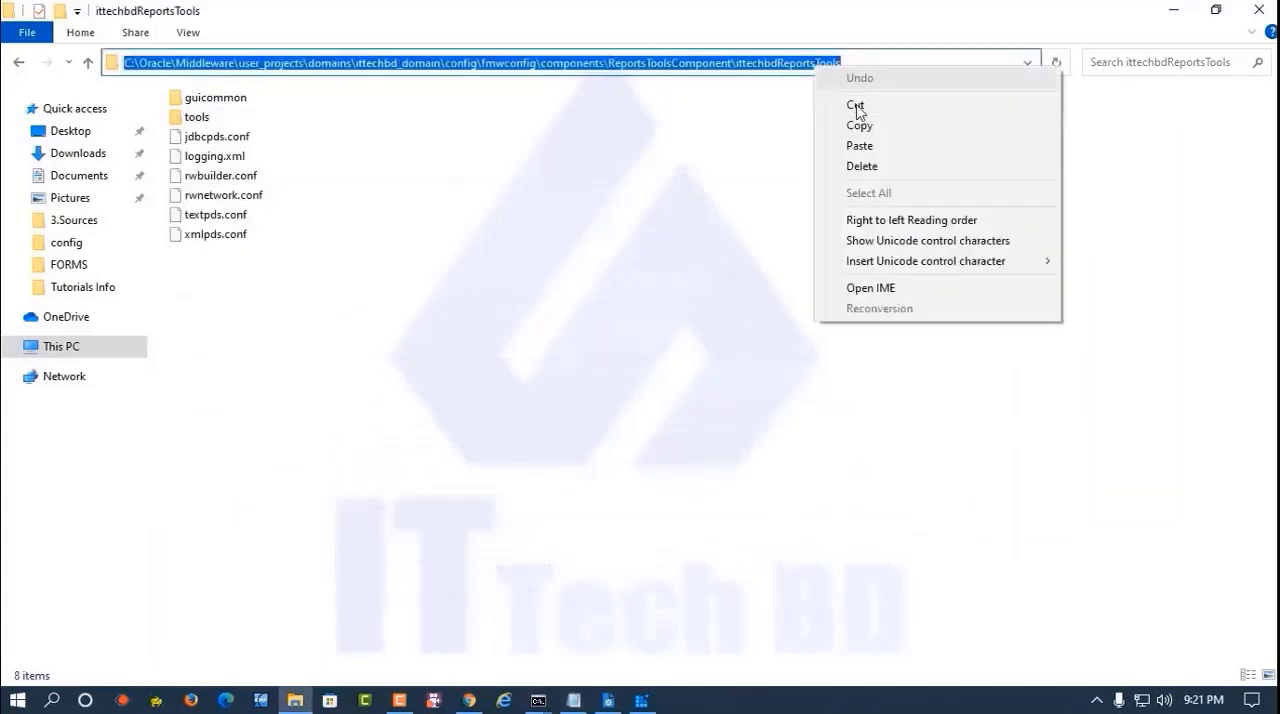
click(862, 146)
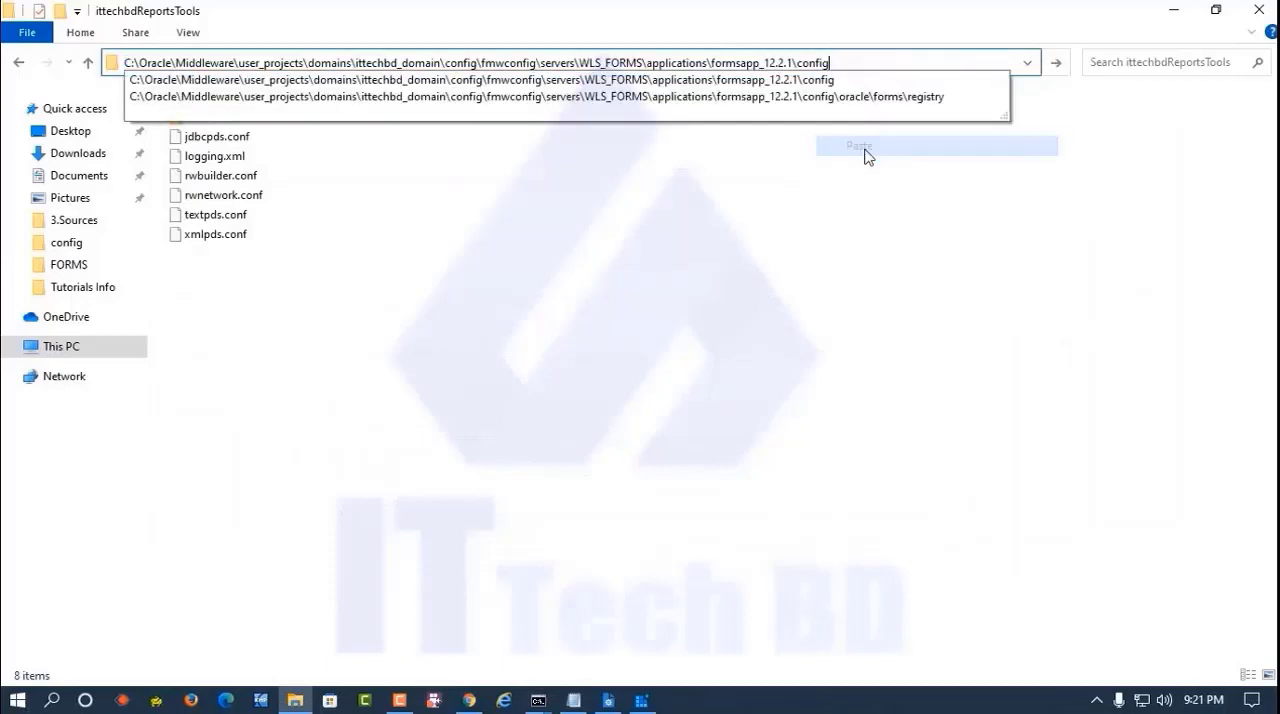
key(Return)
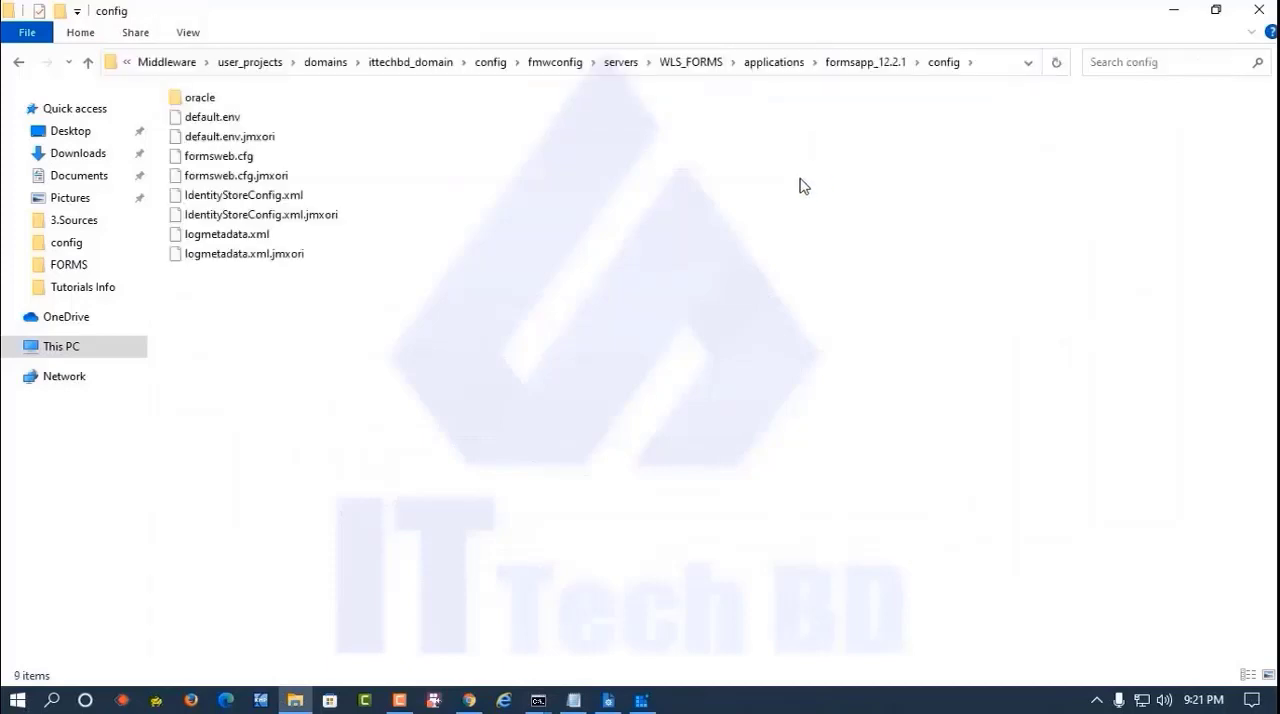
double_click(990, 63)
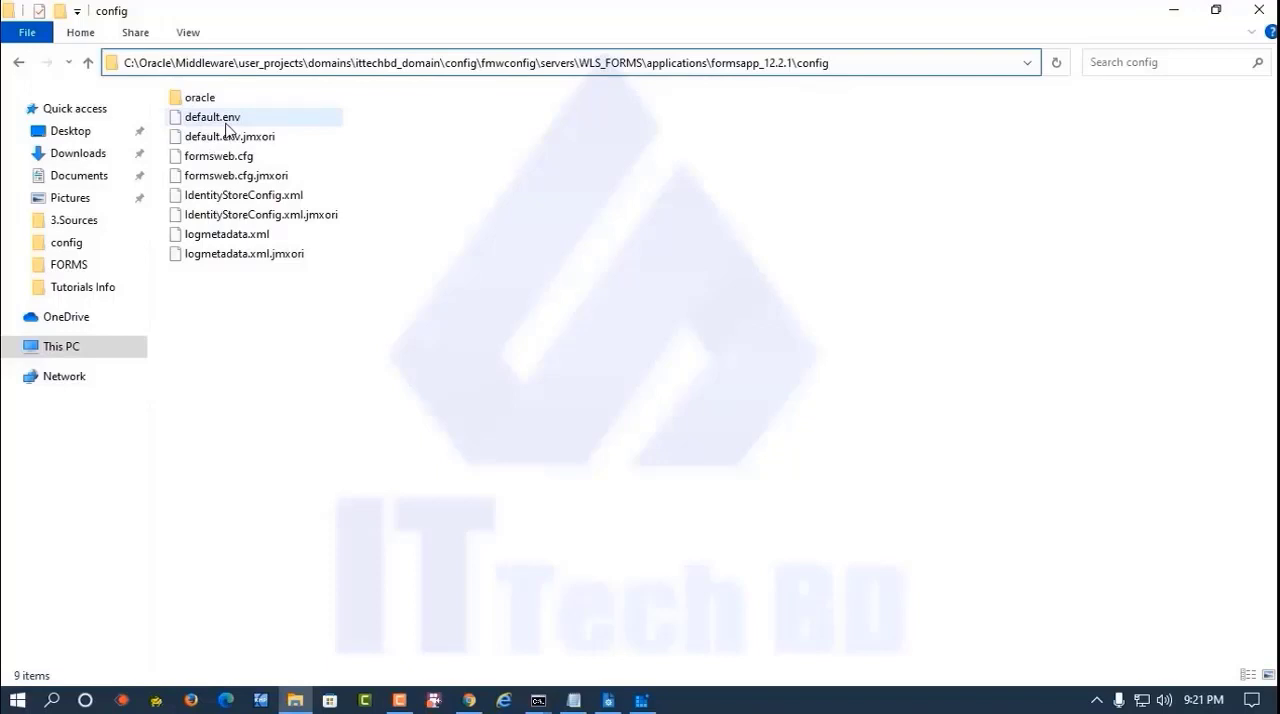
- Reopen the notes, read the Step-5 instructions for default.env, and move the notes window aside to uncover the file list
mouse_move(576, 700)
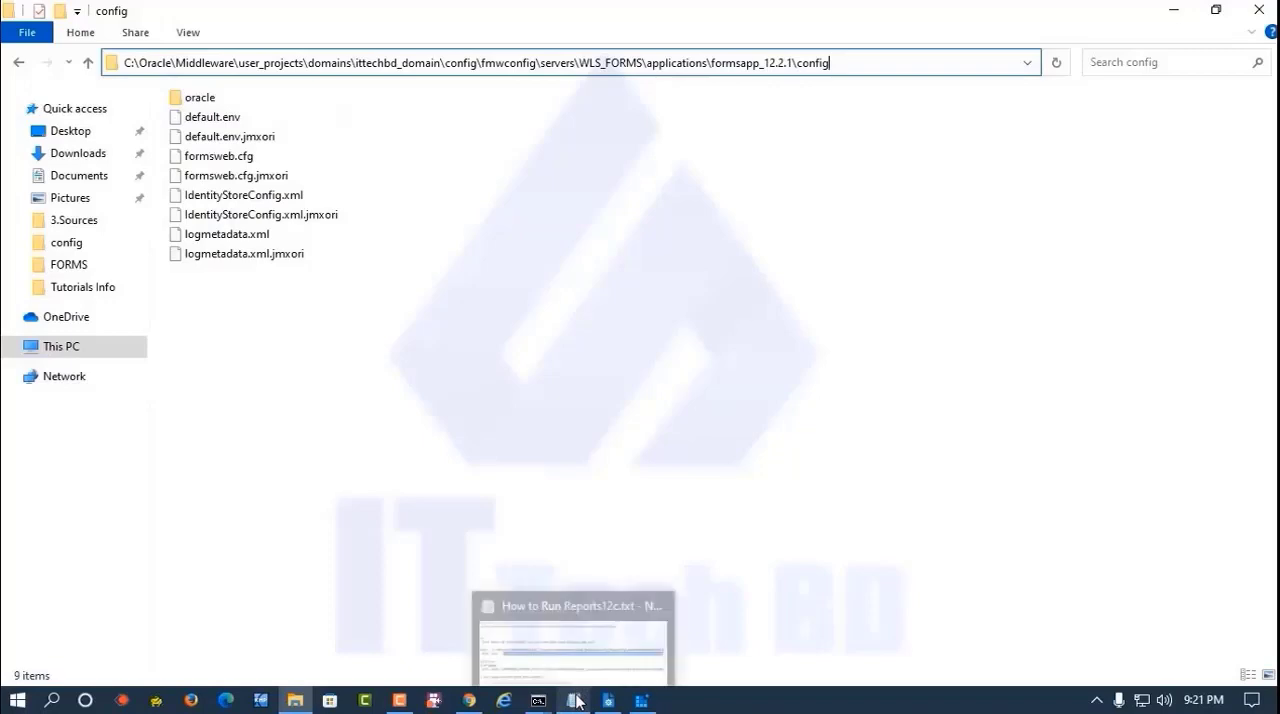
click(566, 646)
drag(551, 478, 409, 471)
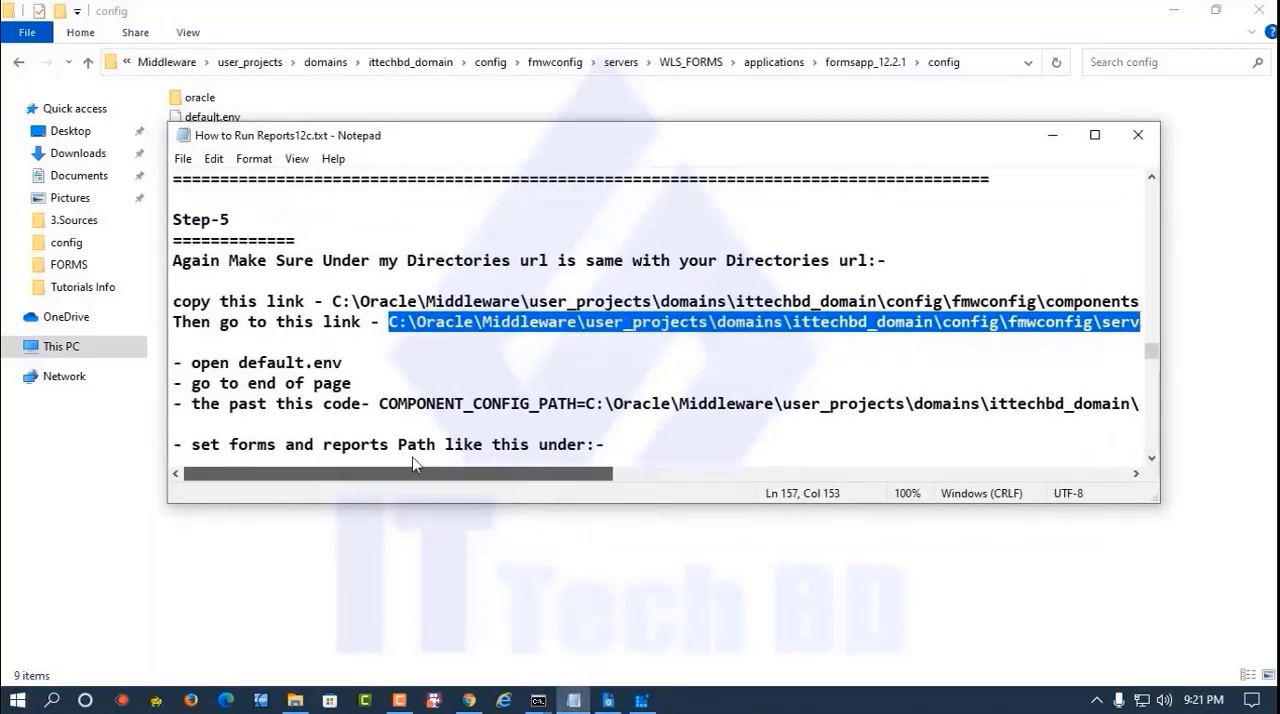
scroll(394, 344, down, 1)
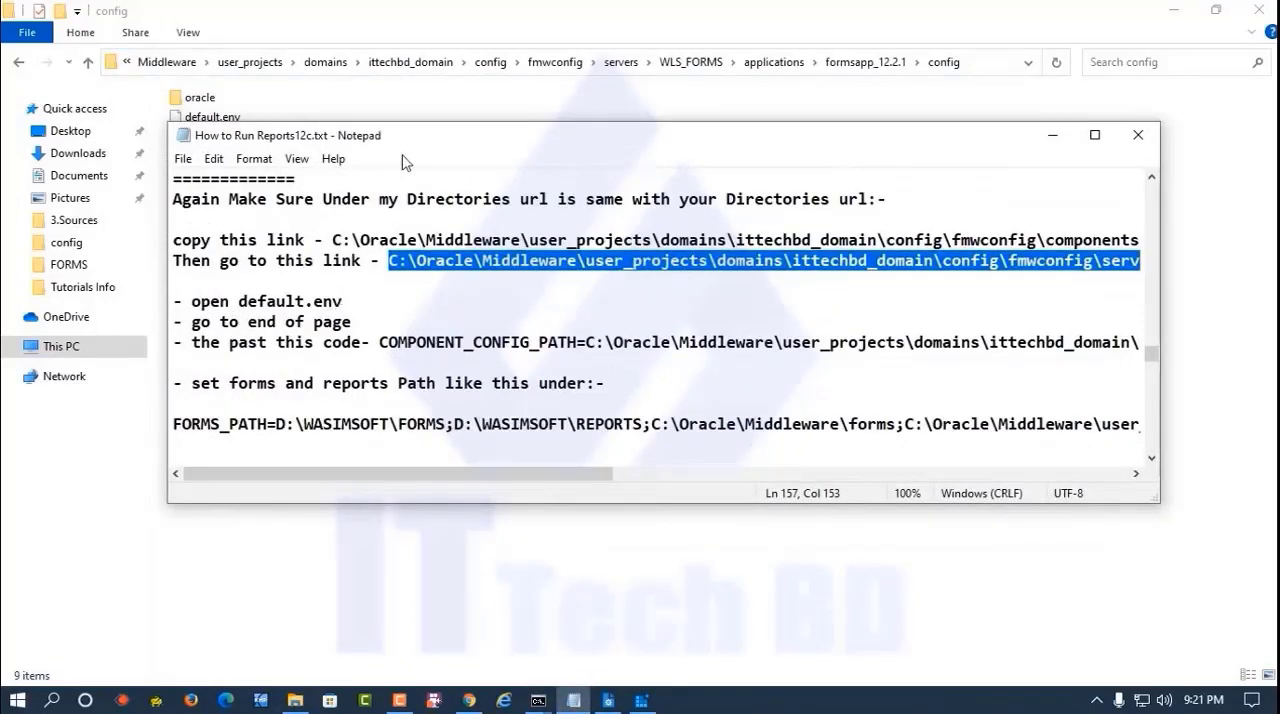
drag(408, 140, 600, 141)
click(561, 304)
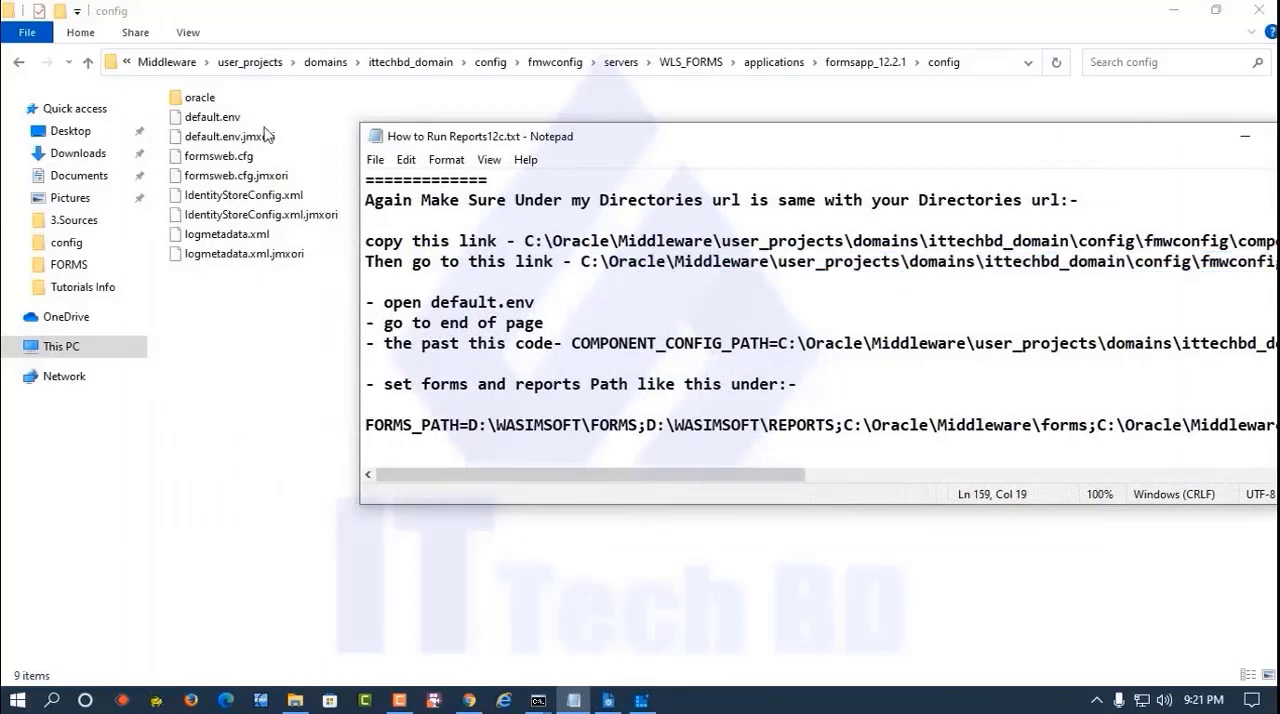
- Open default.env from the config folder with Notepad, setting Notepad as the app always used for .env files
click(215, 117)
right_click(222, 121)
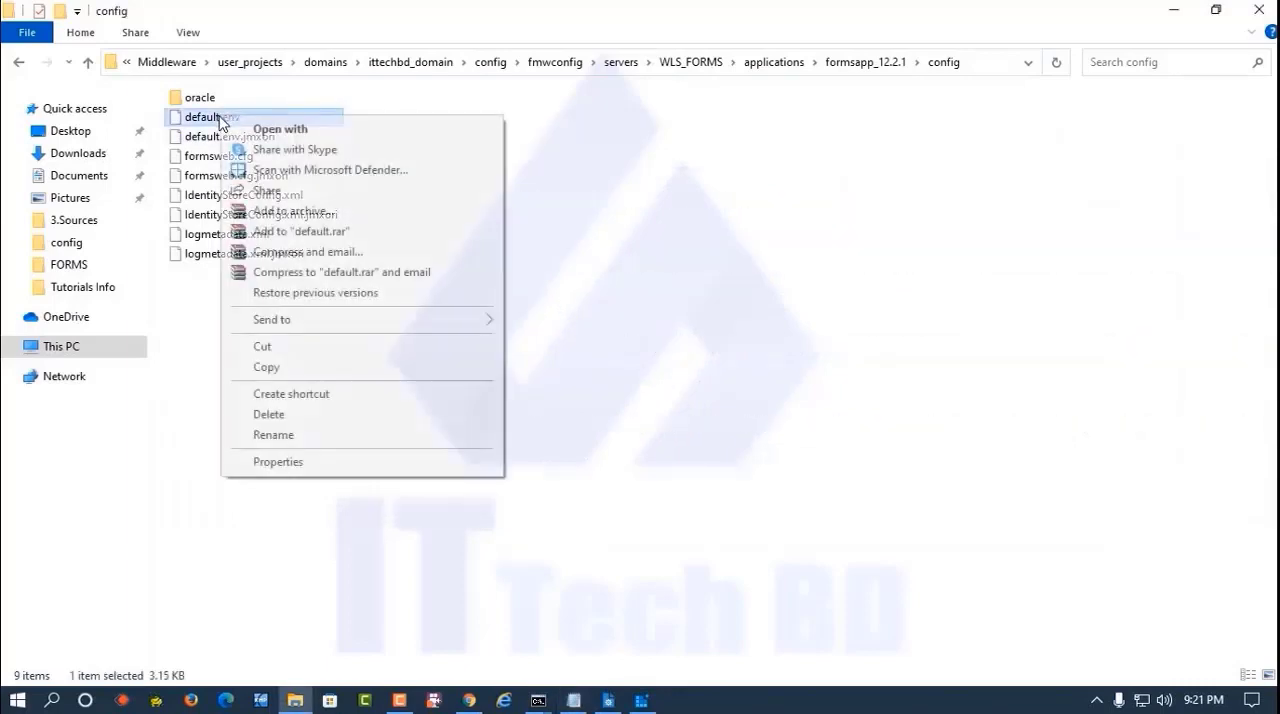
click(315, 130)
click(567, 246)
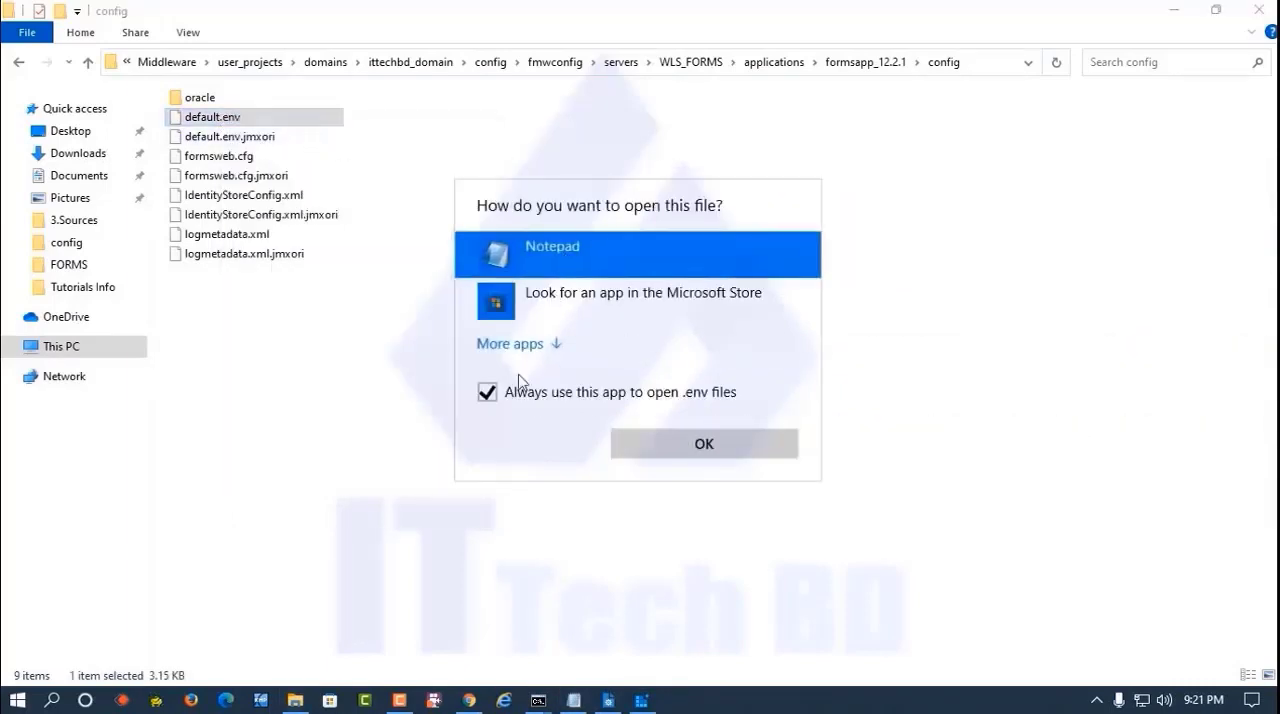
click(517, 391)
click(705, 450)
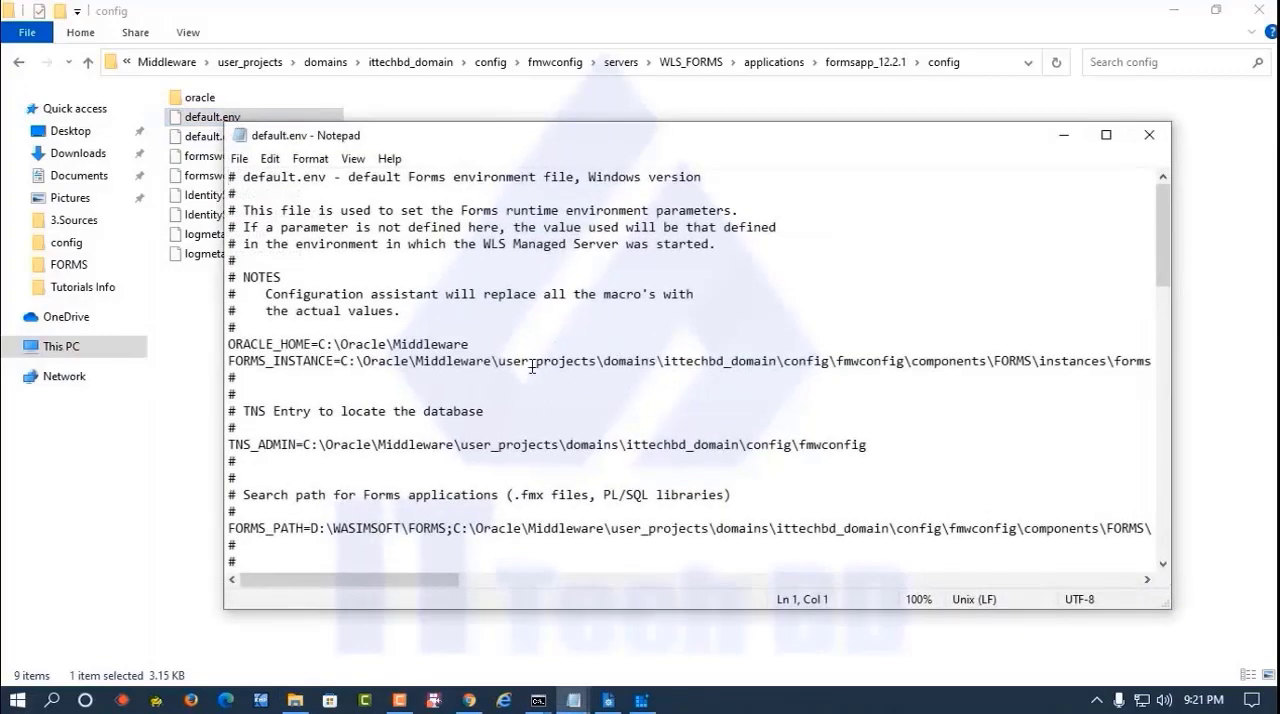
- Add empty lines at the end of default.env below the FORMS=C:\Oracle\Middleware\forms line, removing any surplus input
scroll(512, 400, down, 20)
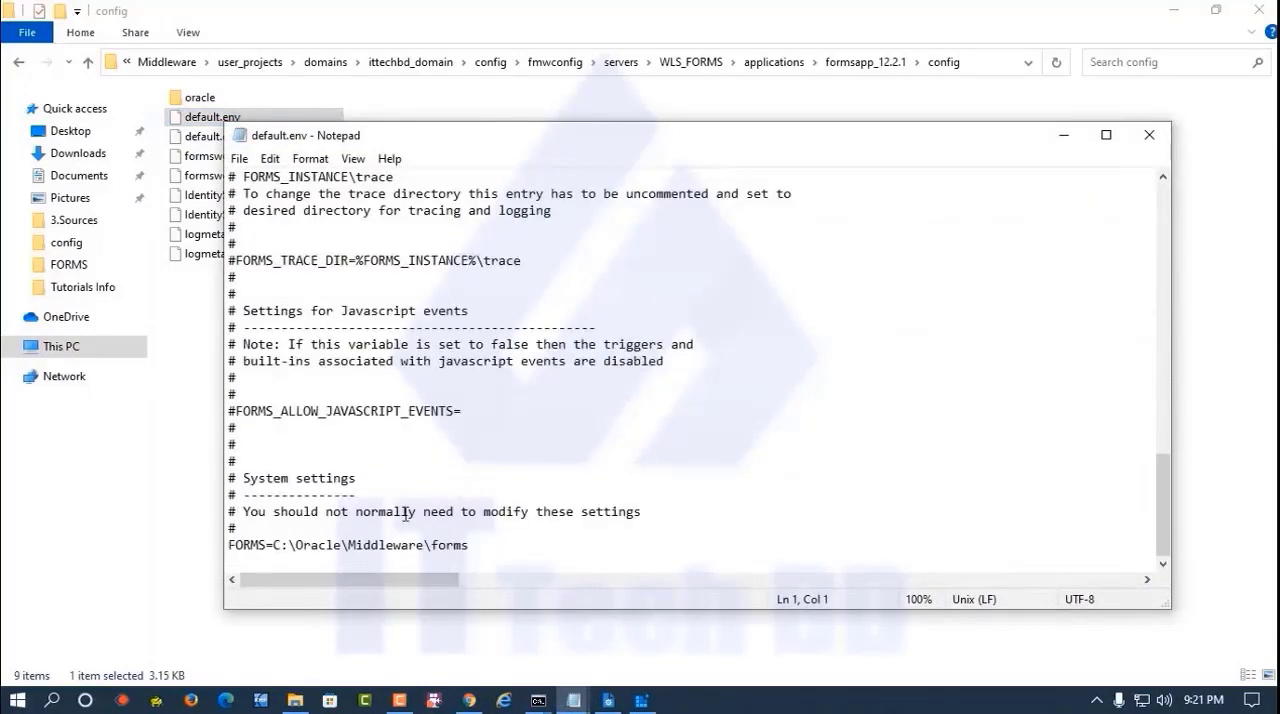
click(528, 542)
key(Return)
key(Return)
key(Return)
text(\)
key(Return)
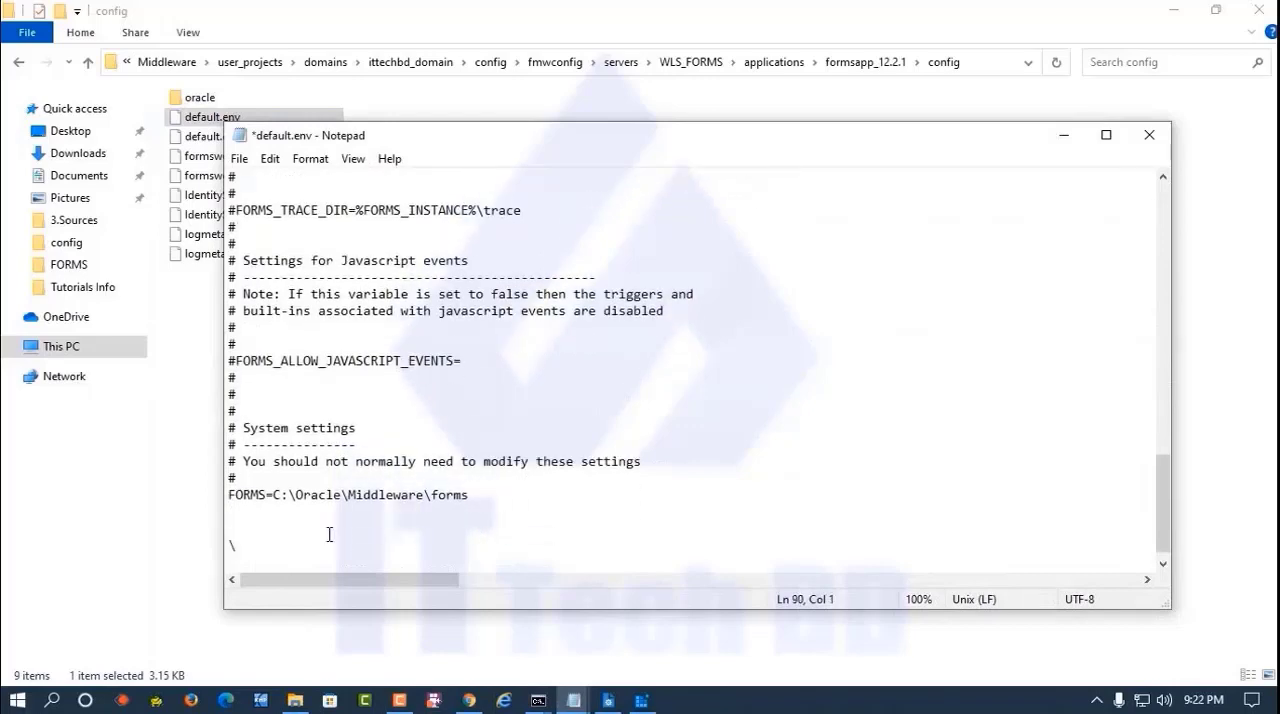
key(BackSpace)
- Copy COMPONENT_CONFIG_PATH= from the notes and paste it on the last line of default.env
click(565, 703)
click(516, 646)
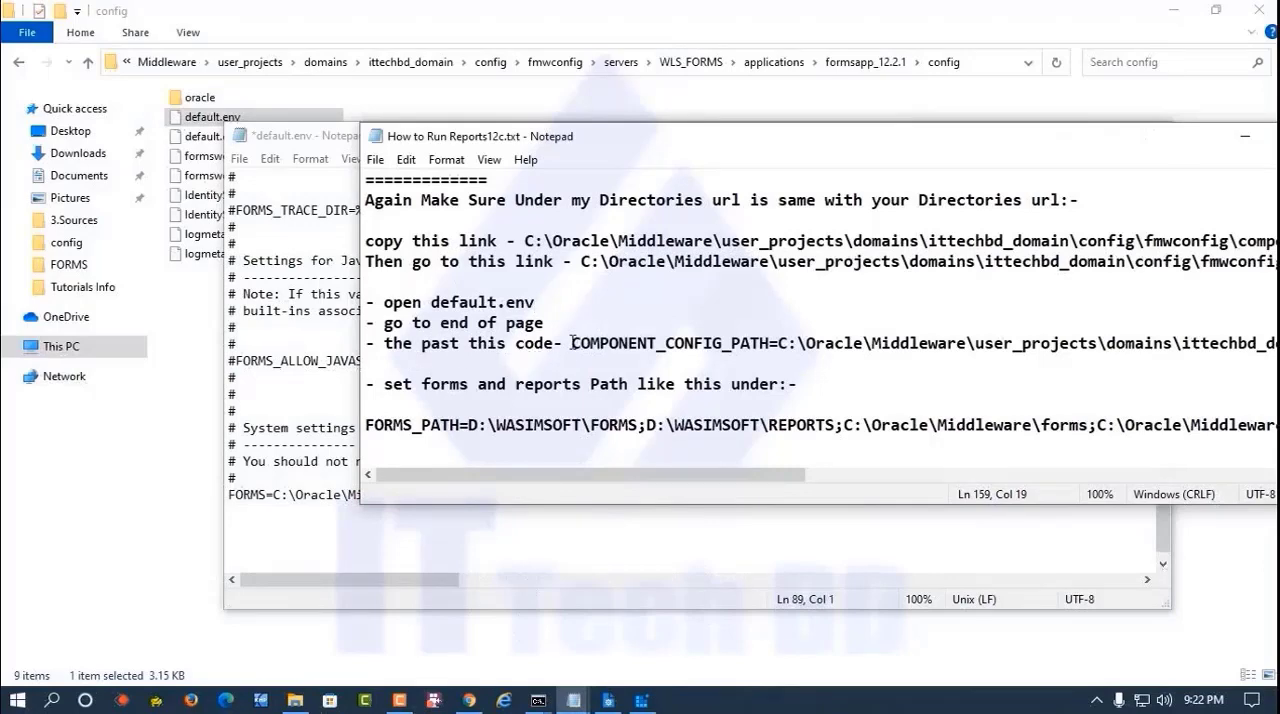
drag(571, 343, 773, 348)
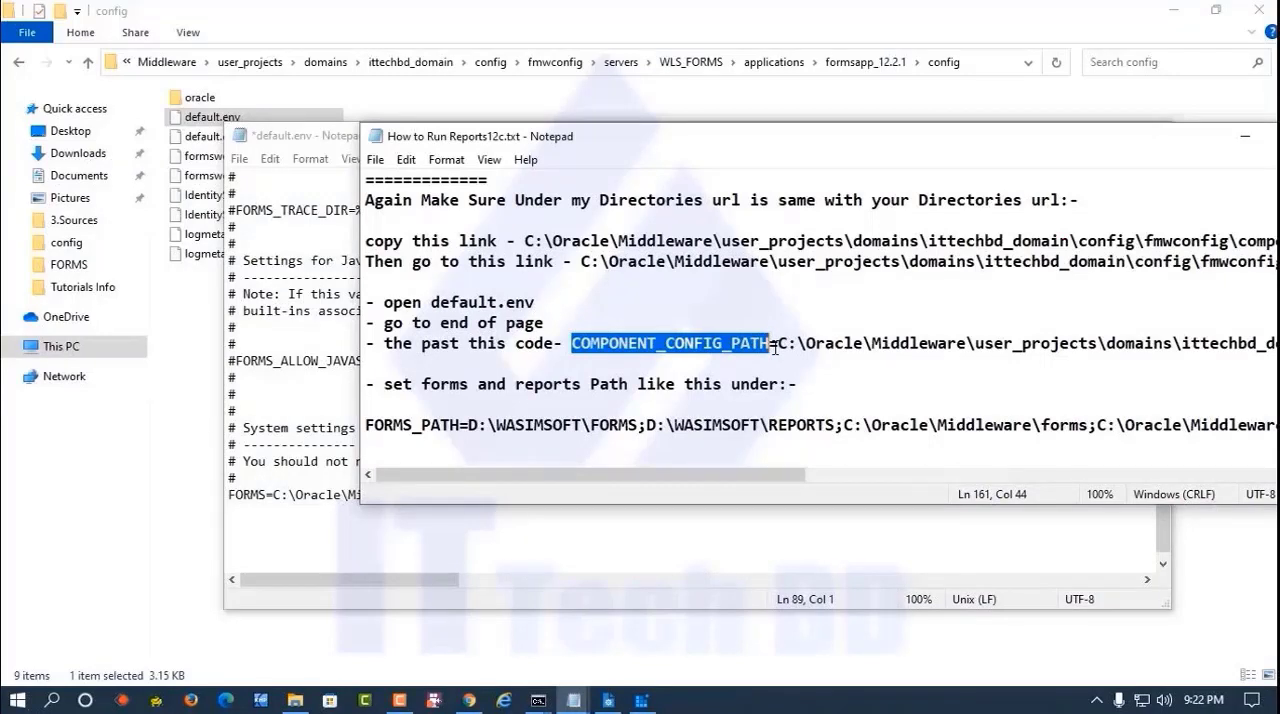
mouse_move(773, 348)
mouse_down()
mouse_move(797, 348)
mouse_move(780, 348)
mouse_up()
right_click(735, 343)
click(775, 403)
click(253, 547)
right_click(253, 547)
click(375, 343)
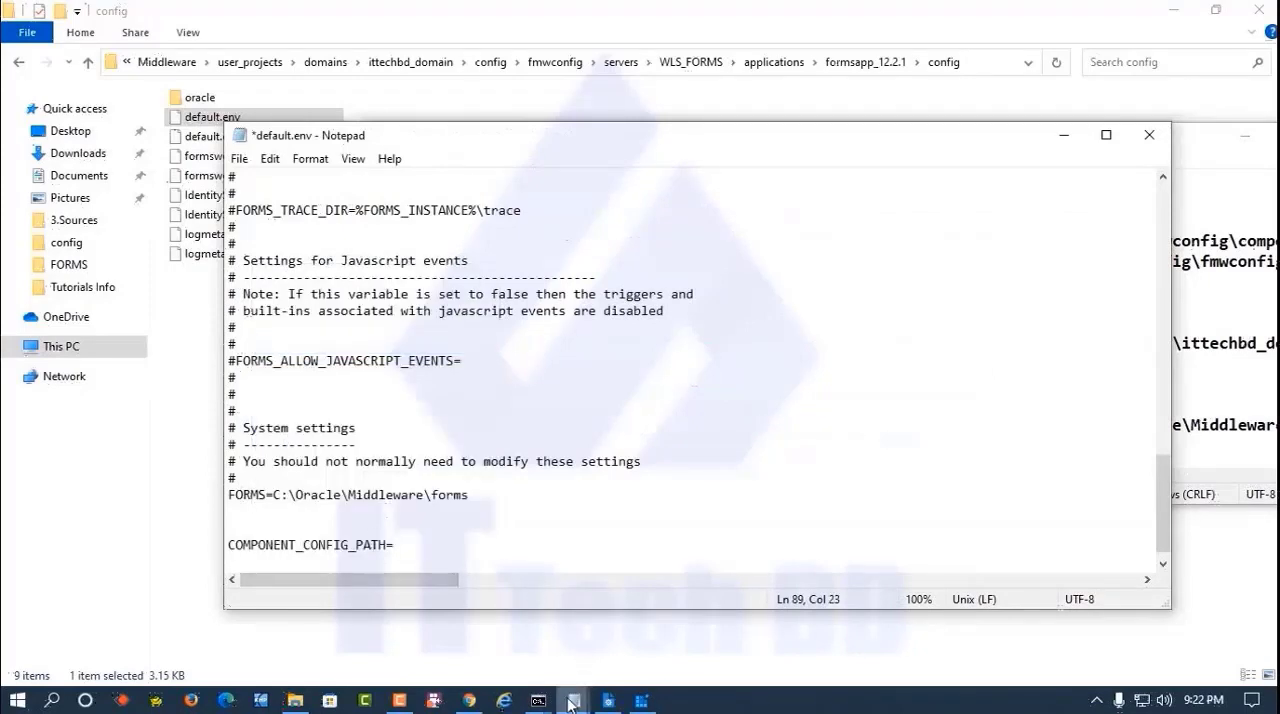
- Copy the full directory path ending in components\ReportsToolsComponent\ittechbdReportsTools from the "copy this link" line of the notes
mouse_move(573, 700)
click(558, 662)
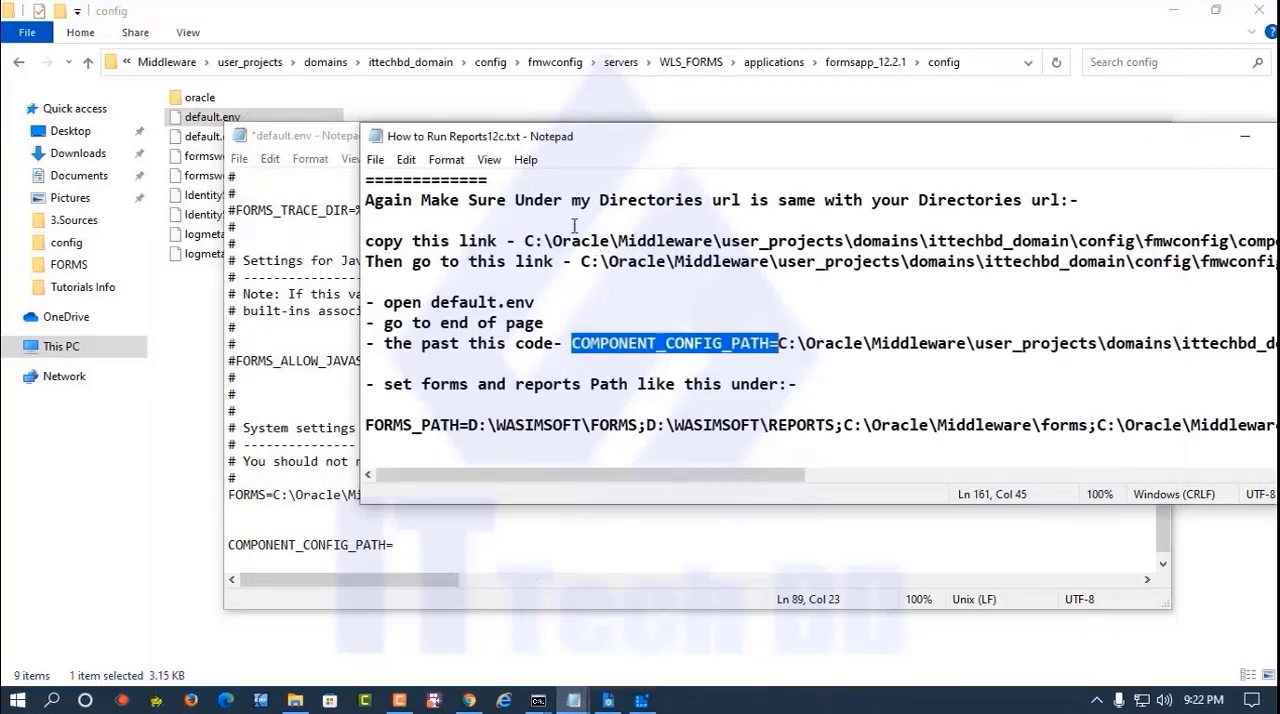
drag(526, 239, 1268, 240)
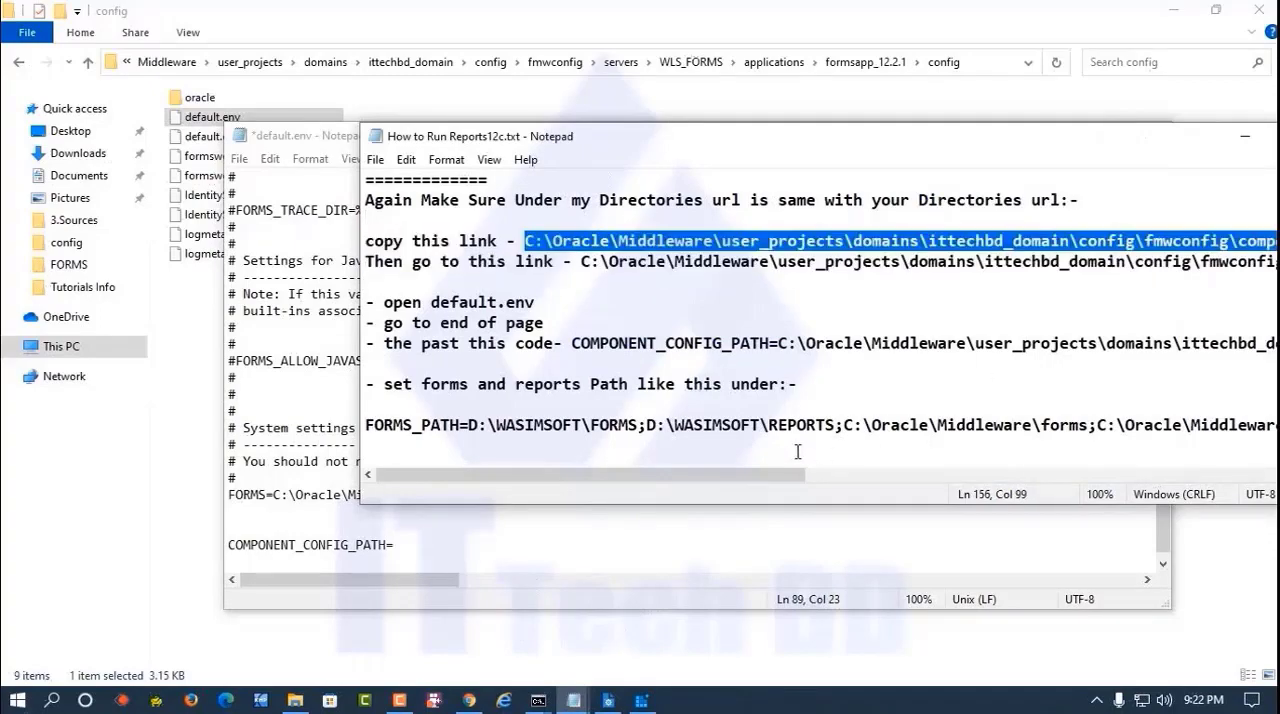
drag(774, 474, 1016, 458)
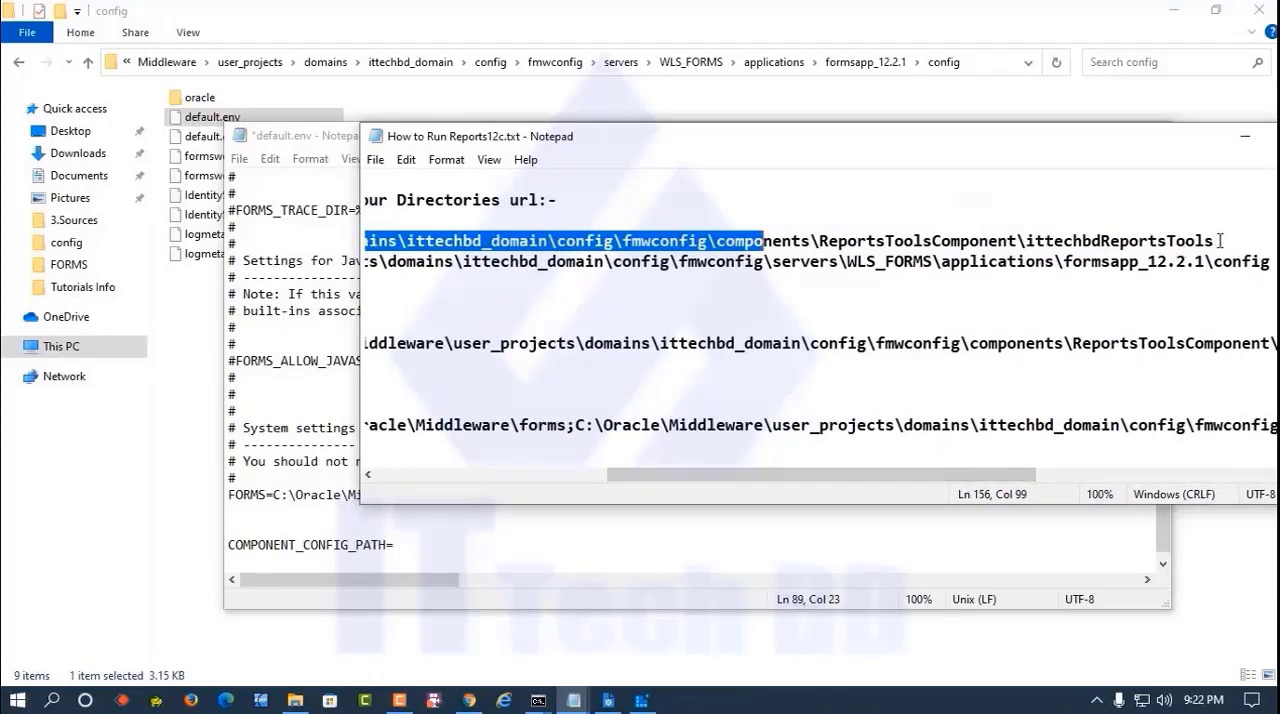
drag(1220, 241, 524, 241)
right_click(553, 236)
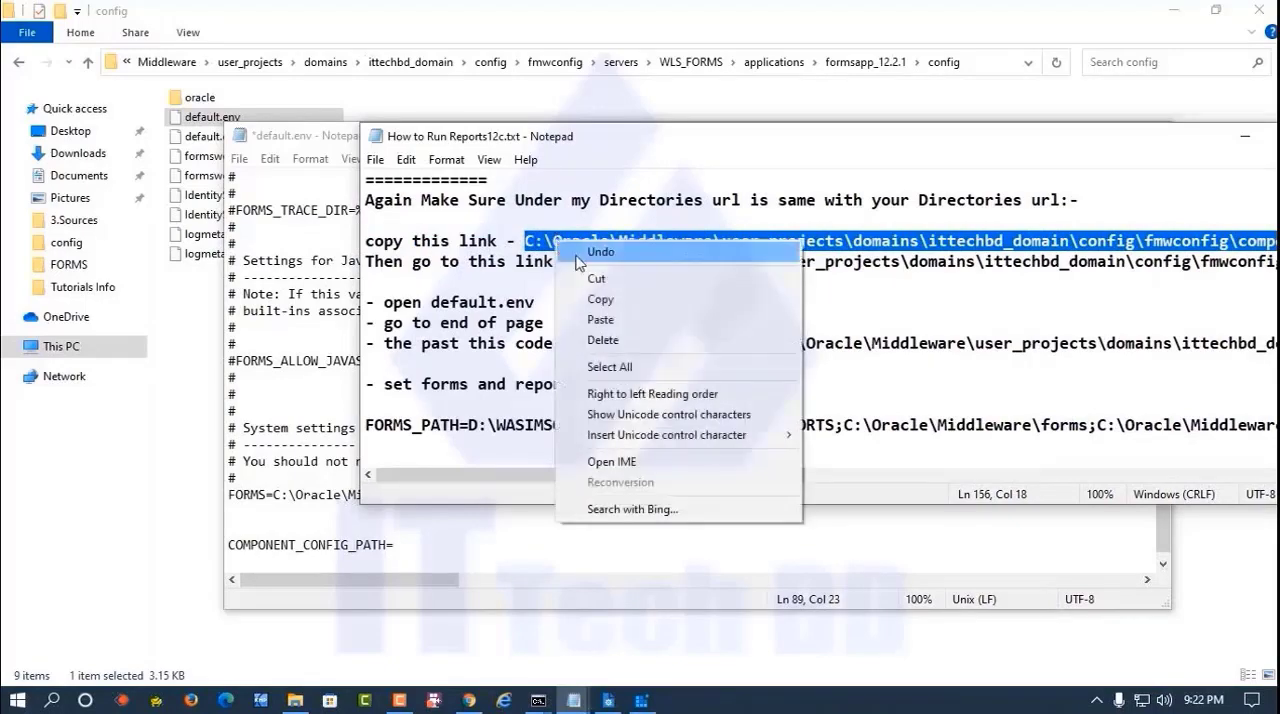
click(592, 297)
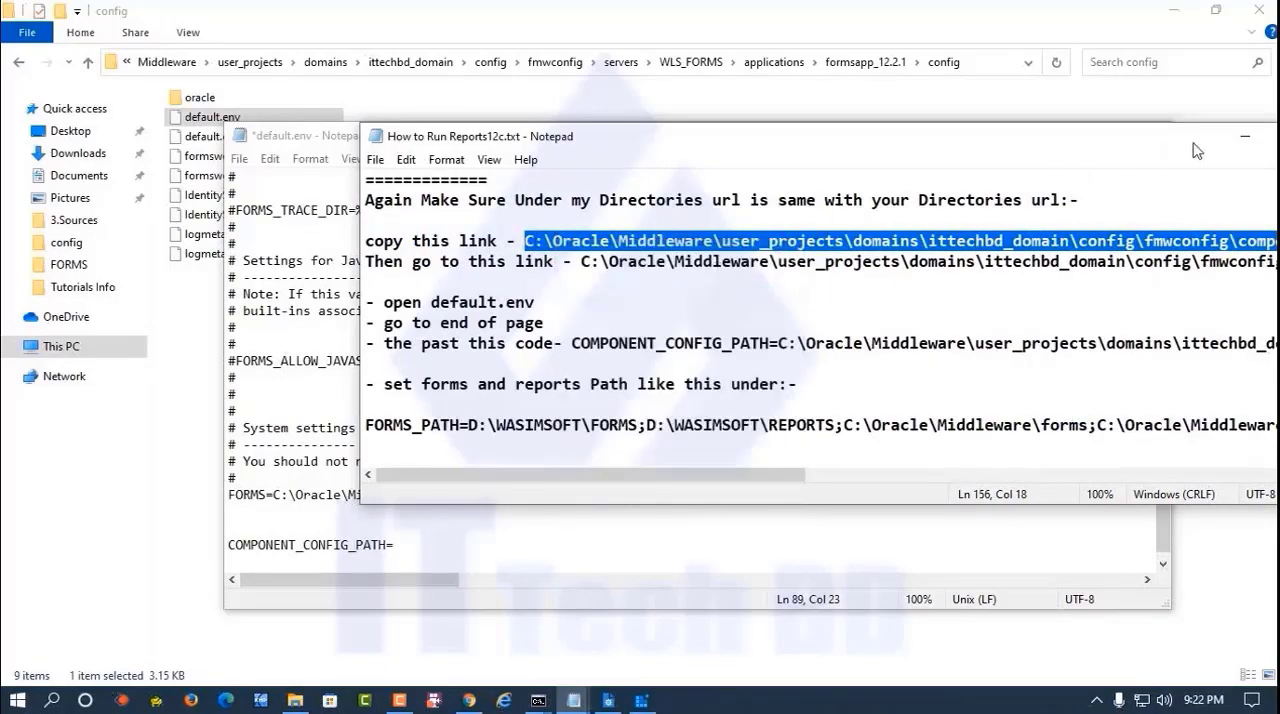
- Paste the copied ittechbdReportsTools path after COMPONENT_CONFIG_PATH= in default.env and start a new line below it
drag(1192, 145, 963, 148)
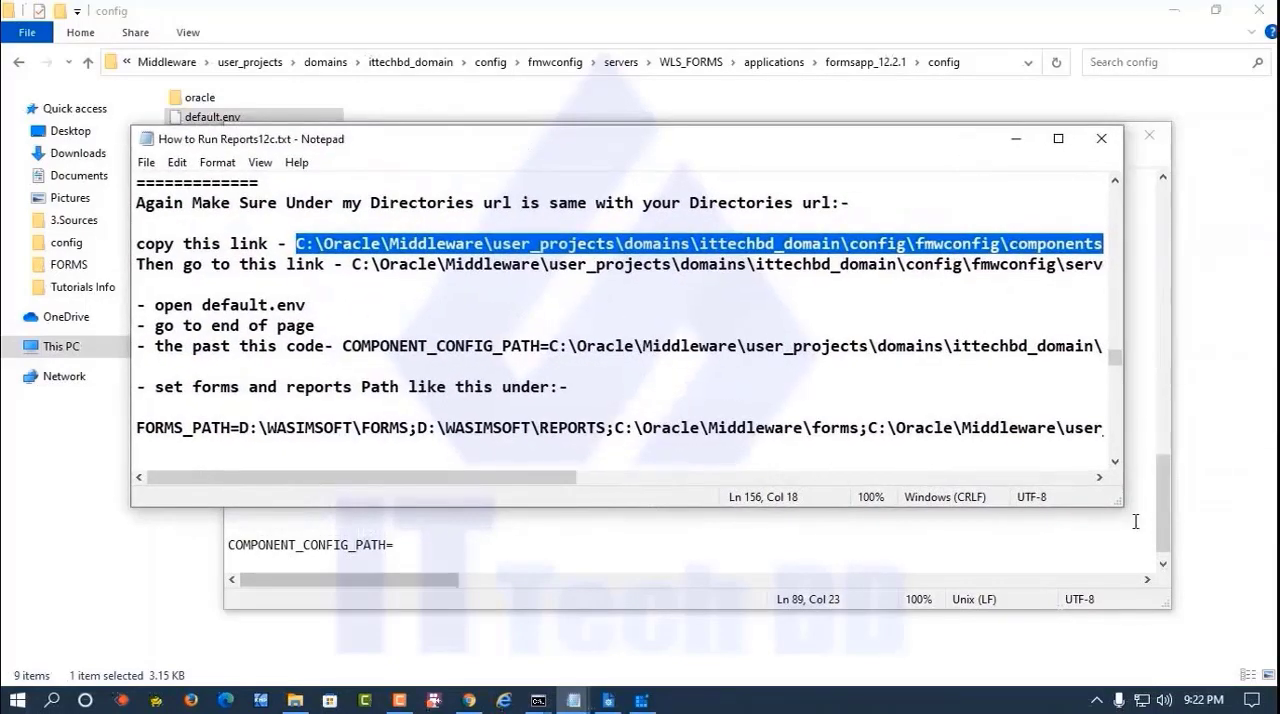
drag(1118, 507, 1234, 525)
drag(621, 501, 792, 518)
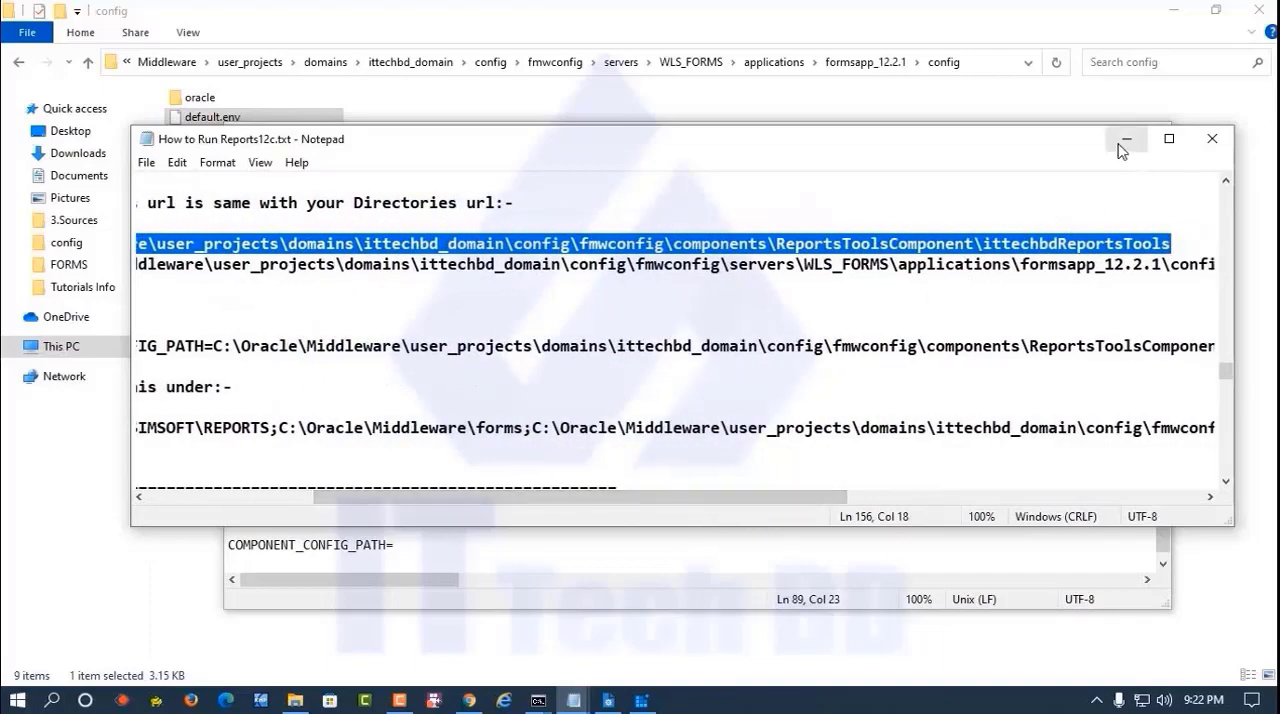
click(1126, 138)
right_click(412, 548)
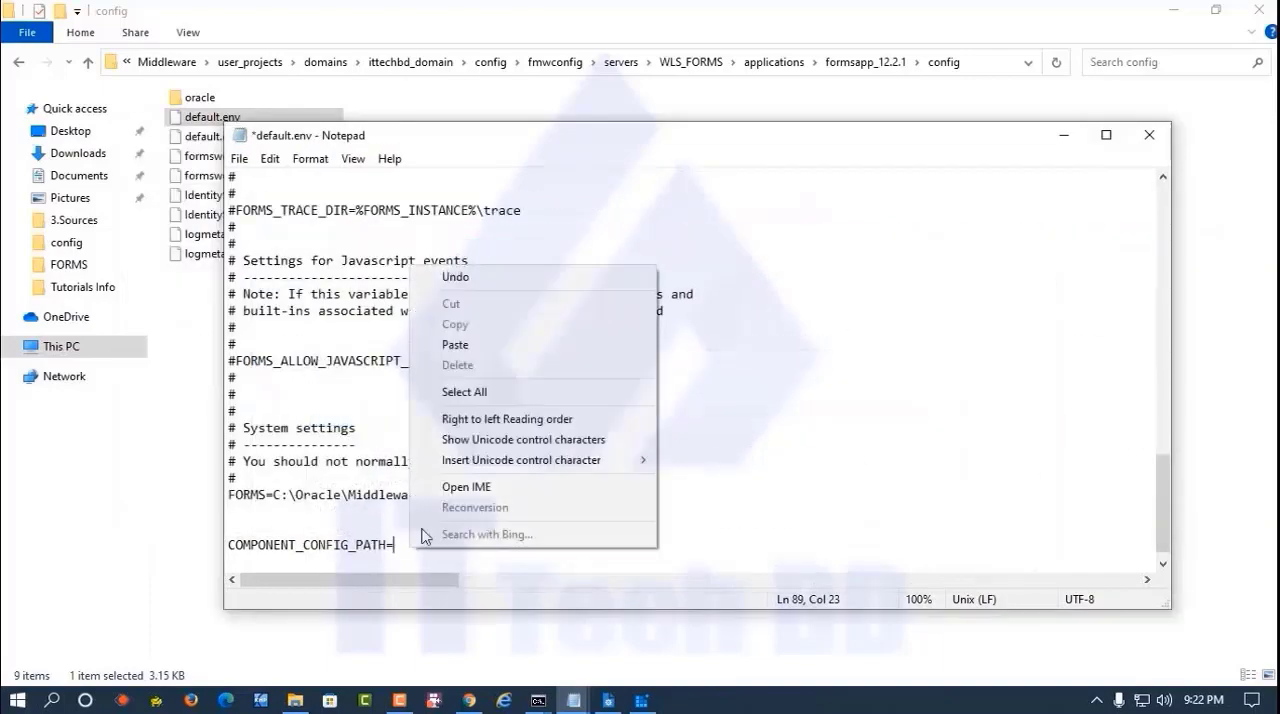
click(540, 345)
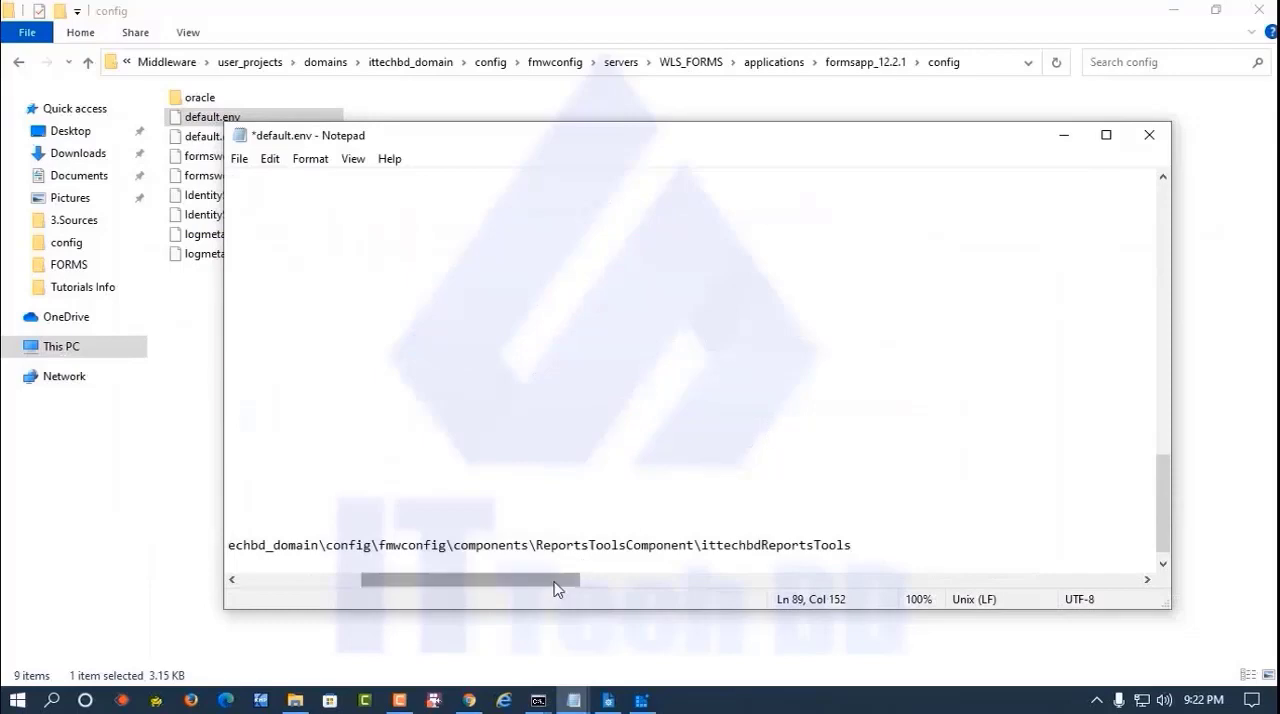
drag(560, 585, 343, 585)
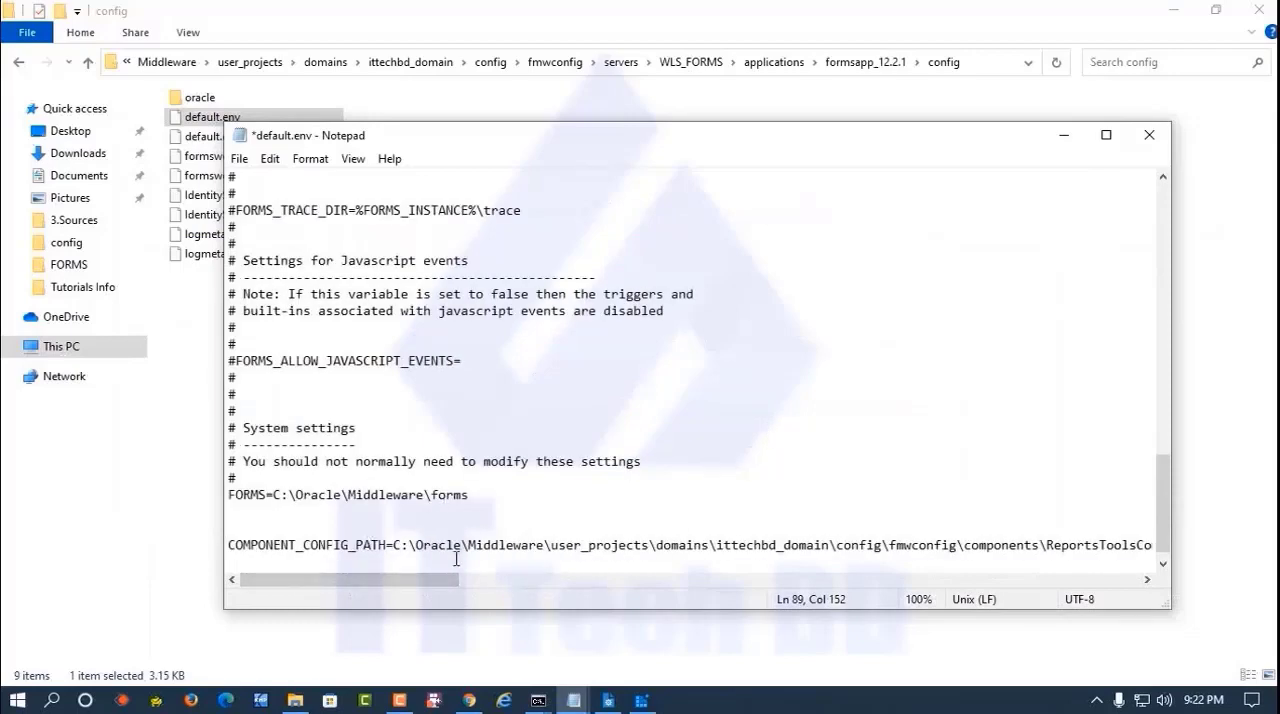
key(Return)
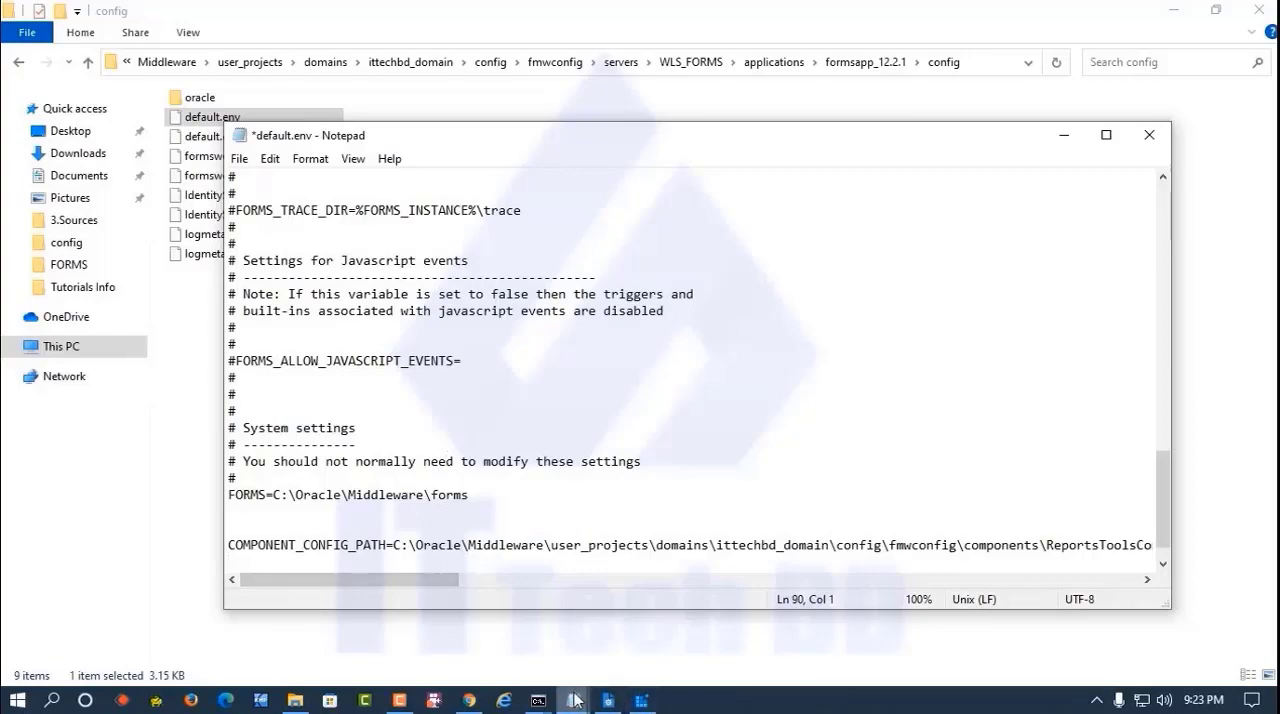
- Reopen the notes and examine the whole sample FORMS_PATH line, including the folders at its beginning and end
click(546, 617)
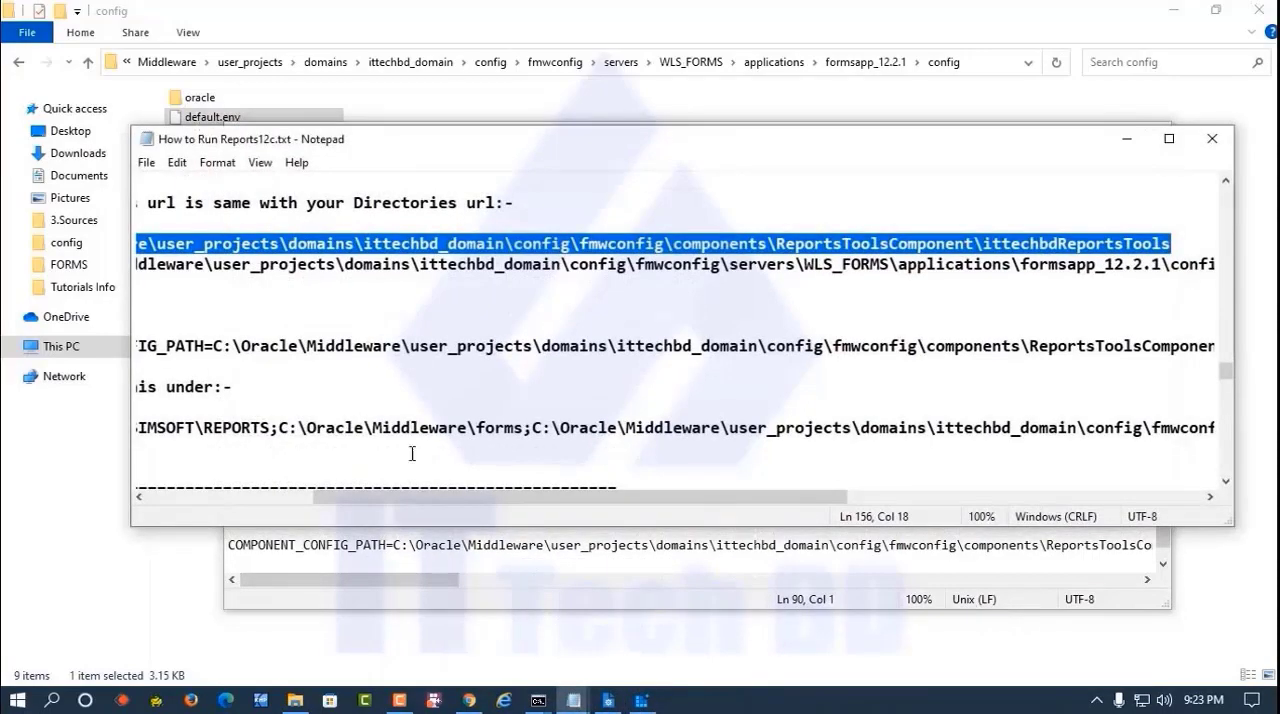
drag(416, 497, 200, 500)
scroll(308, 403, down, 1)
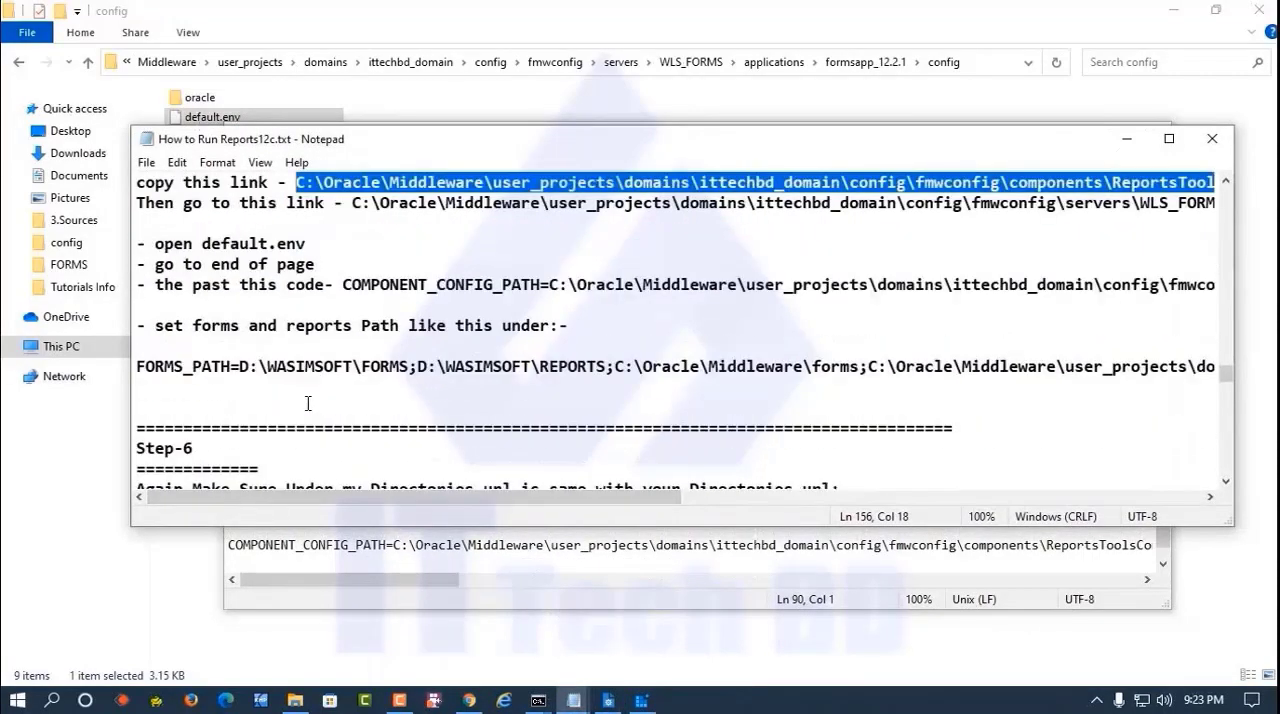
click(581, 331)
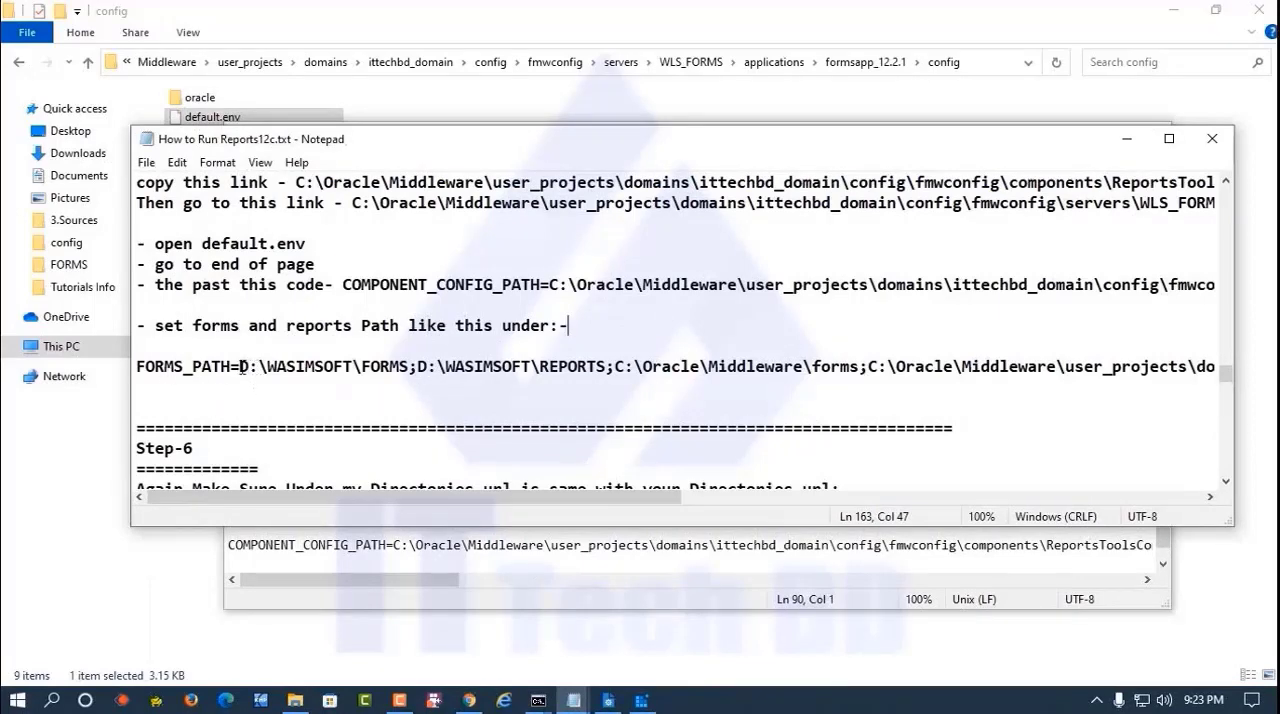
drag(241, 367, 613, 373)
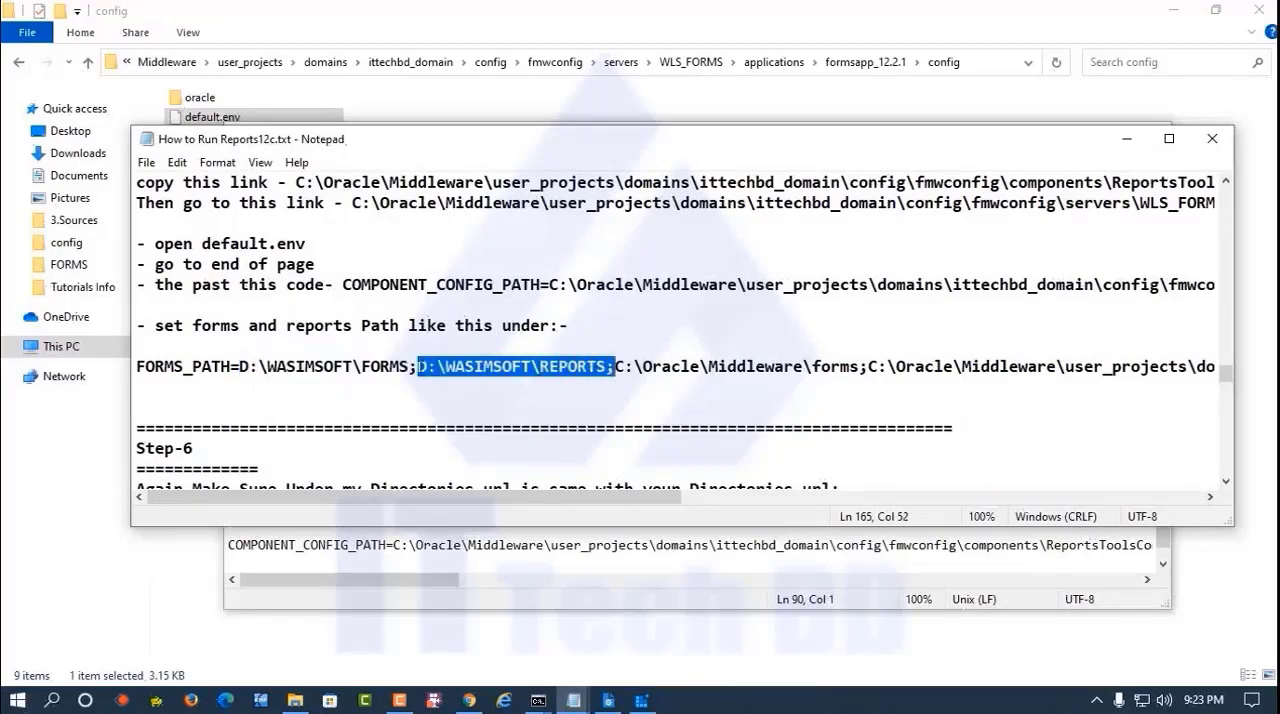
click(412, 367)
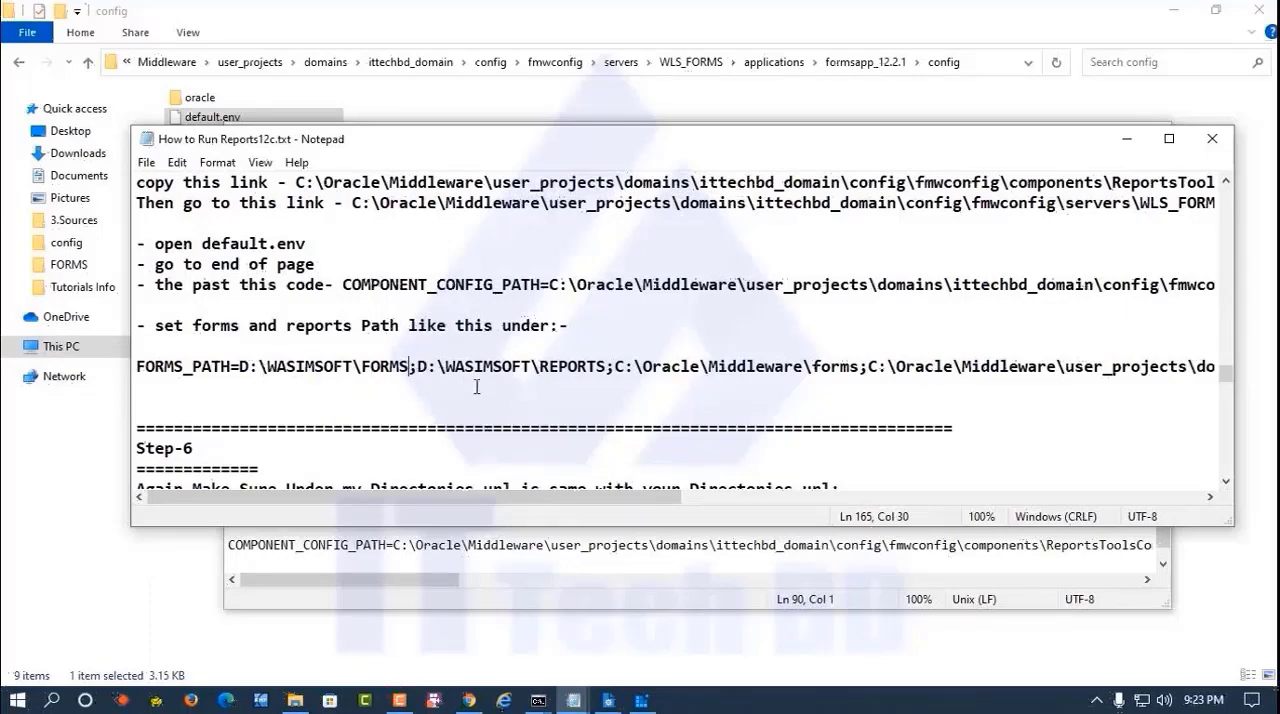
drag(428, 497, 1026, 490)
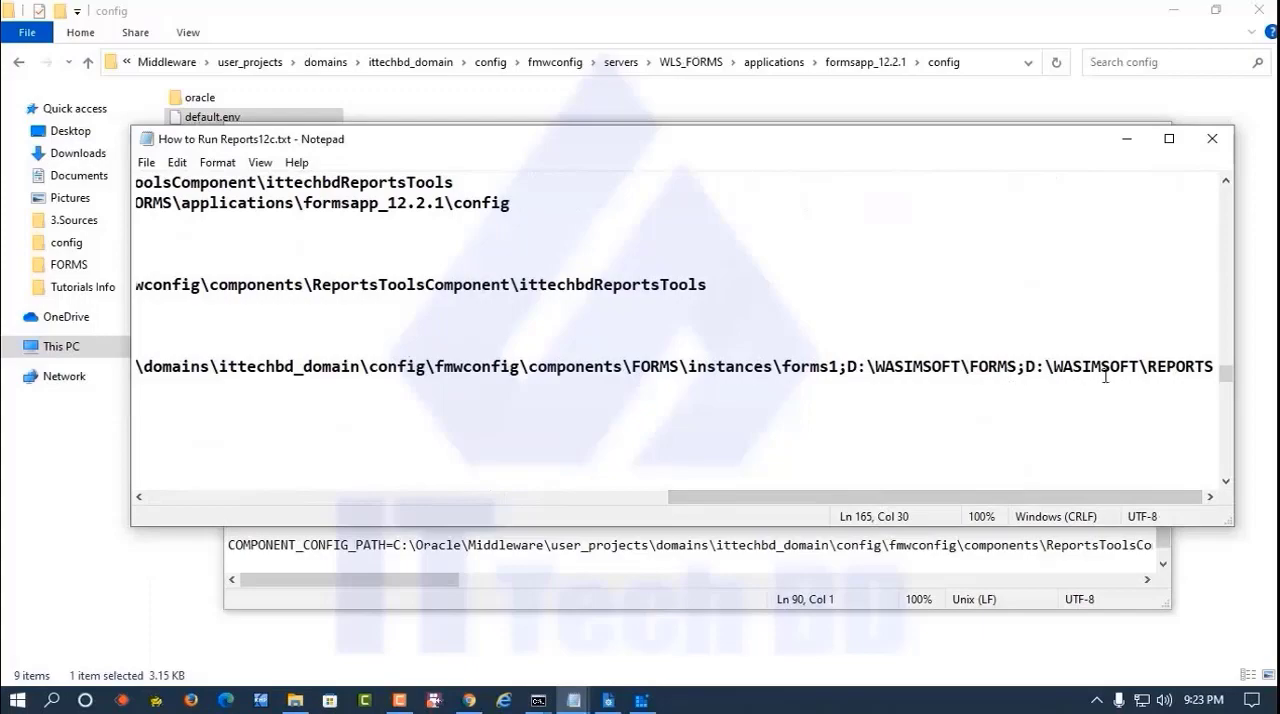
drag(810, 500, 256, 500)
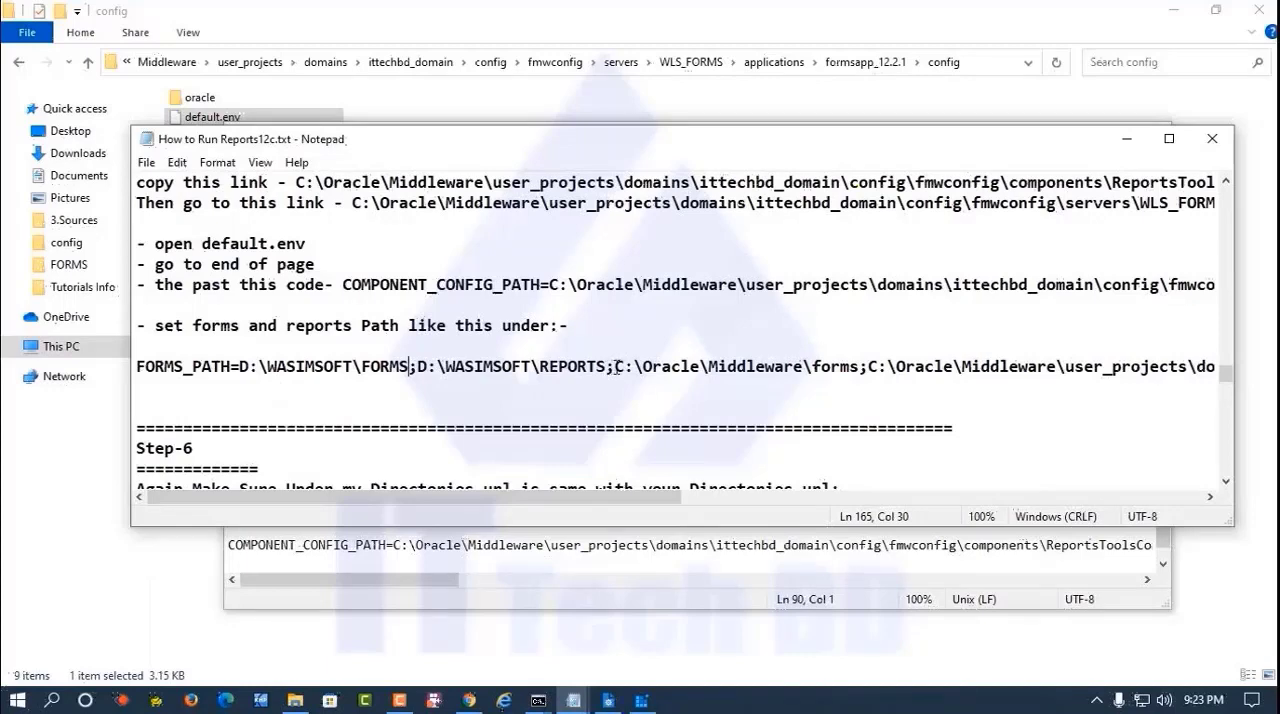
- Copy D:\WASIMSOFT\FORMS;D:\WASIMSOFT\REPORTS; from the sample FORMS_PATH line and minimize the notes
drag(616, 366, 240, 367)
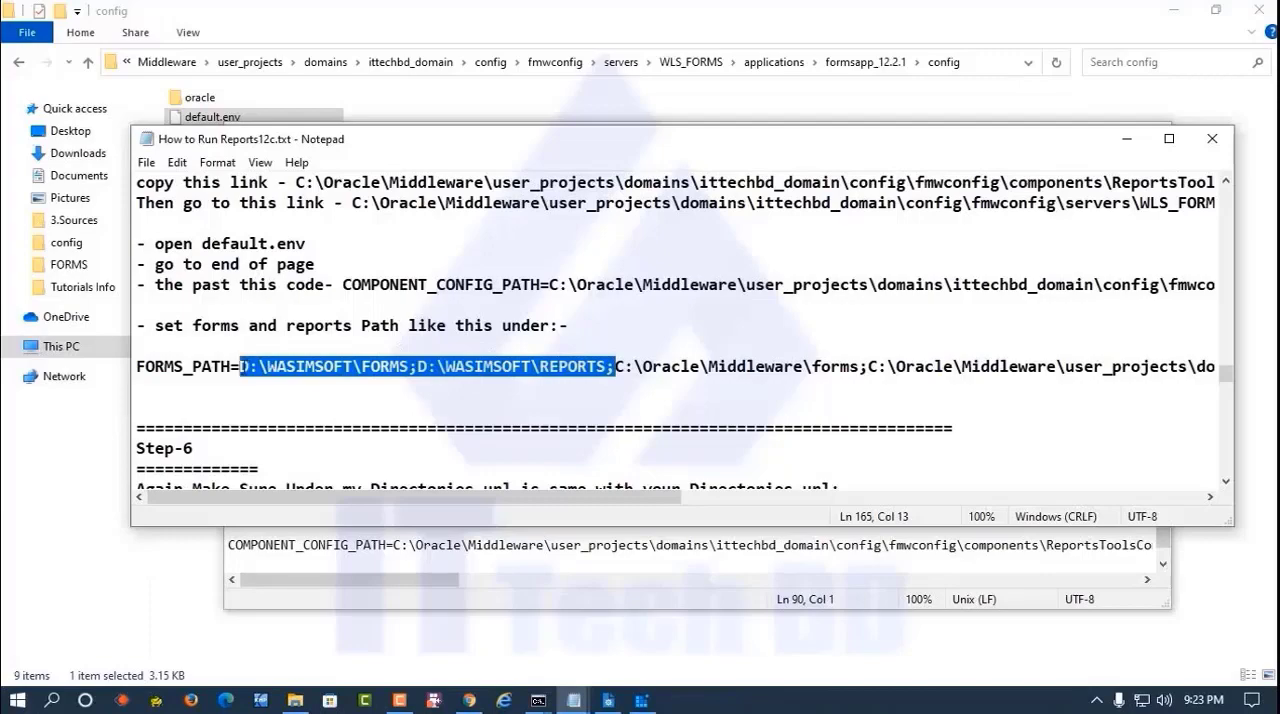
right_click(330, 367)
click(392, 420)
scroll(330, 387, up, 3)
scroll(330, 387, up, 5)
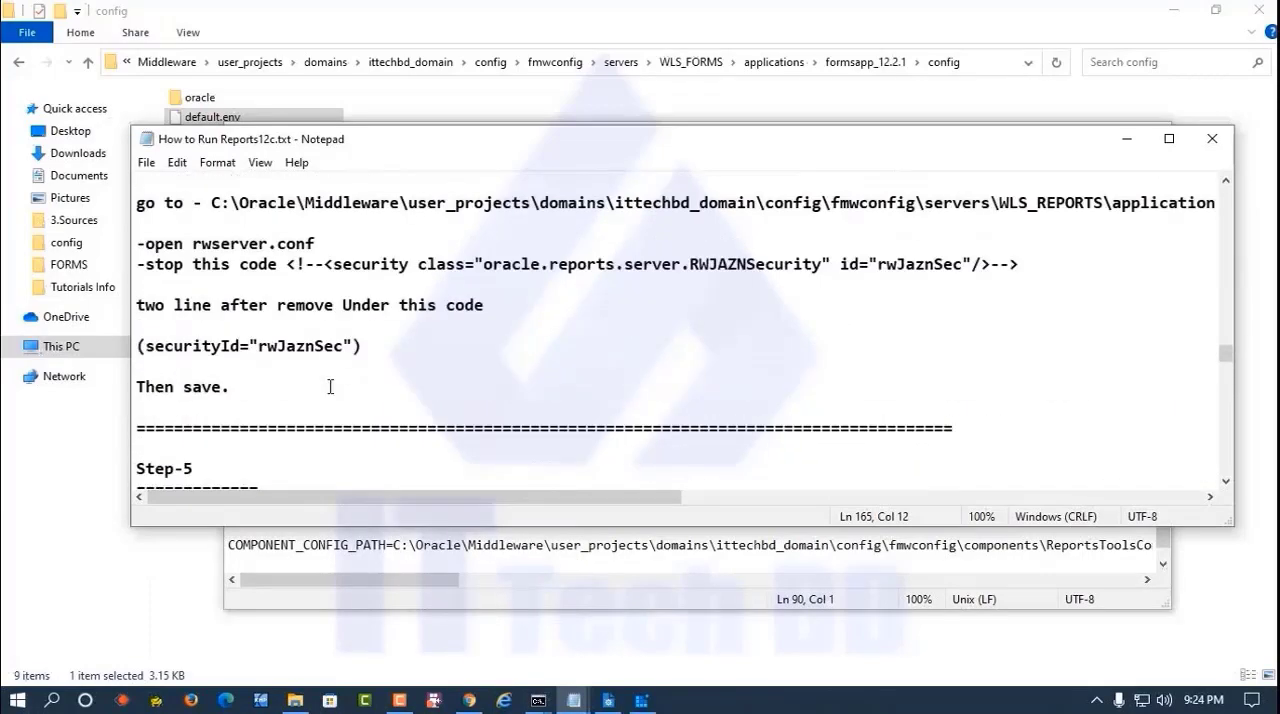
scroll(330, 387, down, 8)
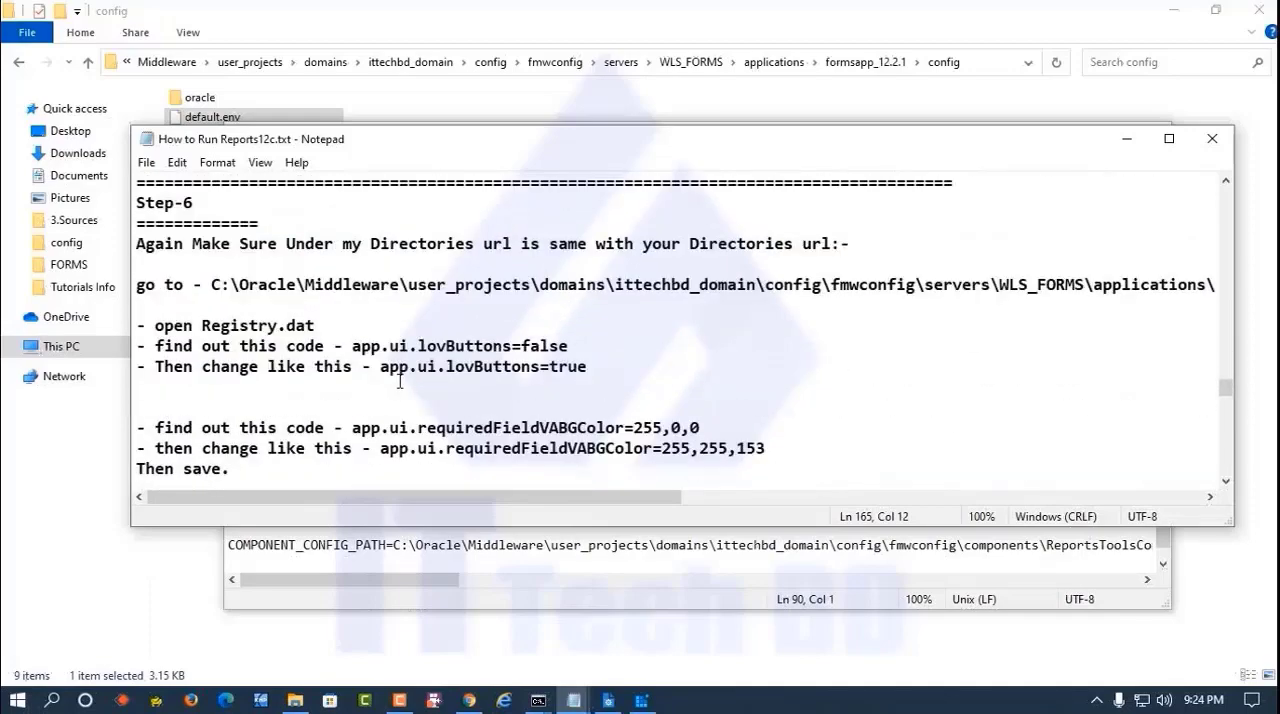
scroll(399, 382, up, 4)
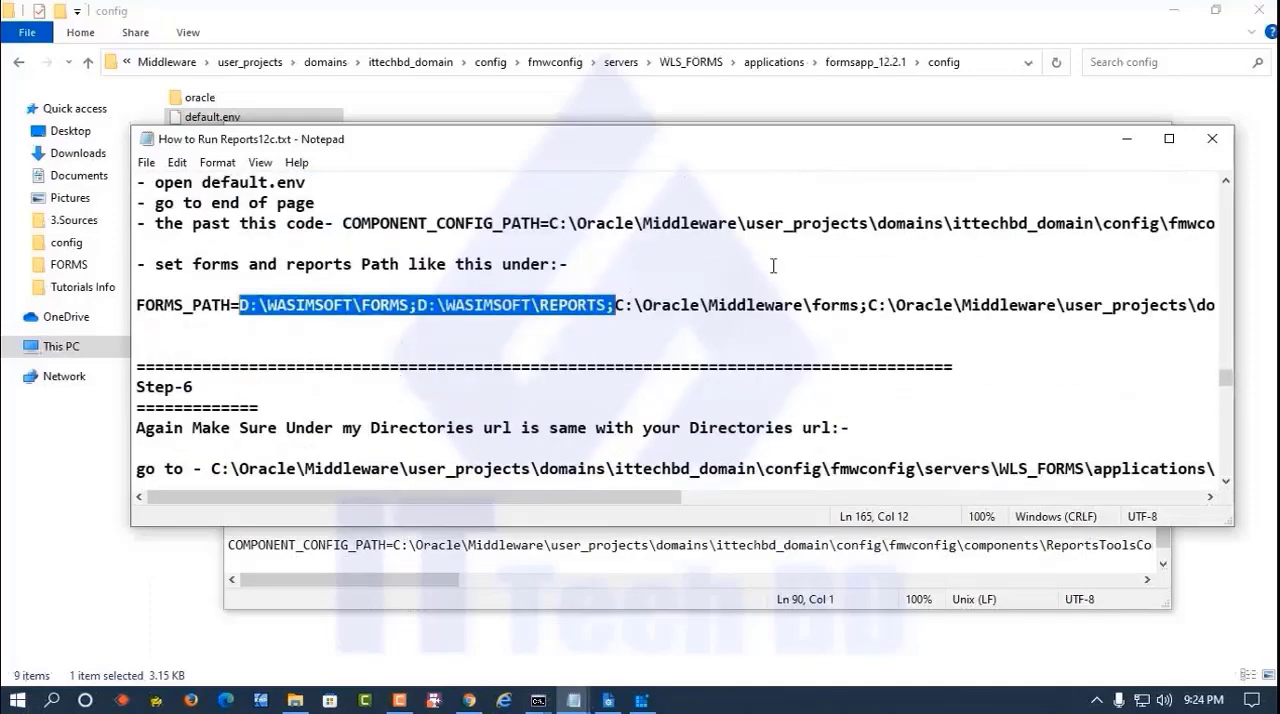
click(1126, 138)
- Replace the leading D:\WASIMSOFT\FORMS; entry of FORMS_PATH in default.env with D:\WASIMSOFT\FORMS;D:\WASIMSOFT\REPORTS;
scroll(440, 404, up, 8)
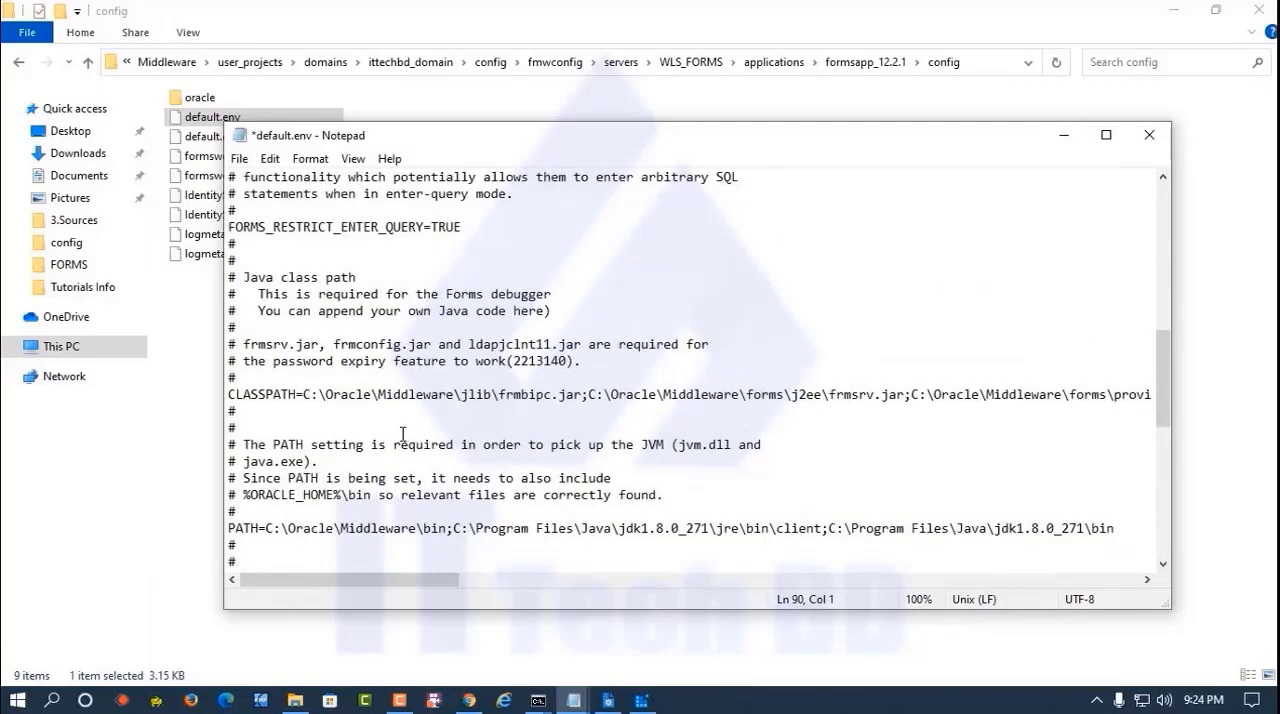
scroll(403, 434, up, 5)
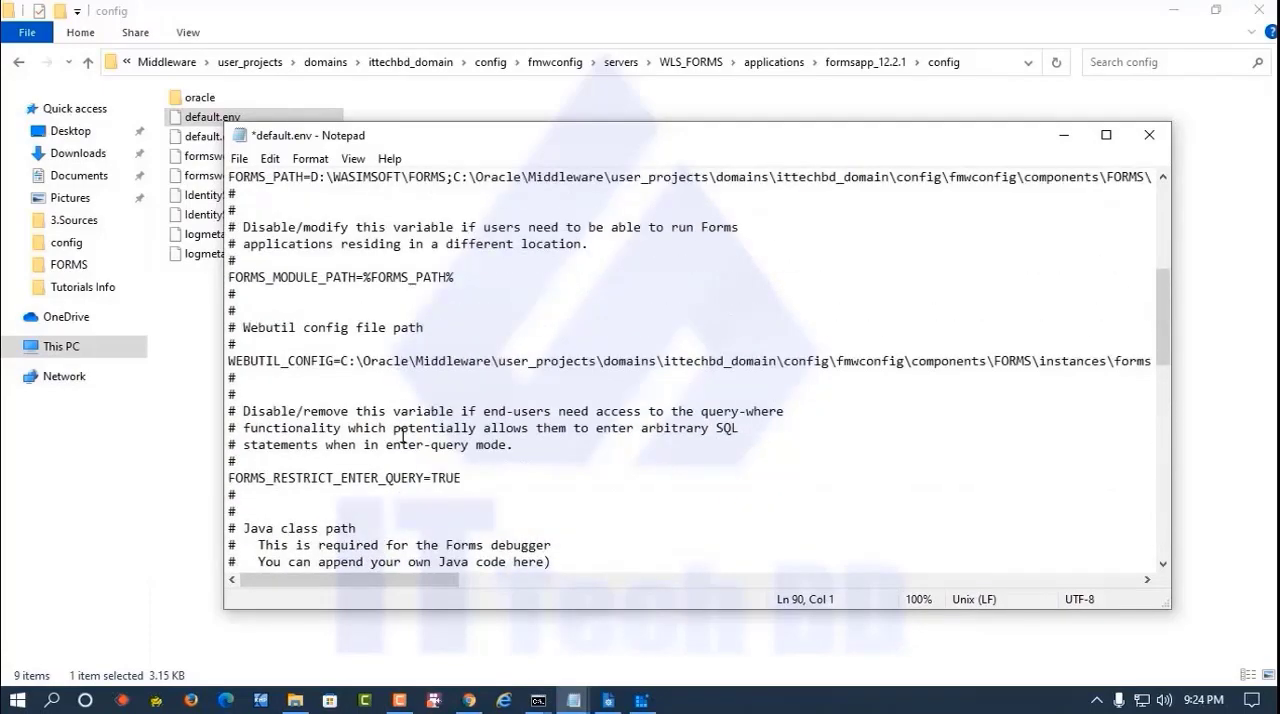
scroll(403, 434, up, 2)
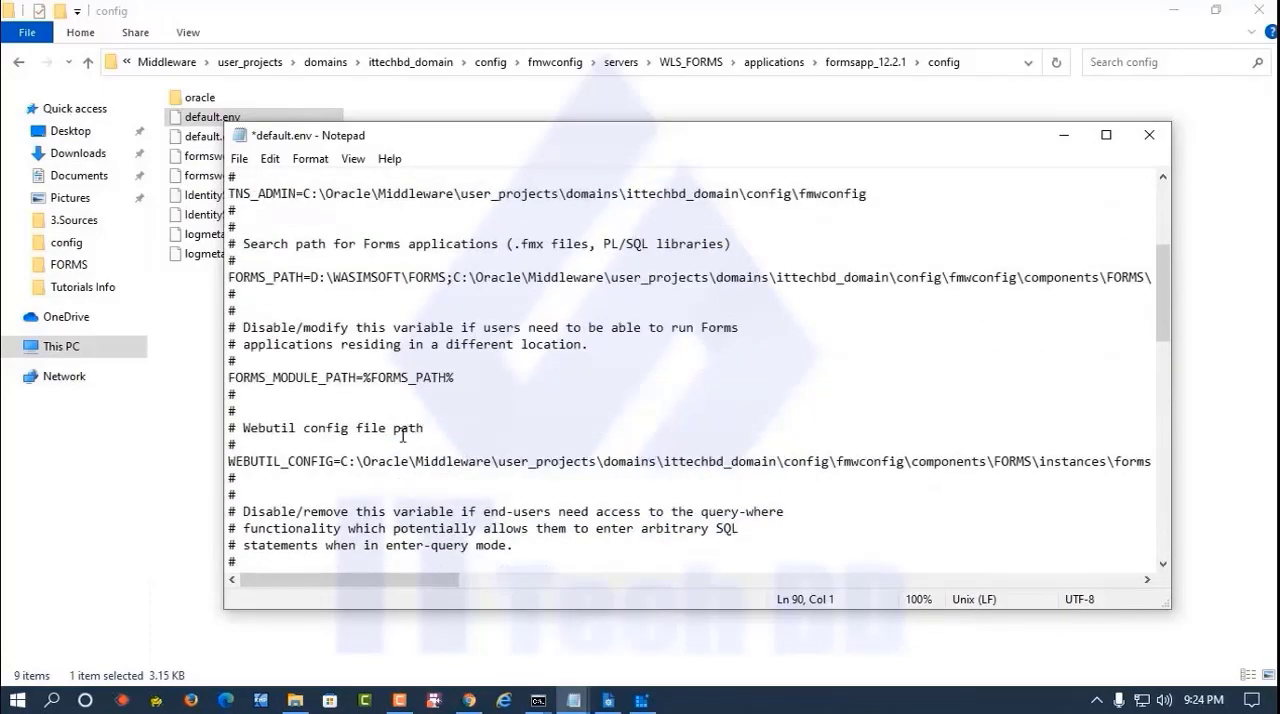
click(261, 279)
drag(449, 279, 312, 279)
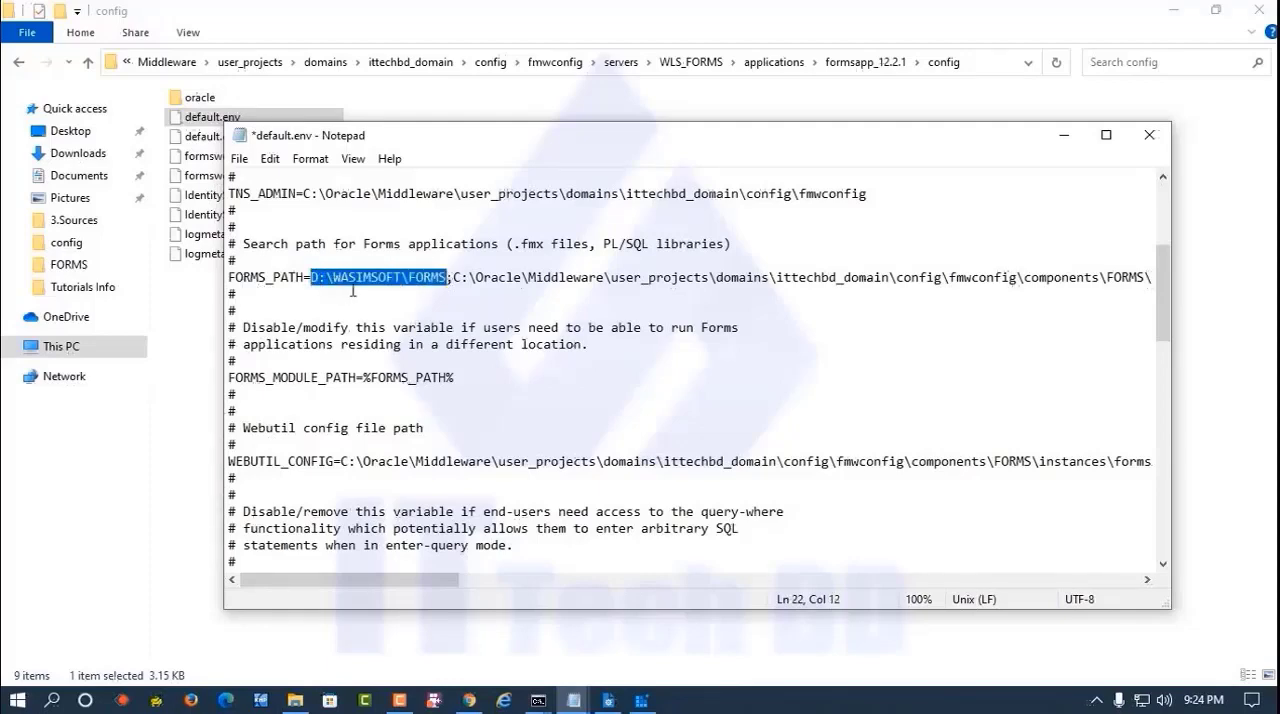
click(419, 281)
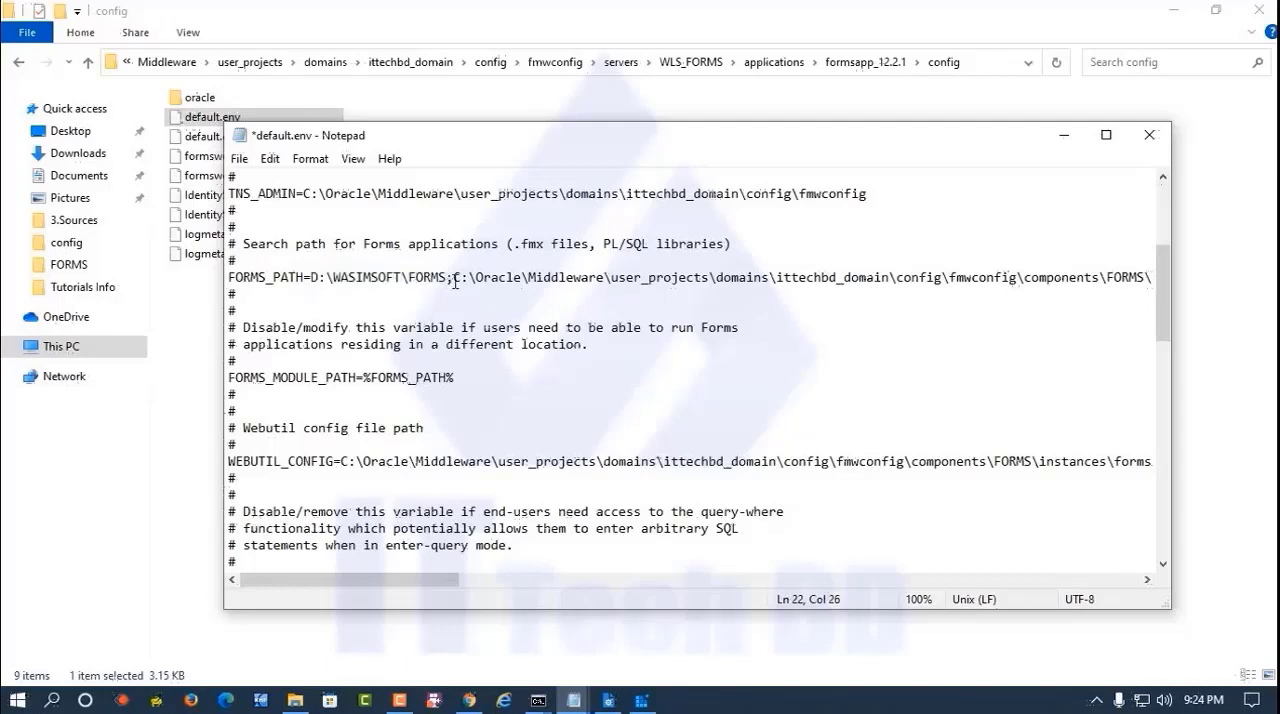
drag(451, 278, 310, 281)
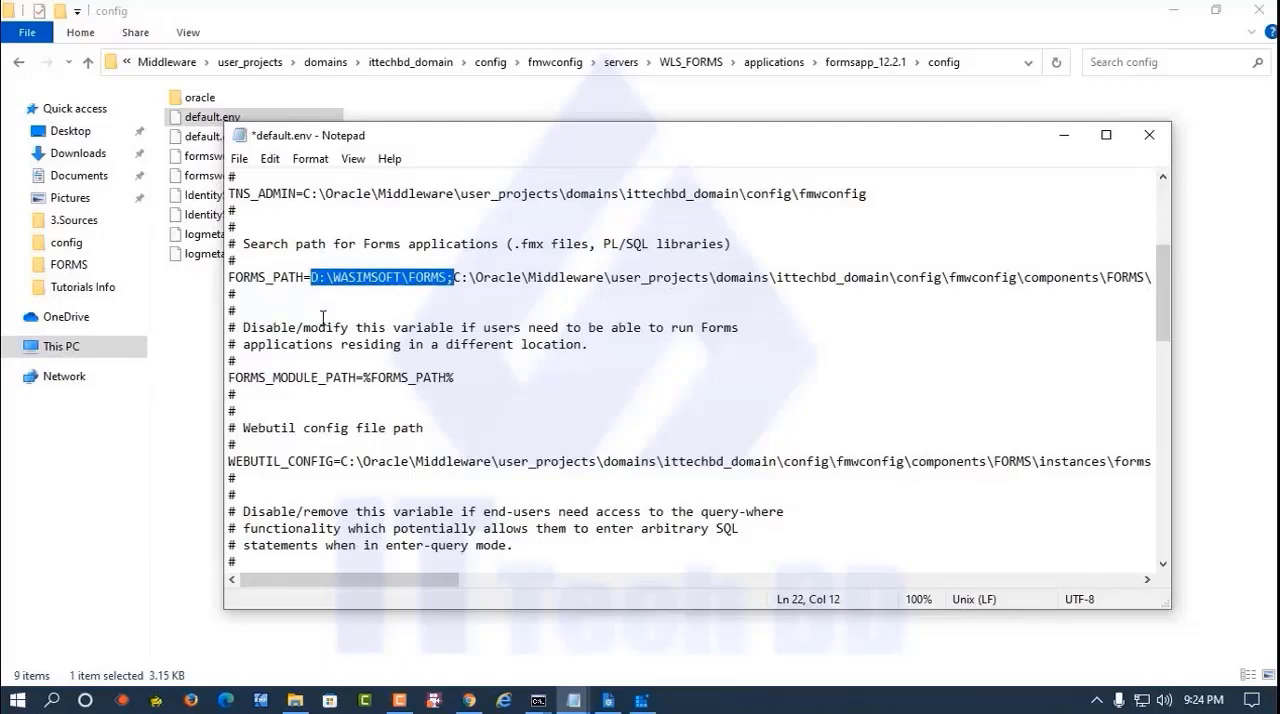
key(ctrl+v)
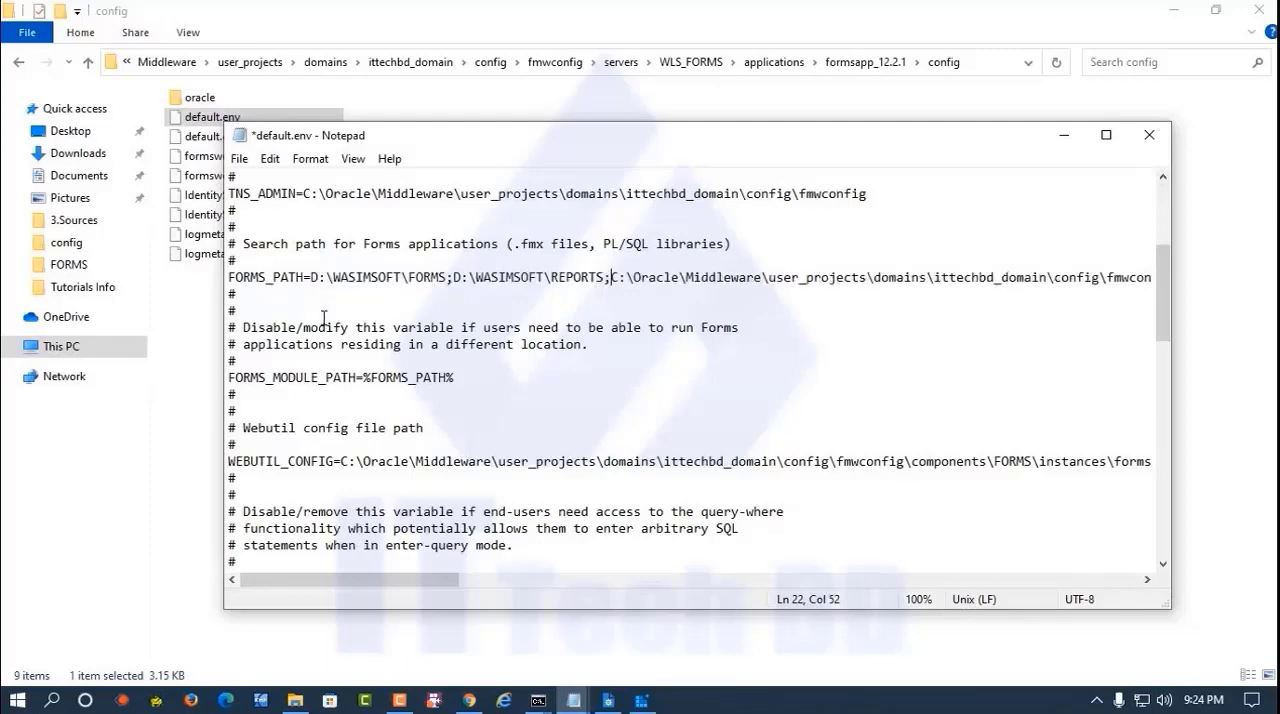
- Append ;D:\WASIMSOFT\FORMS;D:\WASIMSOFT\REPORTS after forms1 at the end of FORMS_PATH, without a trailing semicolon, and save default.env
drag(429, 580, 666, 573)
click(445, 280)
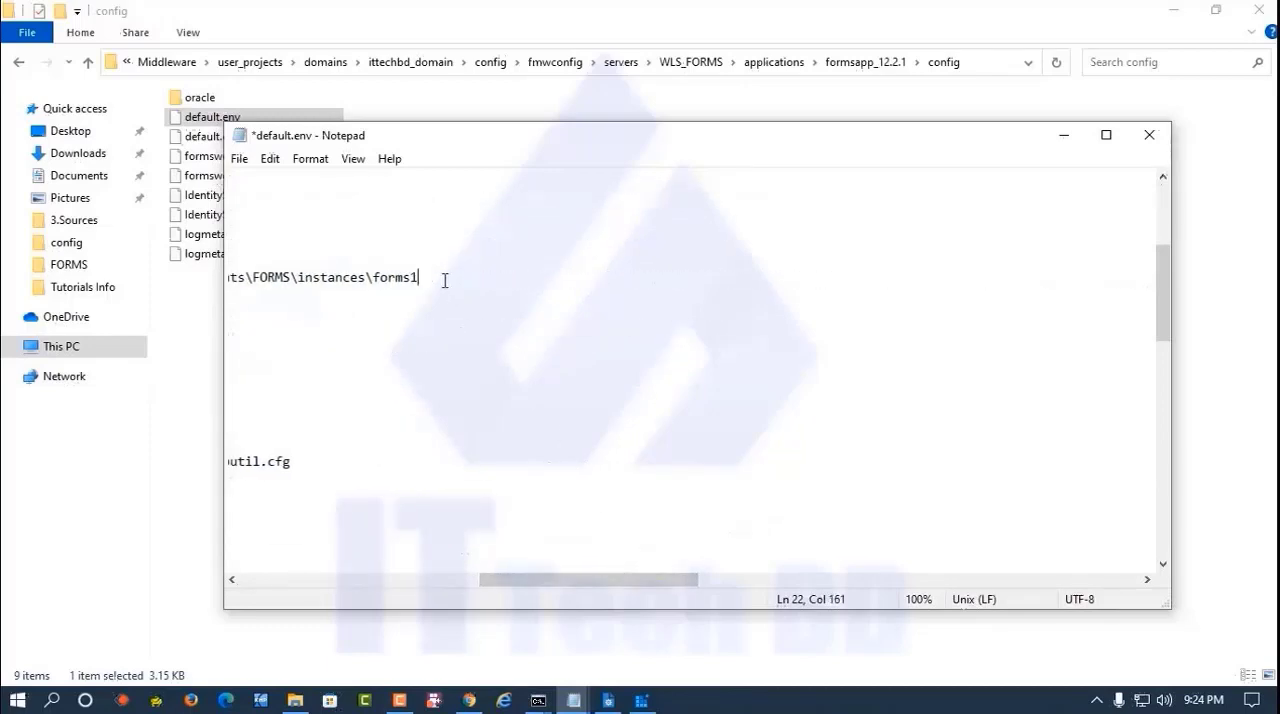
text(;)
key(ctrl+v)
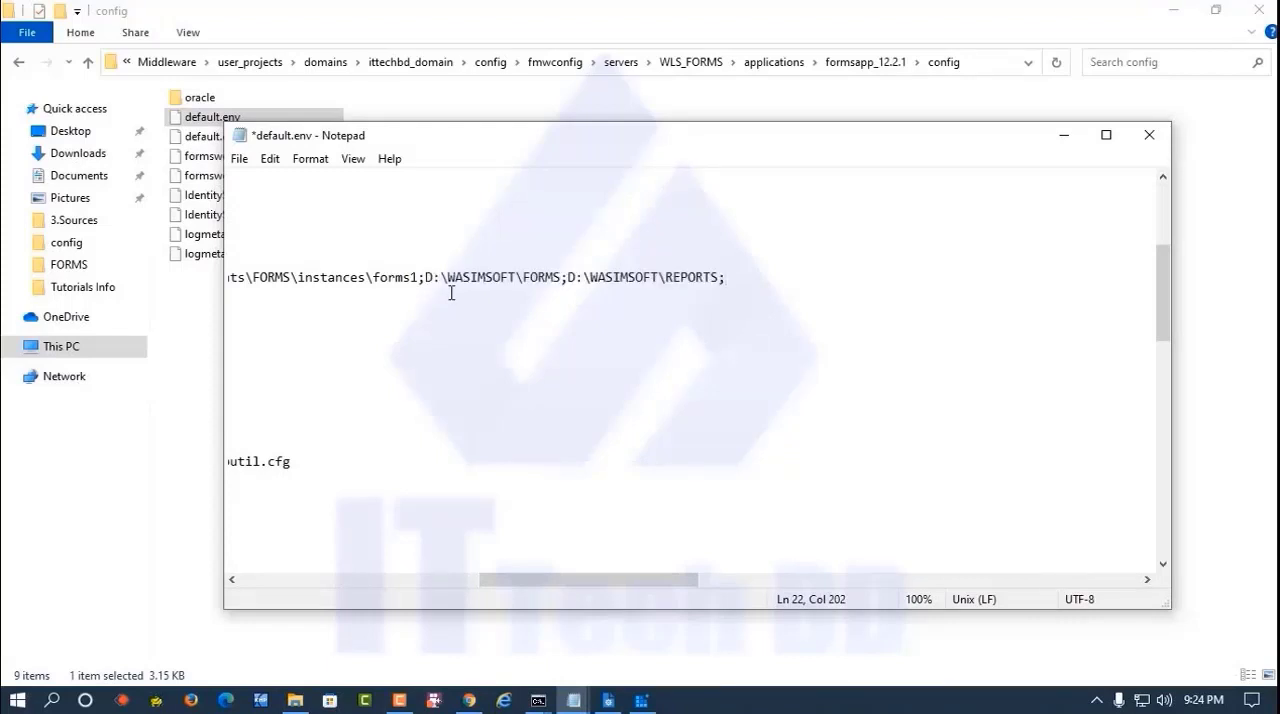
key(BackSpace)
click(242, 159)
click(270, 242)
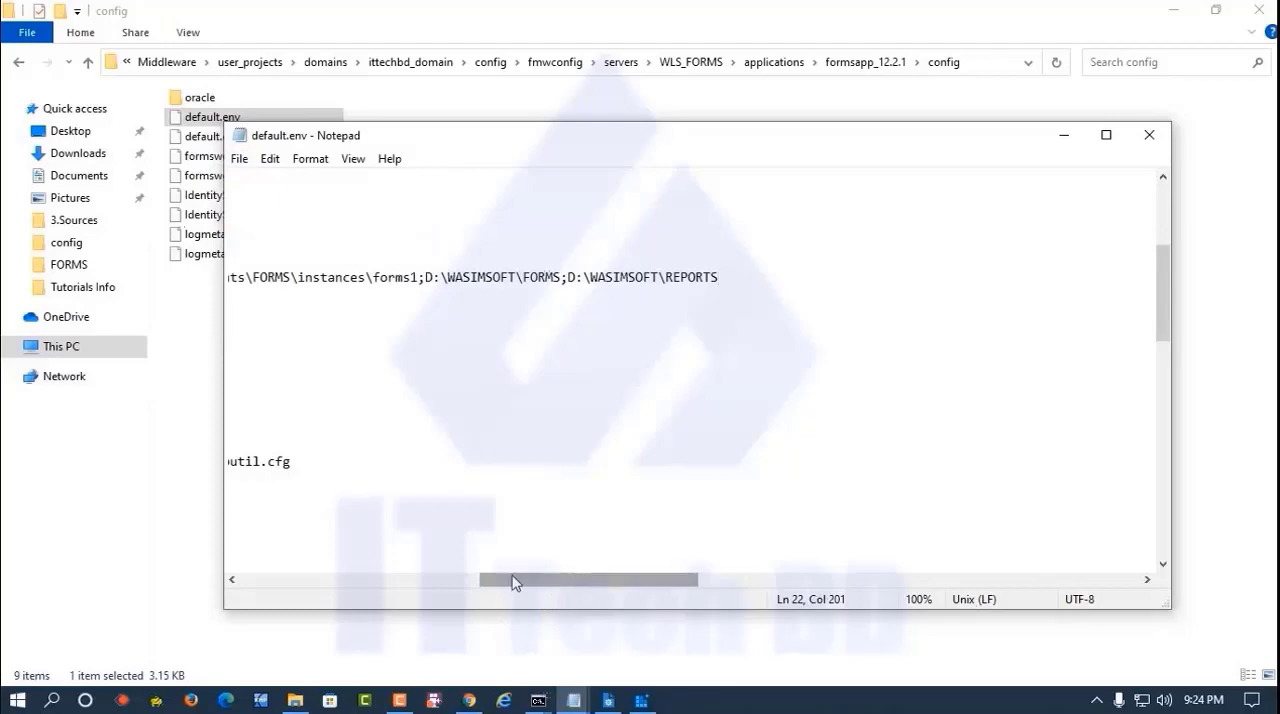
drag(514, 580, 276, 580)
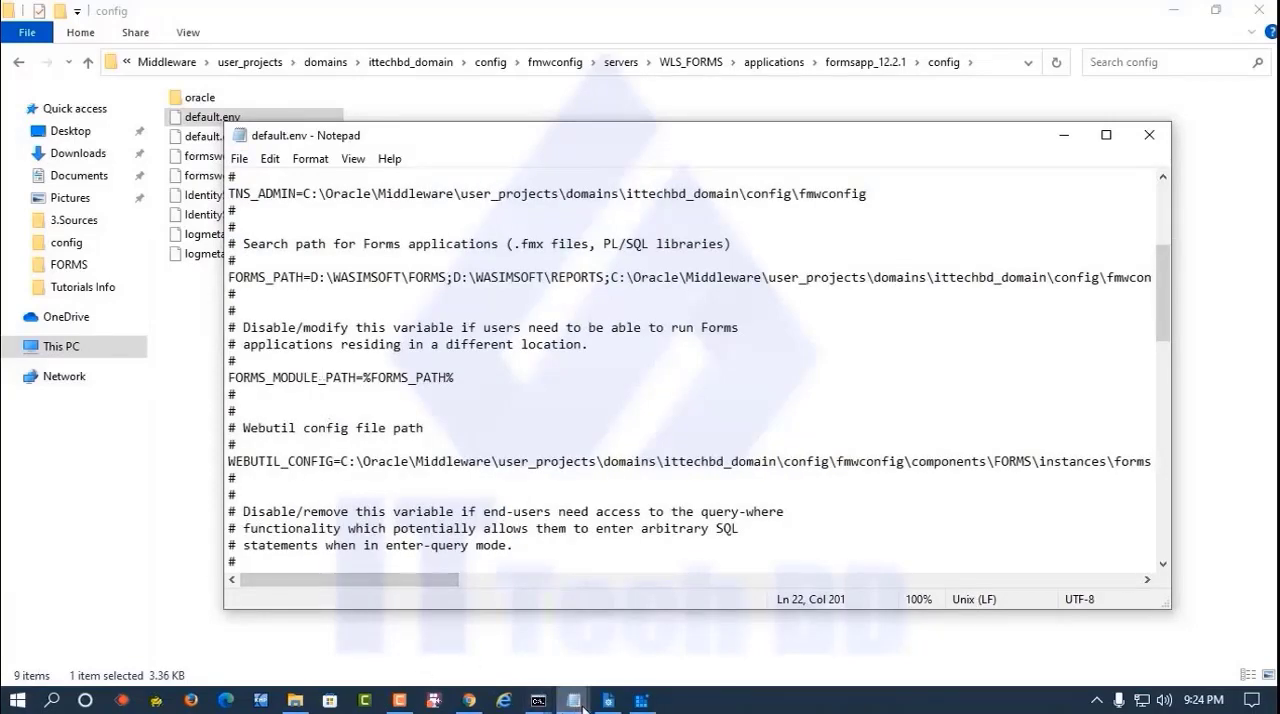
- Reopen the How to Run Reports12c.txt notes and read on past the FORMS_PATH sample to the Step-6 directory instruction
mouse_move(573, 700)
click(539, 660)
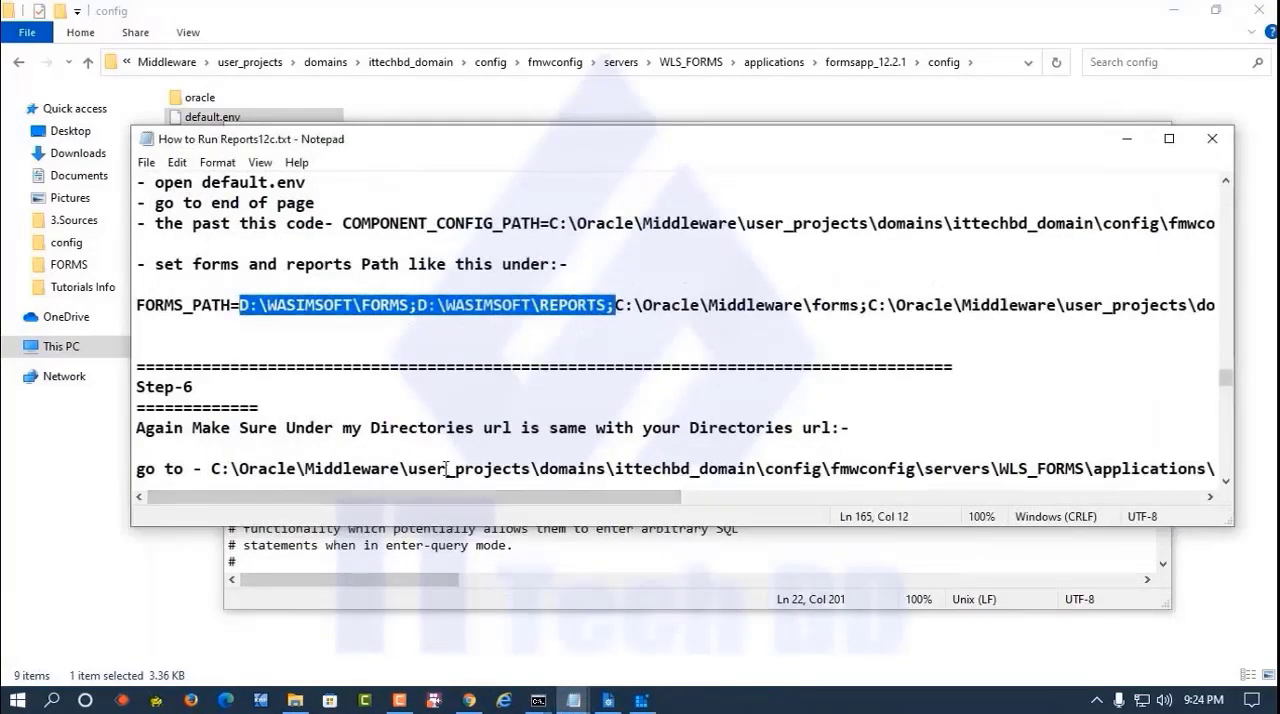
drag(548, 145, 657, 149)
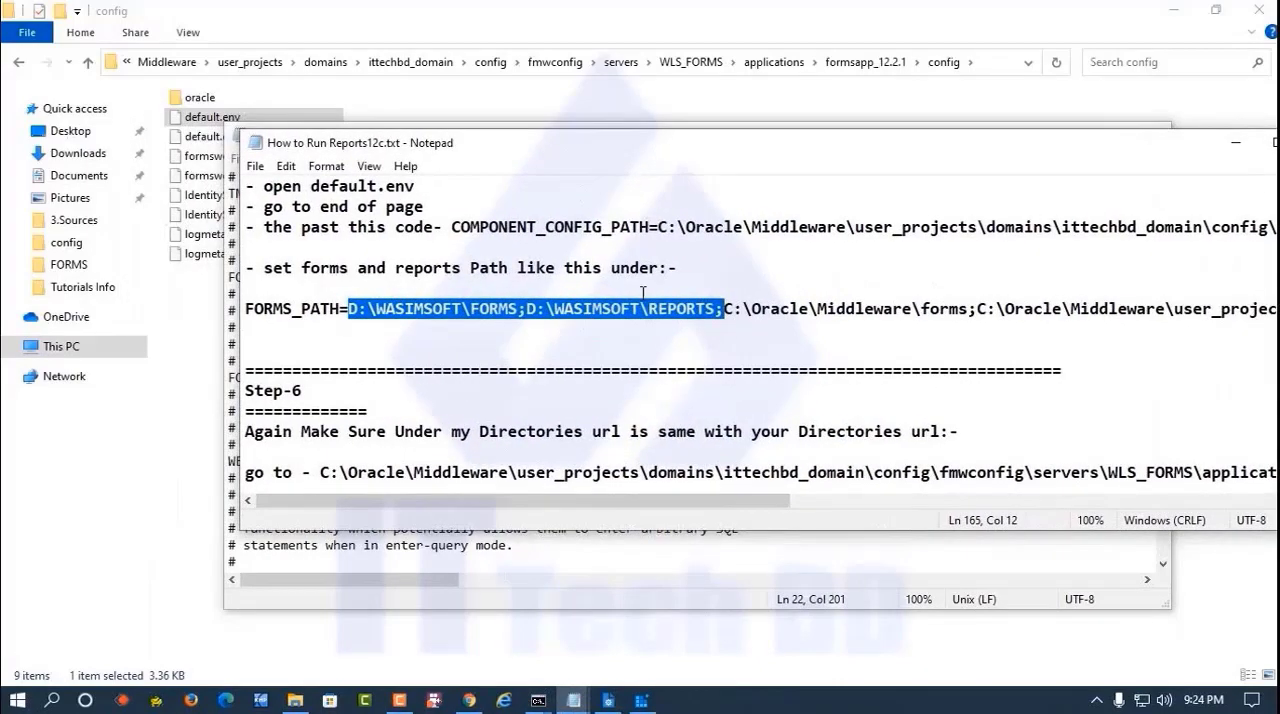
scroll(643, 293, up, 1)
scroll(643, 293, down, 1)
scroll(643, 293, up, 2)
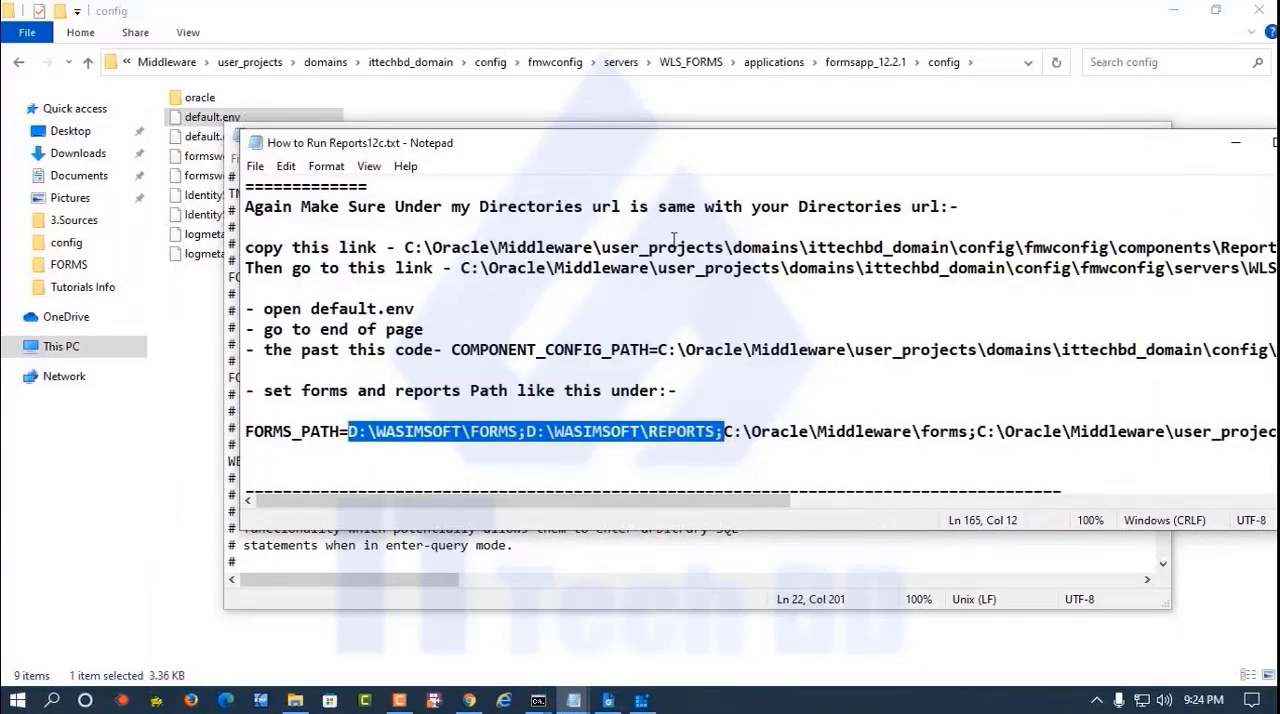
click(649, 308)
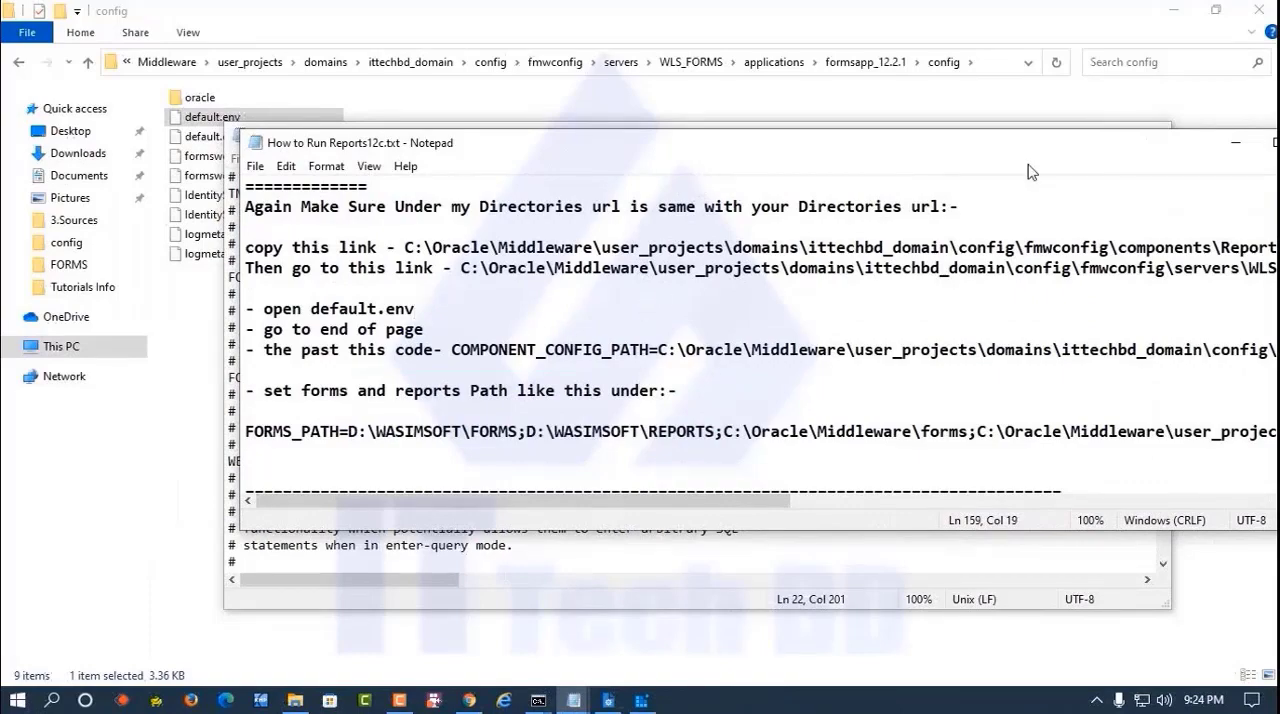
drag(1003, 151, 980, 131)
scroll(644, 332, down, 2)
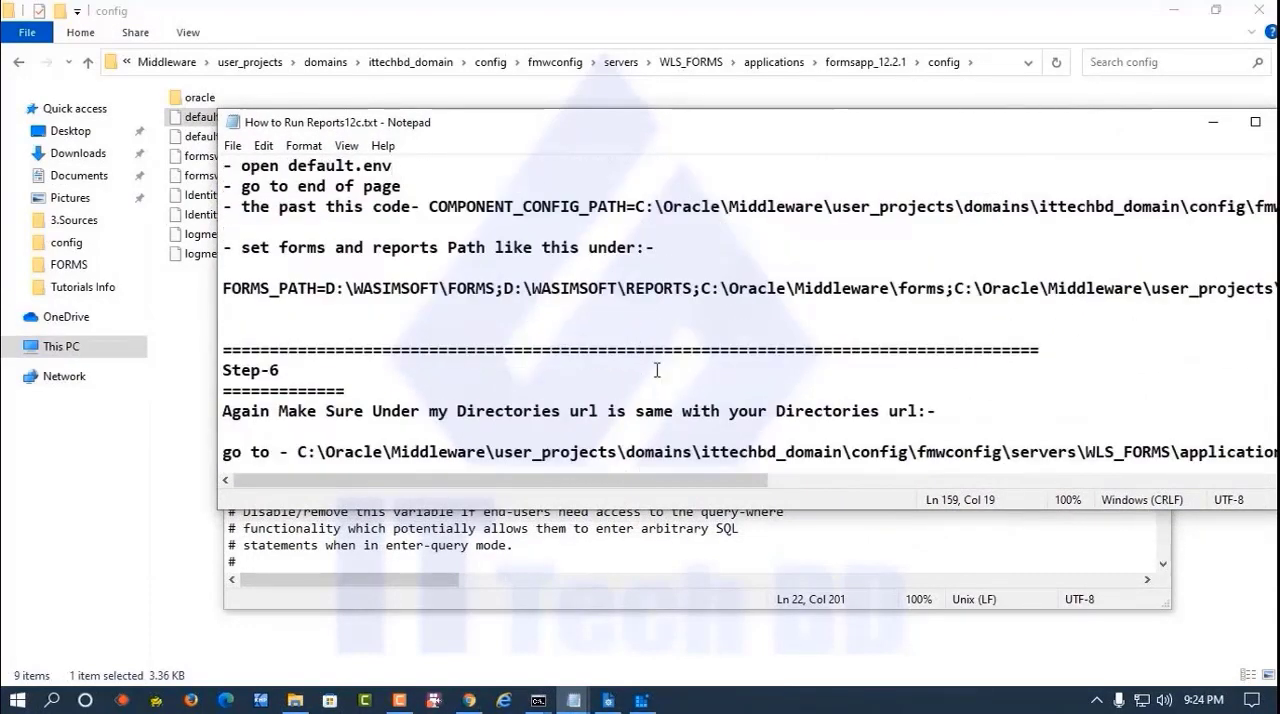
key(Down)
key(Down)
key(Down)
key(Down)
key(End)
scroll(337, 388, down, 1)
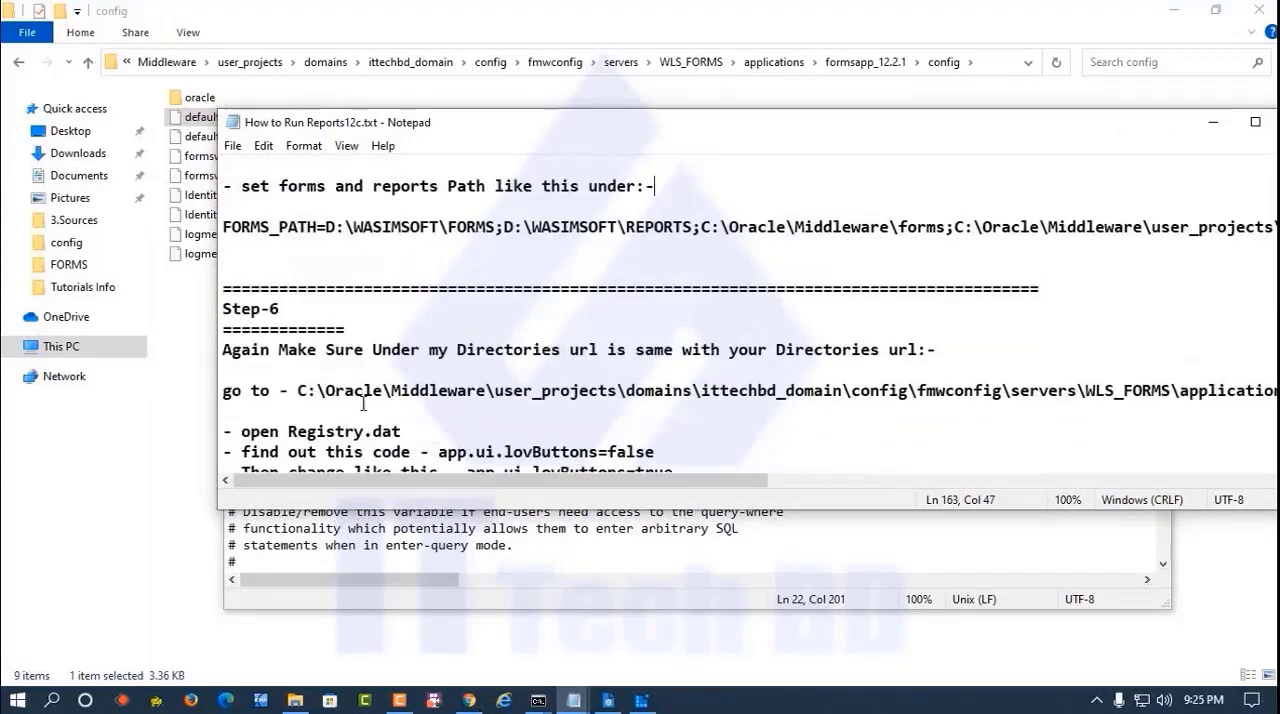
scroll(340, 392, down, 1)
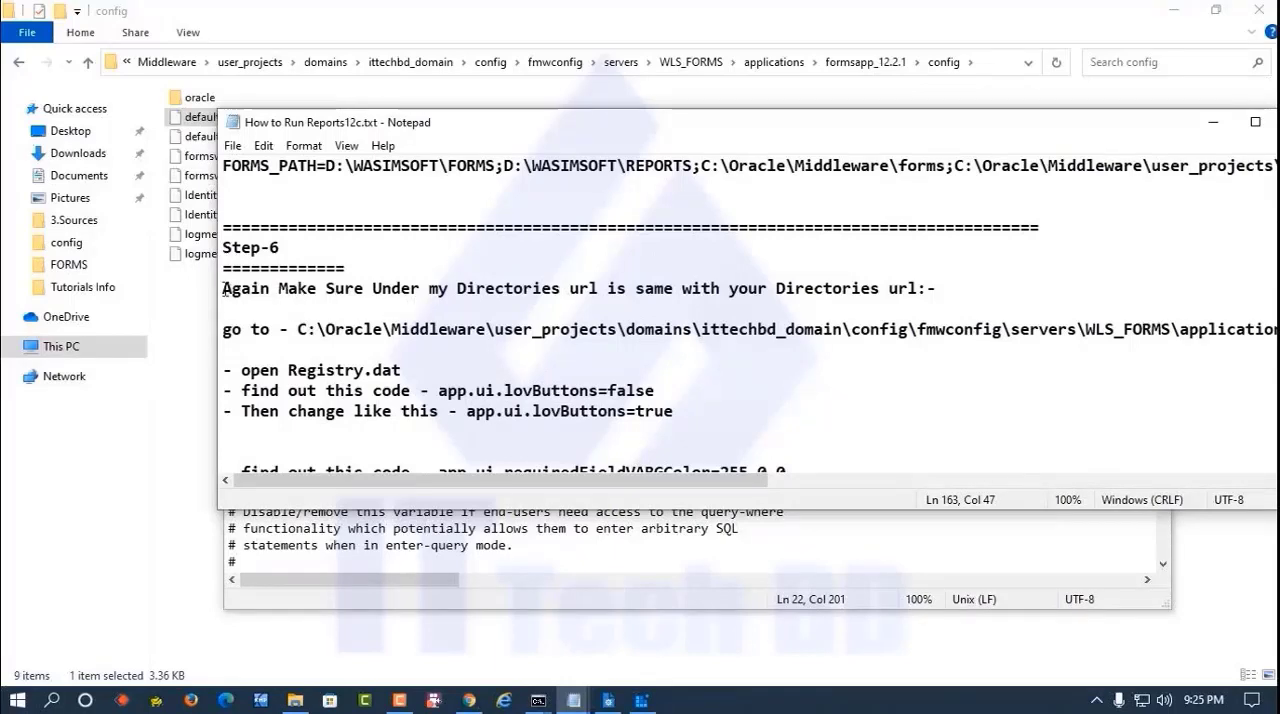
drag(223, 289, 940, 298)
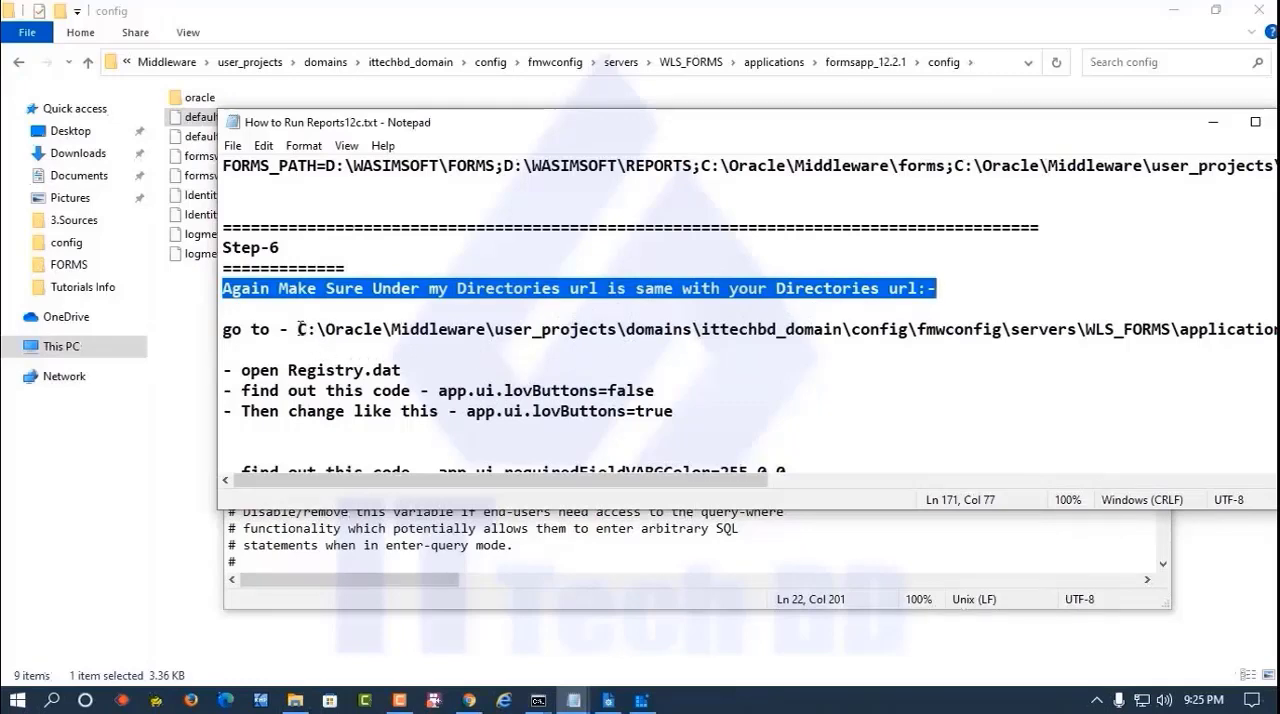
- Copy the full Step-6 folder path from the notes, from C:\Oracle\Middleware through formsapp_12.2.1\config\oracle\forms\registry
drag(298, 329, 540, 345)
drag(968, 367, 223, 312)
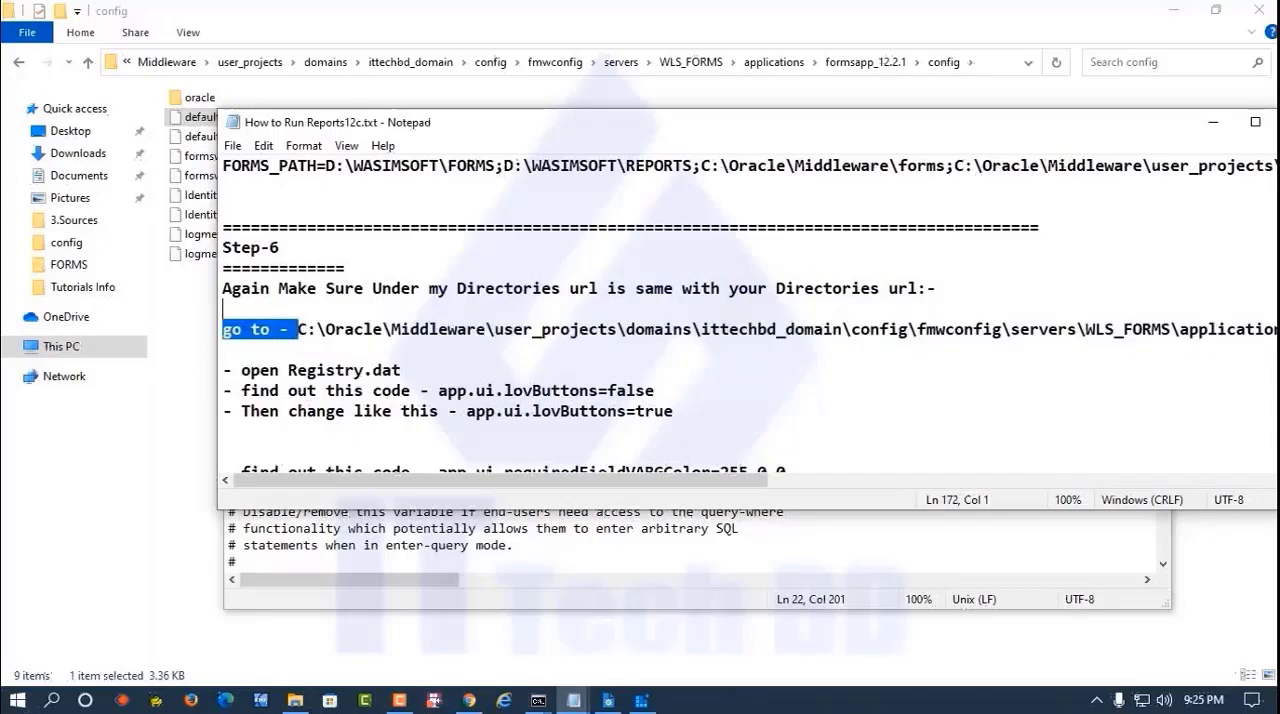
drag(1263, 312, 1276, 330)
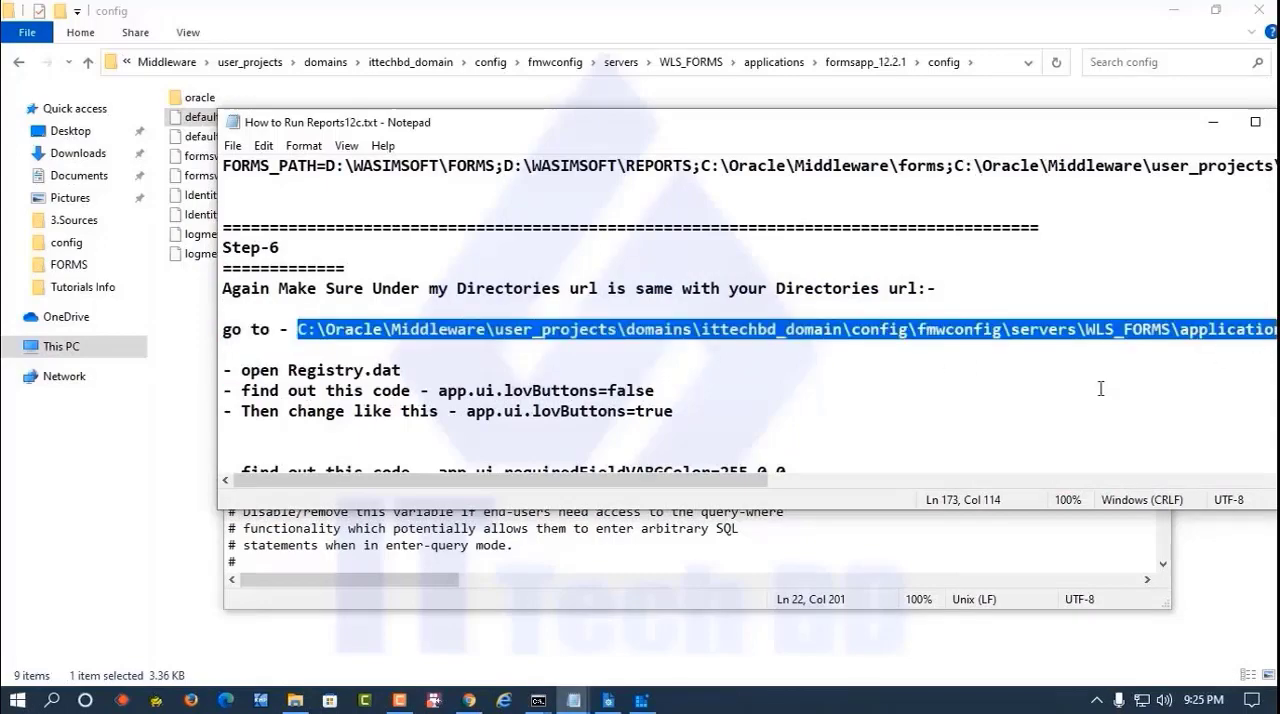
drag(748, 480, 1000, 519)
drag(877, 131, 787, 135)
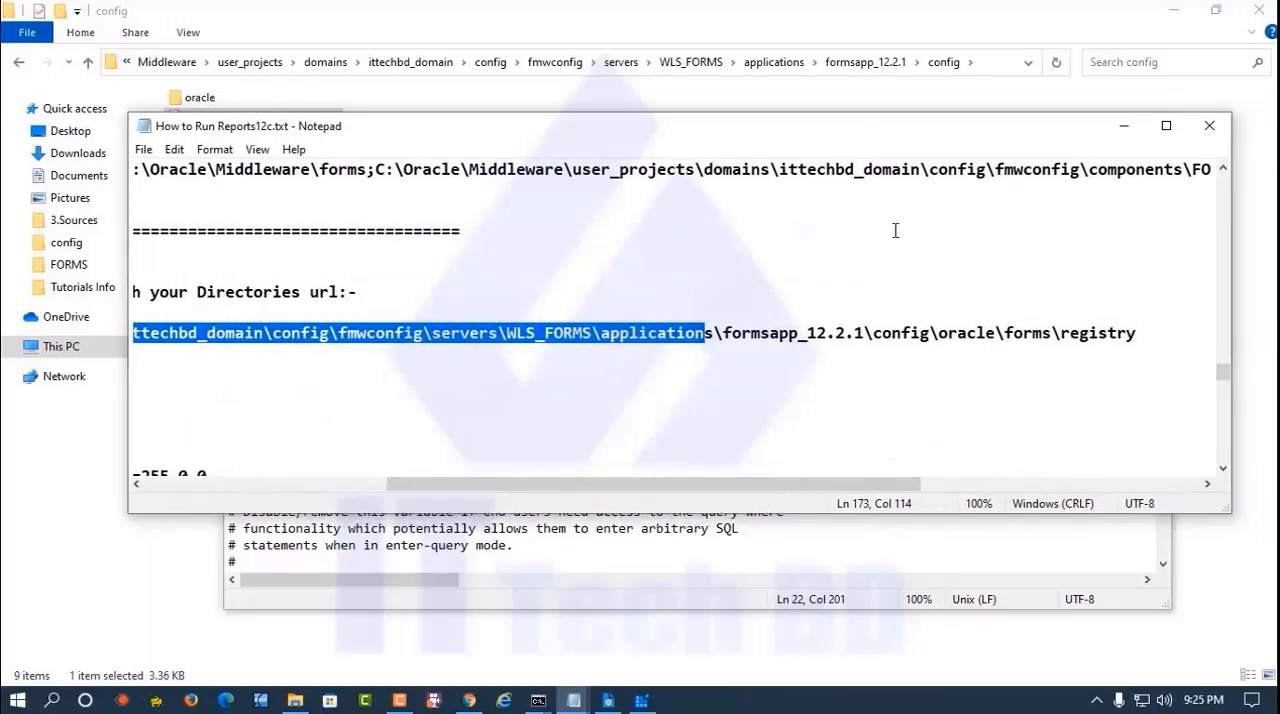
drag(1146, 334, 207, 330)
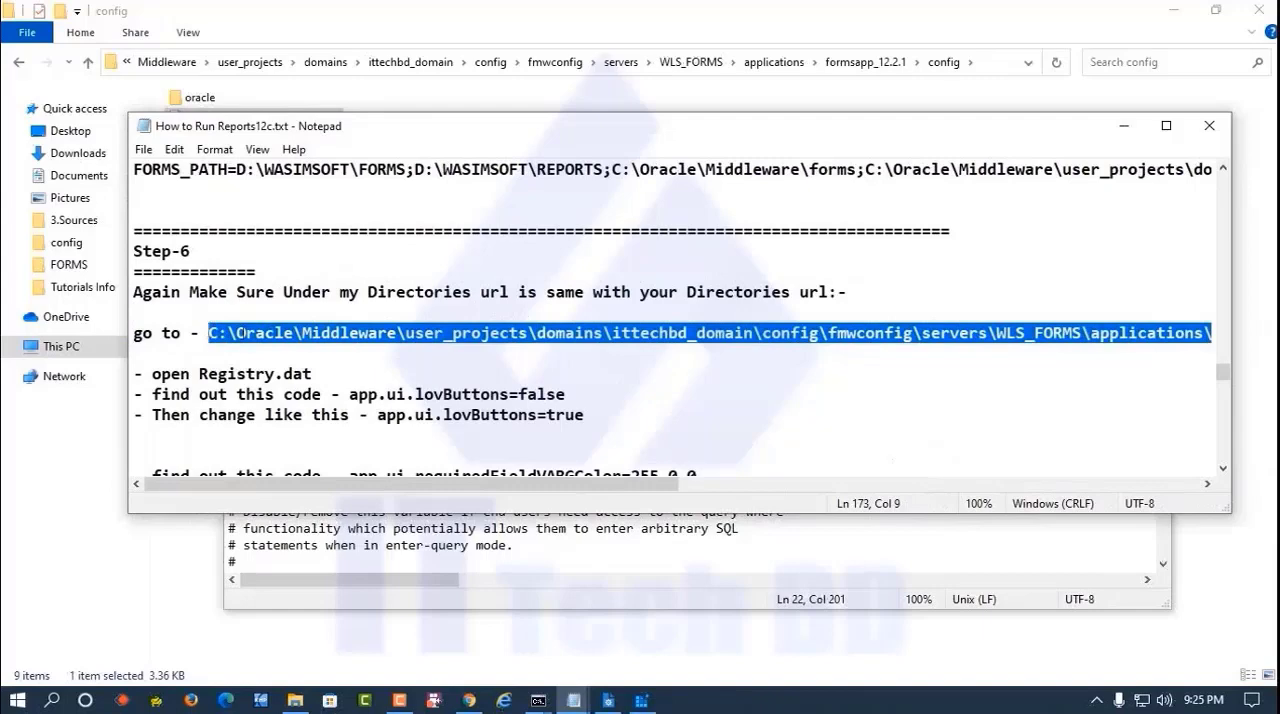
right_click(248, 330)
click(290, 391)
- Switch to File Explorer and go to the copied formsapp_12.2.1\config\oracle\forms\registry path
click(818, 108)
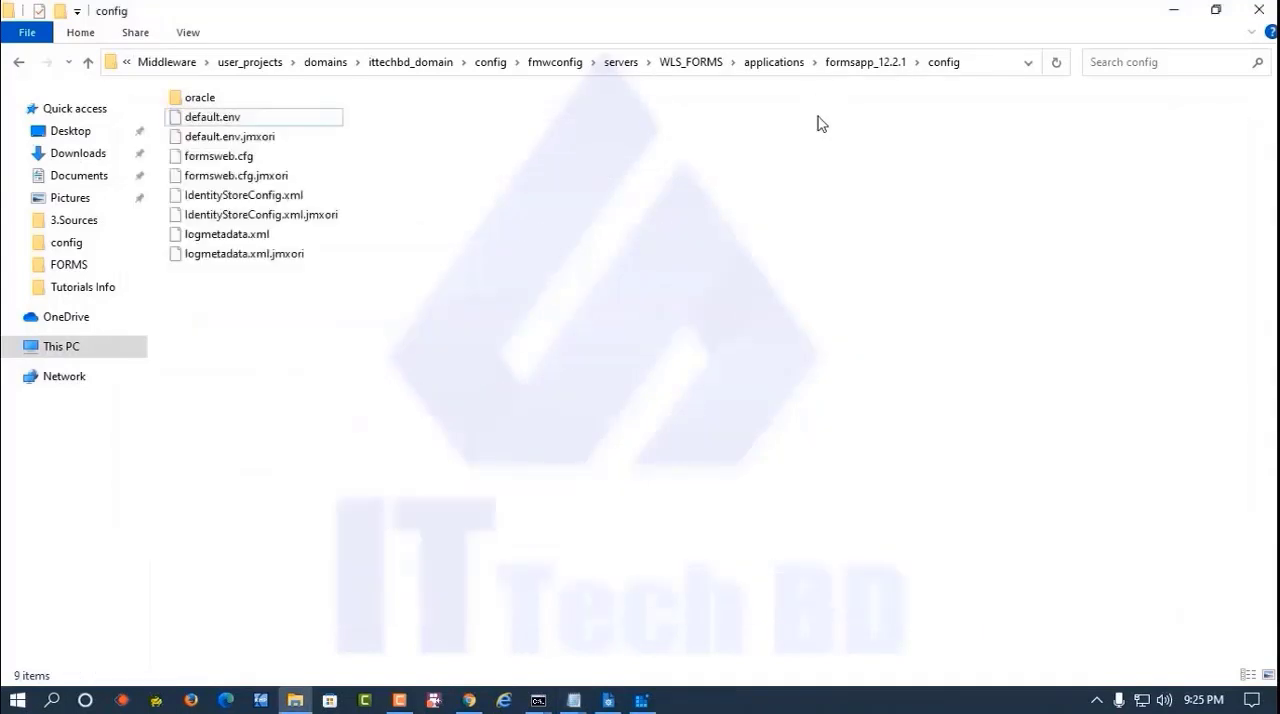
click(985, 63)
right_click(722, 63)
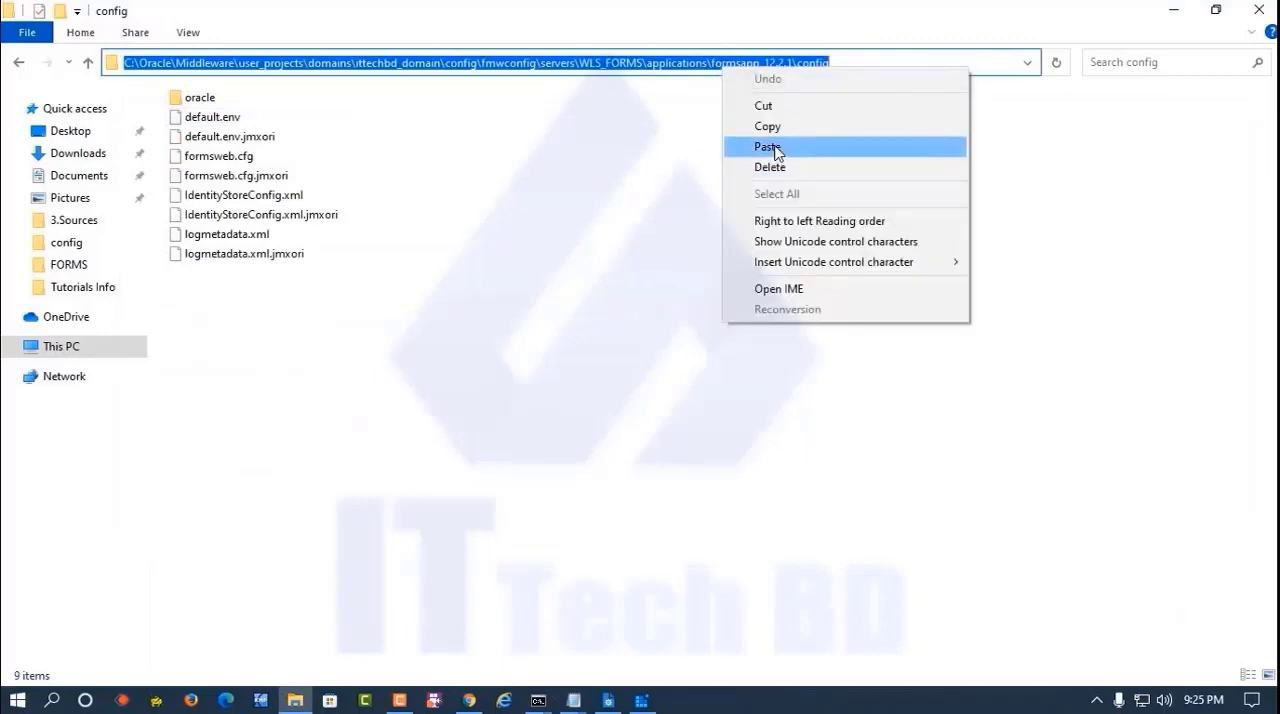
click(768, 149)
key(Return)
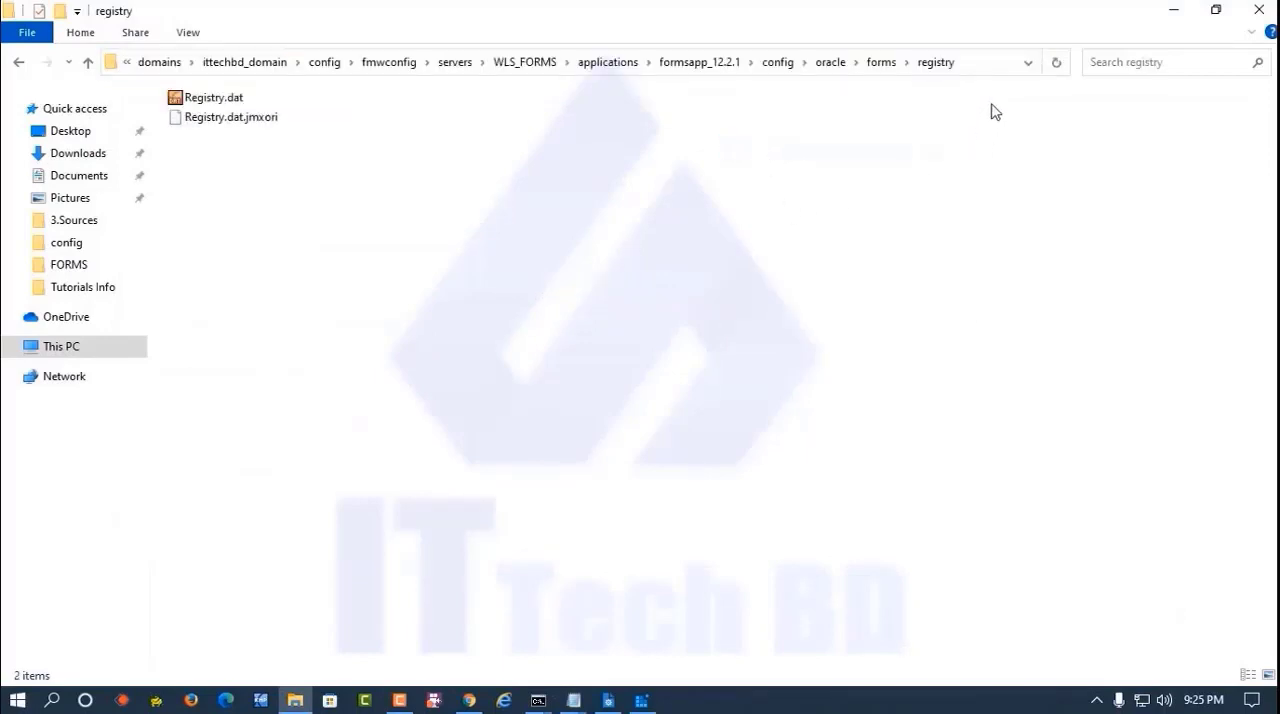
click(1000, 64)
click(977, 63)
- Review the Step-6 Registry.dat instructions in the notes, and open Registry.dat from the registry folder with Notepad
click(573, 700)
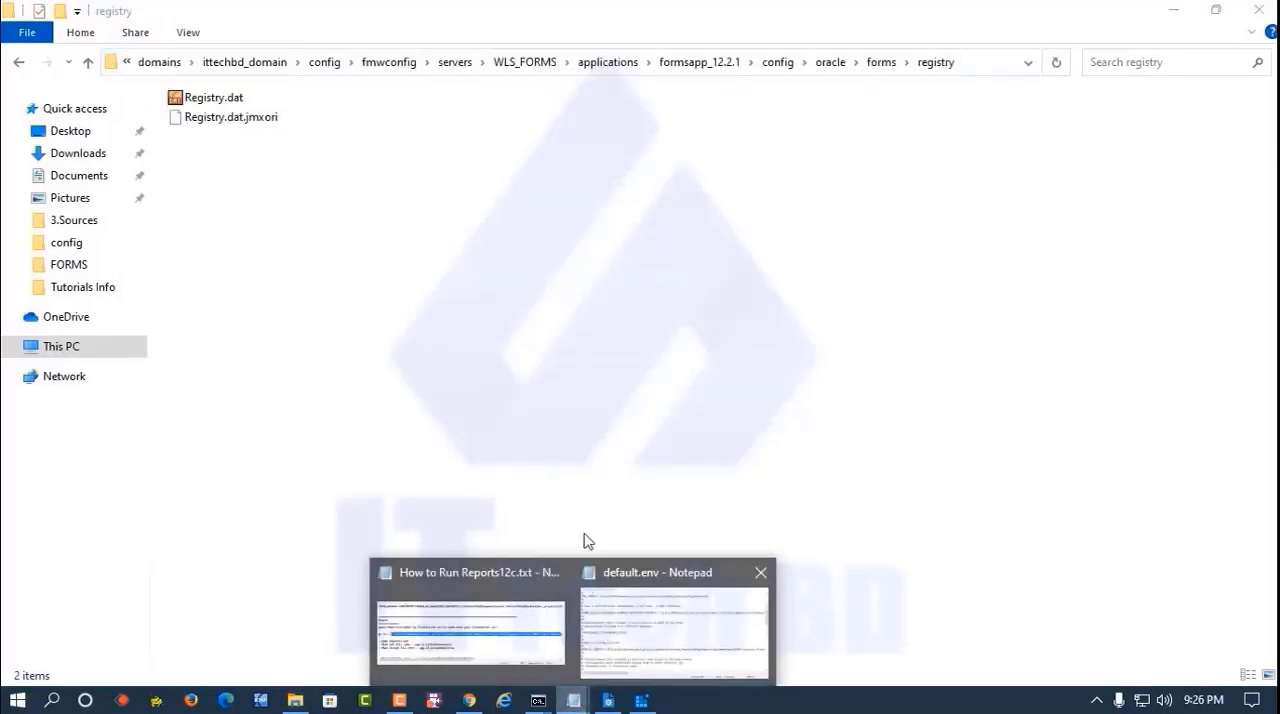
click(504, 627)
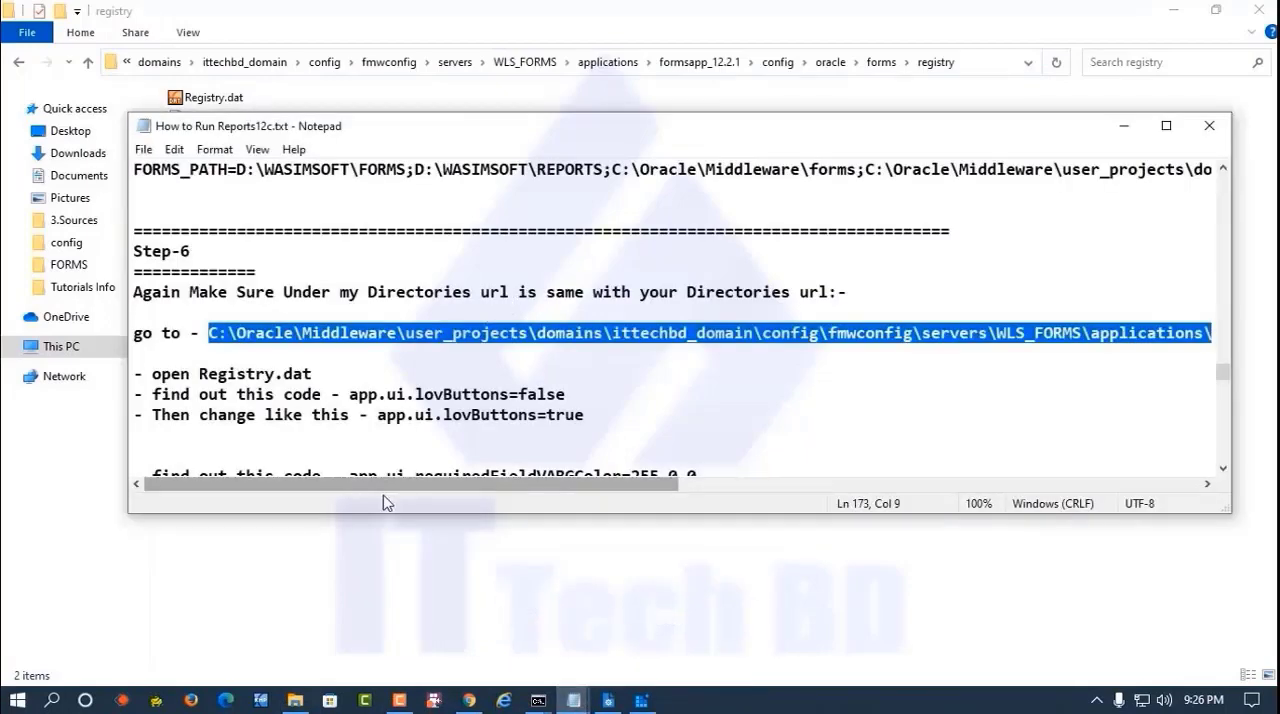
scroll(287, 392, down, 1)
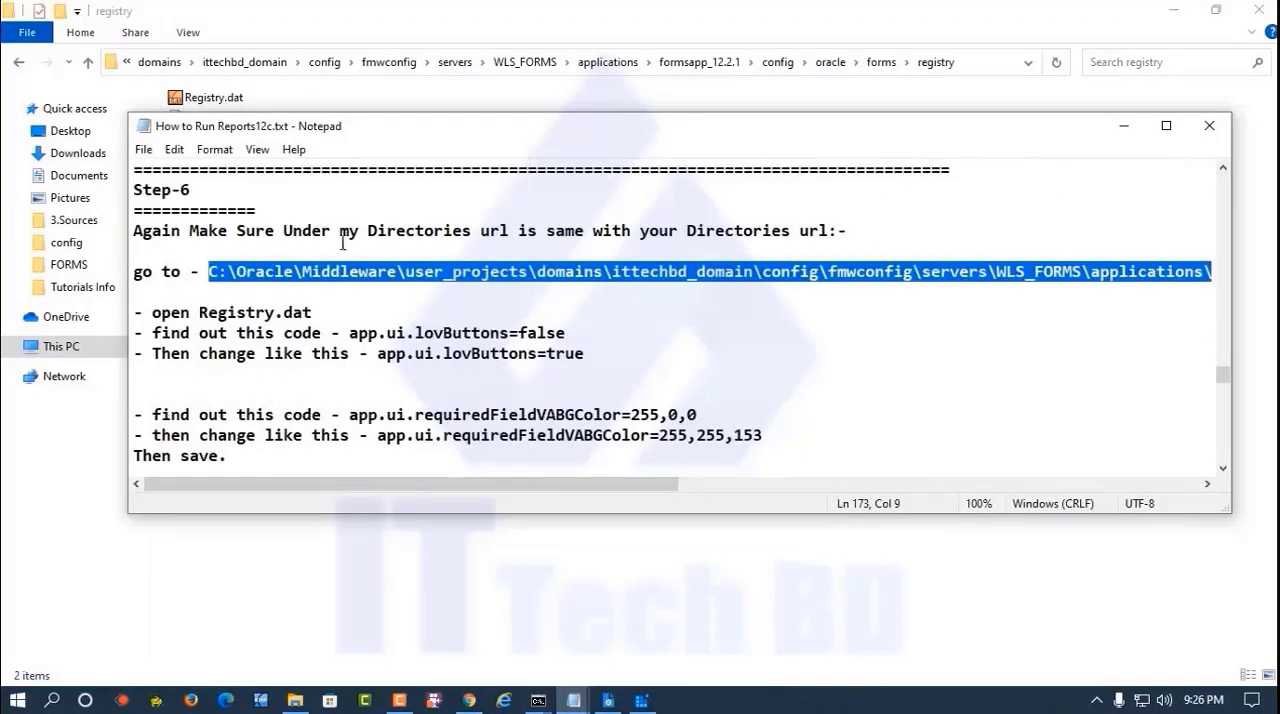
drag(392, 137, 604, 141)
click(544, 320)
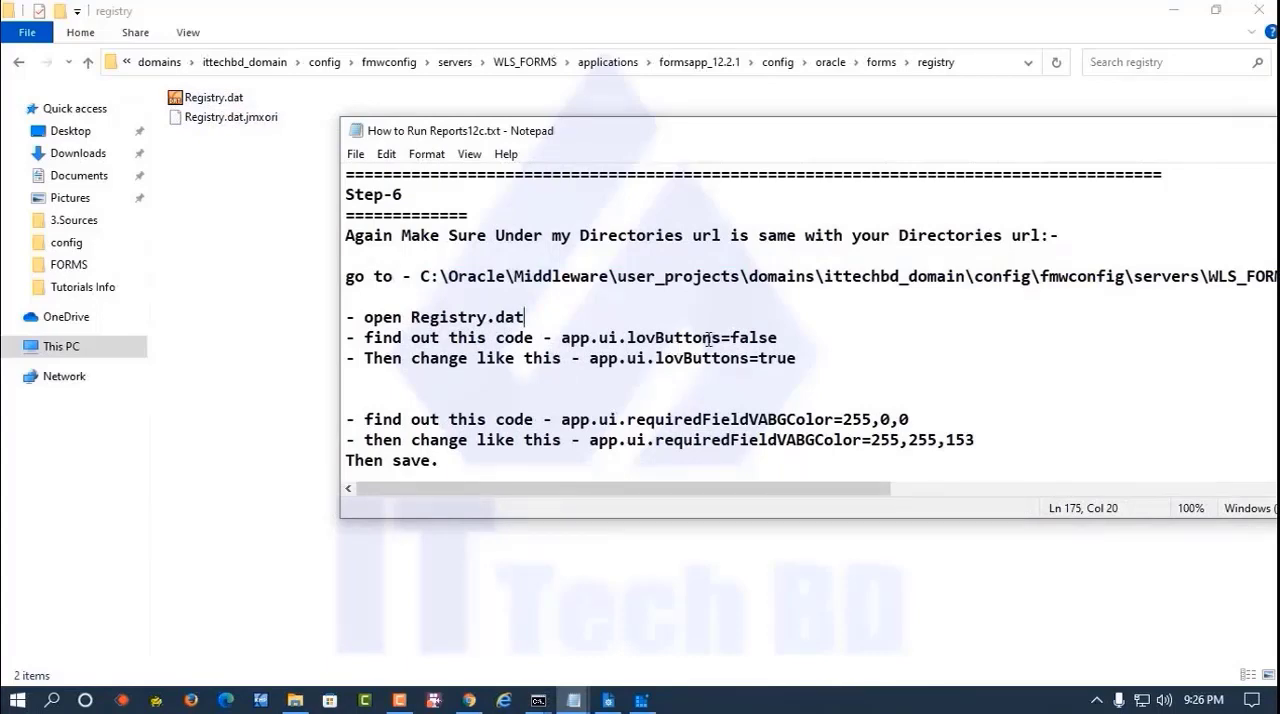
click(215, 98)
right_click(217, 97)
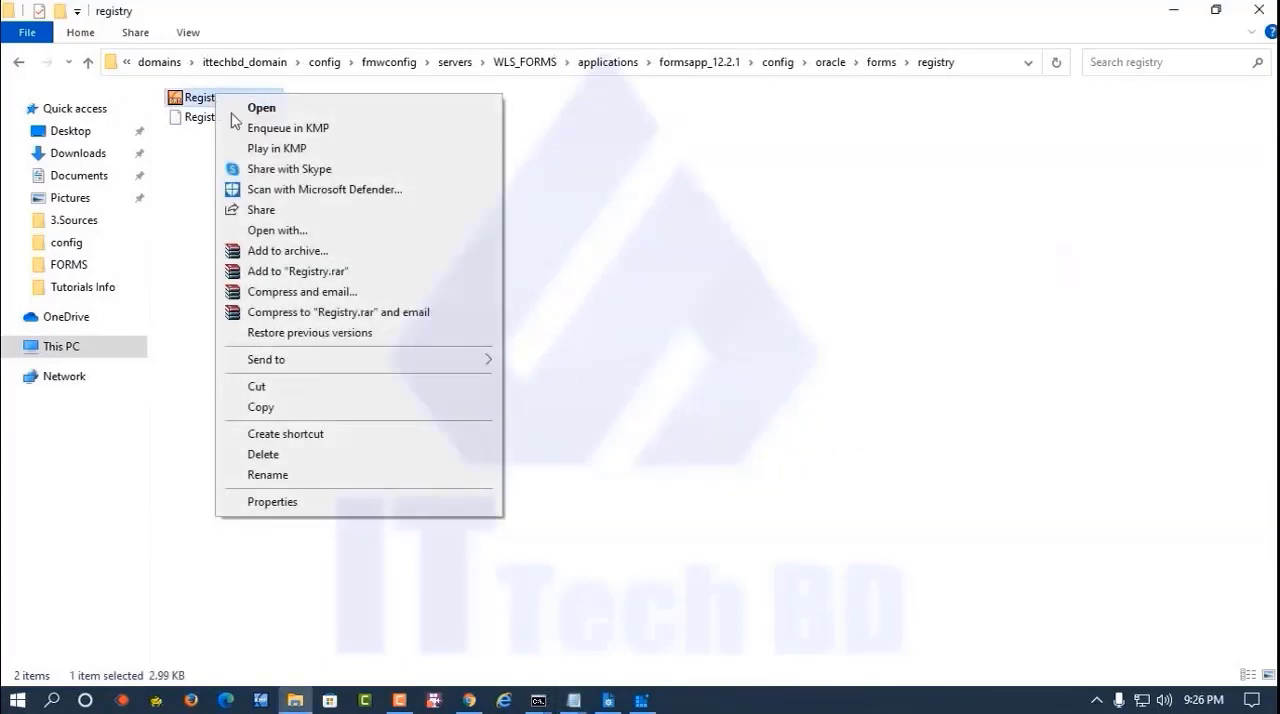
click(278, 231)
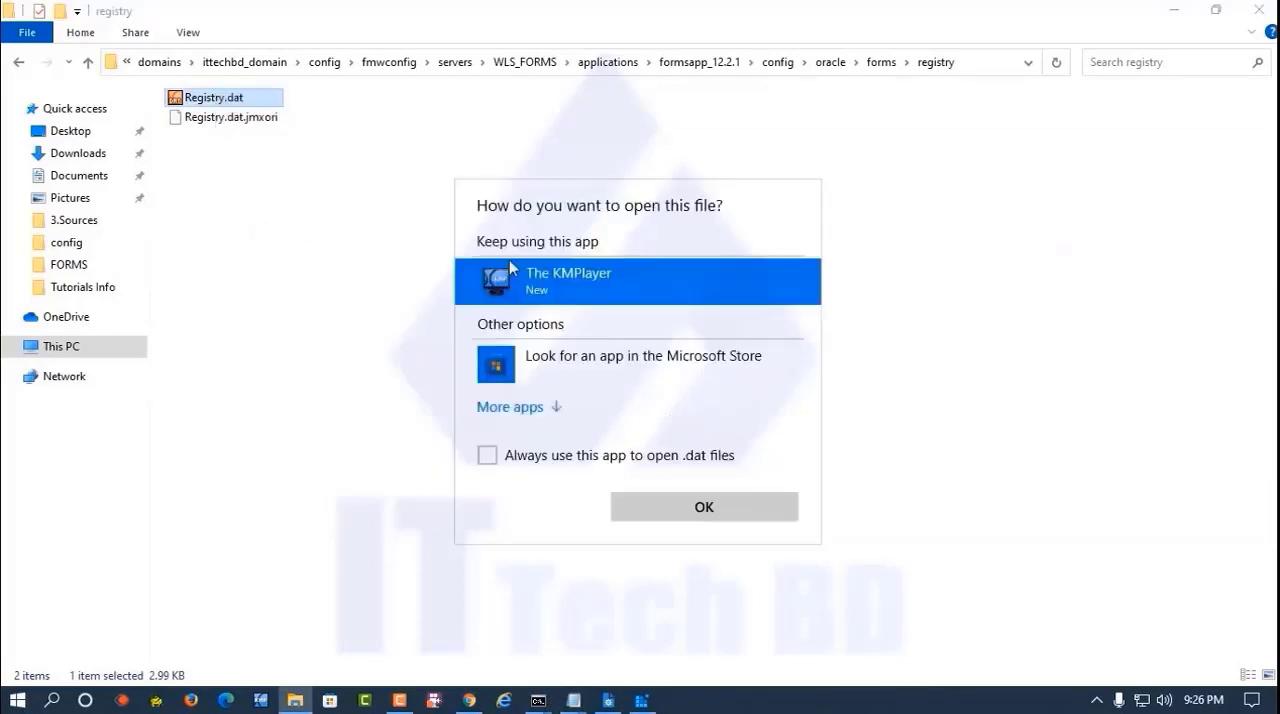
click(513, 408)
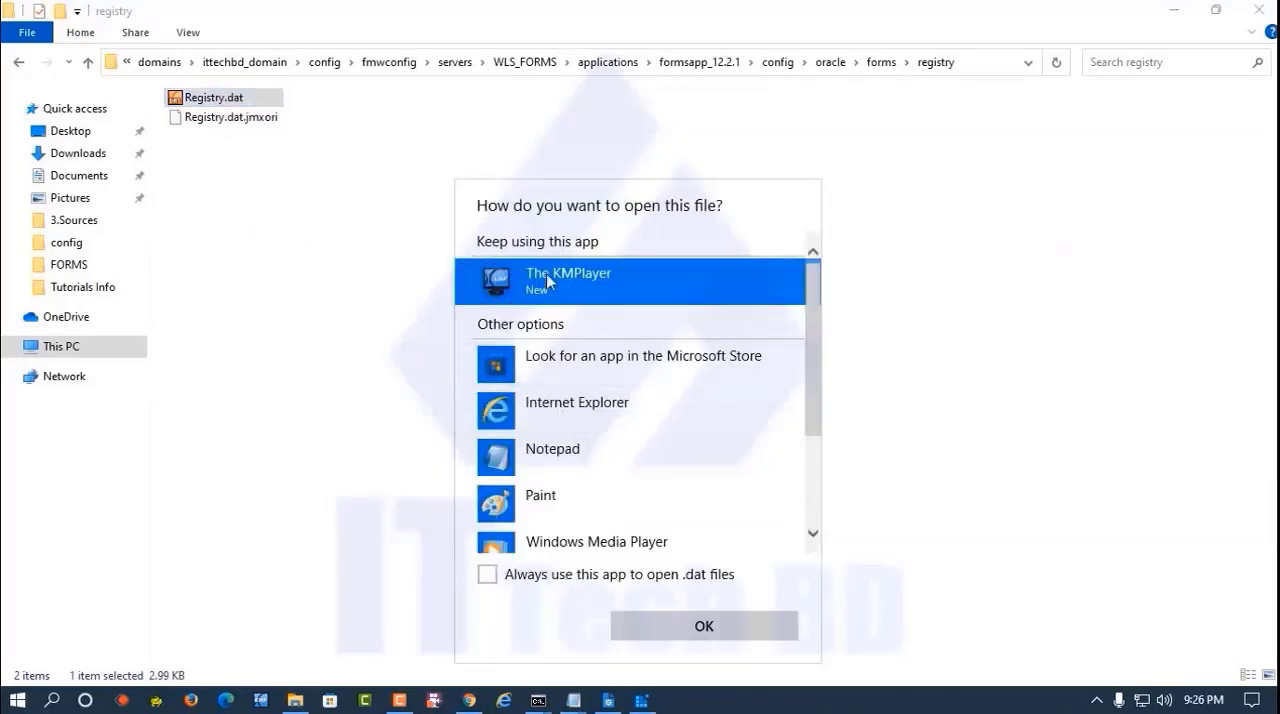
click(545, 456)
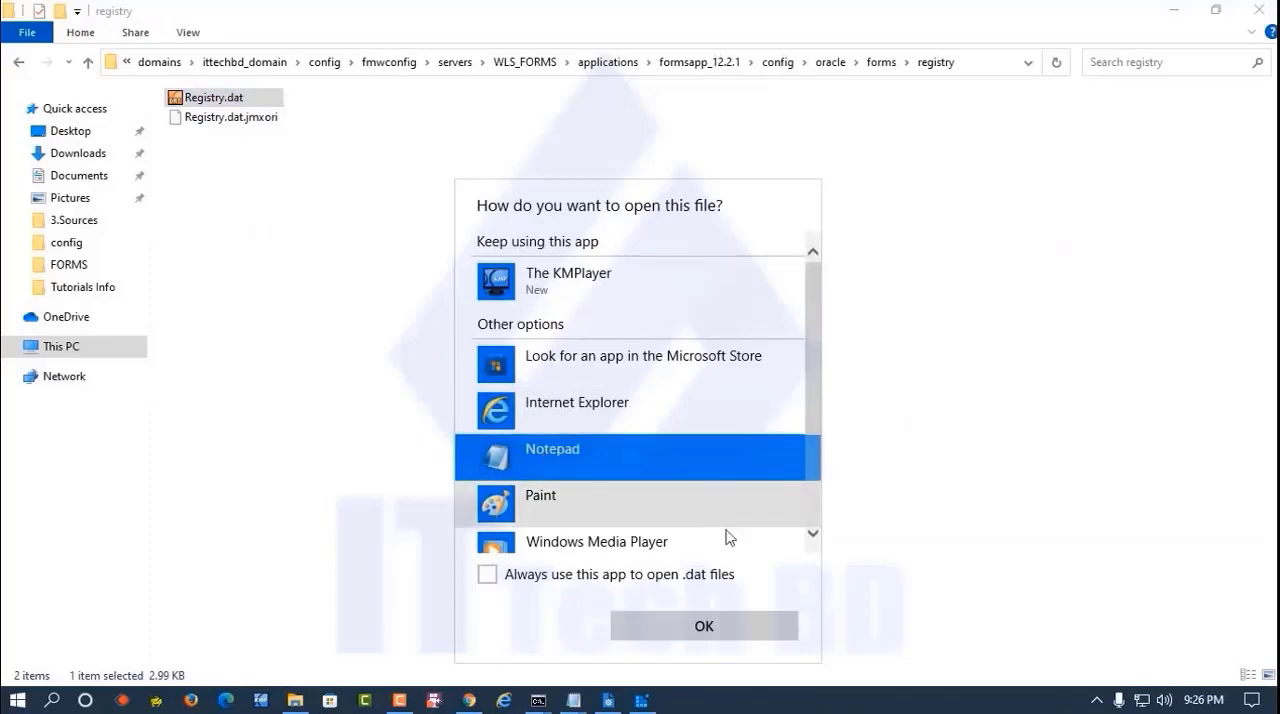
click(700, 626)
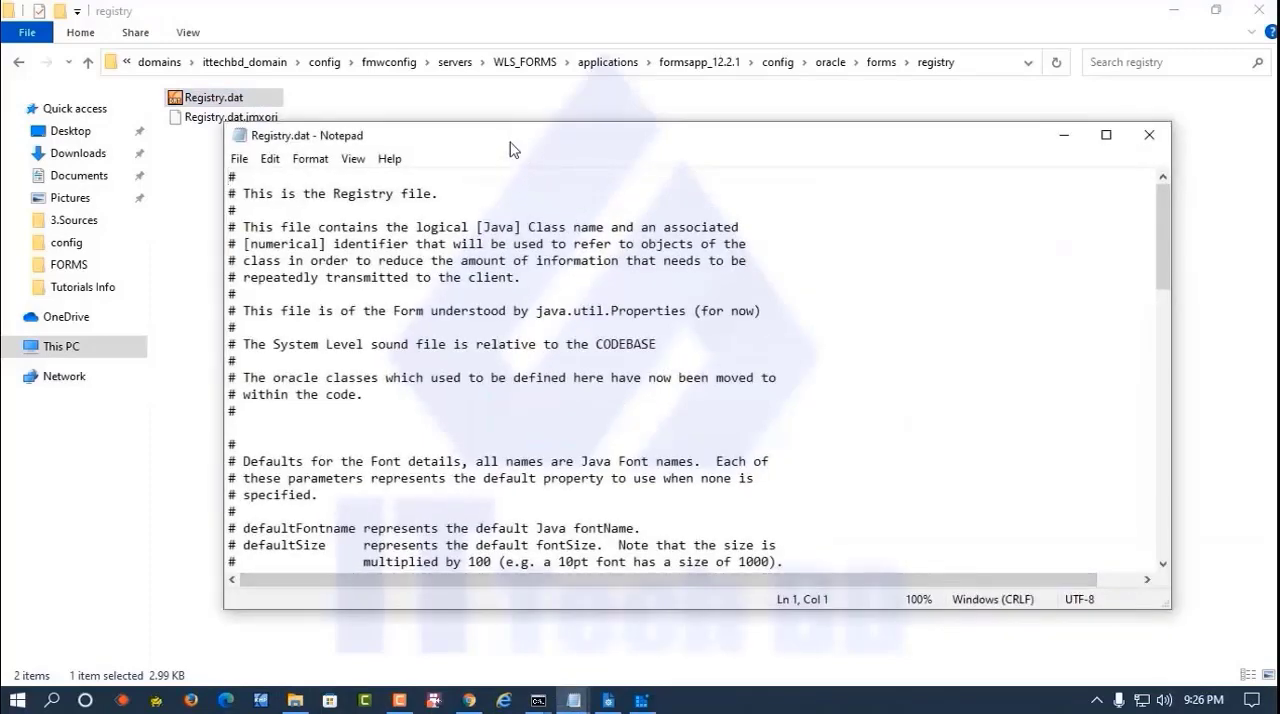
drag(509, 141, 541, 94)
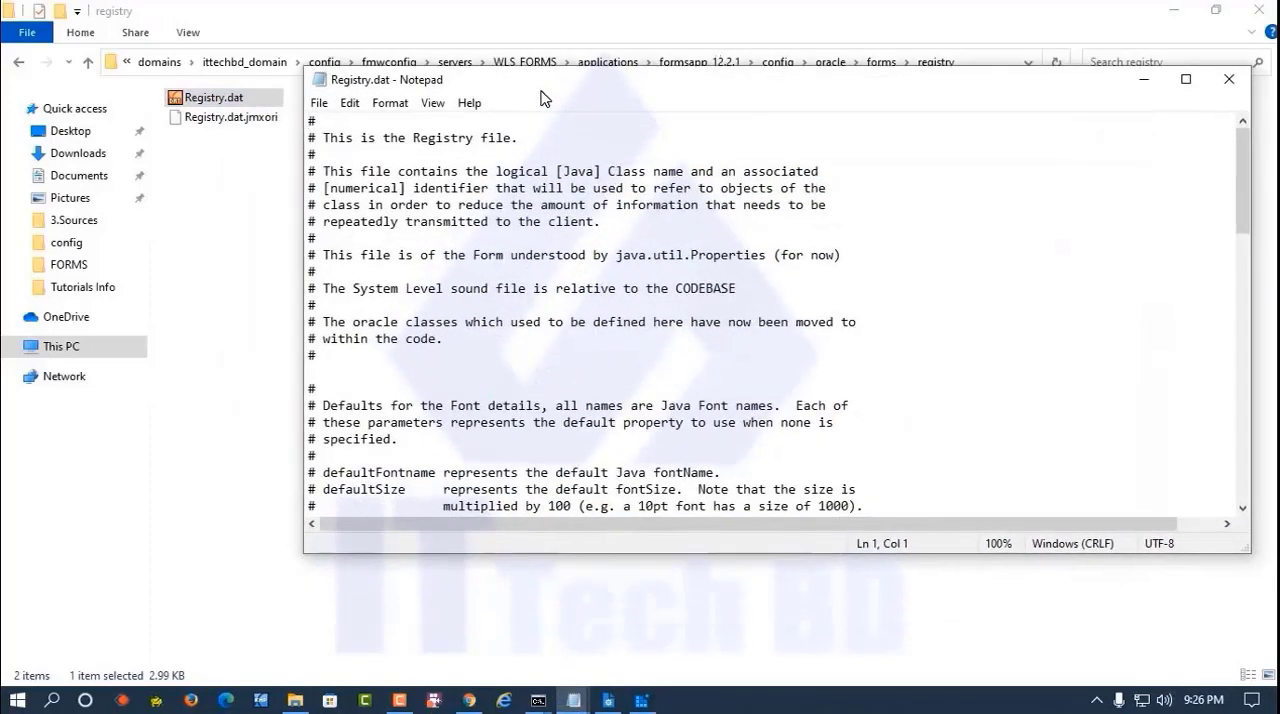
- Copy the setting name app.ui.lovButtons from the Step-6 instructions in the How to Run Reports12c.txt notes
mouse_move(570, 700)
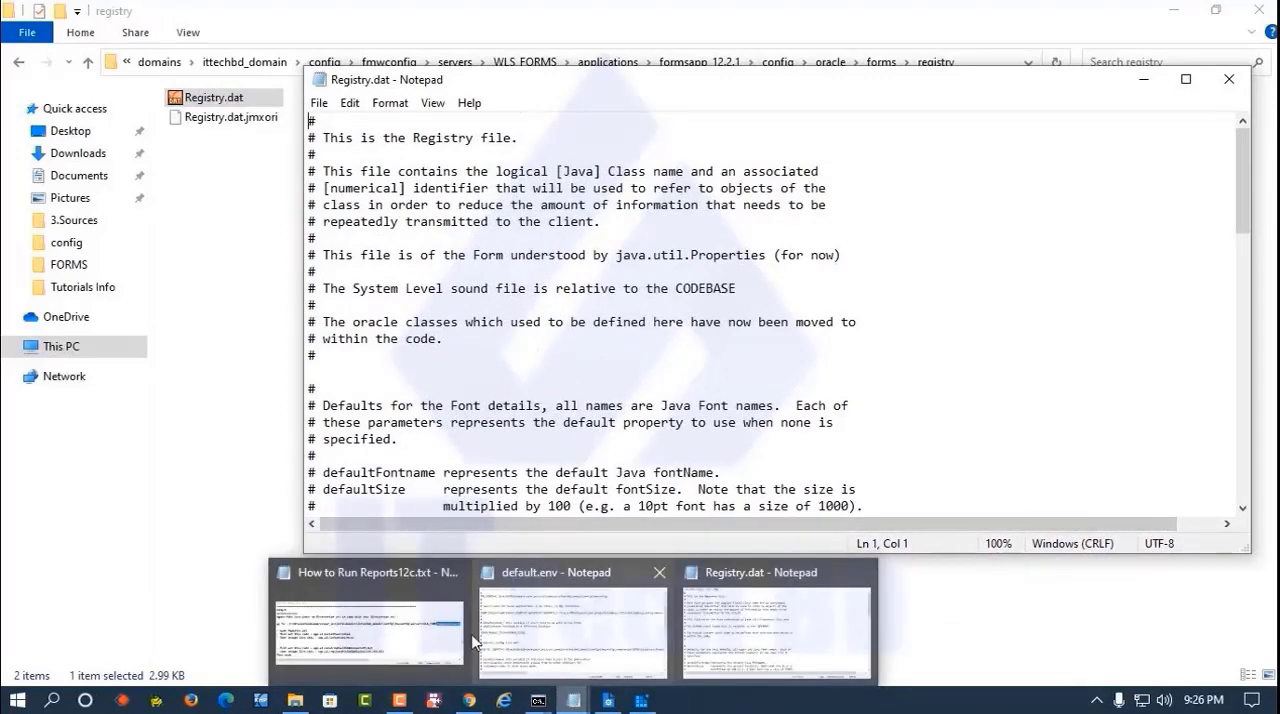
click(366, 590)
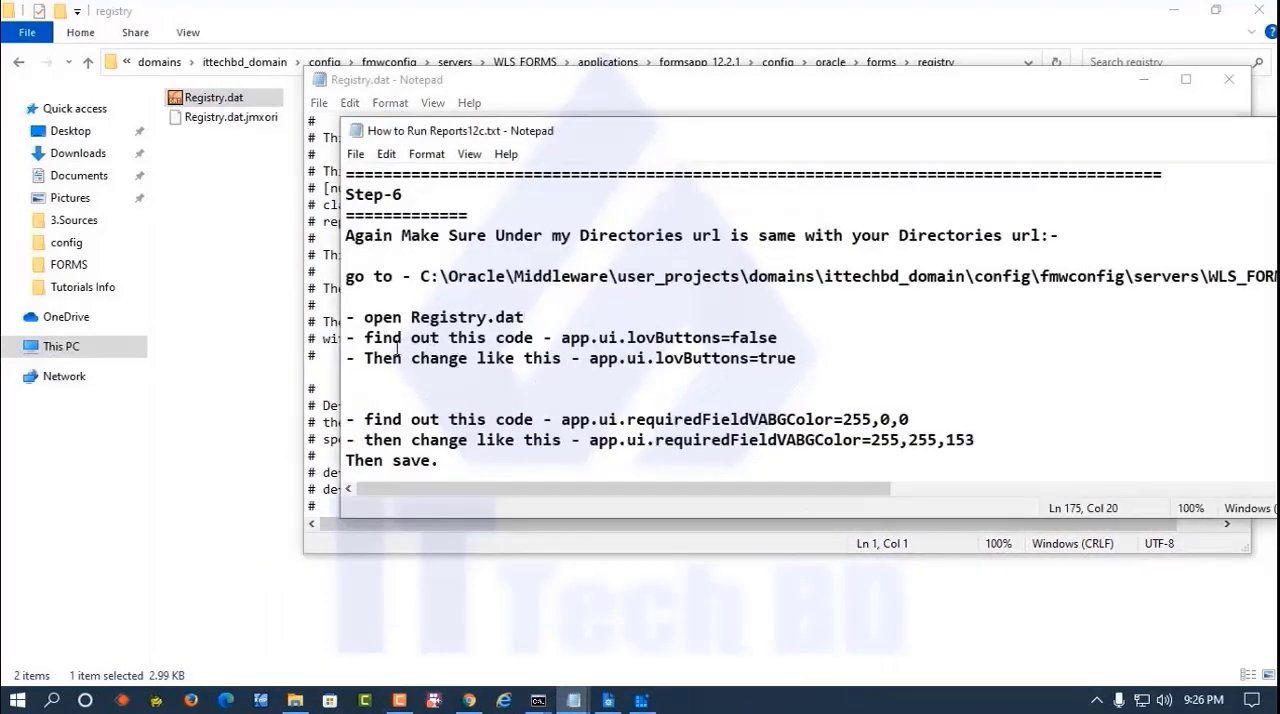
drag(562, 337, 724, 341)
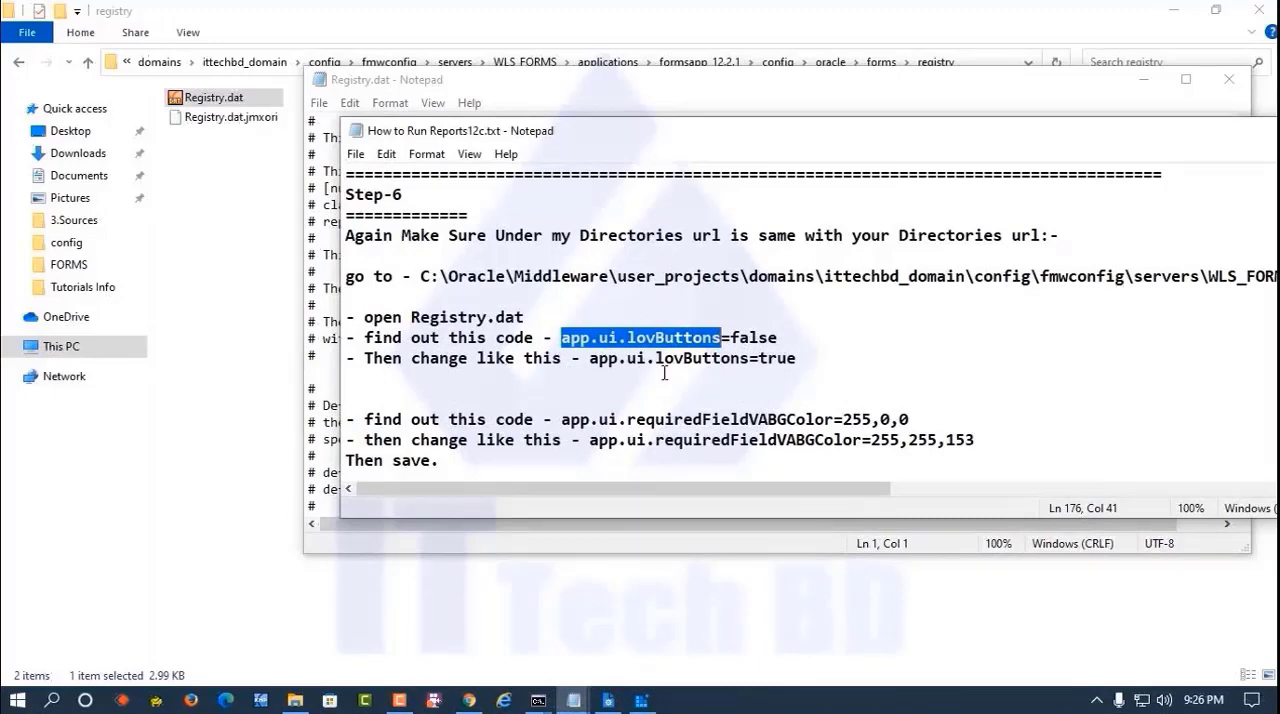
right_click(688, 326)
click(732, 386)
- Find app.ui.lovButtons in Registry.dat using the copied name, and close the search
click(577, 113)
click(548, 145)
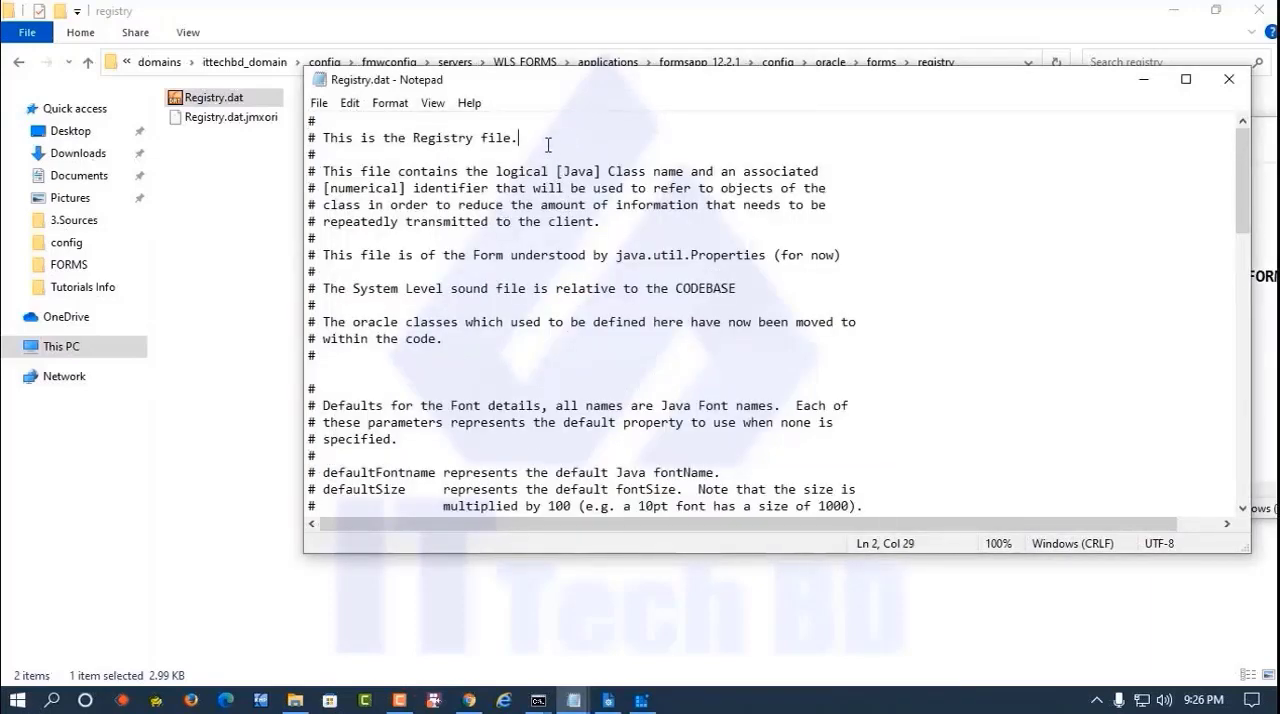
key(ctrl+f)
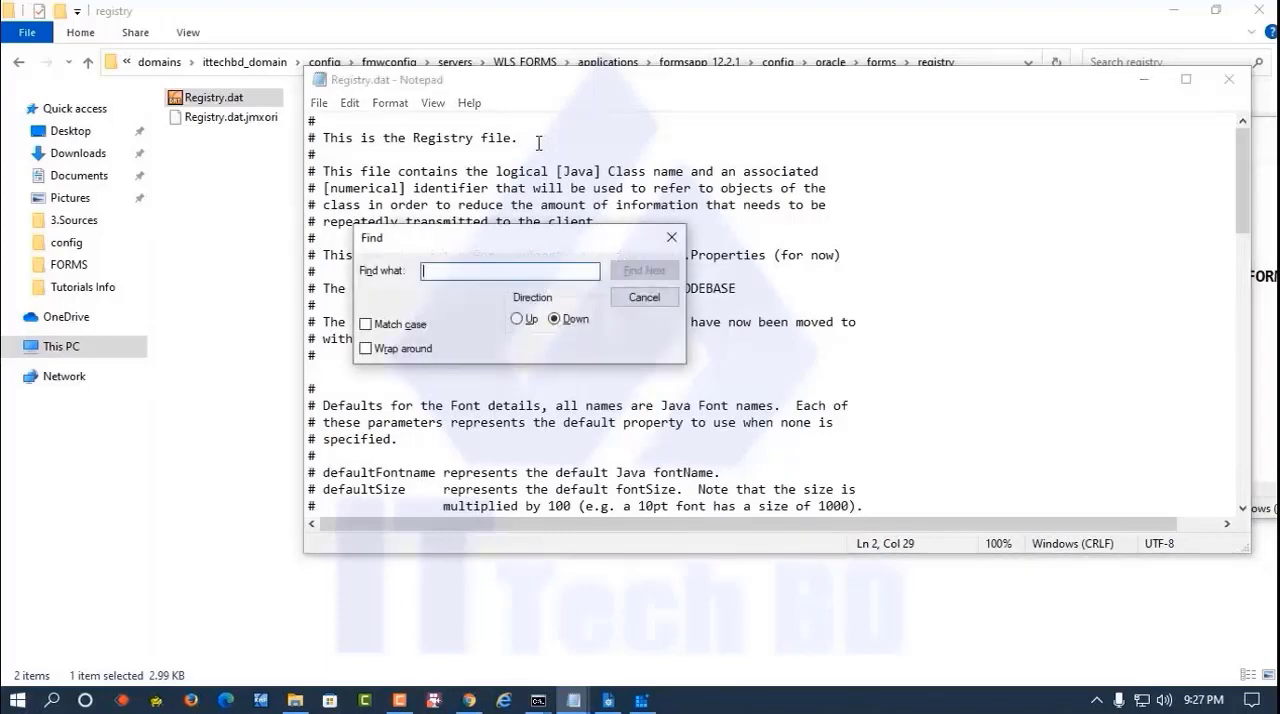
key(ctrl+v)
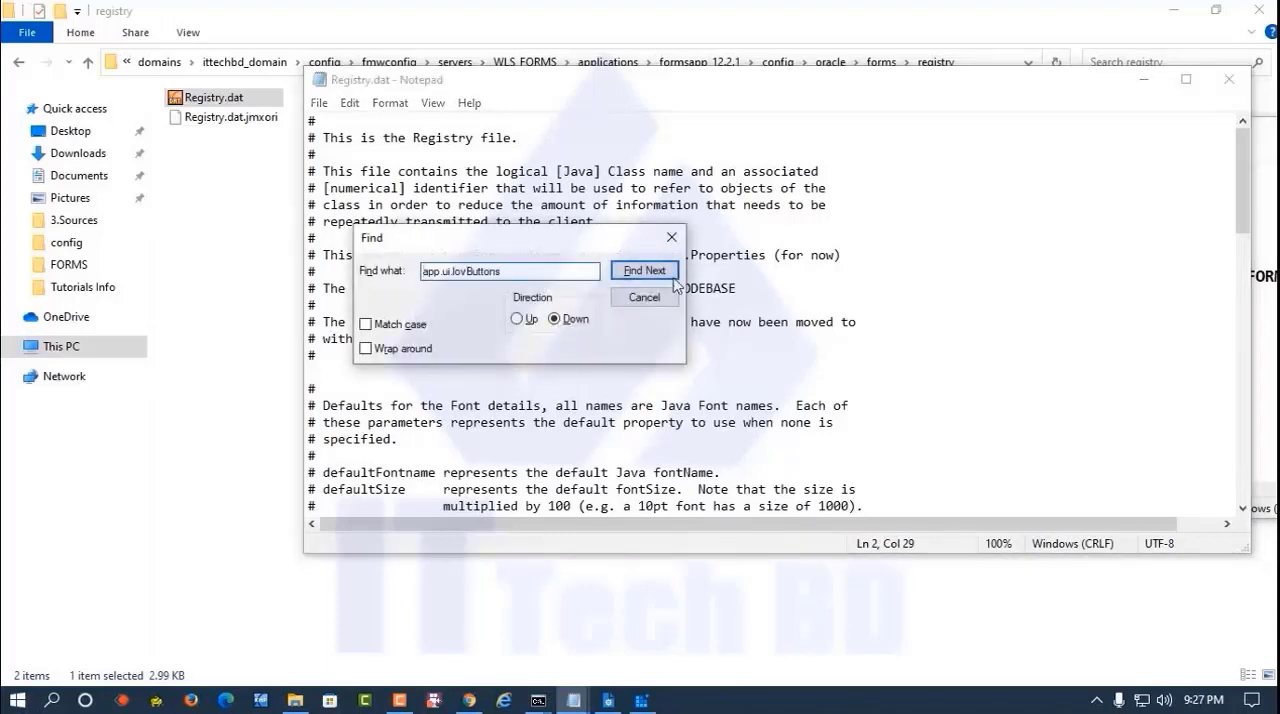
click(644, 270)
scroll(591, 450, down, 1)
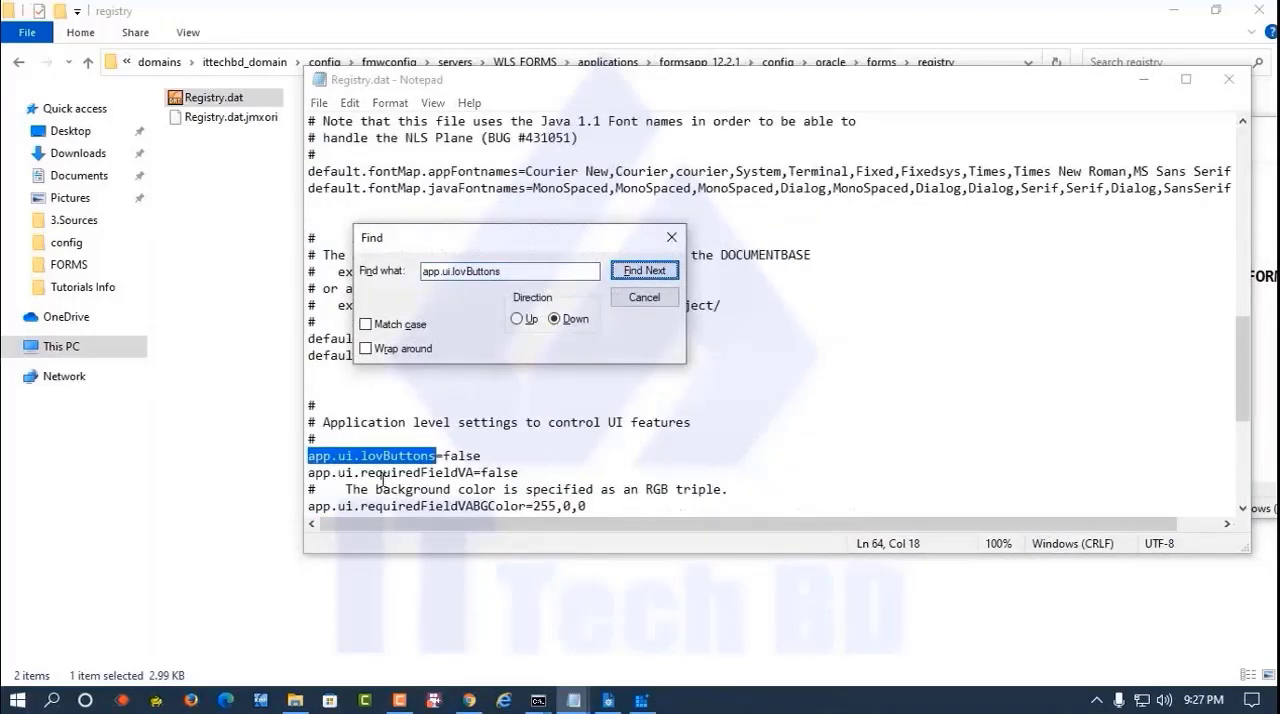
click(644, 297)
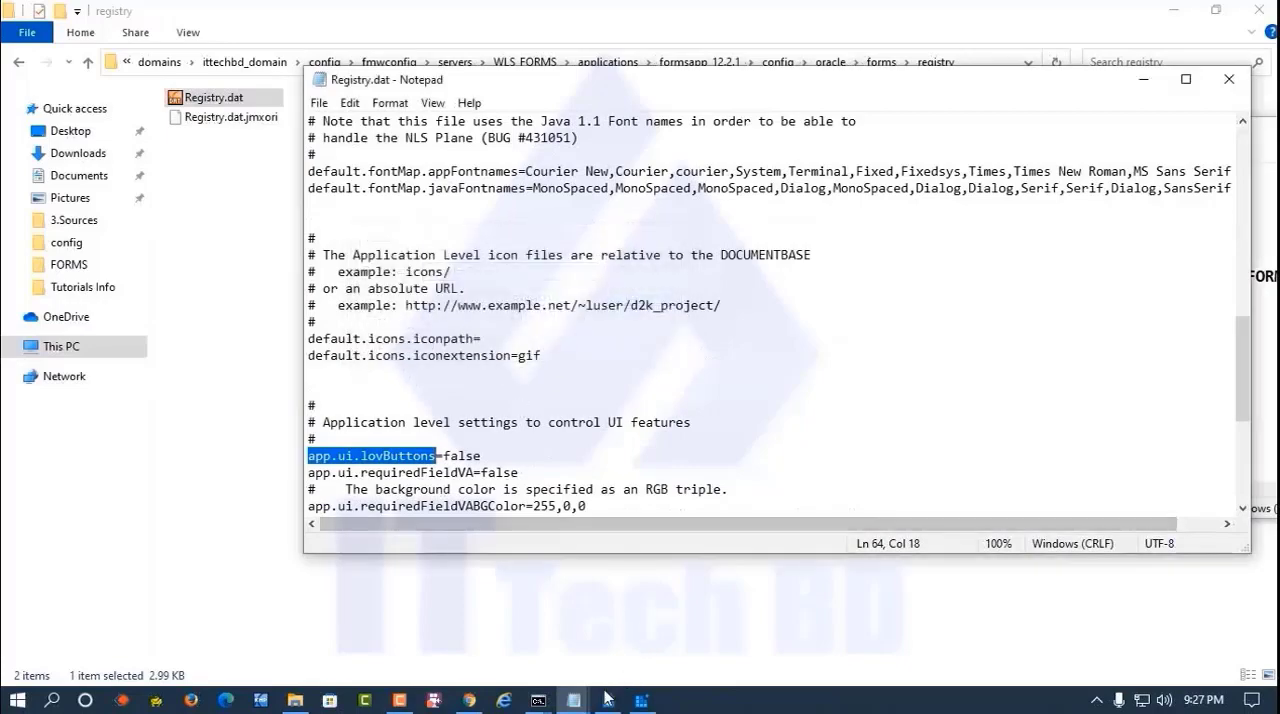
- Bring up the notes, move them clear of the app.ui.lovButtons line in Registry.dat, and set that setting to true
click(410, 614)
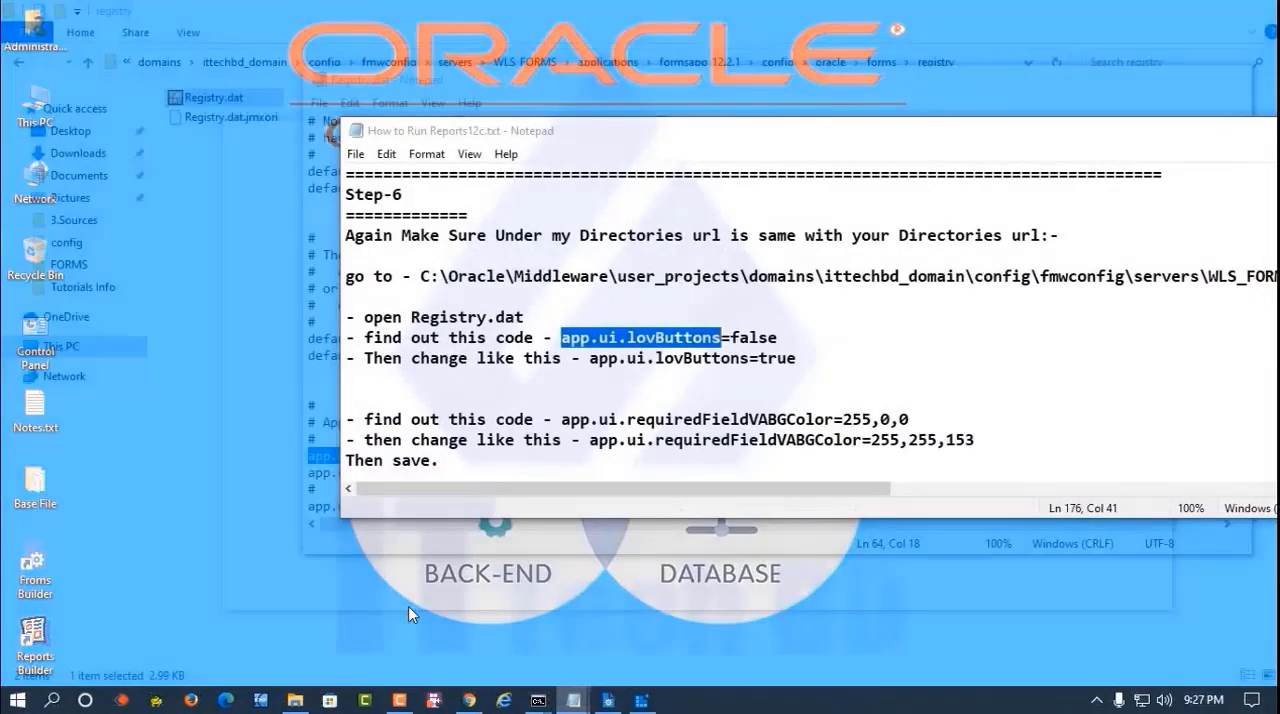
drag(674, 125, 726, 36)
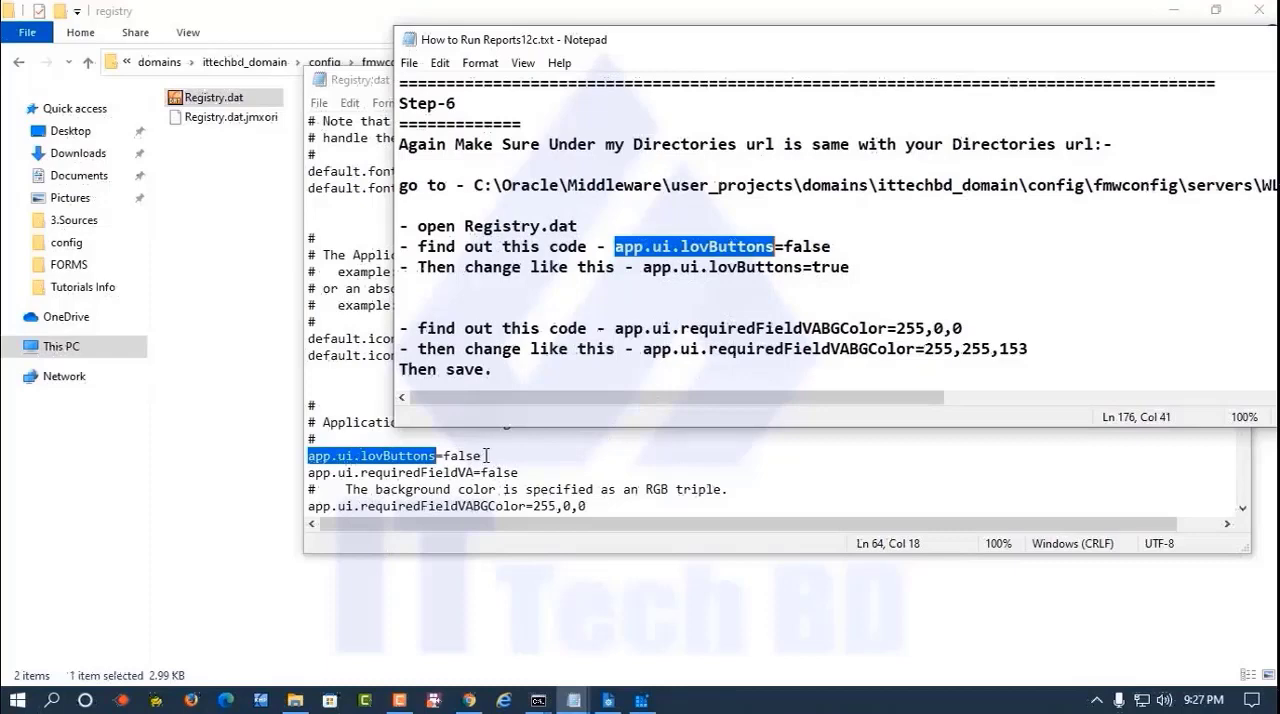
drag(487, 456, 445, 457)
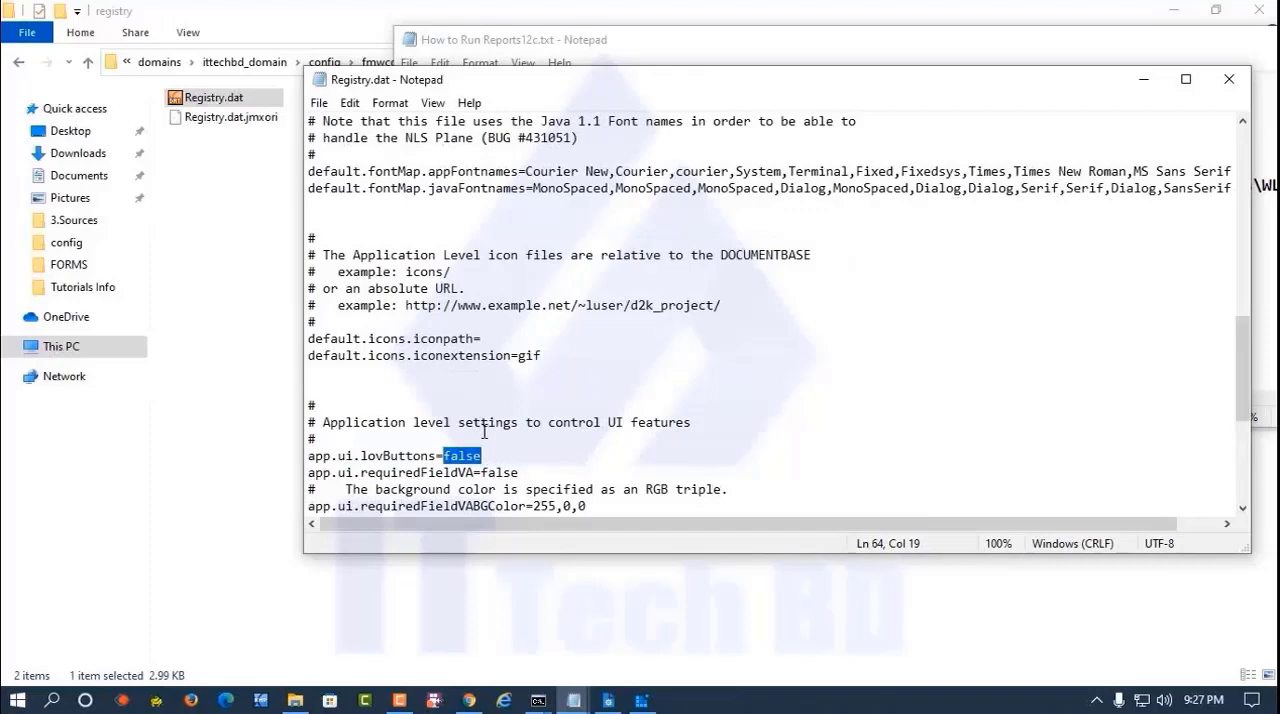
text(tru)
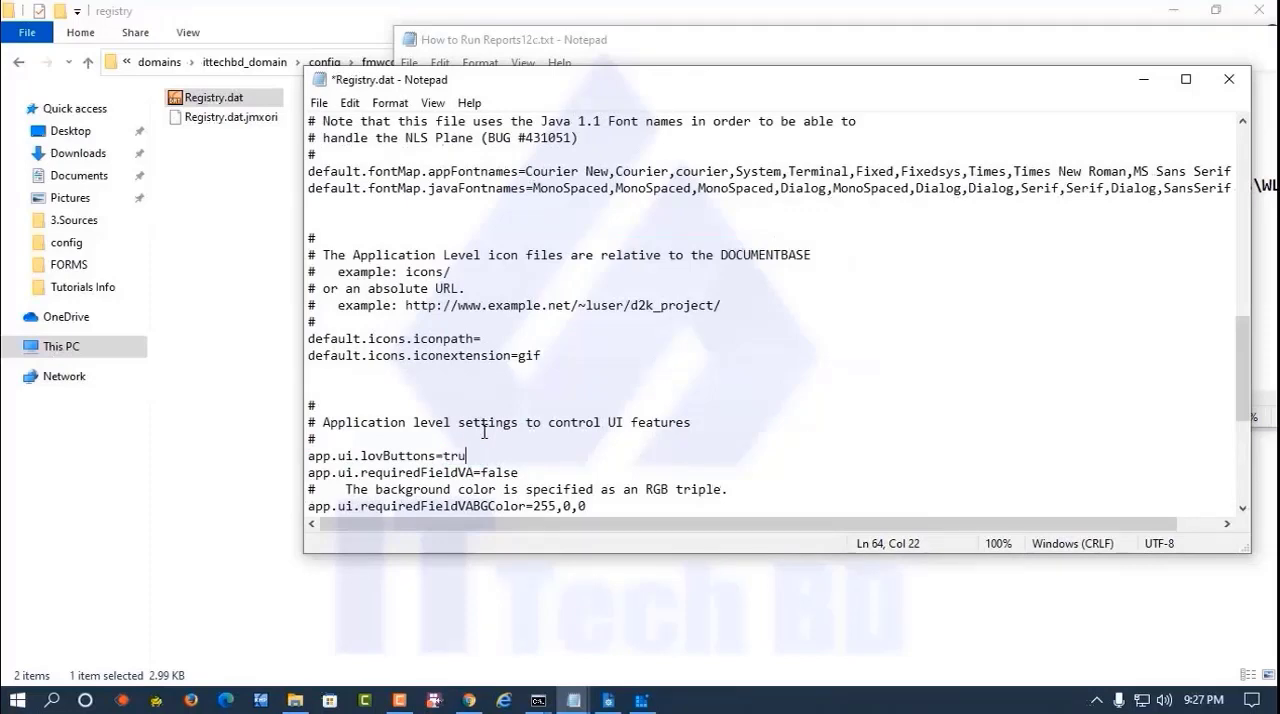
text(e)
- Close the default.env file and locate the app.ui.requiredFieldVABGColor line in Registry.dat alongside its Step-6 instruction in the notes
click(573, 700)
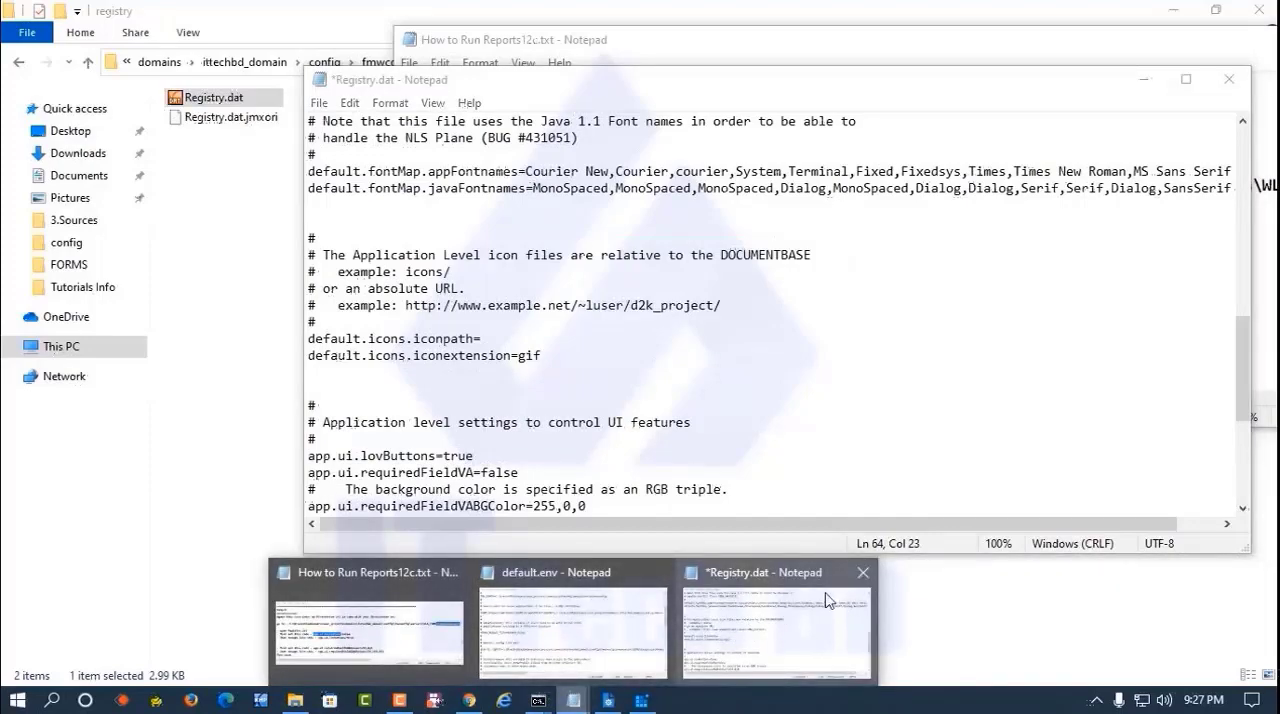
mouse_move(714, 600)
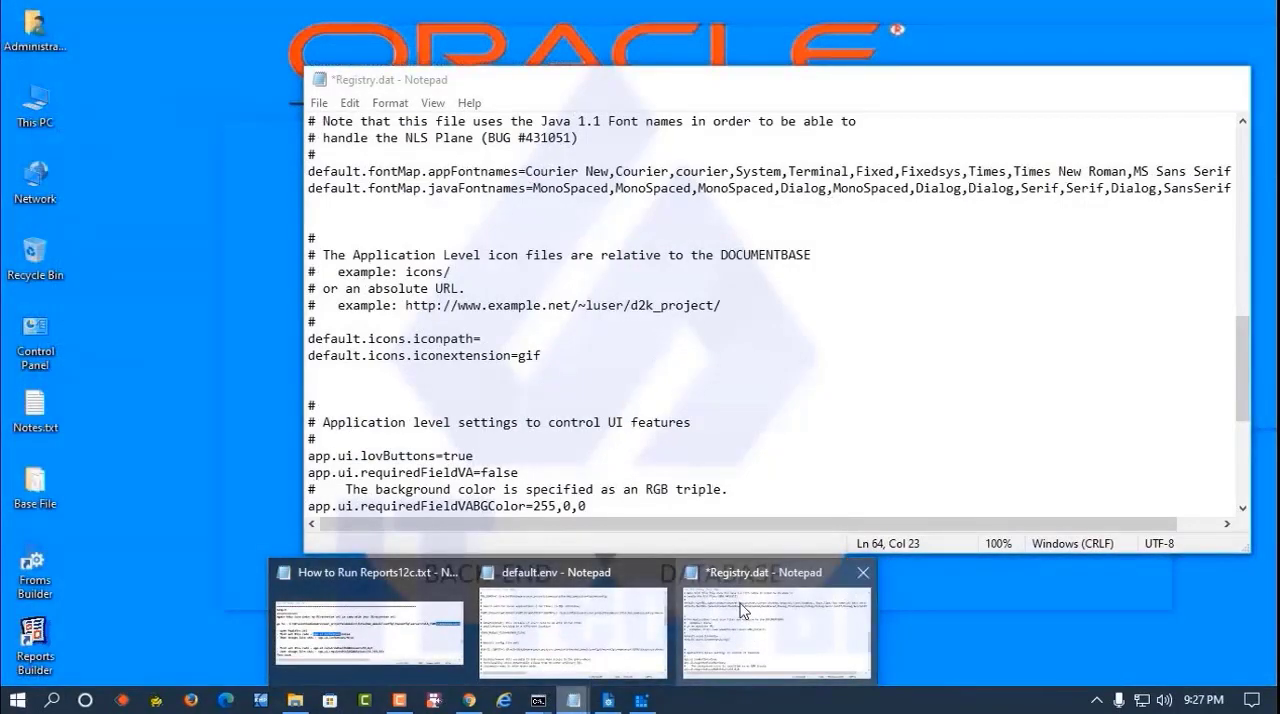
mouse_move(619, 602)
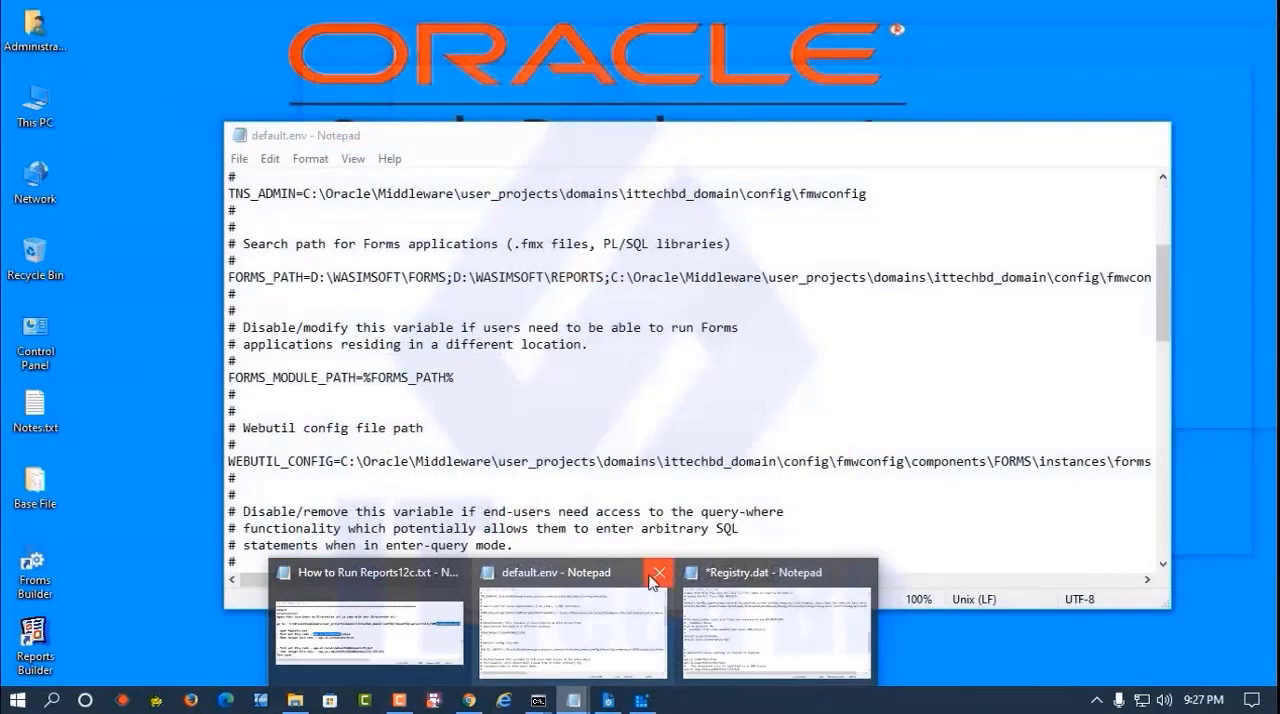
click(658, 574)
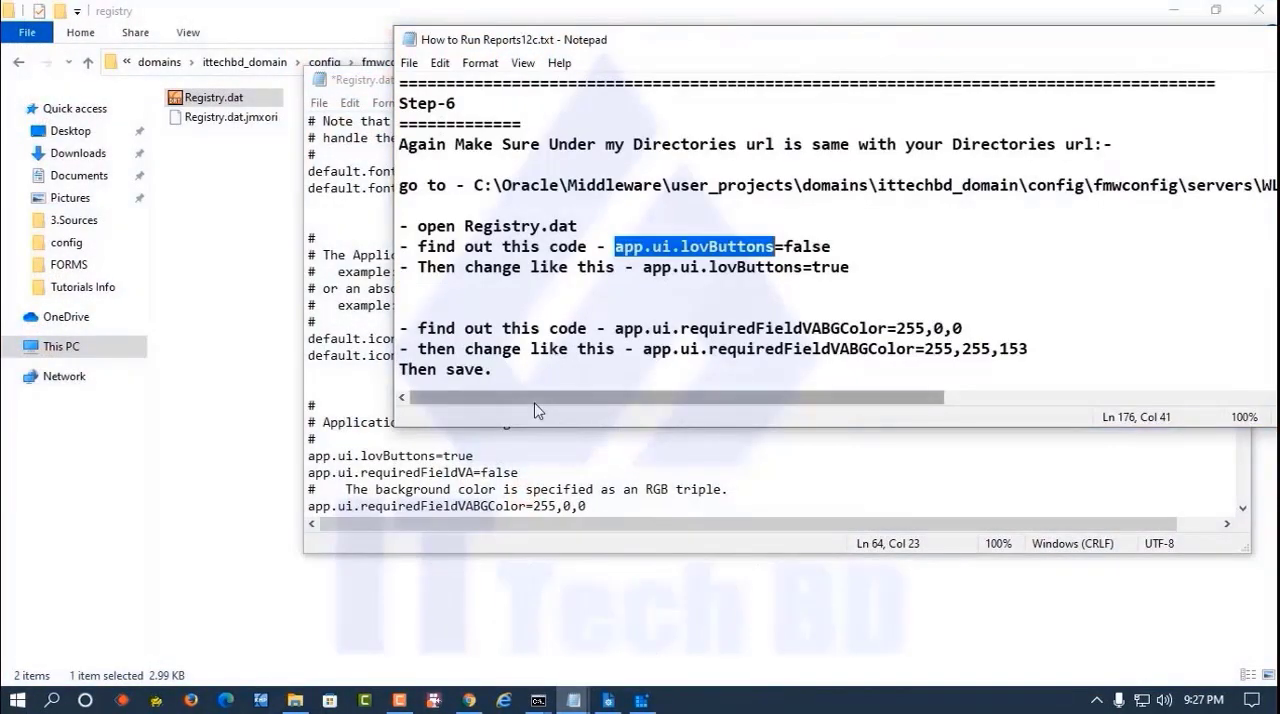
scroll(520, 320, down, 1)
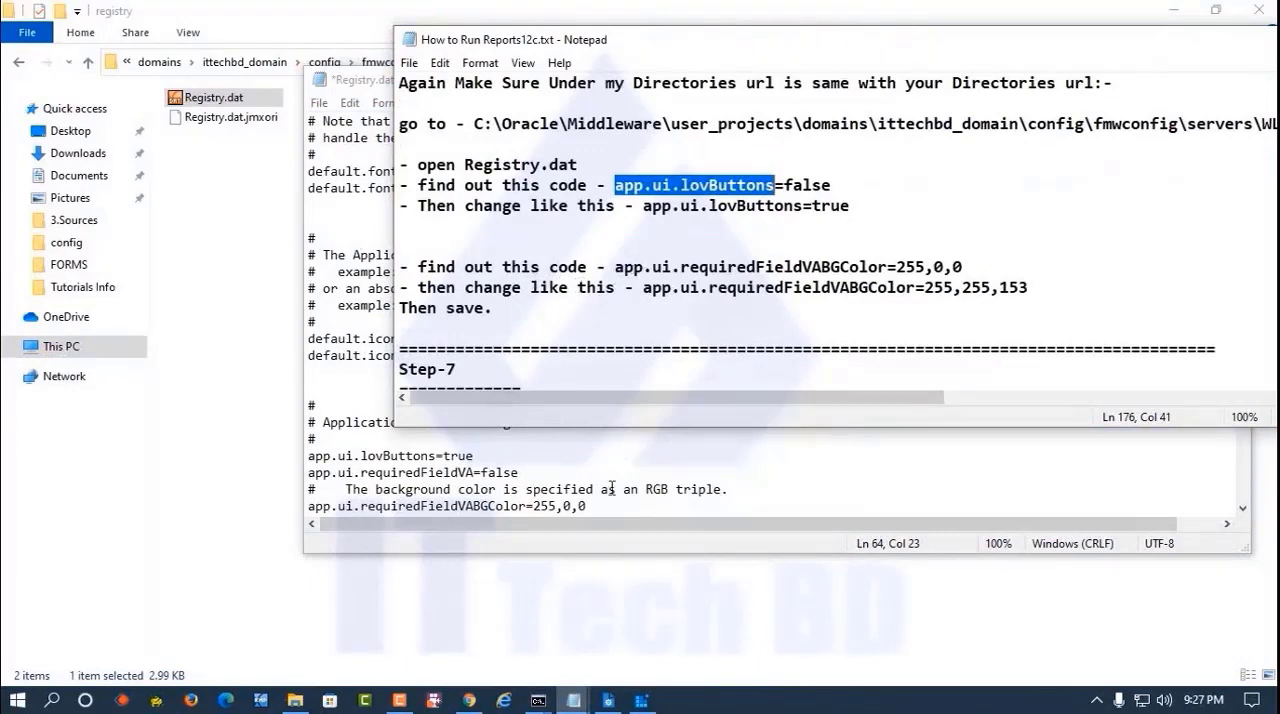
scroll(599, 494, down, 1)
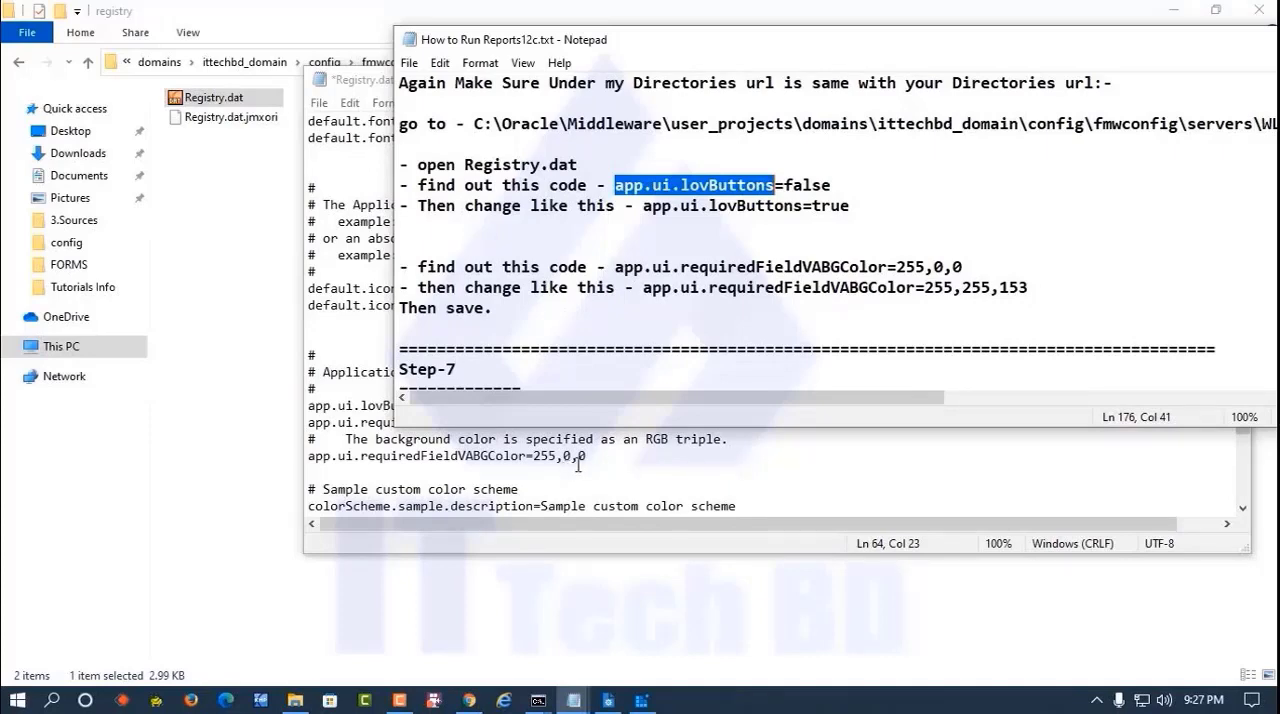
- Copy the value 255,255,153 from the Step-6 notes and set app.ui.requiredFieldVABGColor to it in Registry.dat
drag(925, 288, 1044, 288)
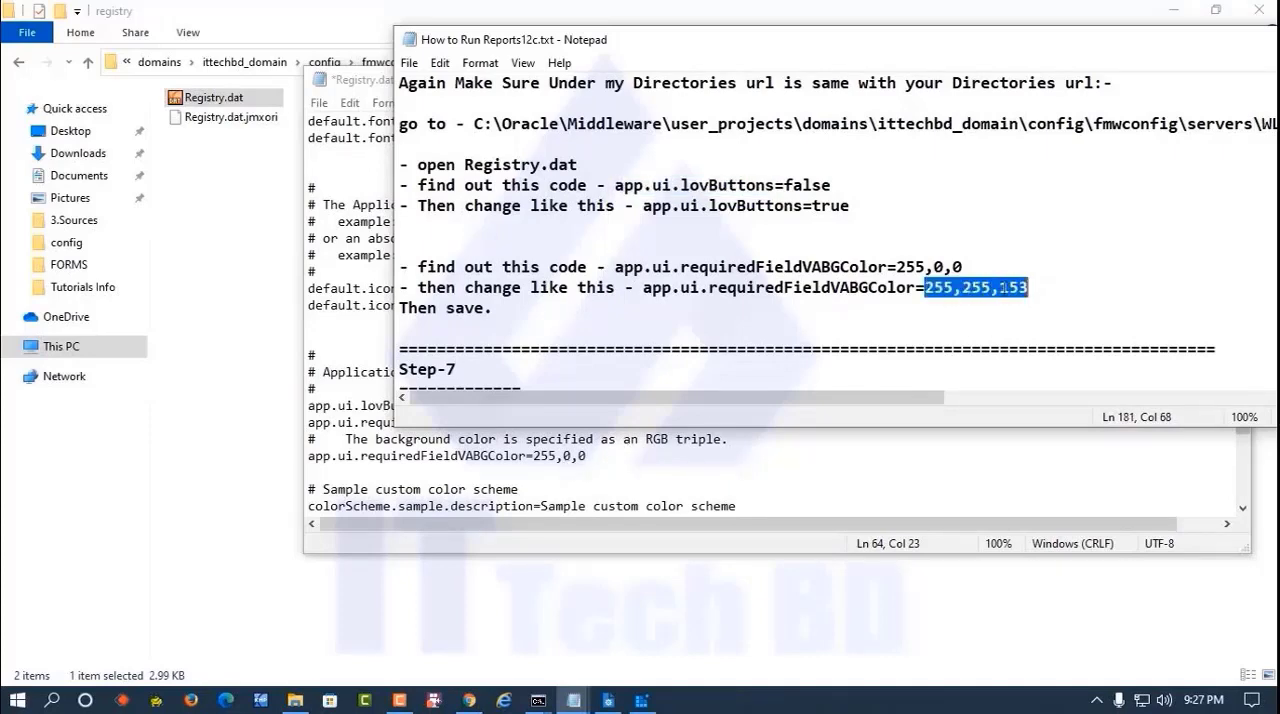
right_click(1002, 288)
click(1040, 348)
click(581, 474)
drag(604, 456, 532, 456)
right_click(543, 460)
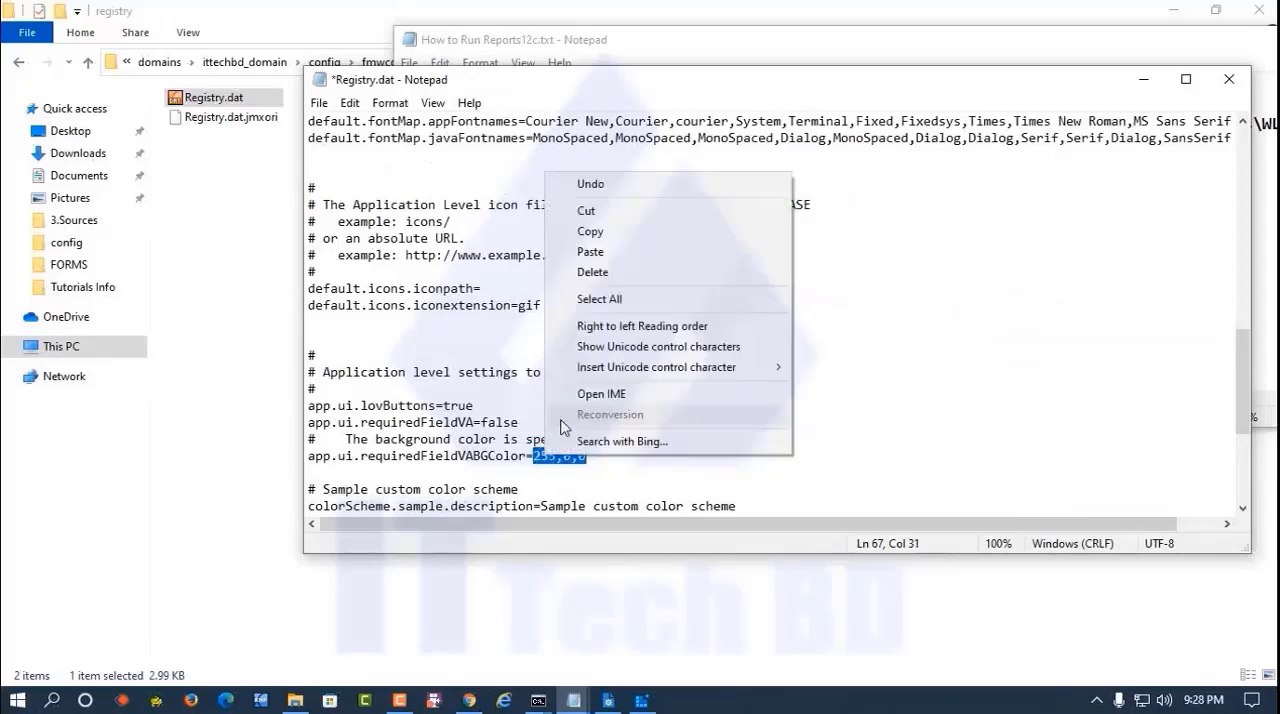
click(609, 252)
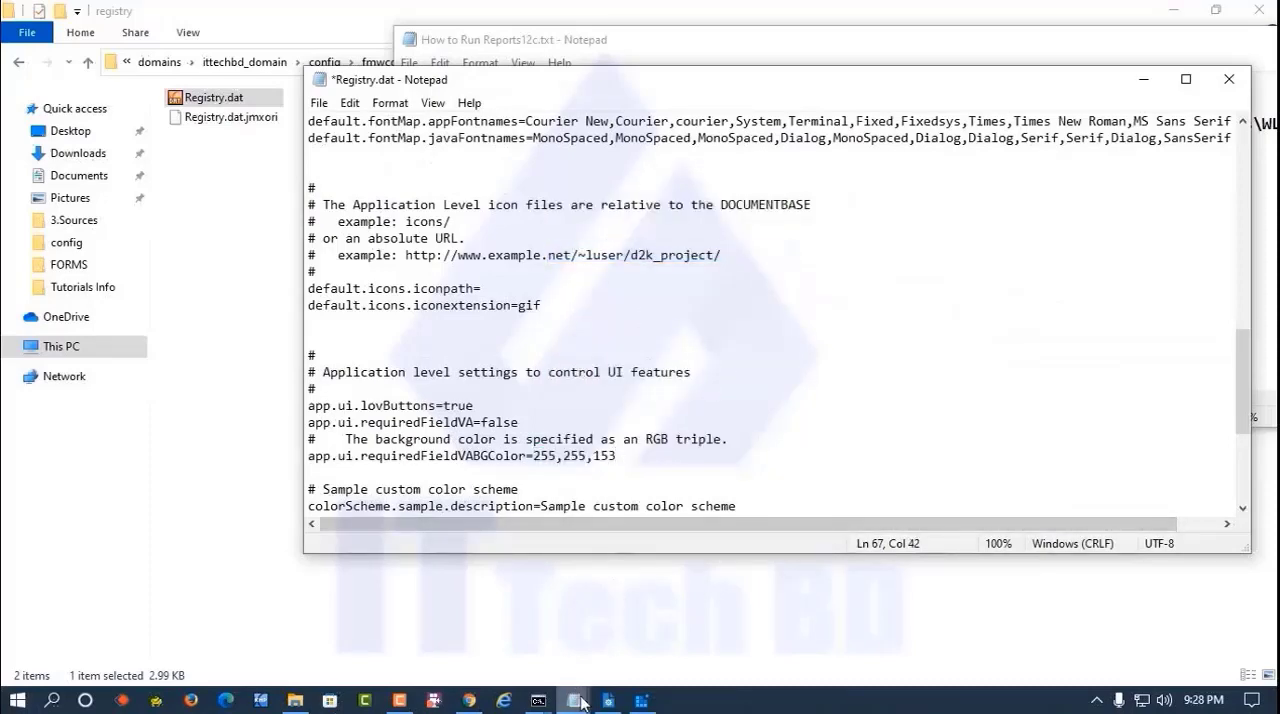
- Check the final Step-6 instruction in the notes, save Registry.dat and close the file
mouse_move(578, 702)
click(465, 615)
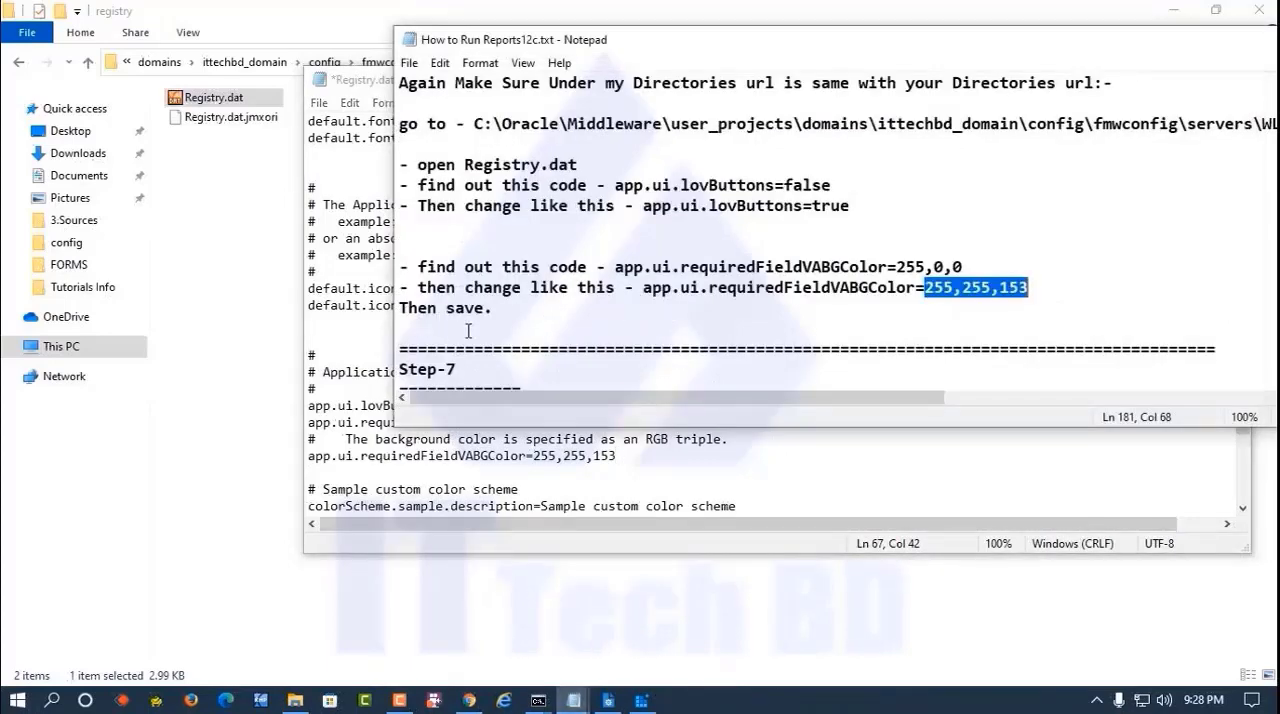
click(372, 344)
click(318, 103)
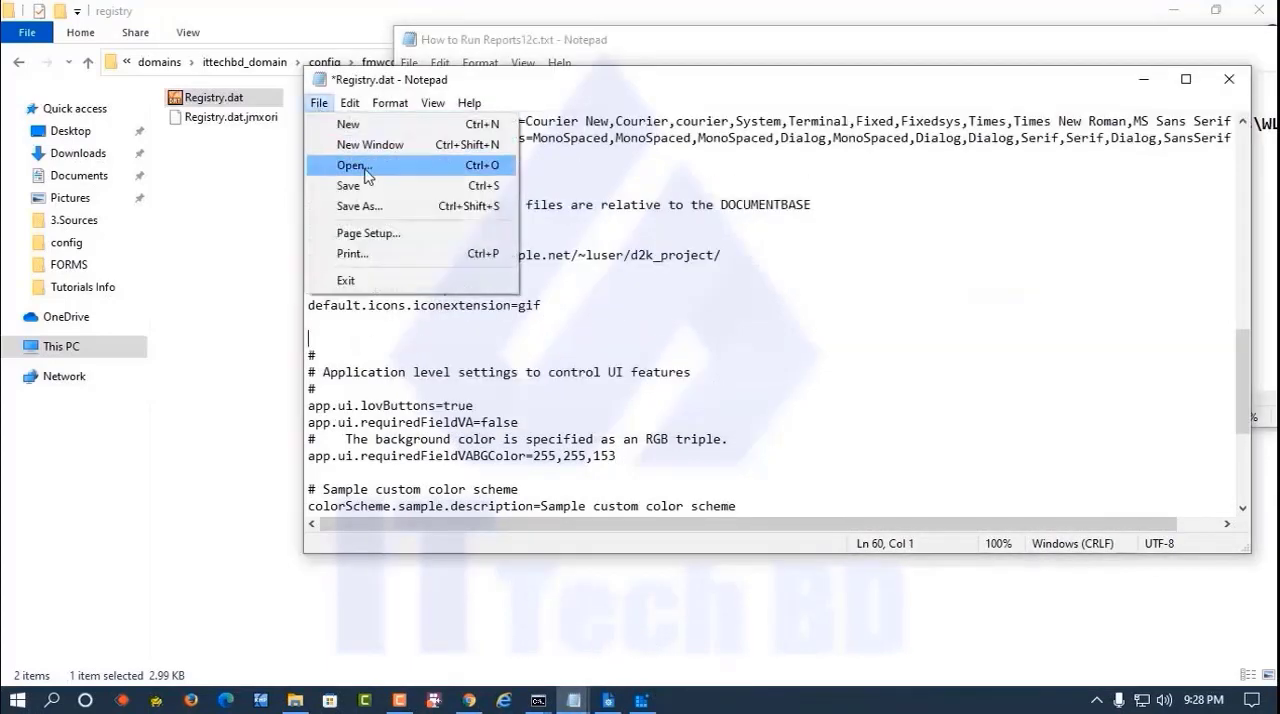
click(368, 186)
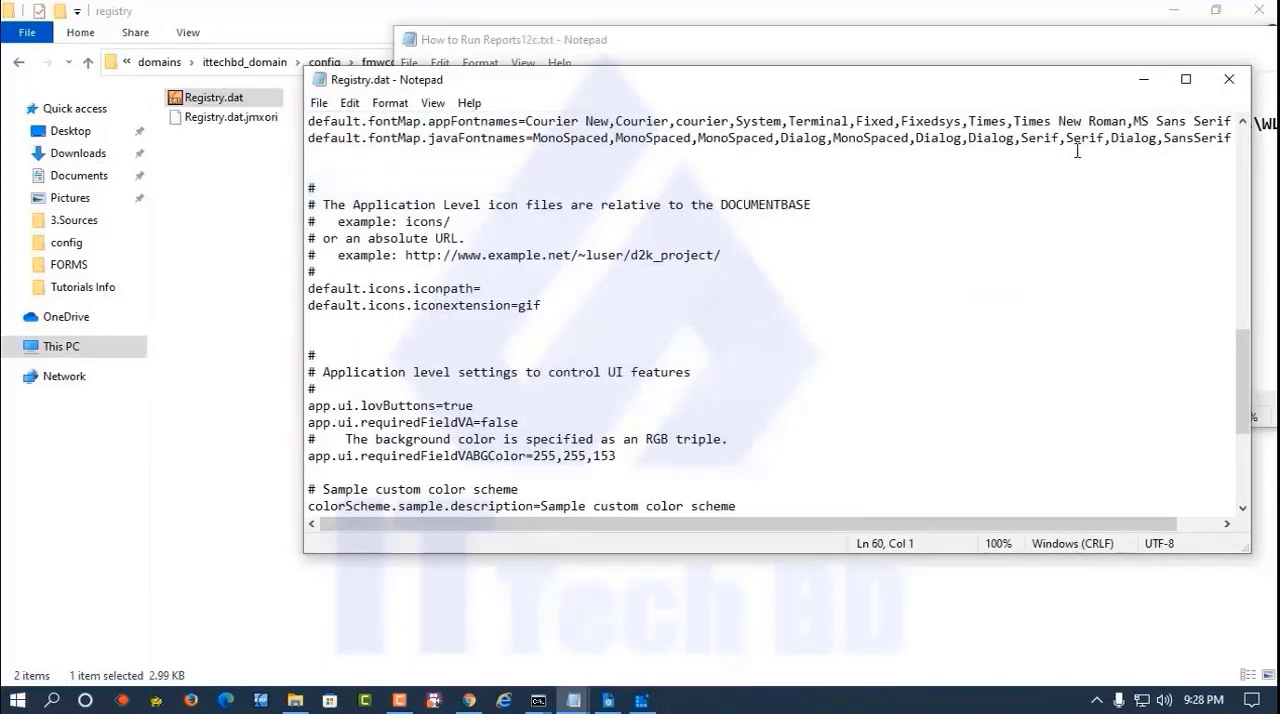
click(1229, 84)
- Read the Step-7 instructions in the notes on creating a batch file to run OHS_Server
scroll(524, 289, down, 1)
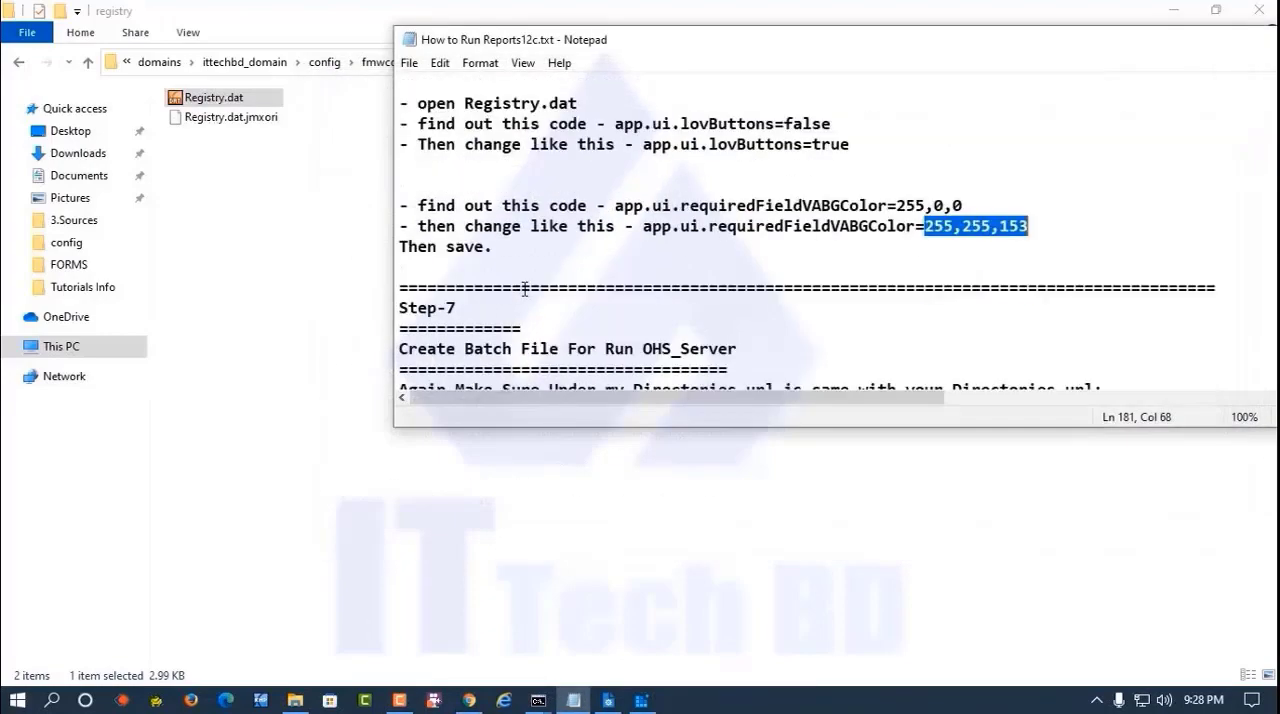
drag(683, 48, 476, 116)
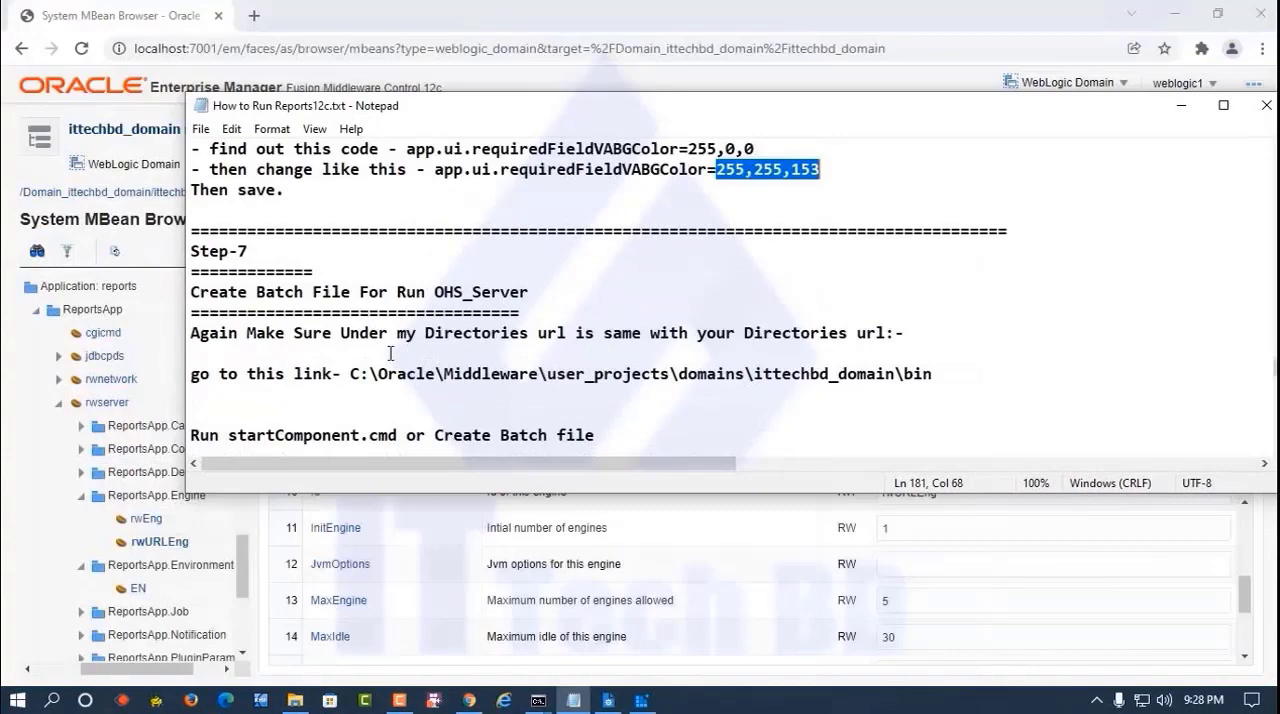
scroll(400, 340, down, 1)
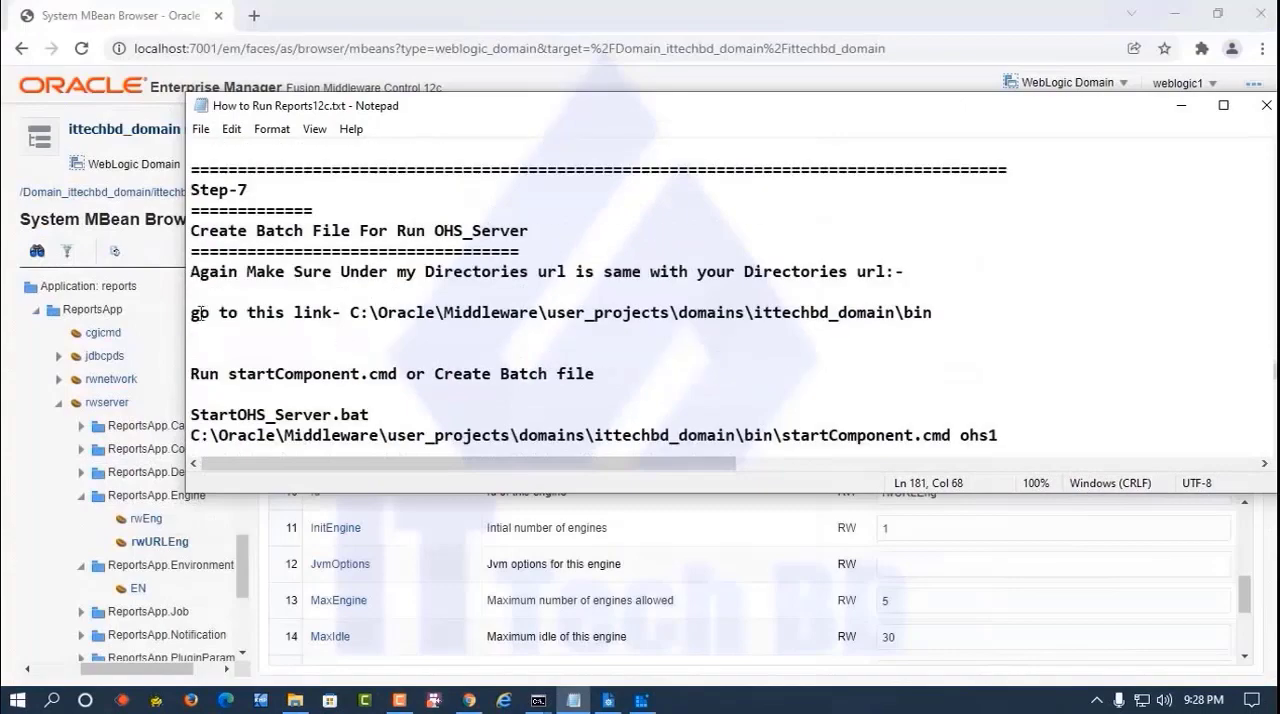
click(256, 186)
drag(256, 186, 189, 188)
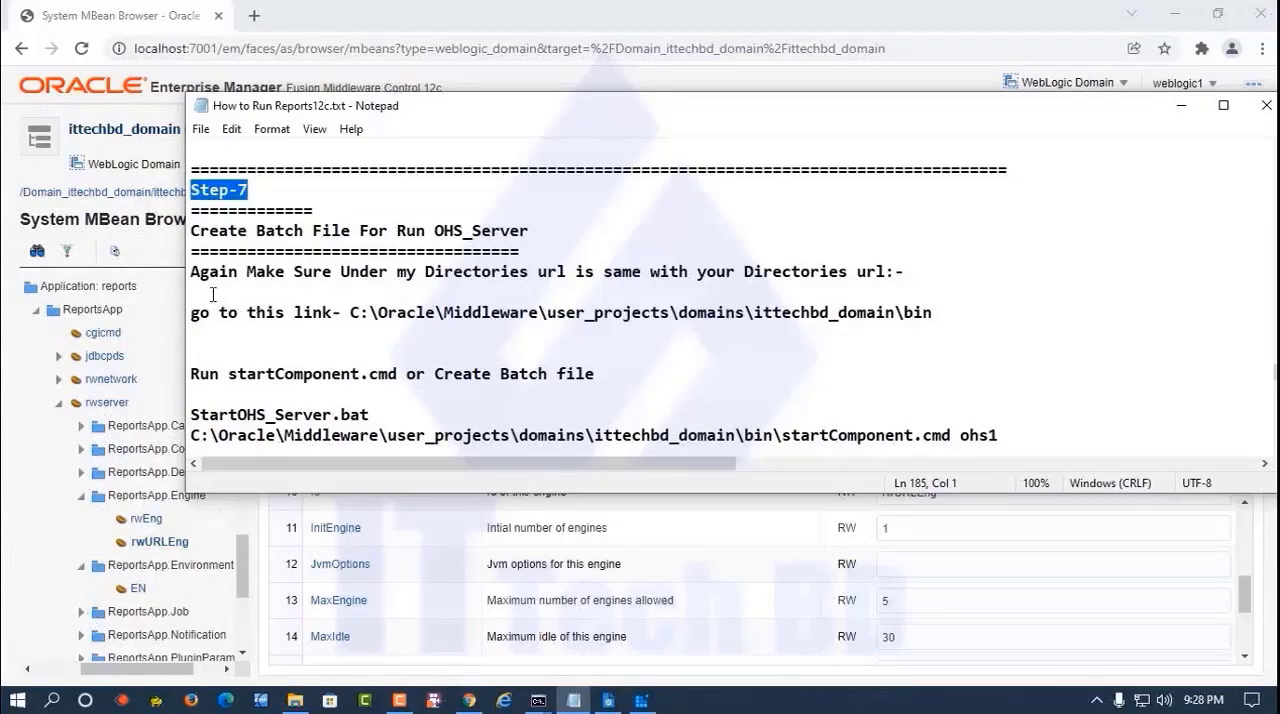
drag(190, 271, 906, 272)
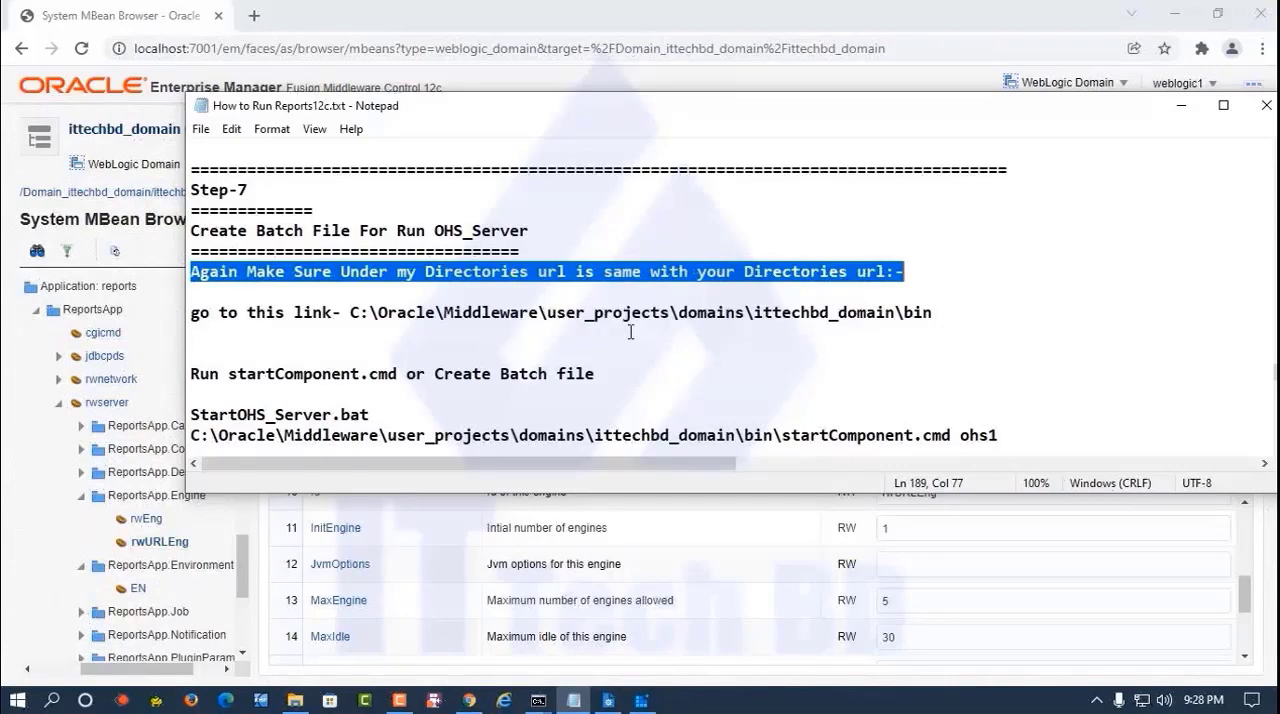
scroll(614, 342, down, 1)
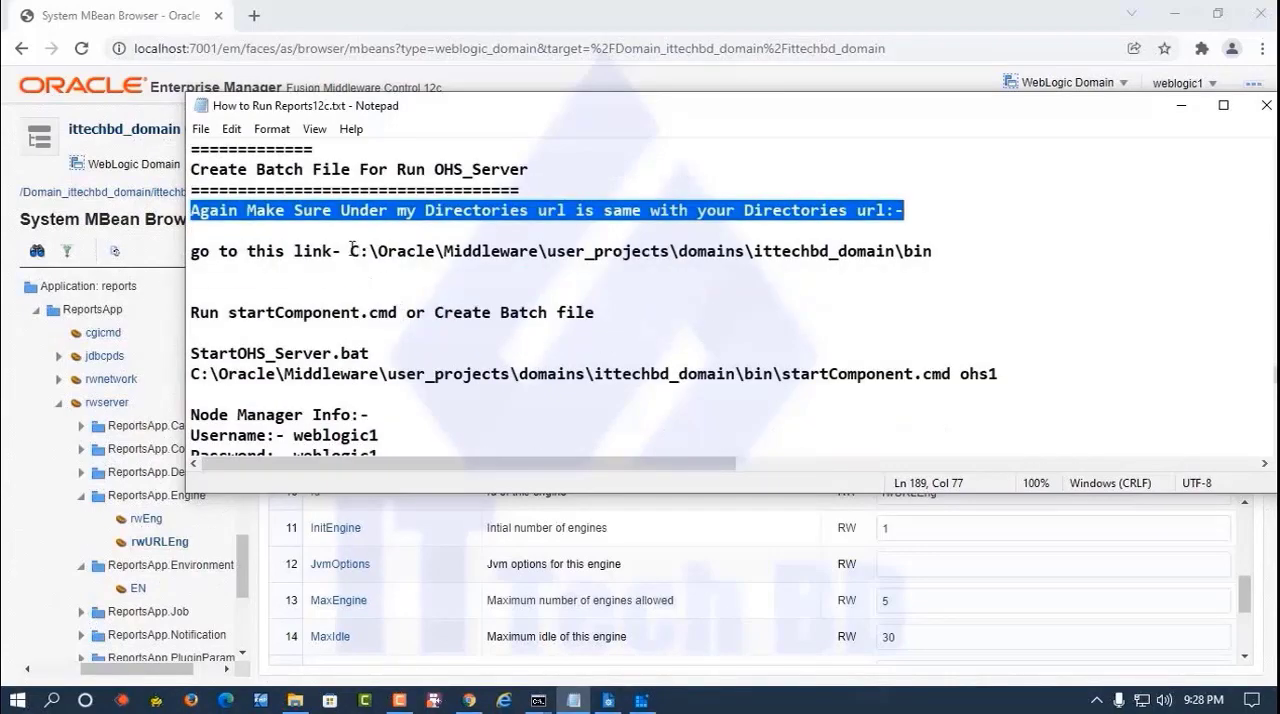
- Copy the path C:\Oracle\Middleware\user_projects\domains\ittechbd_domain\bin from the notes and open that folder in File Explorer
drag(352, 250, 950, 250)
right_click(878, 258)
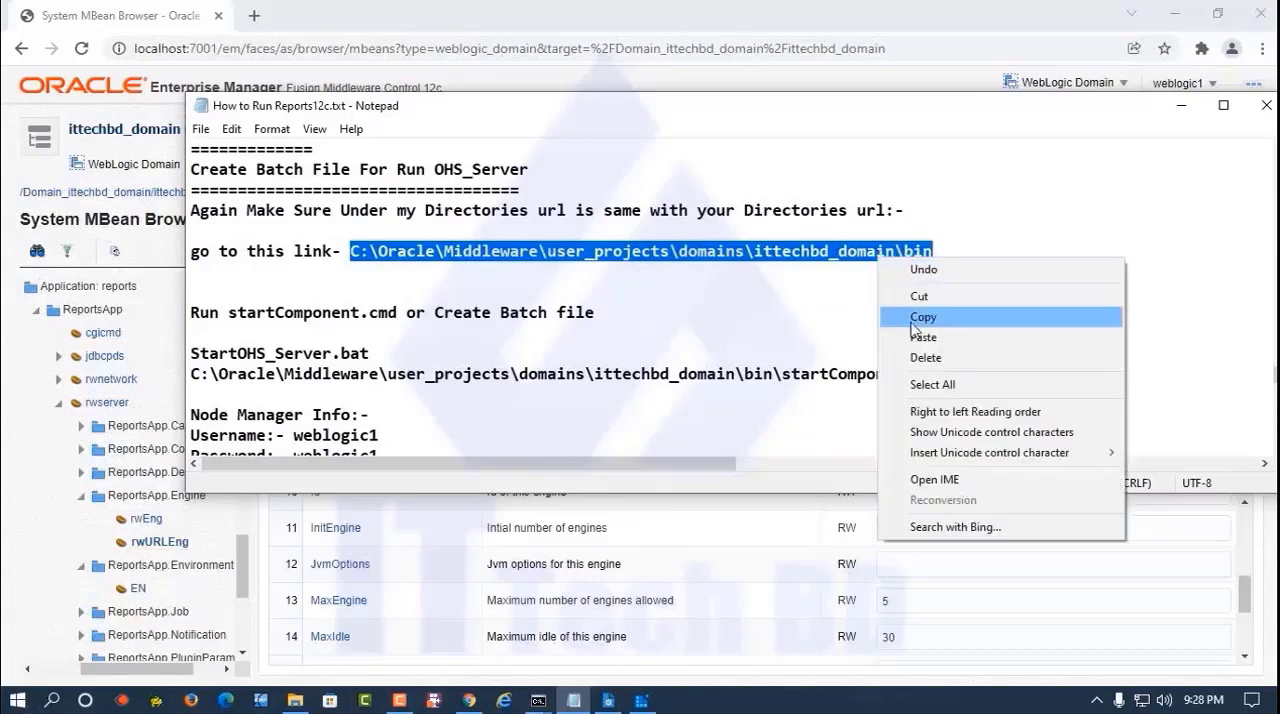
click(928, 319)
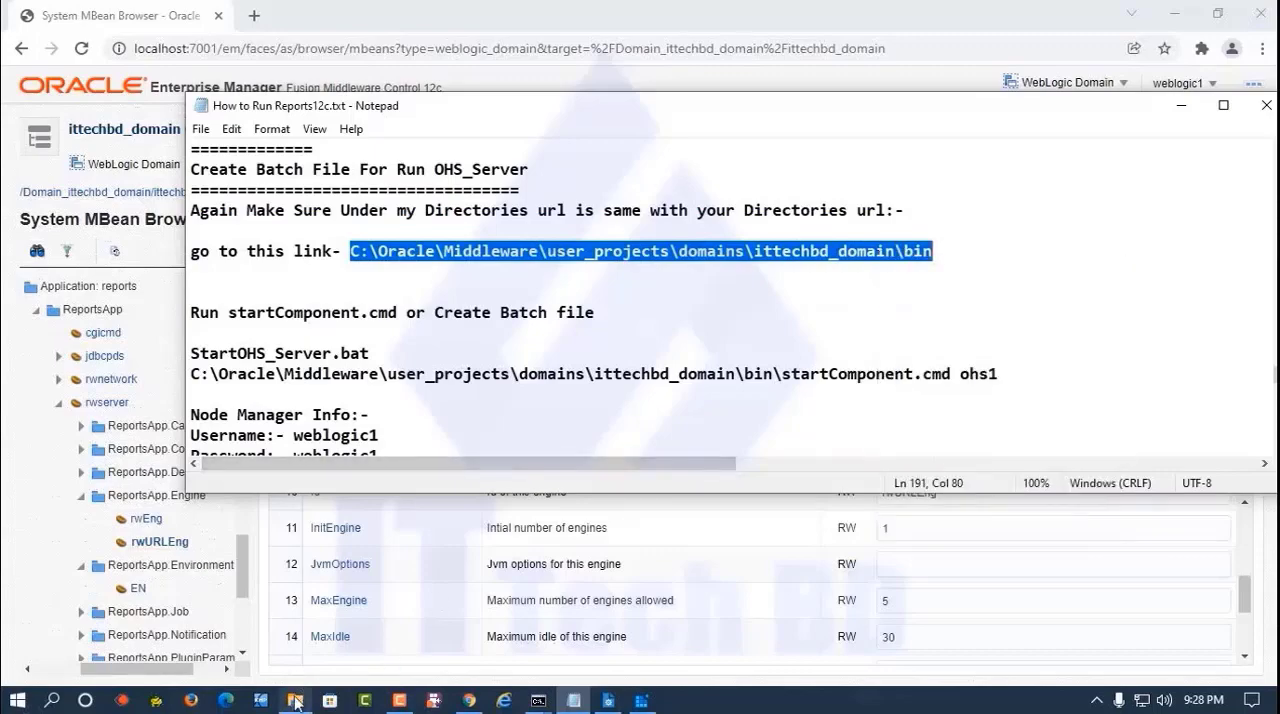
click(295, 702)
click(843, 63)
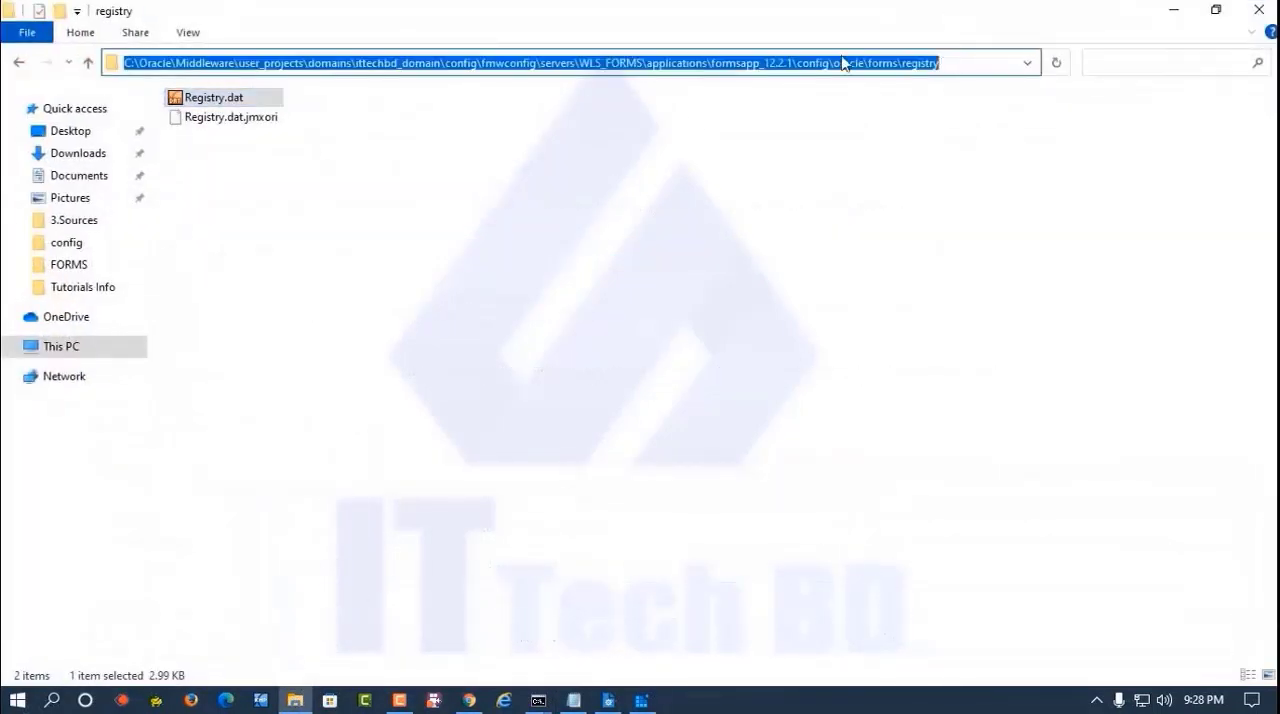
right_click(763, 62)
click(775, 148)
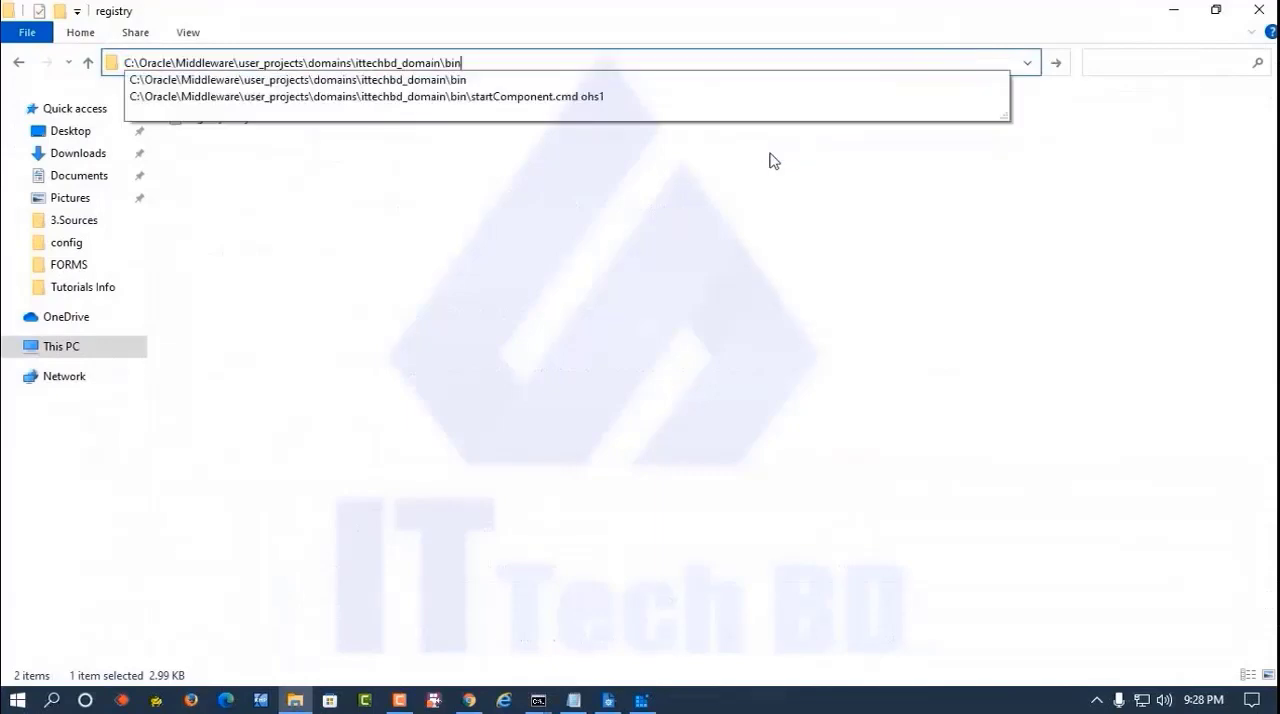
key(Return)
click(658, 73)
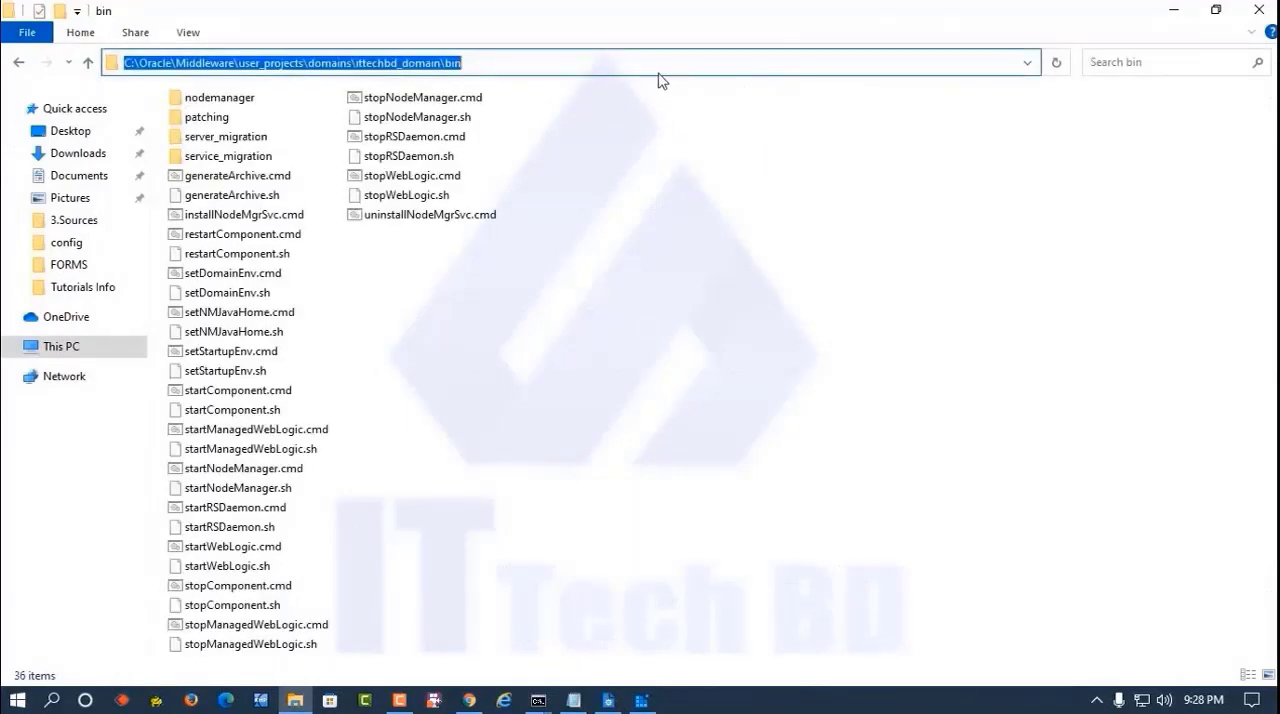
click(651, 63)
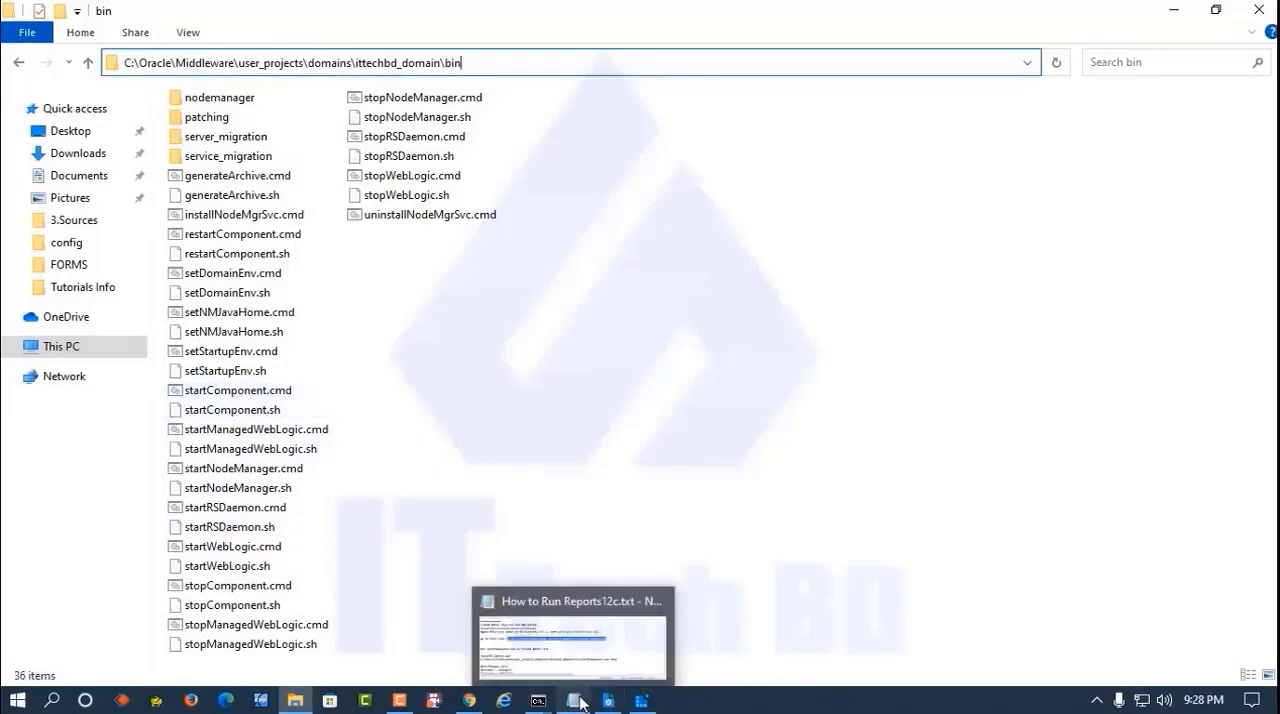
- Place the notes beside the bin folder's file list and examine the startComponent.cmd ohs1 command in Step-7
click(560, 640)
drag(492, 115, 699, 115)
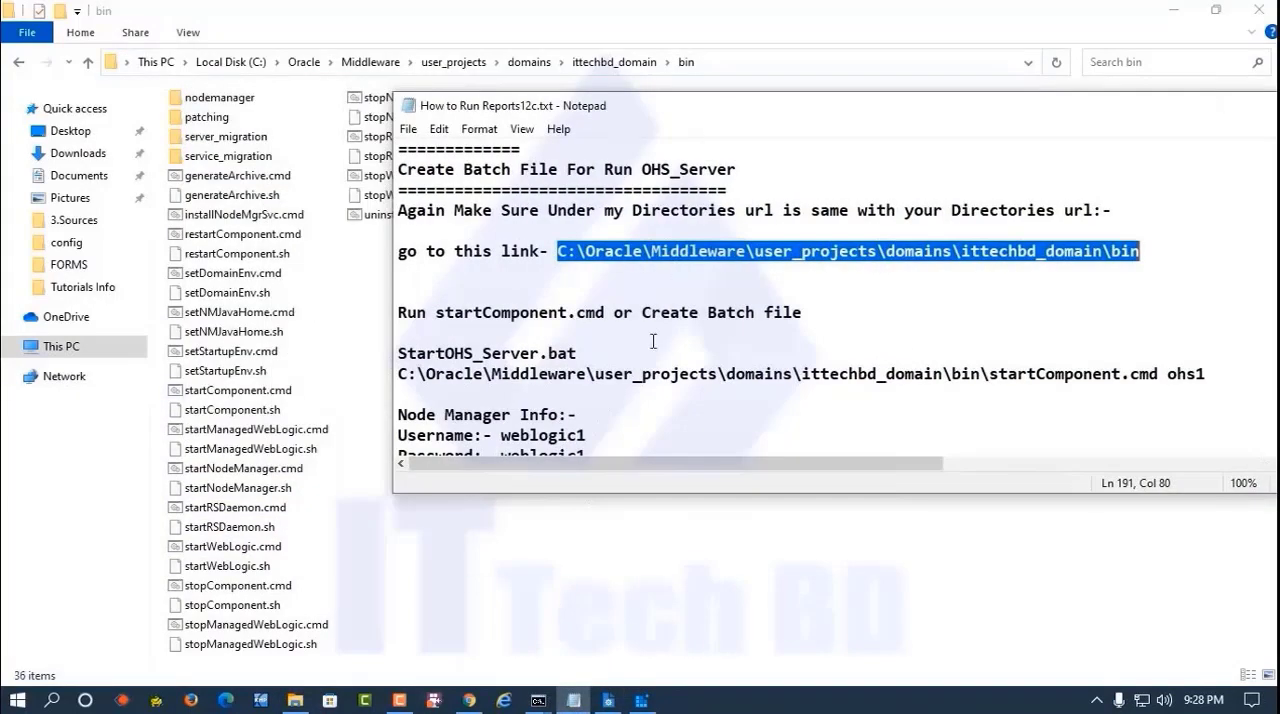
click(582, 354)
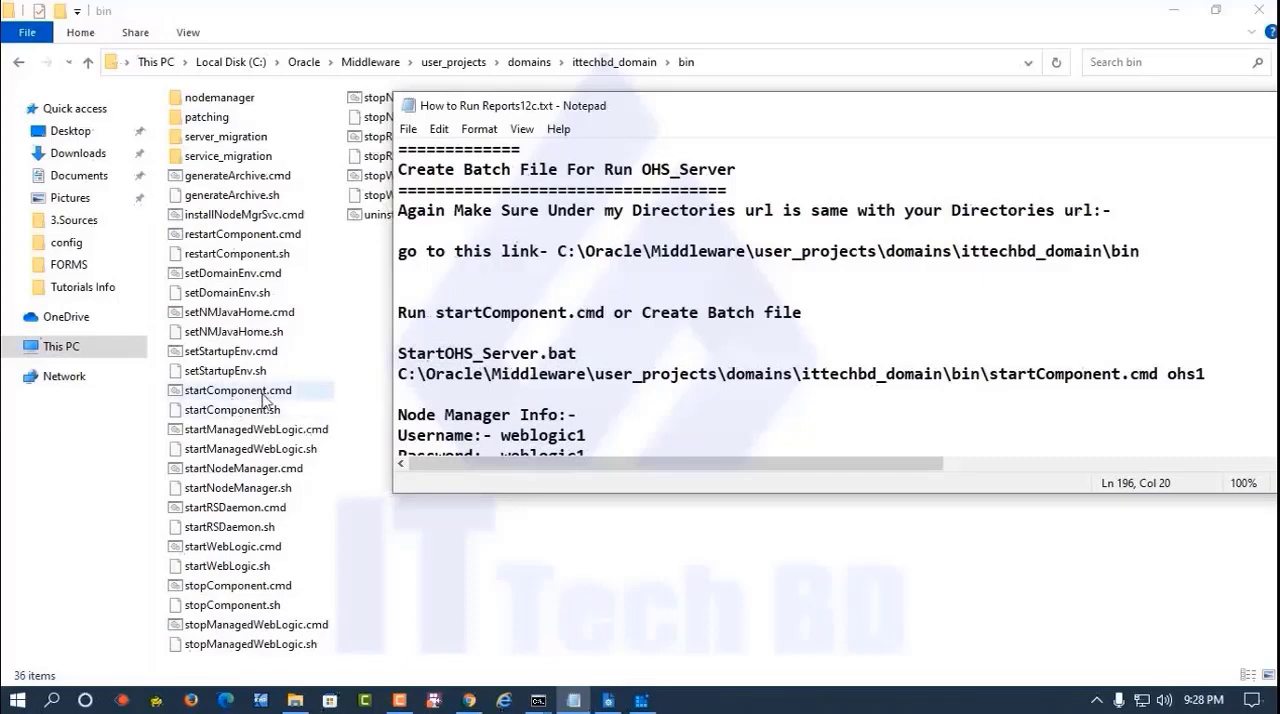
scroll(590, 380, down, 1)
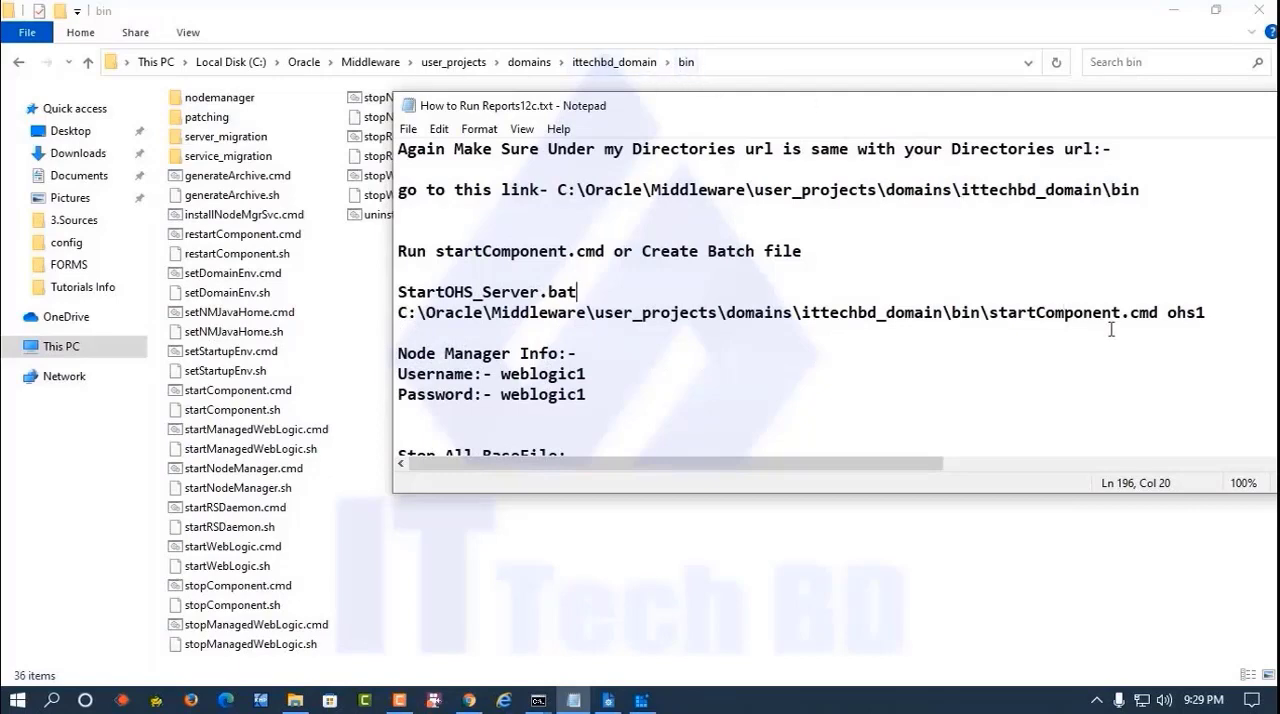
click(983, 314)
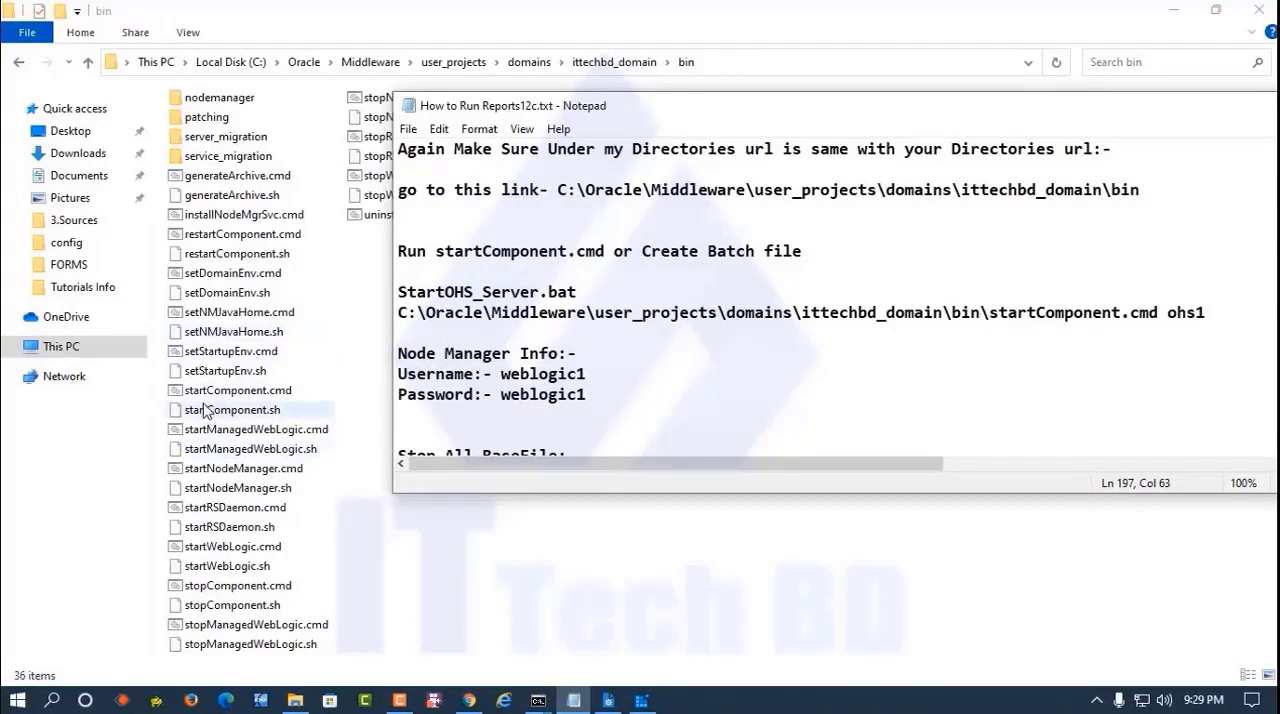
click(1169, 312)
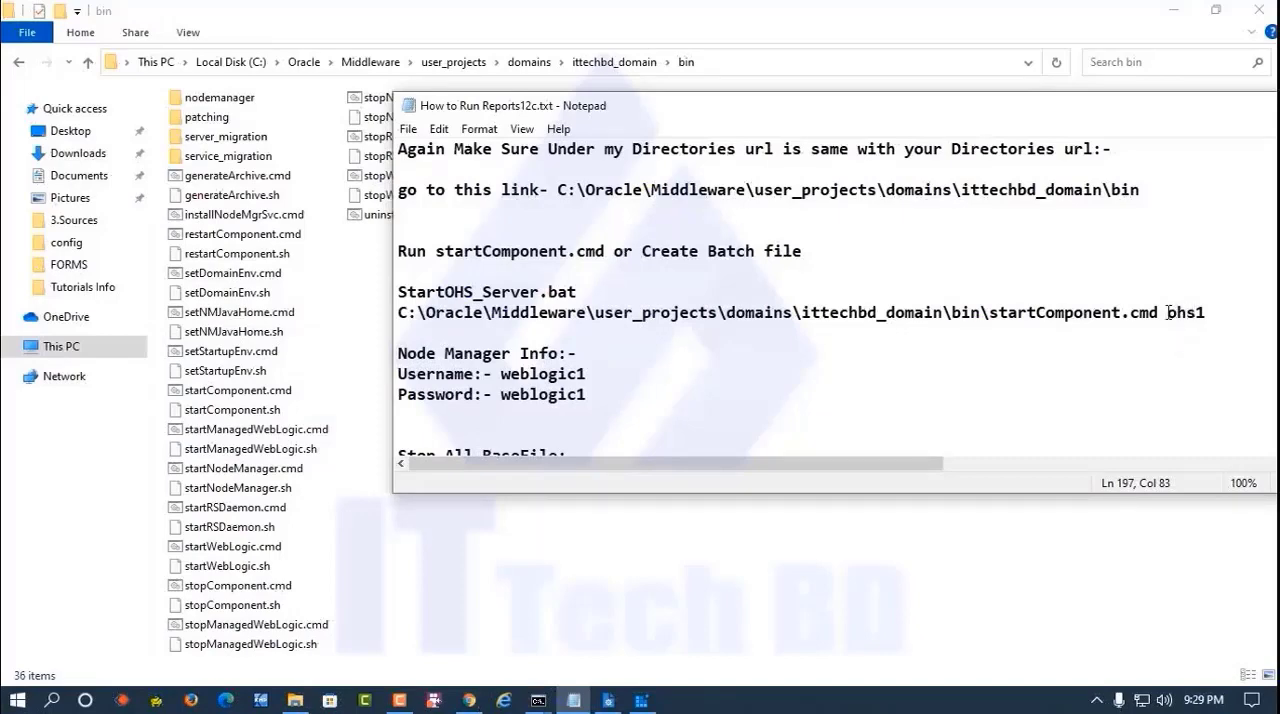
drag(1166, 312, 1213, 312)
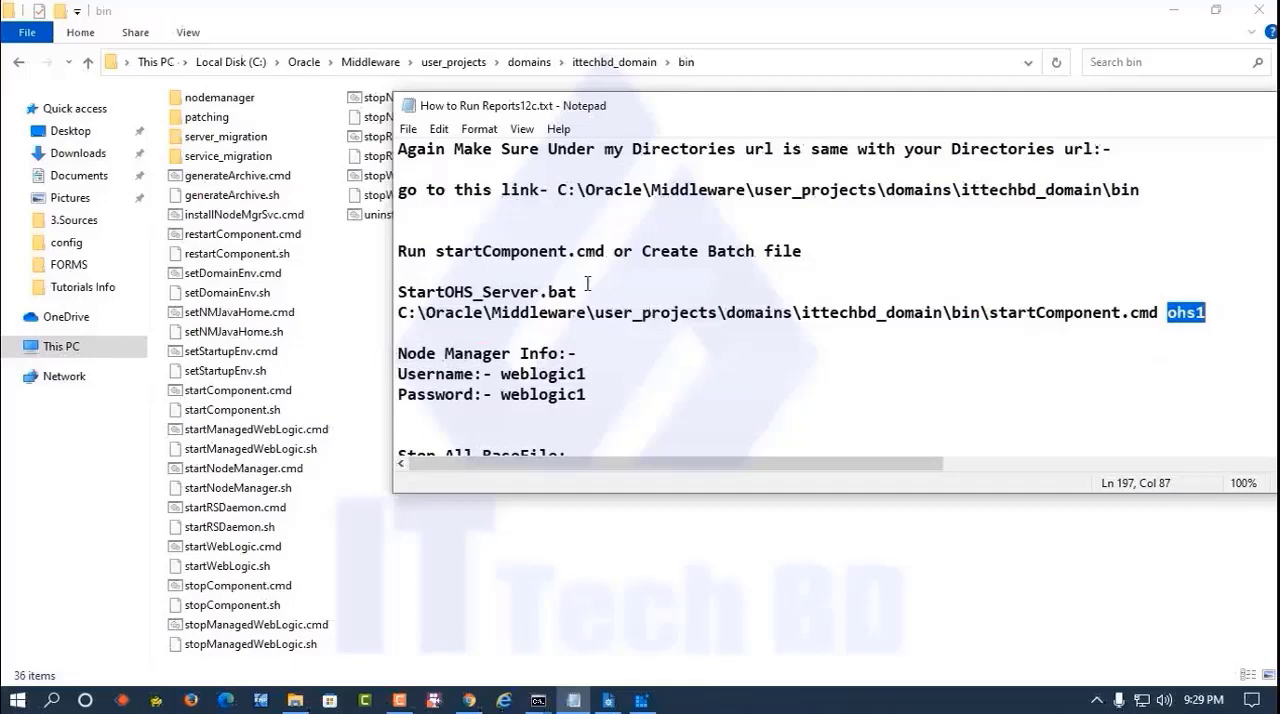
- Copy the batch file name StartOHS_Server.bat from the Step-7 notes
drag(581, 290, 397, 289)
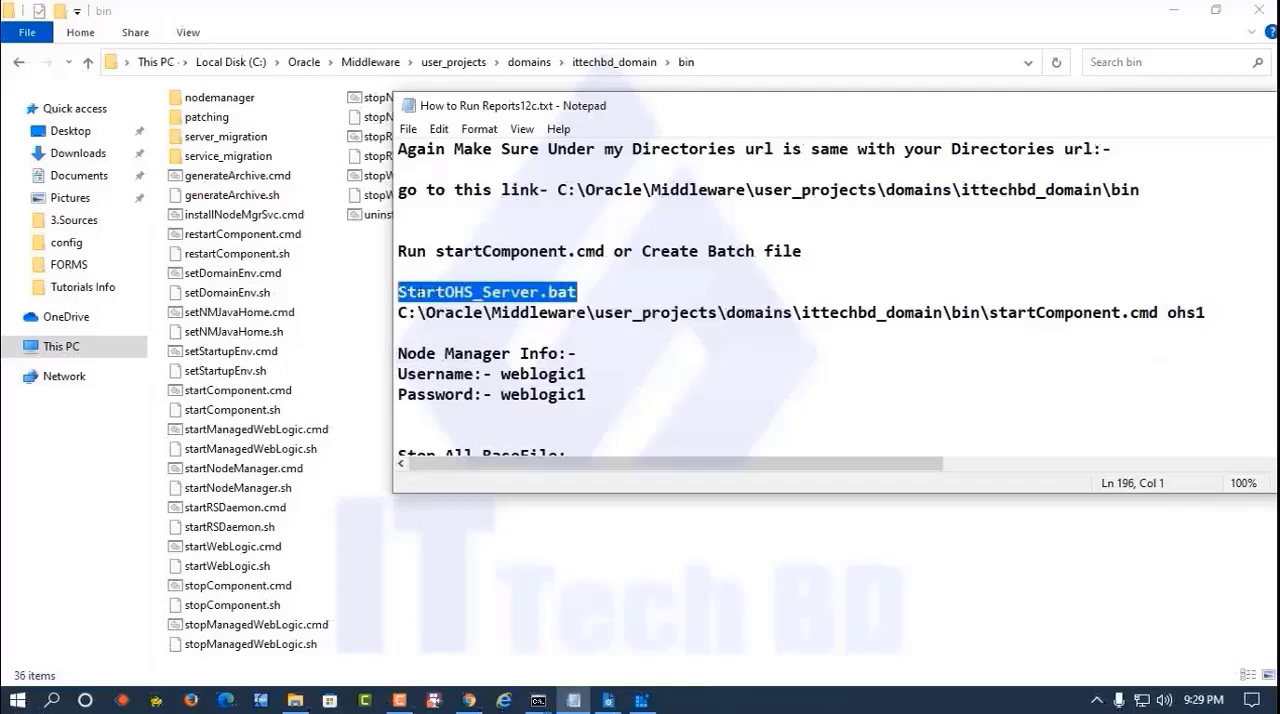
right_click(480, 289)
click(527, 352)
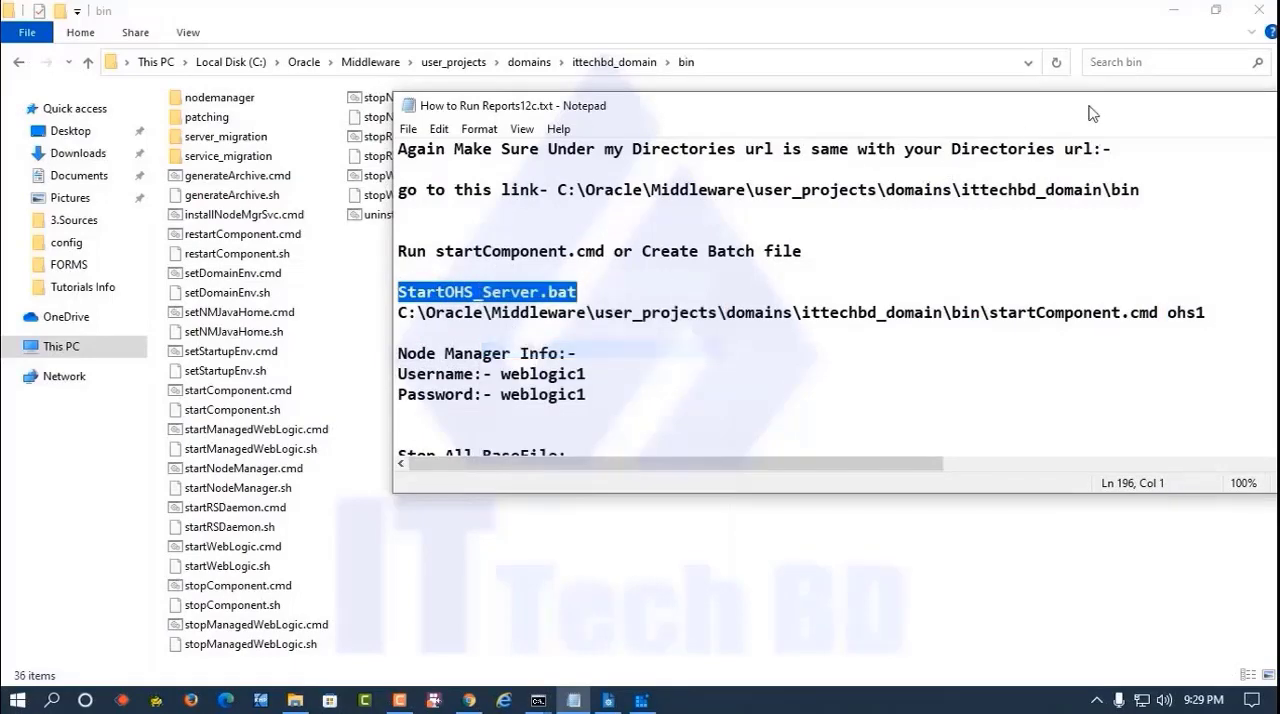
- Clear the desktop by minimizing the notes, File Explorer and the browser, and close Registry Editor
drag(1195, 116, 966, 136)
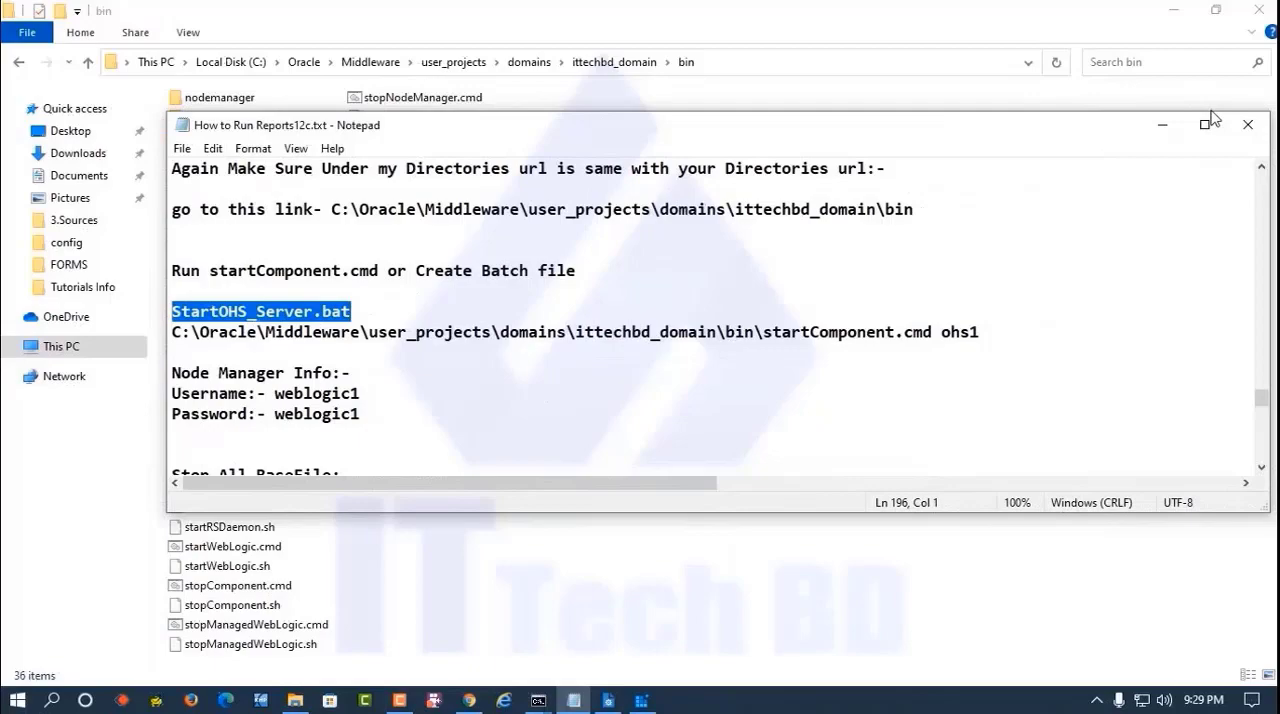
click(1162, 125)
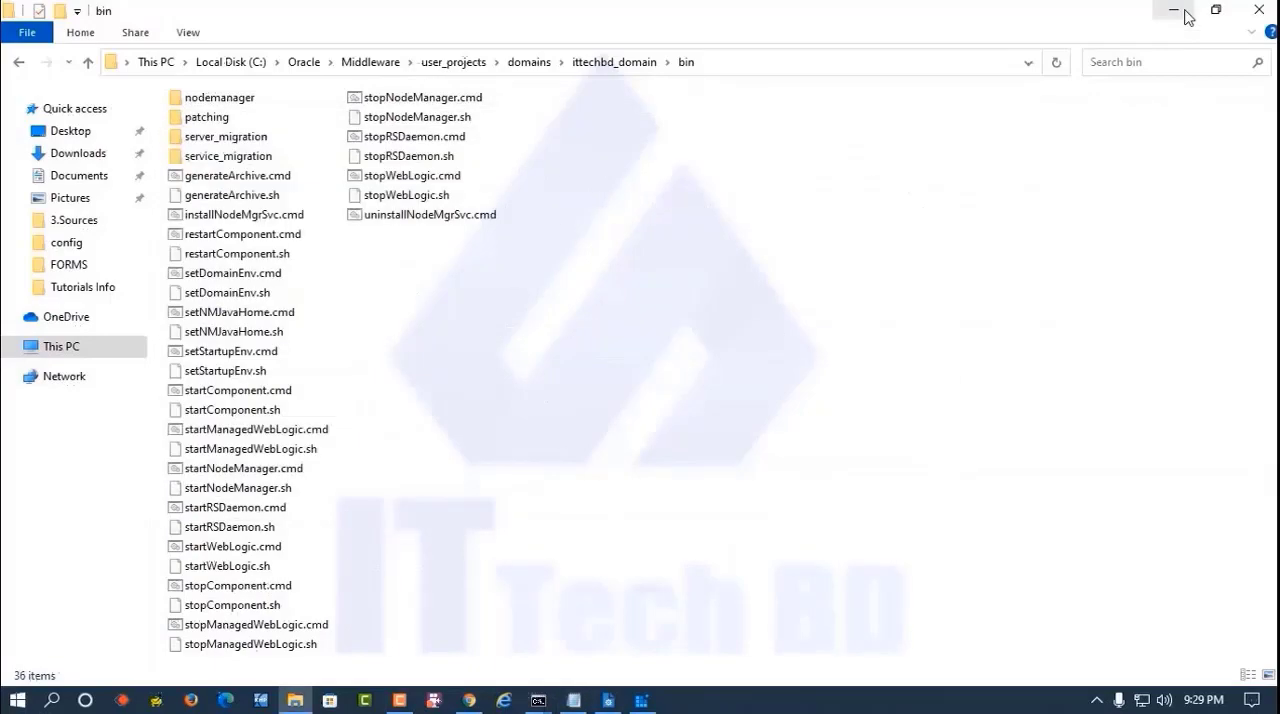
click(1174, 10)
click(1174, 14)
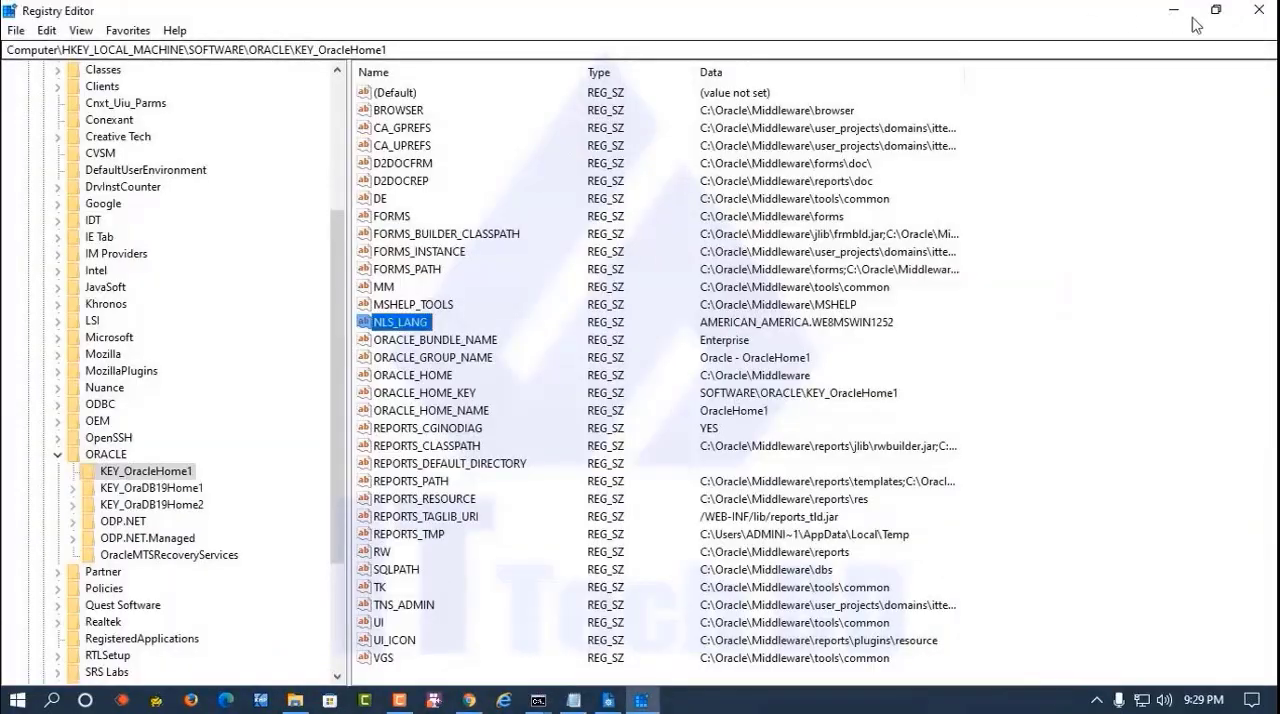
click(1264, 12)
- Create a text document on the desktop, rename it StartOHS_Server.bat using the copied name, and move it toward the desktop icons
right_click(528, 203)
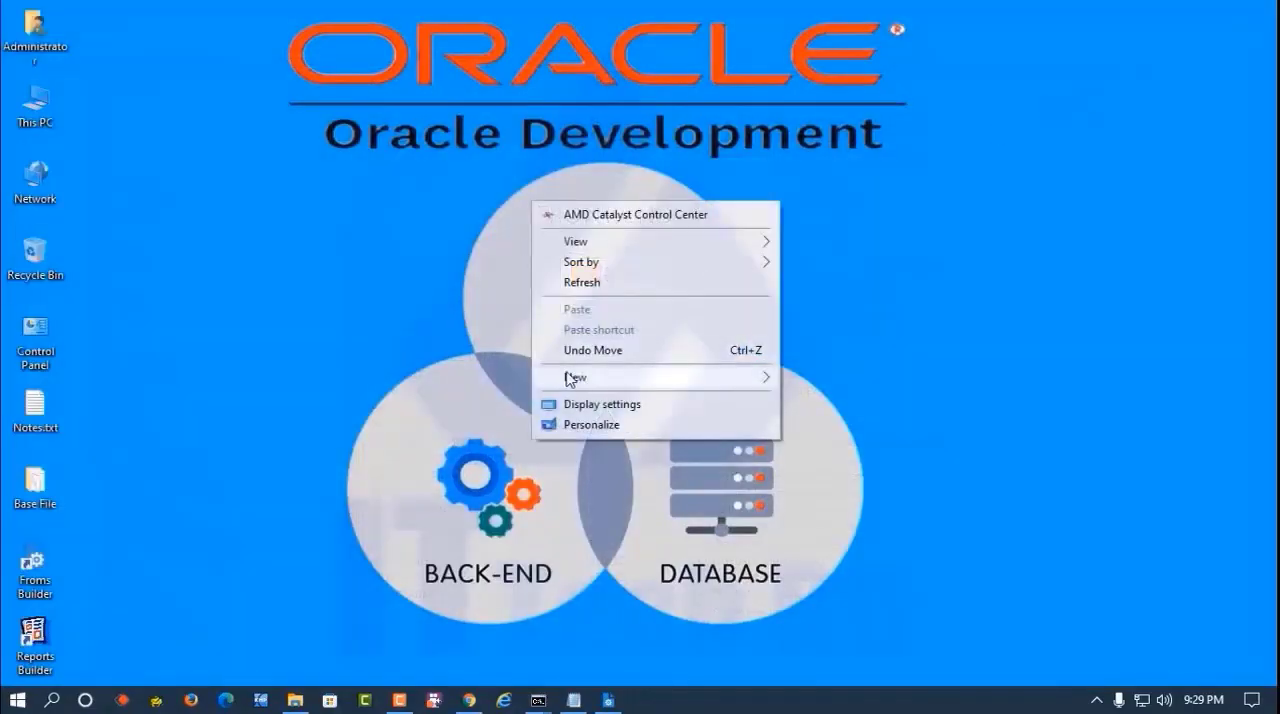
mouse_move(590, 380)
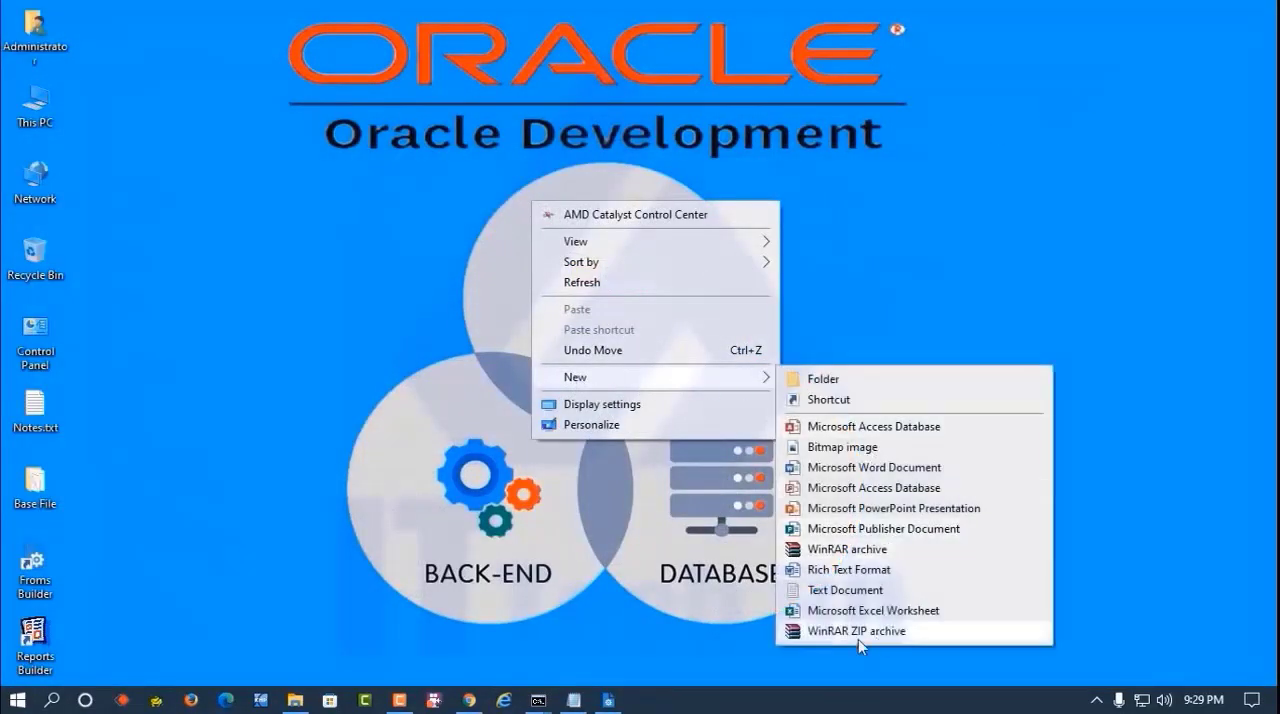
click(850, 590)
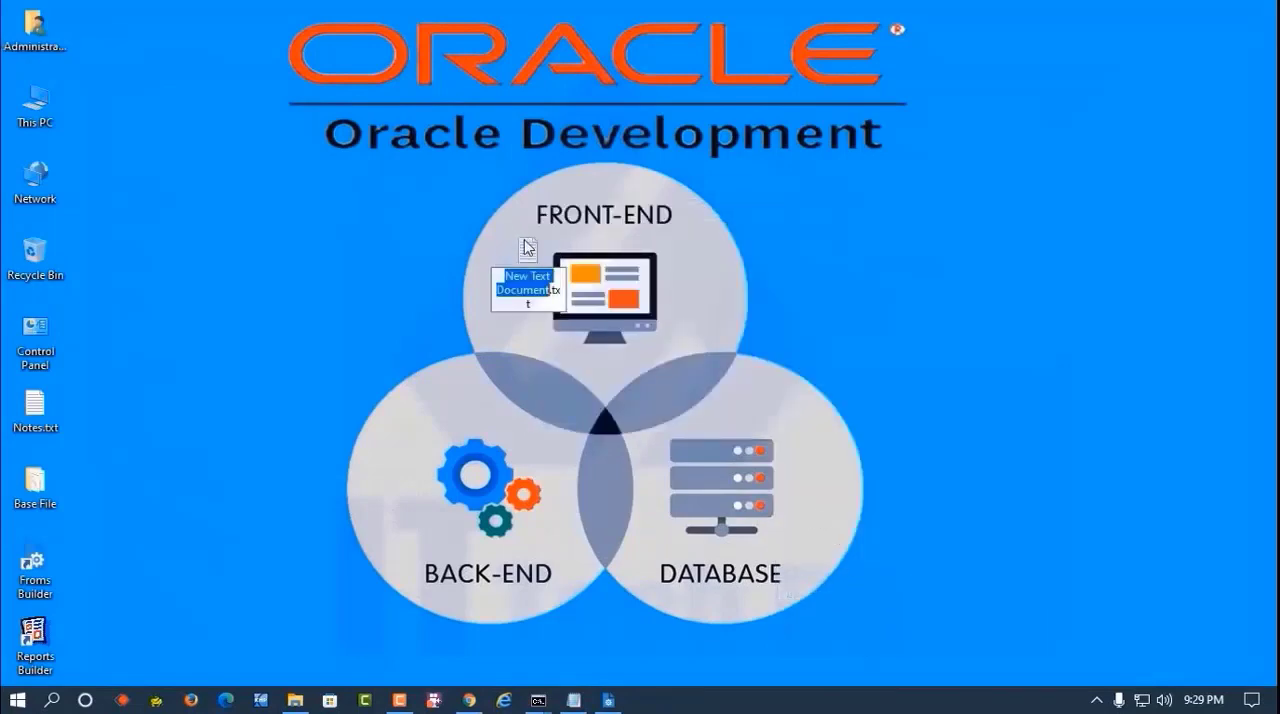
drag(539, 304, 476, 250)
key(Delete)
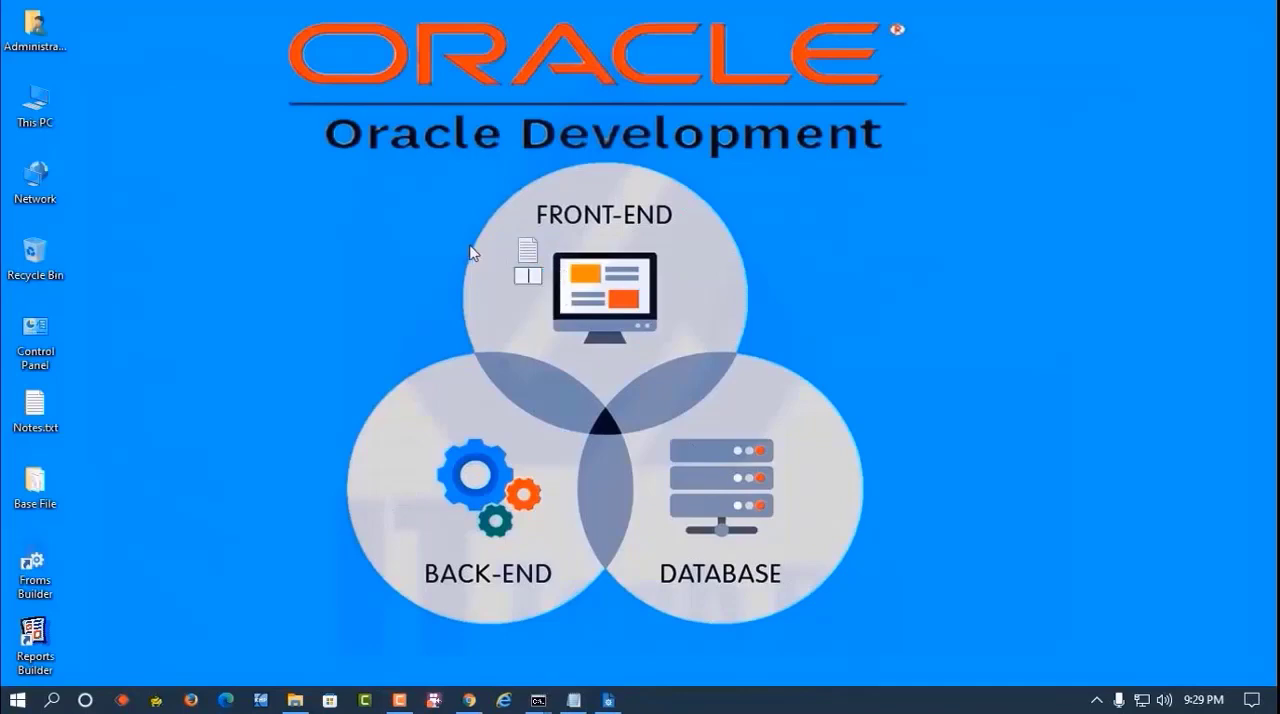
right_click(525, 277)
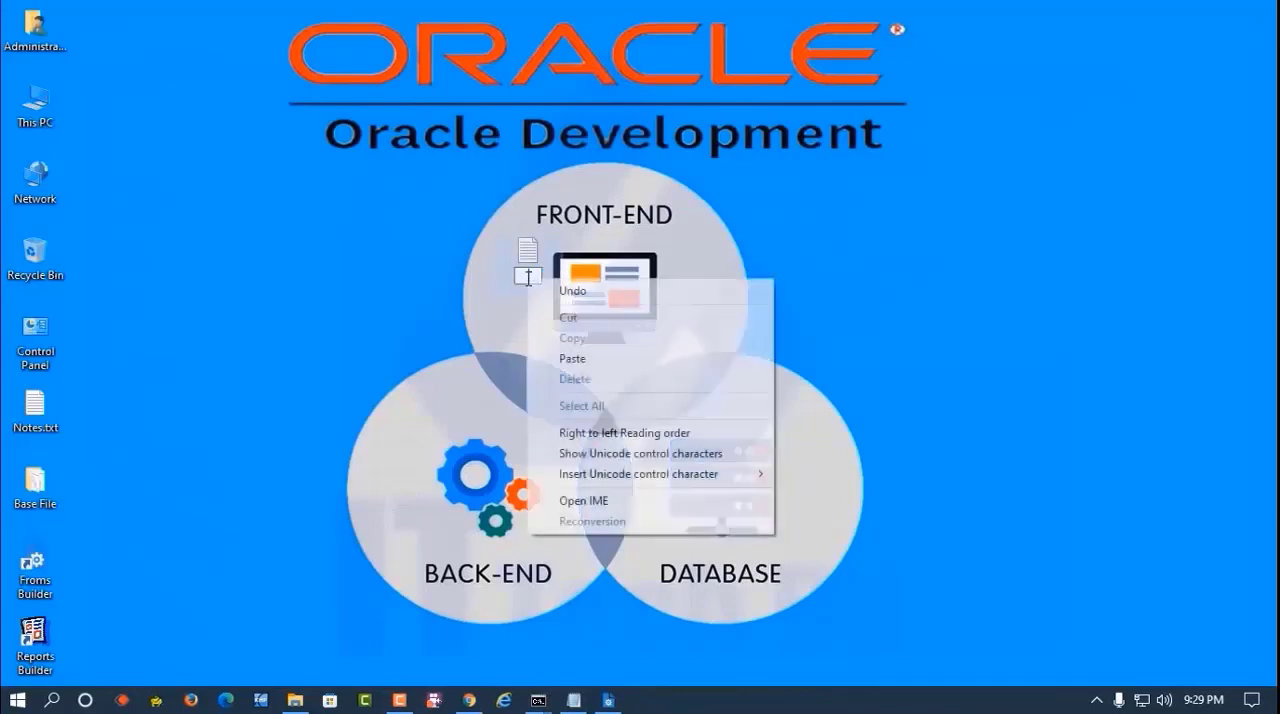
click(581, 363)
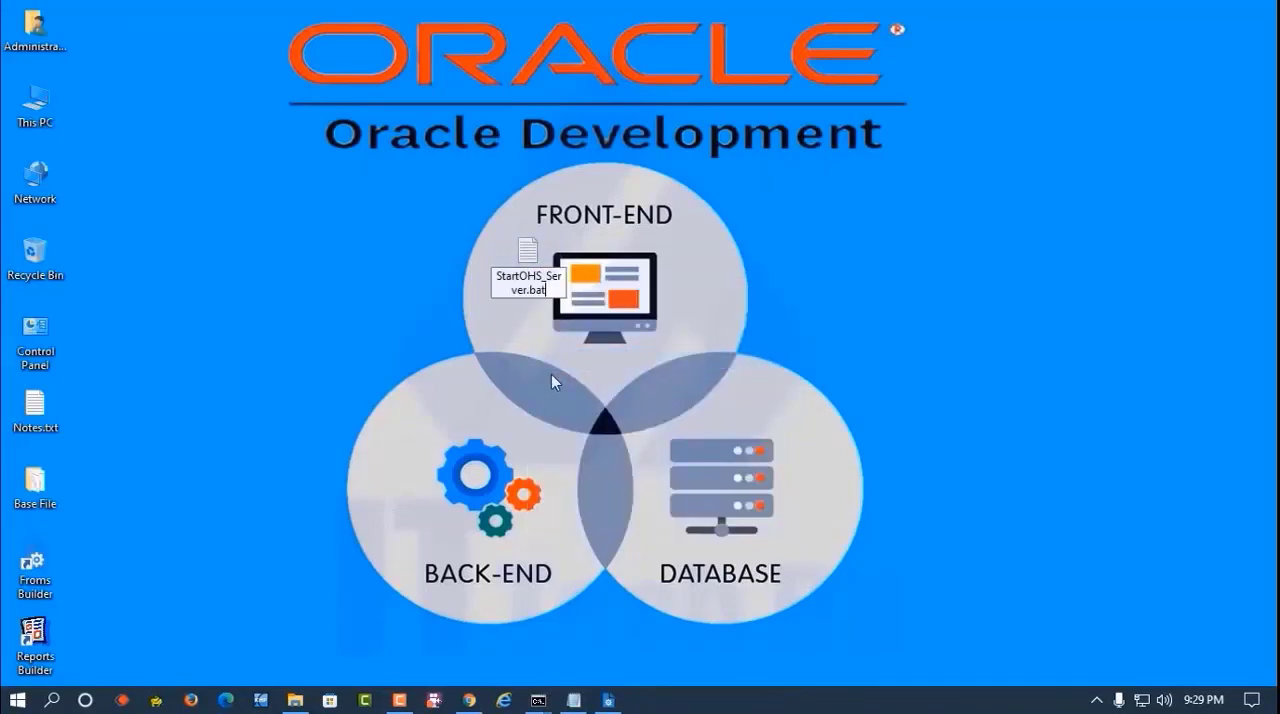
key(Return)
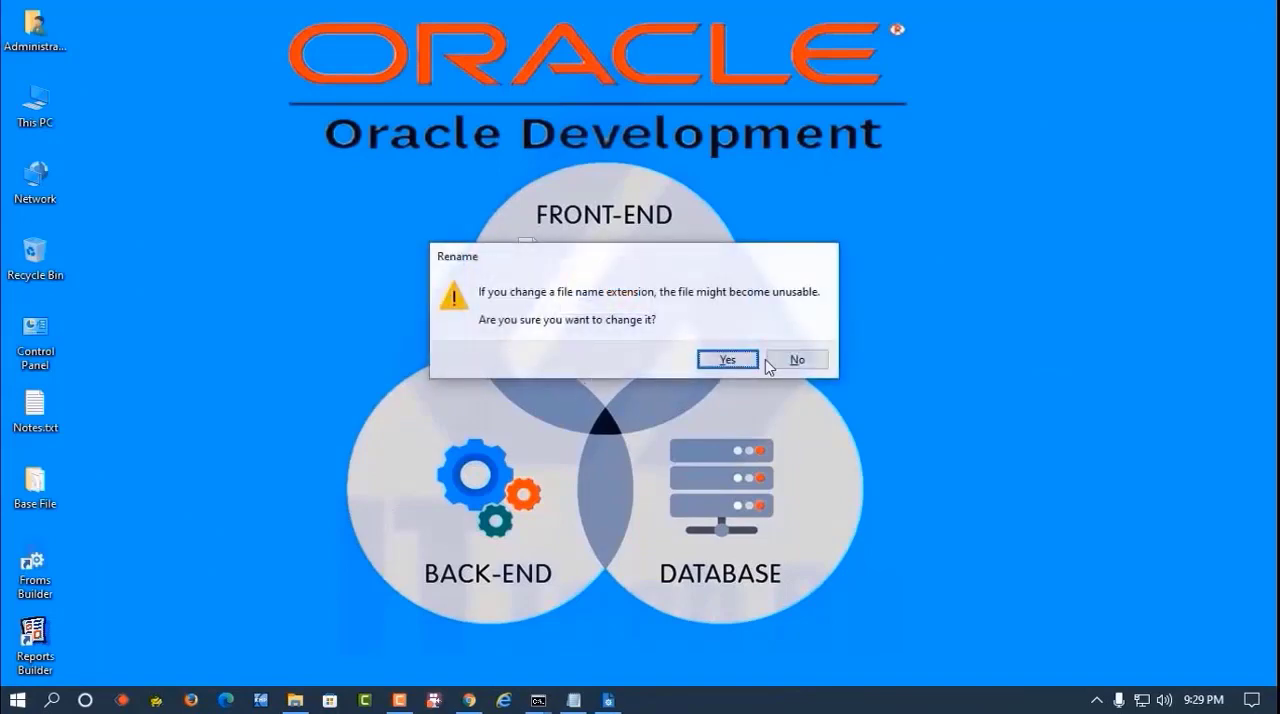
click(722, 360)
drag(395, 253, 297, 218)
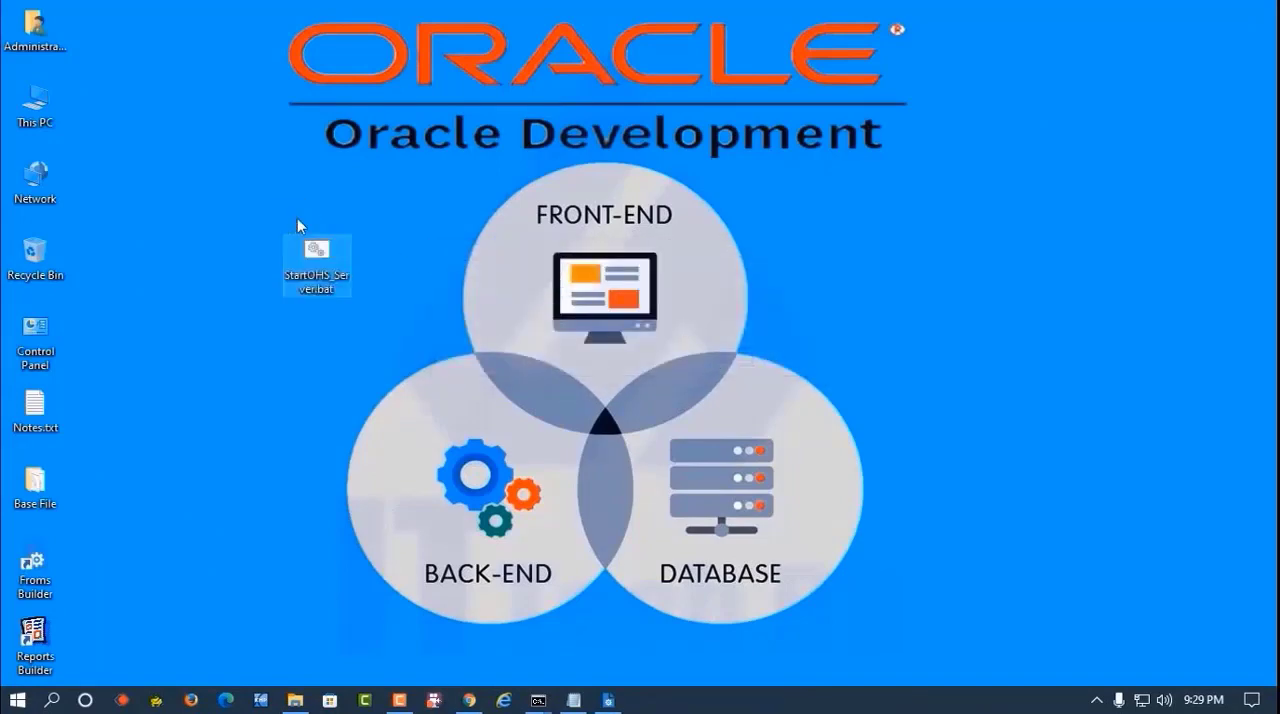
- Copy the full startComponent.cmd ohs1 command line from the How to Run Reports12c.txt notes and clear the notes from view
click(416, 325)
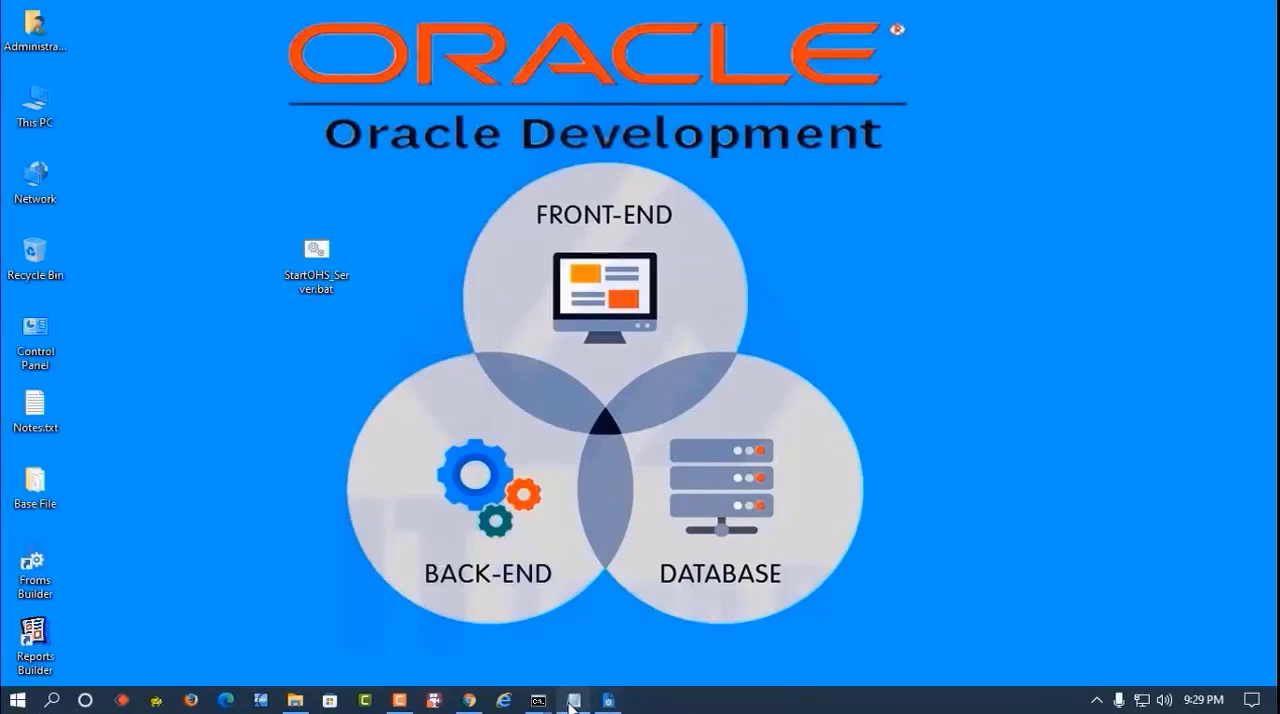
click(560, 645)
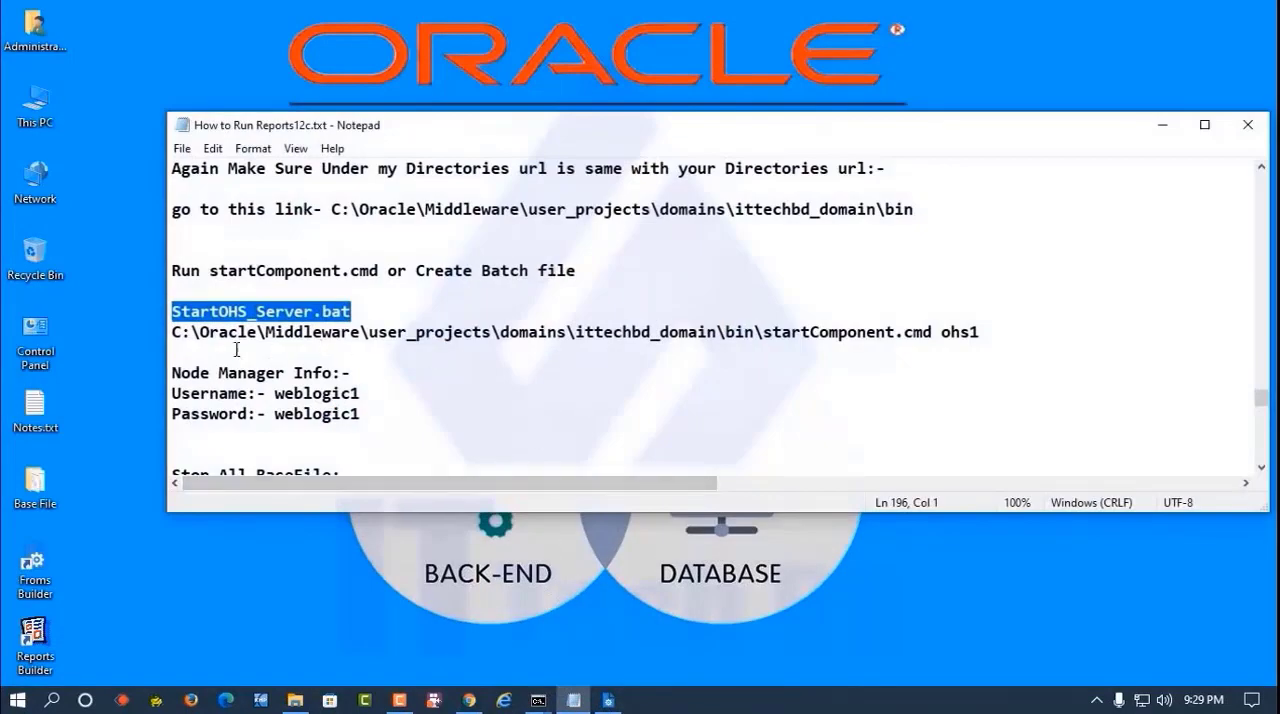
drag(172, 332, 985, 331)
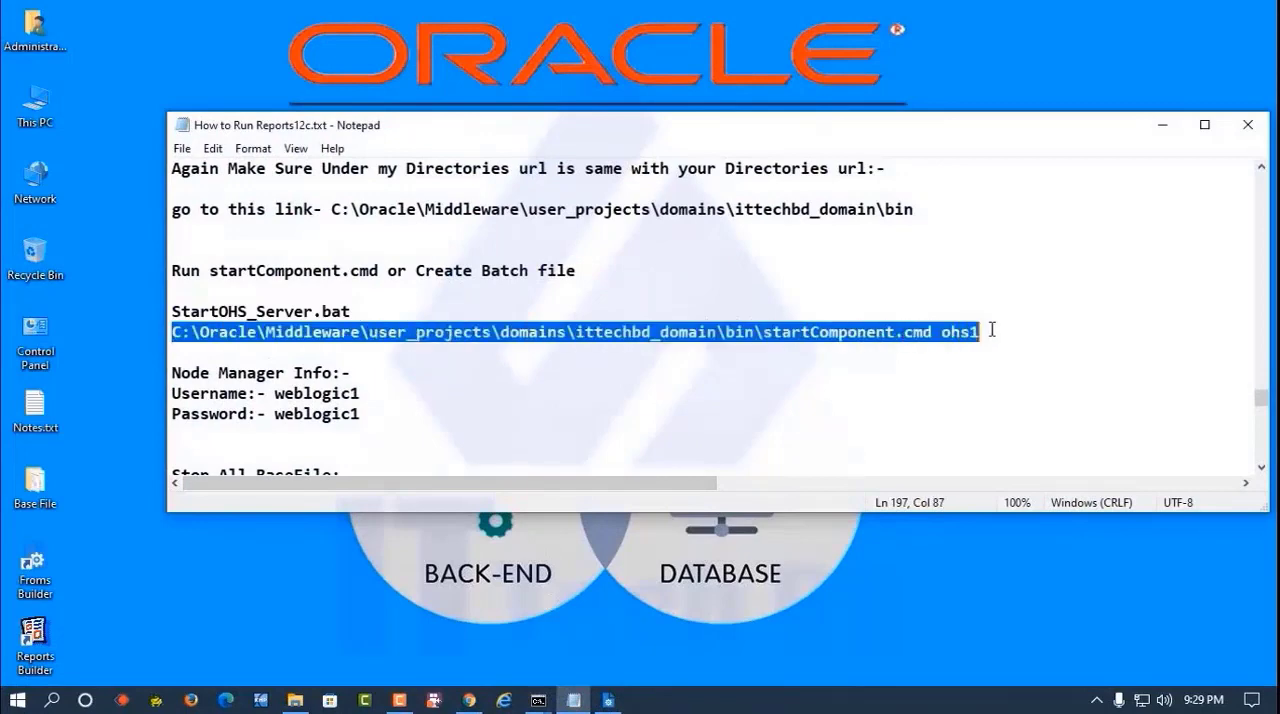
right_click(740, 333)
click(782, 391)
click(1162, 125)
- Edit StartOHS_Server.bat on the desktop, paste in the copied startComponent.cmd ohs1 command, save the file and close it
click(349, 271)
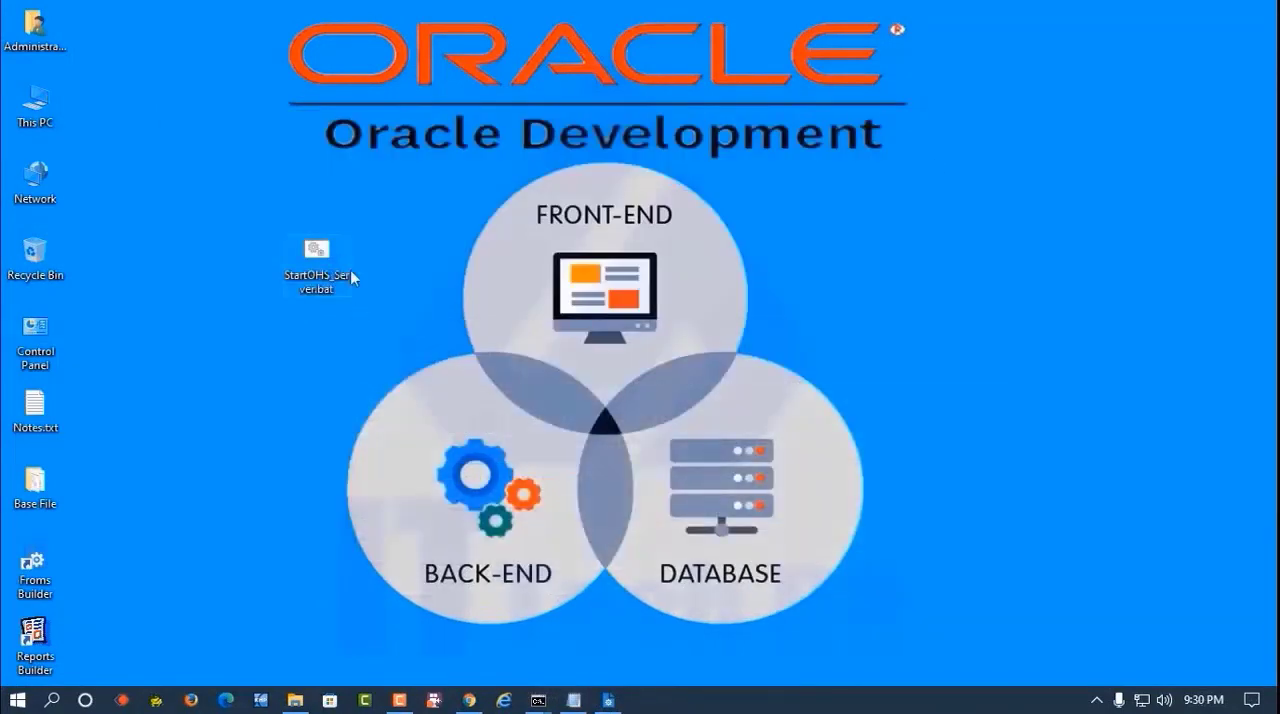
right_click(350, 270)
click(368, 271)
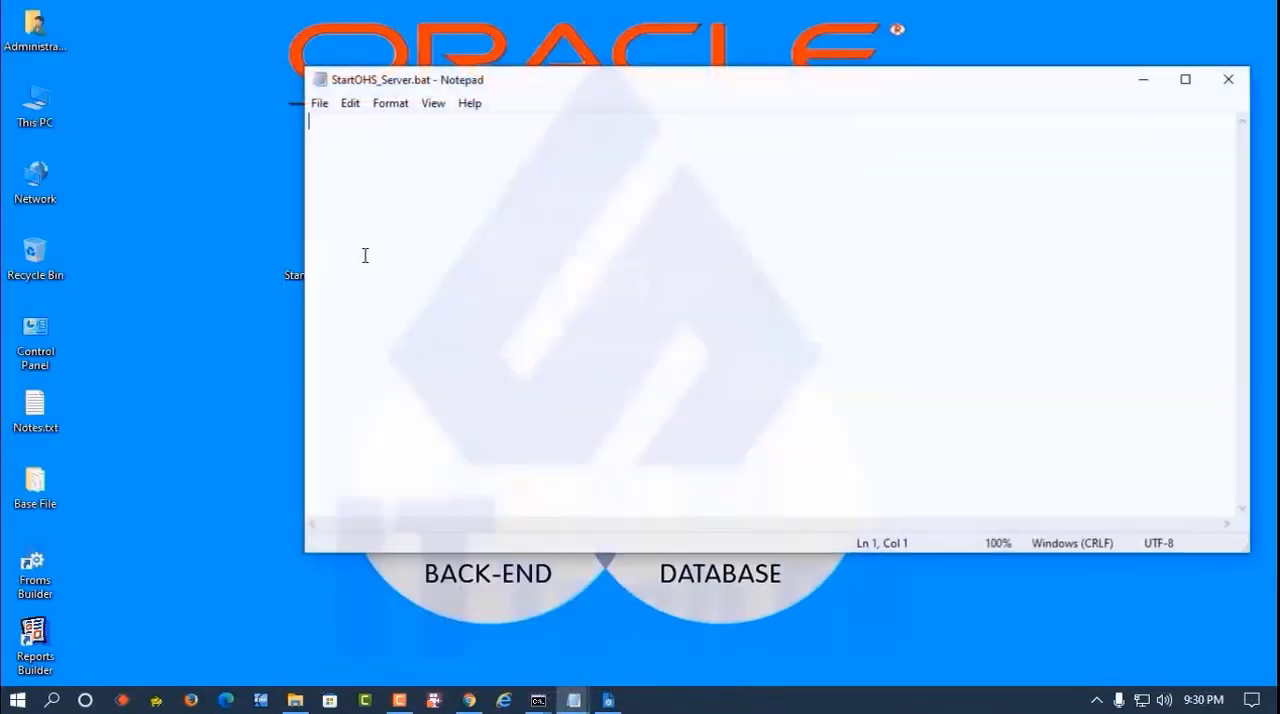
right_click(352, 138)
click(403, 216)
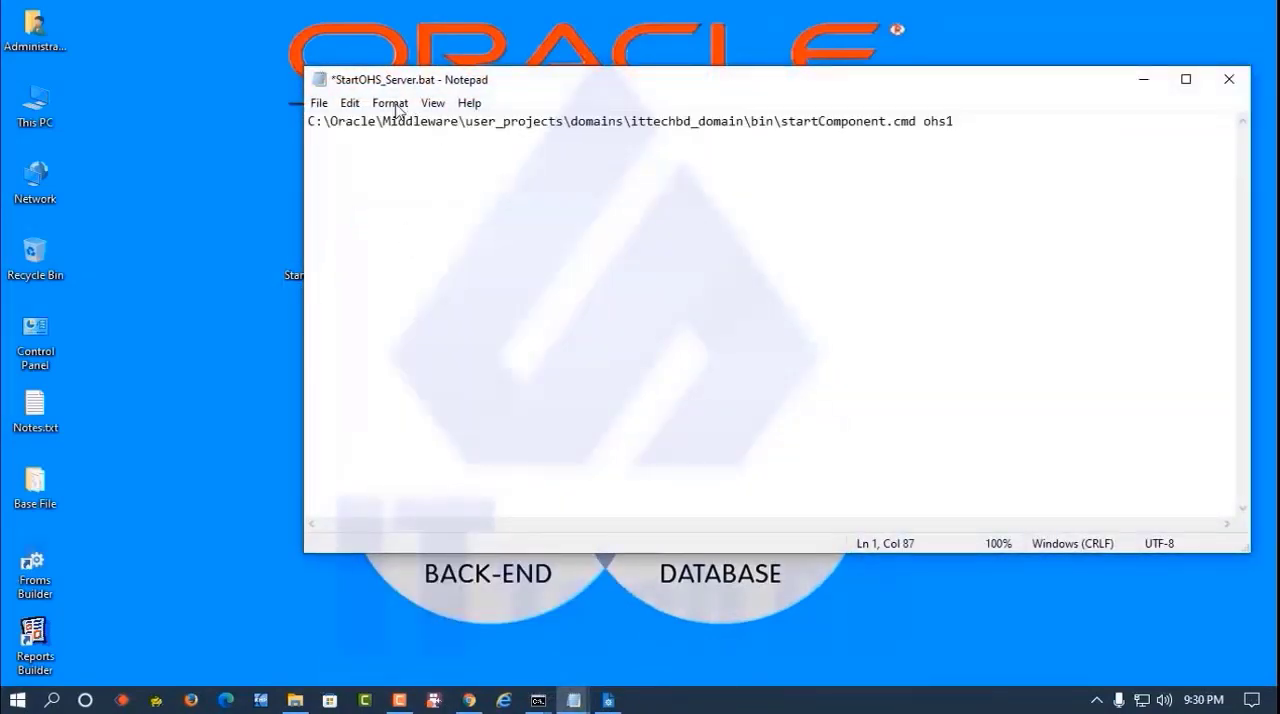
click(319, 104)
click(320, 186)
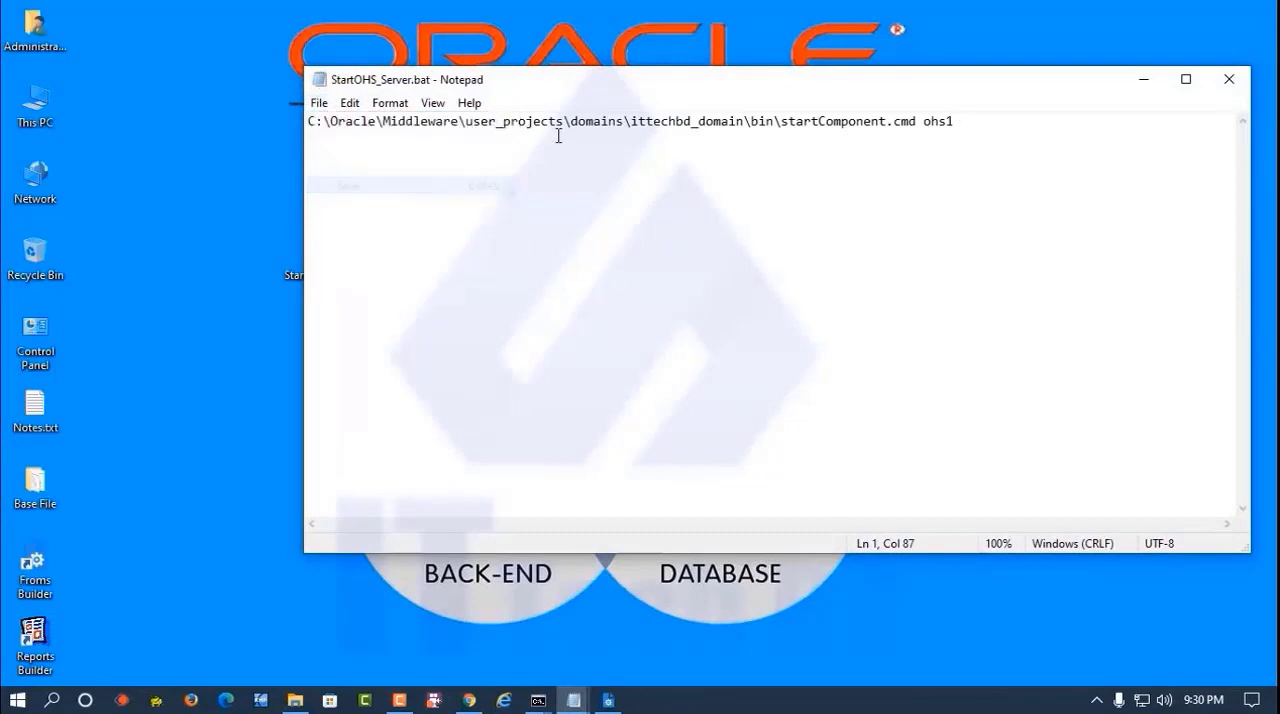
drag(688, 90, 492, 70)
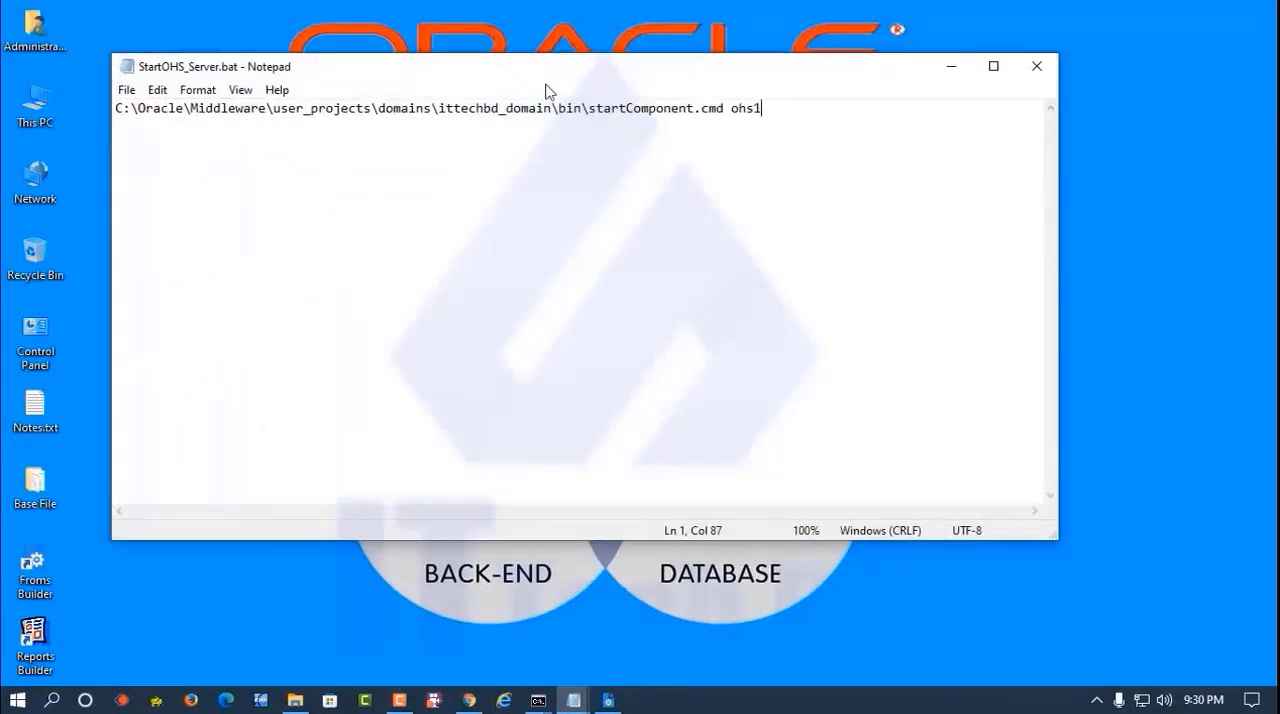
click(1052, 70)
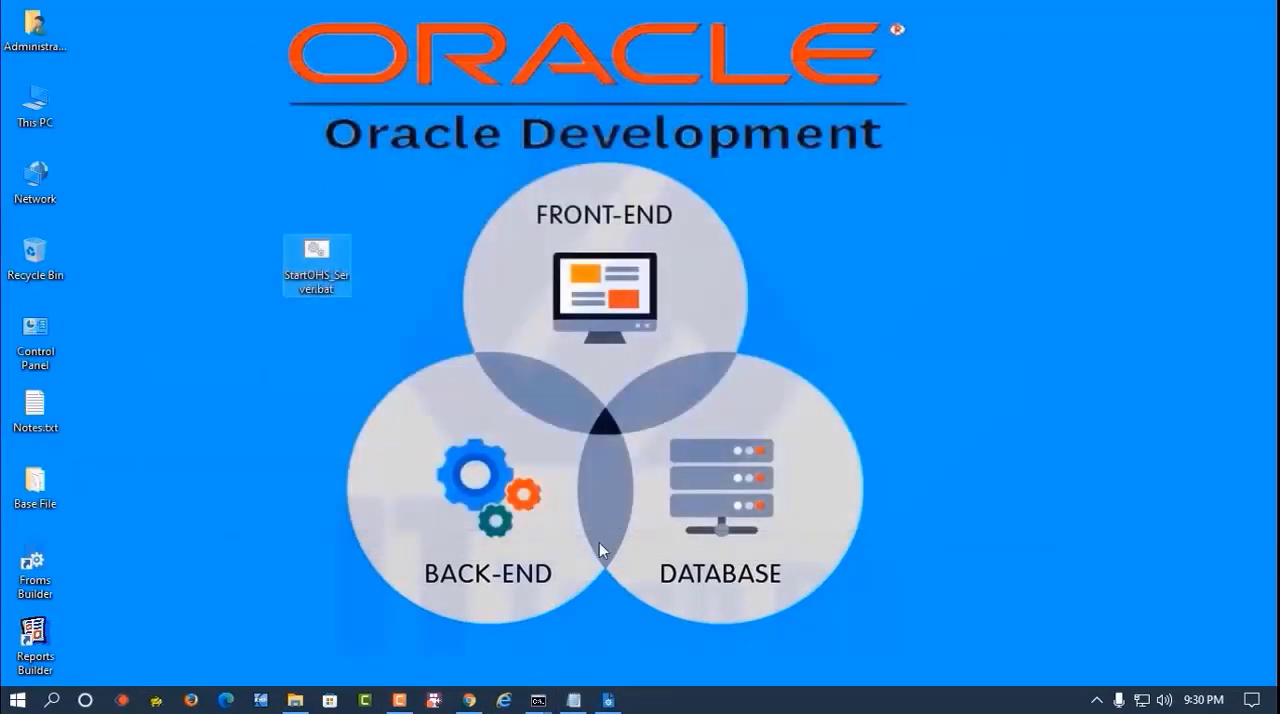
- Review the Node Manager username and password entries in the How to Run Reports12c.txt notes, then minimize the notes
click(570, 702)
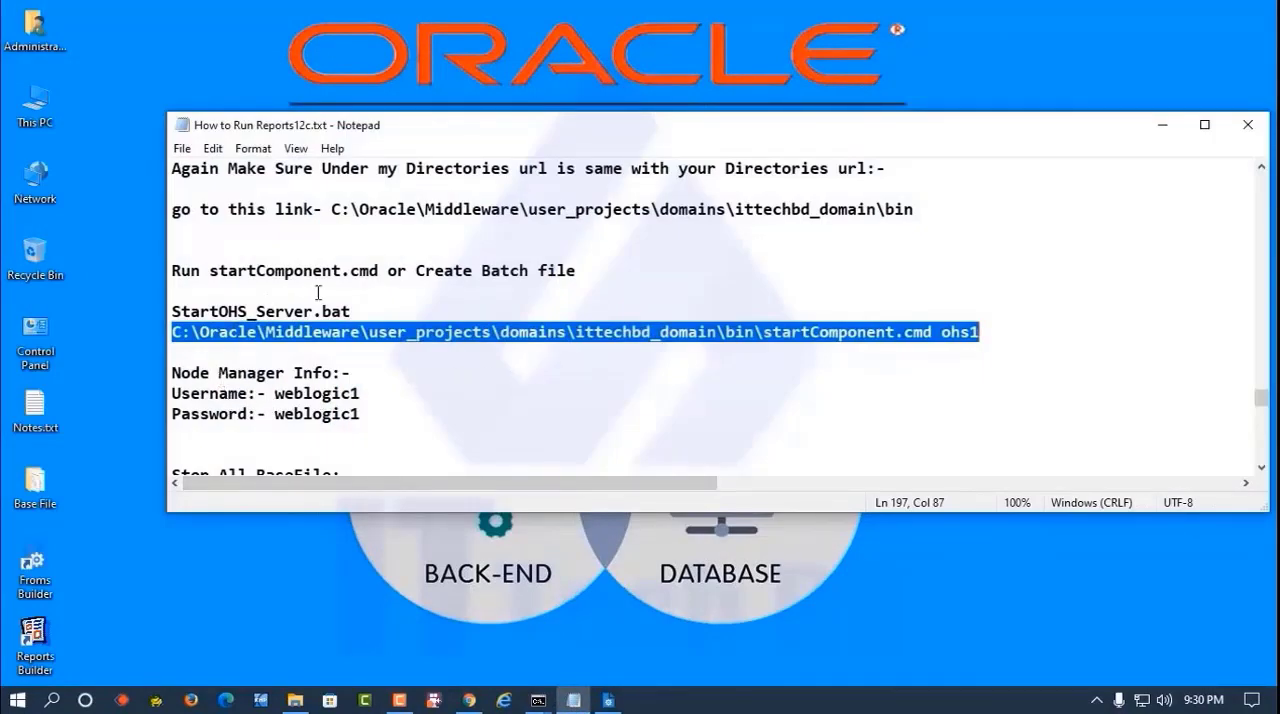
click(352, 309)
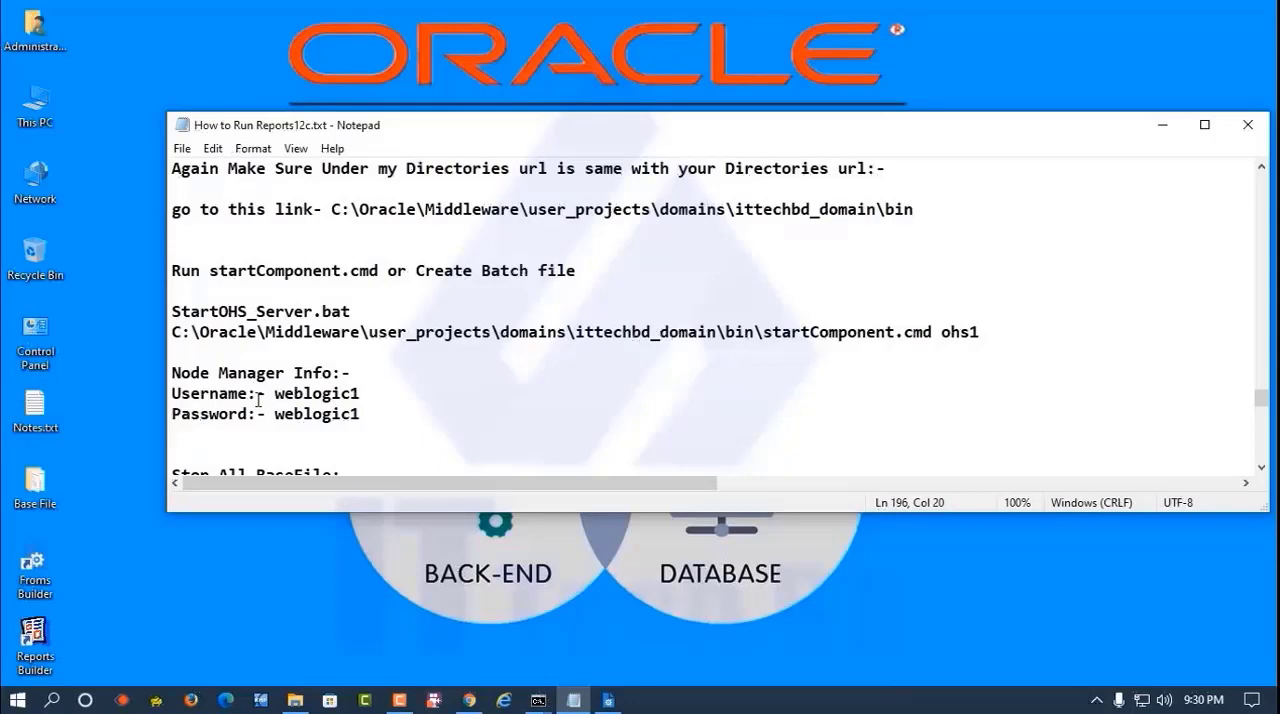
mouse_move(266, 413)
mouse_down()
mouse_move(390, 426)
mouse_move(274, 414)
mouse_up()
click(311, 414)
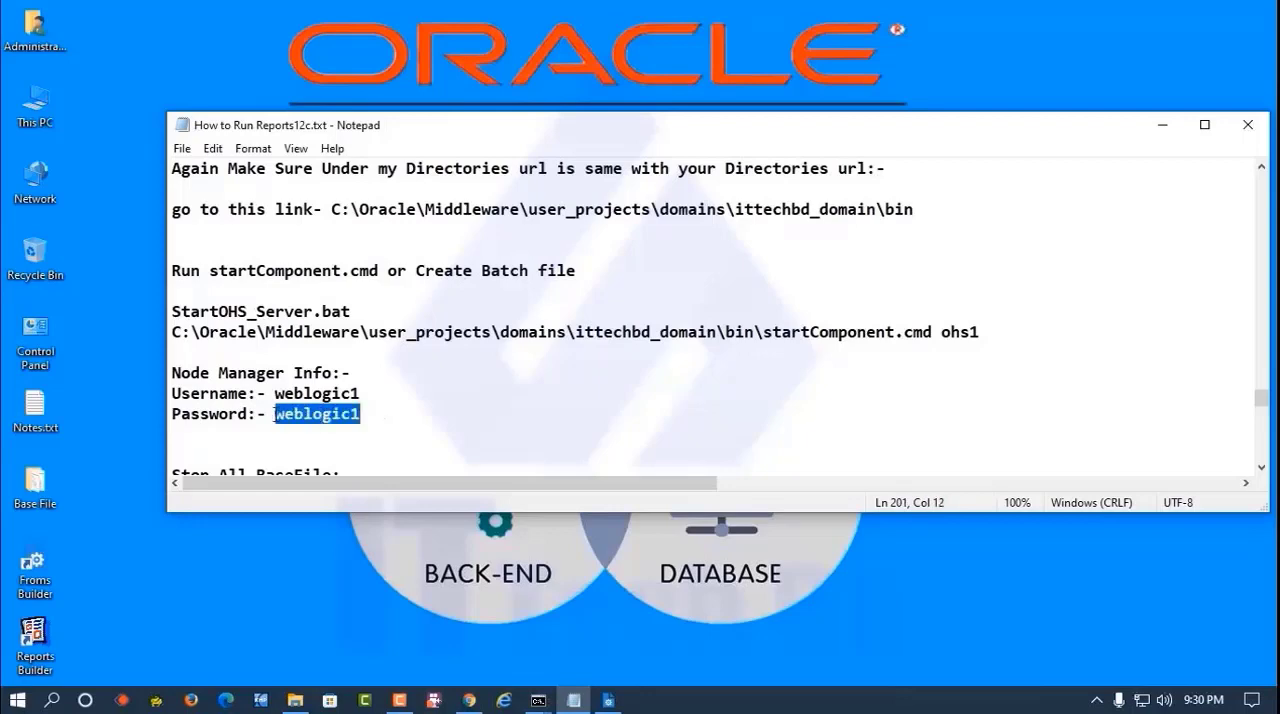
click(376, 414)
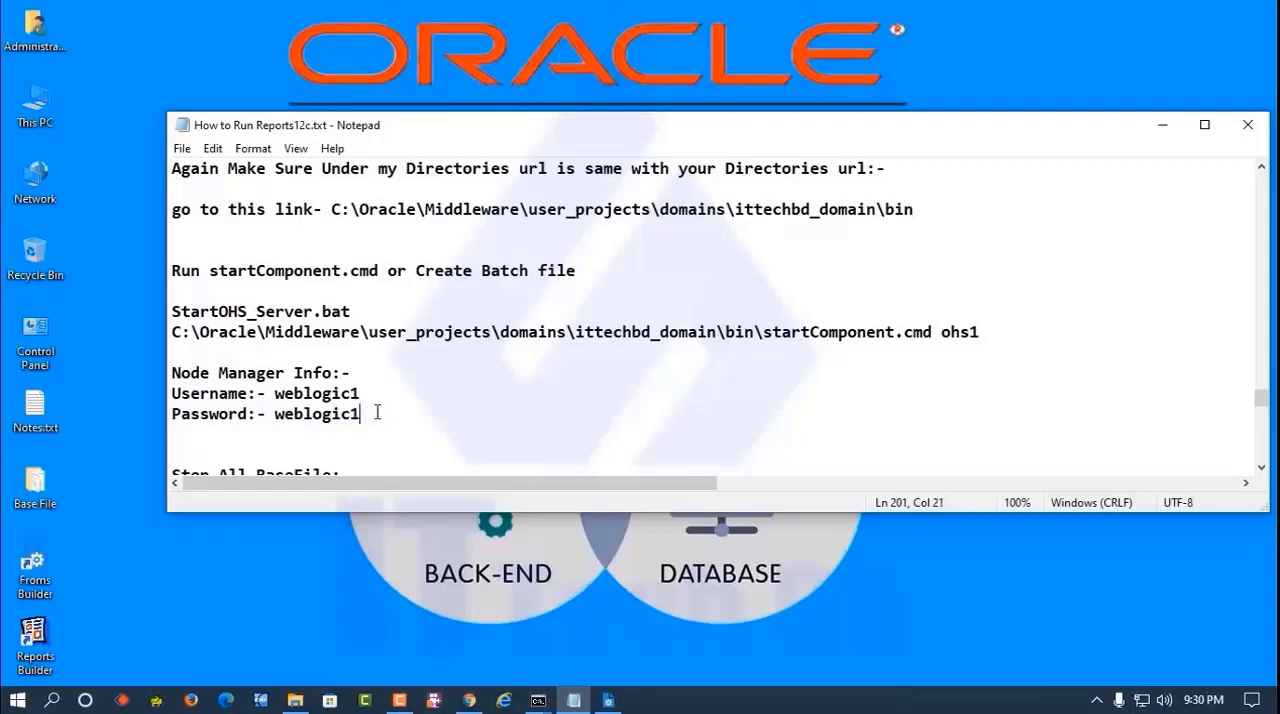
click(1165, 124)
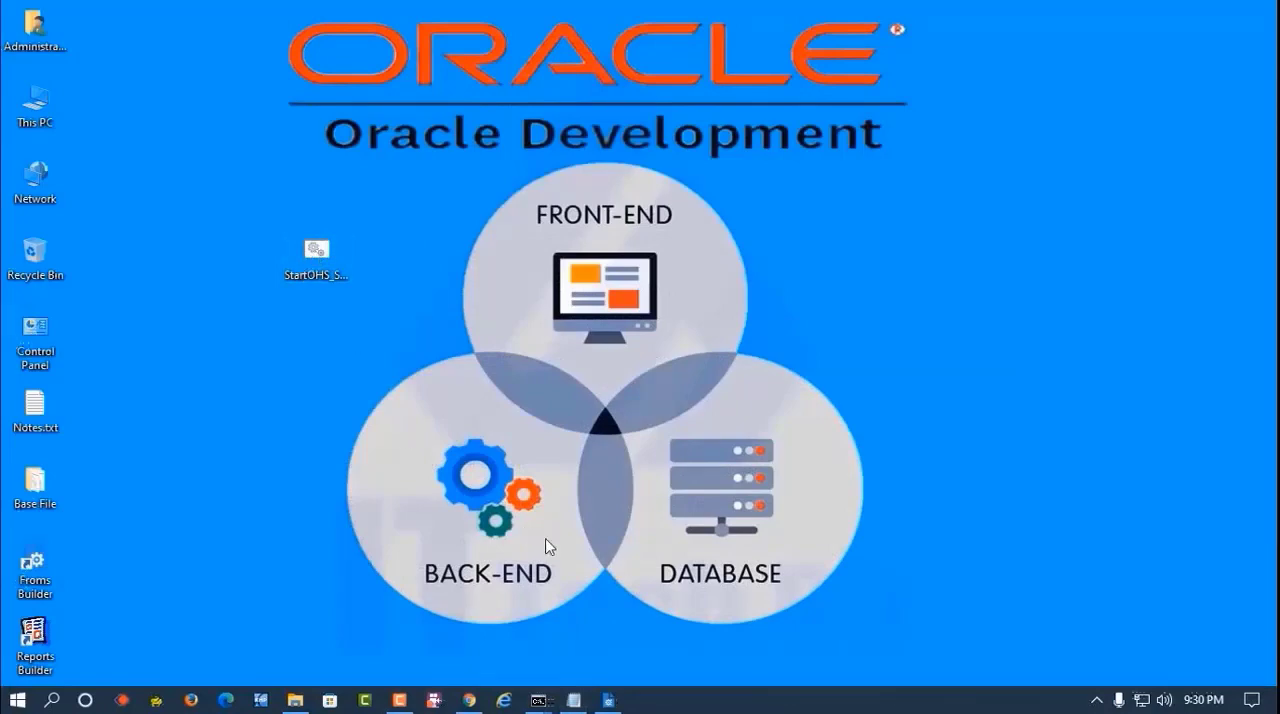
- Preview the running server consoles, then run StartOHS_Server.bat as administrator and place its console near the middle of the desktop
mouse_move(539, 700)
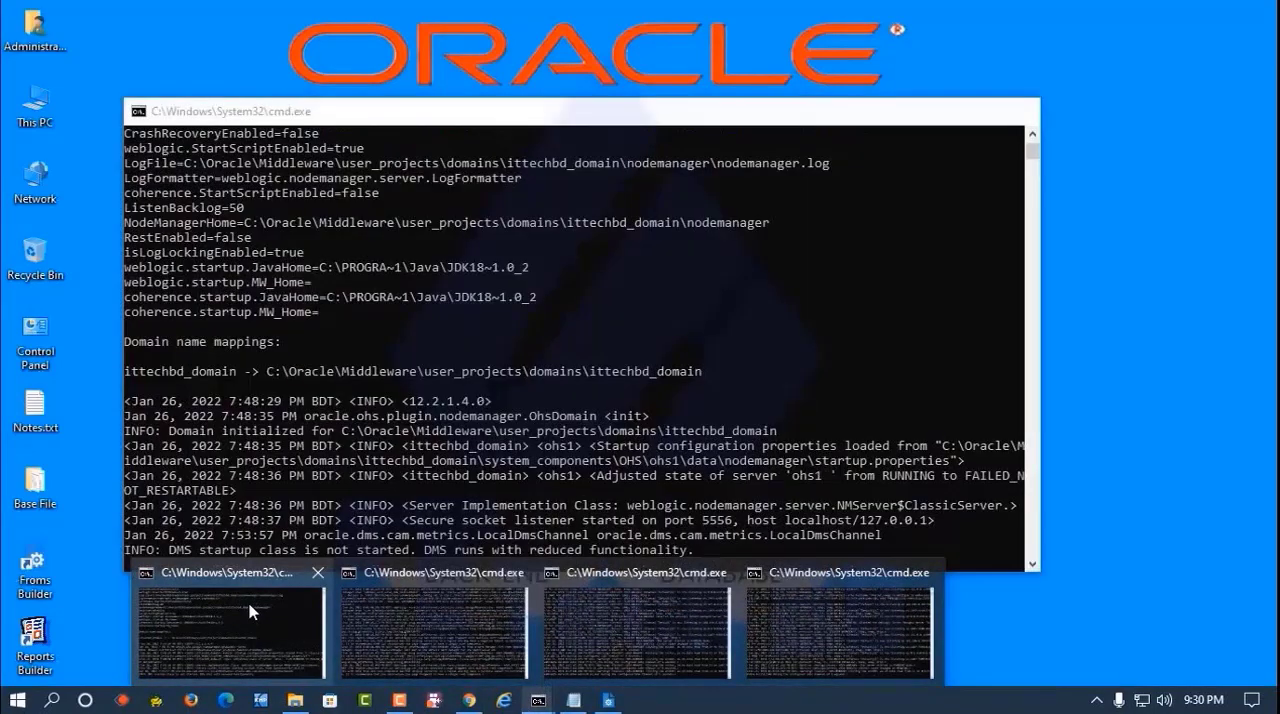
mouse_move(465, 643)
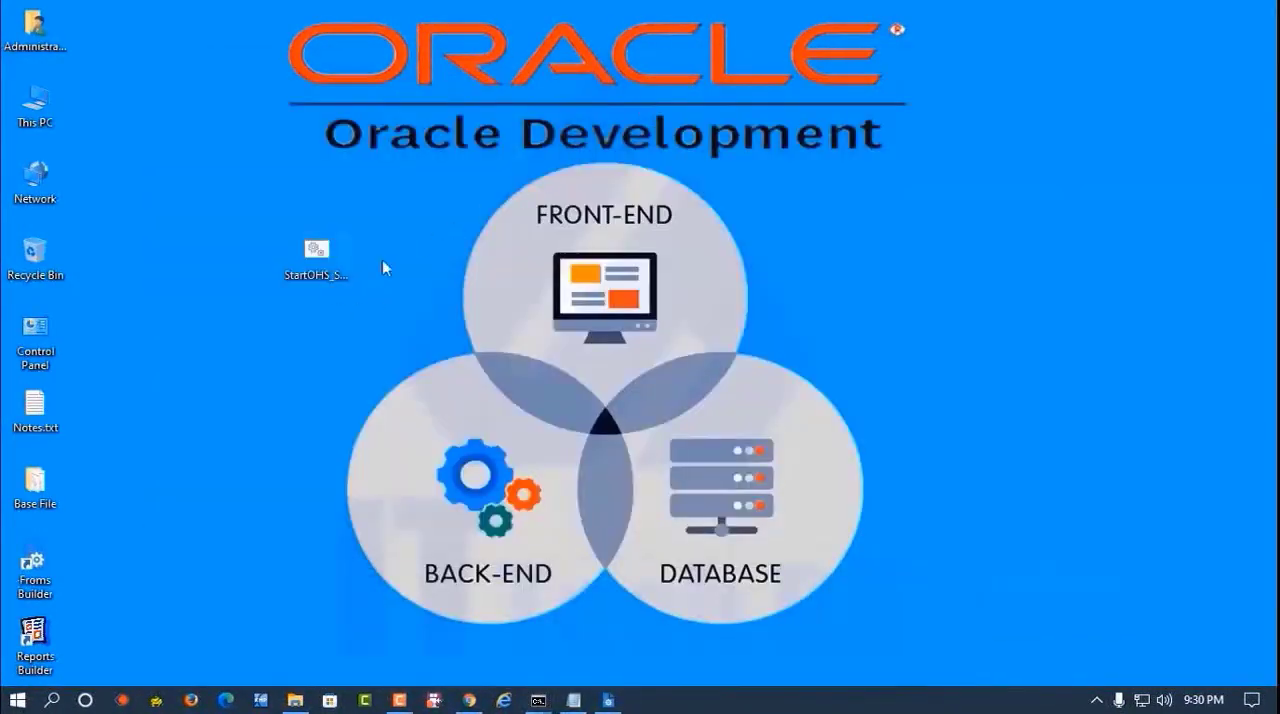
right_click(318, 256)
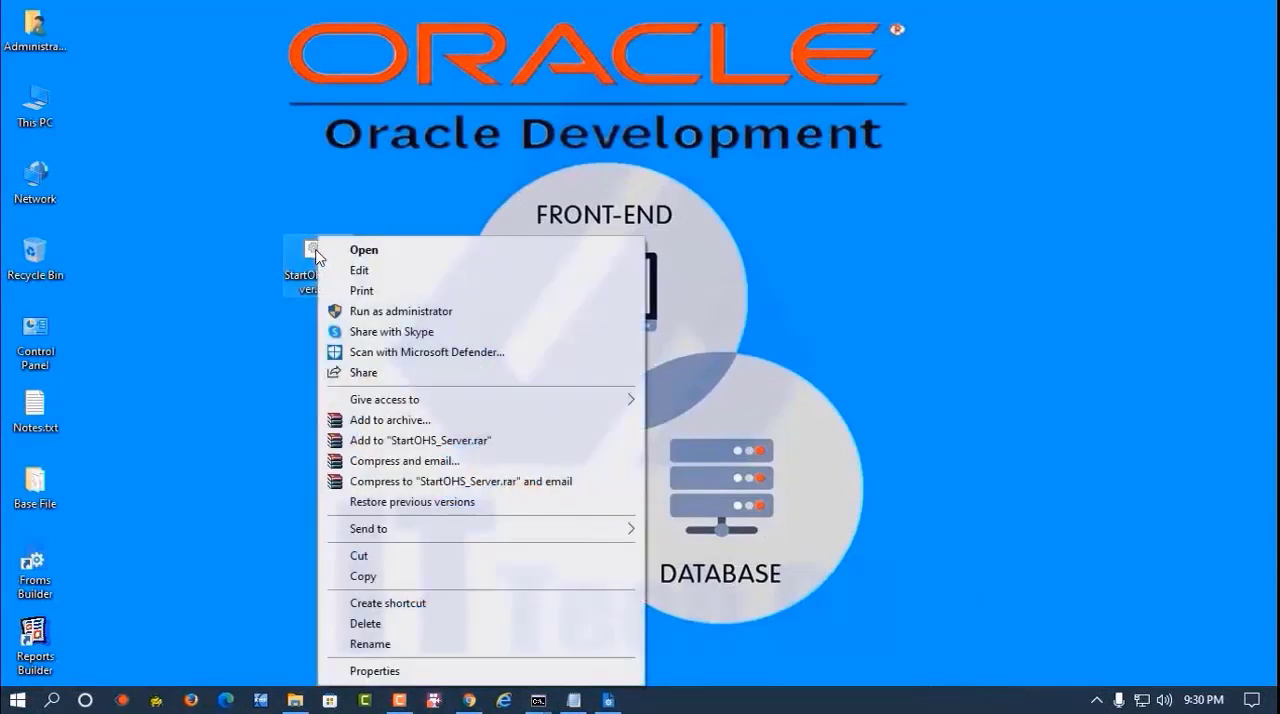
click(385, 310)
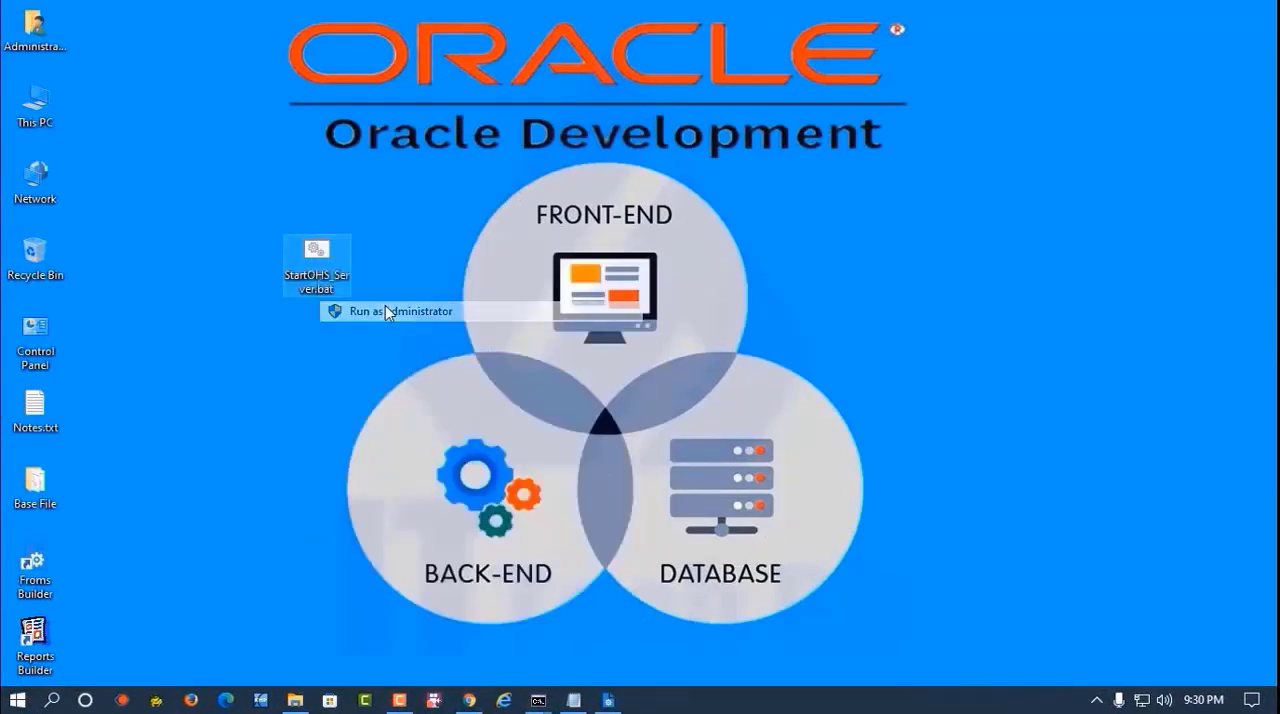
drag(419, 40, 541, 97)
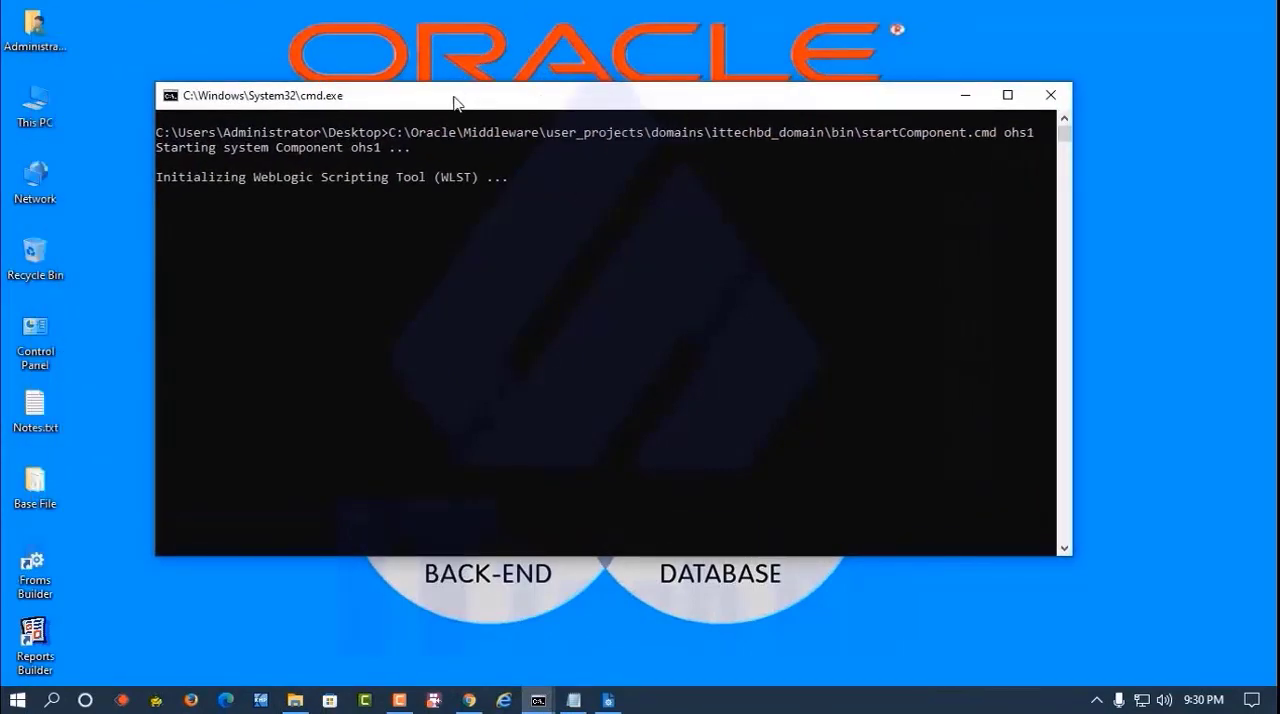
drag(460, 101, 435, 104)
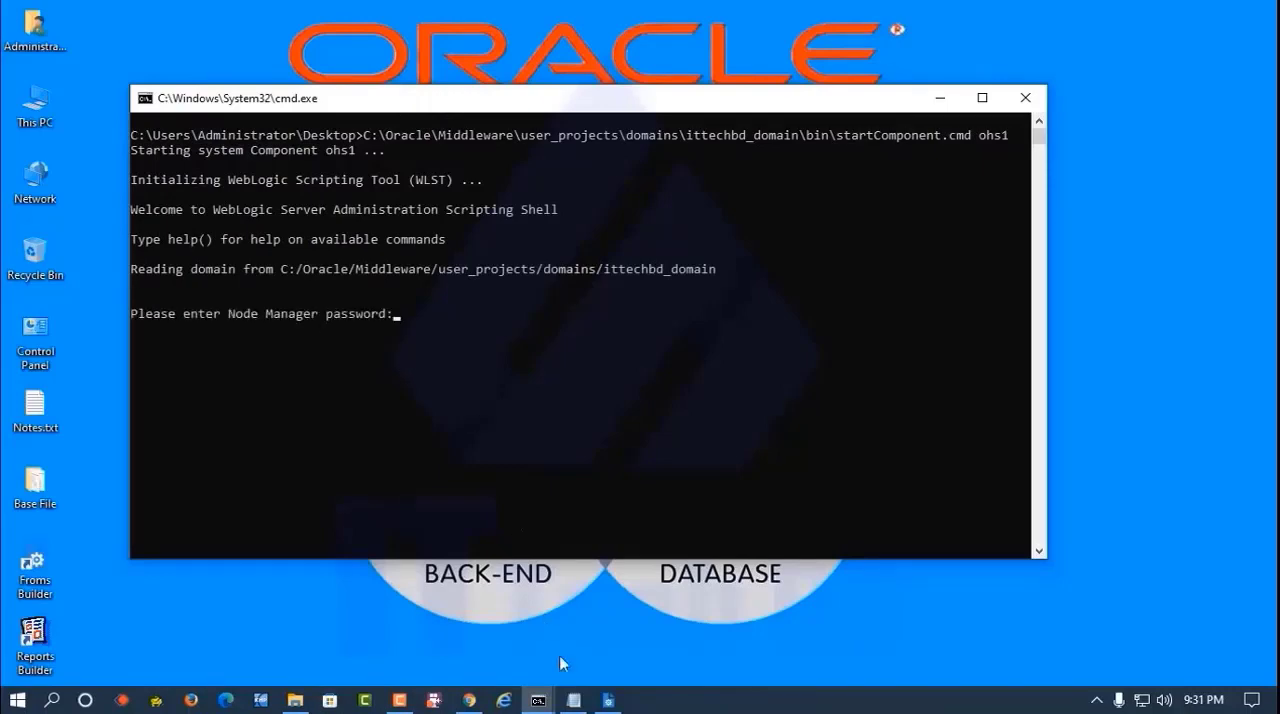
- Copy the Node Manager password from the notes and return to the ohs1 startup console
mouse_move(576, 658)
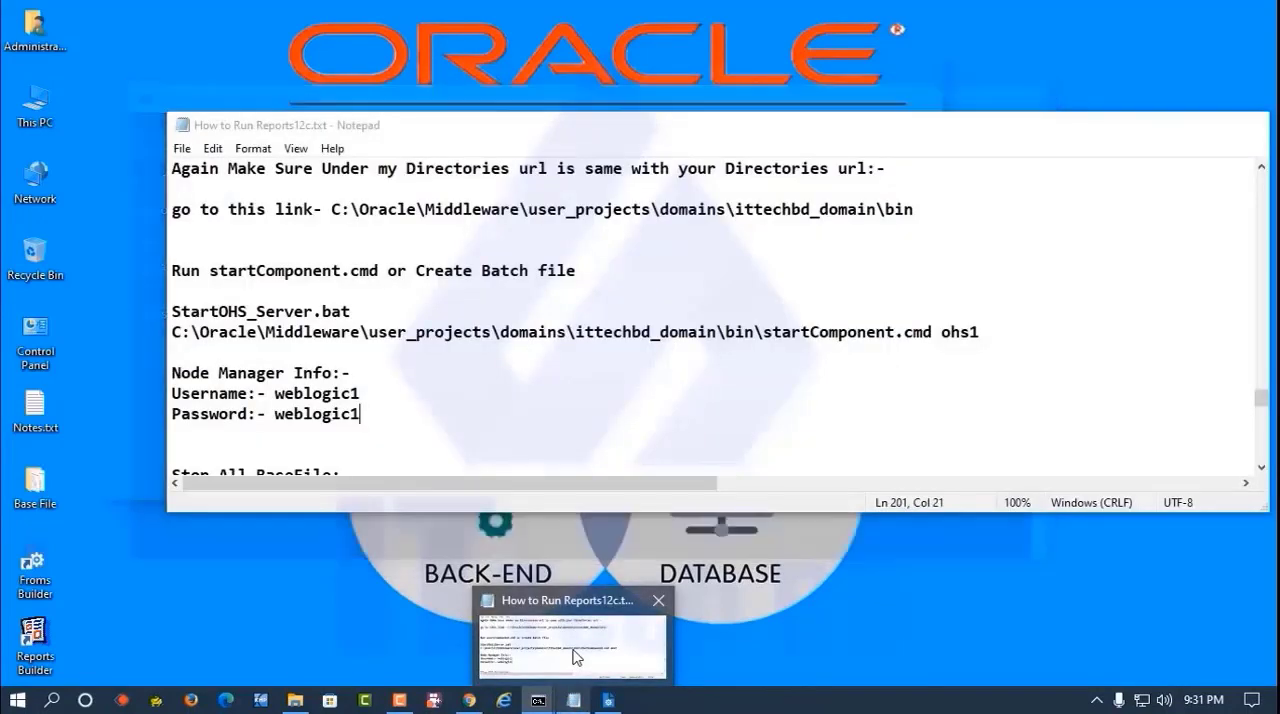
click(576, 658)
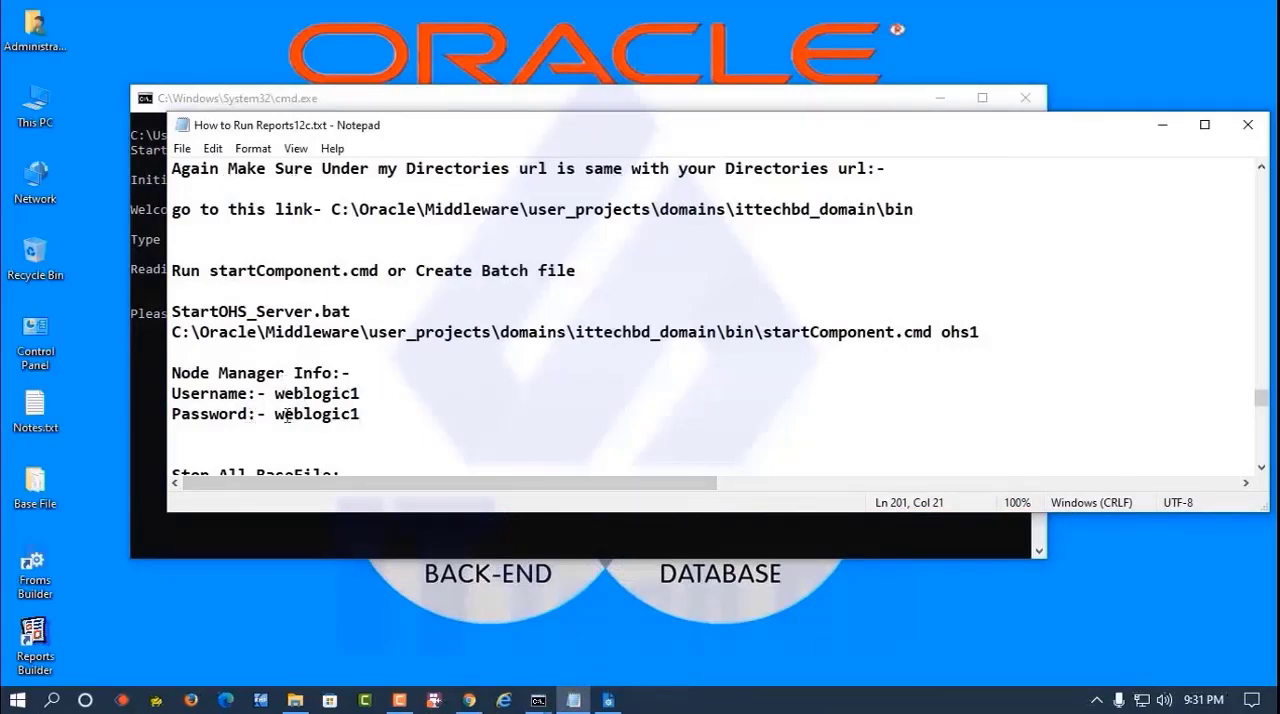
drag(276, 414, 351, 422)
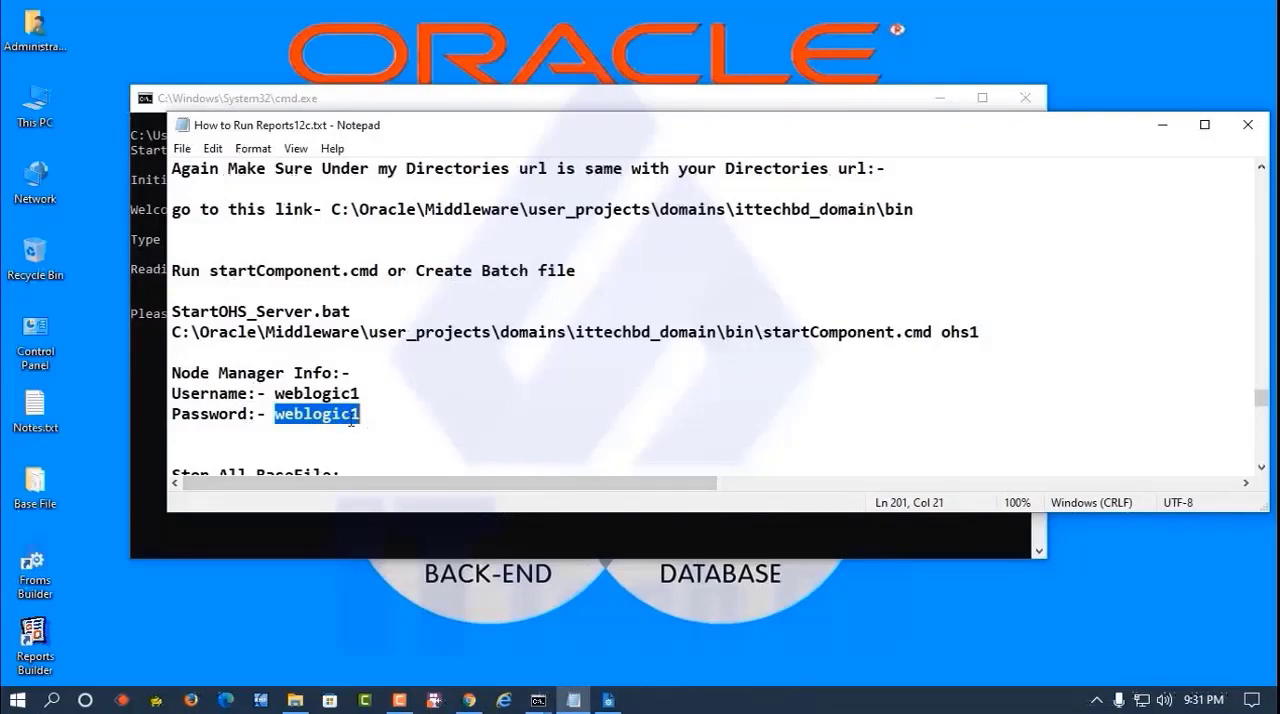
right_click(351, 422)
click(400, 194)
drag(738, 134, 694, 140)
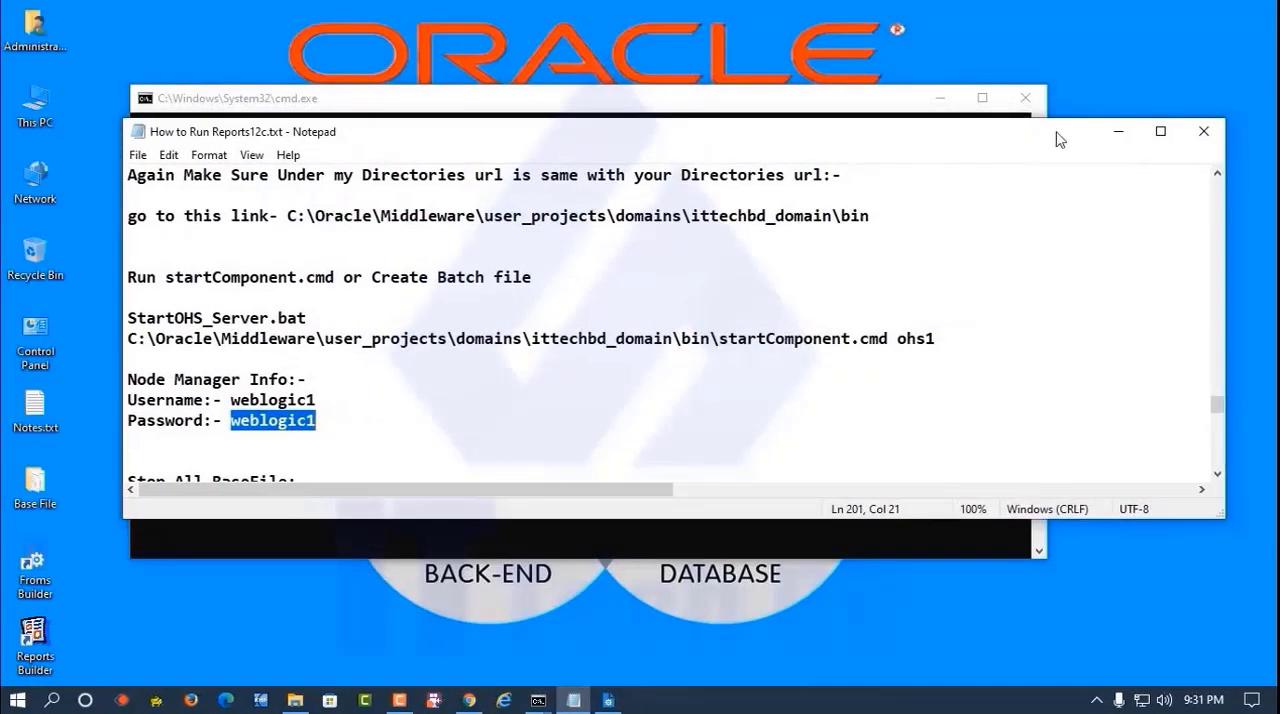
click(1118, 131)
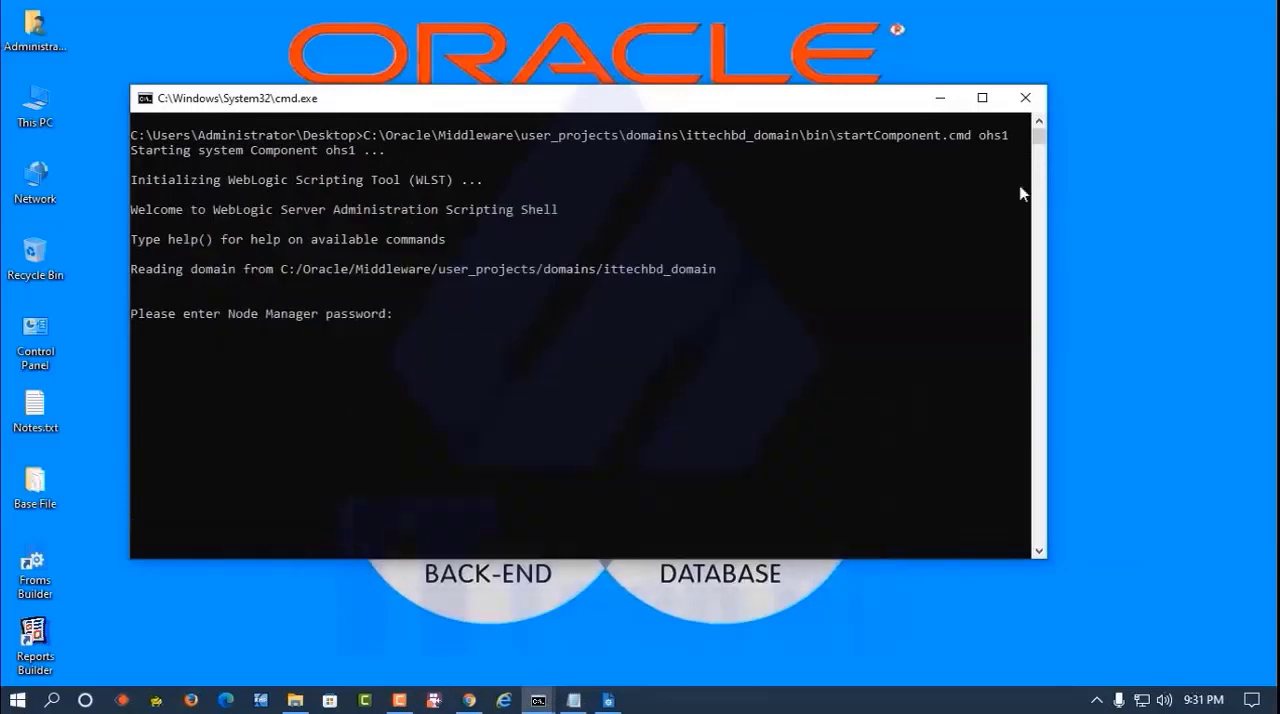
- Paste the Node Manager password at the console prompt and submit it to start the ohs1 component
right_click(706, 101)
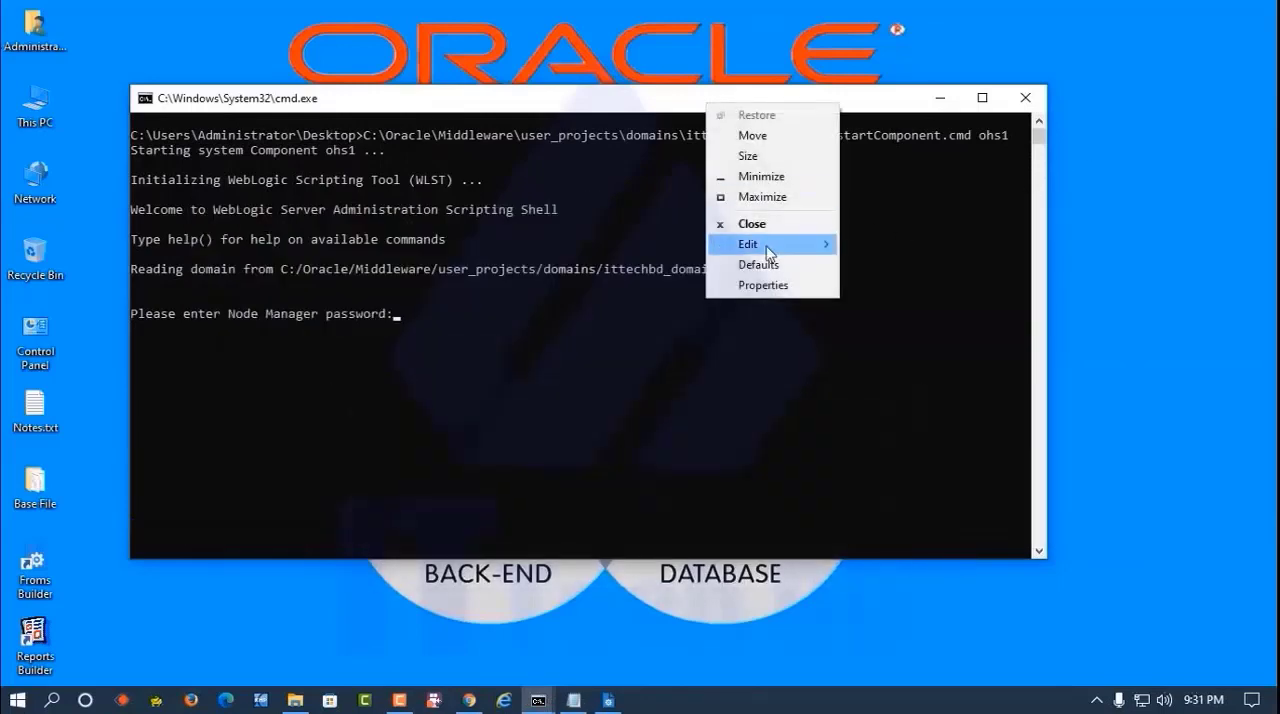
mouse_move(770, 253)
click(878, 286)
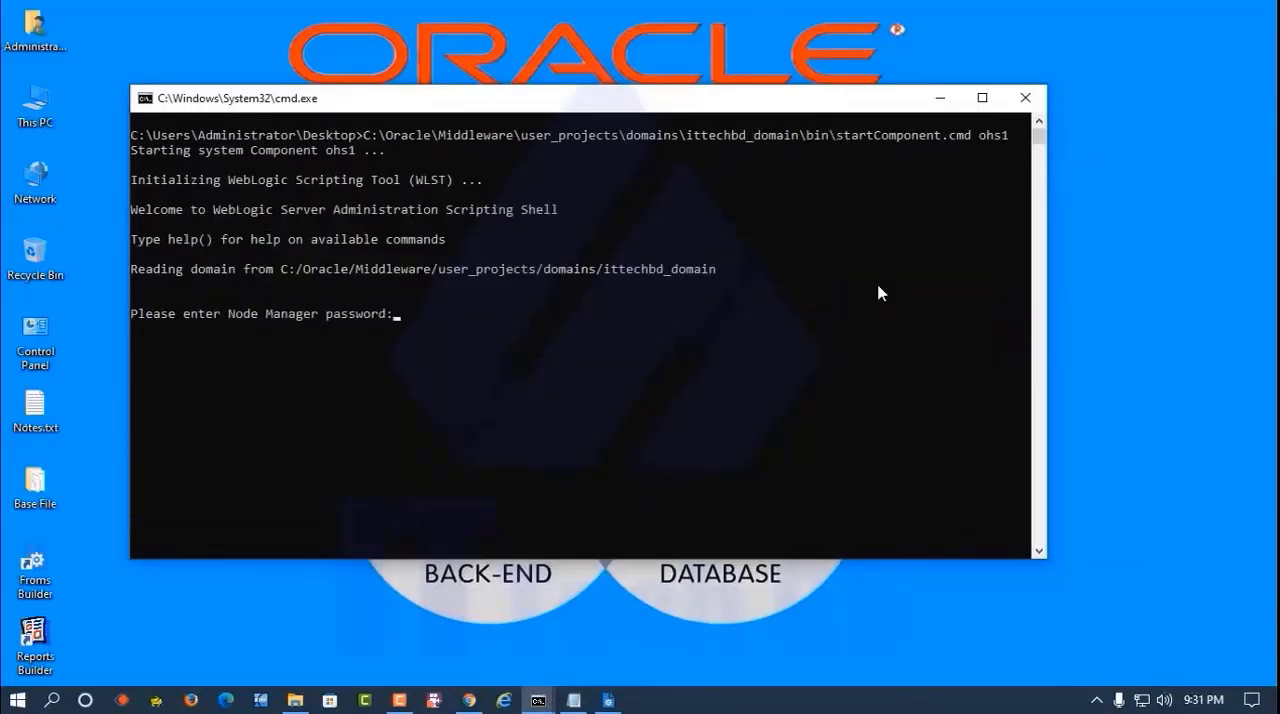
key(Return)
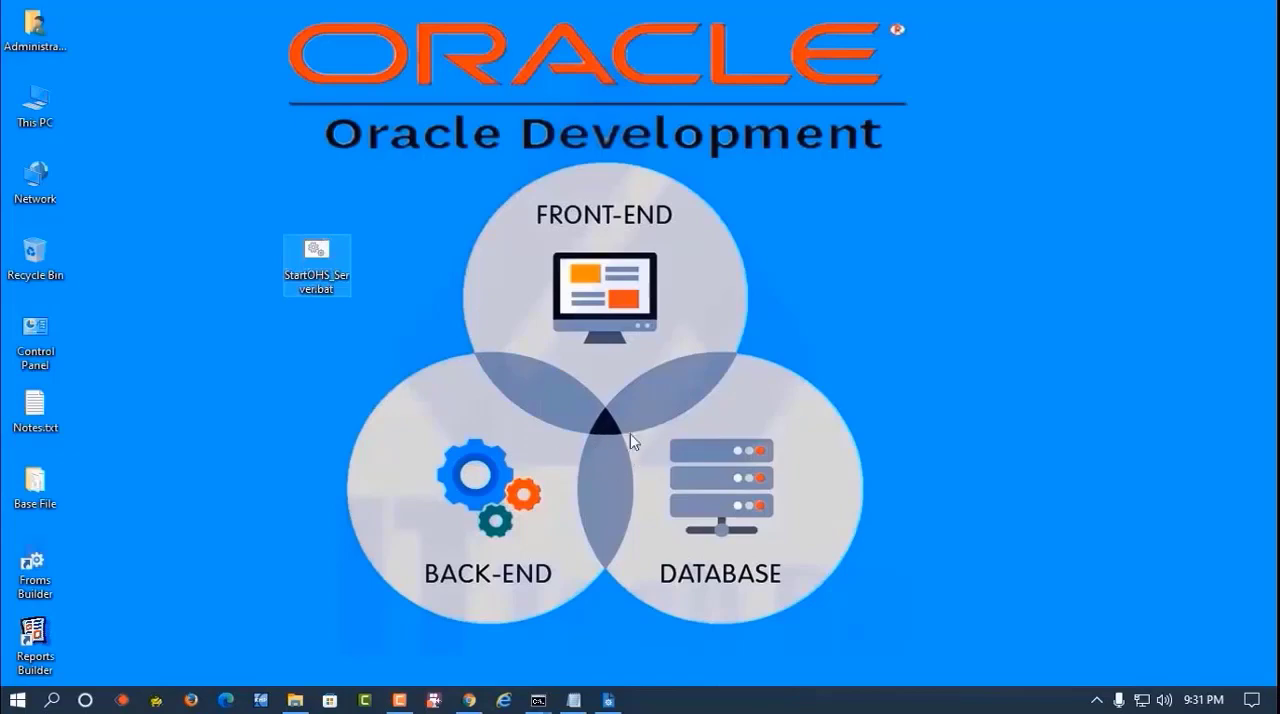
- Move StartOHS_Server.bat beside the Administrator folder icon and check the ohs1 startup messages in the Node Manager console
drag(320, 253, 106, 28)
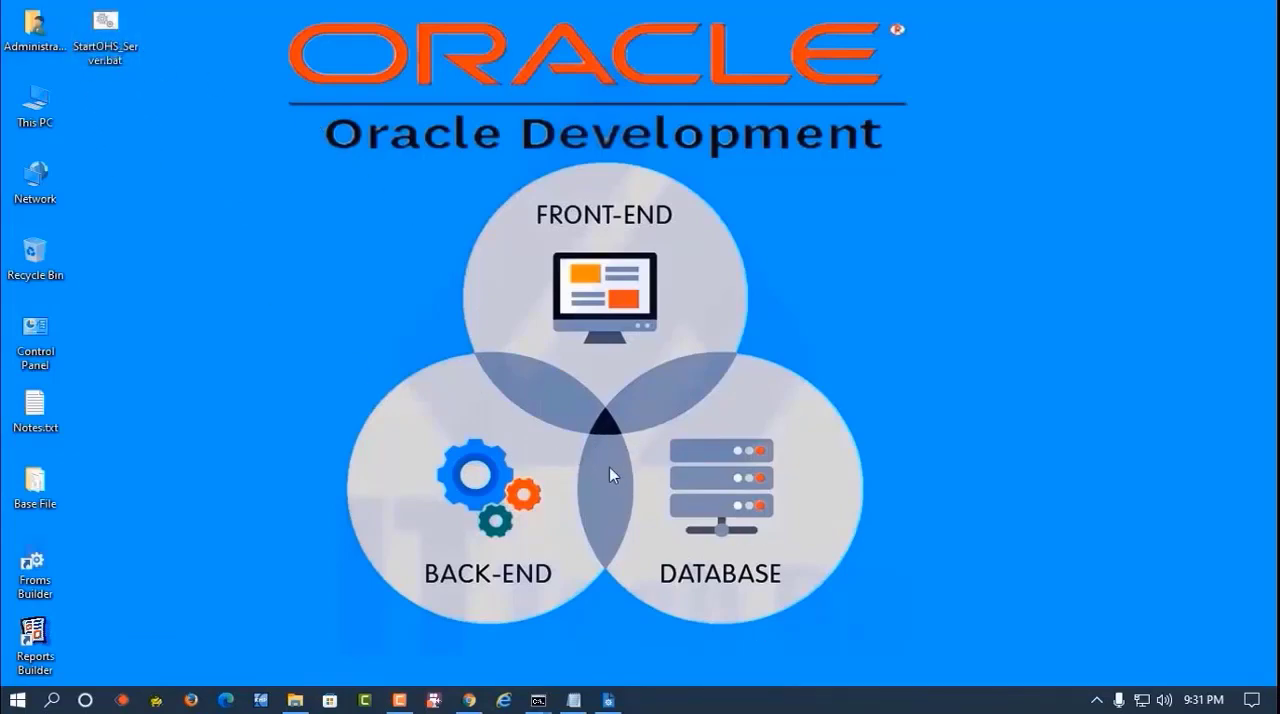
mouse_move(540, 698)
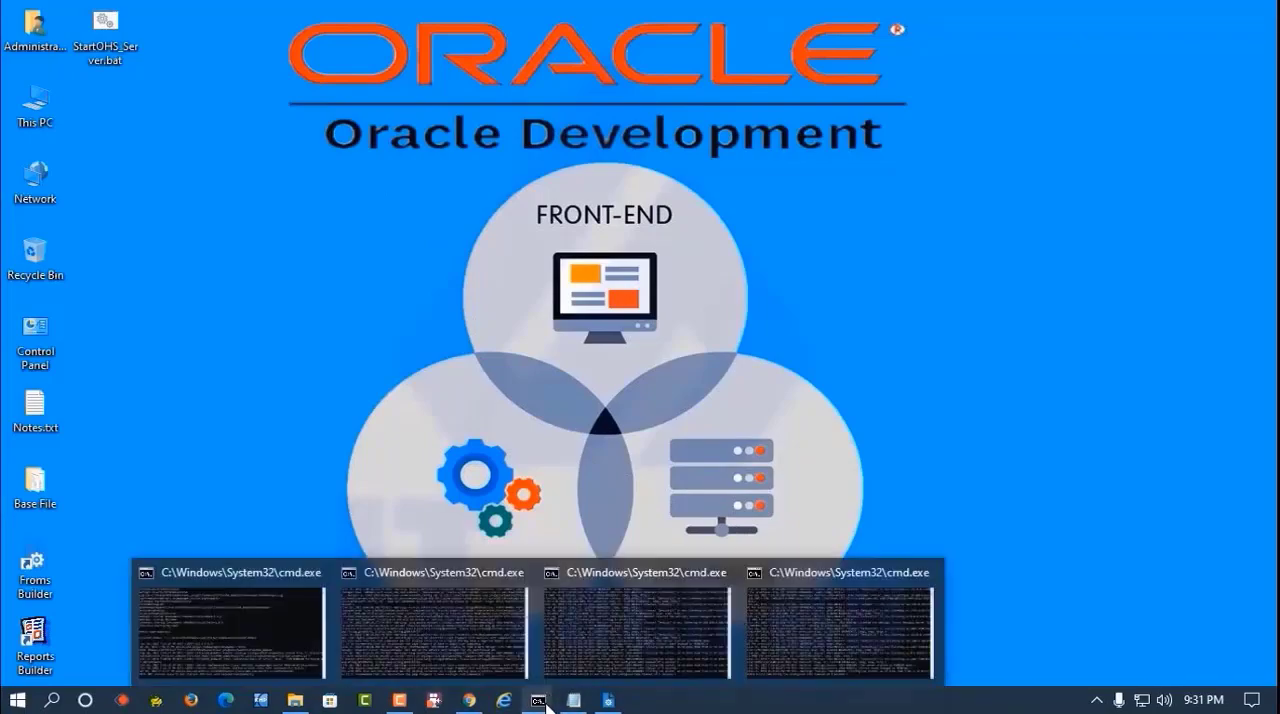
click(300, 612)
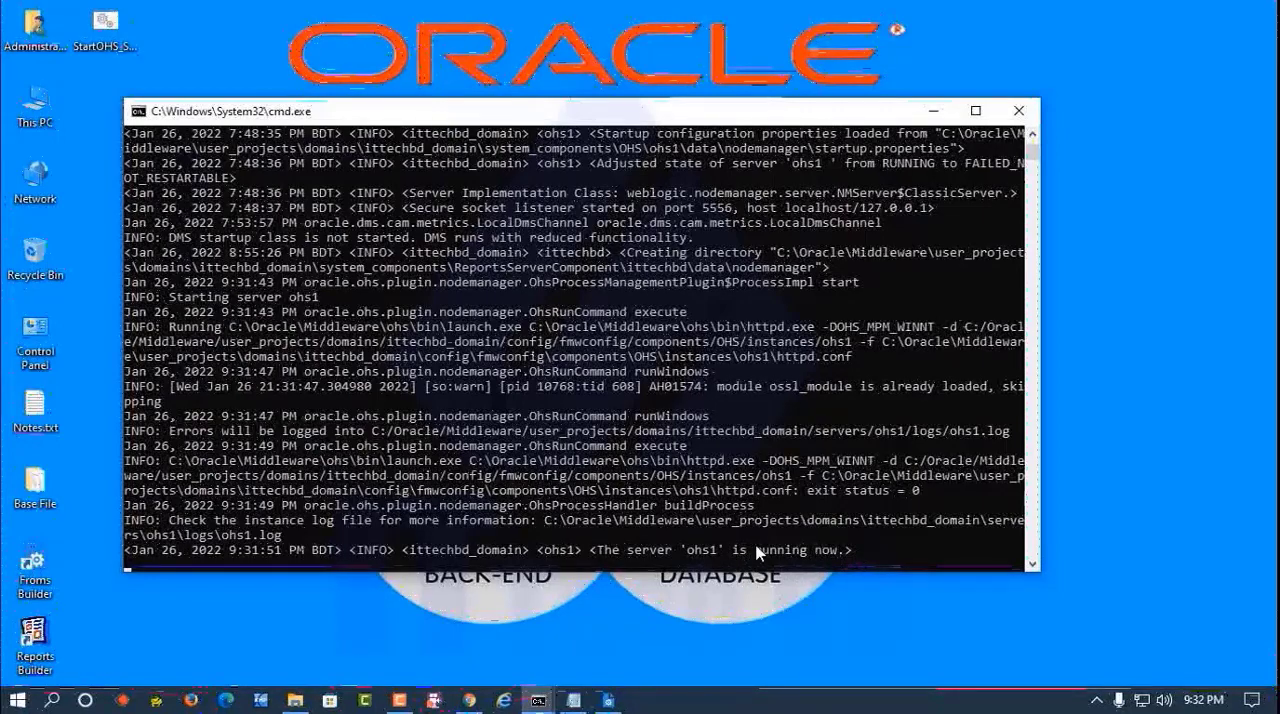
click(932, 112)
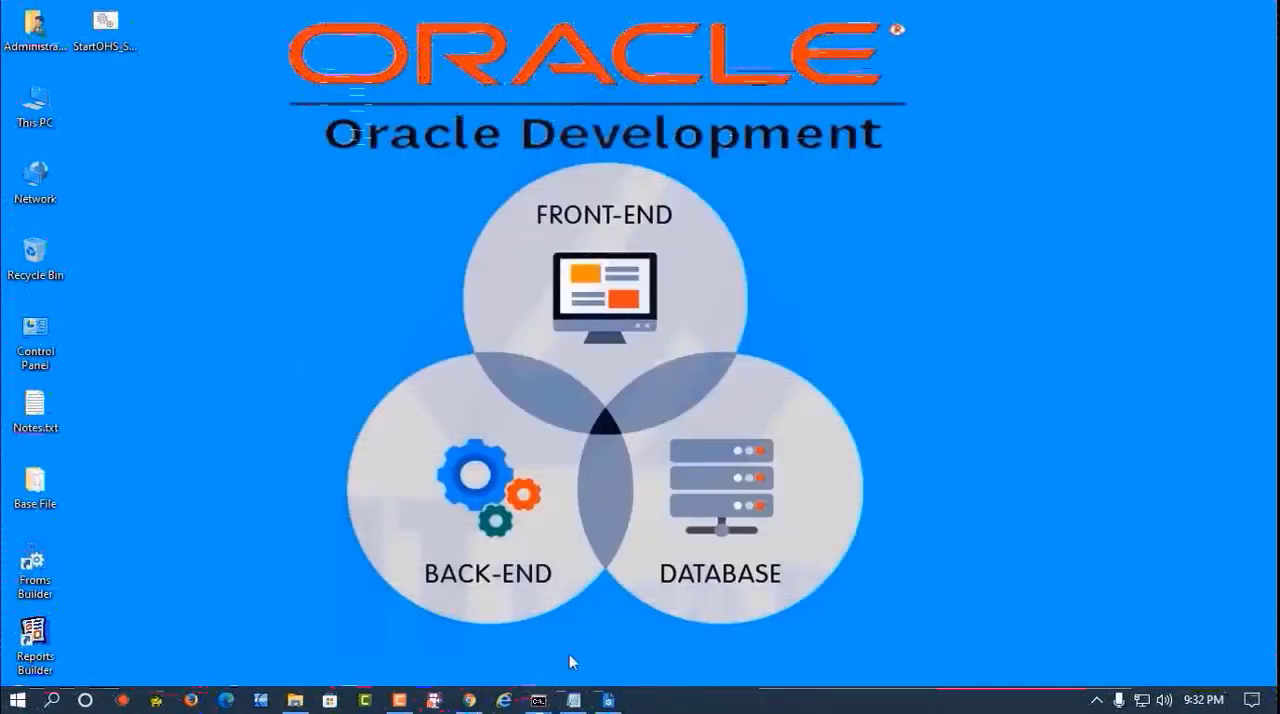
- Reopen the notes and examine the Stop All BaseFile commands below the Node Manager information
mouse_move(573, 700)
click(572, 647)
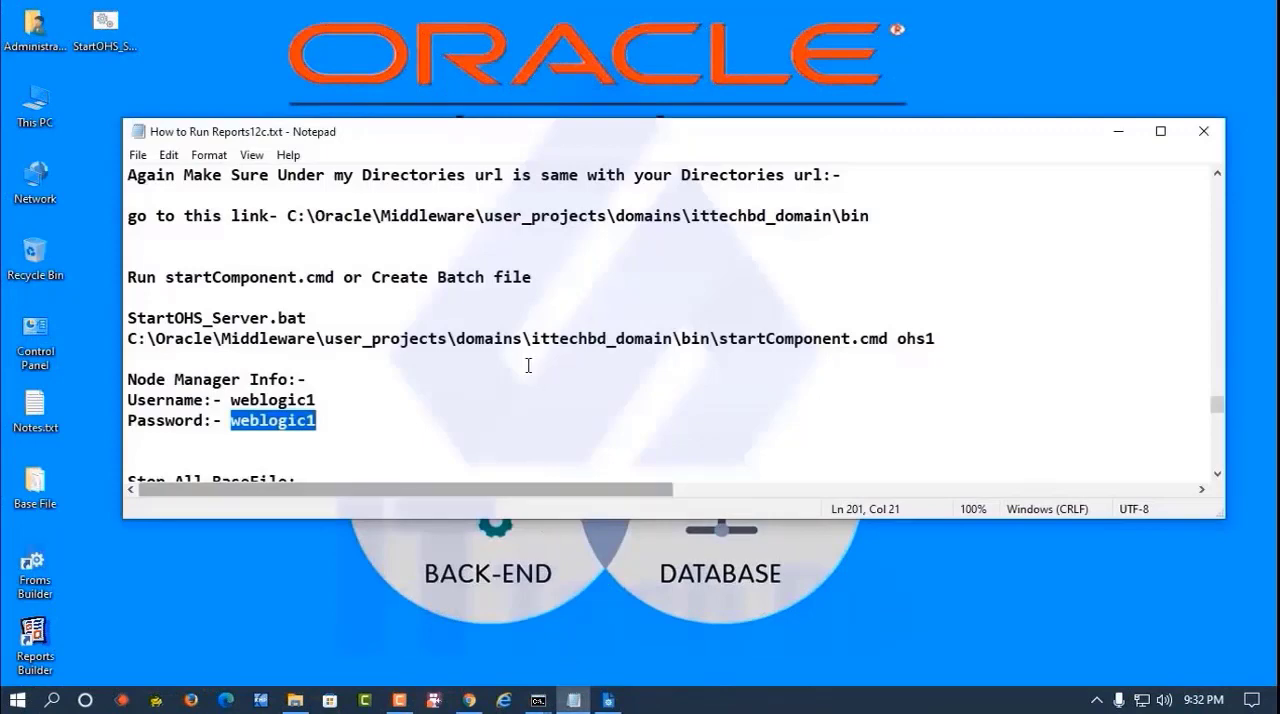
scroll(490, 354, down, 2)
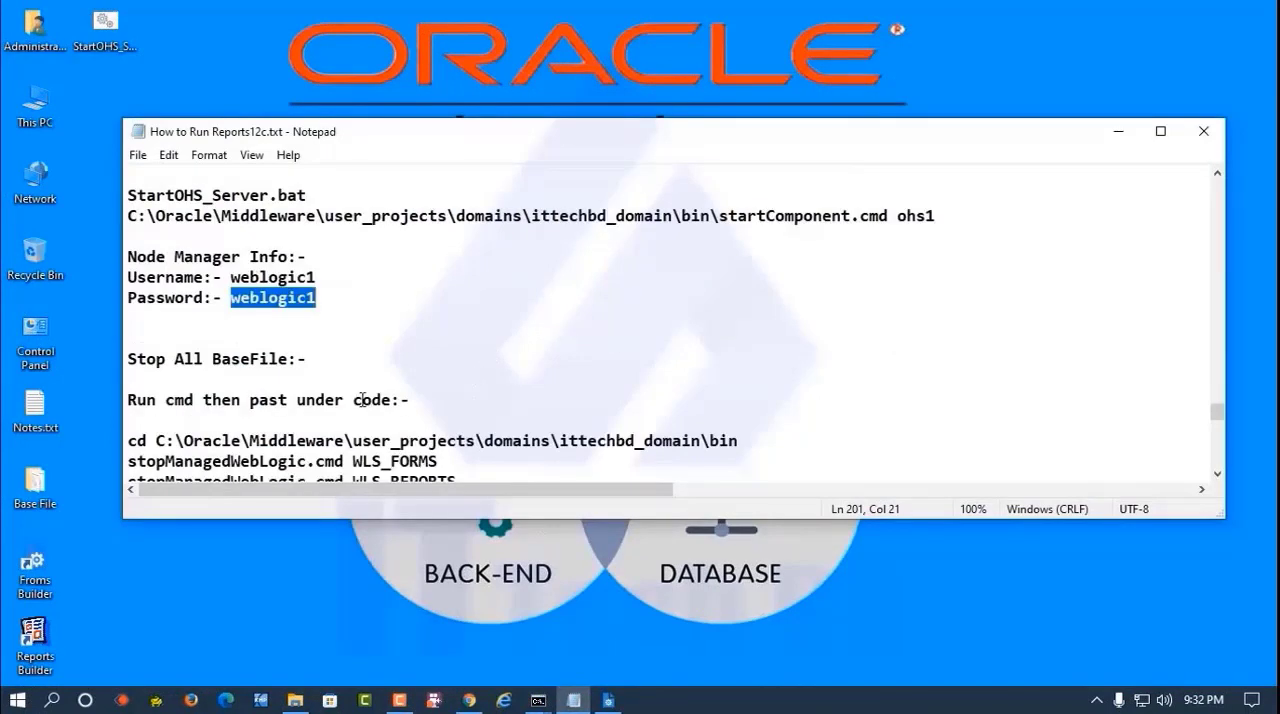
scroll(340, 378, down, 1)
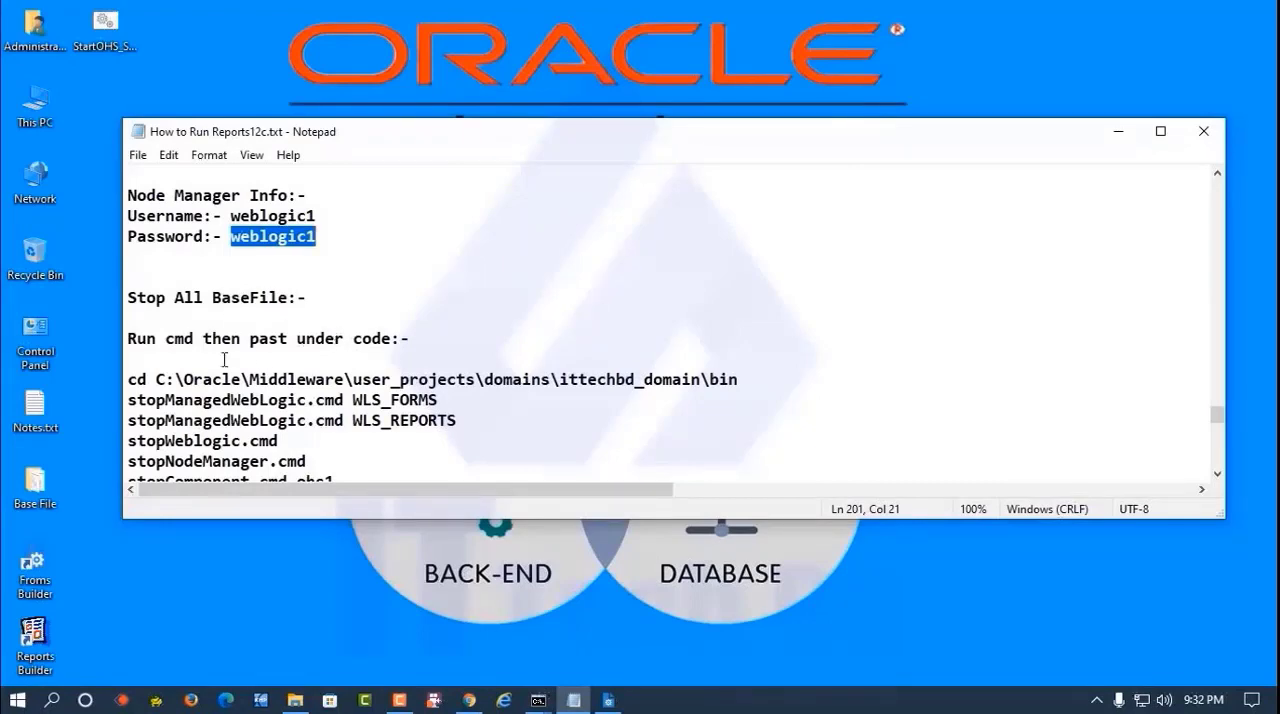
scroll(265, 328, down, 1)
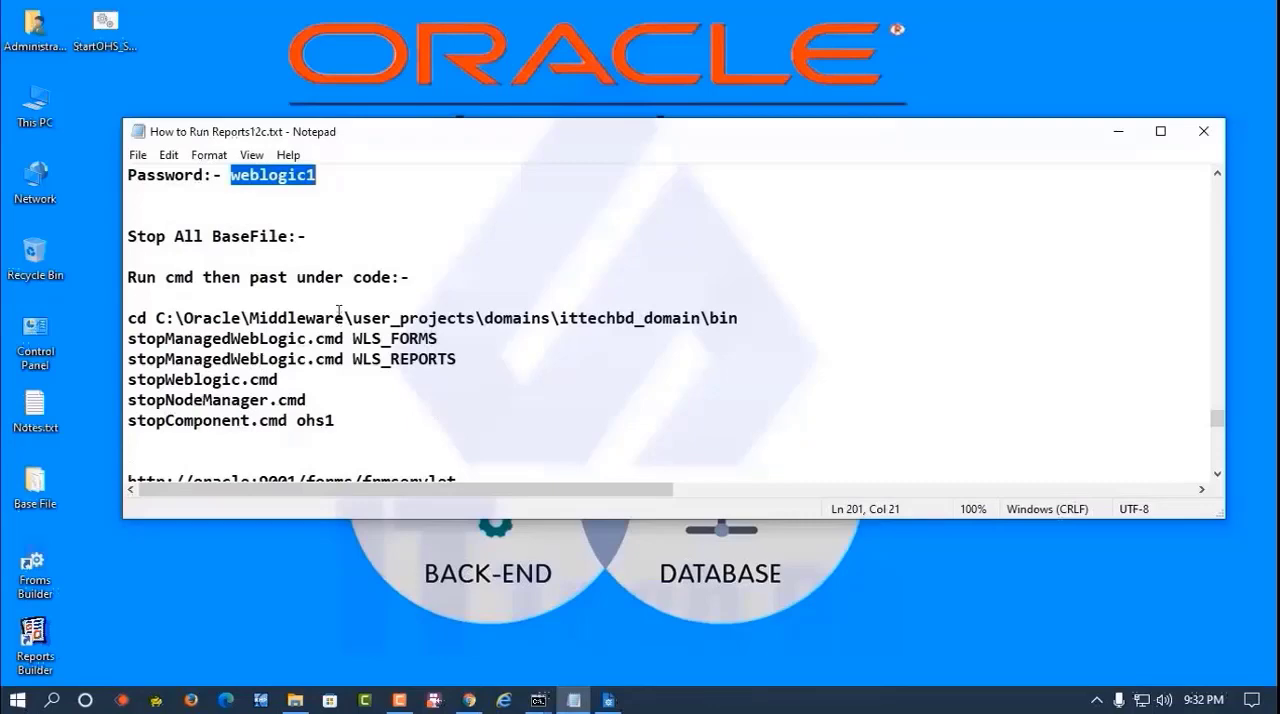
scroll(337, 305, down, 3)
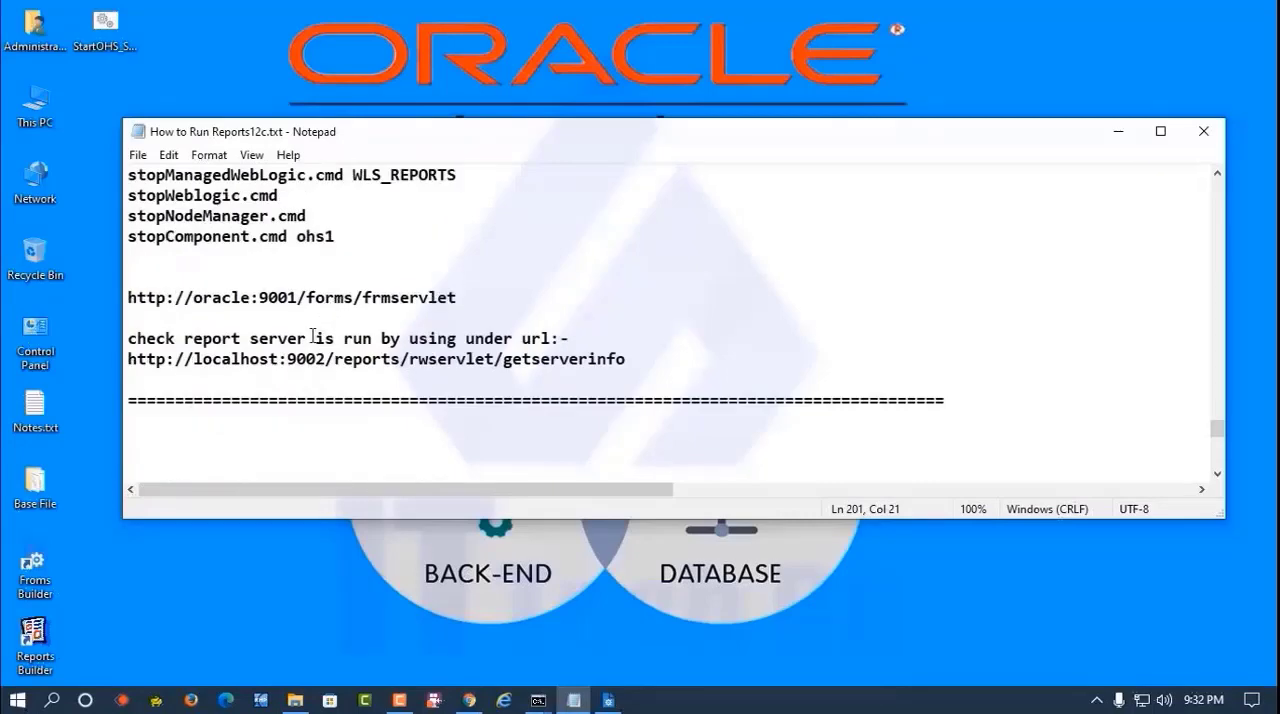
click(458, 301)
drag(600, 359, 126, 361)
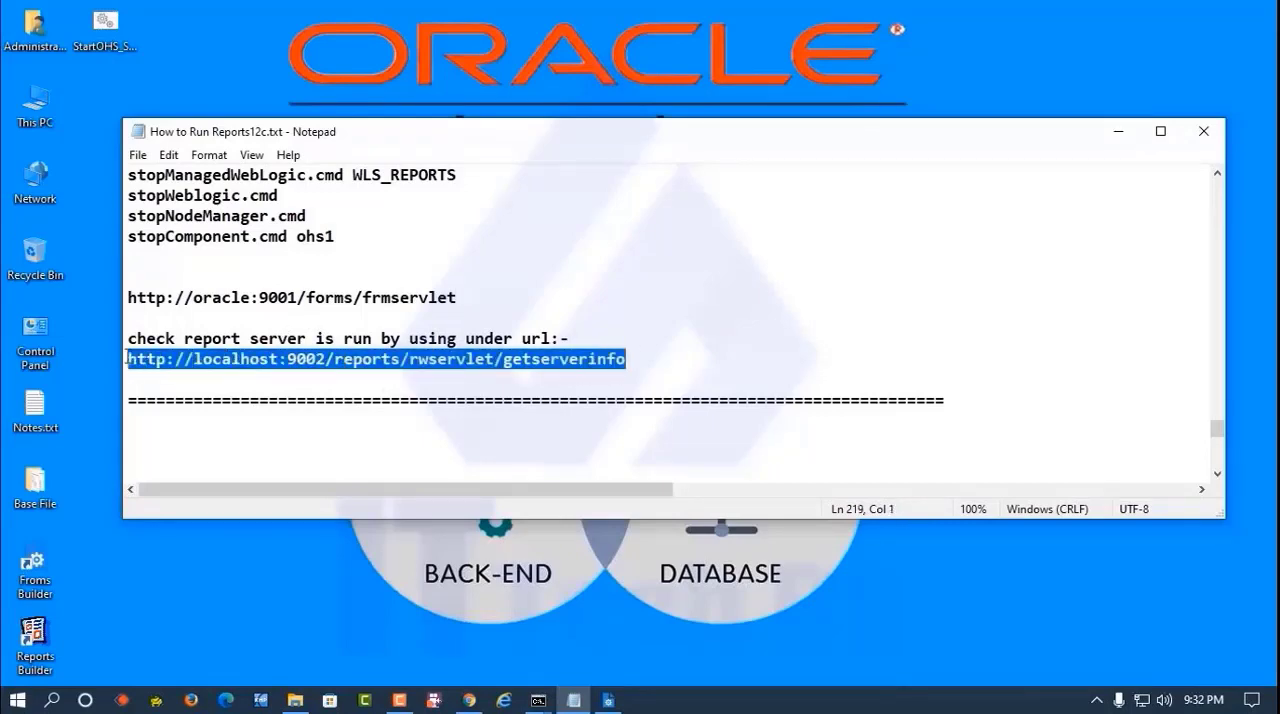
right_click(237, 356)
click(268, 413)
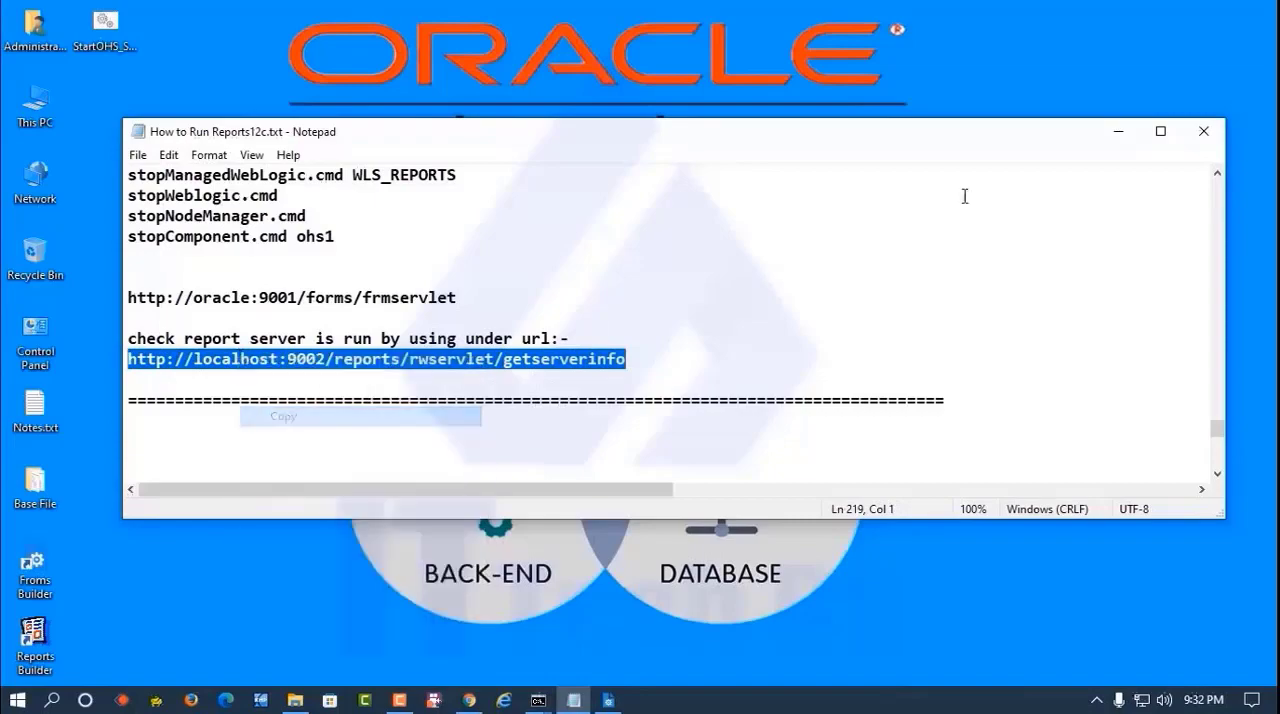
click(1118, 131)
- Check the report server by opening the copied getserverinfo URL in a new Chrome tab, closing that tab when done
mouse_move(469, 703)
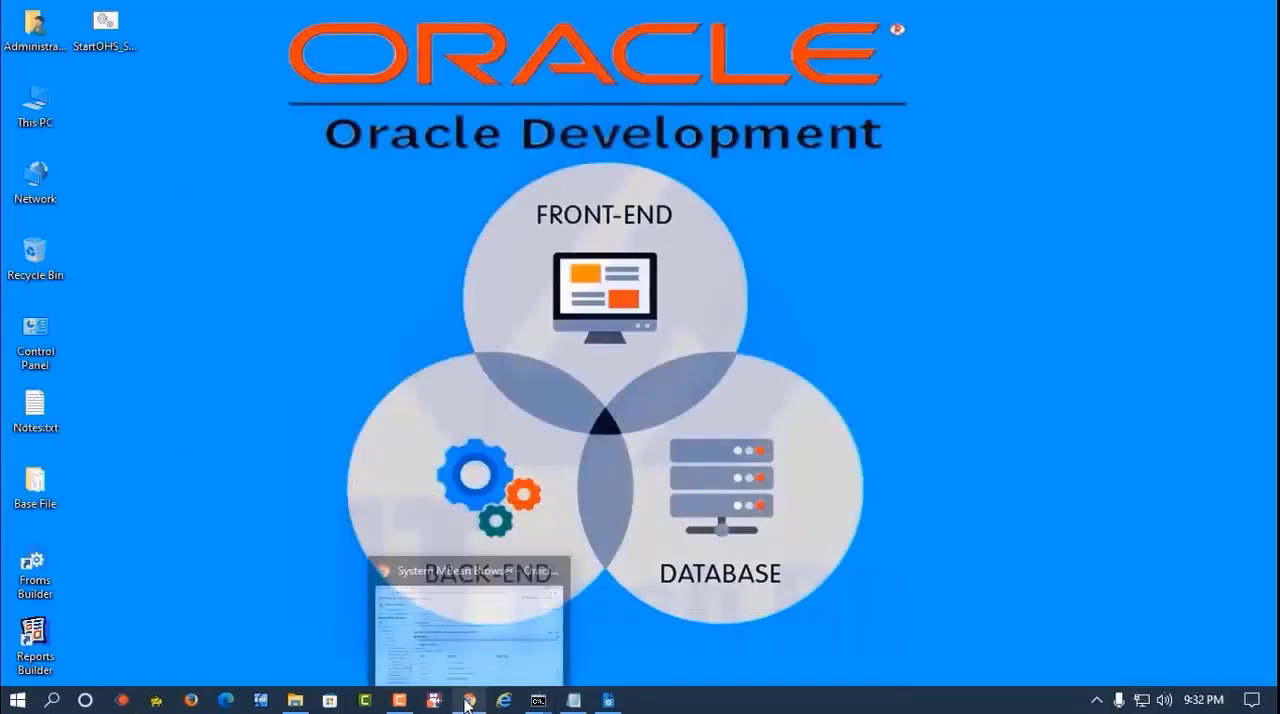
click(471, 640)
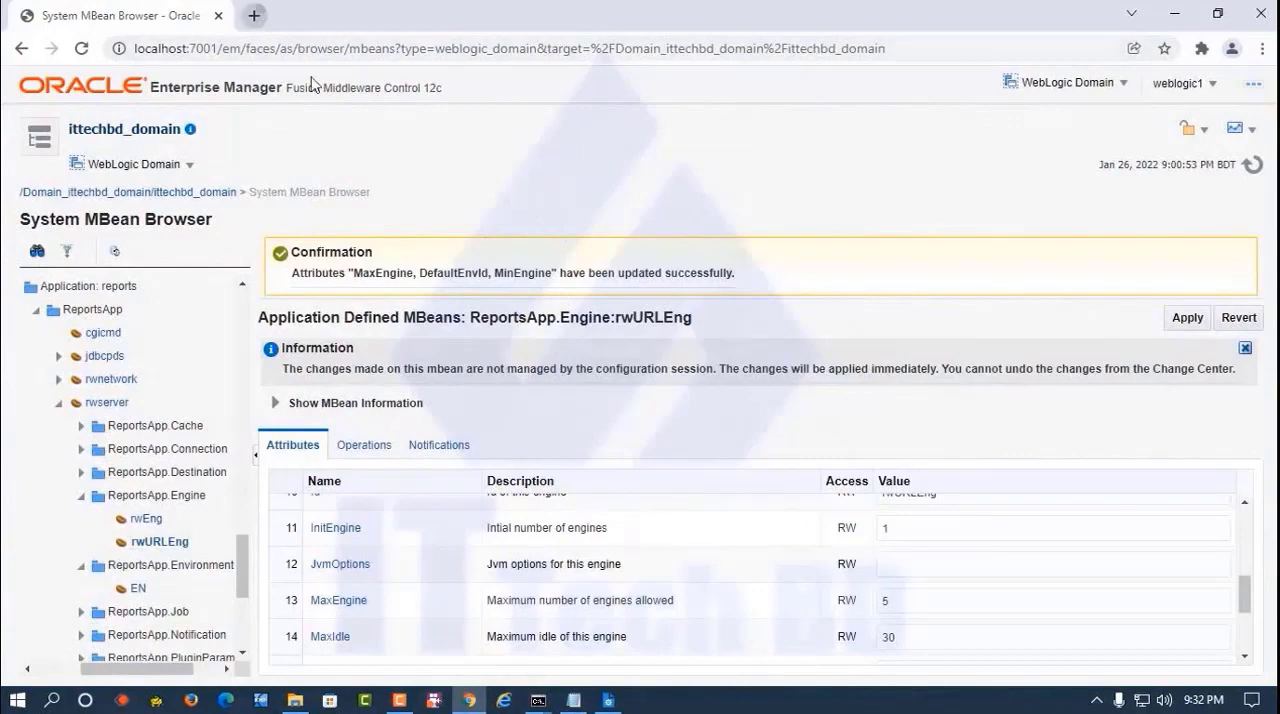
click(254, 15)
right_click(295, 44)
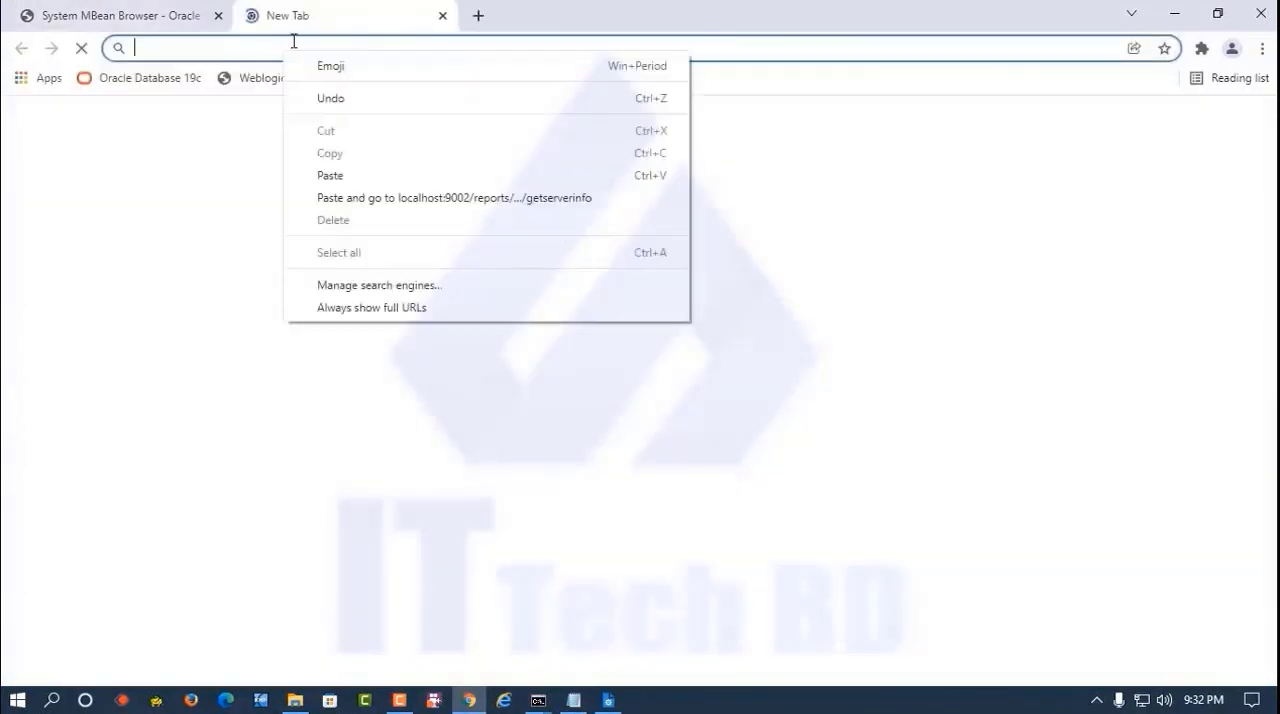
click(345, 177)
key(Return)
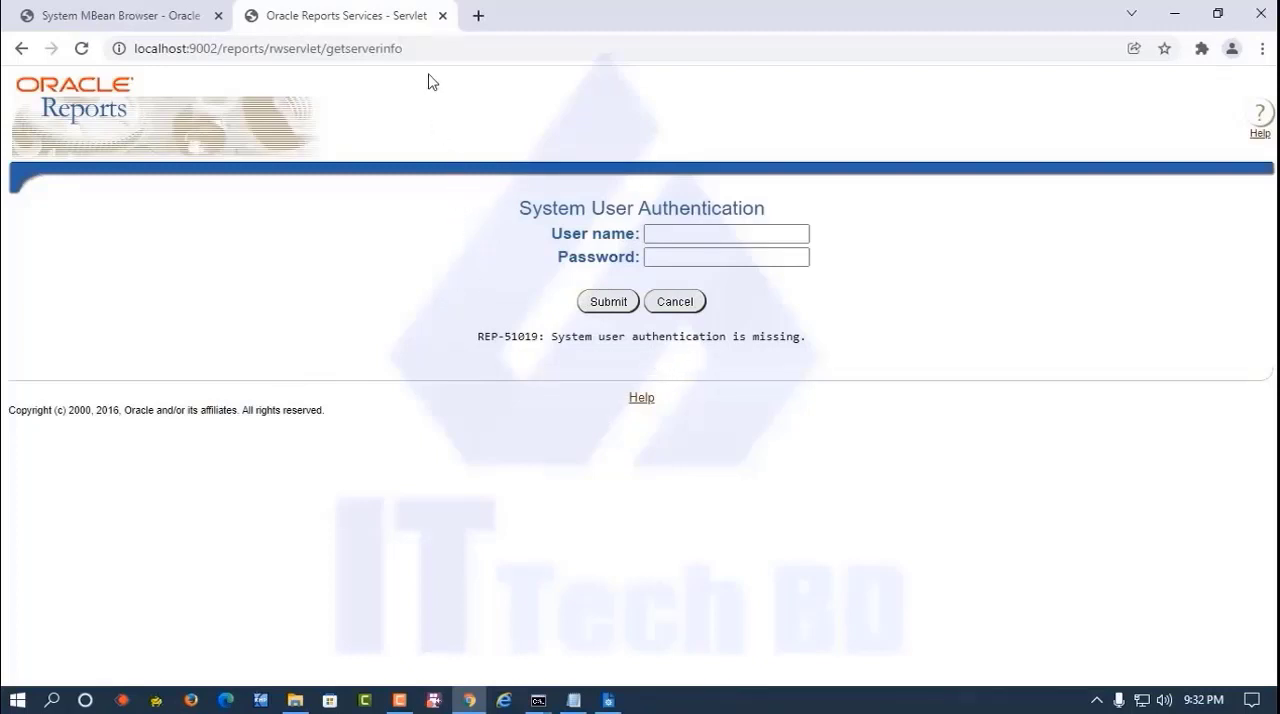
click(443, 16)
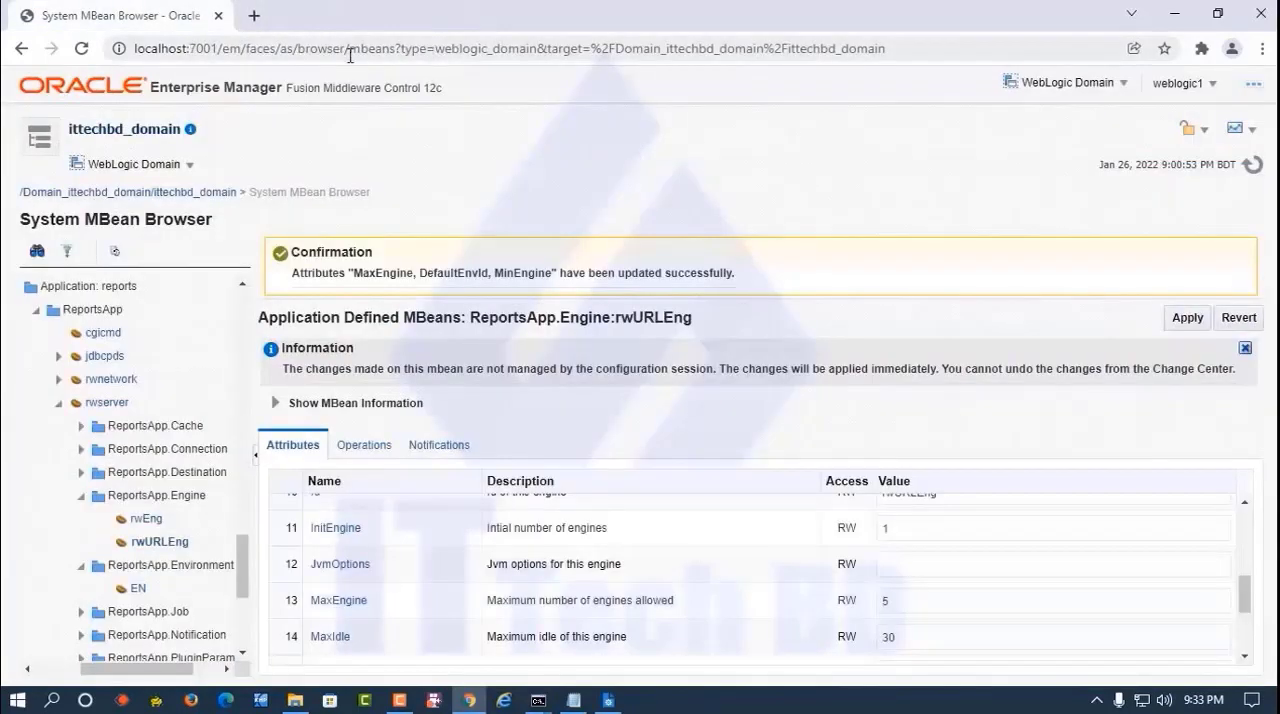
- Run the USER_LOGIN form from Oracle Form Builder, load it in Chrome through the IE Tab extension, and log in
click(608, 700)
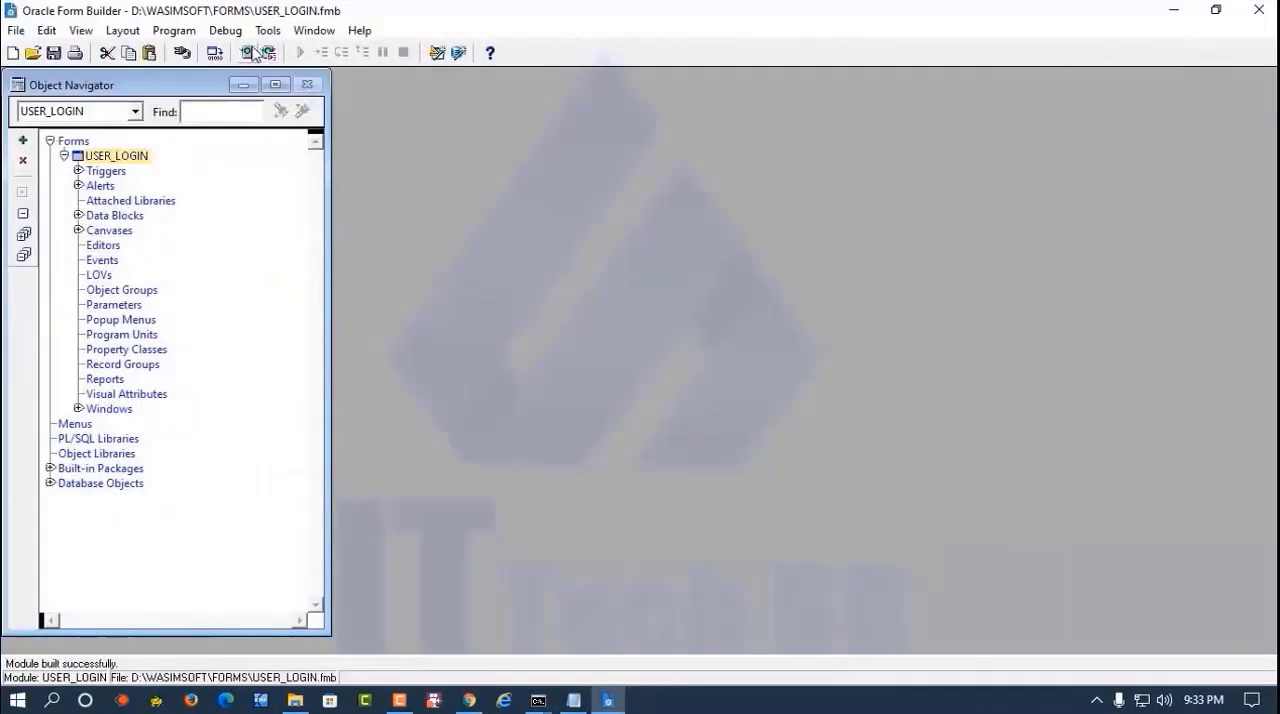
click(216, 56)
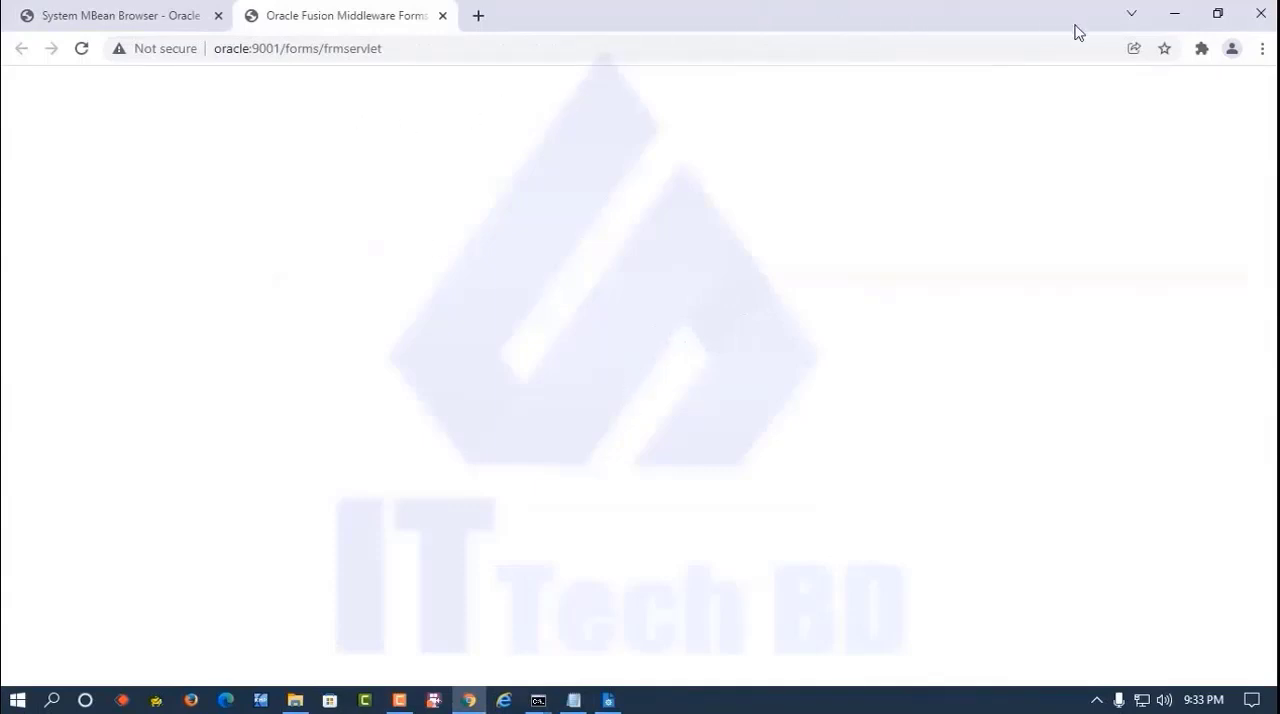
click(1202, 49)
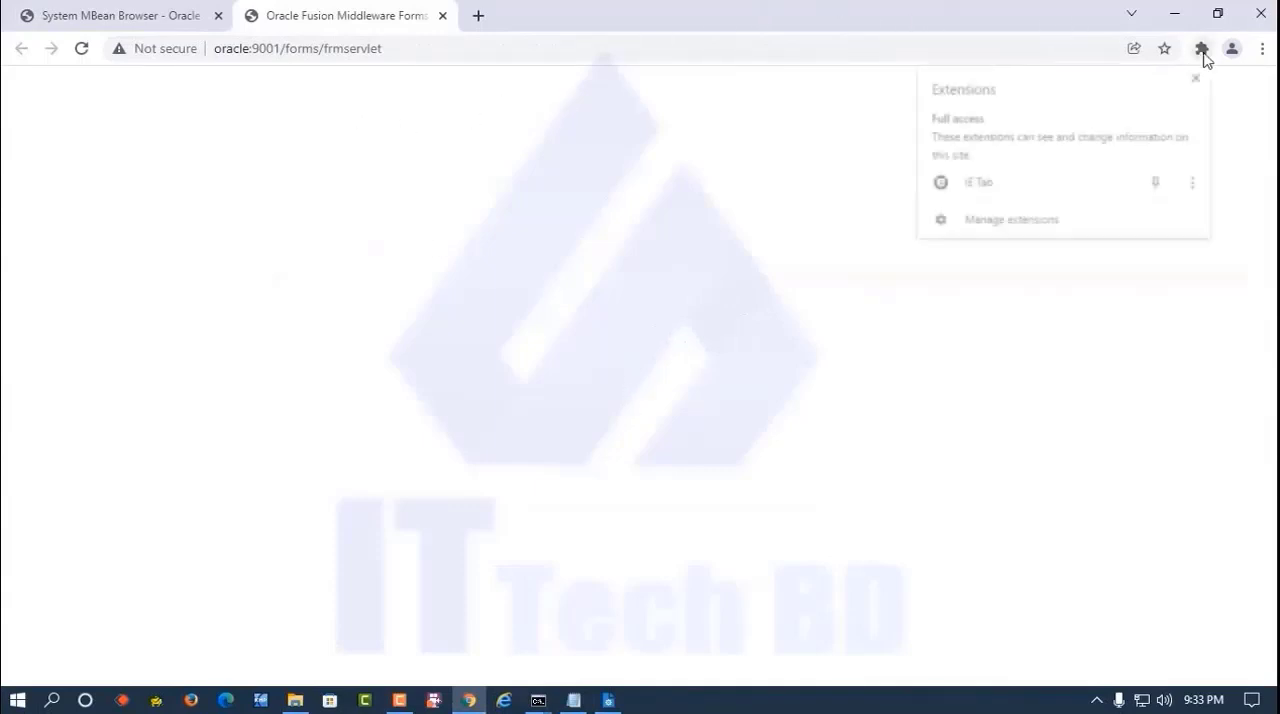
click(1006, 192)
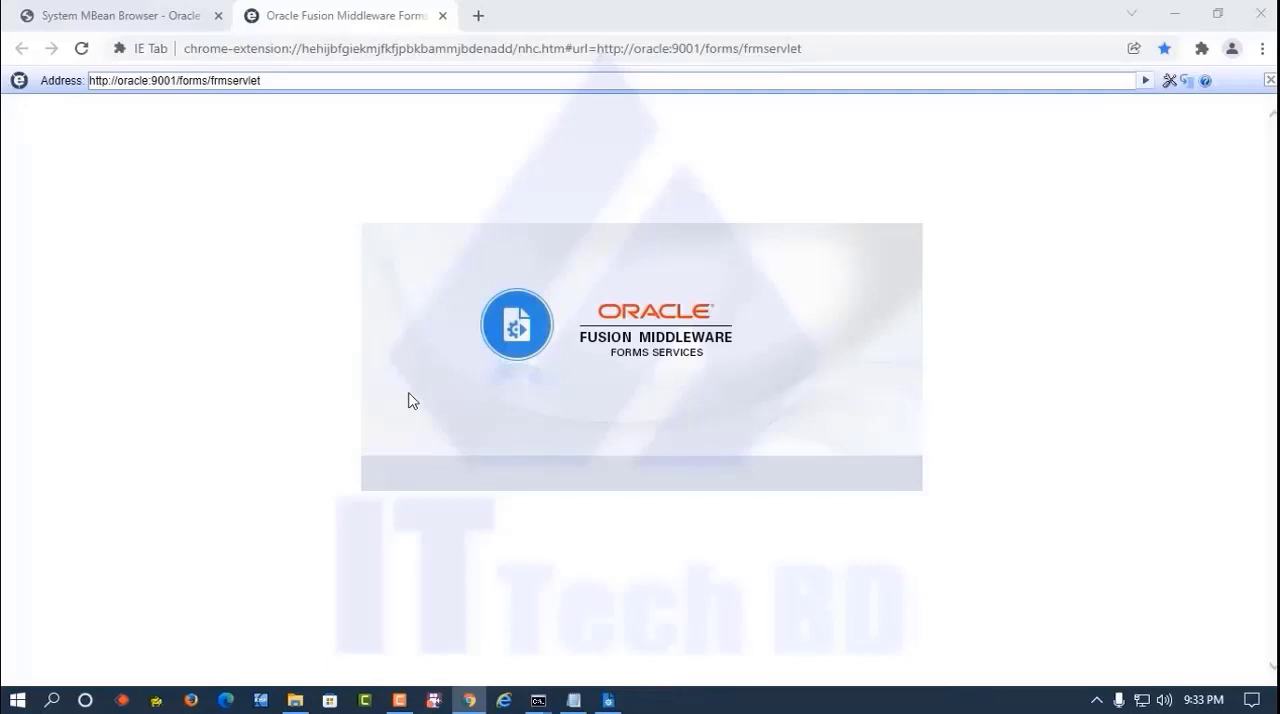
click(600, 350)
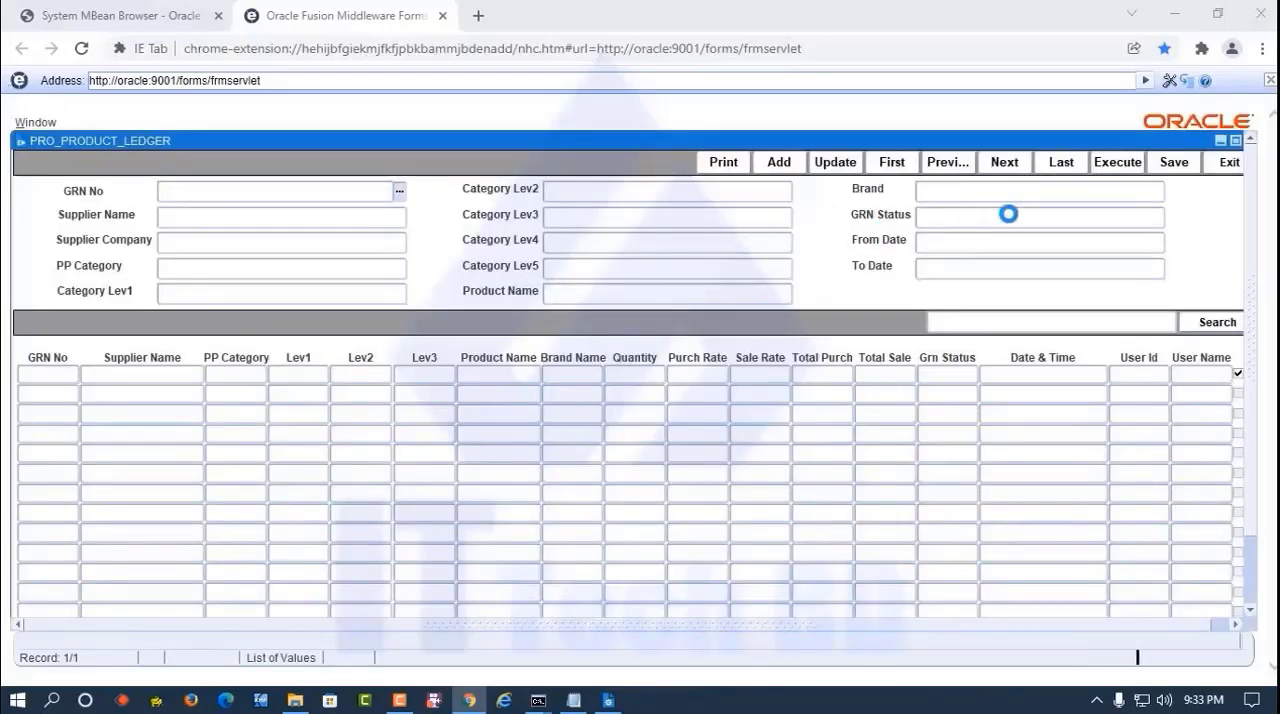
- Query all product ledger records, try to print the report, and close the report window
click(1118, 166)
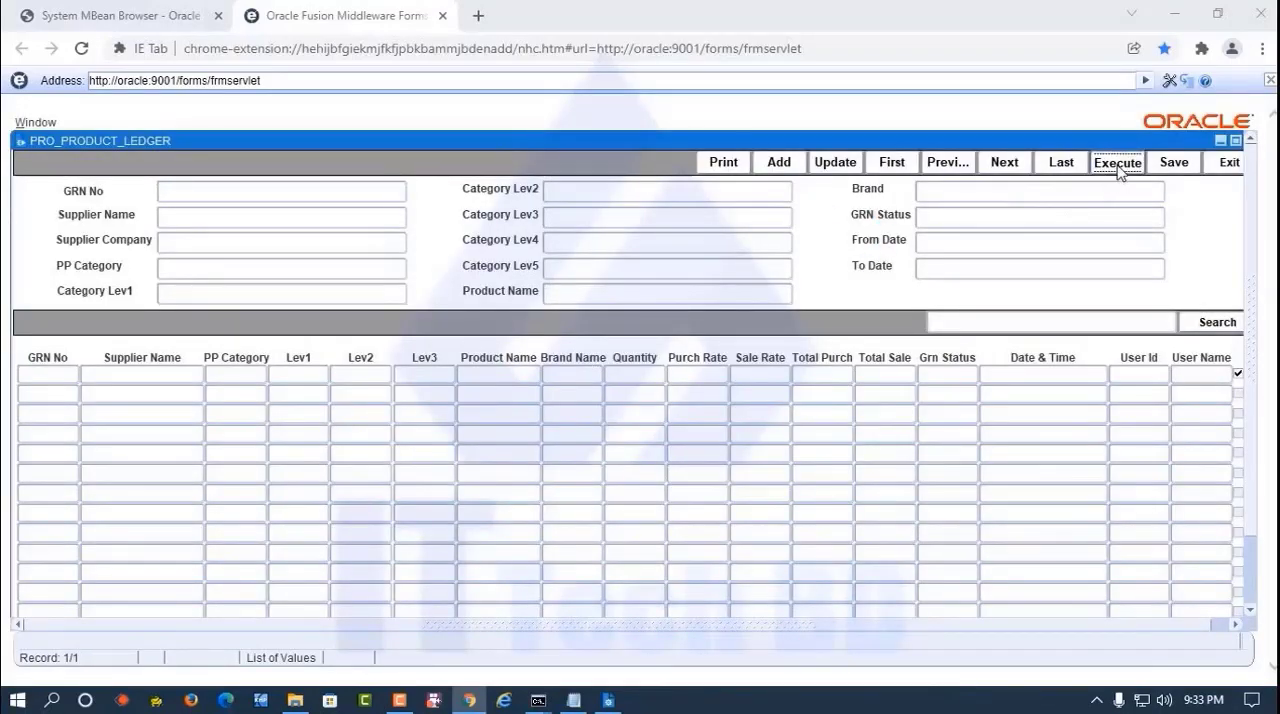
click(723, 163)
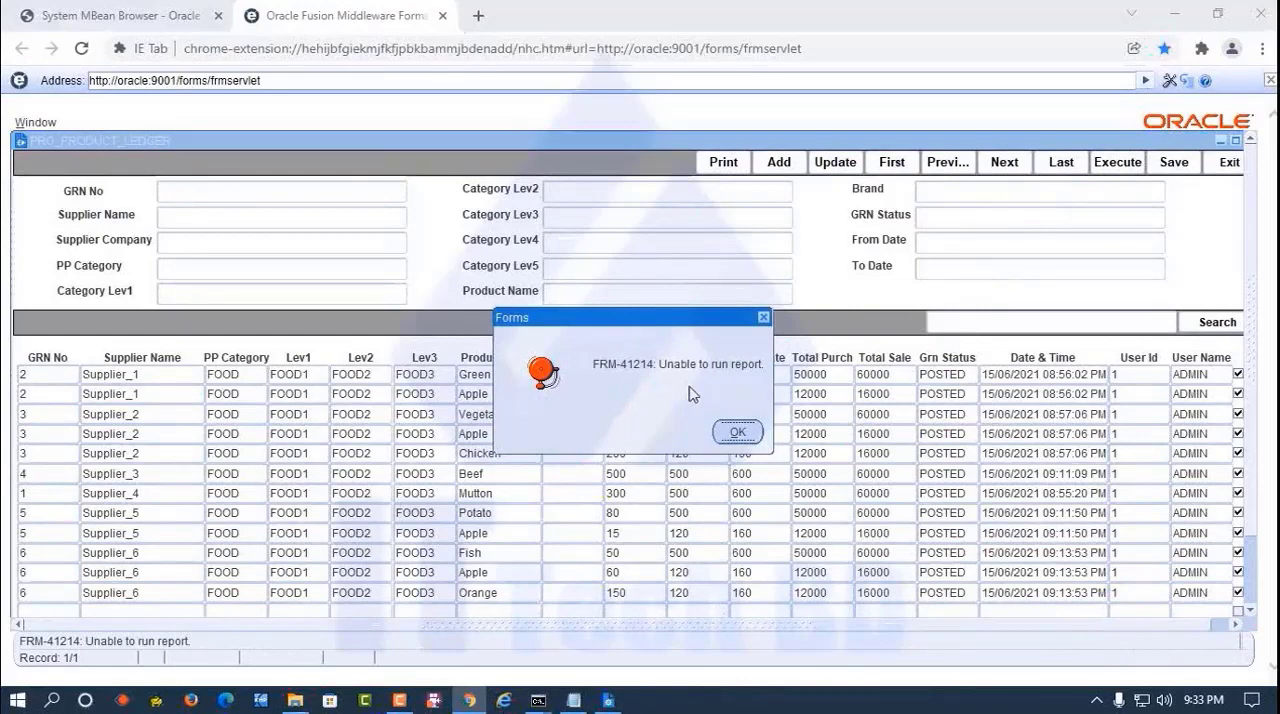
click(731, 434)
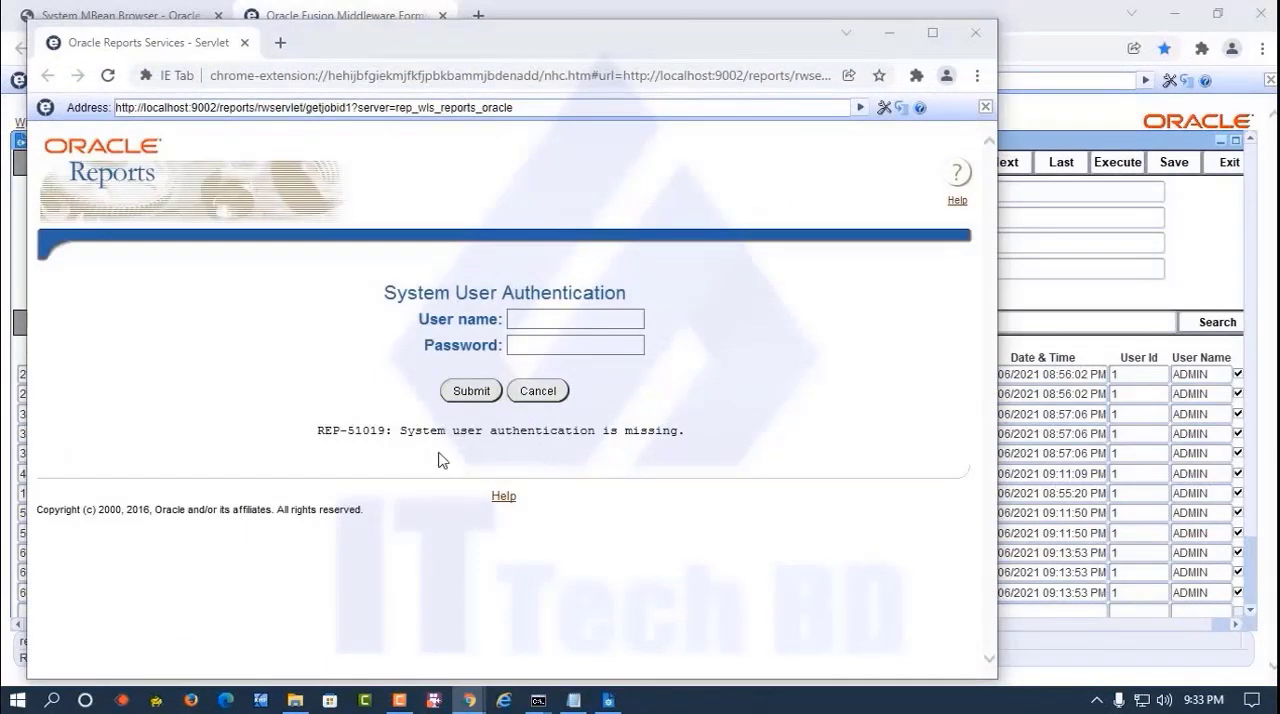
click(975, 33)
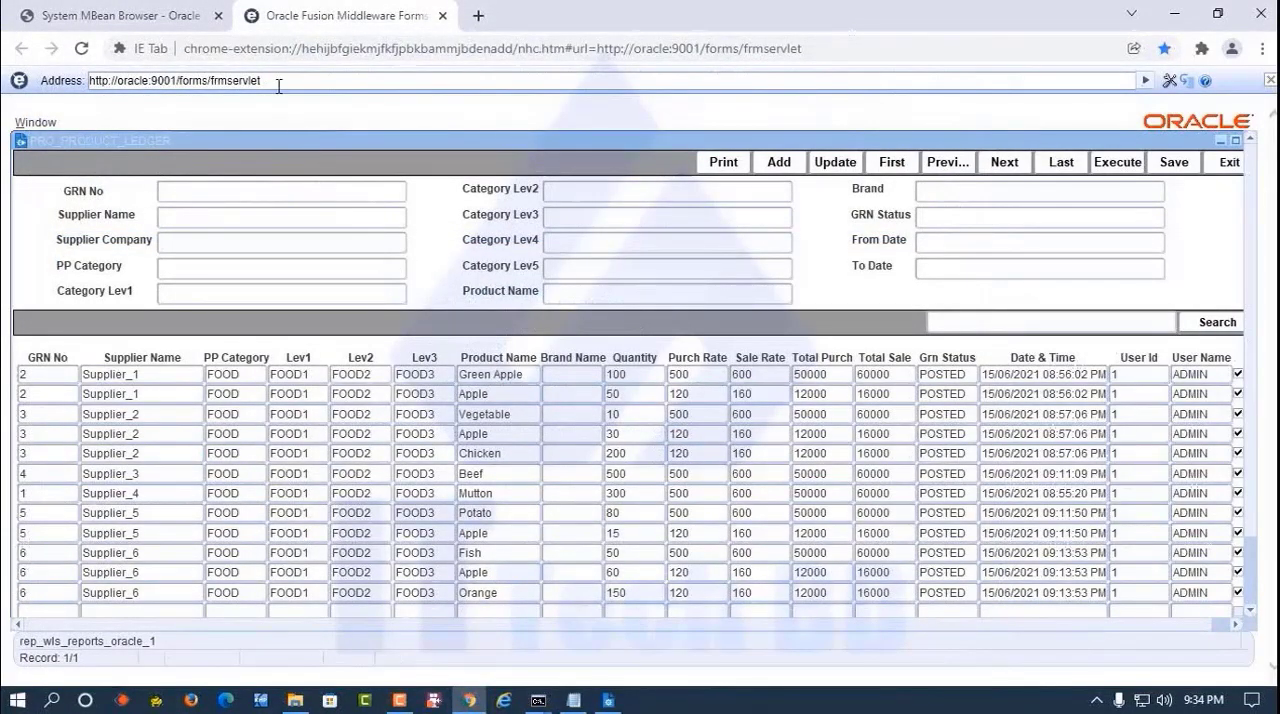
click(241, 80)
right_click(241, 80)
click(337, 145)
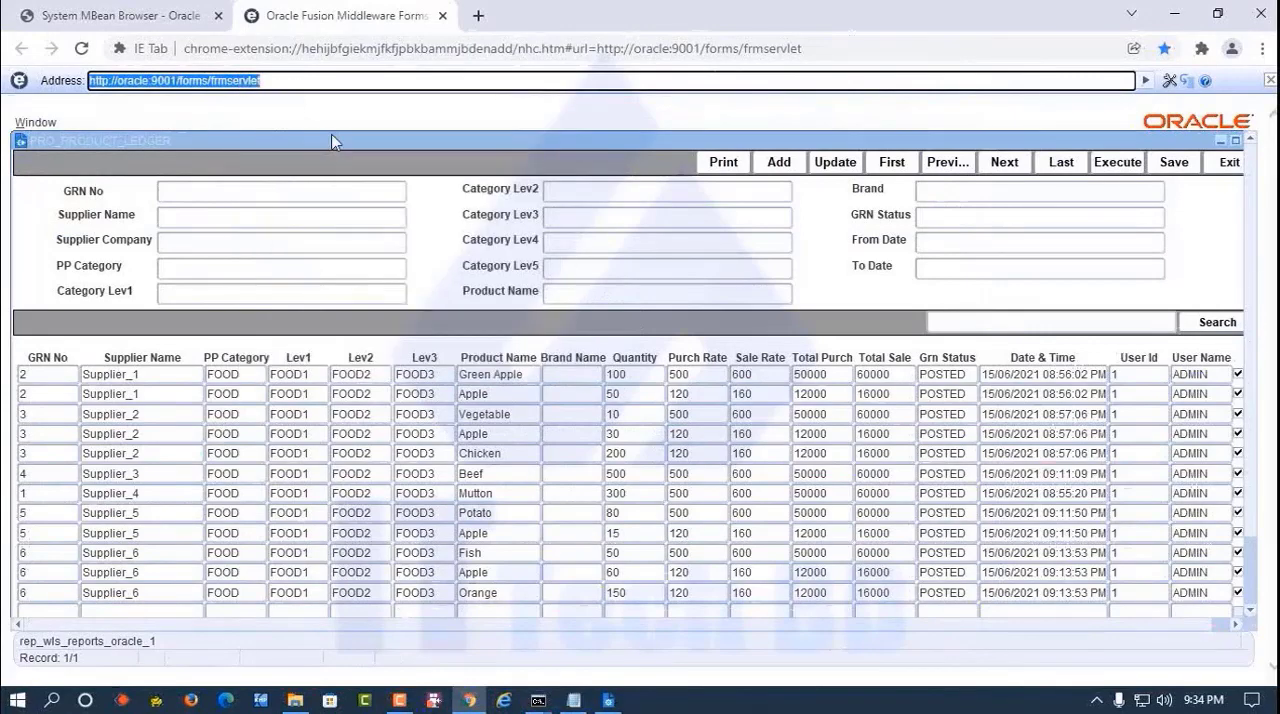
click(194, 700)
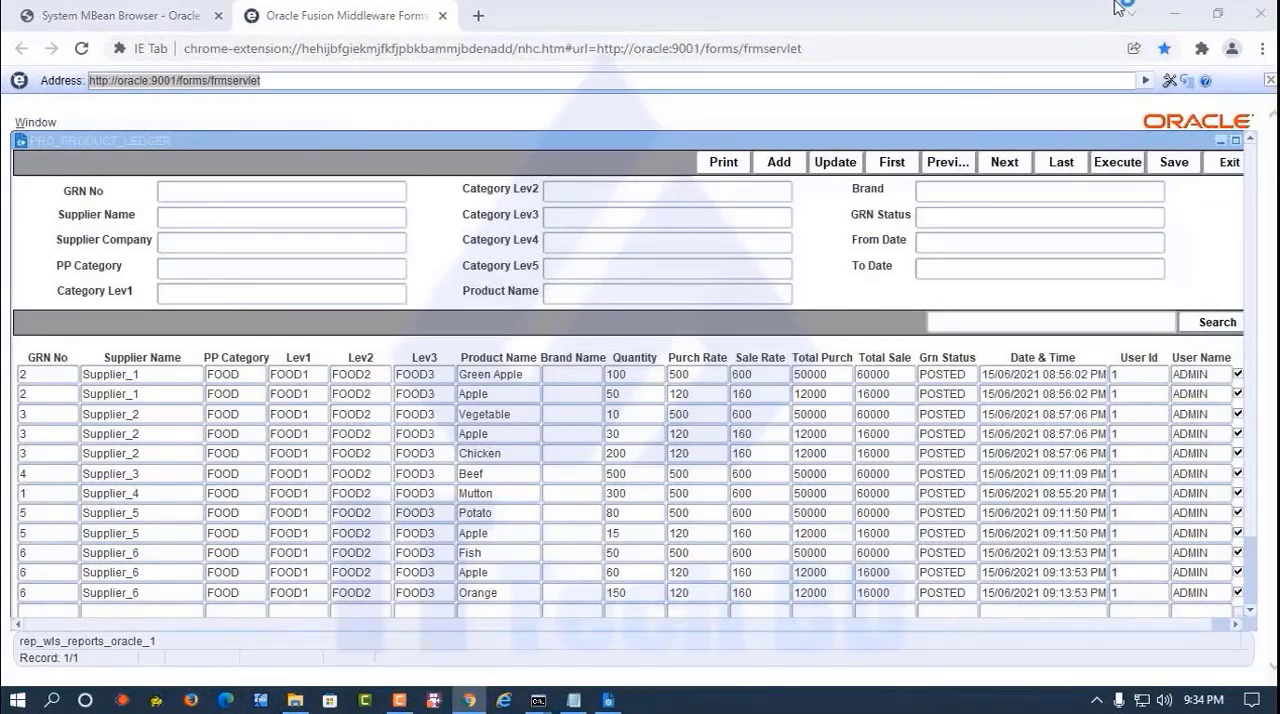
click(1175, 14)
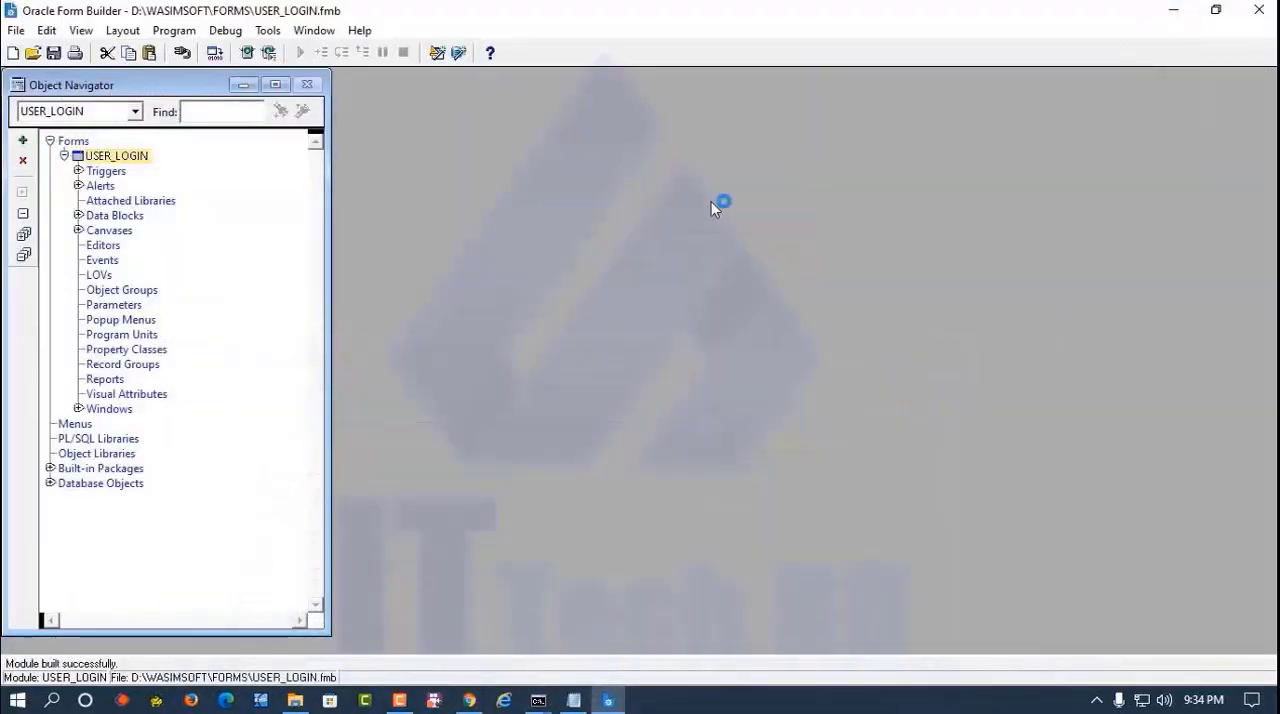
click(1174, 10)
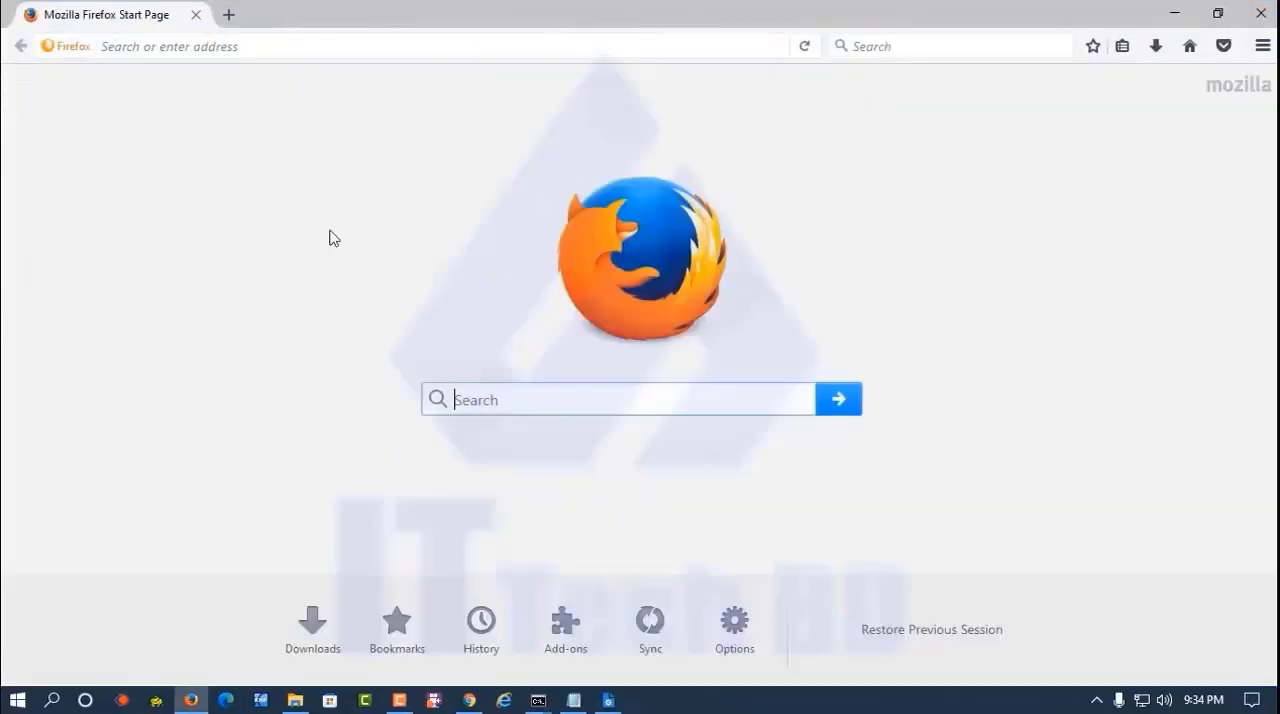
right_click(280, 44)
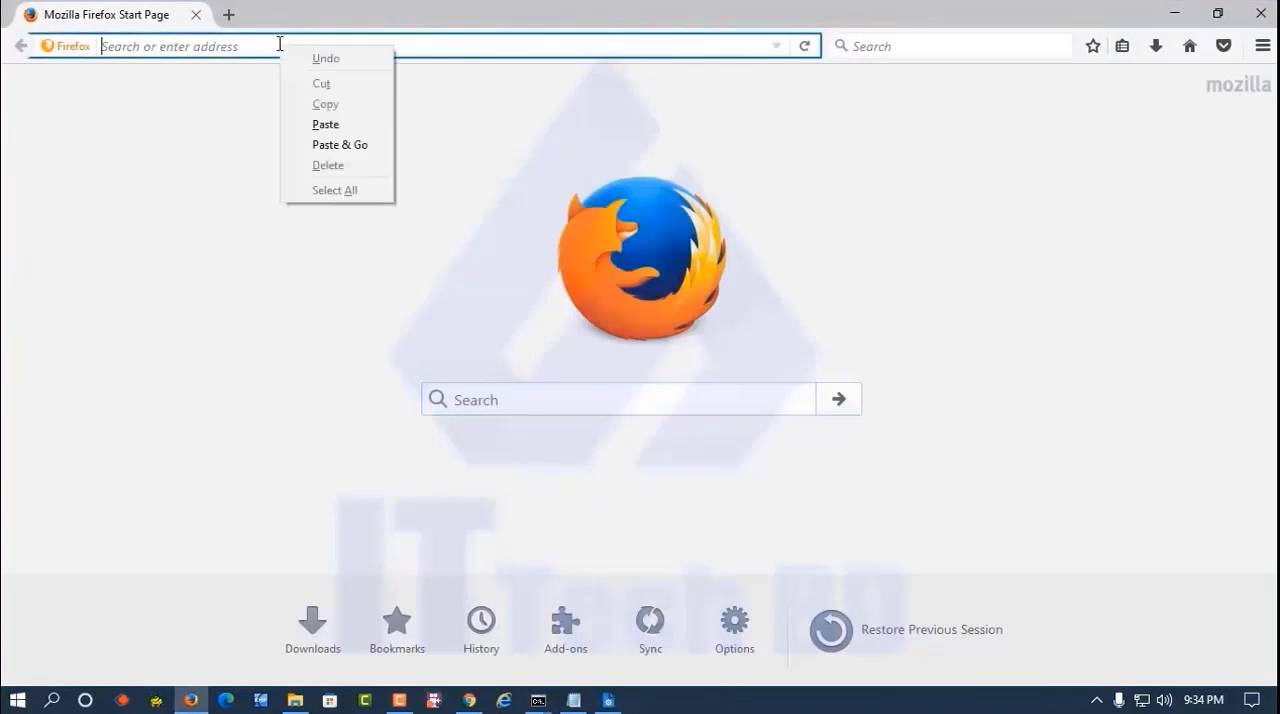
click(323, 124)
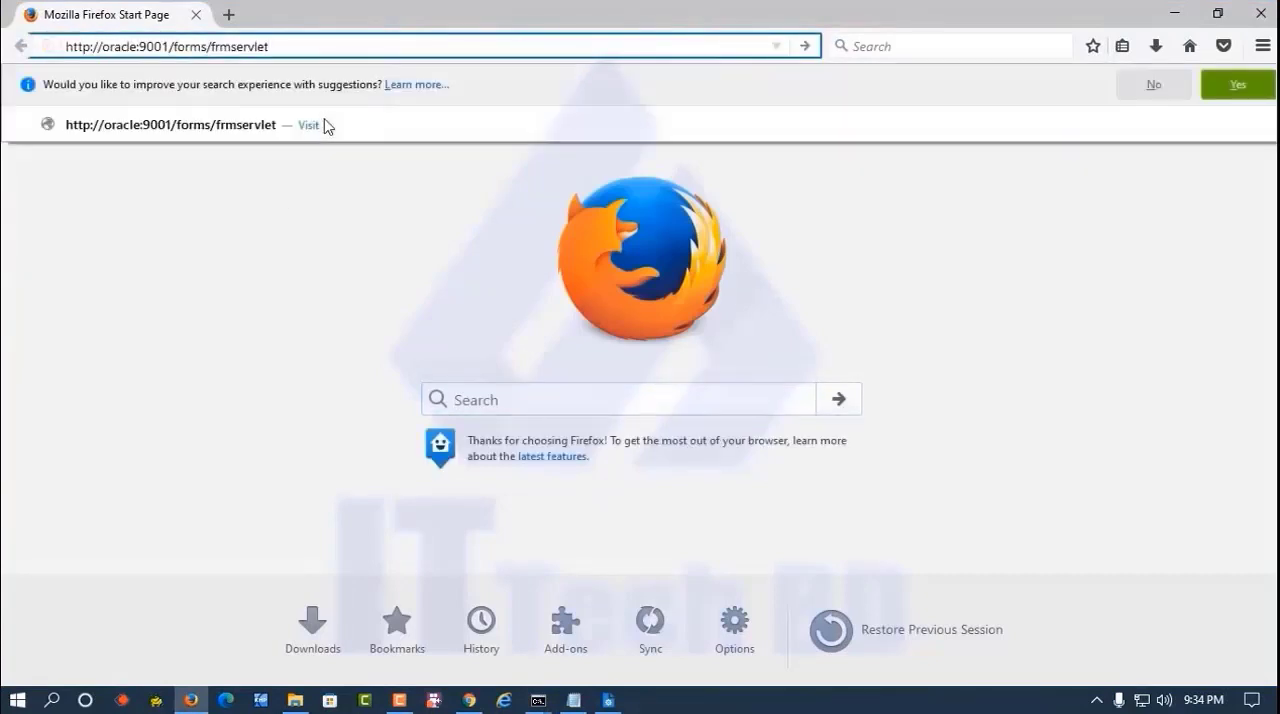
click(1238, 85)
key(Return)
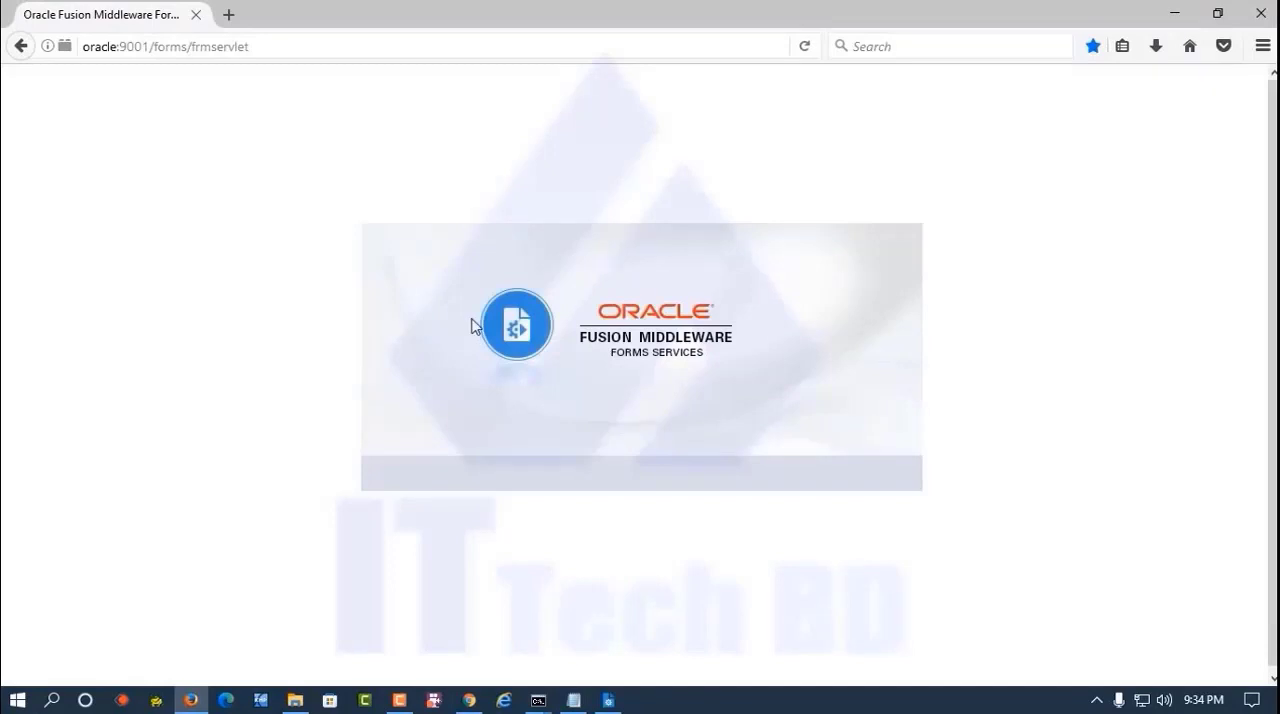
- Log in to the form, query all product ledger records, and try to print the report from Firefox
click(601, 316)
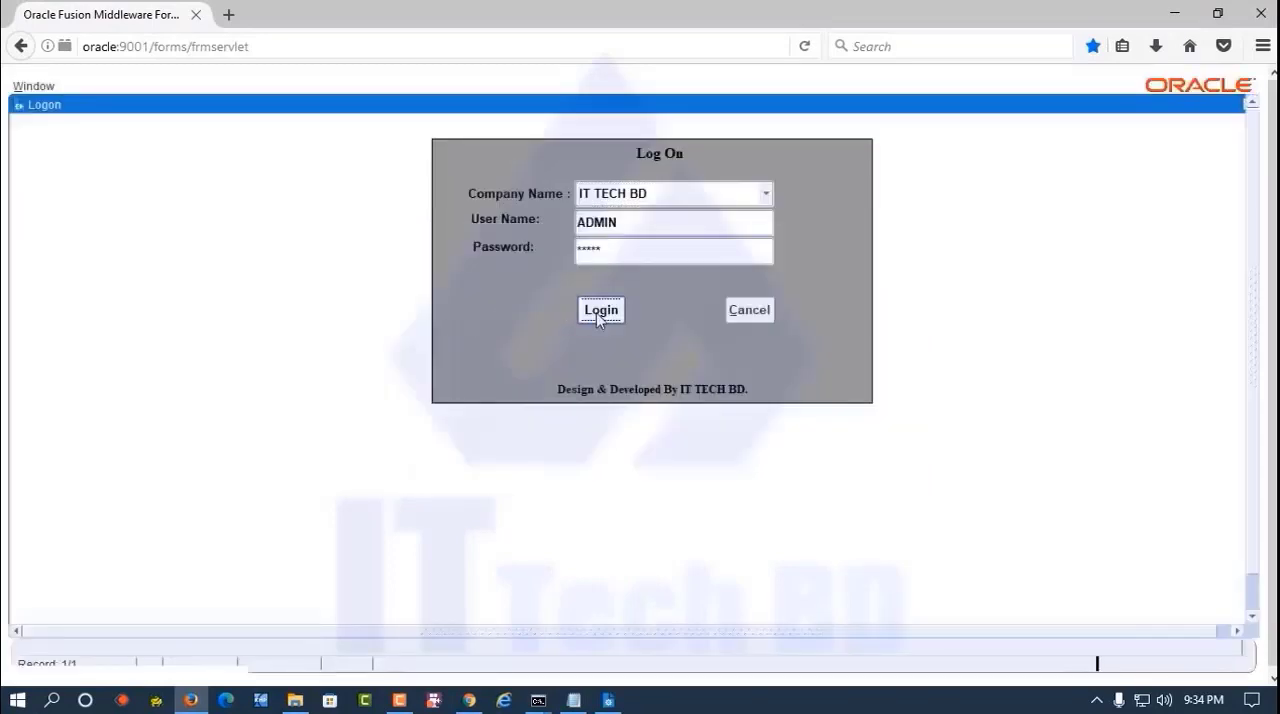
click(1126, 132)
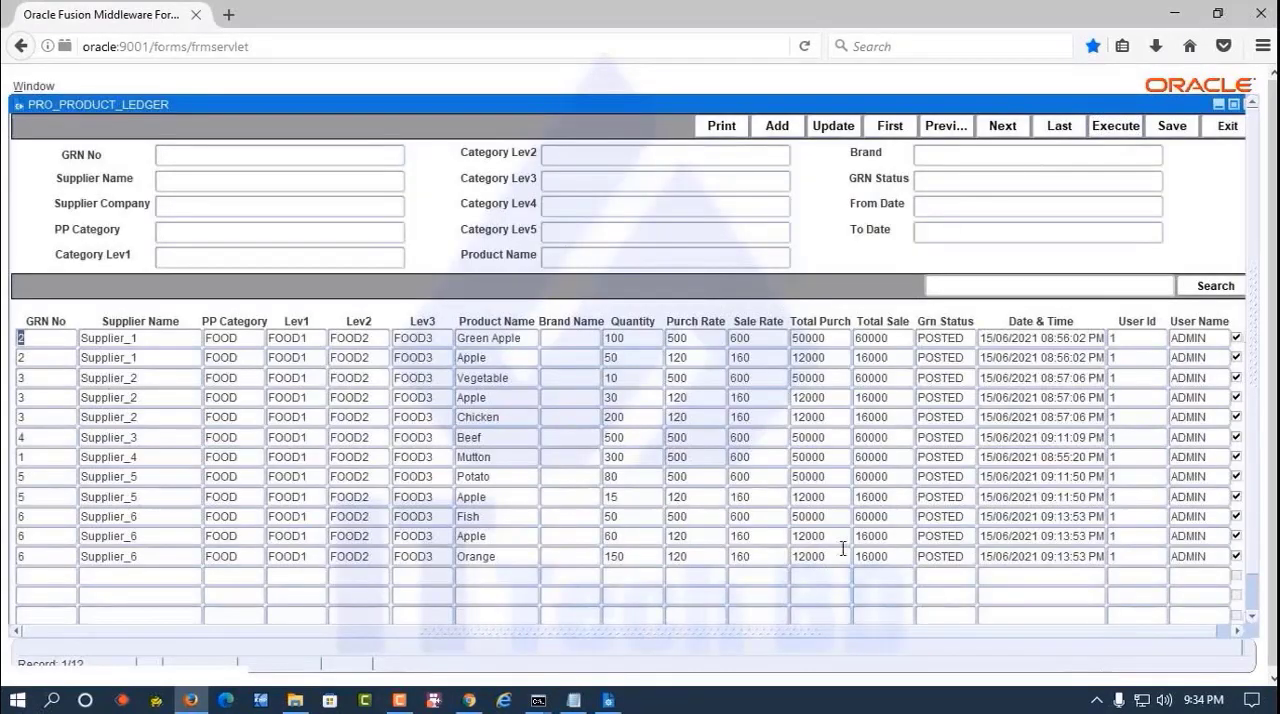
click(730, 131)
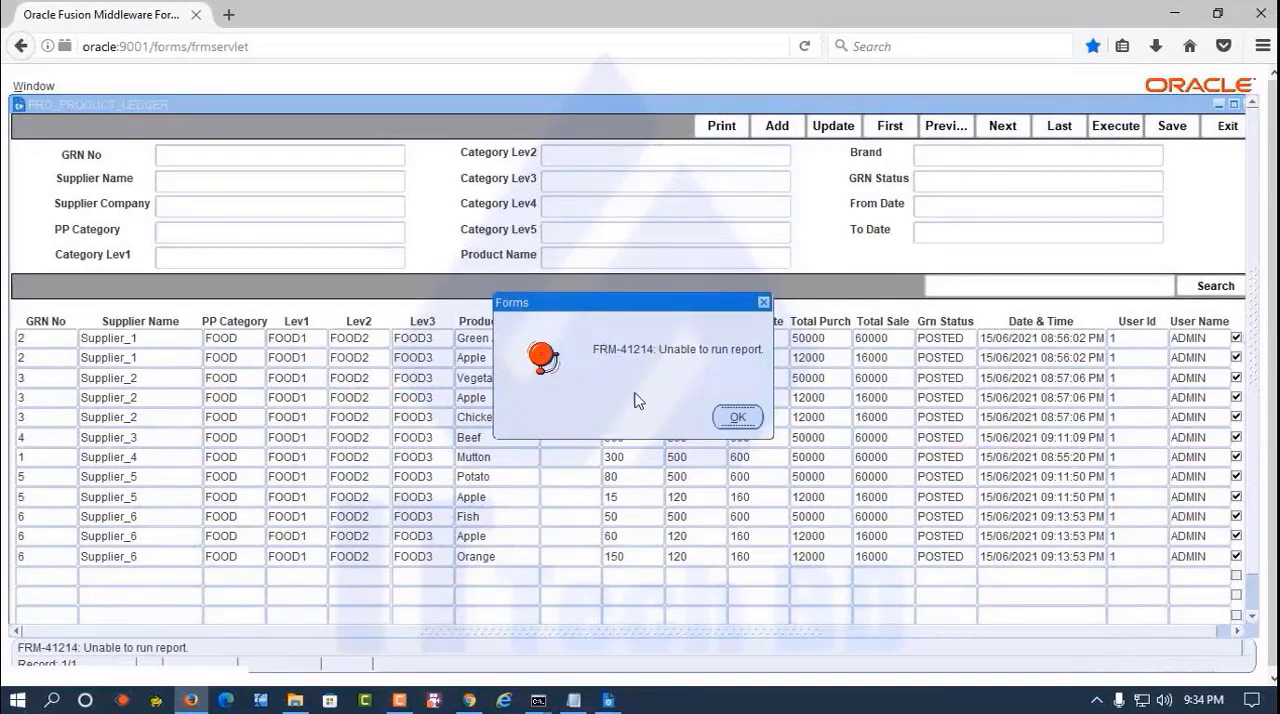
click(737, 418)
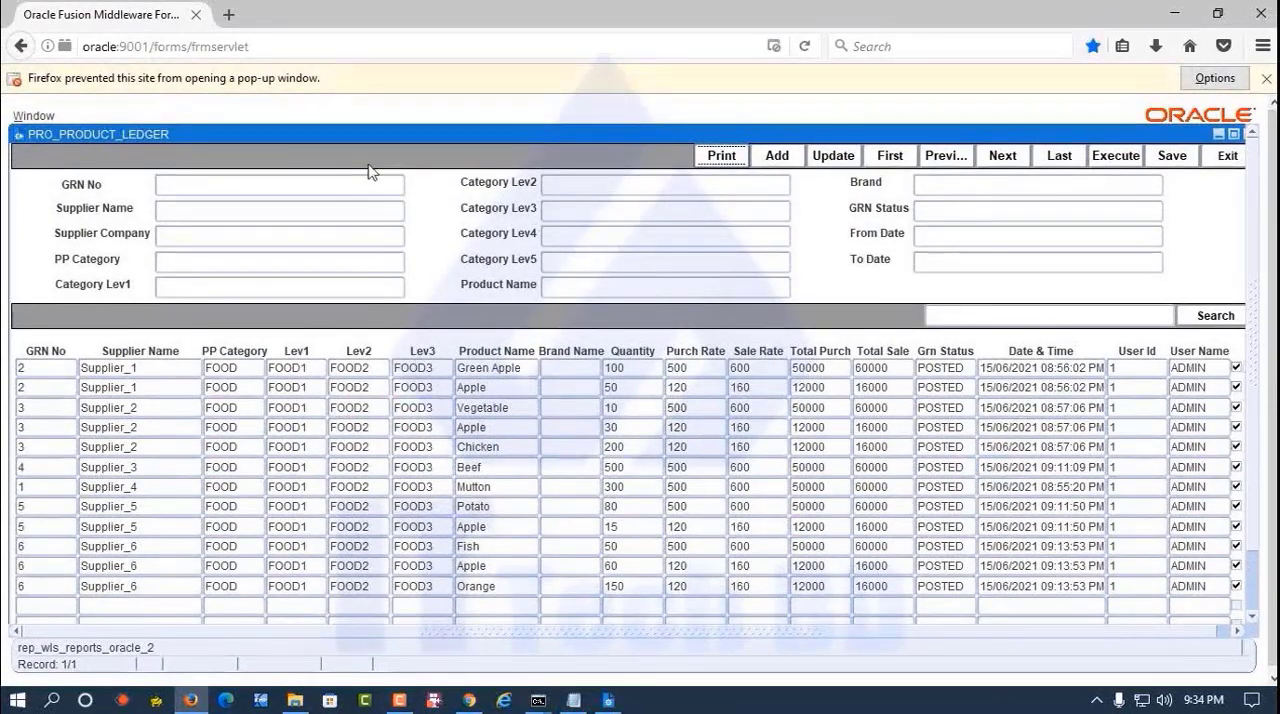
- Allow pop-ups for the oracle site in Firefox, close the report tab, and print the product ledger report again
click(1216, 79)
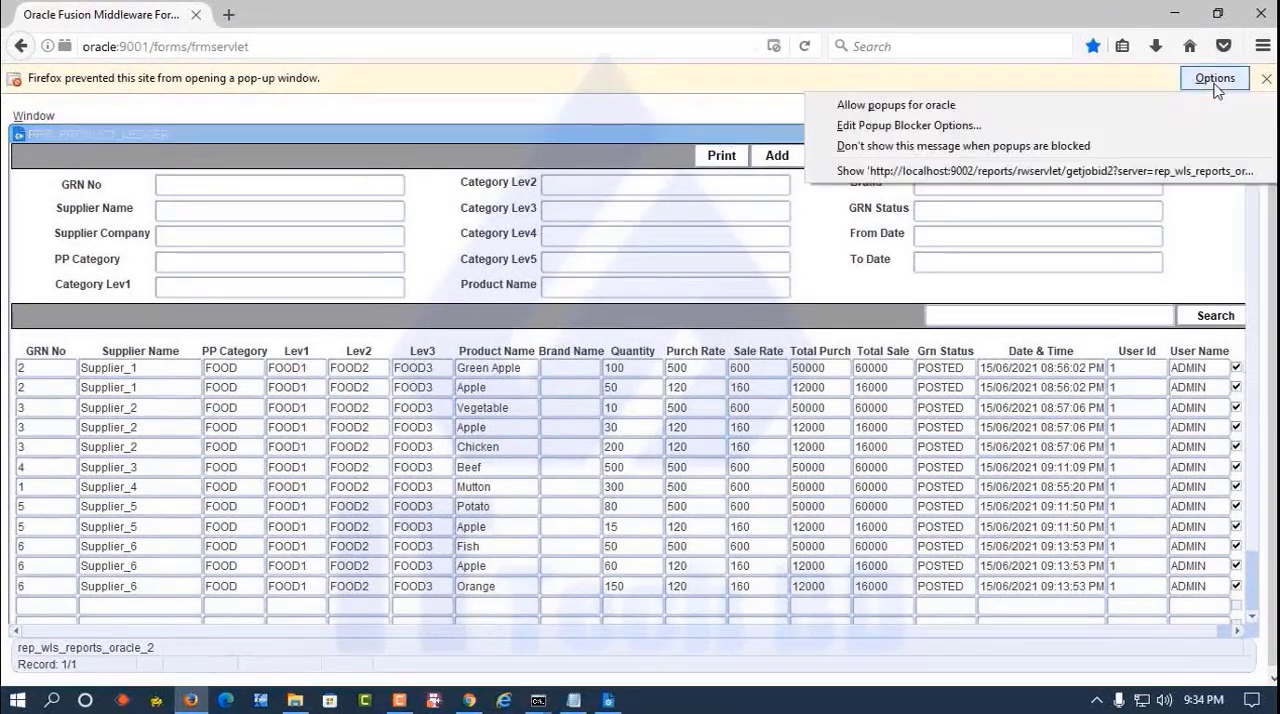
click(908, 106)
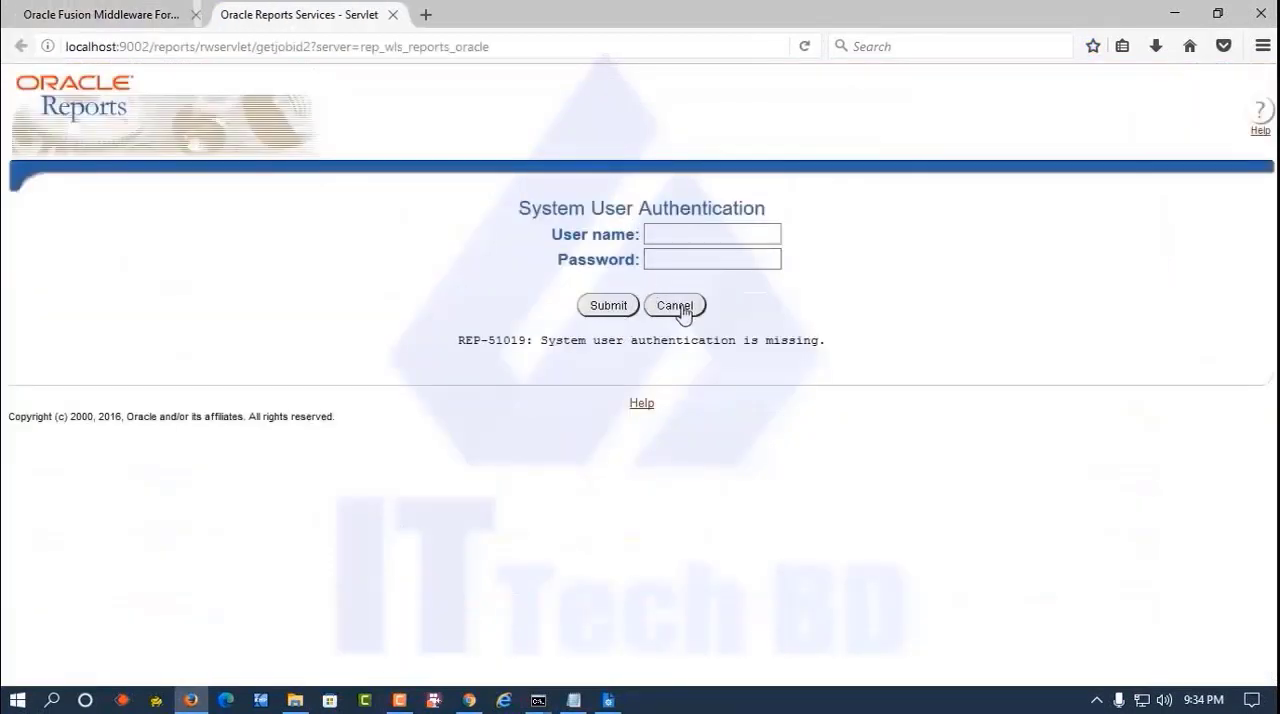
click(393, 15)
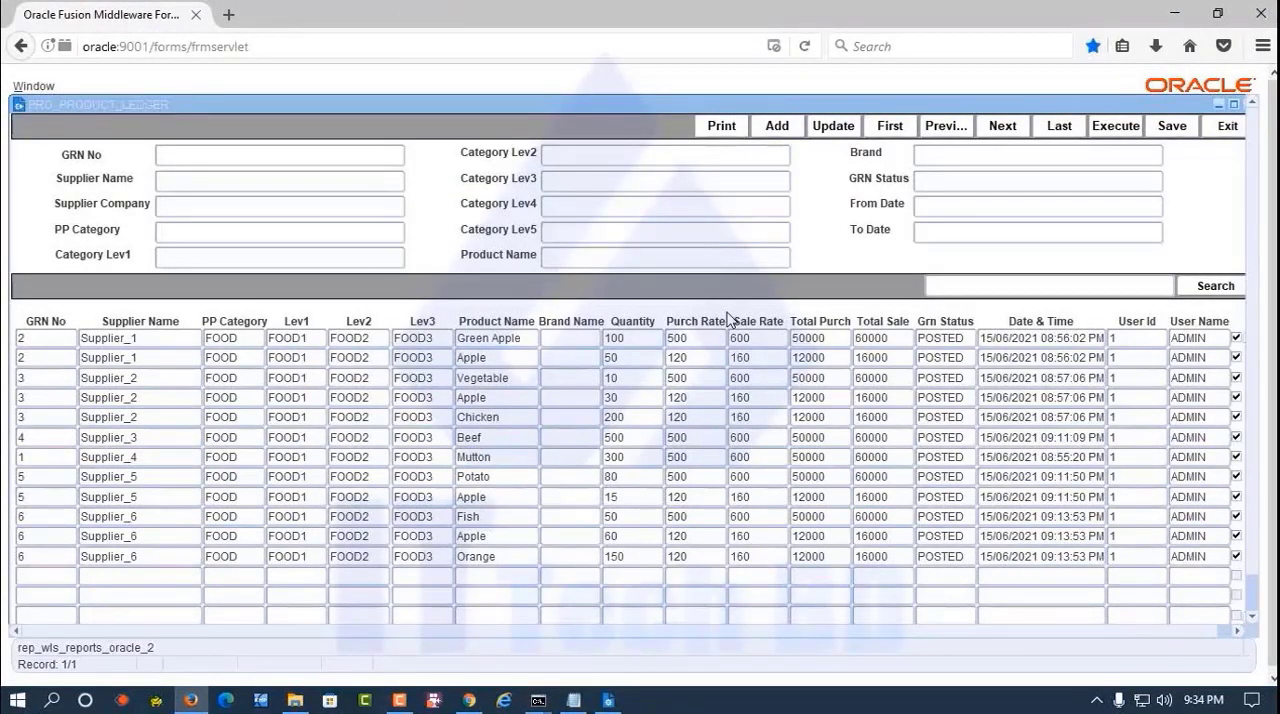
click(728, 128)
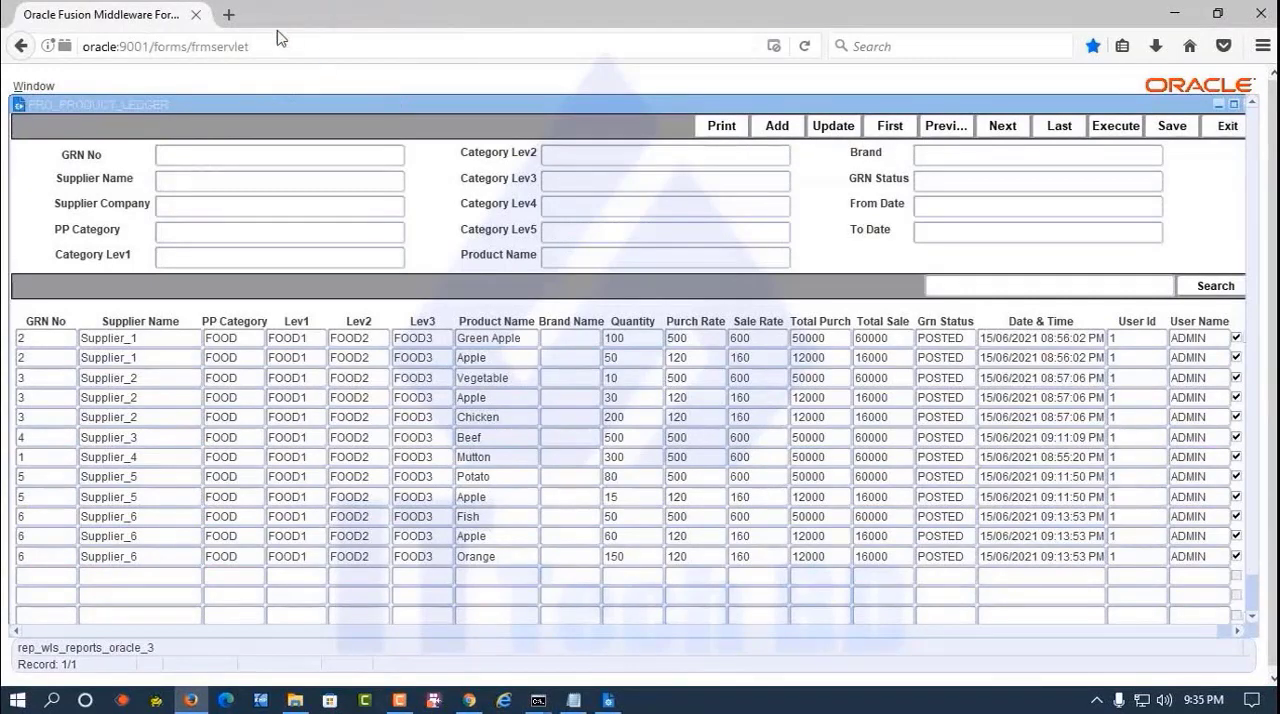
- Minimize Firefox and return to the Enterprise Manager tab in Chrome
click(1175, 13)
click(469, 700)
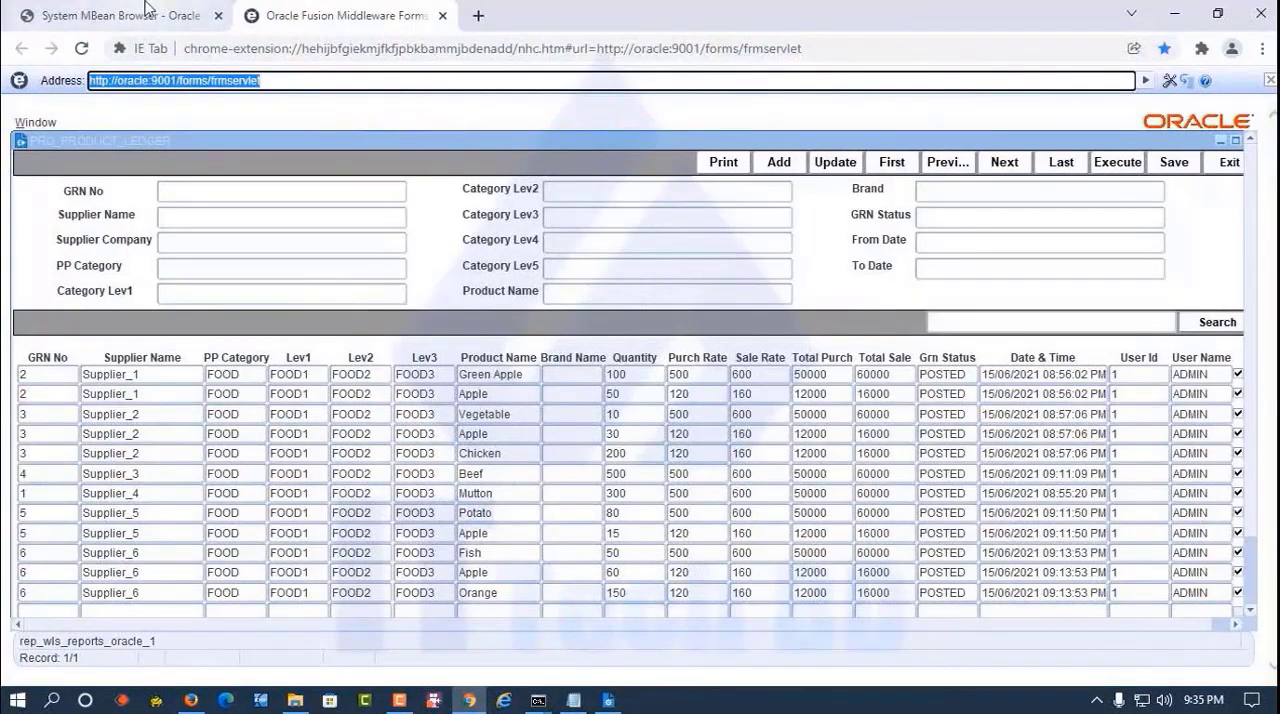
click(150, 15)
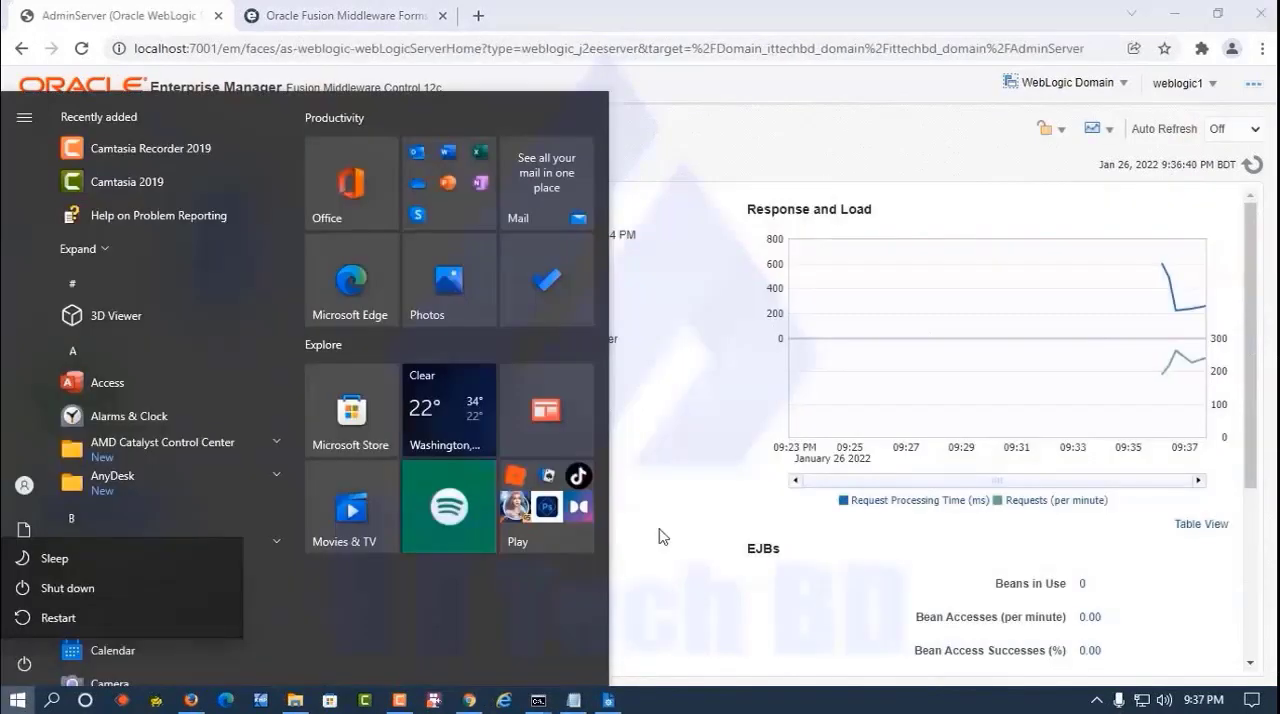
click(689, 297)
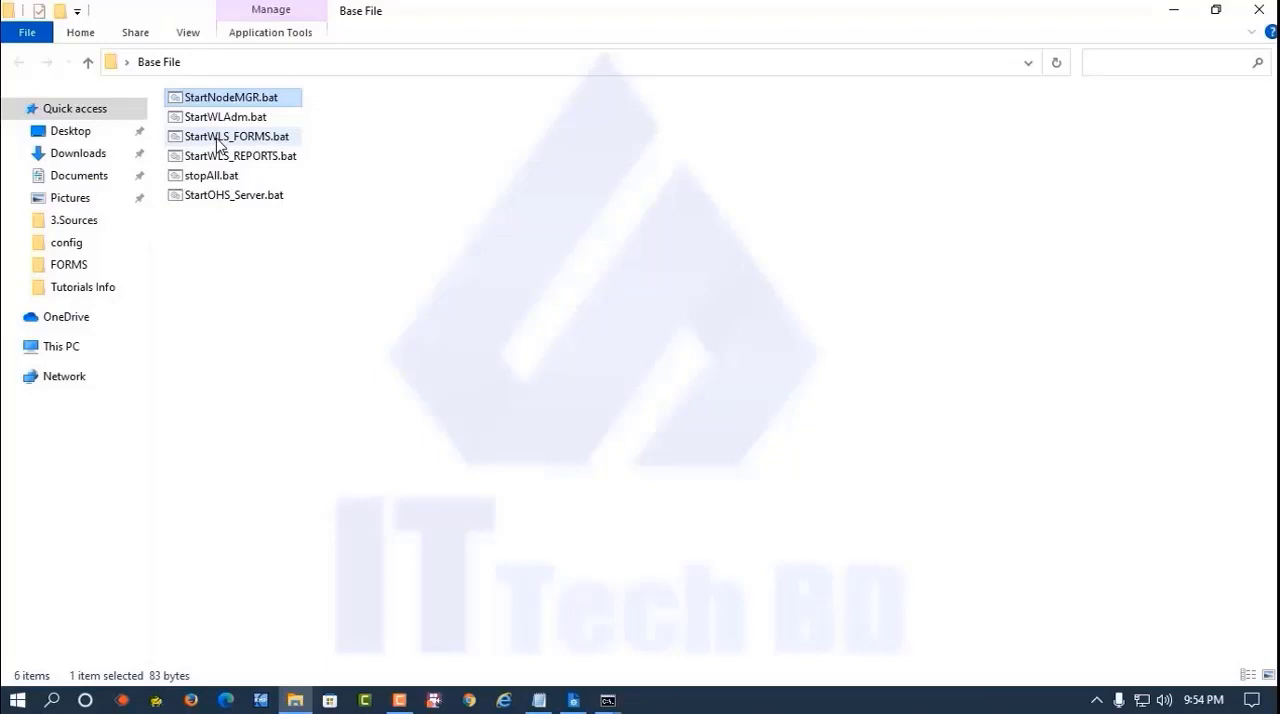
- Examine the startup batch files in the Base File folder, their administrator run option and the running command windows, and minimize the folder
click(219, 141)
click(254, 158)
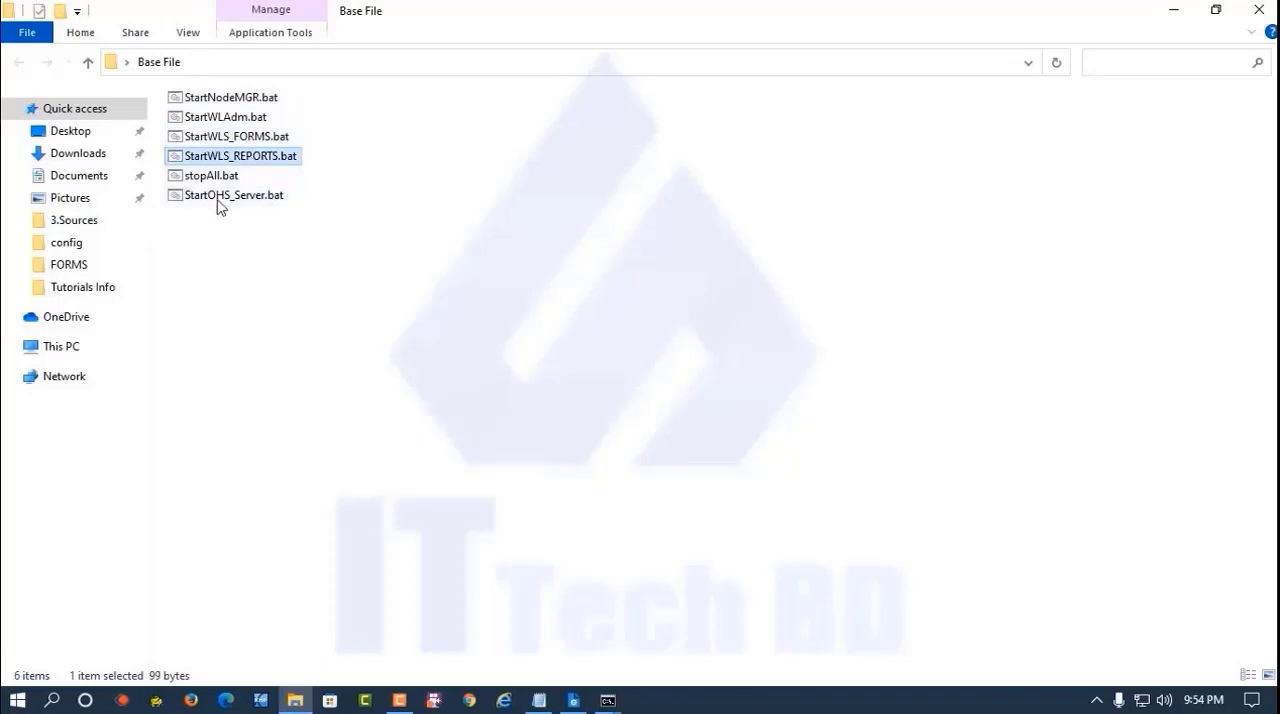
click(222, 198)
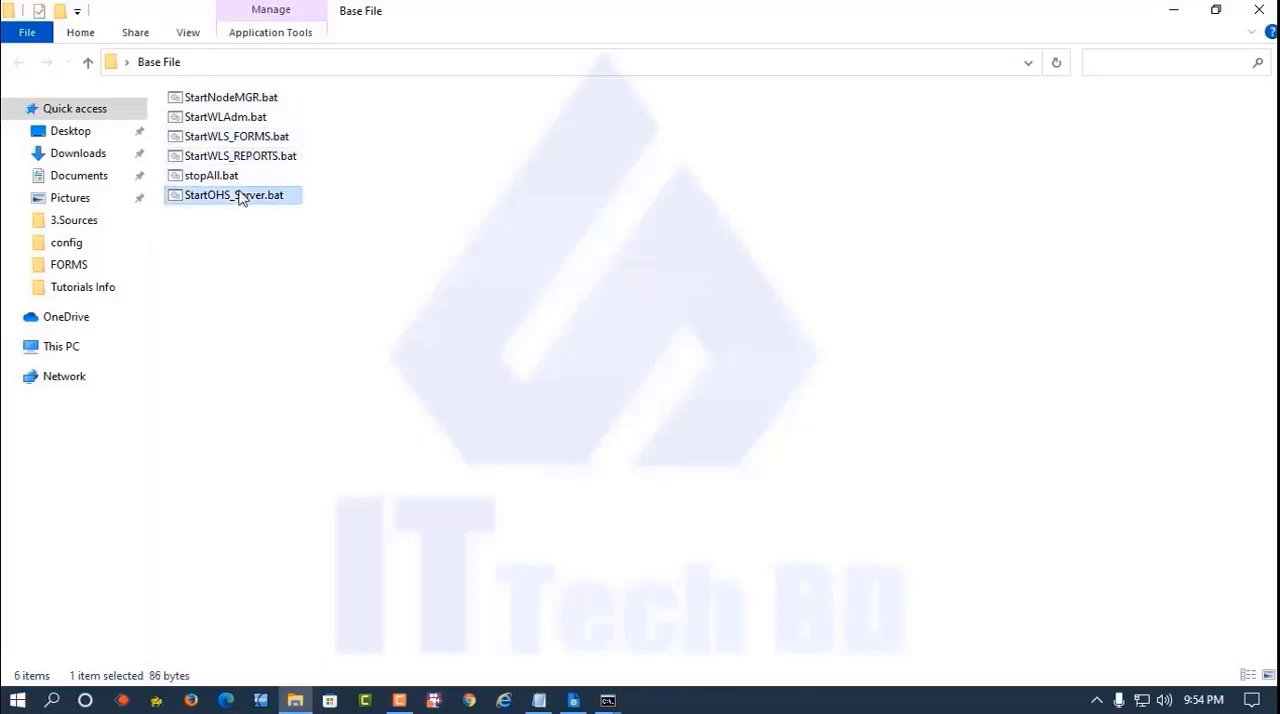
click(224, 102)
right_click(222, 97)
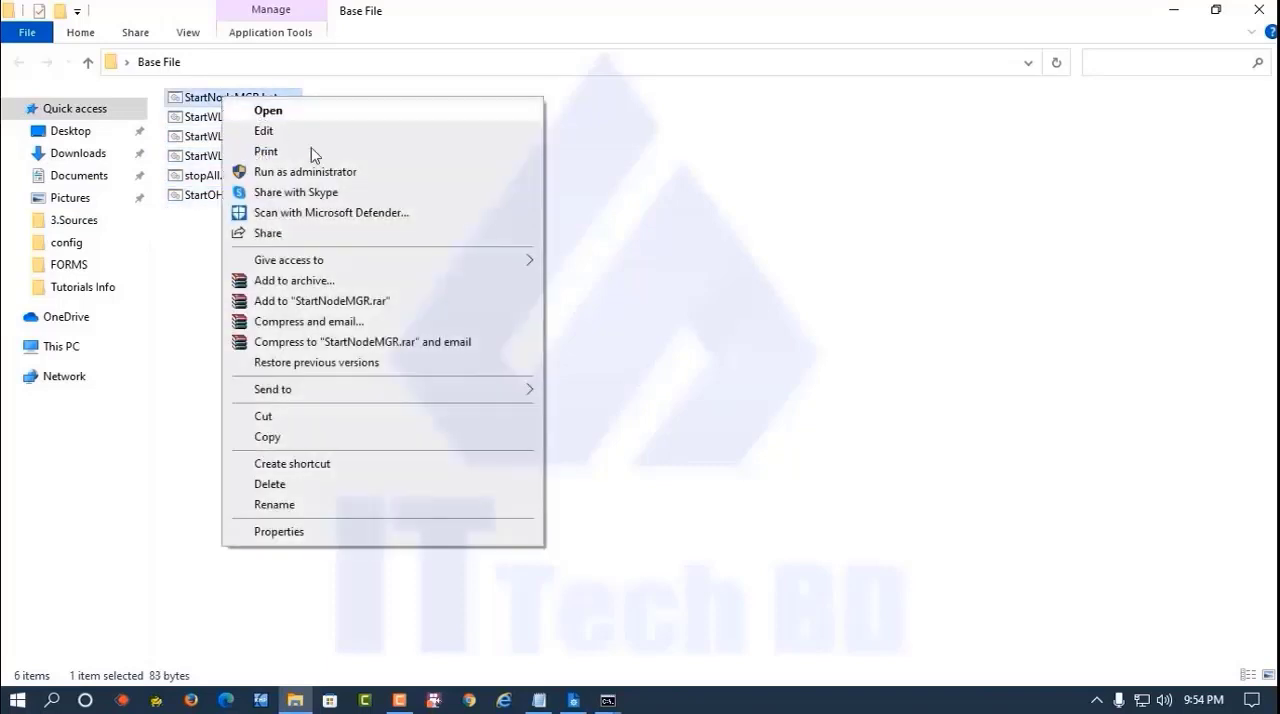
click(212, 118)
right_click(207, 118)
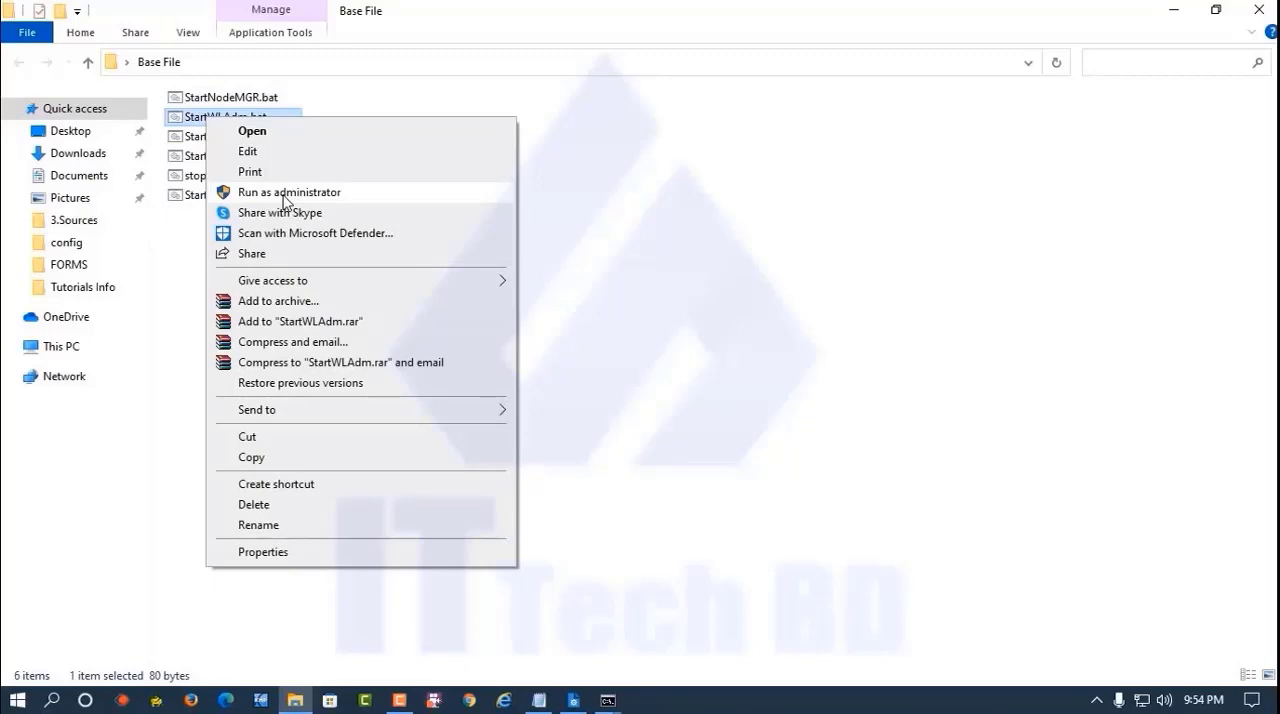
click(338, 192)
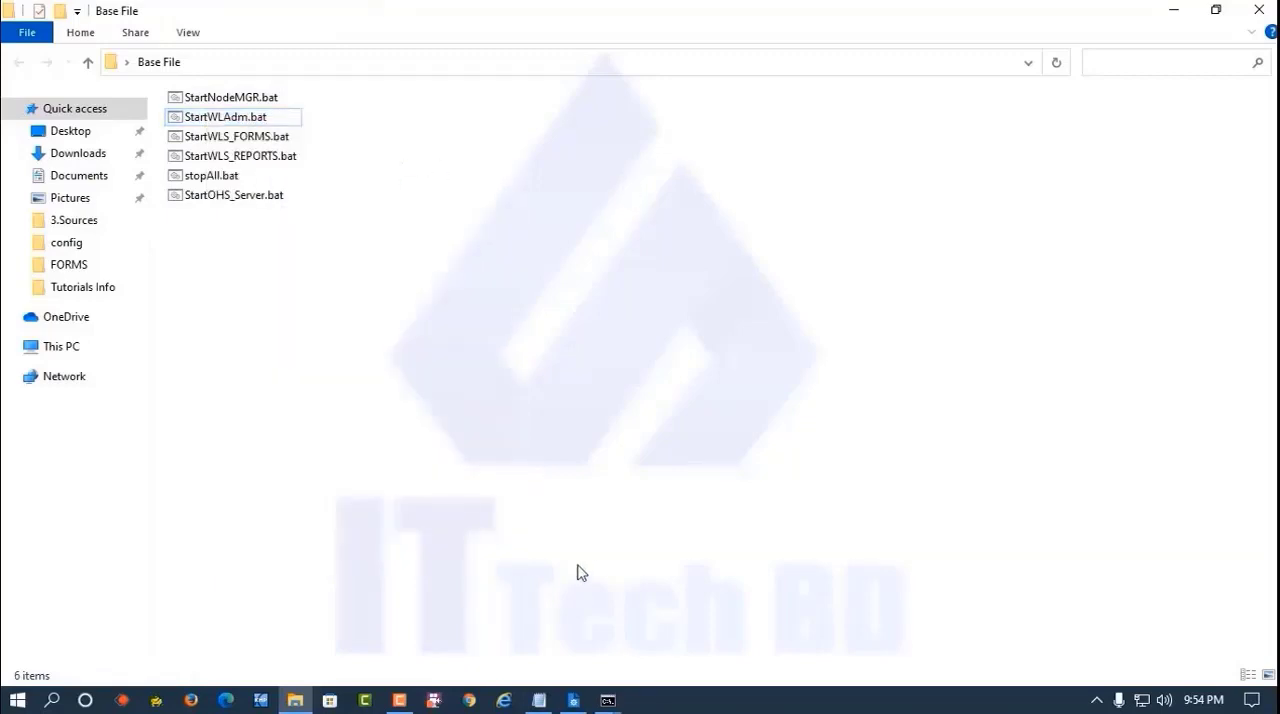
mouse_move(610, 700)
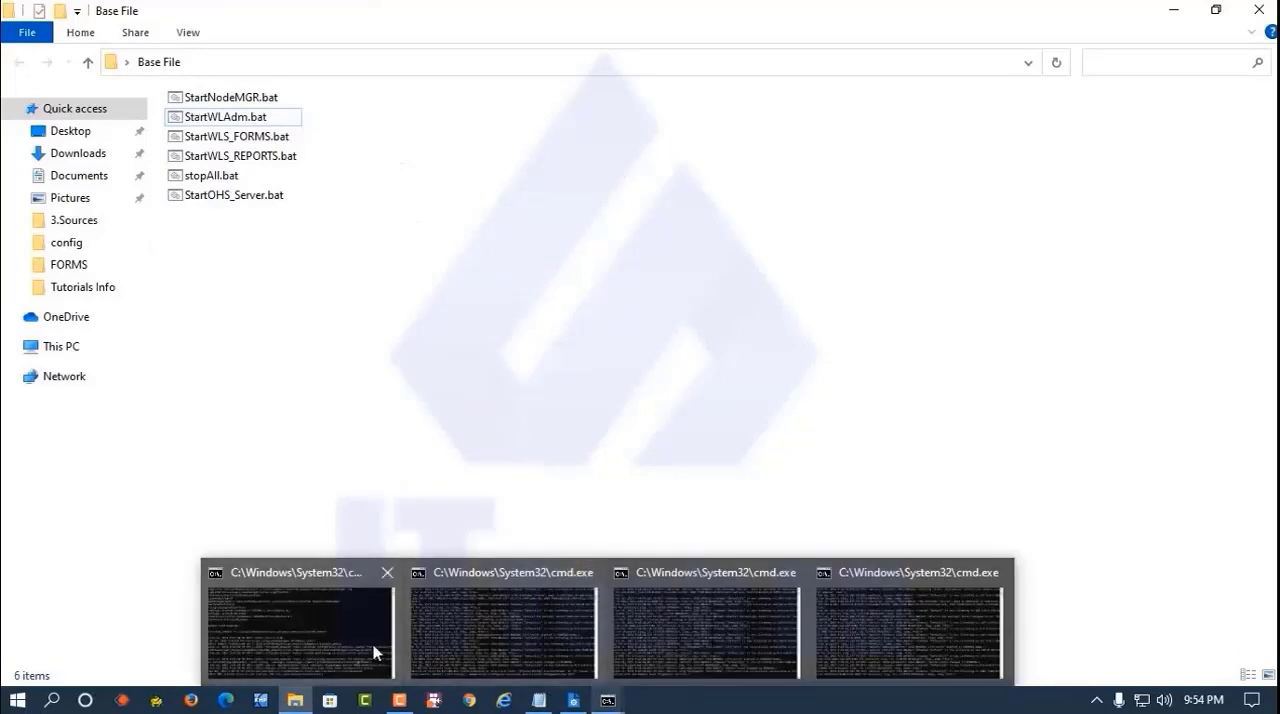
mouse_move(363, 647)
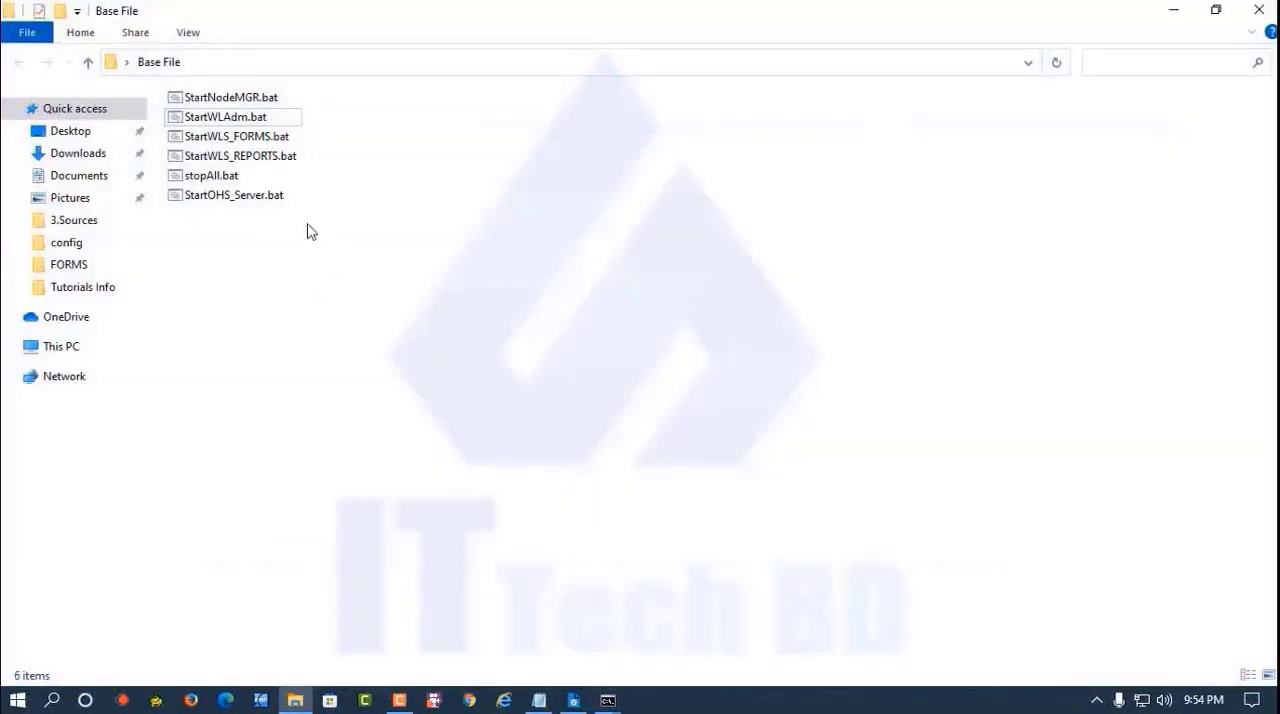
click(1172, 10)
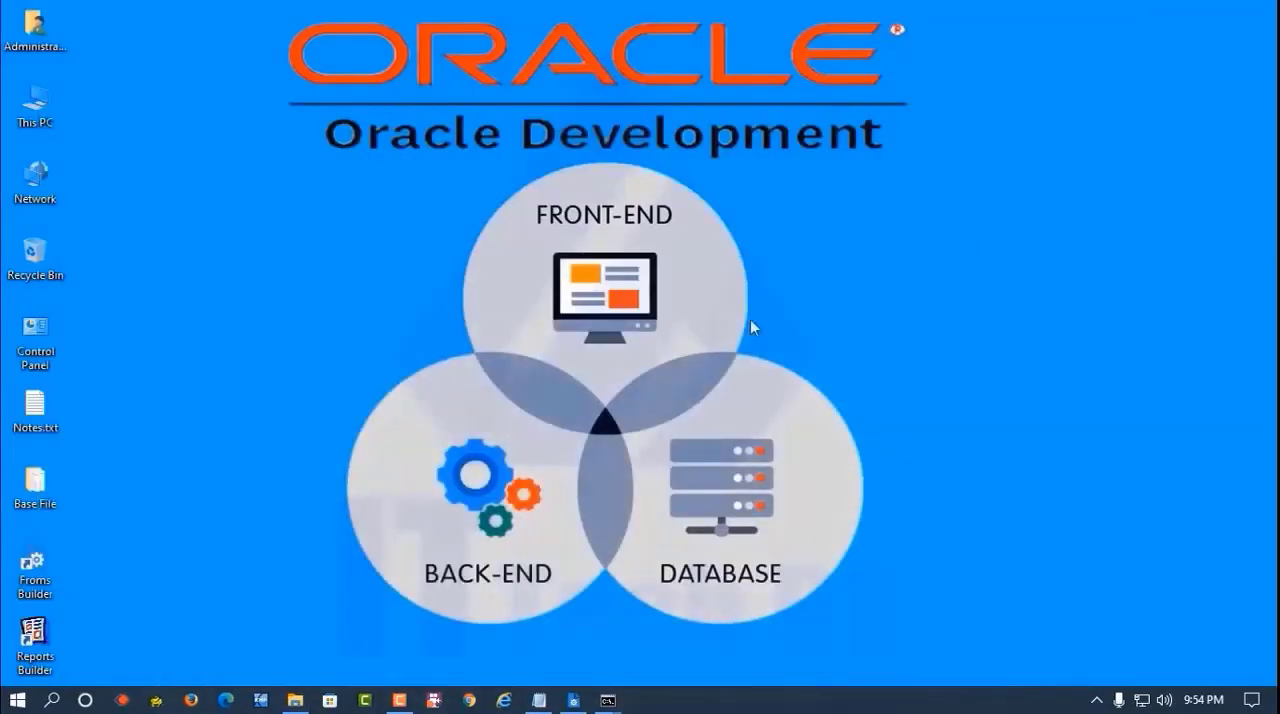
click(577, 702)
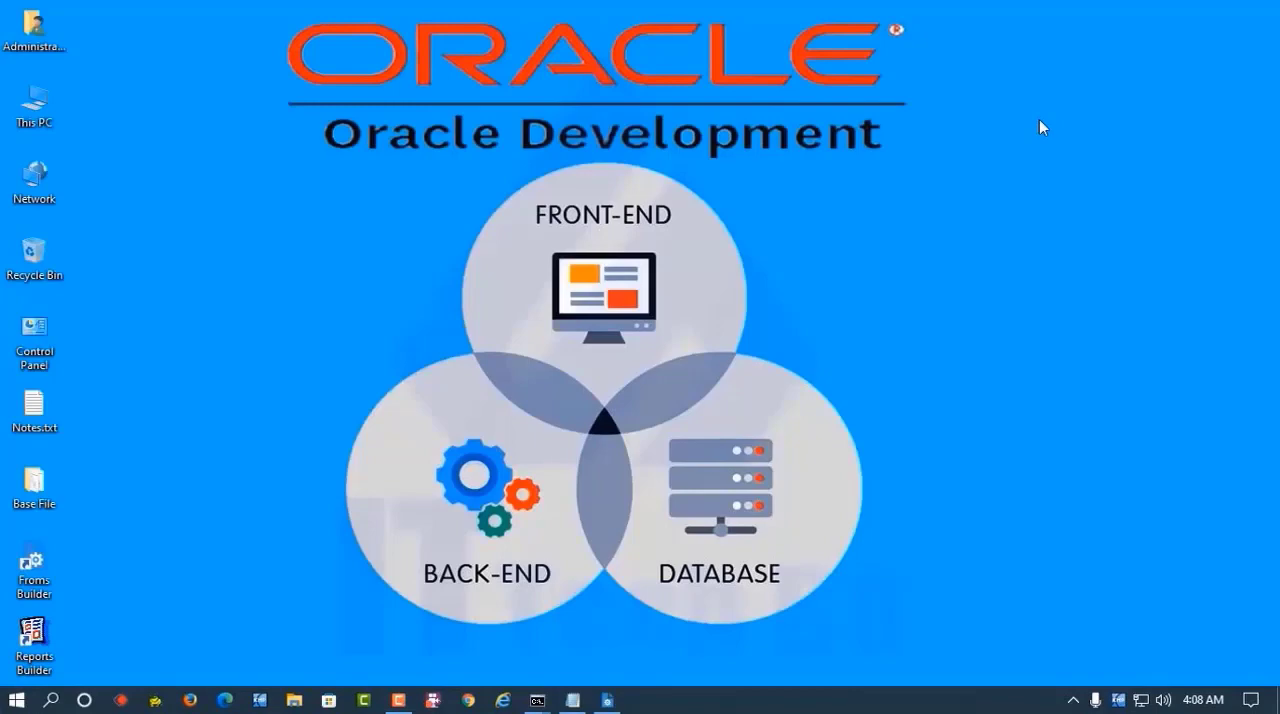
click(572, 700)
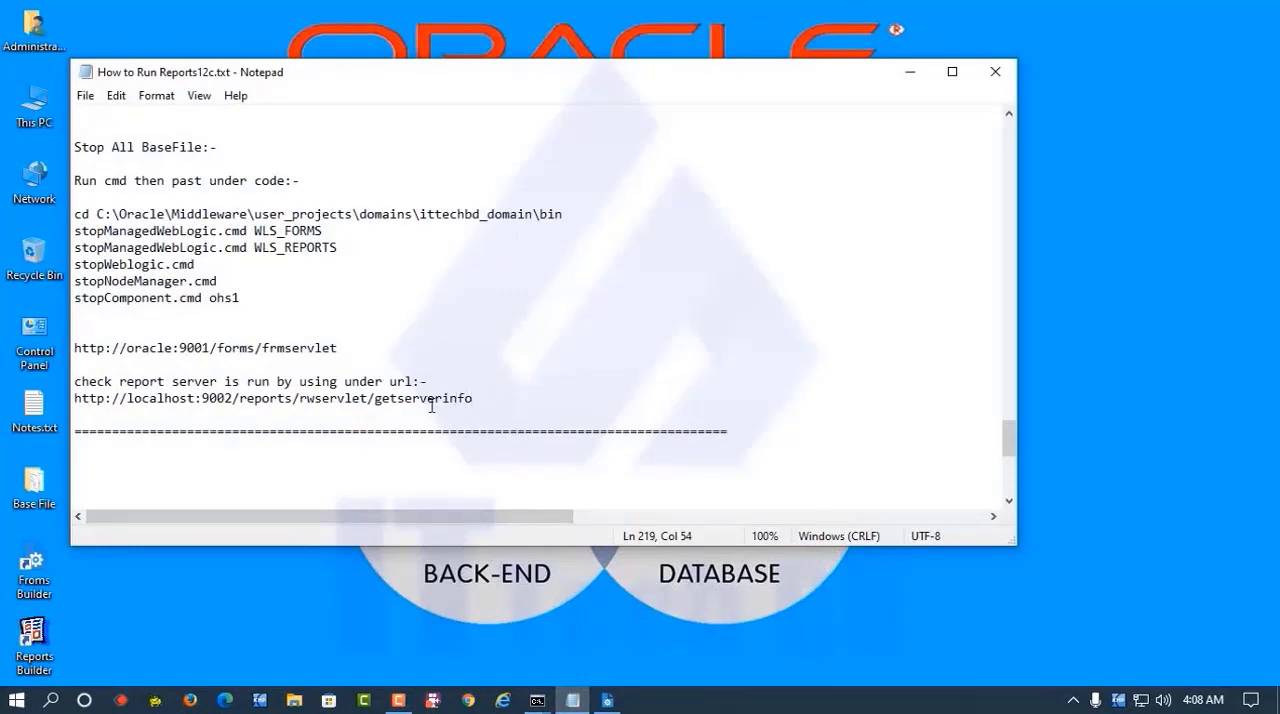
drag(491, 406, 74, 401)
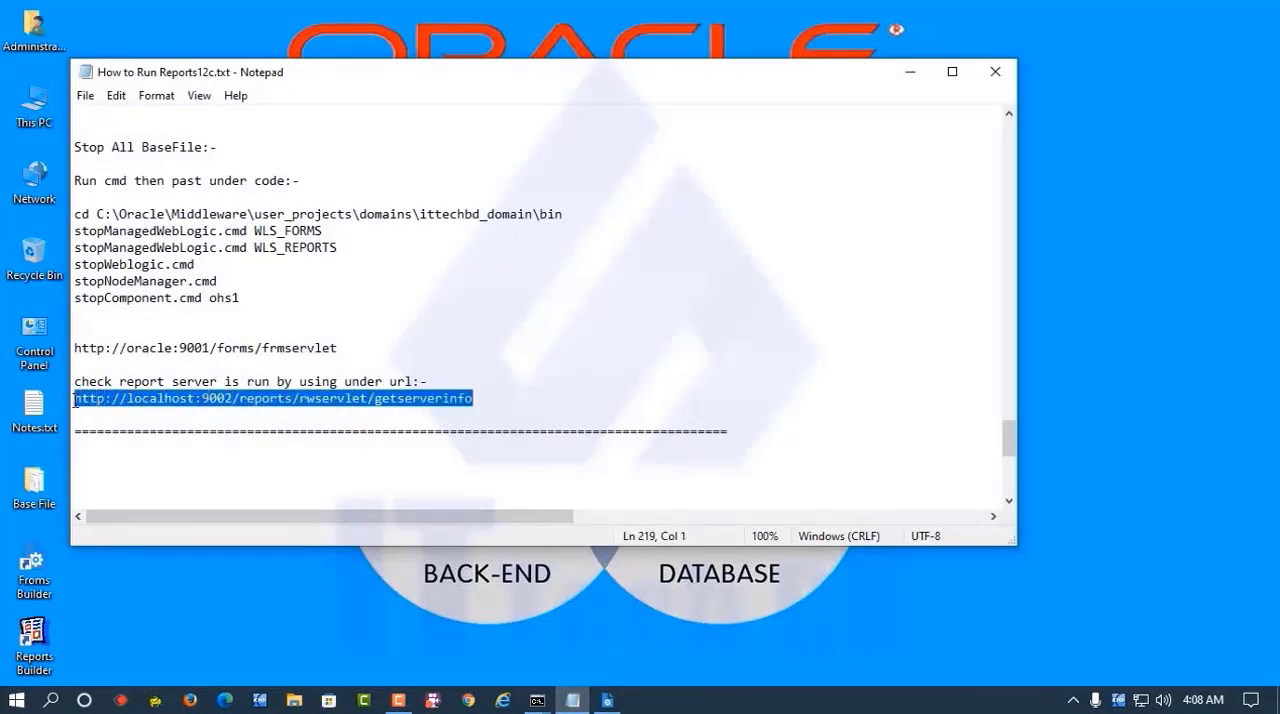
right_click(128, 401)
click(172, 459)
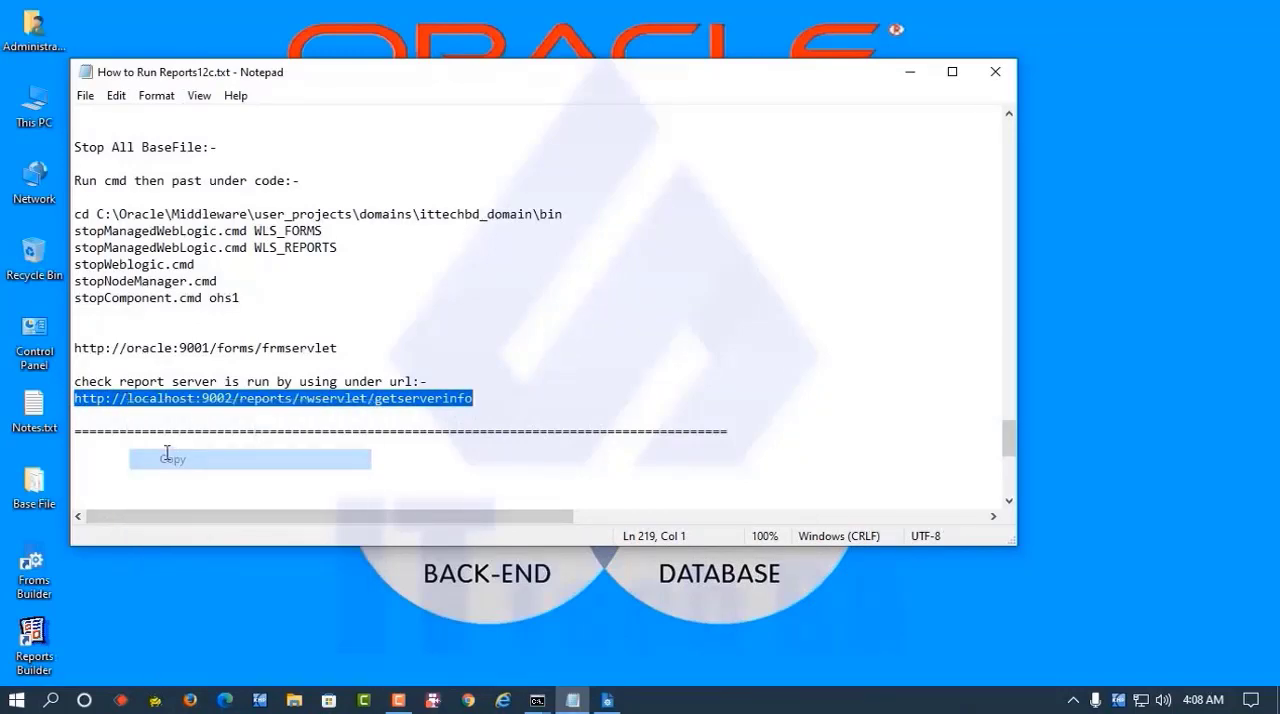
click(909, 73)
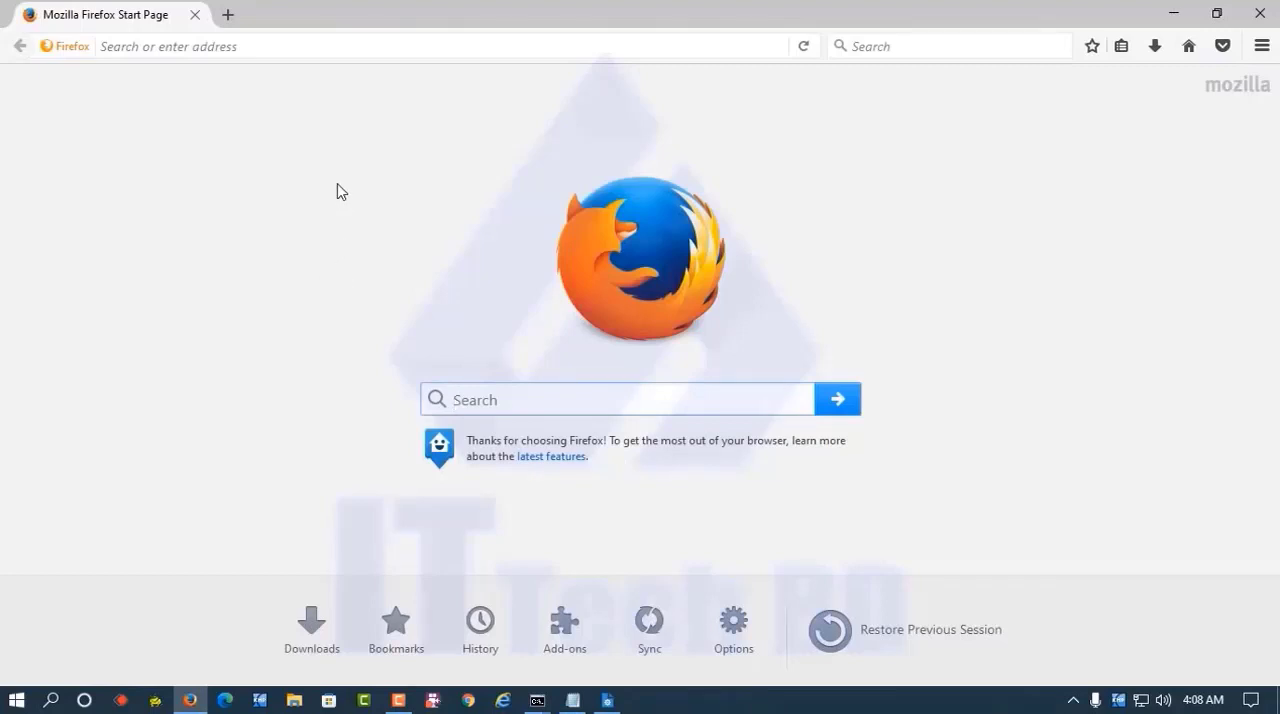
- Load the copied getserverinfo address in Firefox and look over the report server's information page
click(251, 45)
right_click(253, 46)
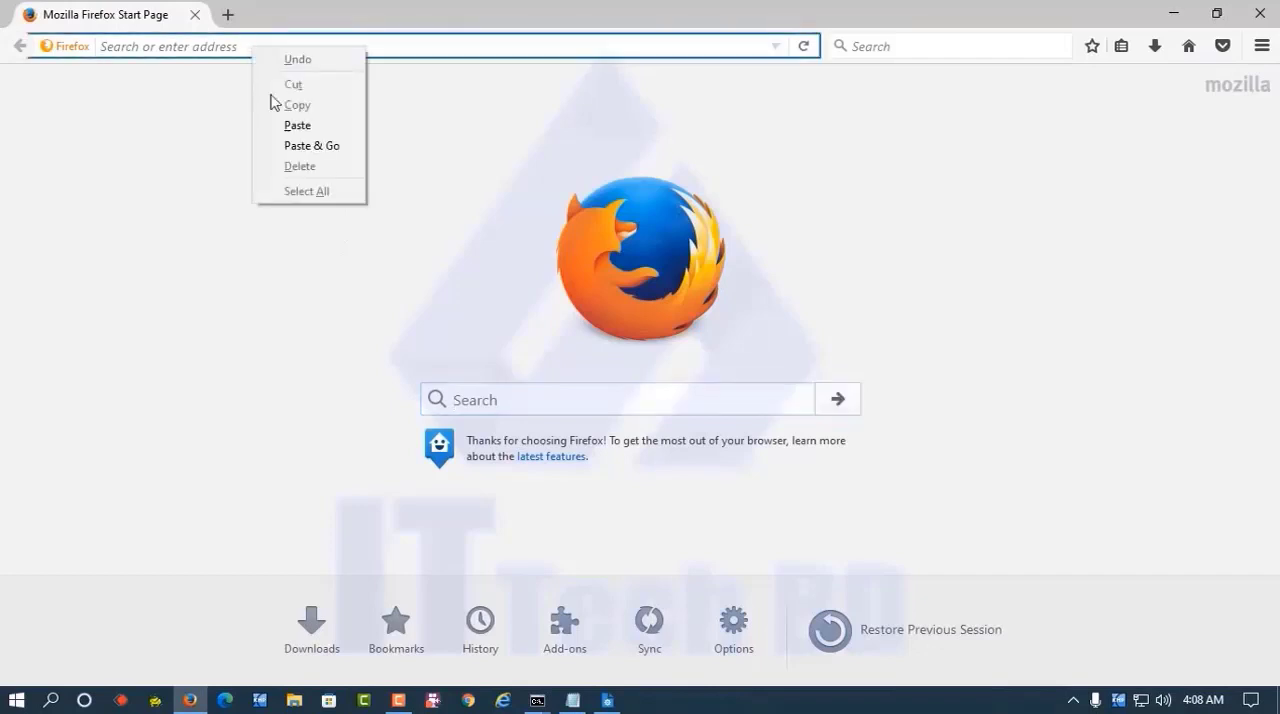
click(296, 126)
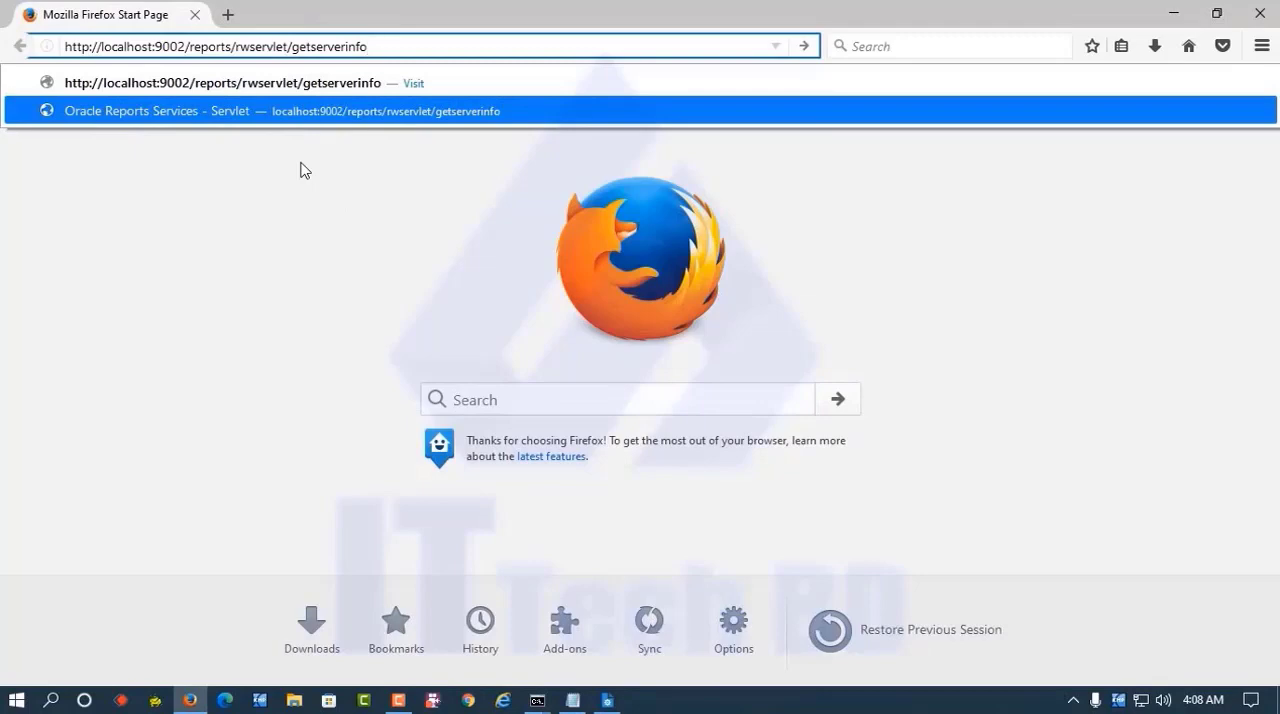
key(Return)
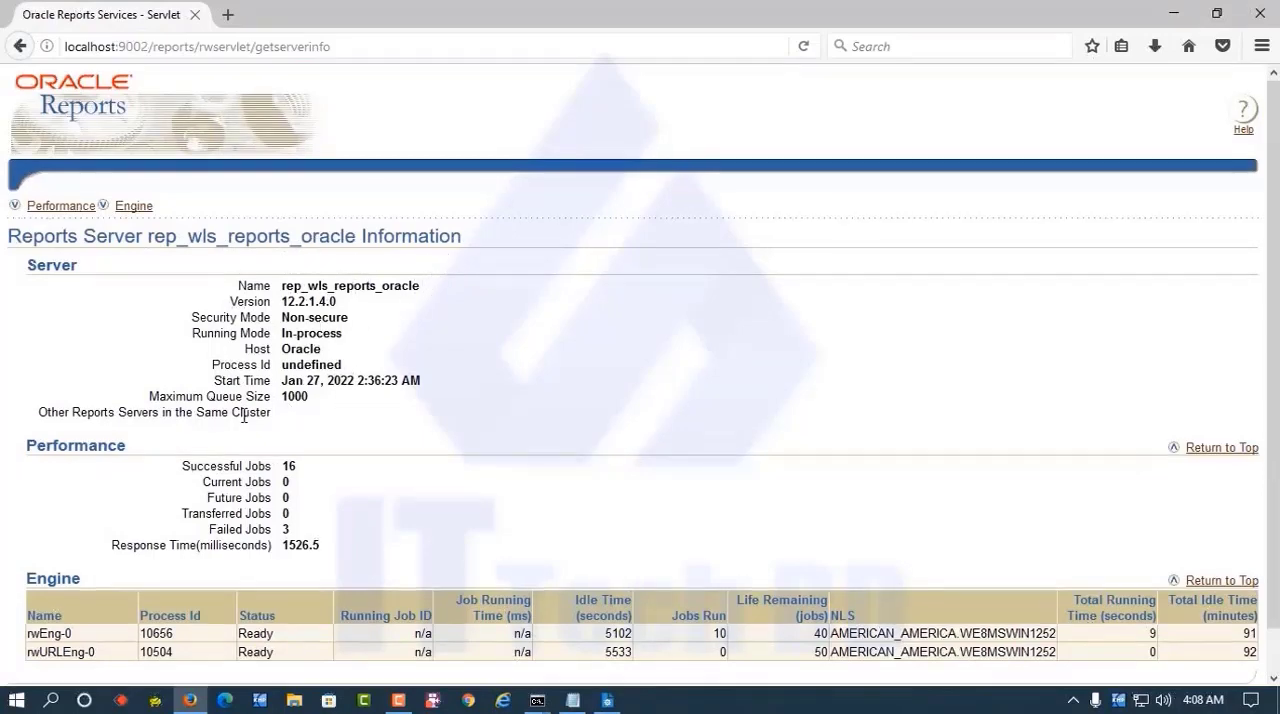
scroll(243, 416, down, 1)
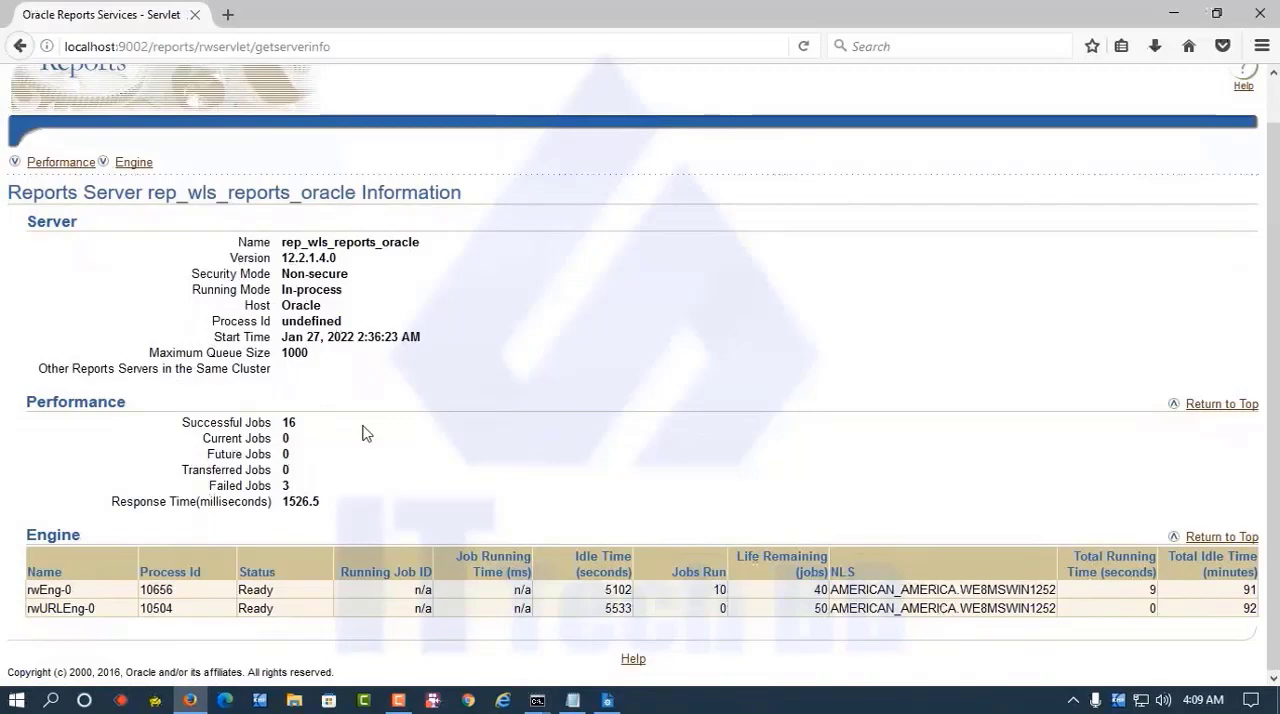
mouse_move(572, 700)
click(566, 645)
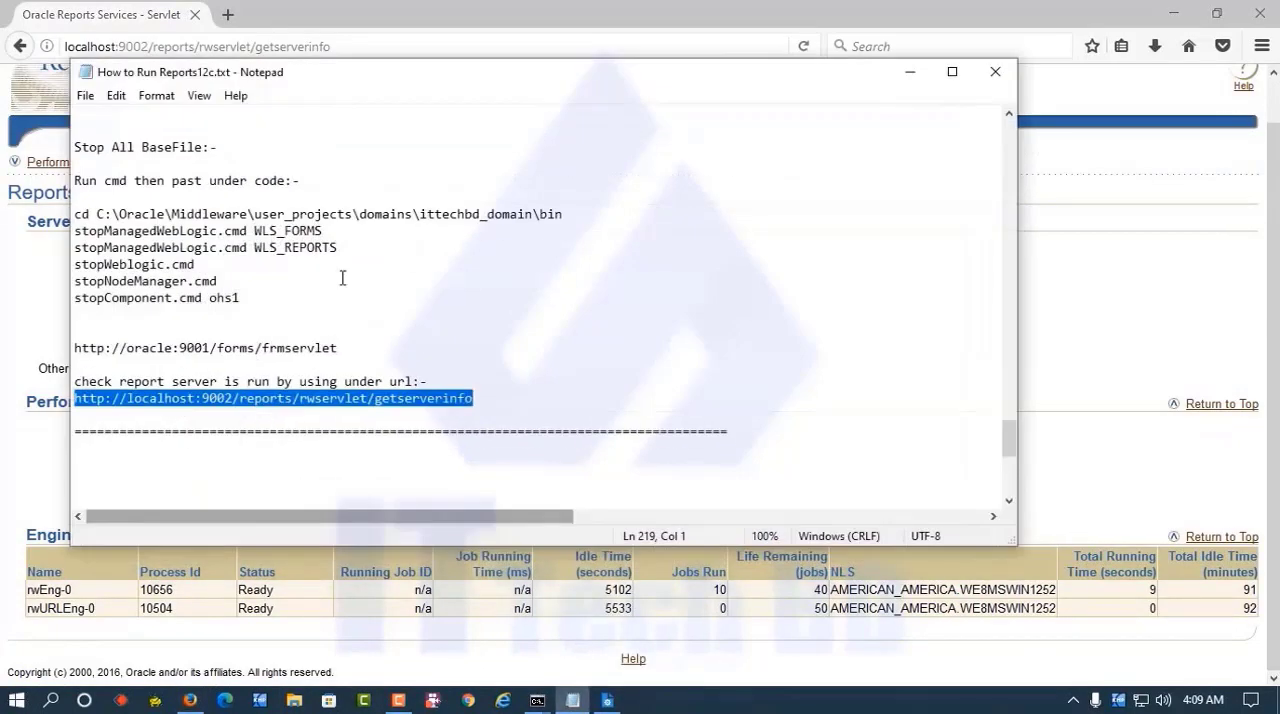
click(337, 348)
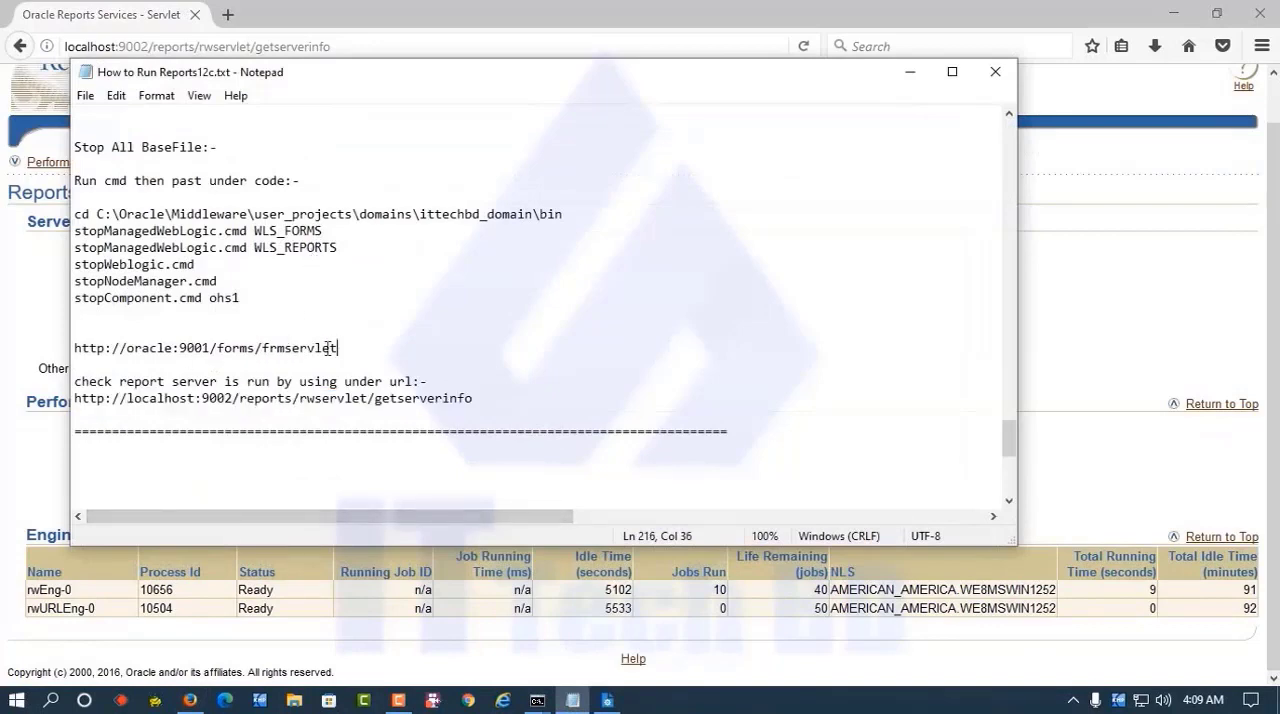
drag(330, 347, 76, 341)
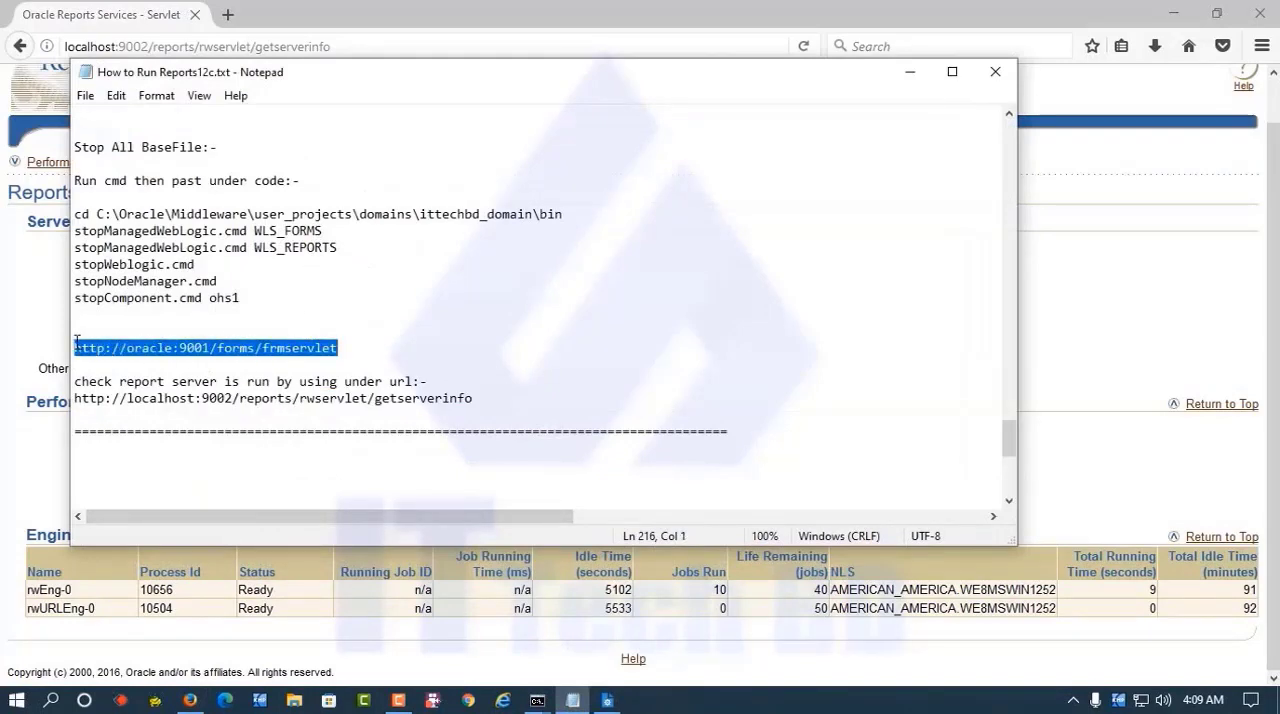
right_click(174, 344)
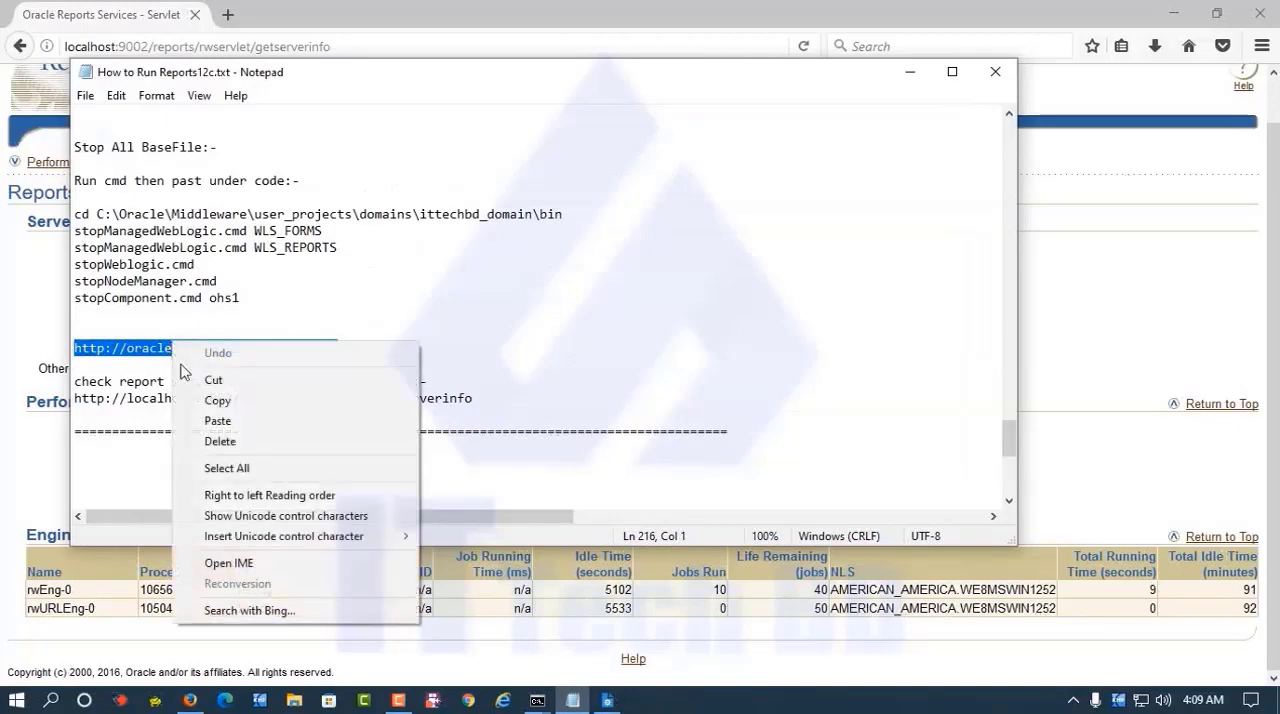
click(218, 400)
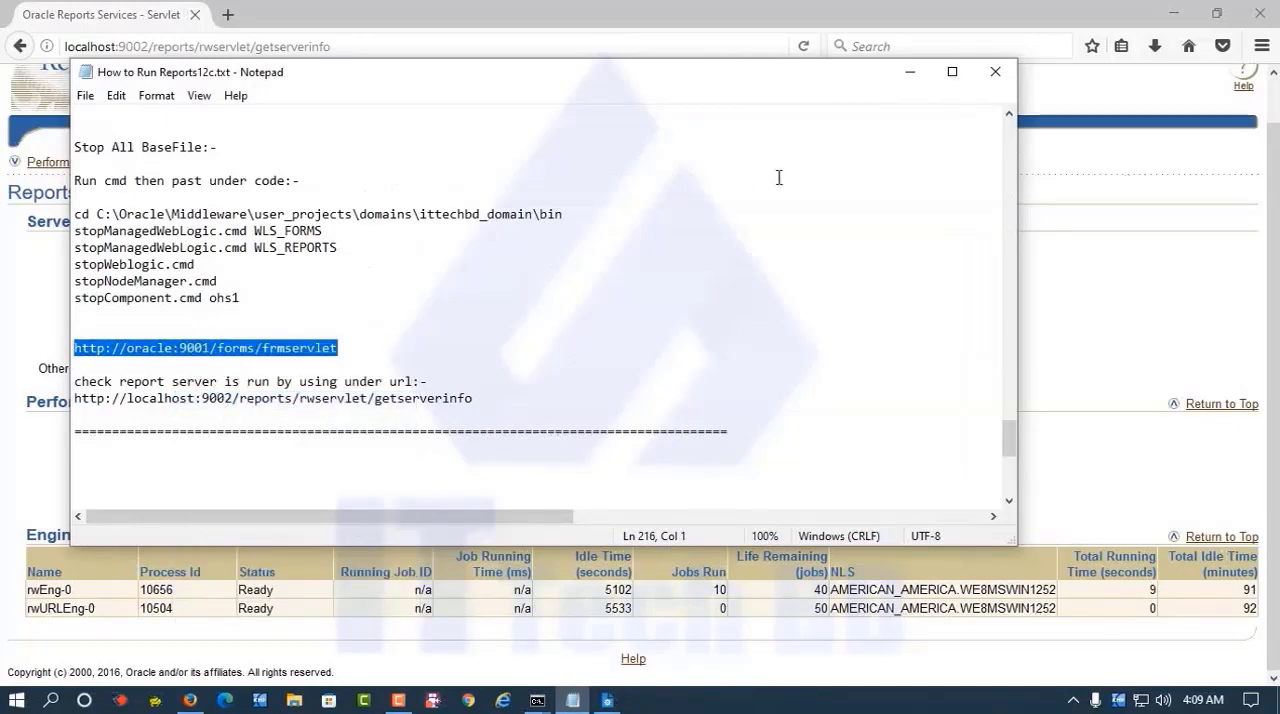
click(910, 72)
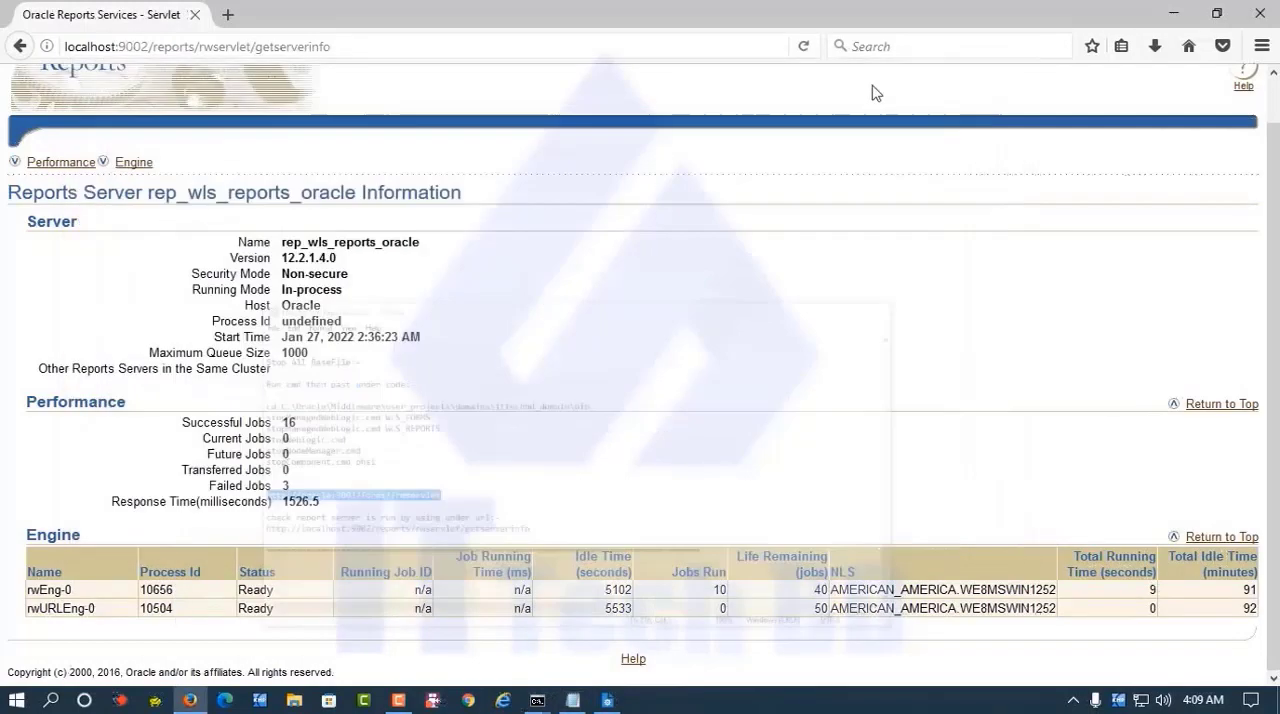
- Load the copied forms servlet address in a new Firefox tab
click(230, 14)
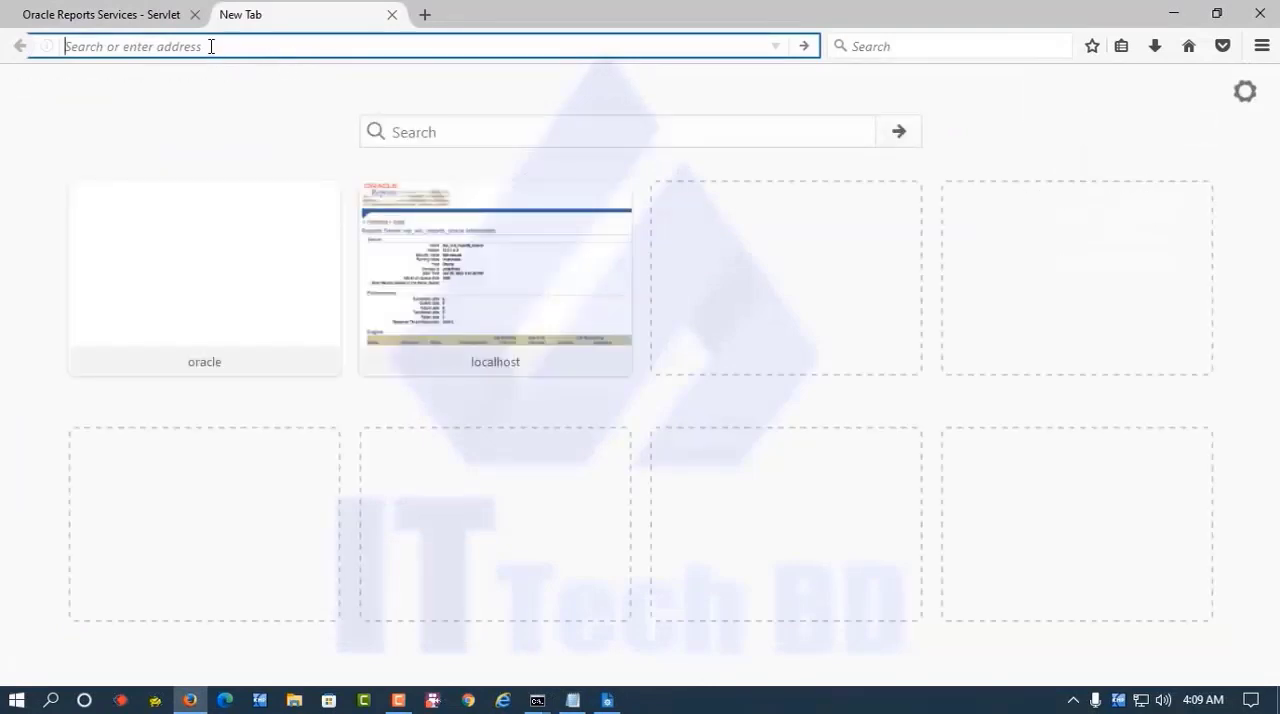
right_click(211, 46)
click(257, 127)
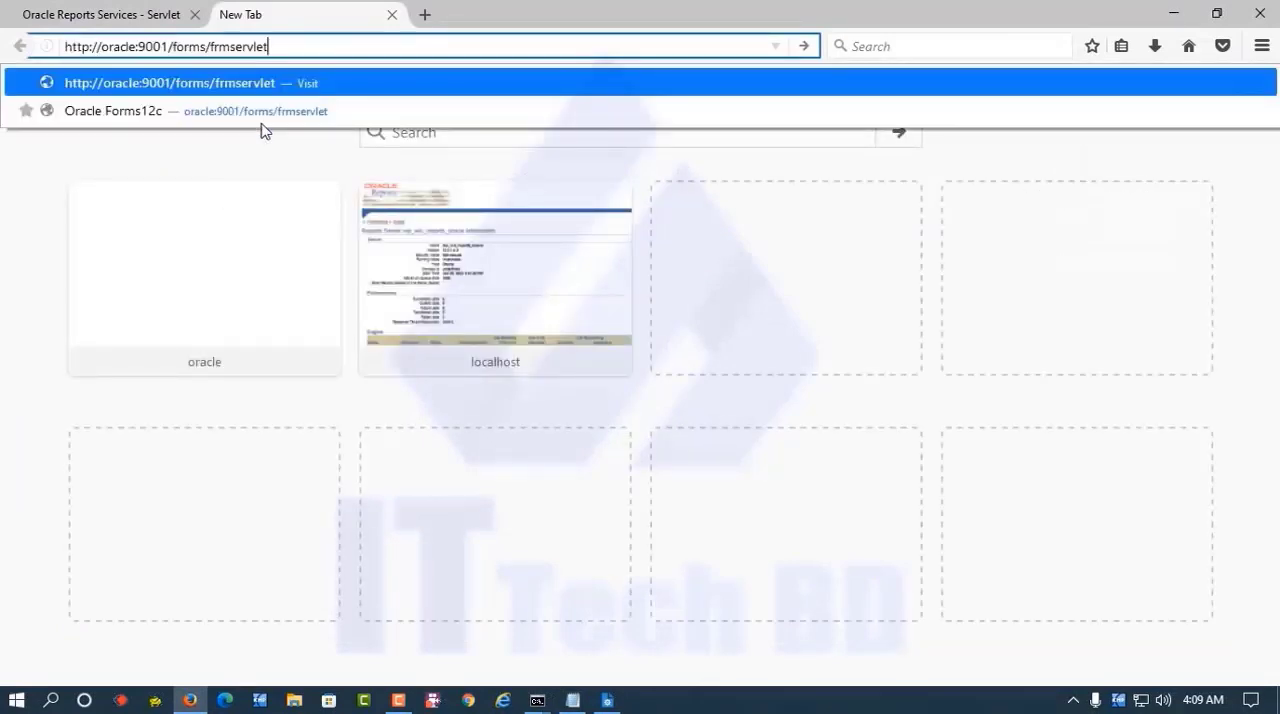
key(Return)
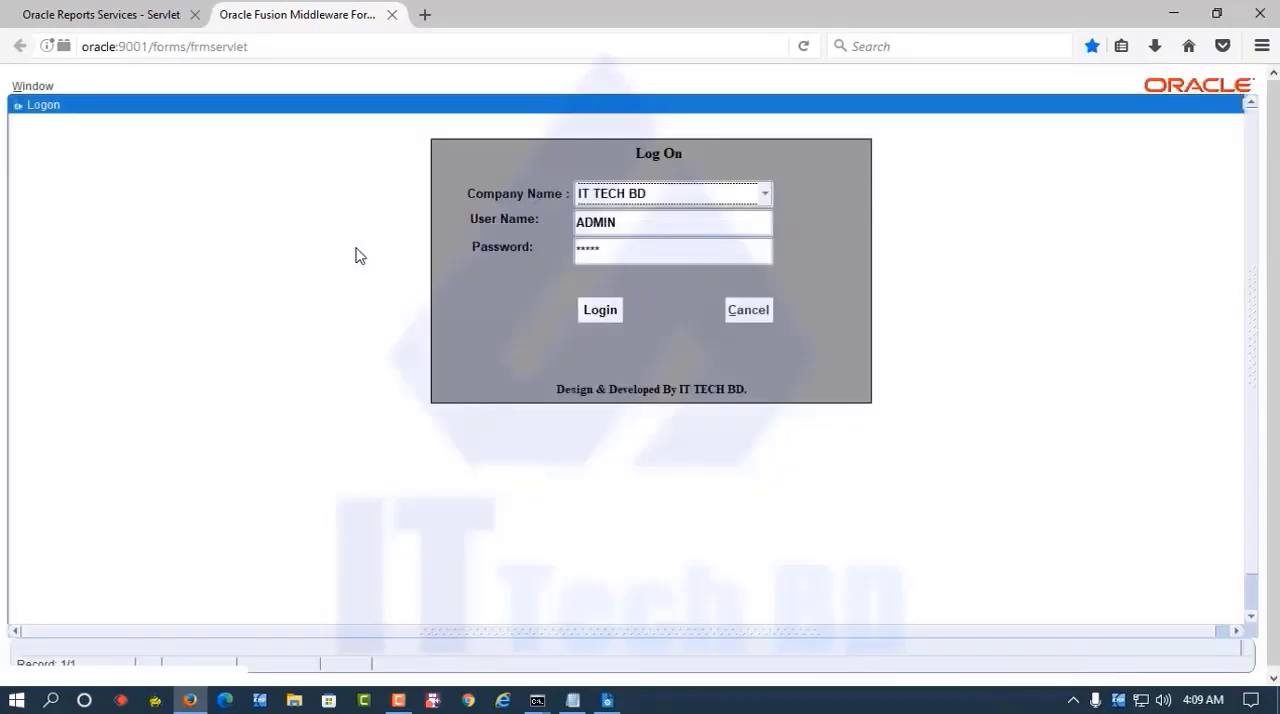
- Log in to the form with the prefilled credentials, query all product ledger records, print the report, and minimize Firefox
click(600, 310)
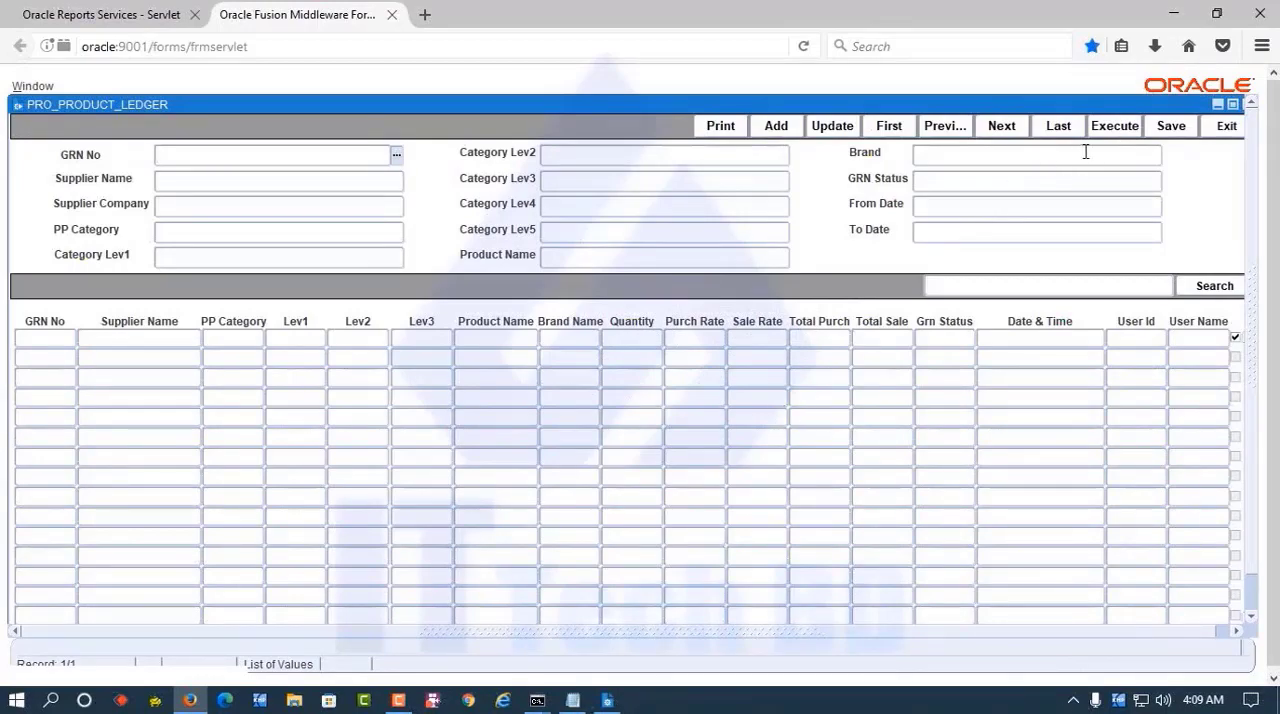
click(1115, 127)
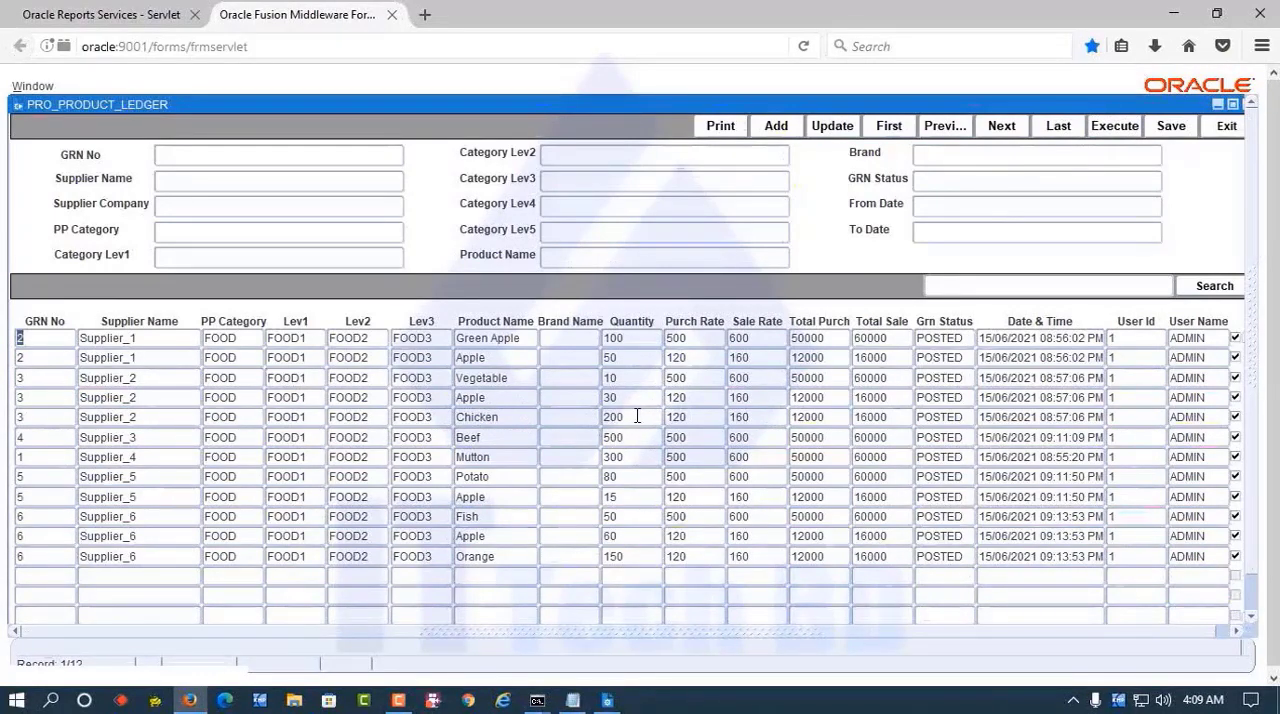
click(718, 131)
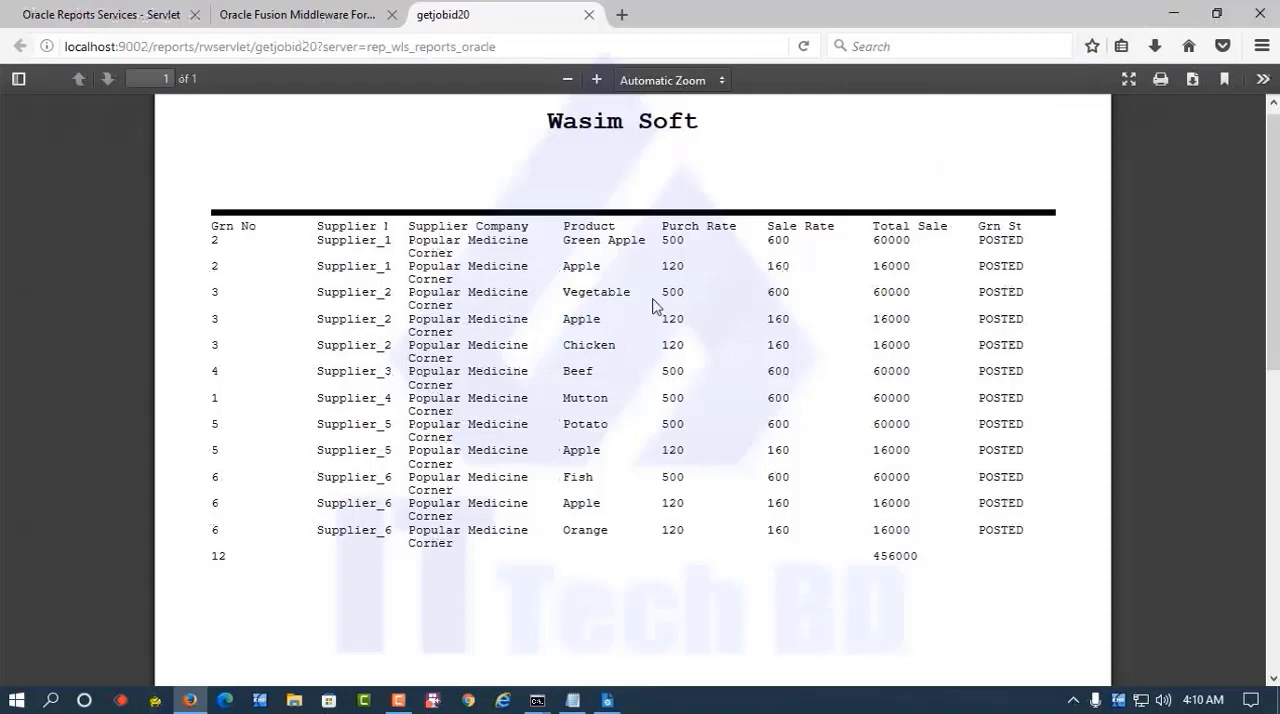
click(1171, 13)
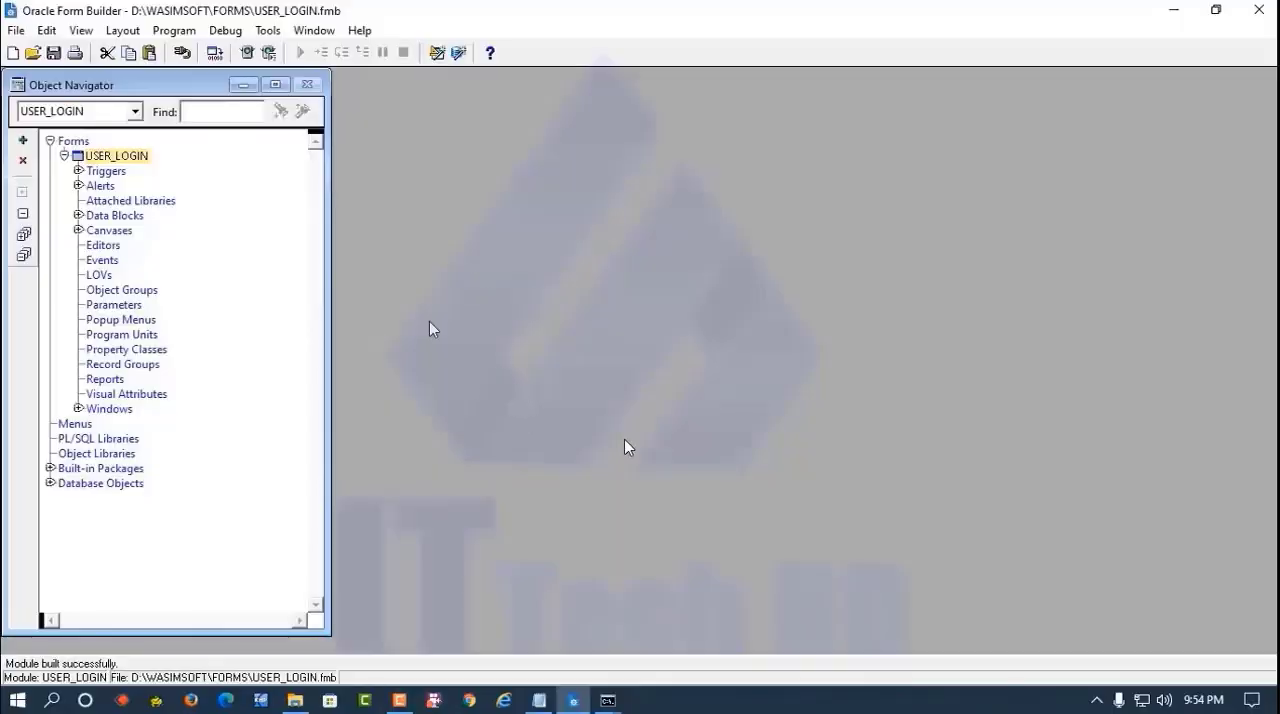
- Compile and run the USER_LOGIN form from Form Builder, and open its page through the IE Tab extension in Chrome
click(214, 52)
click(247, 52)
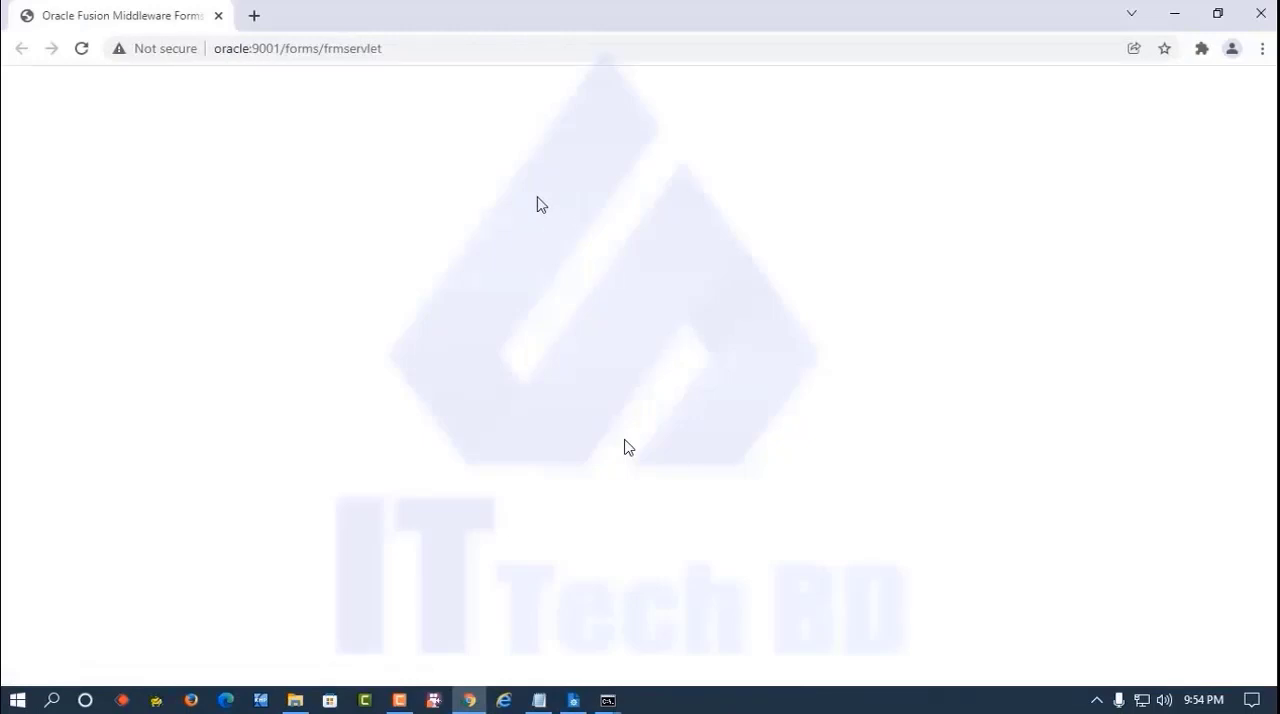
click(1200, 50)
click(1046, 180)
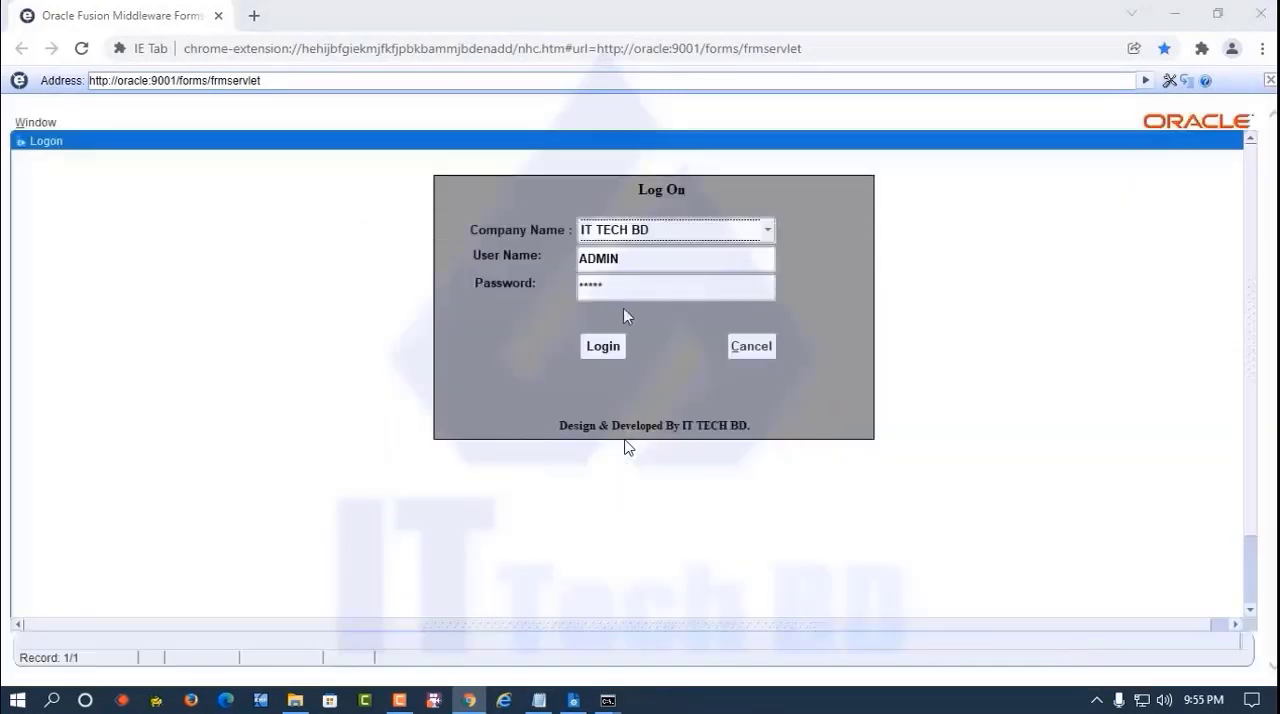
- Log in to the form in Chrome, query all product ledger records, and print the report
click(596, 348)
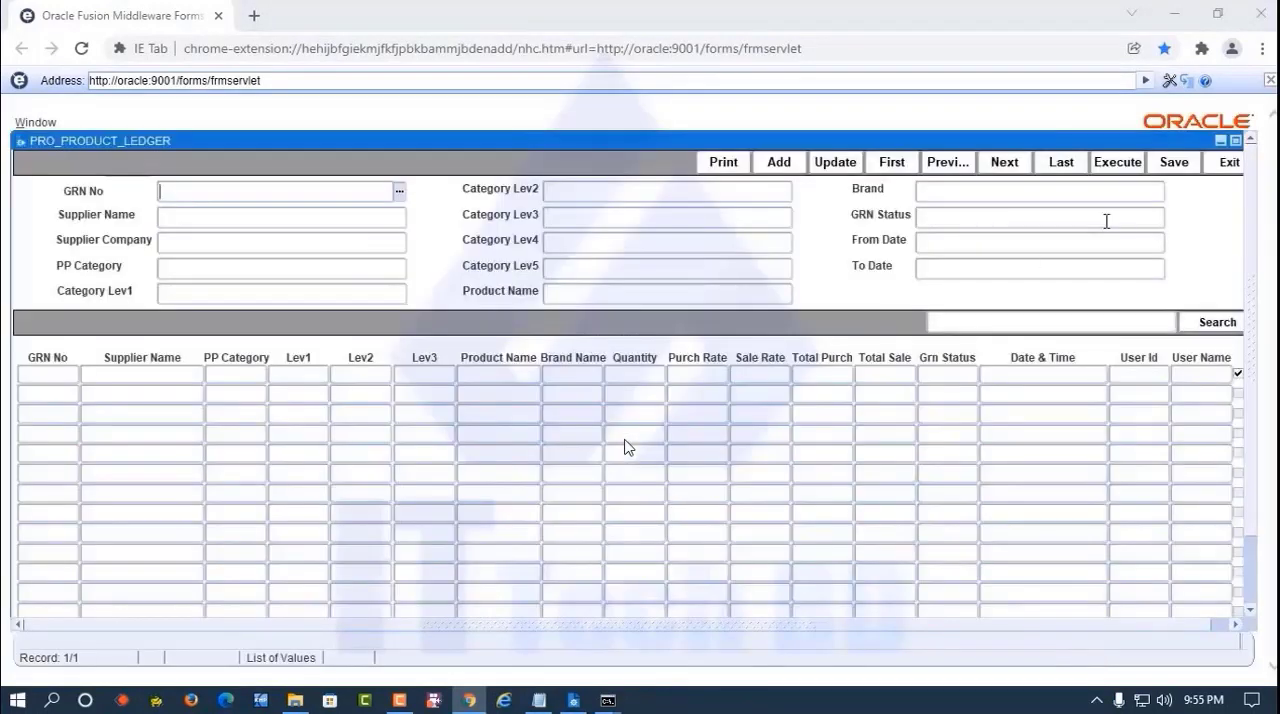
click(1120, 165)
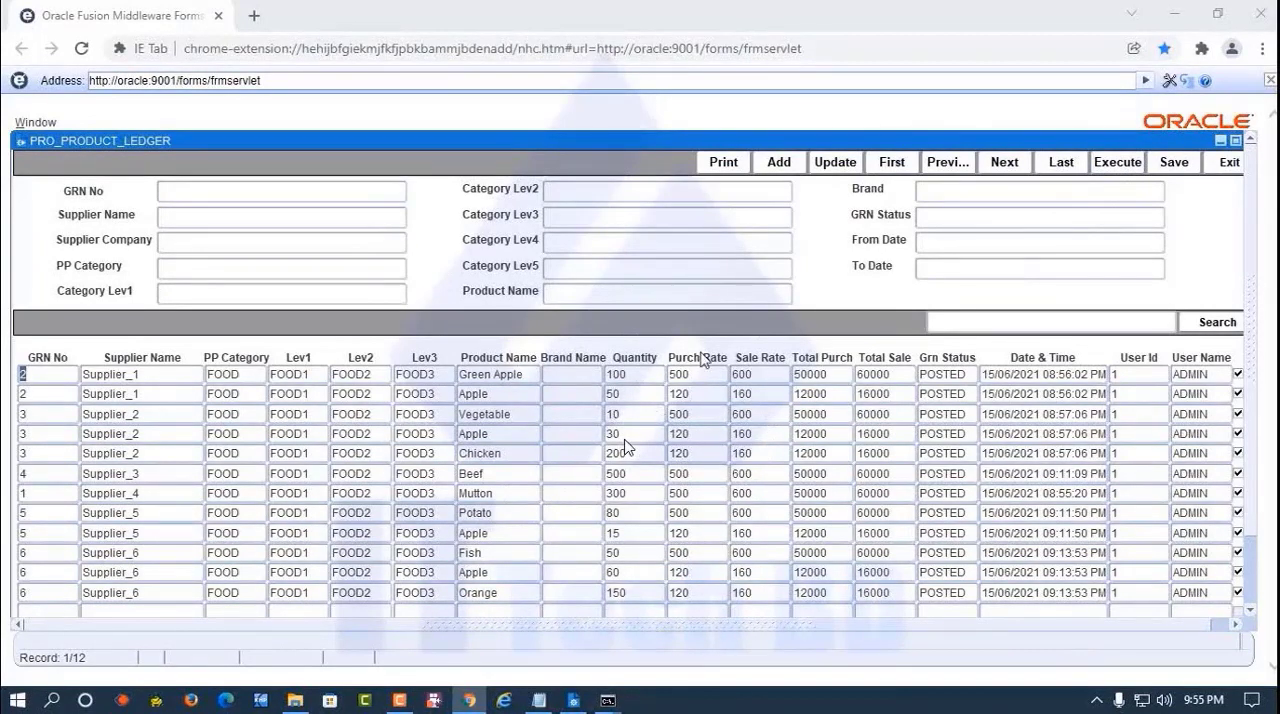
click(724, 163)
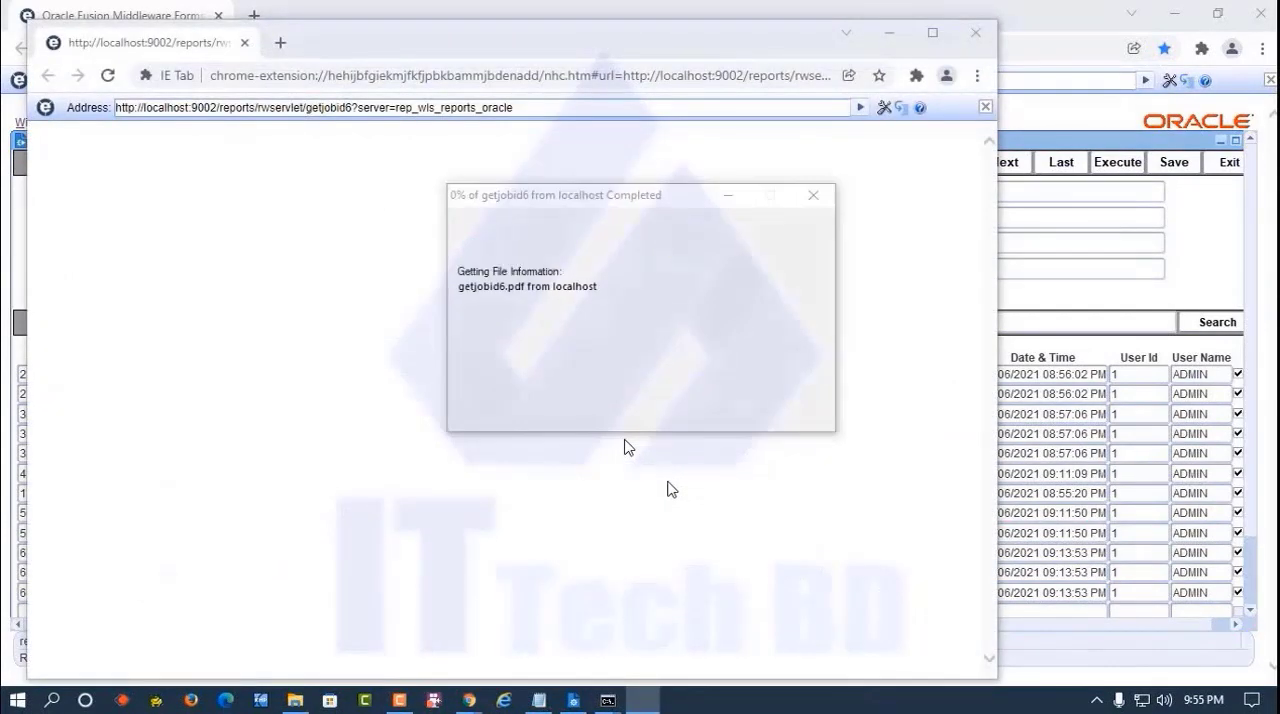
- Open the generated getjobid6.pdf report with Google Chrome and hide the page thumbnails
click(610, 370)
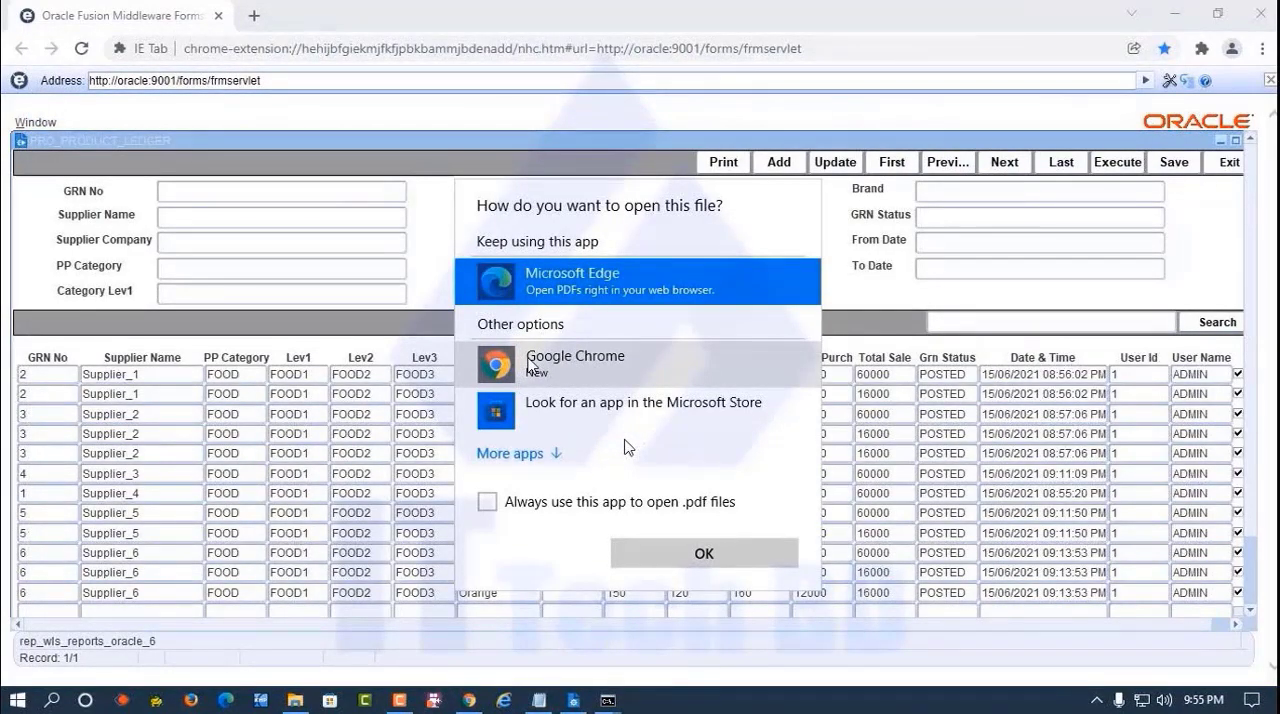
double_click(528, 363)
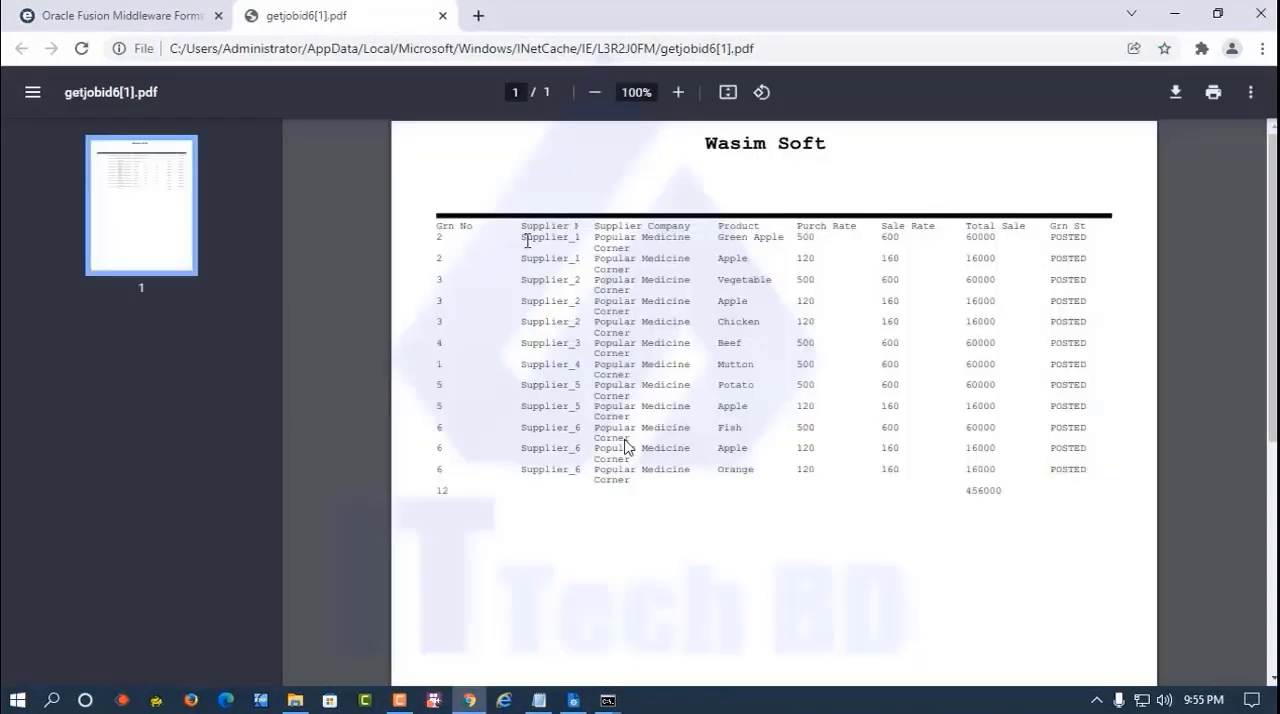
click(32, 92)
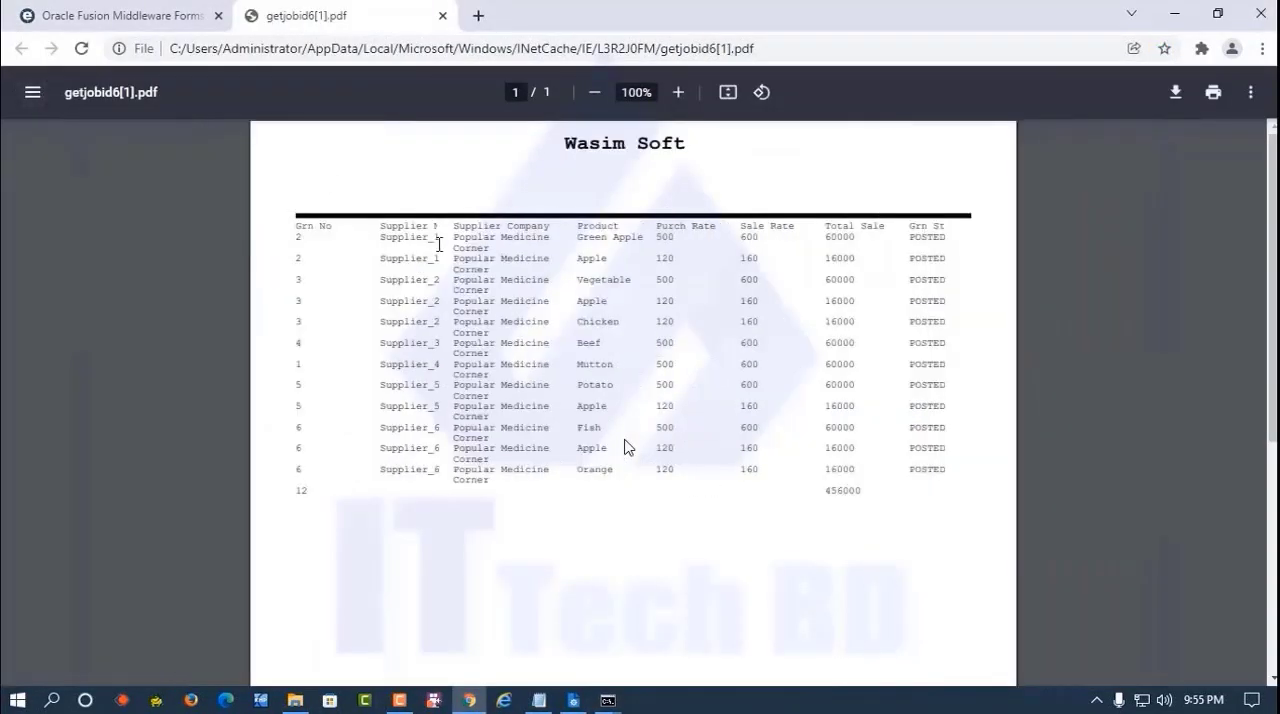